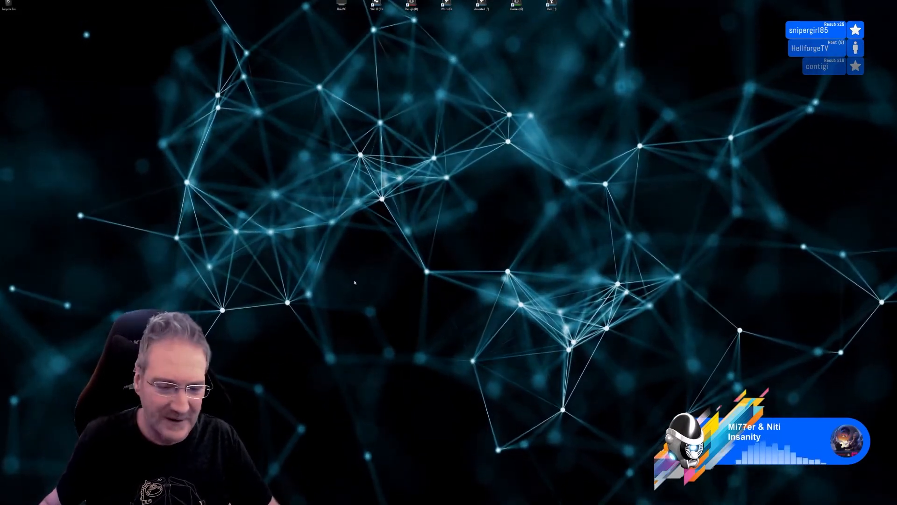
Look over the kitchen scene in 3ds Max, then switch to the Substance Painter project with the textured base cabinets
left_click(234, 504)
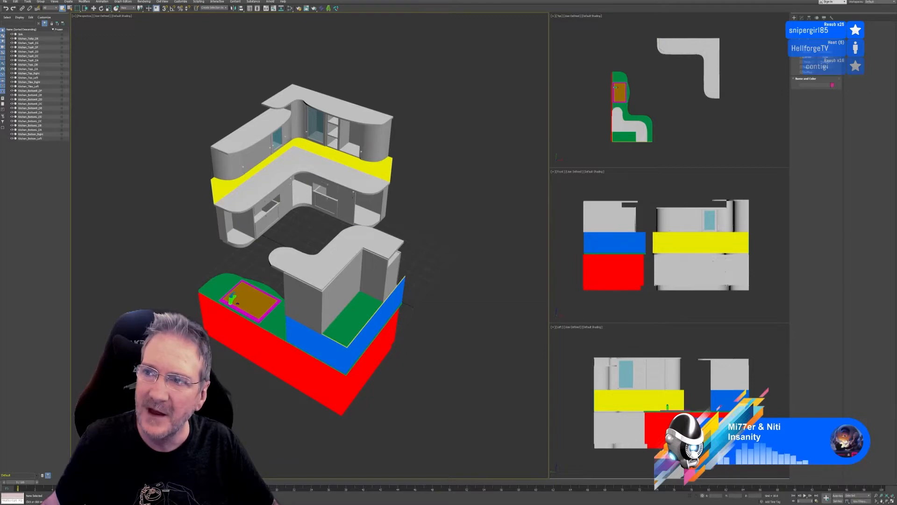
left_click(233, 504)
left_click(264, 504)
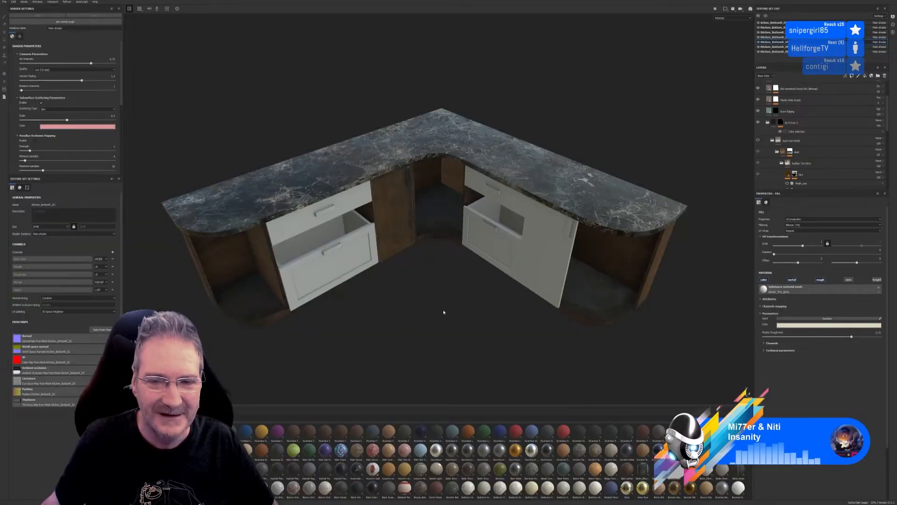
Examine the textured corner base cabinets, including the countertop, wooden corner door and untextured fronts, along with the layer stack
right_click_drag(443, 312, 436, 307, "alt")
left_click_drag(444, 308, 423, 296, "alt")
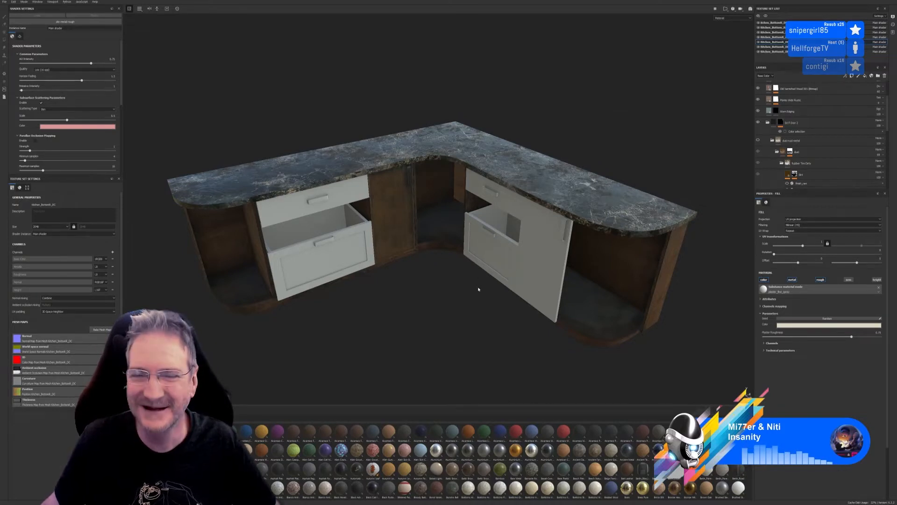
scroll(397, 224, "up", 3)
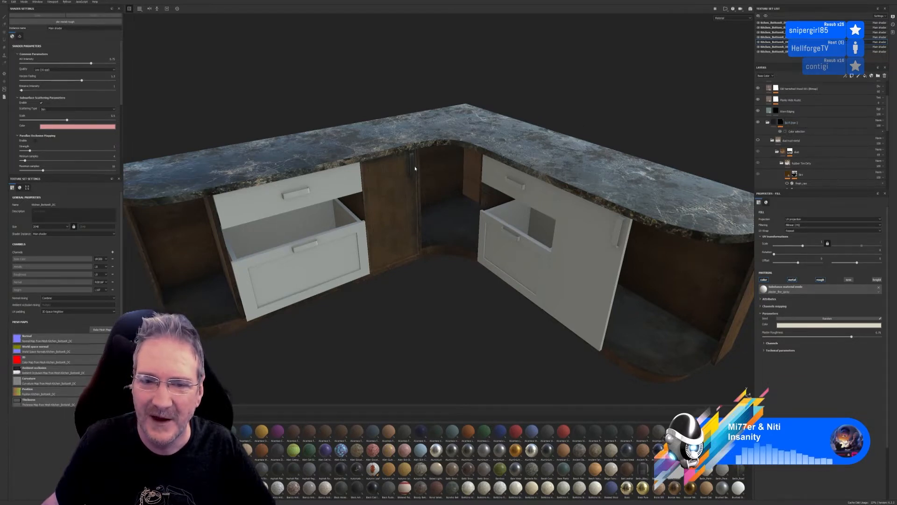
scroll(412, 159, "up", 3)
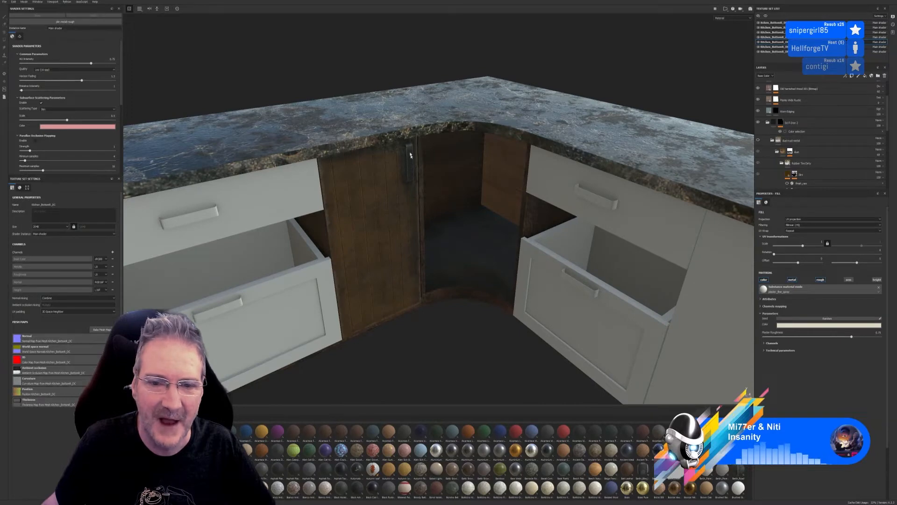
left_click(800, 139)
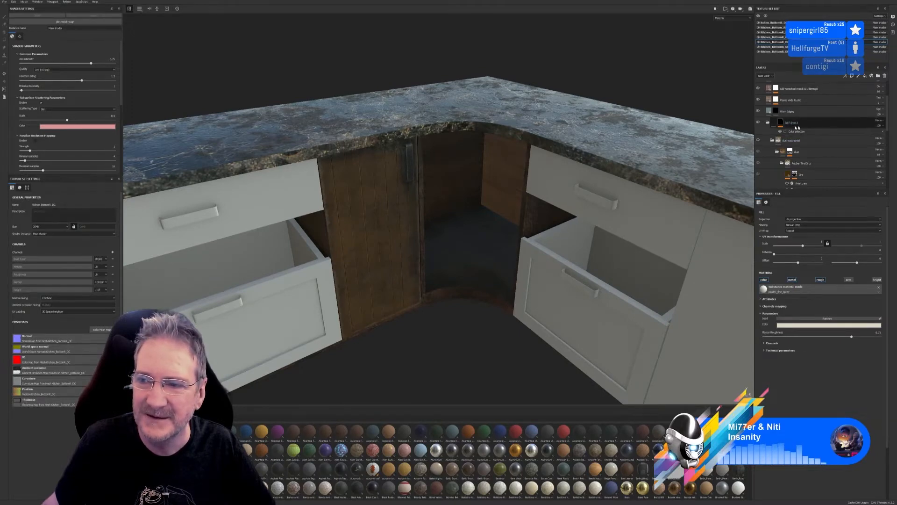
scroll(460, 218, "down", 3)
scroll(460, 218, "down", 2)
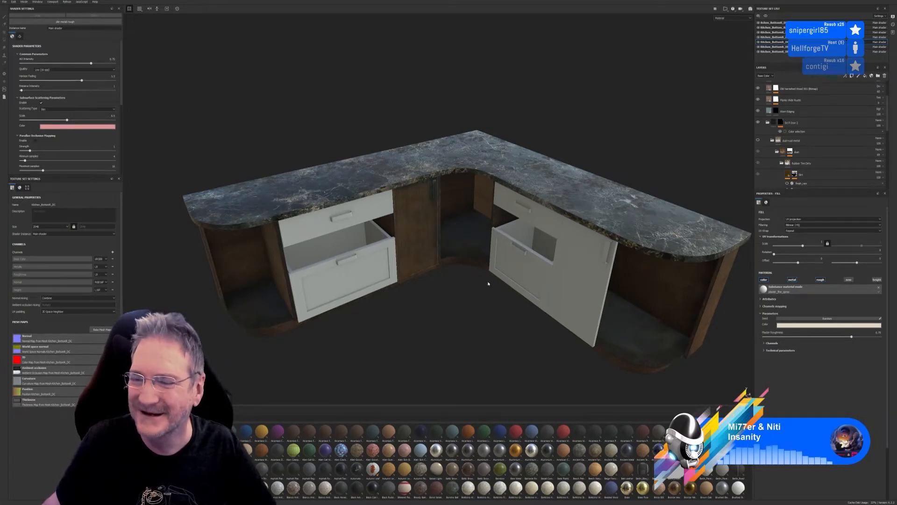
left_click_drag(483, 292, 485, 285, "alt")
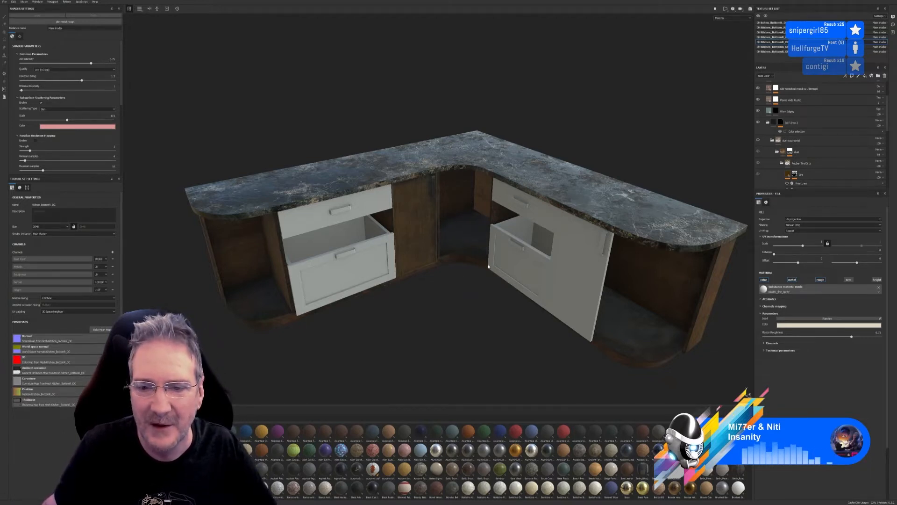
scroll(794, 95, "up", 3)
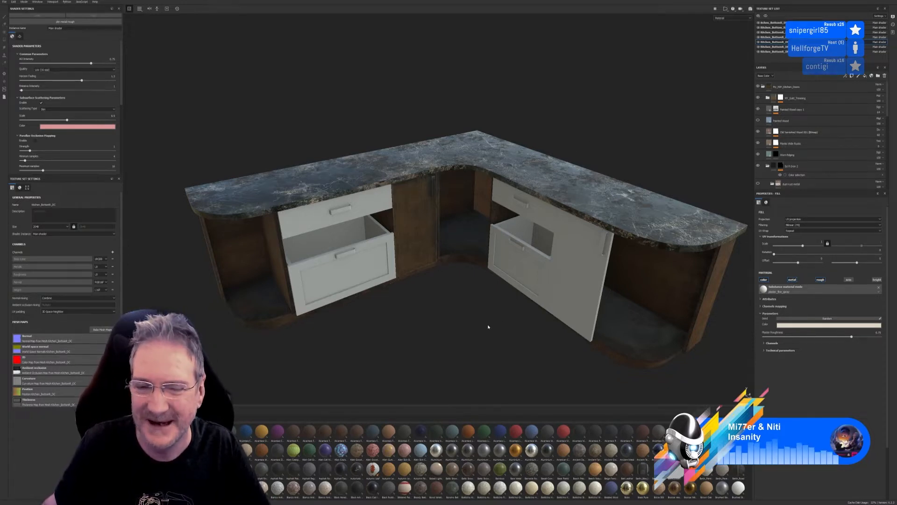
mouse_move(488, 327)
left_mouse_down("alt")
mouse_move(503, 336)
mouse_move(488, 327)
left_mouse_up("alt")
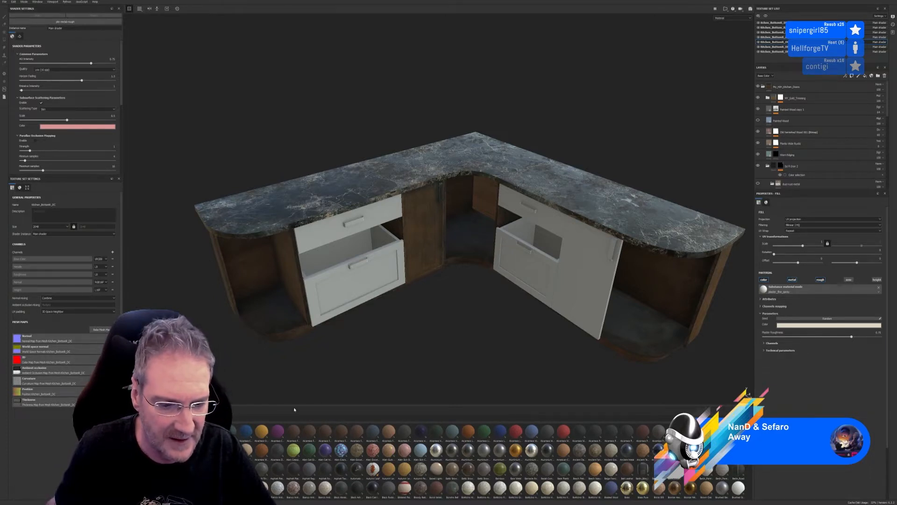
Filter the smart material library with the search term my_h
left_click(140, 482)
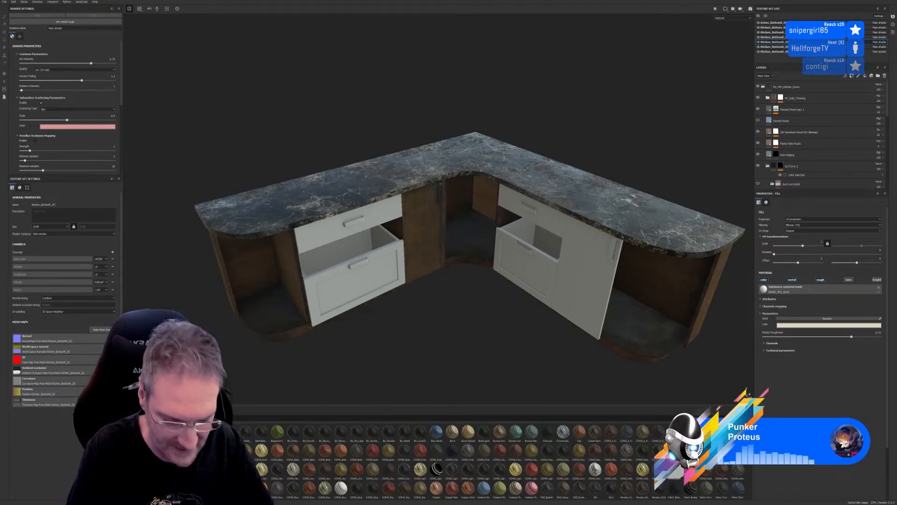
type("my_")
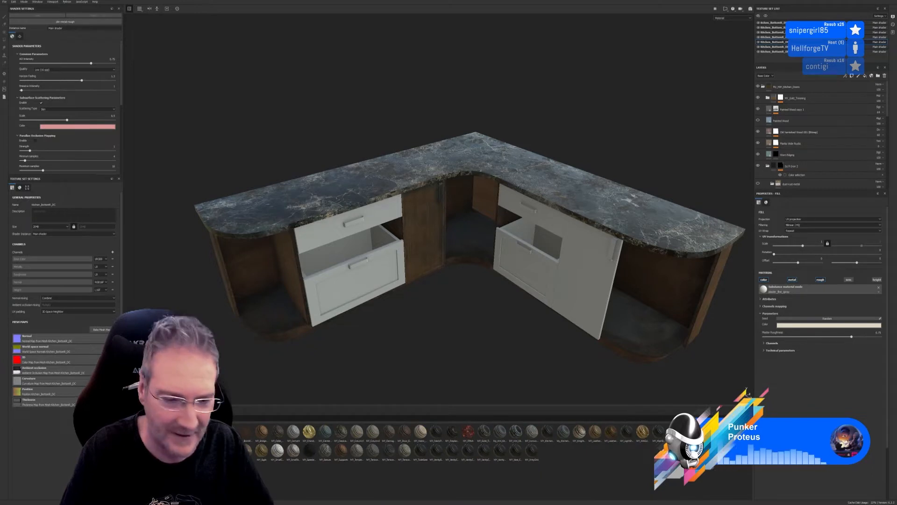
type("h")
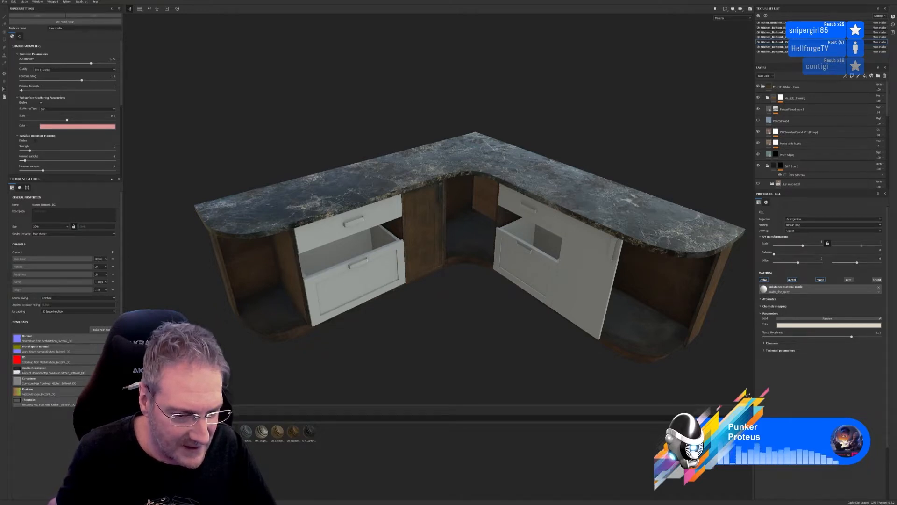
mouse_move(218, 432)
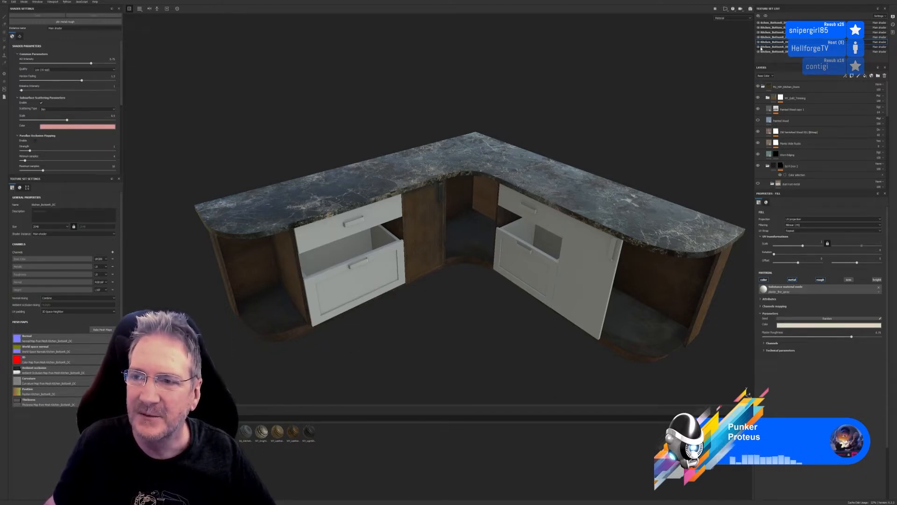
Select the texture set of the plain white cabinet door and apply the custom kitchen doors smart material to it
left_click(759, 51)
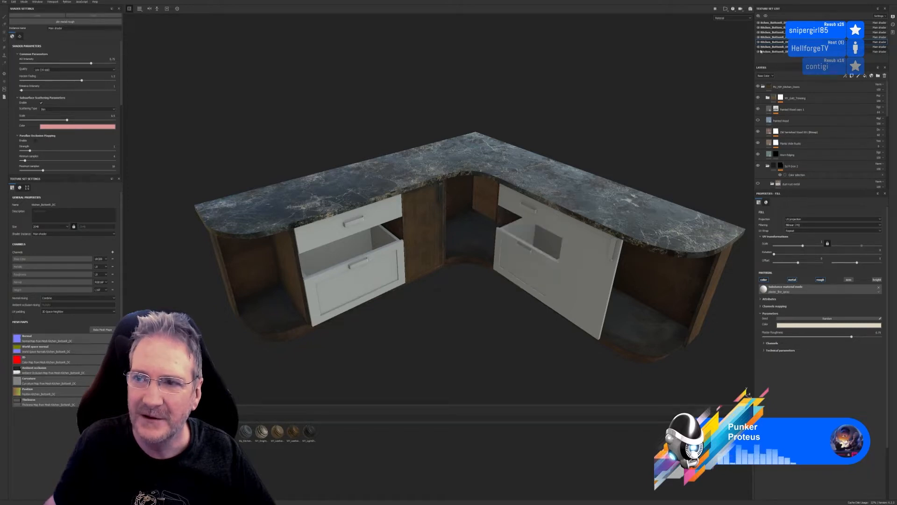
left_click(759, 51)
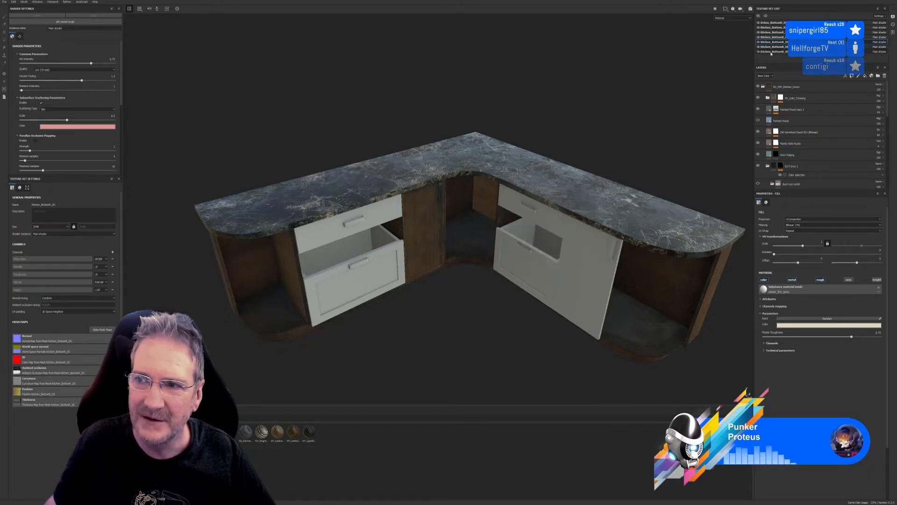
left_click(771, 52)
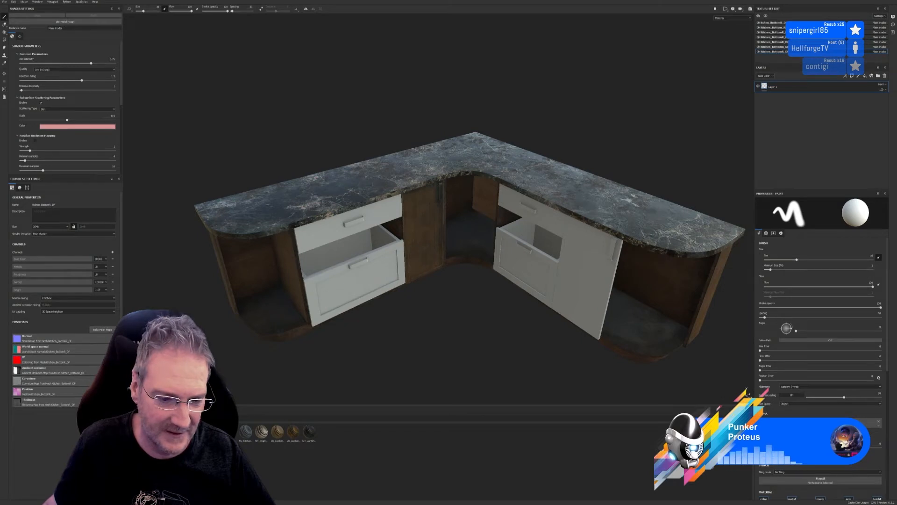
left_click_drag(246, 431, 579, 268)
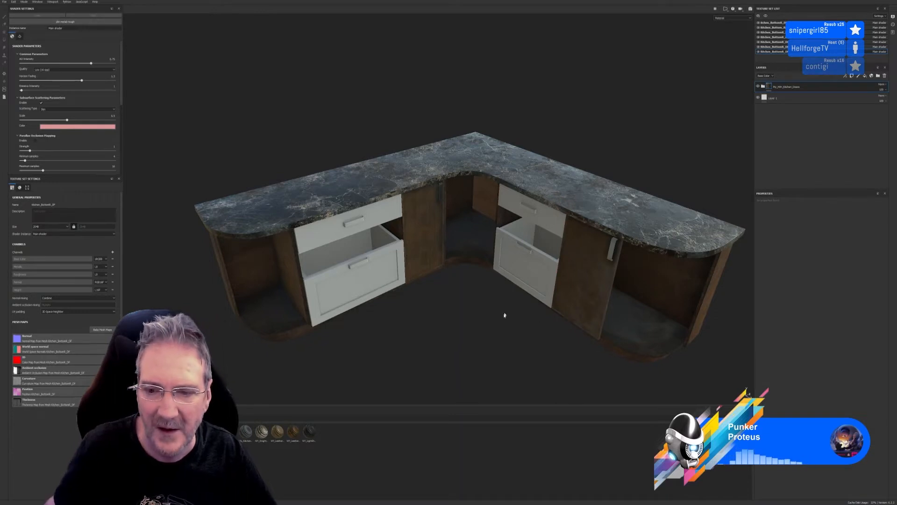
Inspect the door up close, expand its smart material folder and check the trimming subfolder's effect by hiding and showing it
left_click_drag(504, 315, 597, 313, "alt")
scroll(649, 238, "up", 3)
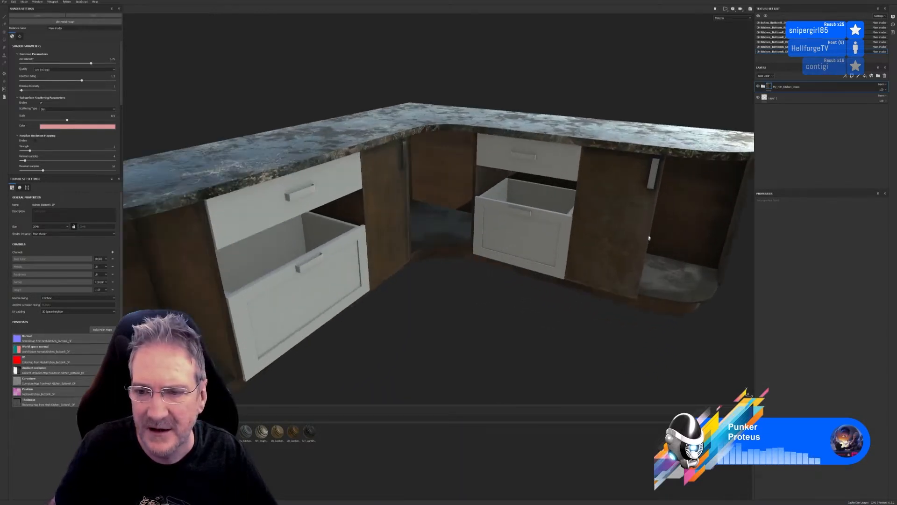
scroll(648, 238, "up", 5)
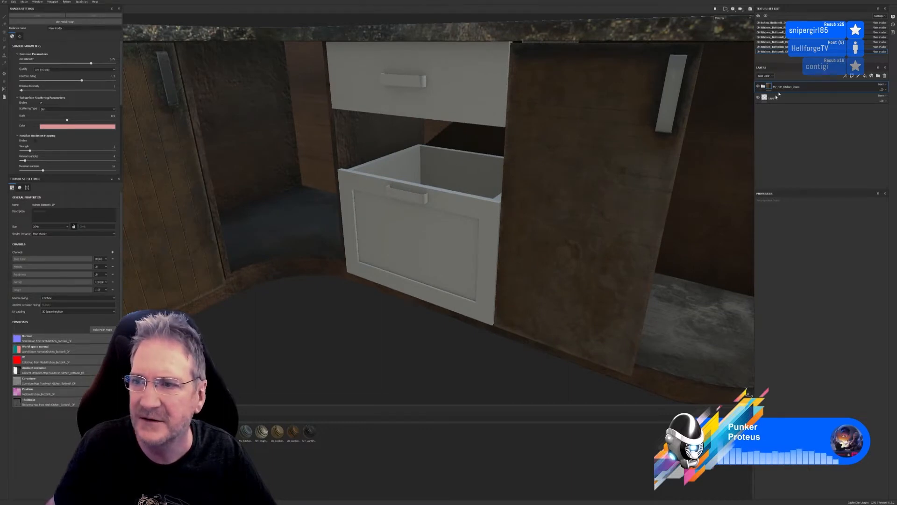
left_click(763, 87)
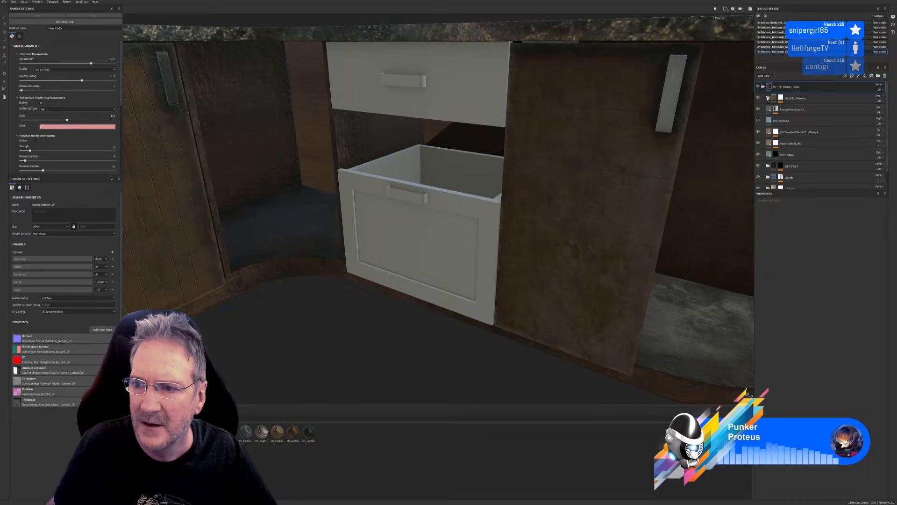
left_click(758, 98)
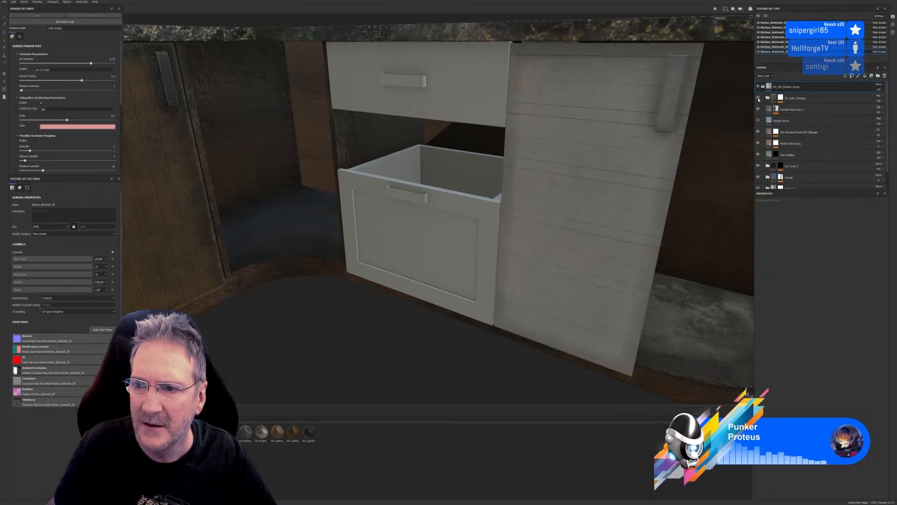
left_click(758, 99)
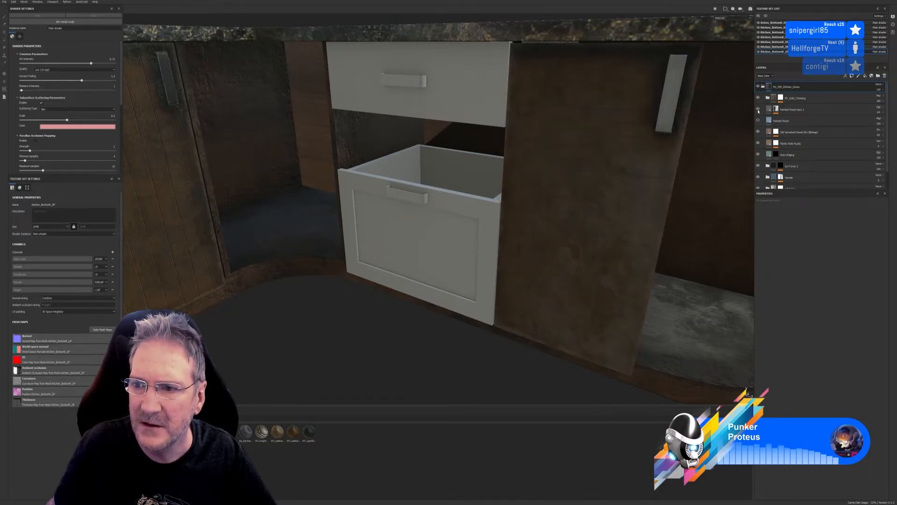
Set the UV rotation of the door's plaster fill layer to 0
scroll(783, 133, "down", 1)
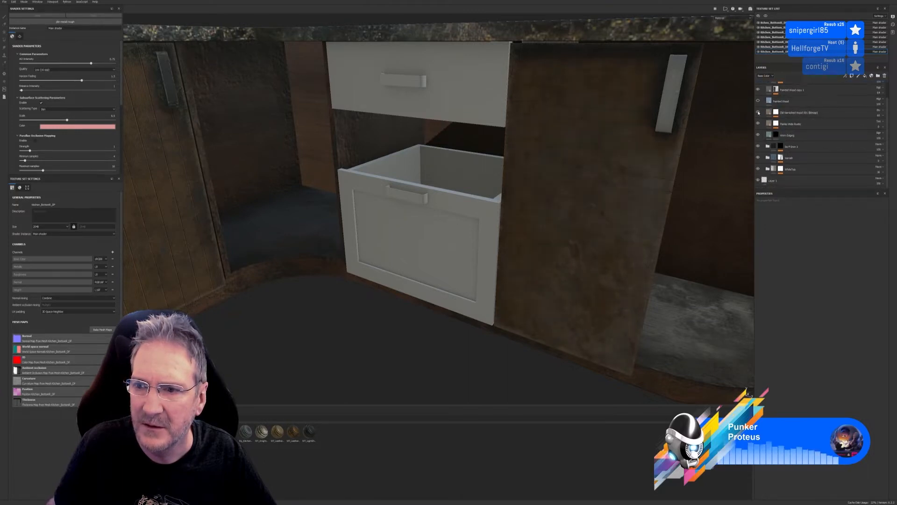
left_click(795, 124)
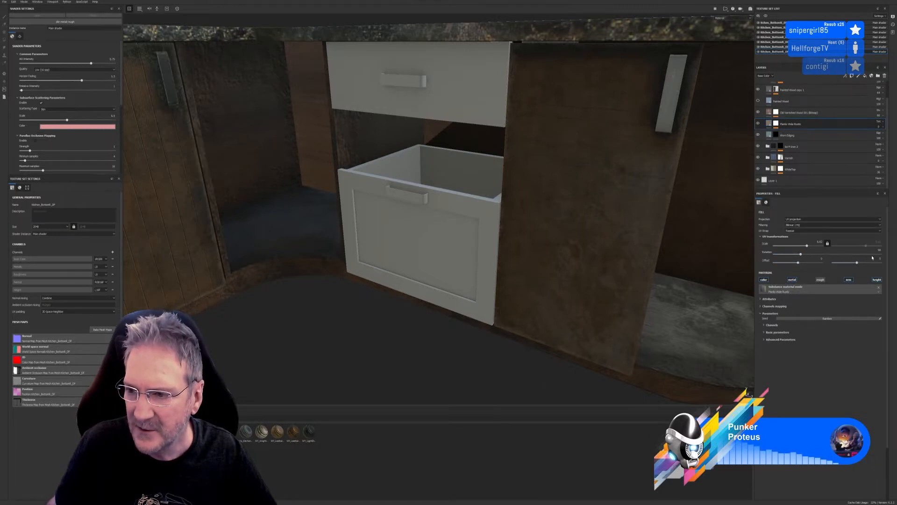
double_click(879, 250)
type("0")
key("Return")
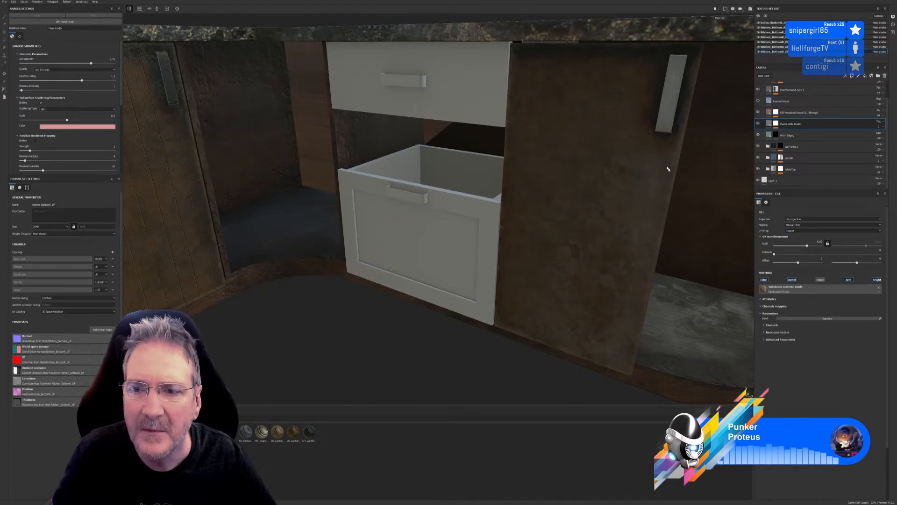
scroll(667, 166, "up", 3)
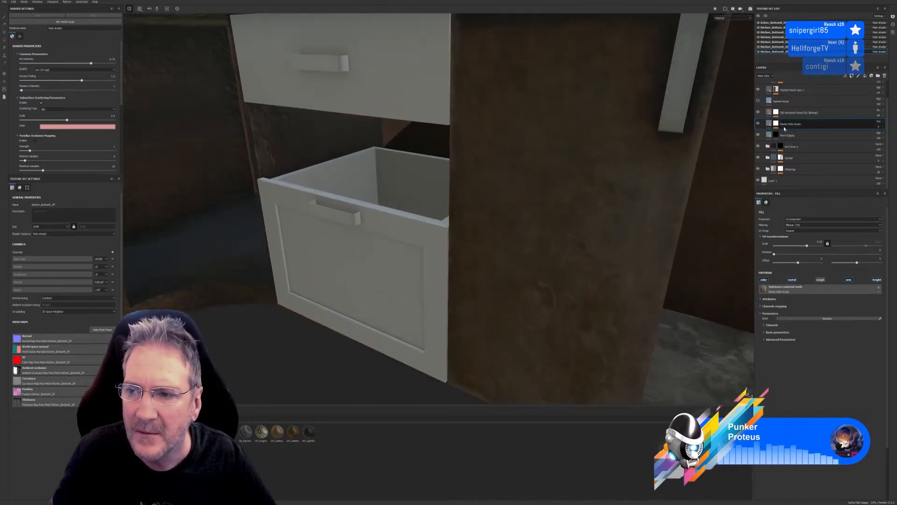
Delete the empty default Layer 1 beneath the door's smart material folder
left_click(760, 170)
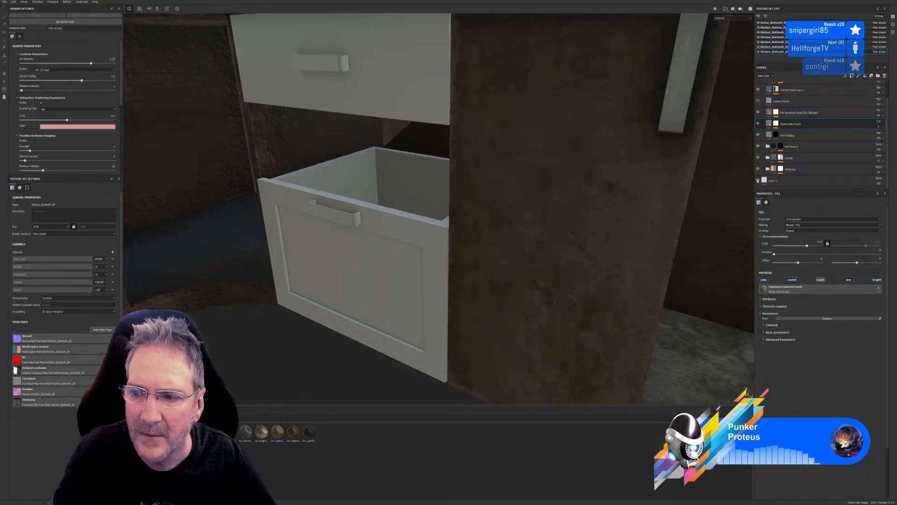
left_click(792, 183)
key("Delete")
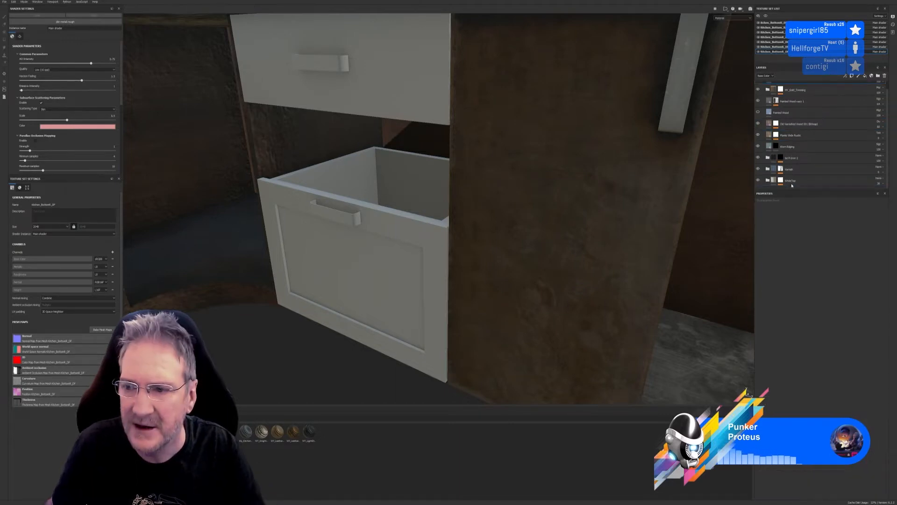
Slightly reduce the UV scale of the plaster fill layer on the wooden door, checking the surface from another angle
left_click_drag(580, 202, 201, 246, "alt")
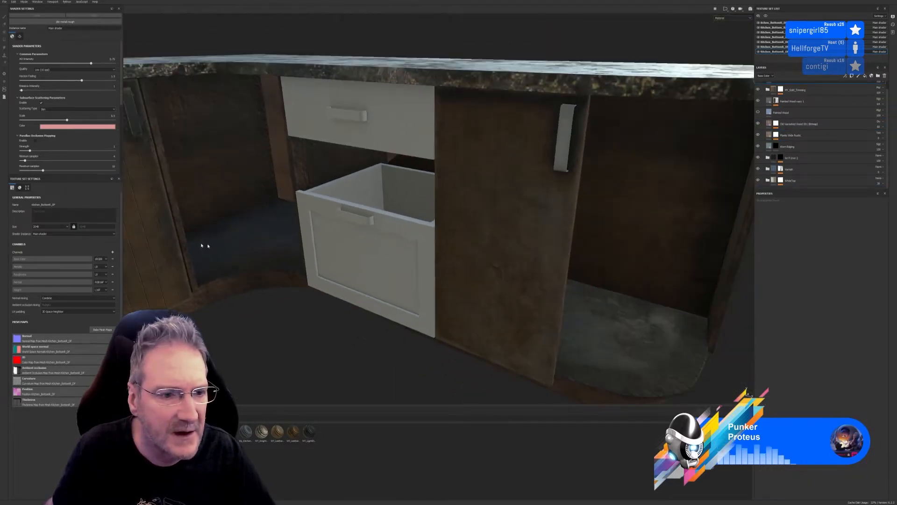
left_click_drag(571, 234, 529, 221, "alt")
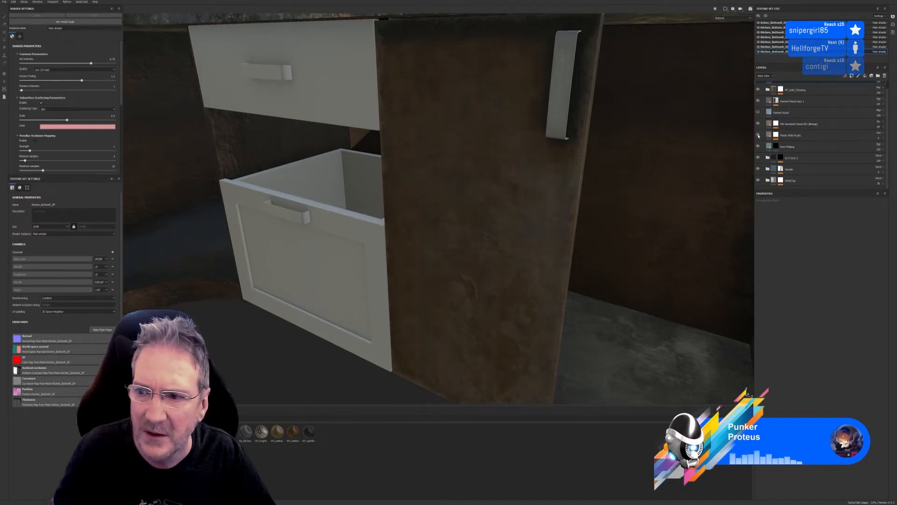
left_click(766, 135)
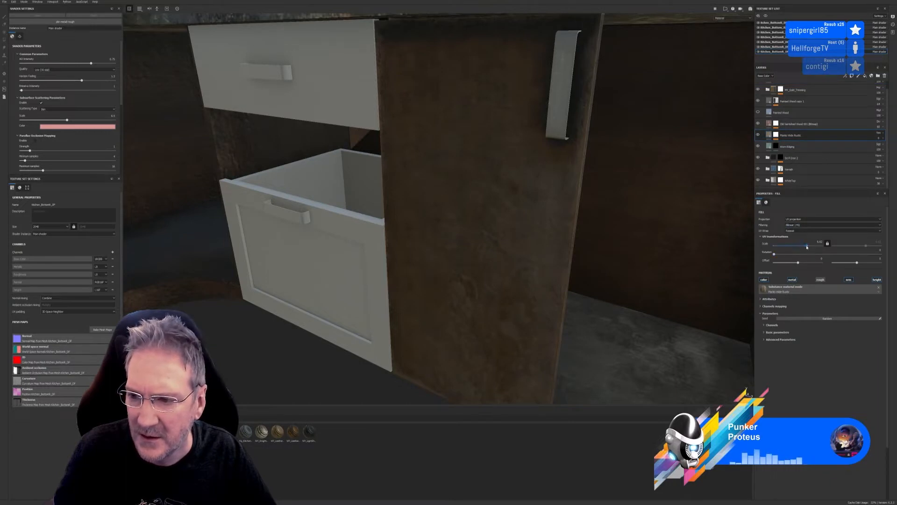
left_click_drag(808, 247, 807, 246)
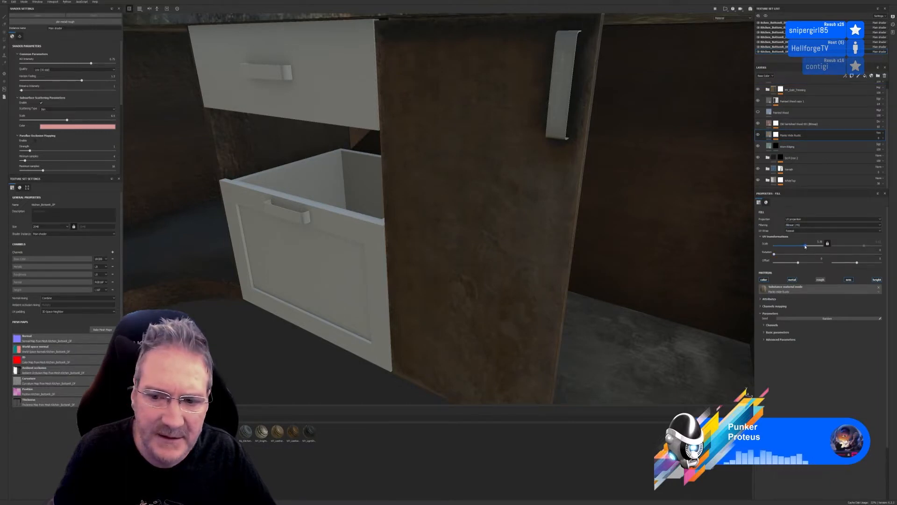
left_click_drag(476, 256, 448, 277, "alt")
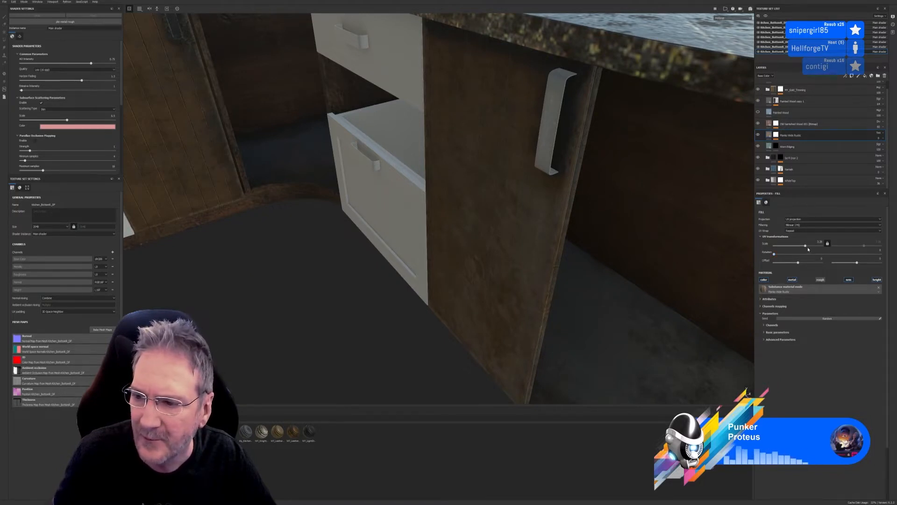
left_click_drag(808, 250, 807, 248)
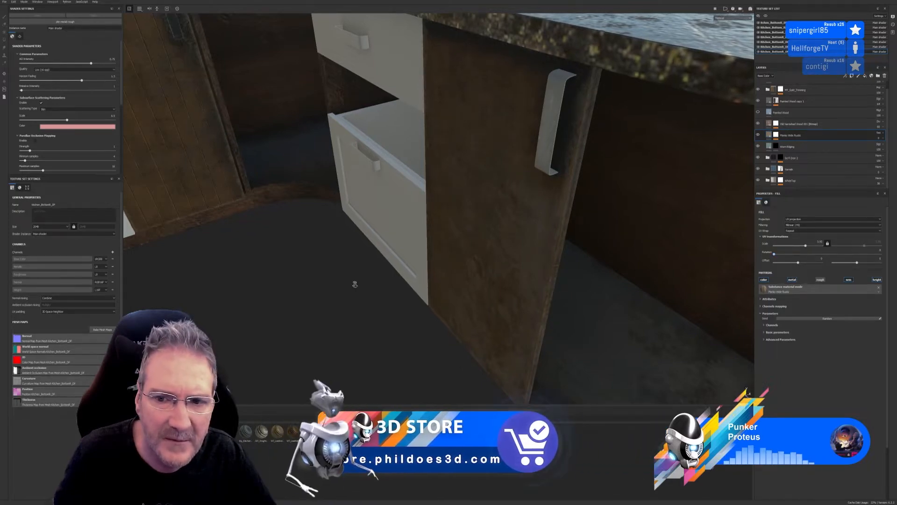
Check the effect of the painted wood copy layer on the door by hiding and showing it
left_click_drag(357, 285, 449, 265, "alt")
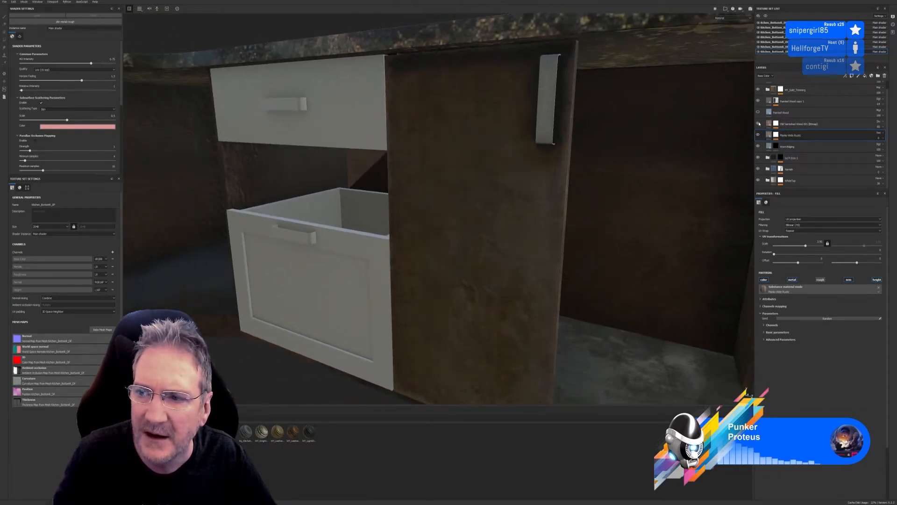
left_click(759, 102)
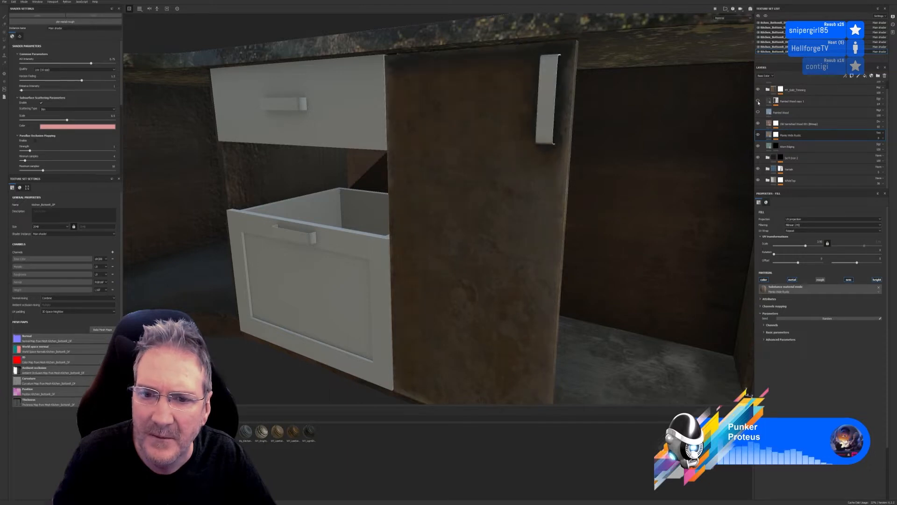
left_click(759, 102)
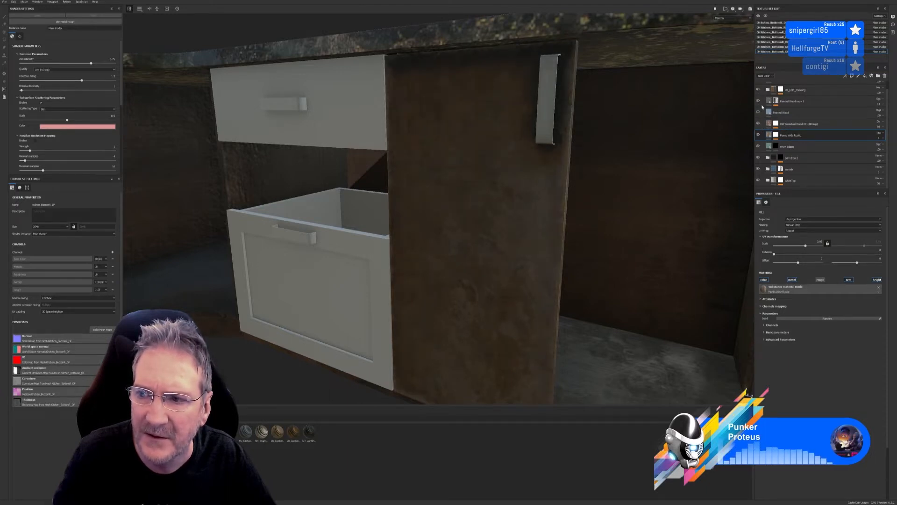
left_click(759, 102)
left_click(758, 102)
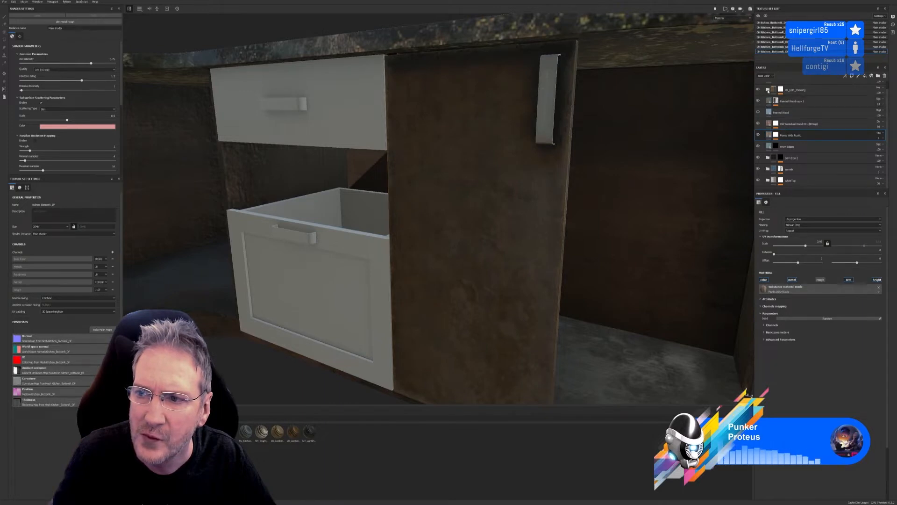
Hide the trimming folder and examine the door's underlying pale plank surface from near and far
left_click(768, 90)
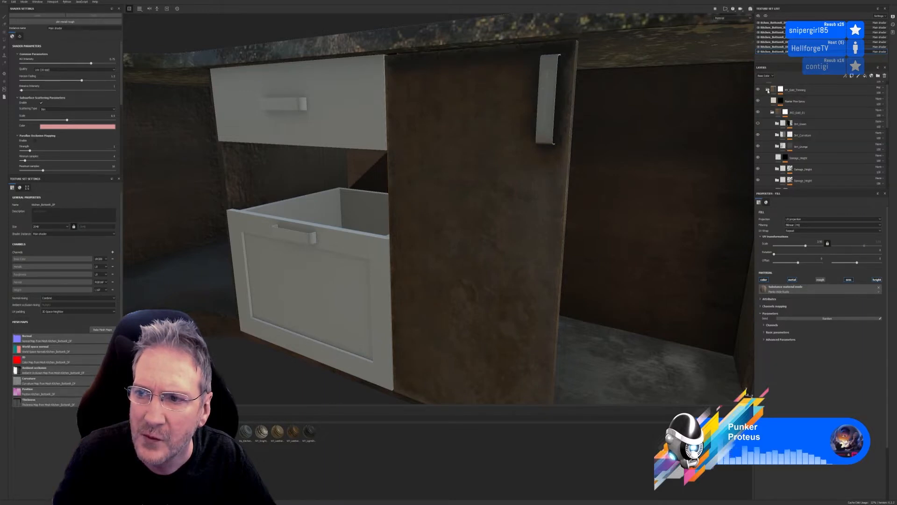
left_click(768, 90)
left_click(758, 91)
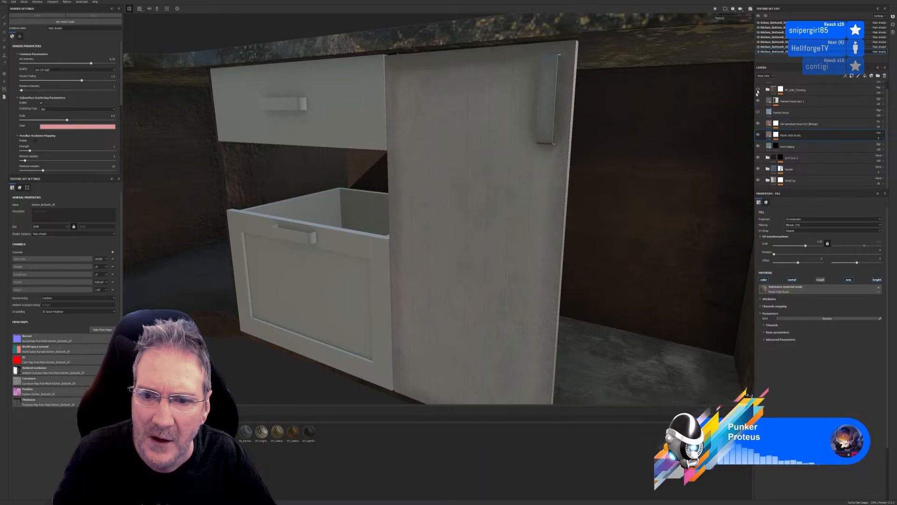
left_click_drag(501, 243, 184, 200, "alt")
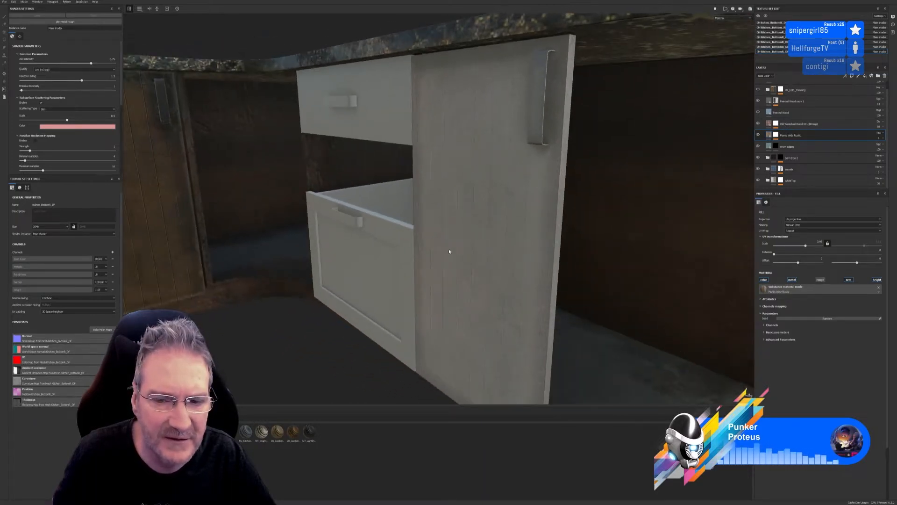
scroll(449, 251, "down", 4)
mouse_move(439, 254)
left_mouse_down("alt")
mouse_move(442, 264)
mouse_move(486, 254)
mouse_move(453, 257)
left_mouse_up("alt")
left_click_drag(464, 255, 490, 254, "alt")
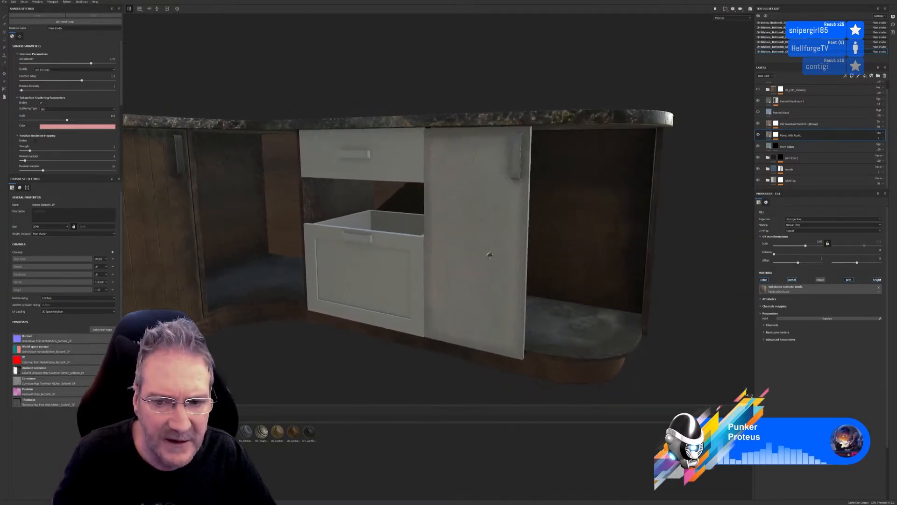
scroll(493, 251, "up", 3)
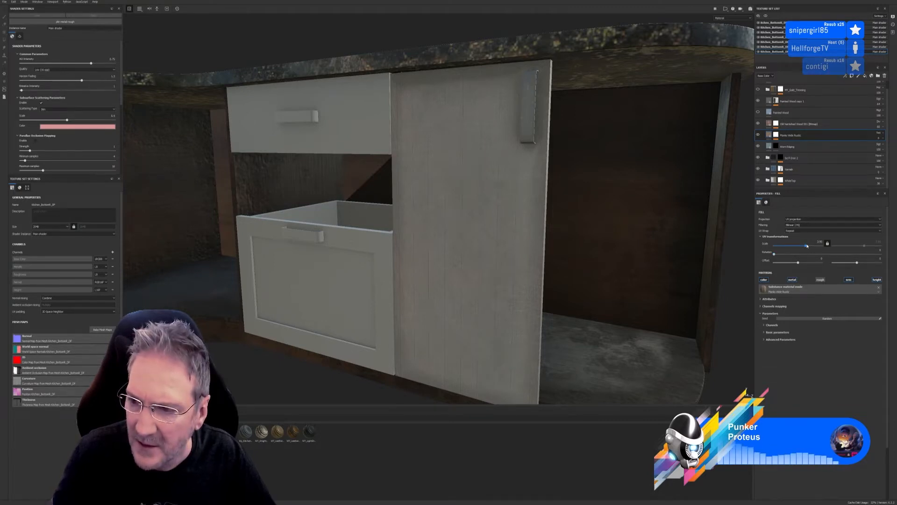
Fine-tune the UV scale and horizontal offset of the door's planks fill layer to reposition the board lines
left_click_drag(807, 246, 805, 246)
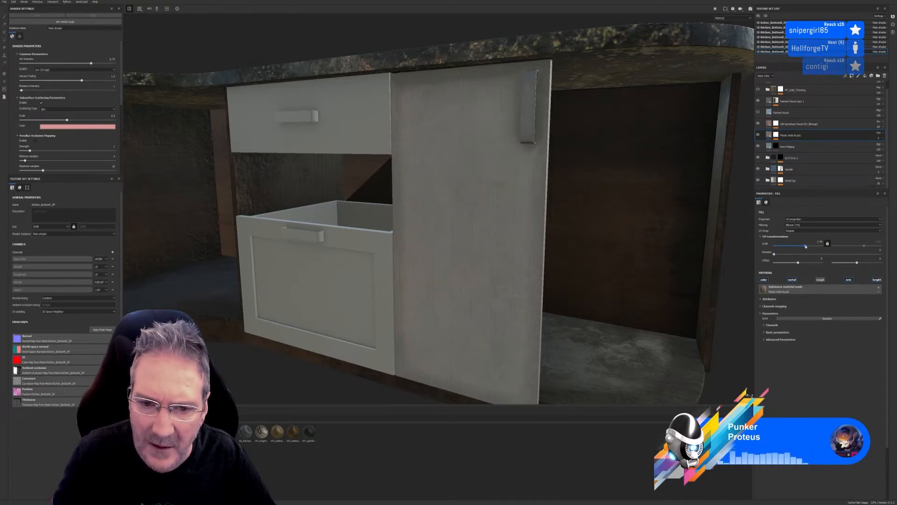
left_click_drag(806, 246, 807, 246)
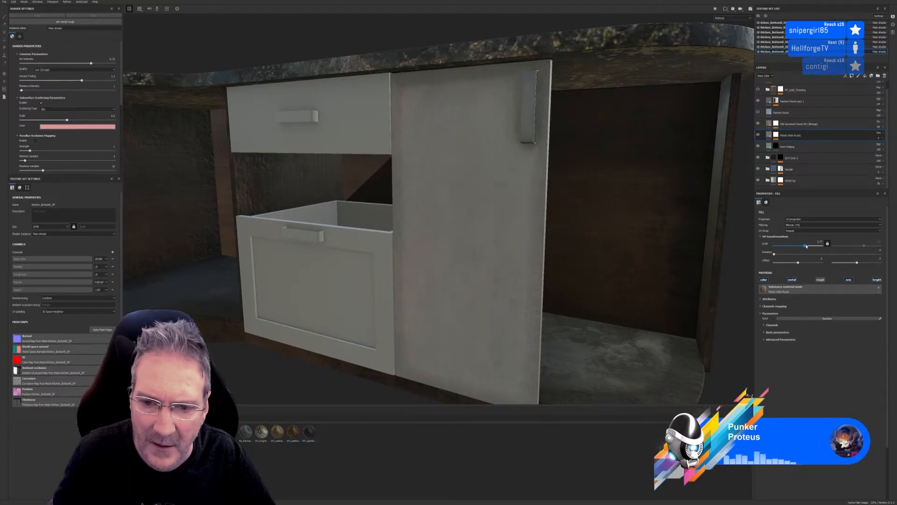
left_click_drag(806, 246, 807, 246)
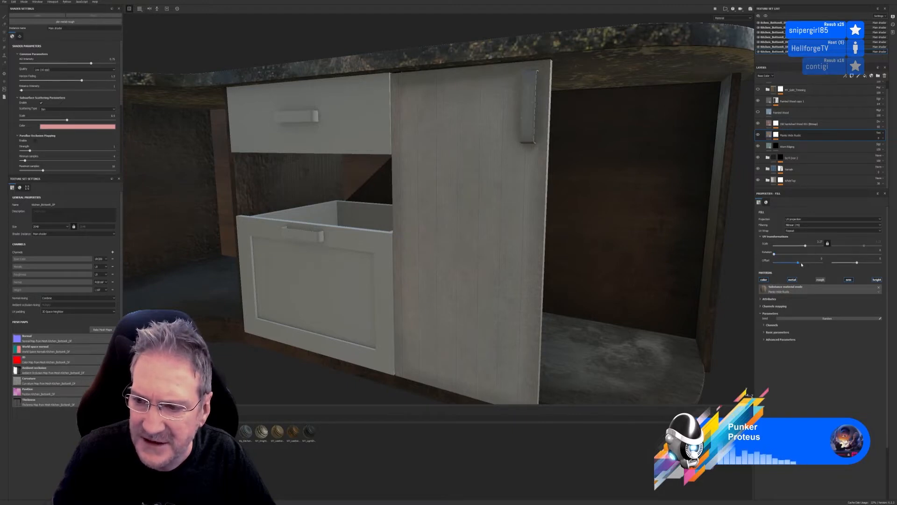
left_click_drag(798, 263, 798, 264)
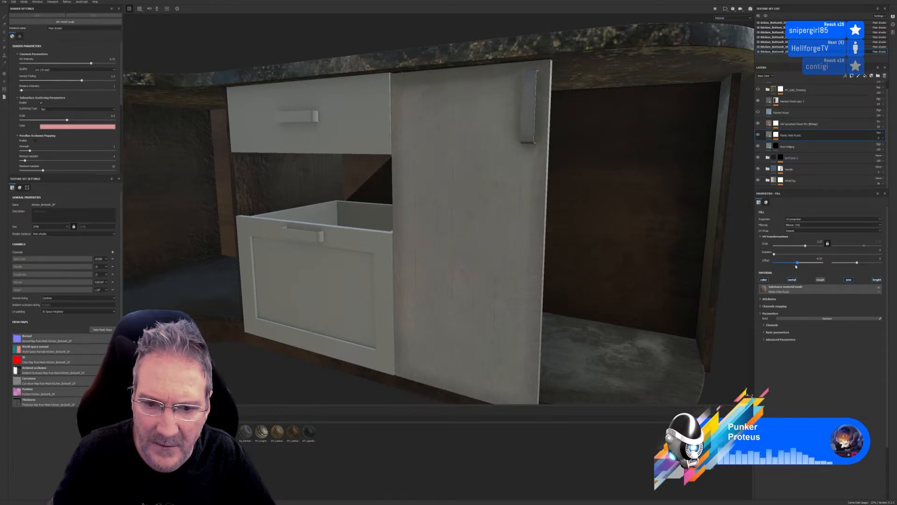
left_click_drag(798, 265, 795, 265)
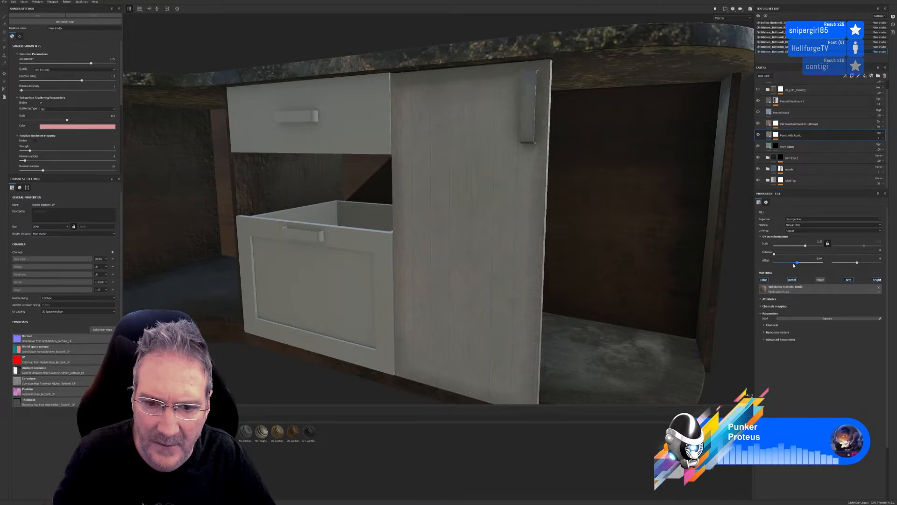
scroll(220, 240, "down", 5)
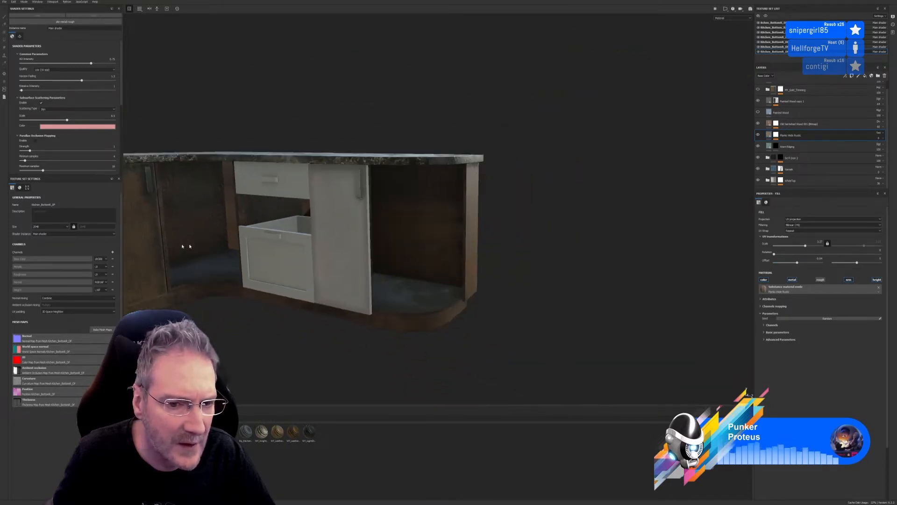
scroll(190, 246, "up", 5)
left_click_drag(358, 321, 464, 322, "alt")
scroll(460, 310, "up", 3)
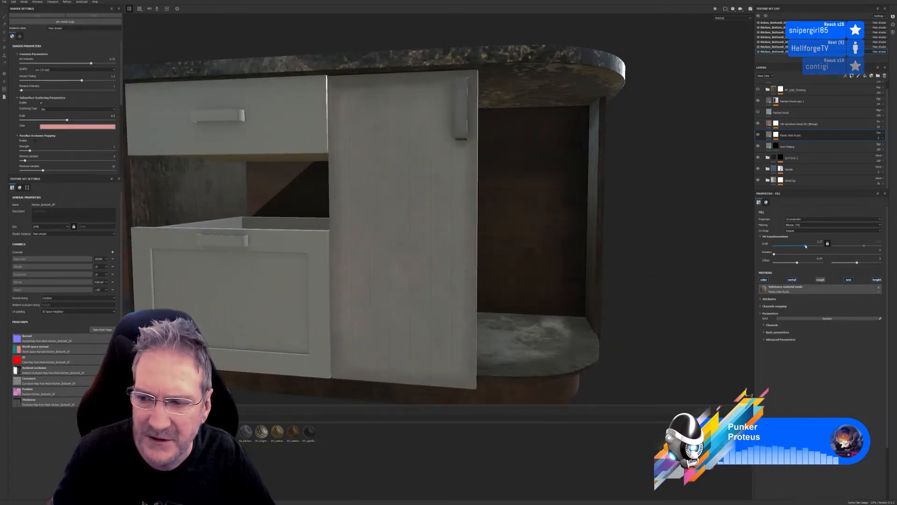
left_click_drag(806, 246, 806, 246)
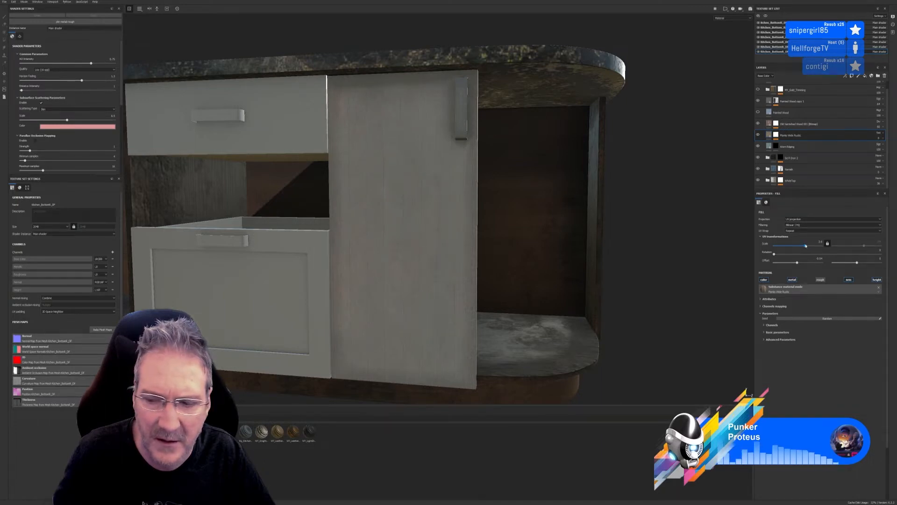
left_click_drag(799, 263, 798, 264)
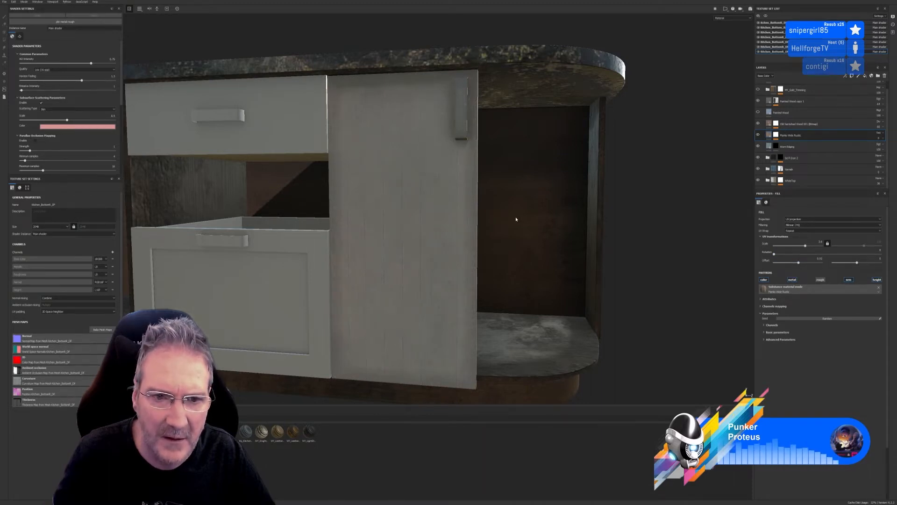
Show the trimming folder again and inspect the worn-wood door alongside the neighbouring cabinets
scroll(515, 213, "down", 4)
left_click_drag(461, 288, 421, 317, "alt")
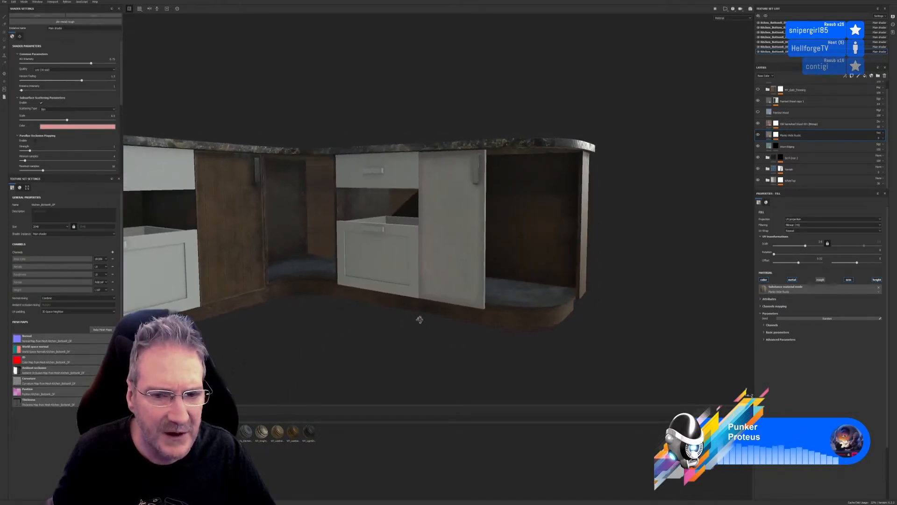
left_click(758, 90)
scroll(446, 246, "up", 6)
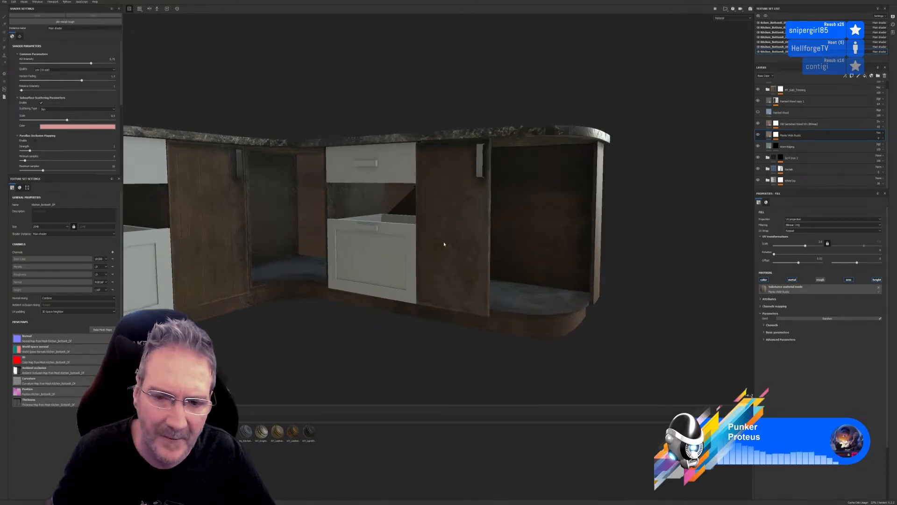
left_click_drag(474, 257, 445, 283, "alt")
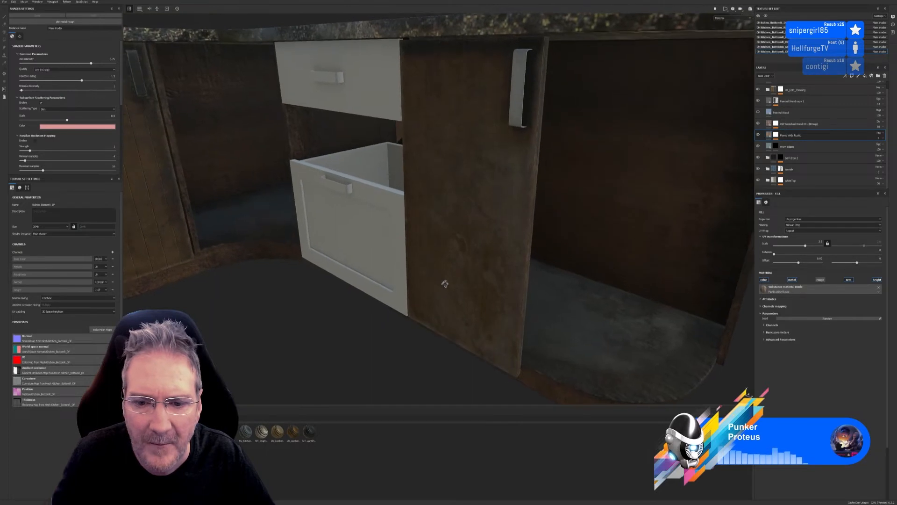
scroll(502, 260, "up", 3)
scroll(502, 259, "down", 2)
scroll(500, 261, "down", 6)
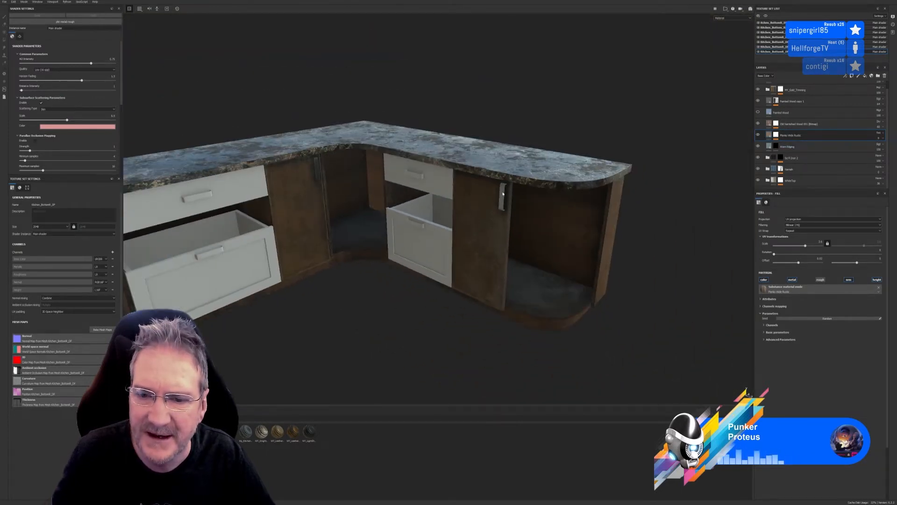
Replace the color selection on the handle folder's mask with the door handle's purple ID color and inspect the handle
left_click(767, 90)
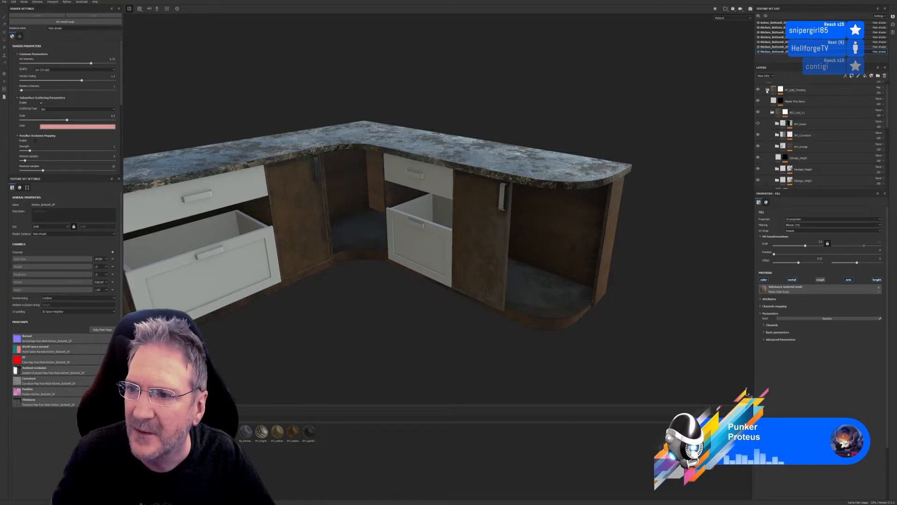
left_click(767, 90)
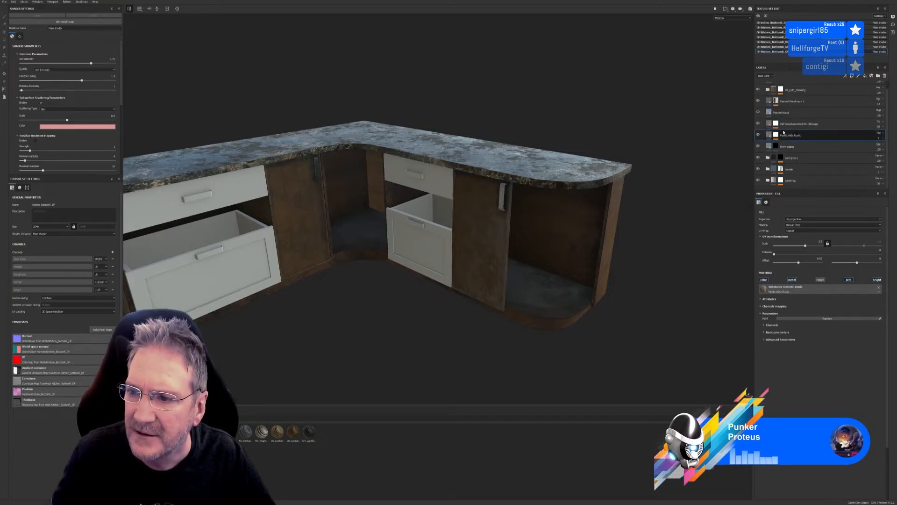
left_click(794, 160)
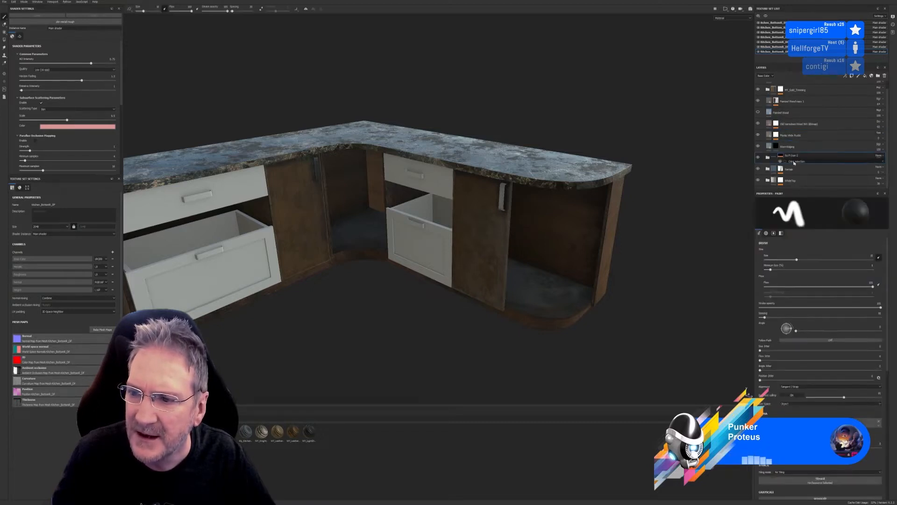
left_click(800, 167)
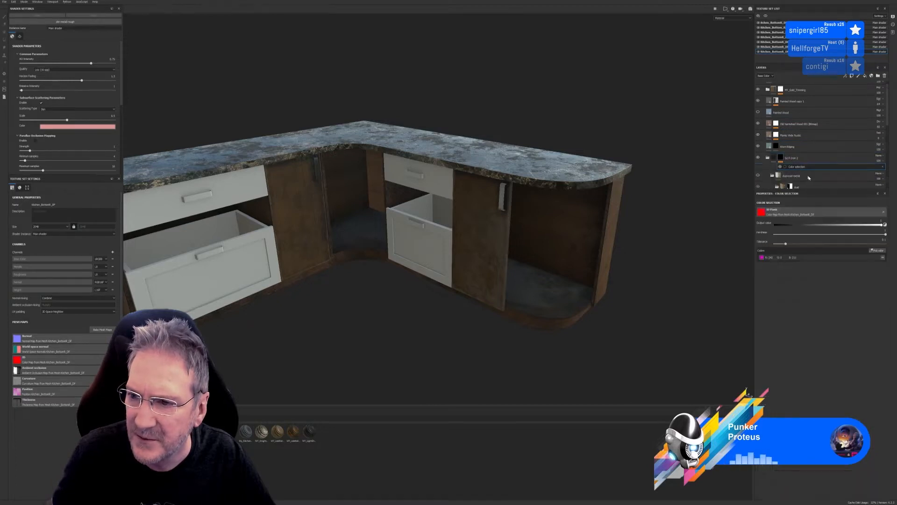
left_click(883, 256)
left_click(878, 251)
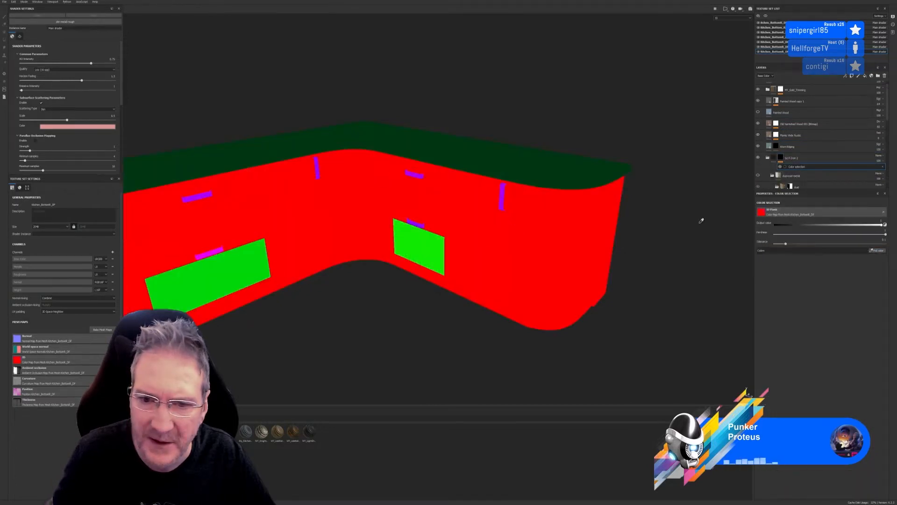
left_click(504, 192)
scroll(503, 203, "up", 5)
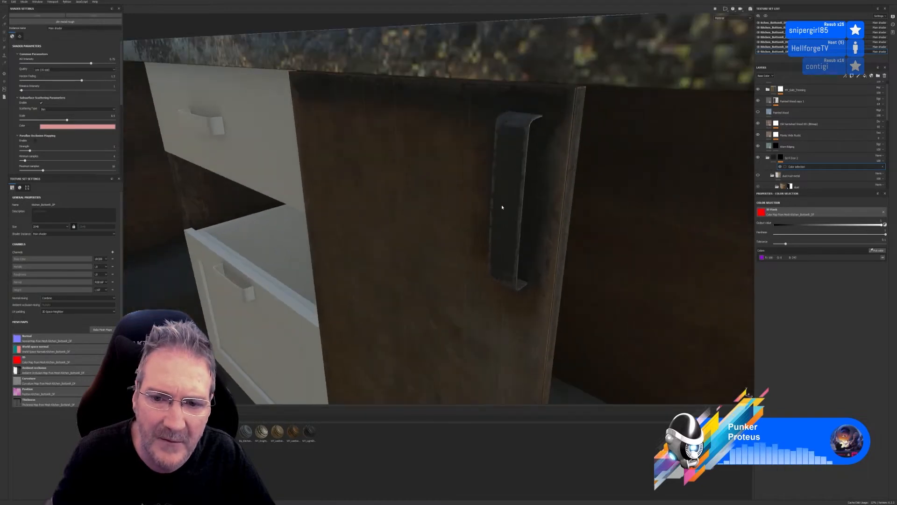
mouse_move(502, 207)
left_mouse_down("alt")
mouse_move(516, 211)
mouse_move(556, 168)
mouse_move(591, 150)
mouse_move(614, 171)
mouse_move(585, 194)
mouse_move(485, 212)
left_mouse_up("alt")
scroll(485, 212, "down", 7)
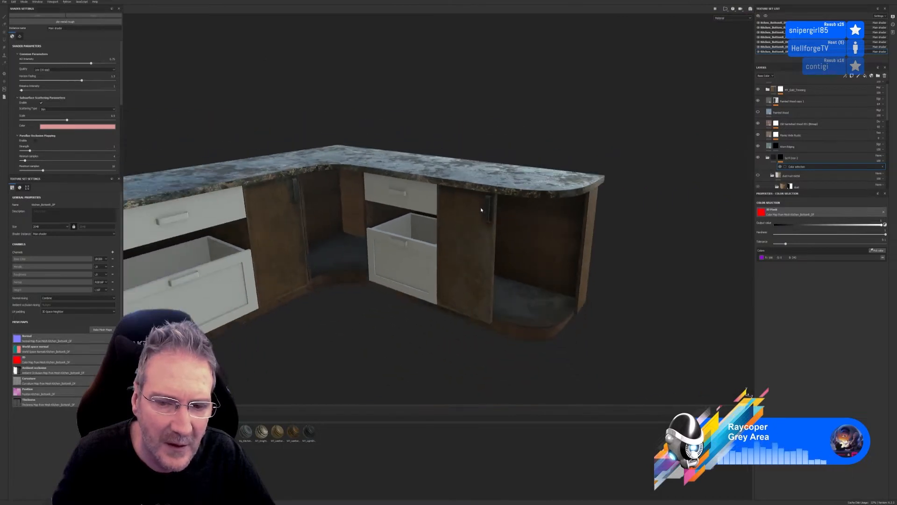
left_click_drag(418, 337, 414, 311, "alt")
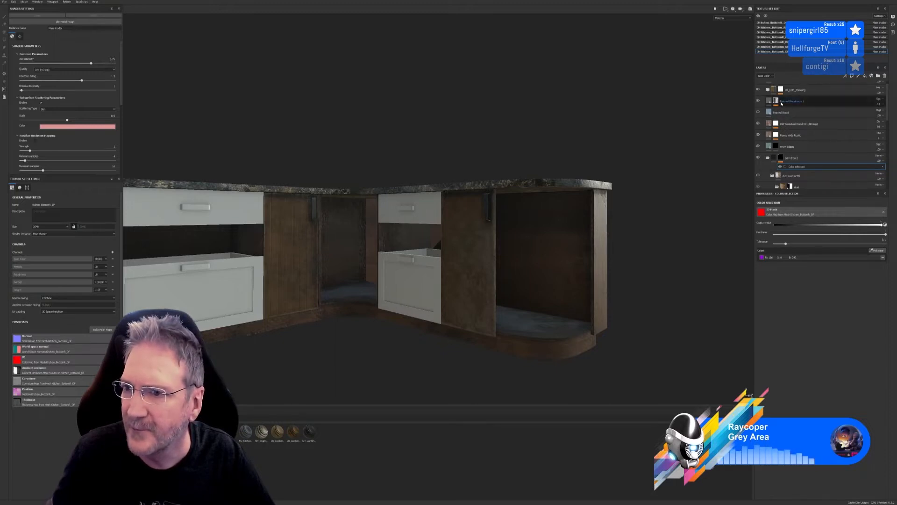
Collapse the door's top-level smart material folder and copy it
scroll(782, 107, "up", 1)
left_click(763, 86)
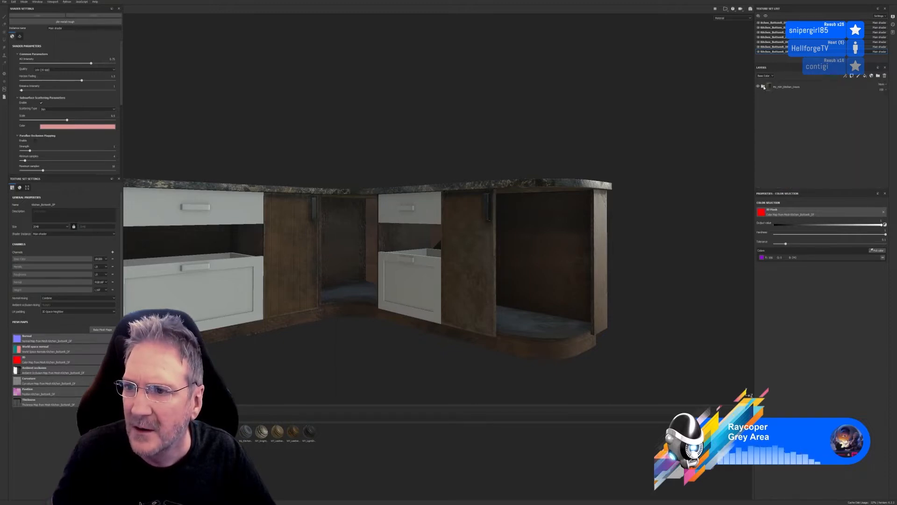
left_click(792, 88)
right_click(791, 89)
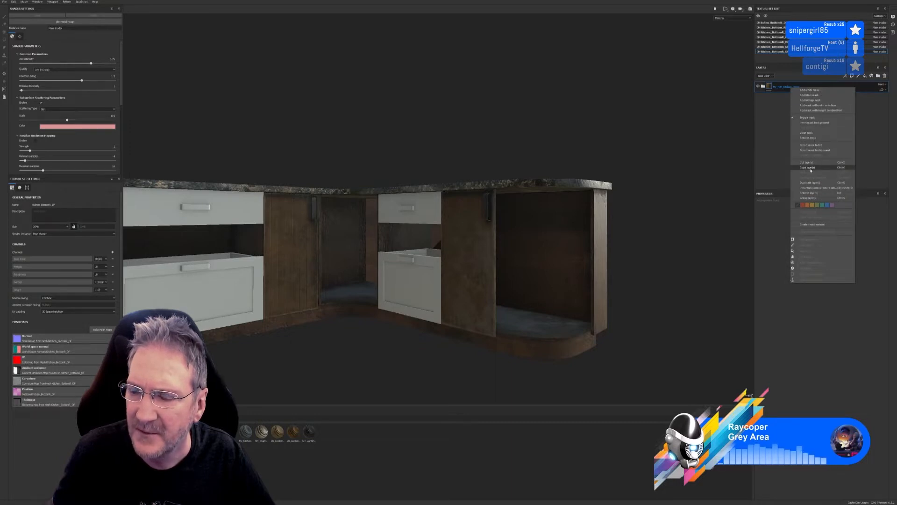
left_click(810, 167)
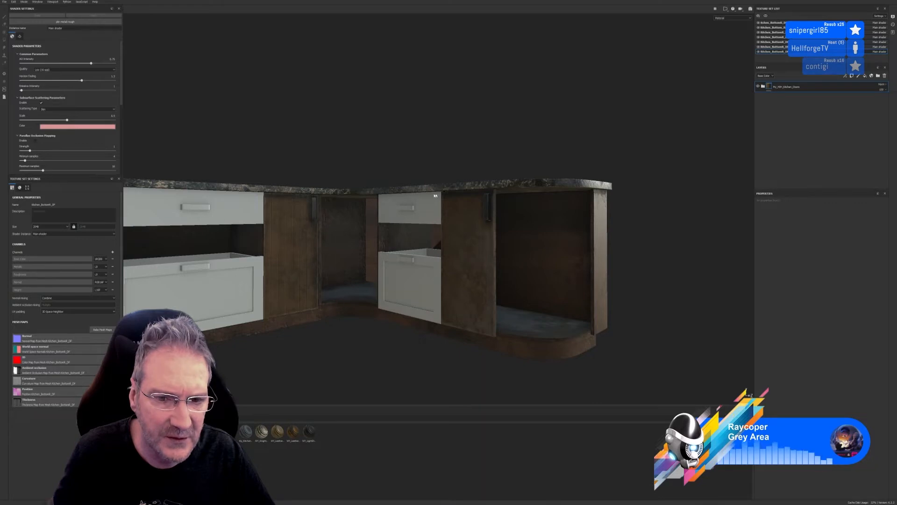
Paste the copied smart material folder into the lower corner drawer's texture set and delete its default Layer 1
left_click(758, 47)
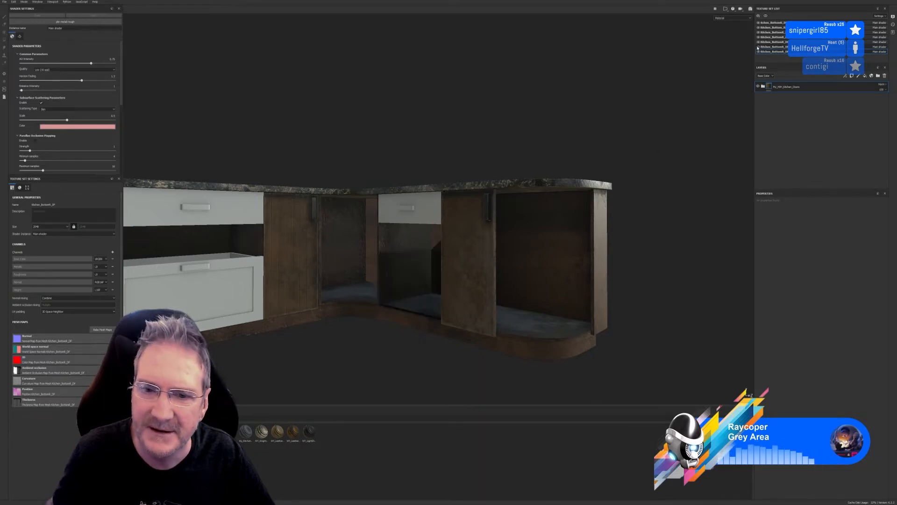
left_click(759, 47)
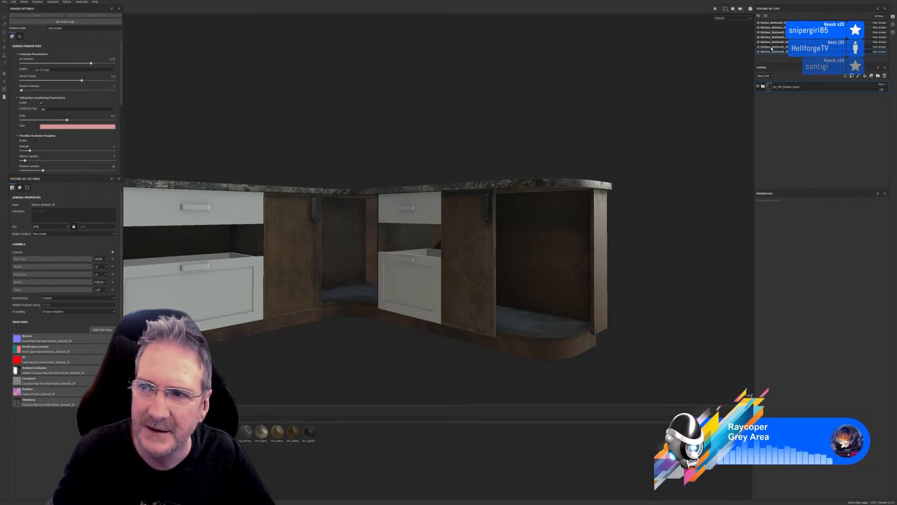
left_click(771, 47)
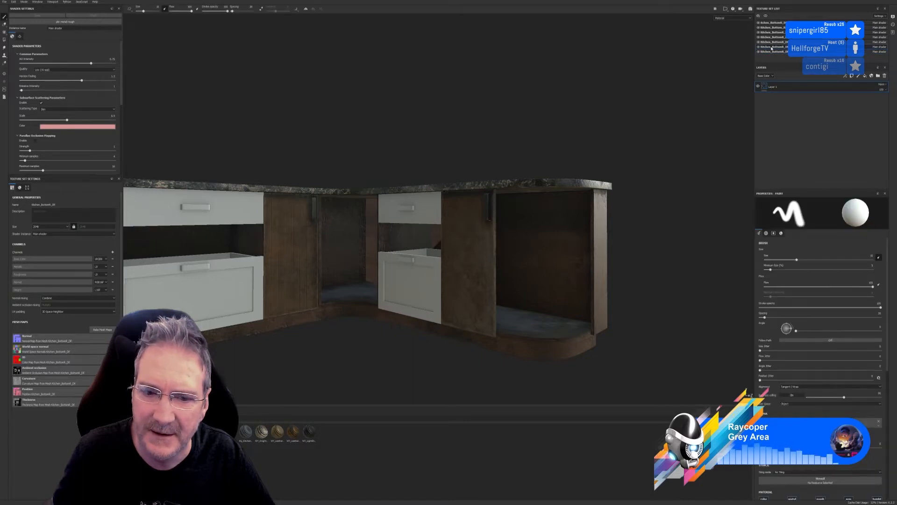
right_click(783, 88)
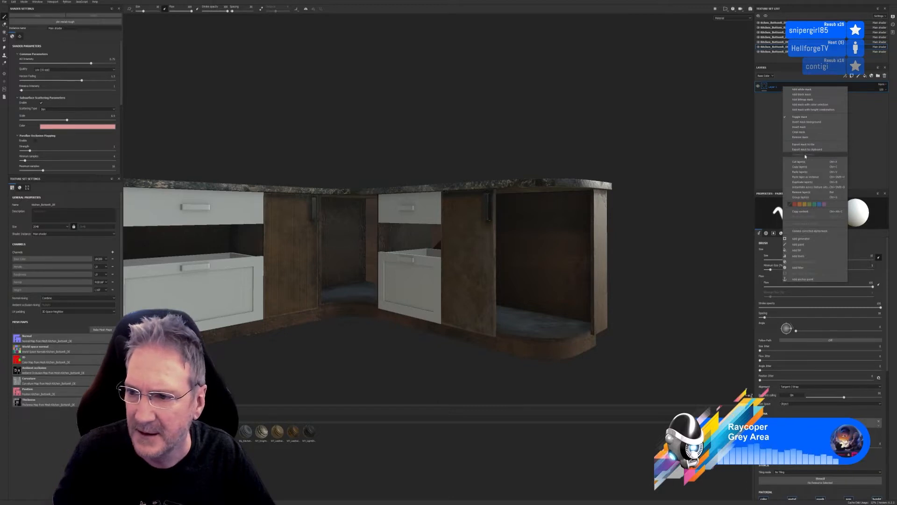
left_click(803, 172)
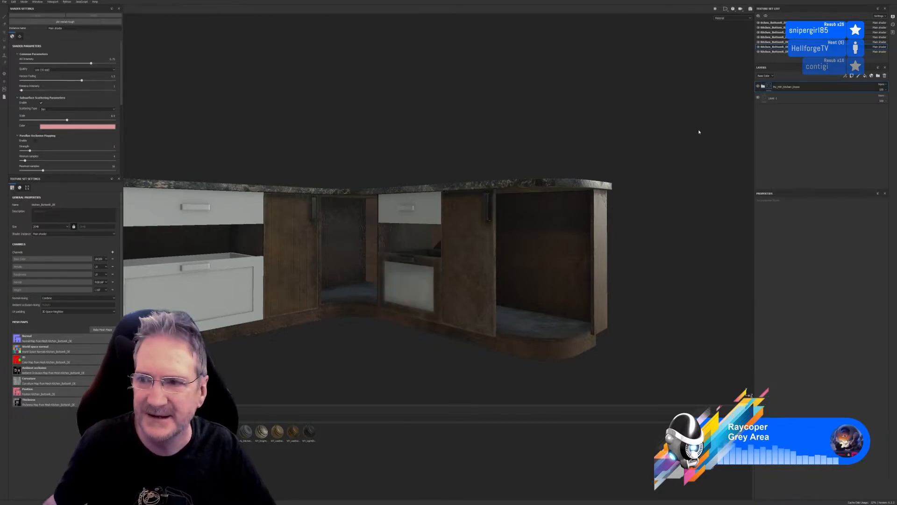
left_click(783, 98)
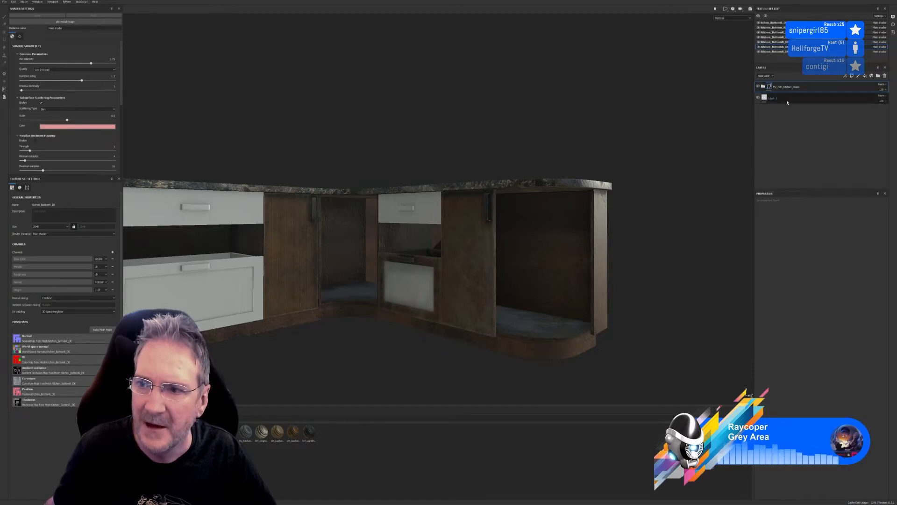
key("Delete")
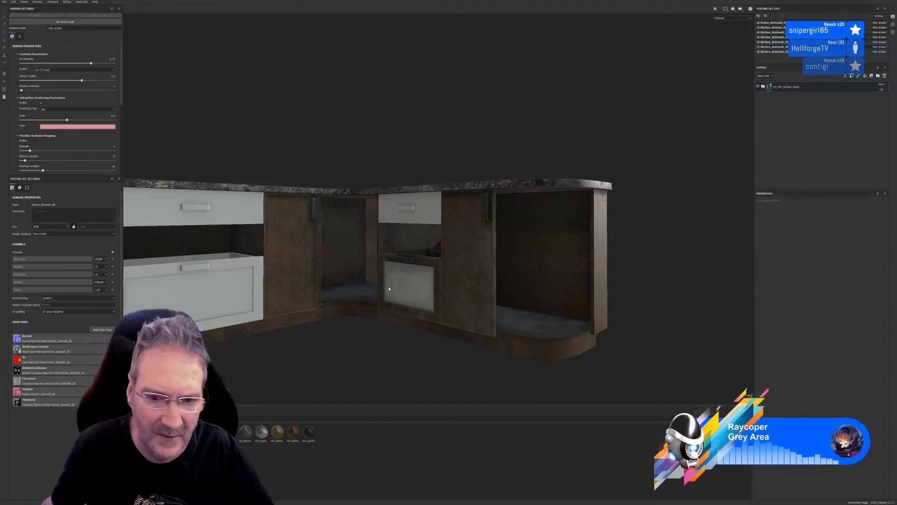
Inspect the lower drawer front and its handle up close and expand the pasted material folder
scroll(389, 286, "up", 6)
left_click_drag(408, 291, 561, 259, "alt")
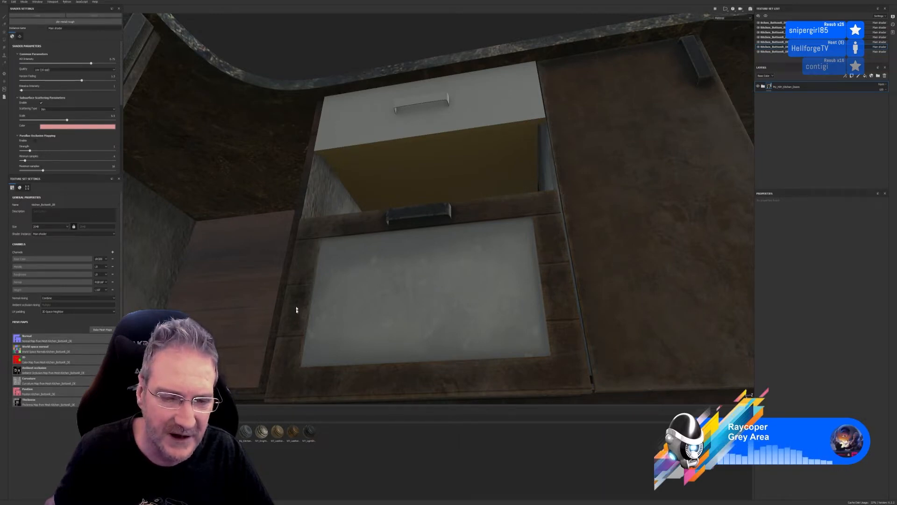
left_click(764, 86)
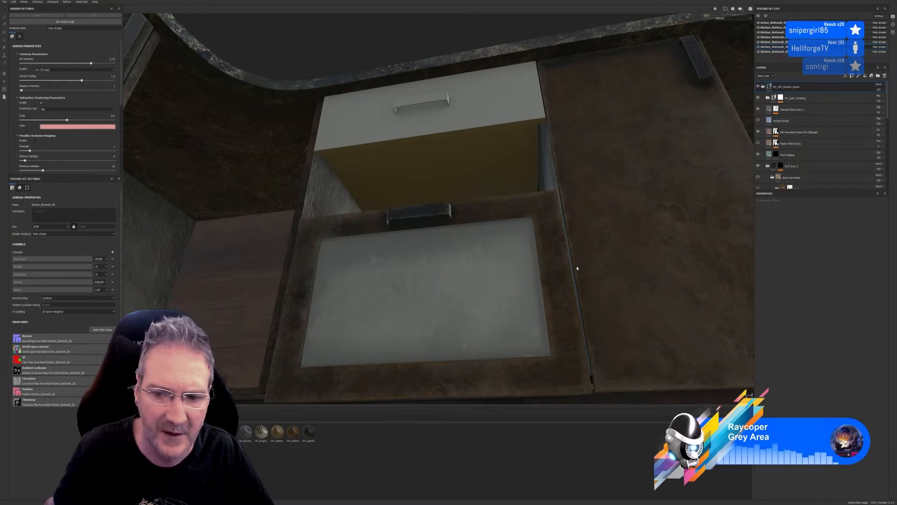
left_click_drag(577, 269, 561, 276, "alt")
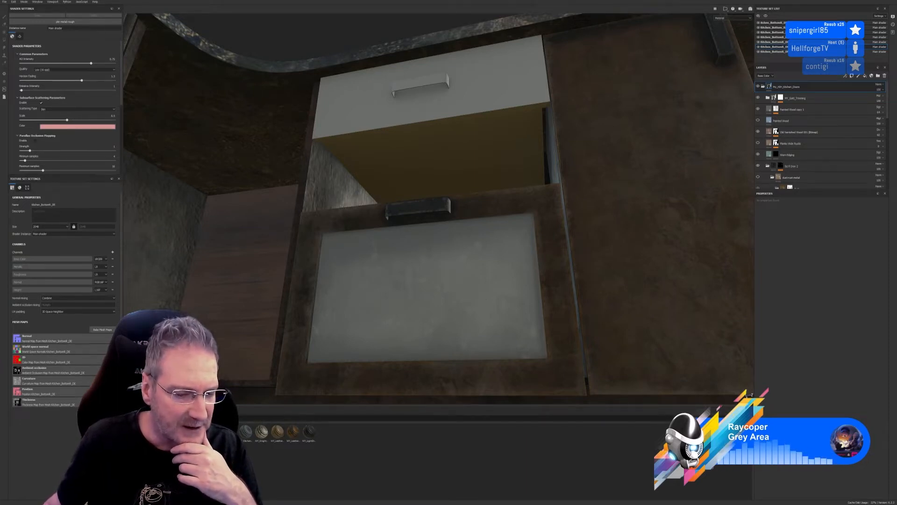
Show the full materials library and look through its first rows for a drawer panel material
left_click(728, 416)
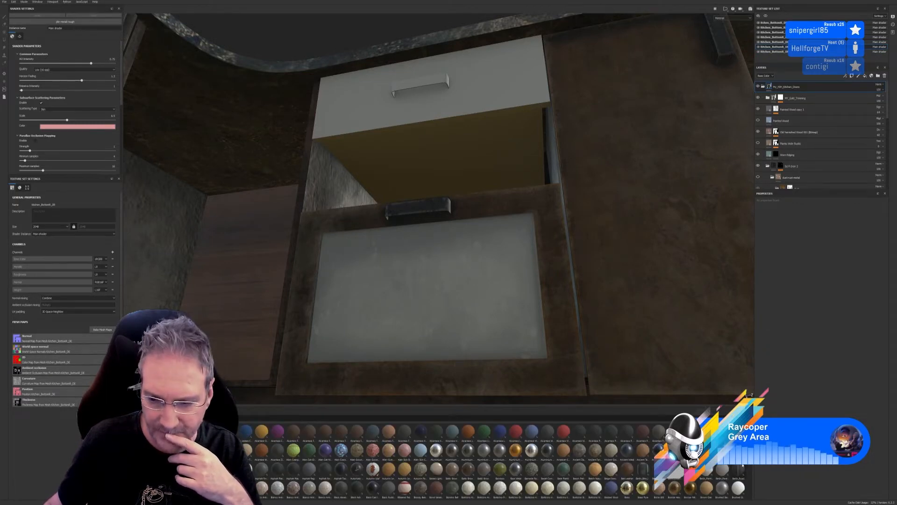
scroll(491, 458, "down", 3)
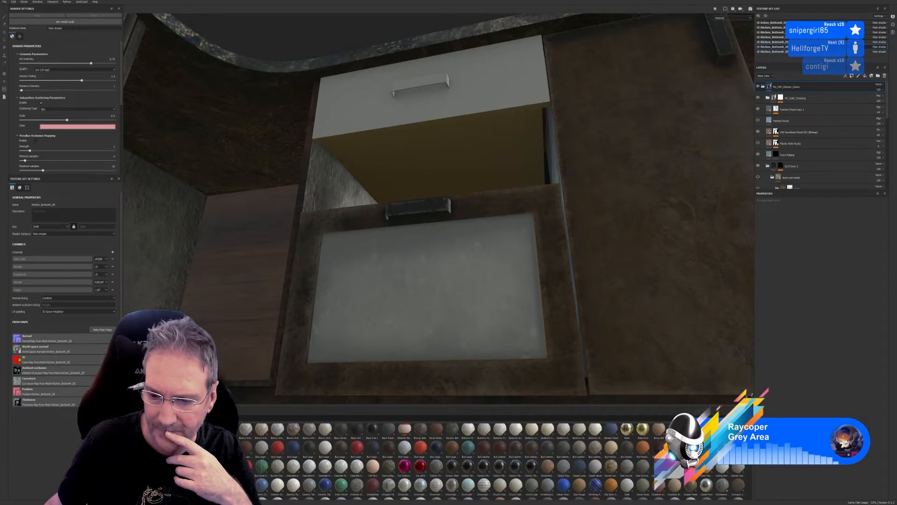
scroll(491, 458, "down", 3)
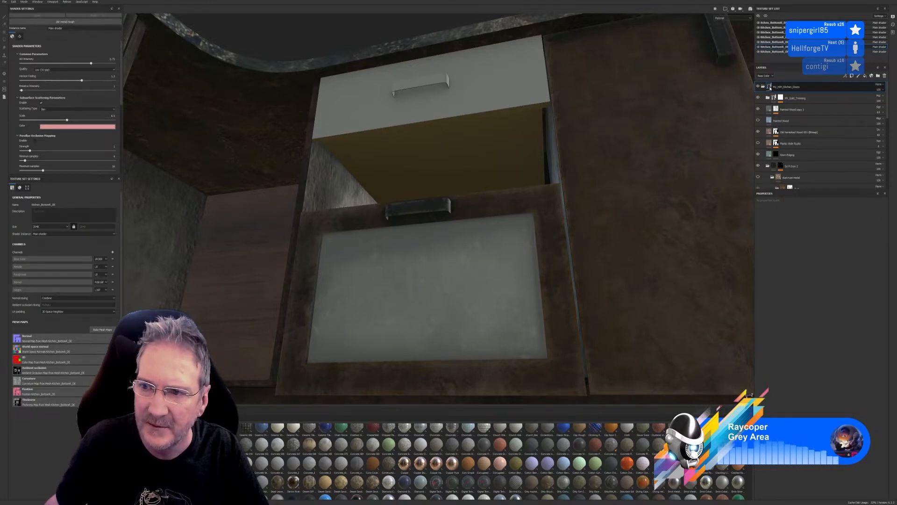
Preview the mask of the trimming folder inside the drawer's material and collapse the top-level folder
left_click(769, 87)
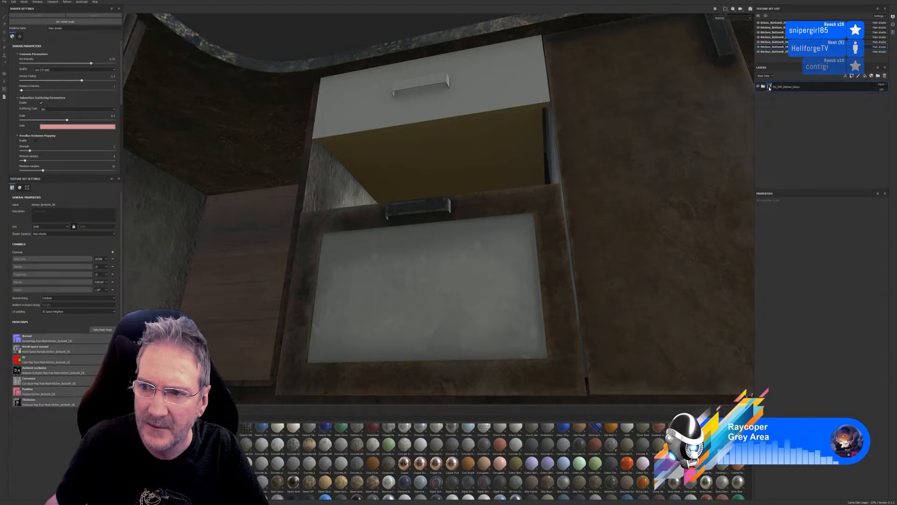
left_click(769, 87)
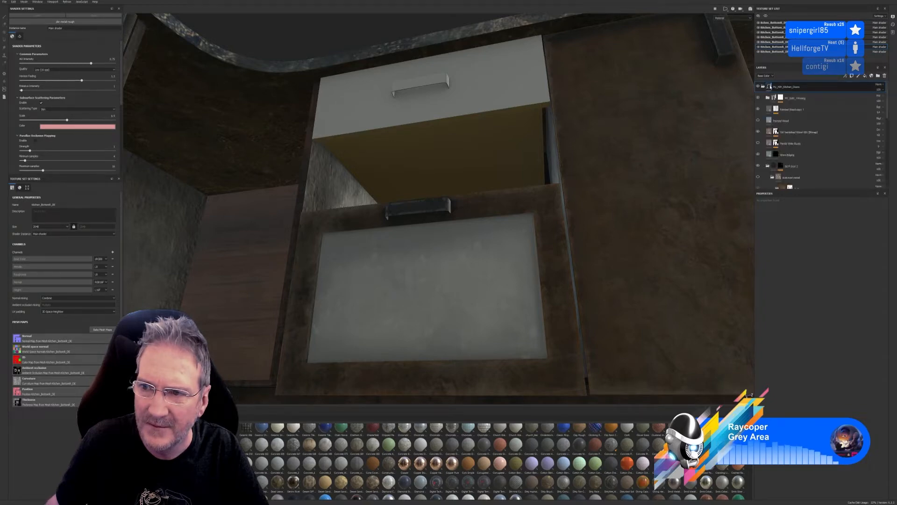
left_click(781, 99)
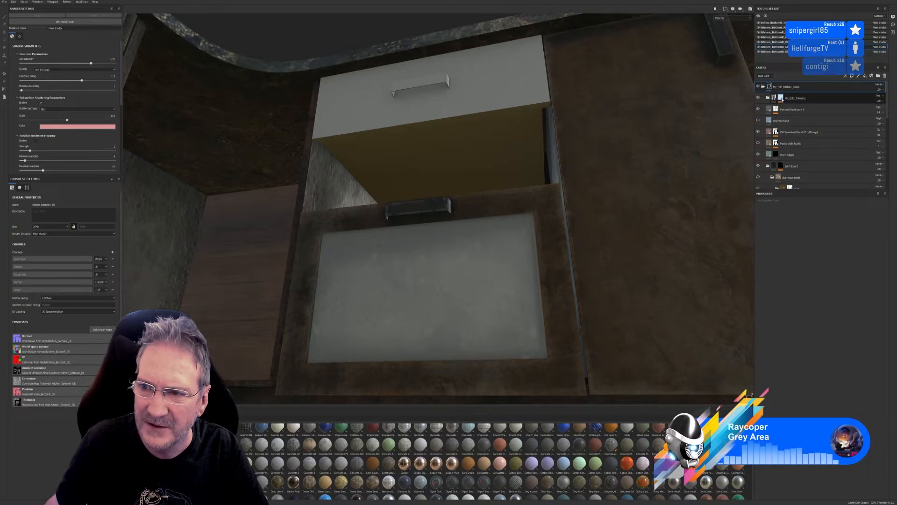
mouse_move(781, 100)
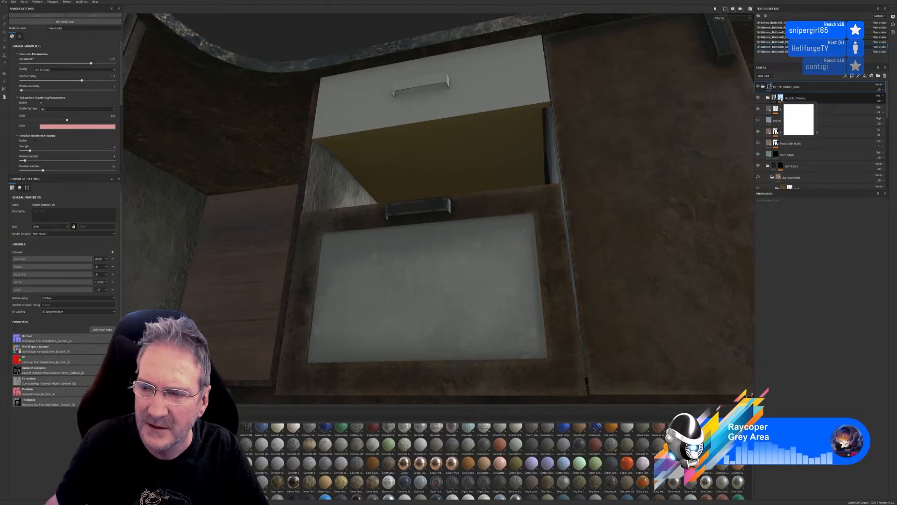
left_click(764, 87)
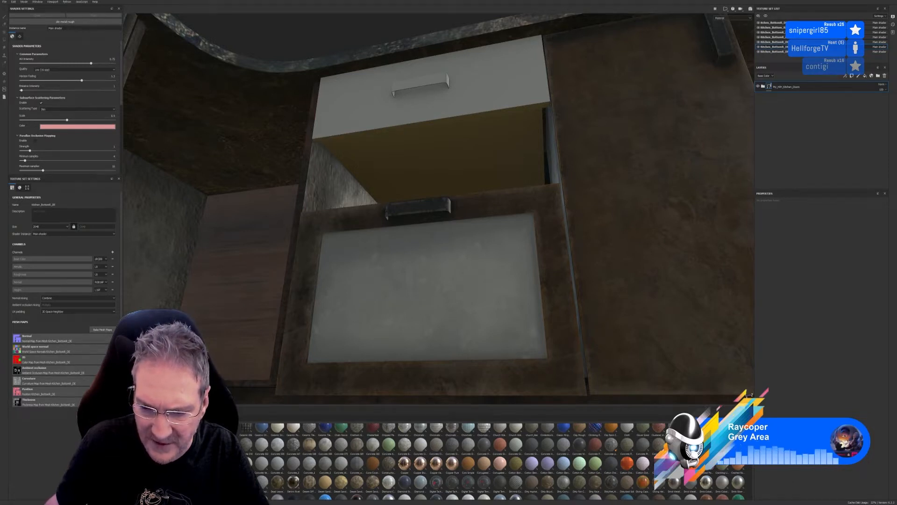
Look through the rest of the materials library, down to its last rows, for a material suited to the drawer panel
scroll(495, 461, "down", 3)
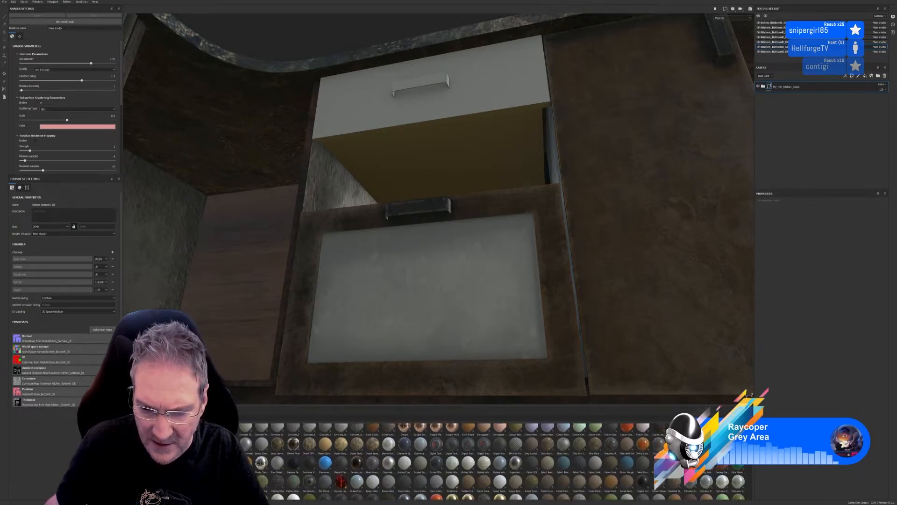
scroll(495, 461, "down", 1)
scroll(495, 461, "up", 1)
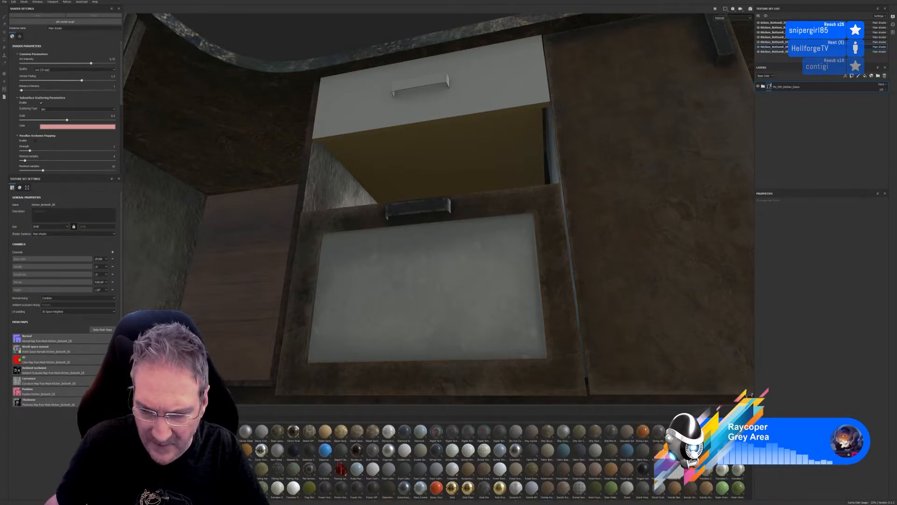
scroll(495, 462, "down", 1)
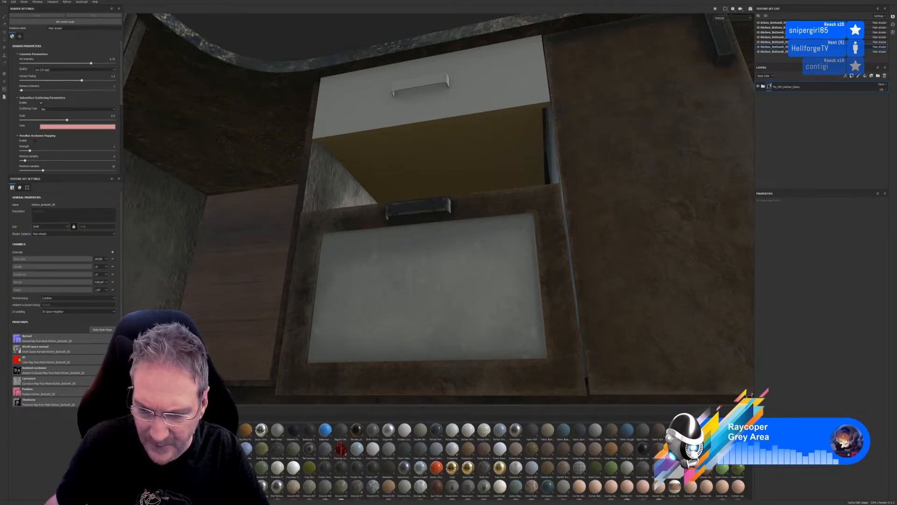
scroll(495, 462, "down", 1)
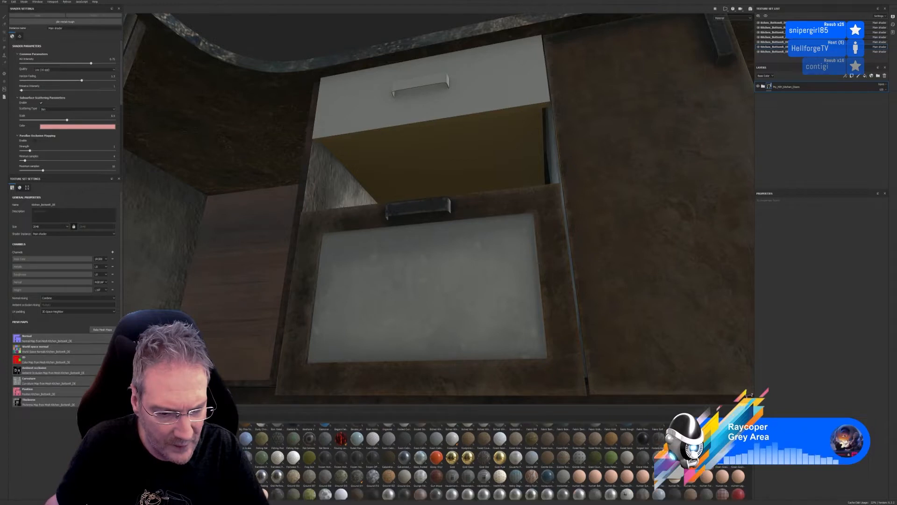
scroll(495, 462, "down", 1)
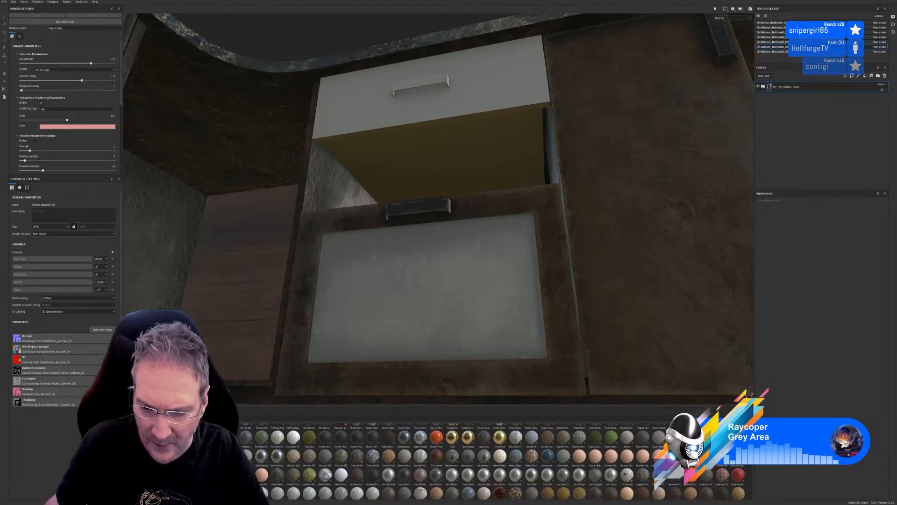
scroll(495, 461, "down", 1)
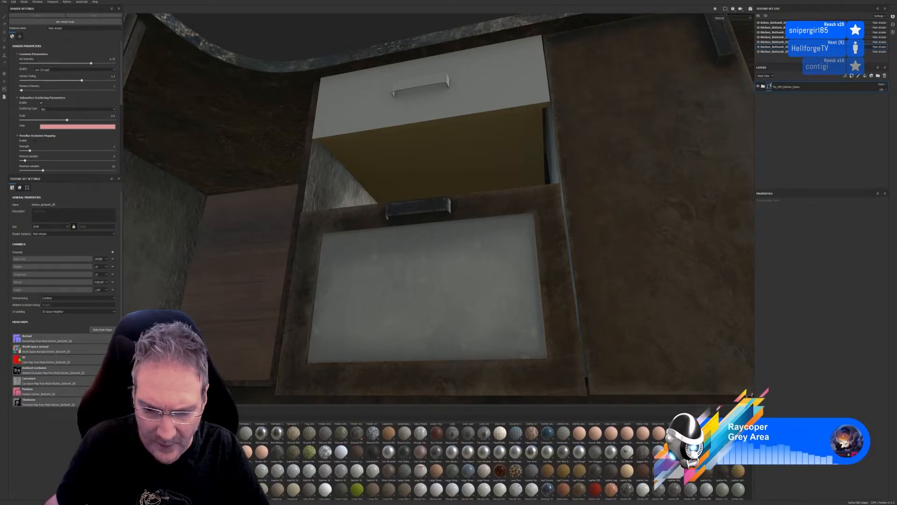
scroll(495, 462, "down", 1)
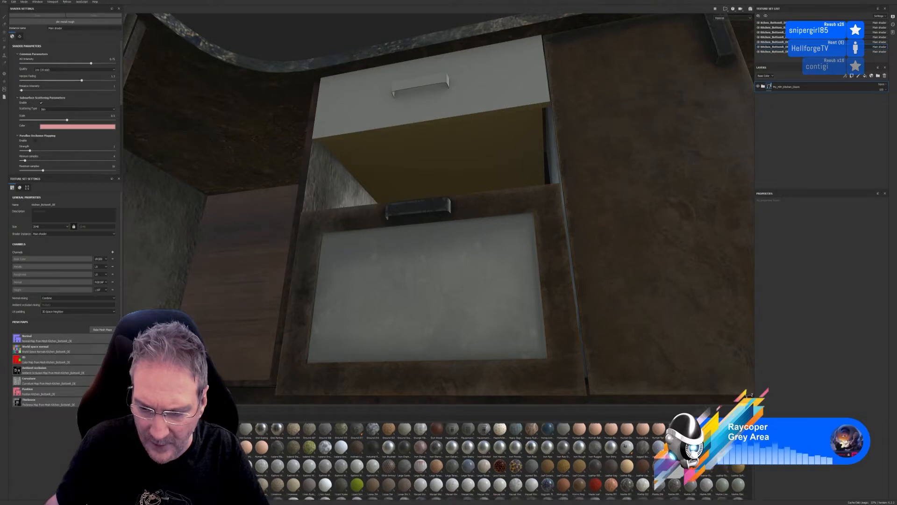
scroll(495, 461, "down", 1)
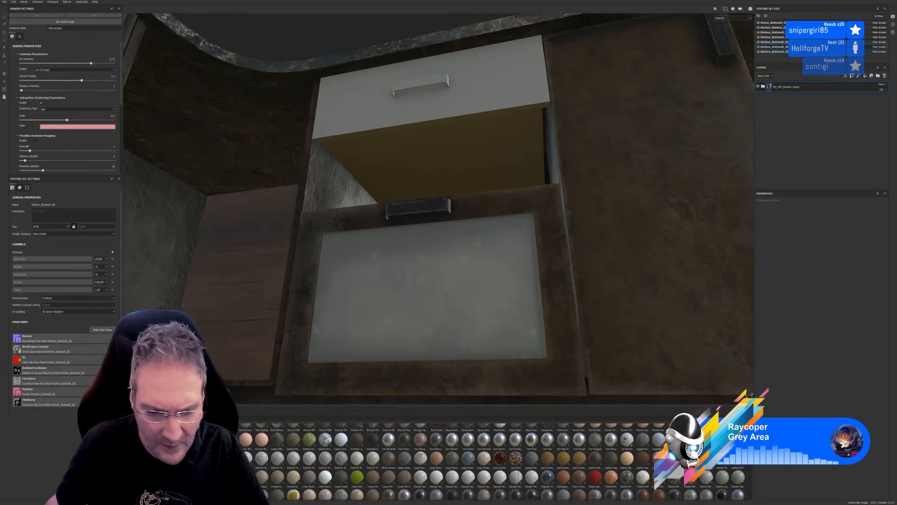
scroll(494, 461, "down", 1)
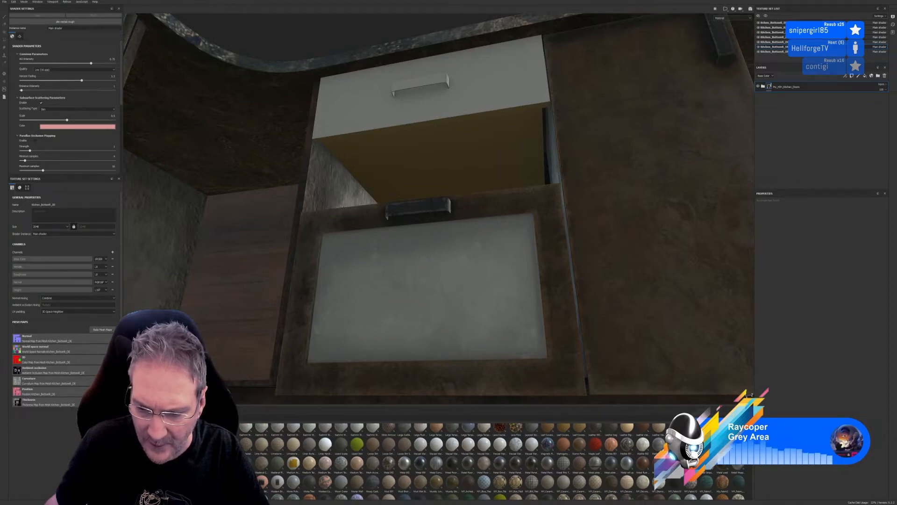
scroll(494, 461, "down", 1)
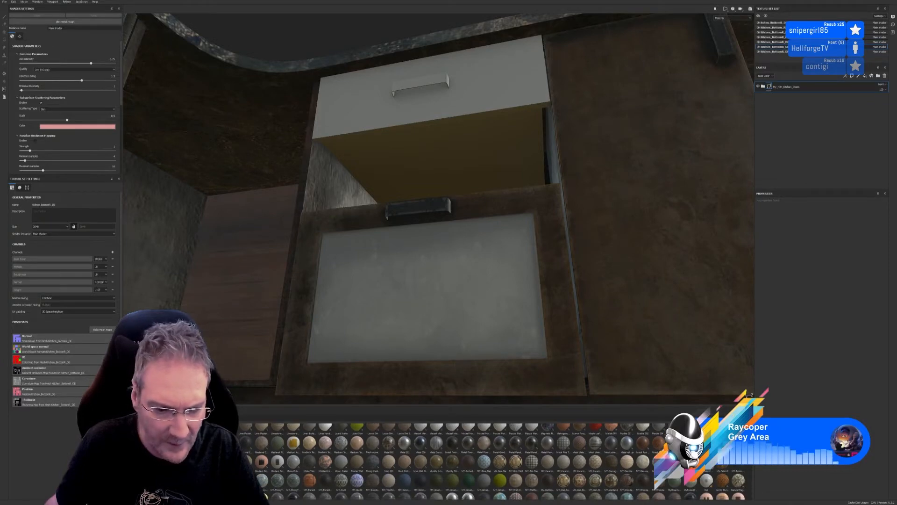
scroll(494, 462, "down", 1)
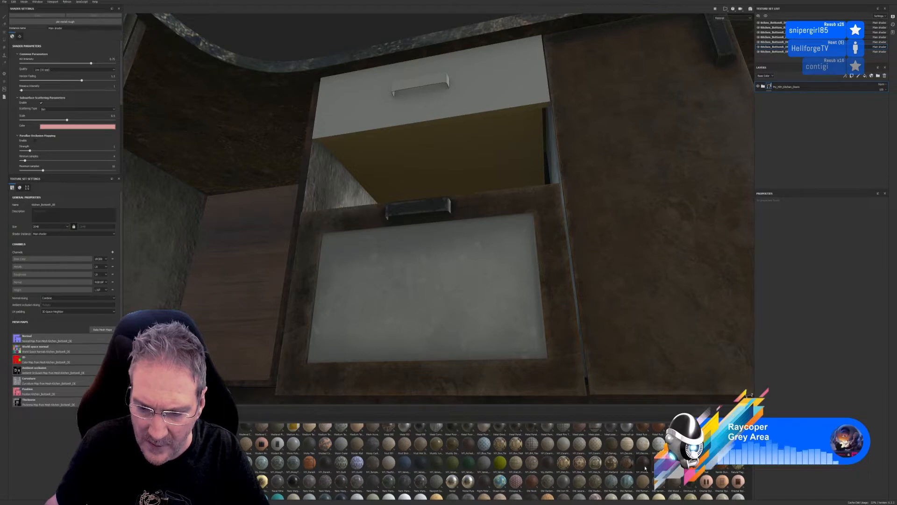
mouse_move(645, 468)
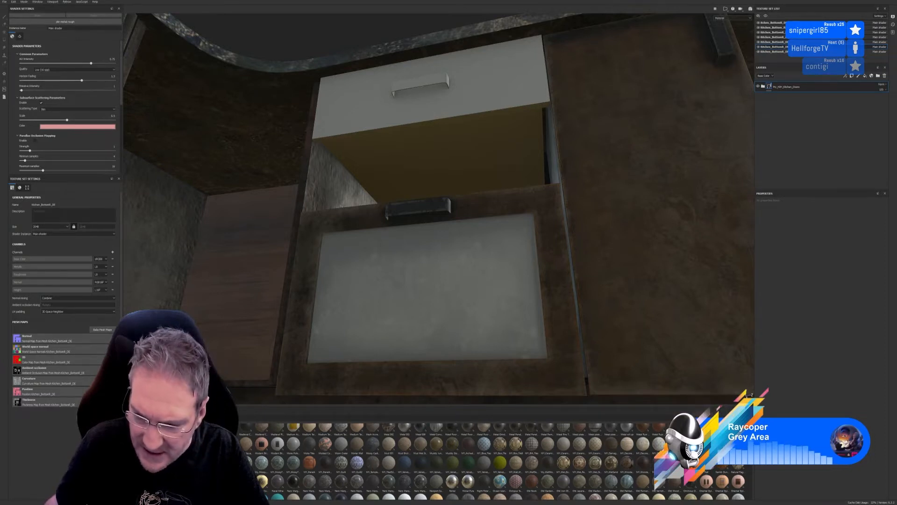
scroll(608, 463, "down", 3)
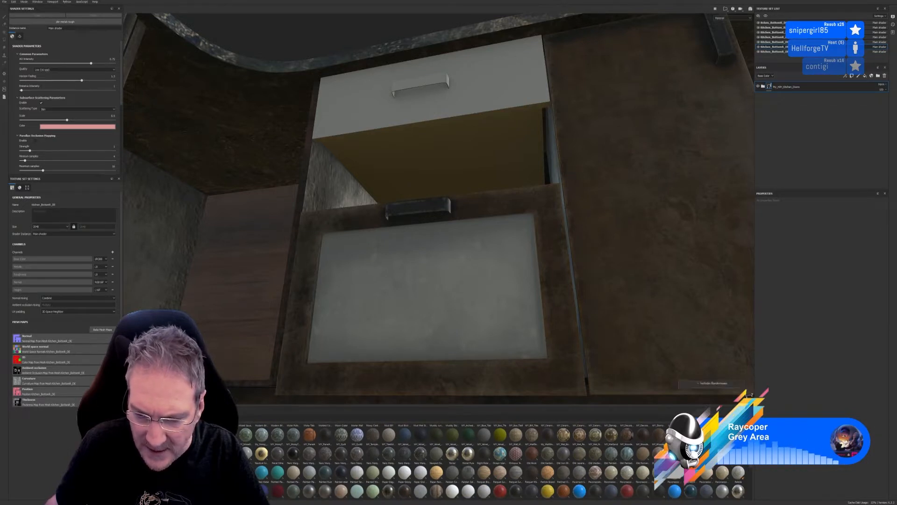
mouse_move(690, 455)
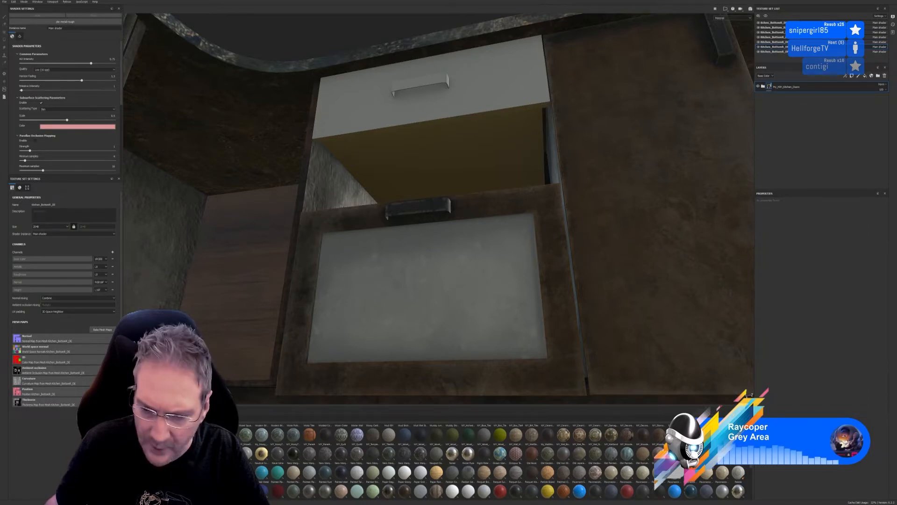
scroll(752, 465, "down", 1)
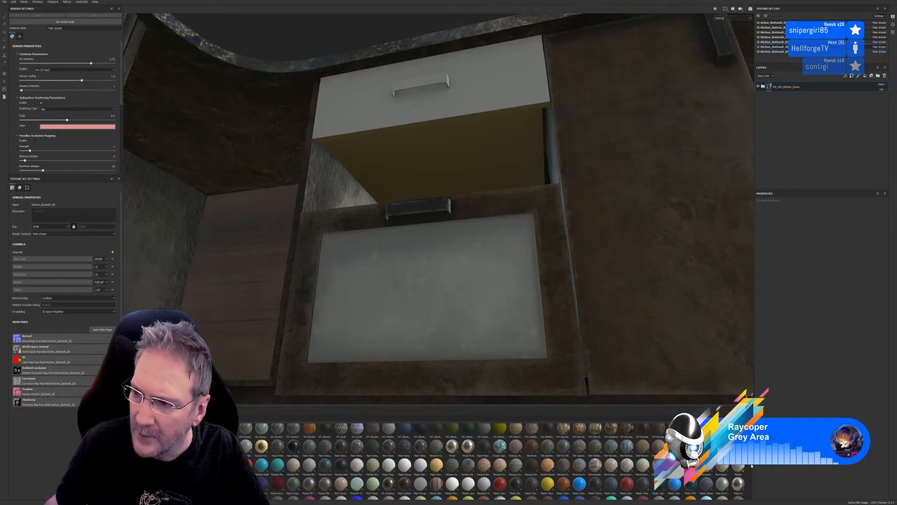
scroll(752, 465, "down", 1)
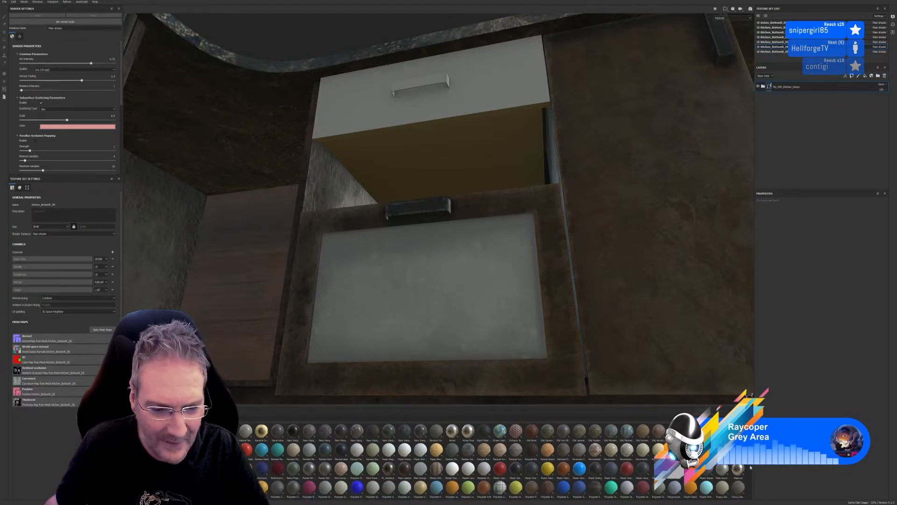
scroll(752, 466, "down", 1)
scroll(751, 467, "down", 1)
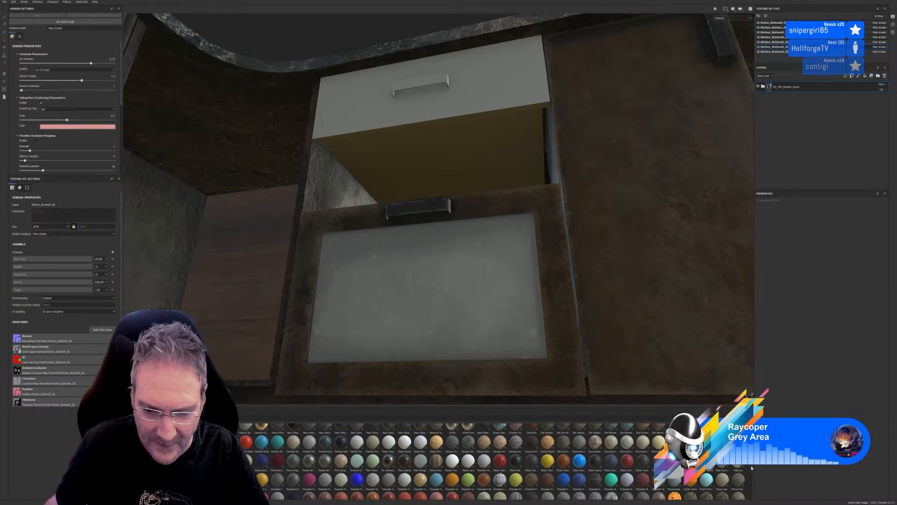
scroll(752, 467, "down", 1)
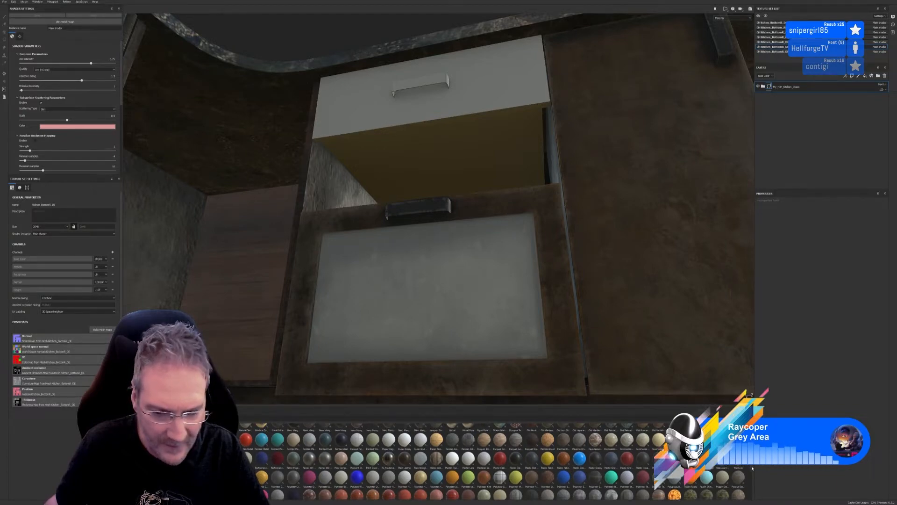
scroll(753, 469, "down", 1)
scroll(753, 470, "down", 5)
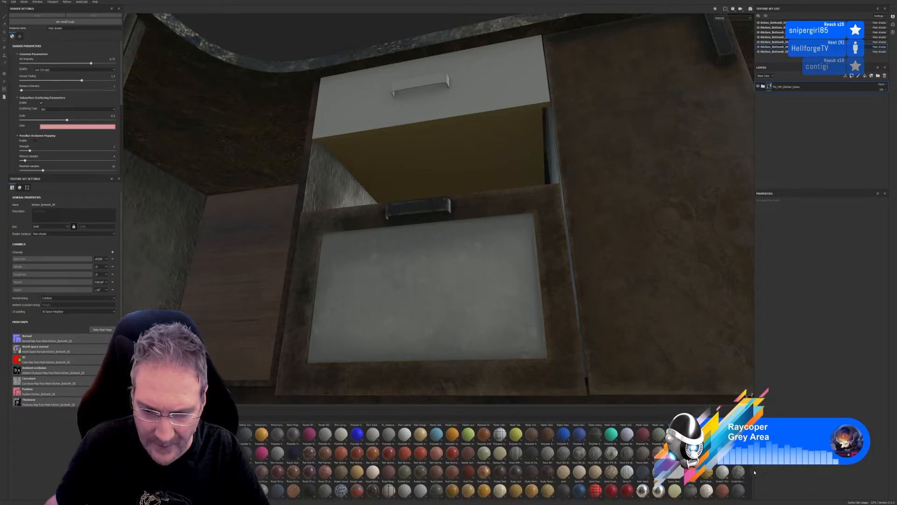
scroll(755, 473, "down", 1)
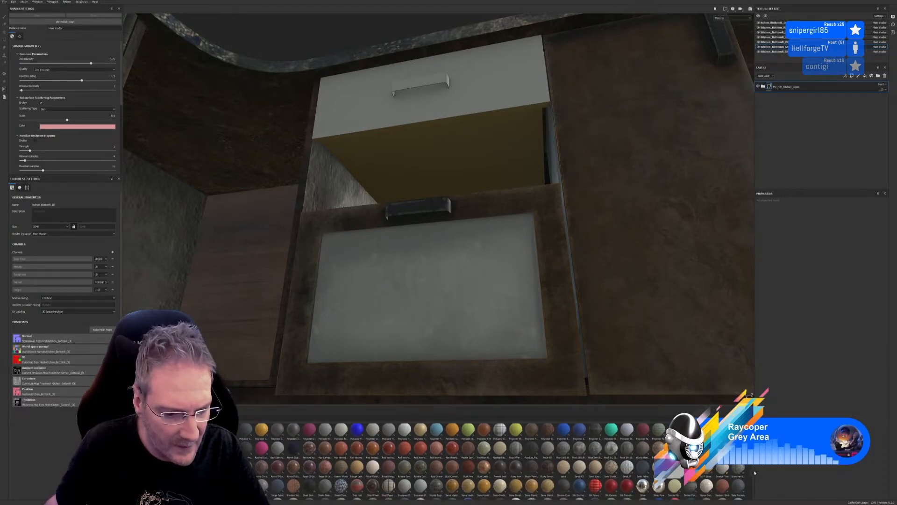
scroll(755, 472, "down", 1)
scroll(755, 474, "down", 2)
scroll(754, 474, "down", 4)
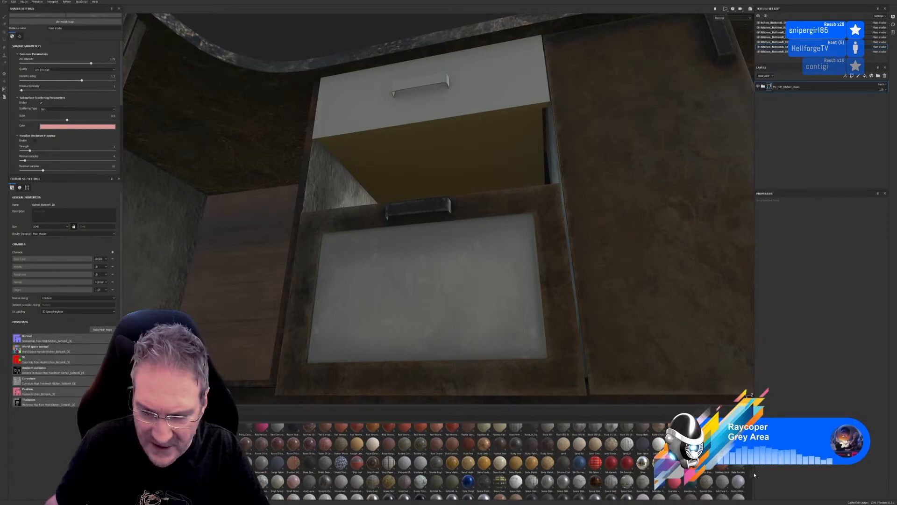
scroll(755, 475, "down", 3)
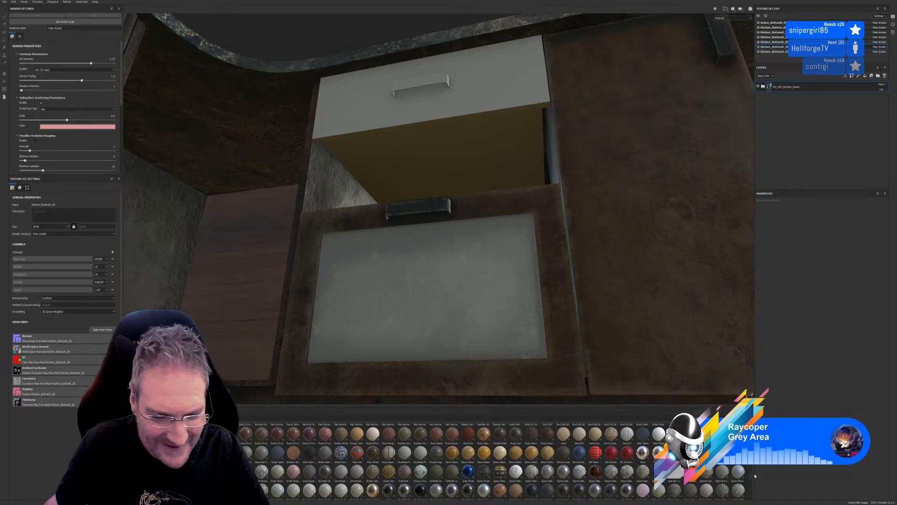
scroll(754, 473, "down", 3)
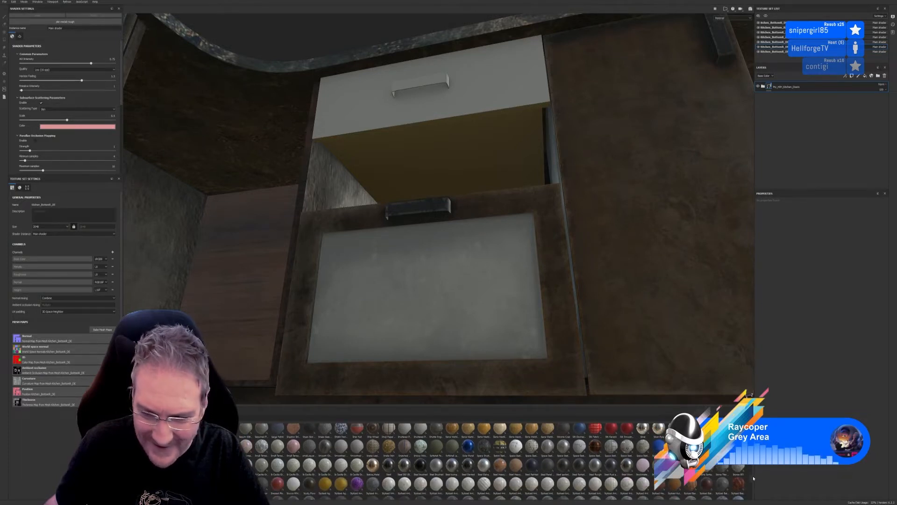
scroll(754, 477, "down", 1)
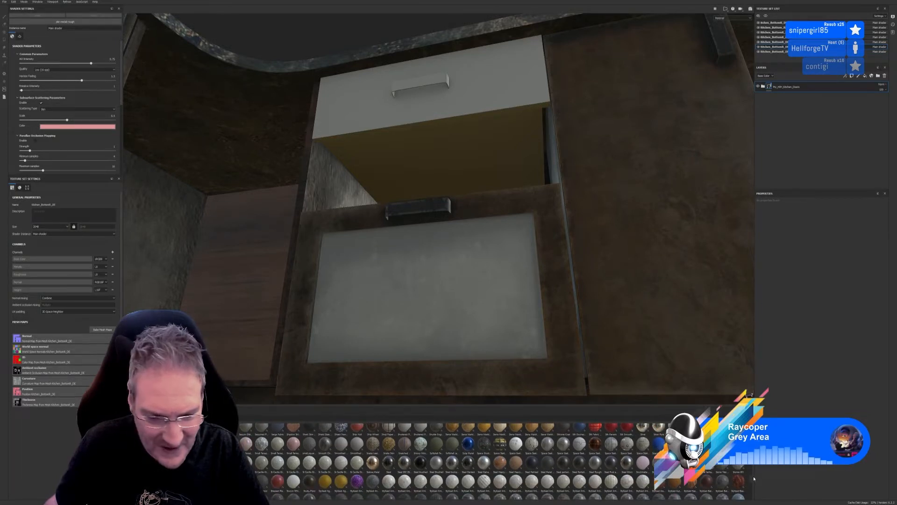
scroll(754, 479, "down", 2)
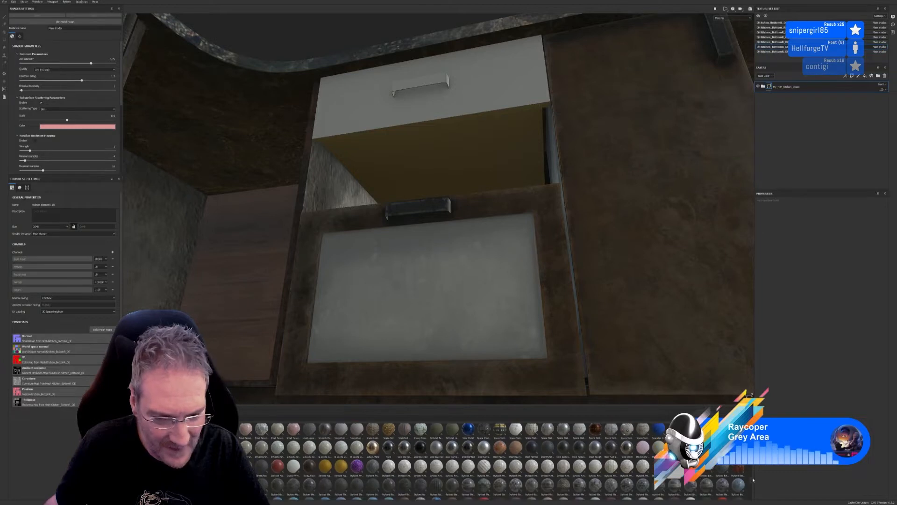
scroll(754, 482, "down", 4)
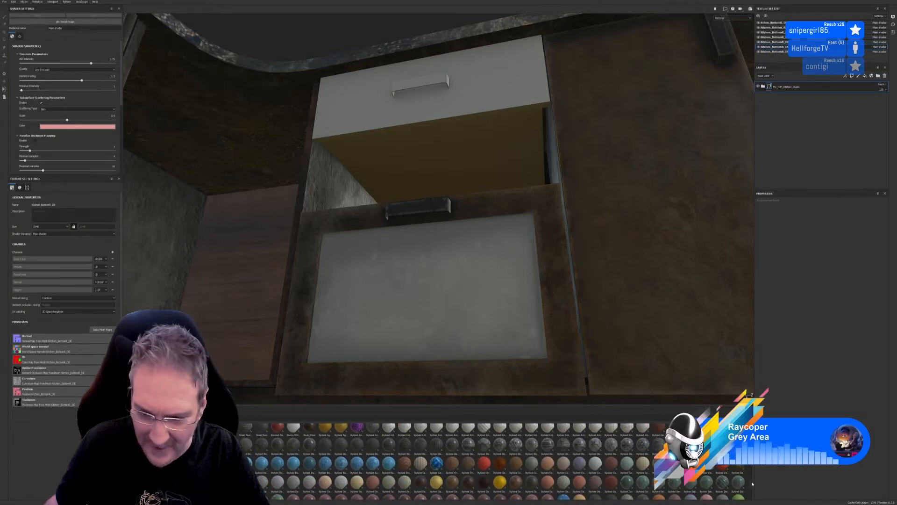
scroll(753, 484, "down", 1)
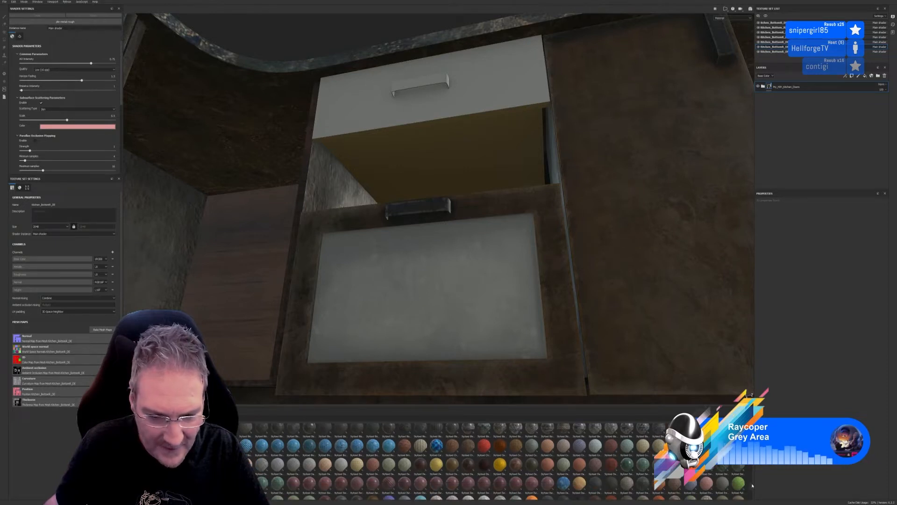
left_click_drag(752, 484, 753, 484)
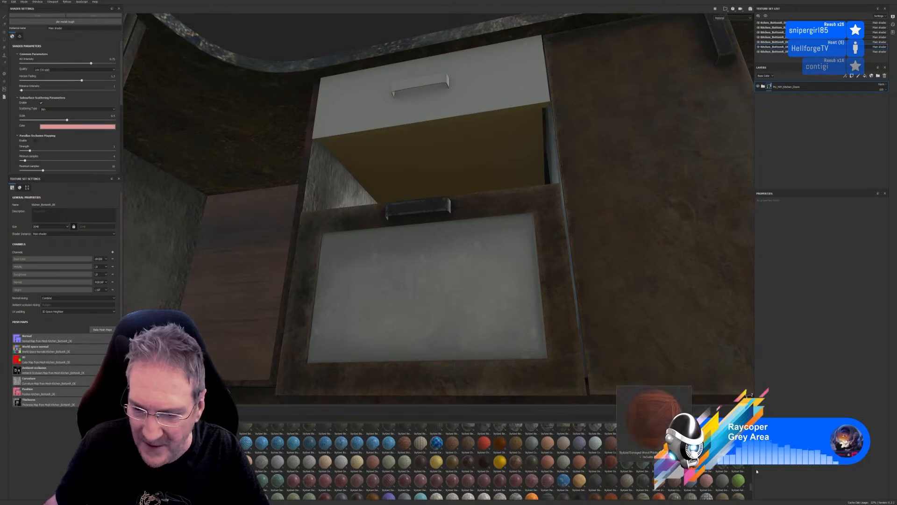
scroll(751, 488, "down", 2)
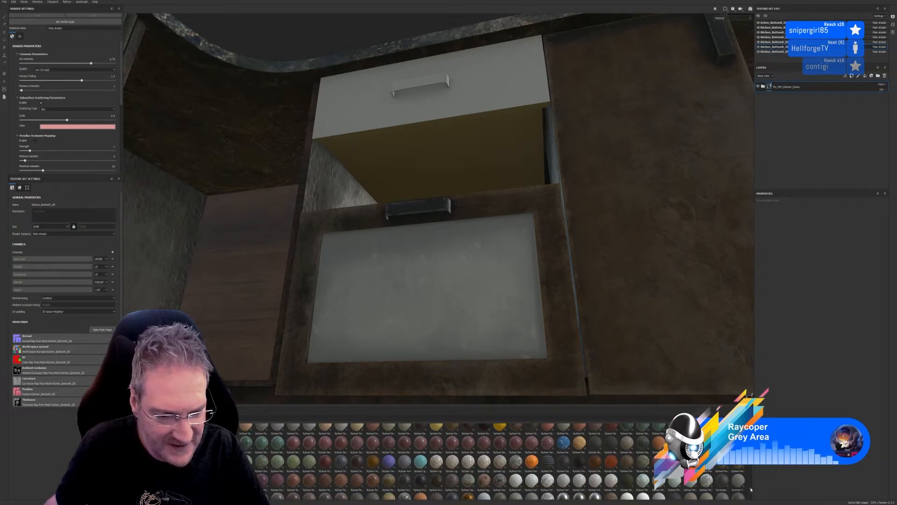
scroll(752, 488, "down", 1)
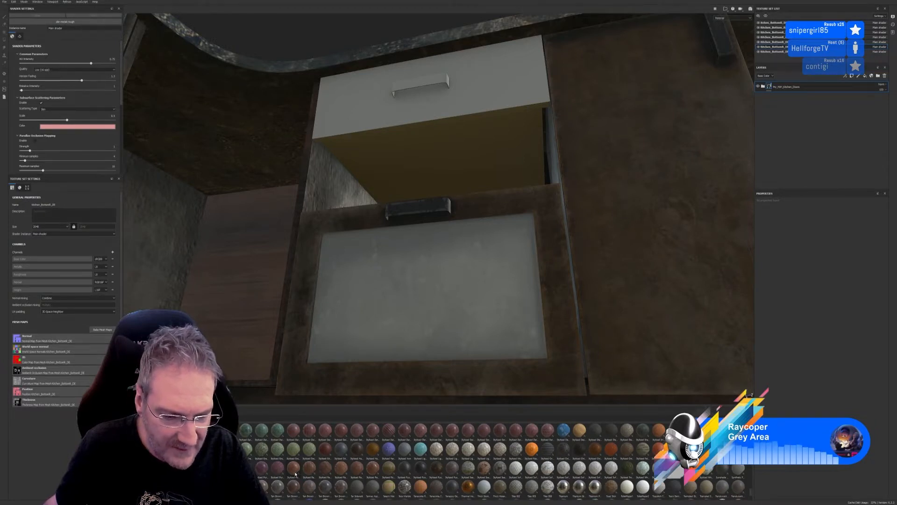
mouse_move(296, 475)
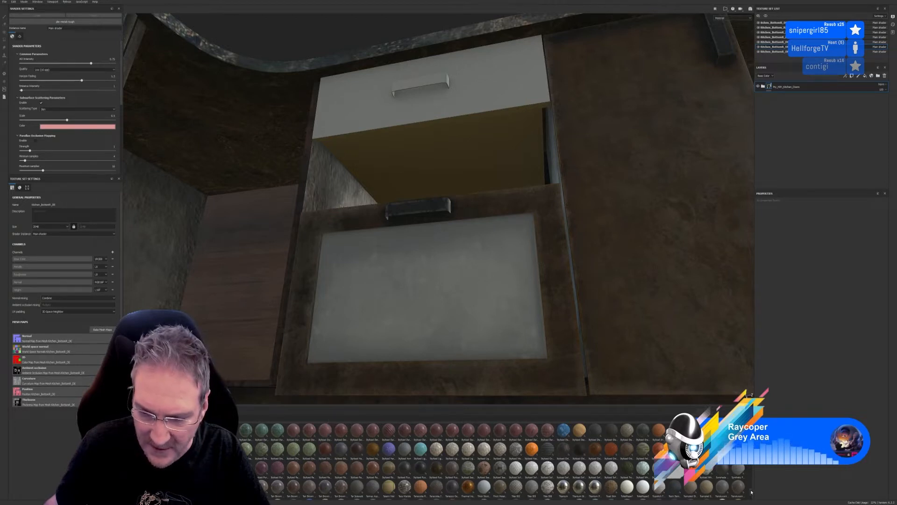
scroll(752, 494, "down", 2)
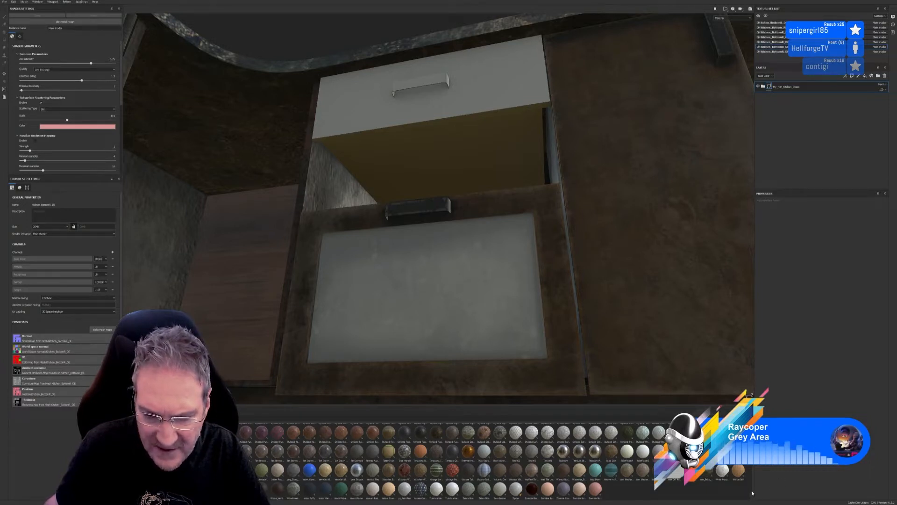
Look back through the materials library from its last rows towards the earlier ones for a drawer panel material
scroll(753, 491, "up", 2)
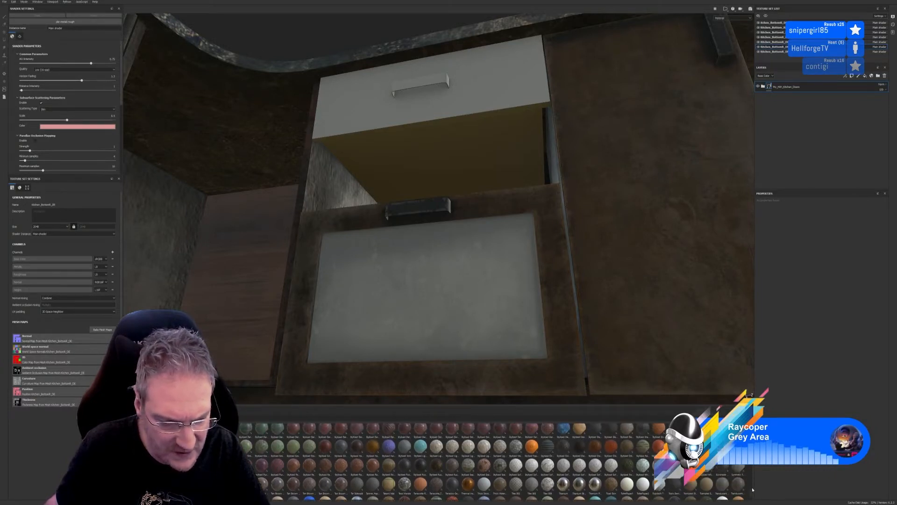
scroll(753, 488, "up", 2)
scroll(753, 484, "up", 5)
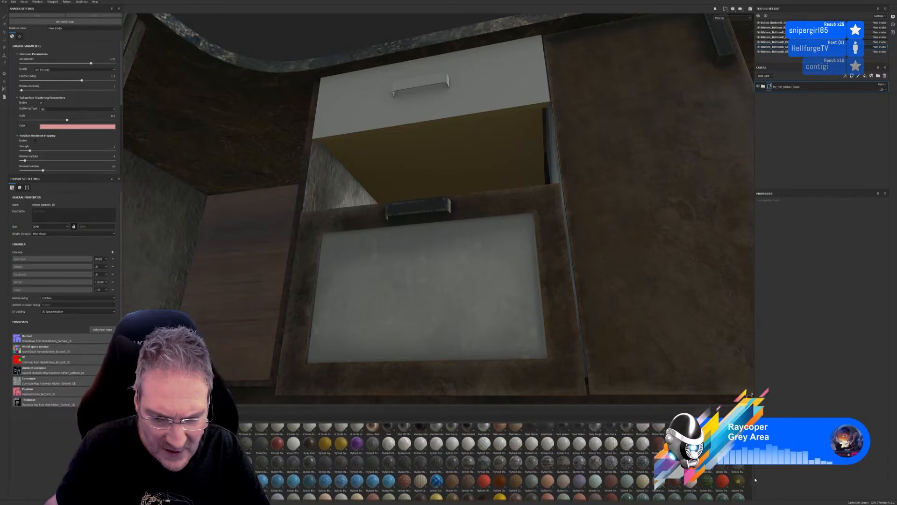
scroll(758, 476, "up", 2)
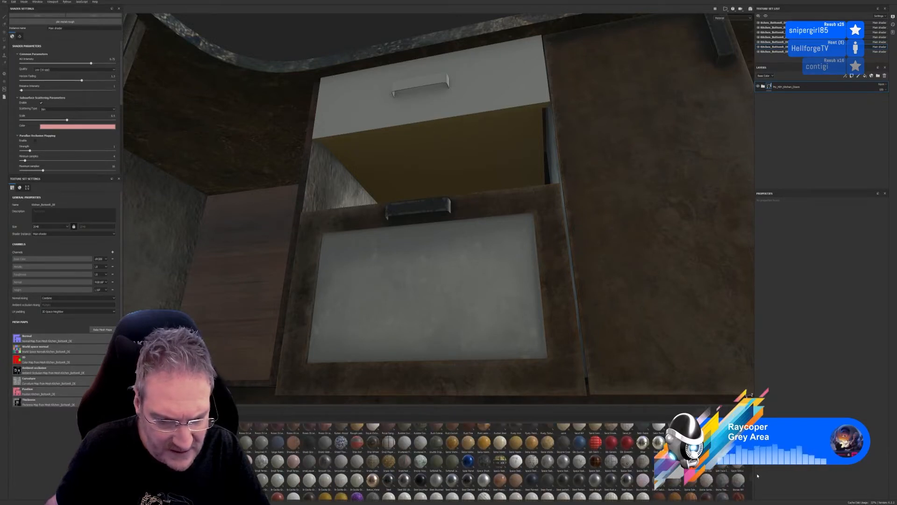
scroll(758, 472, "up", 3)
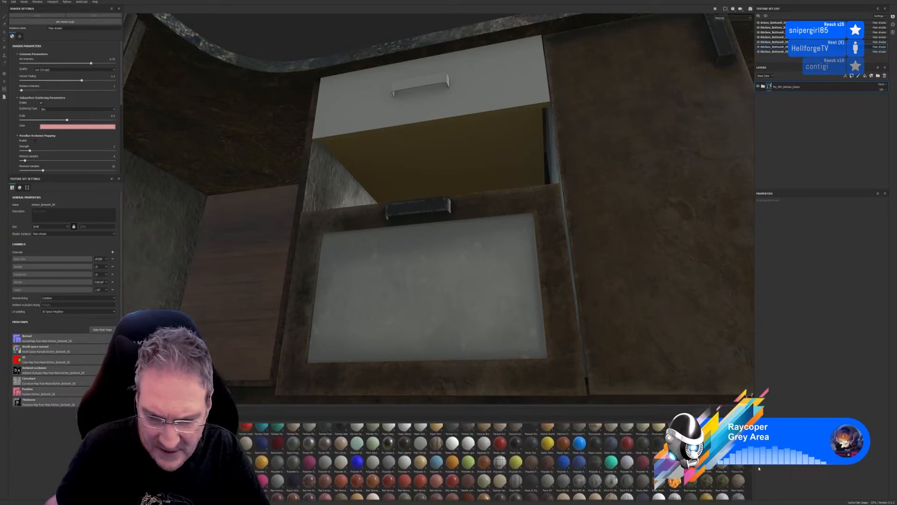
scroll(759, 468, "up", 2)
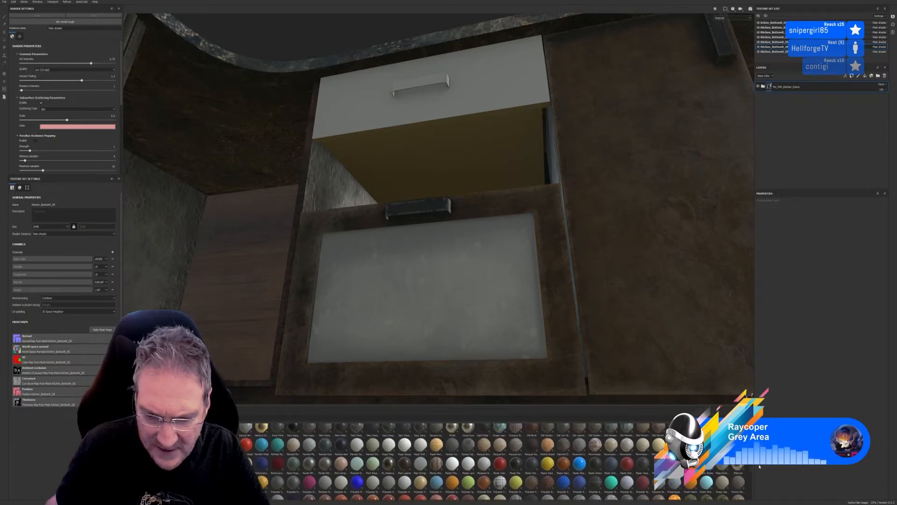
scroll(760, 466, "up", 2)
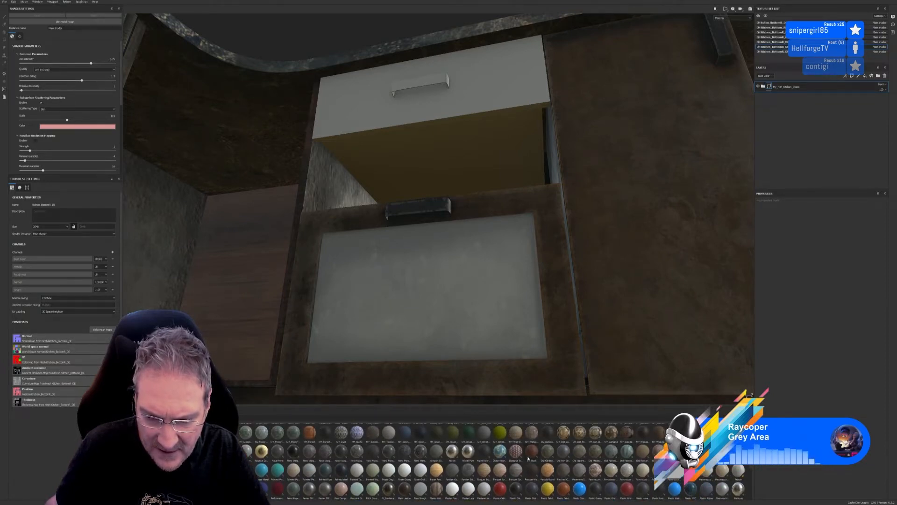
mouse_move(530, 457)
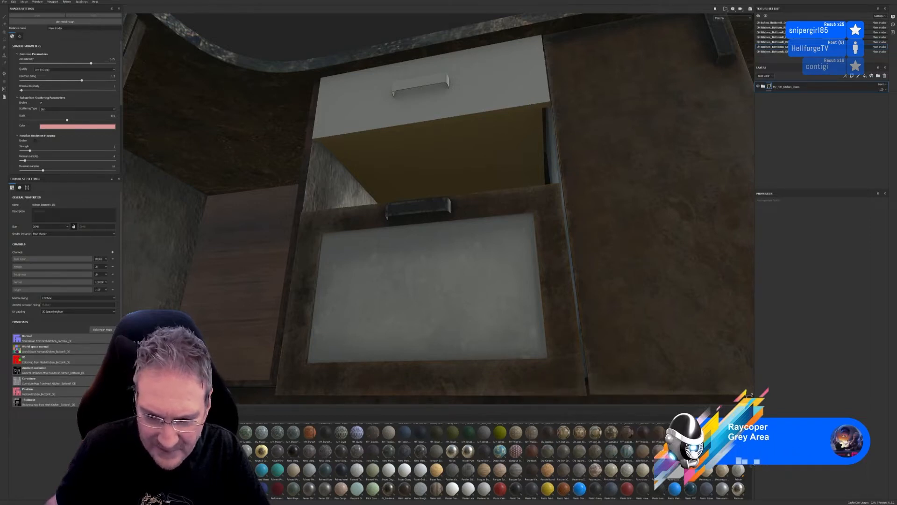
scroll(753, 465, "up", 2)
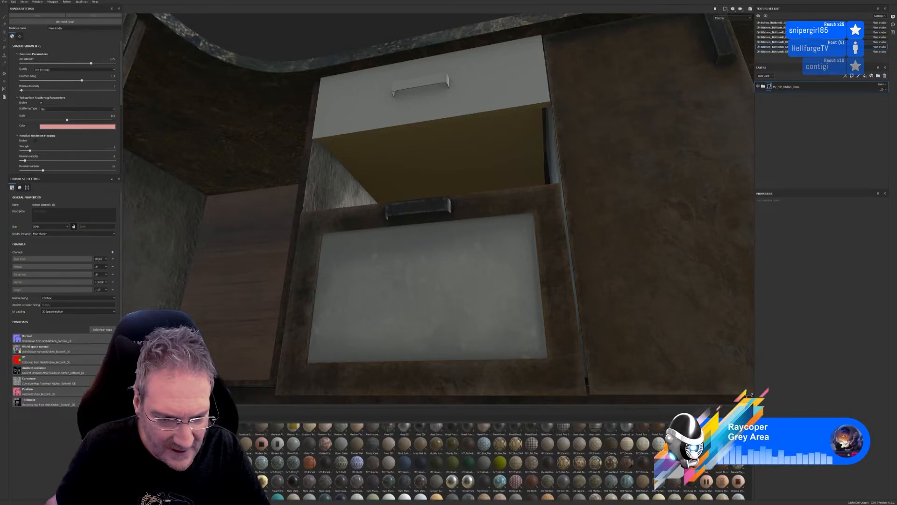
scroll(753, 465, "up", 1)
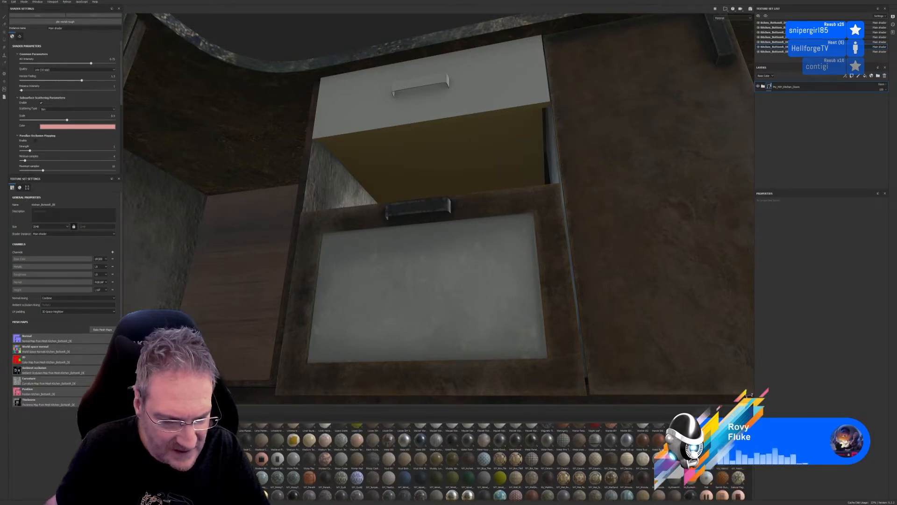
scroll(753, 465, "up", 1)
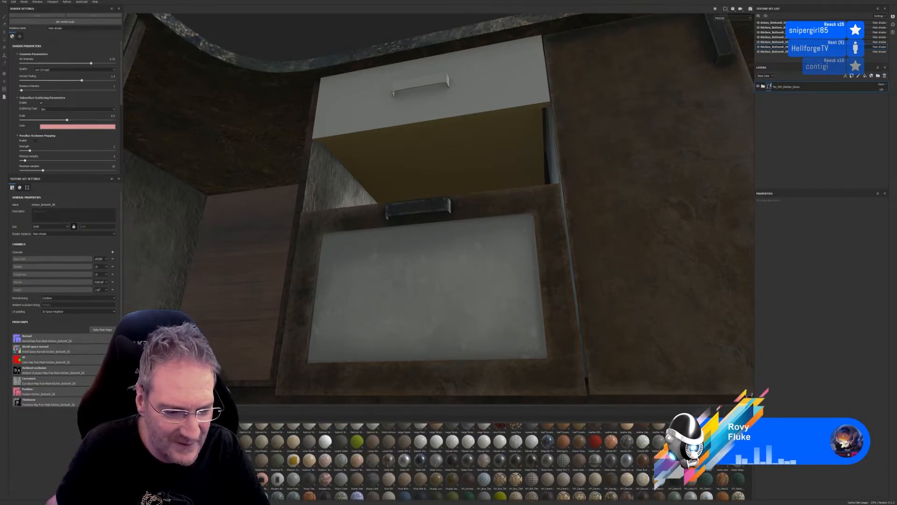
scroll(752, 465, "down", 1)
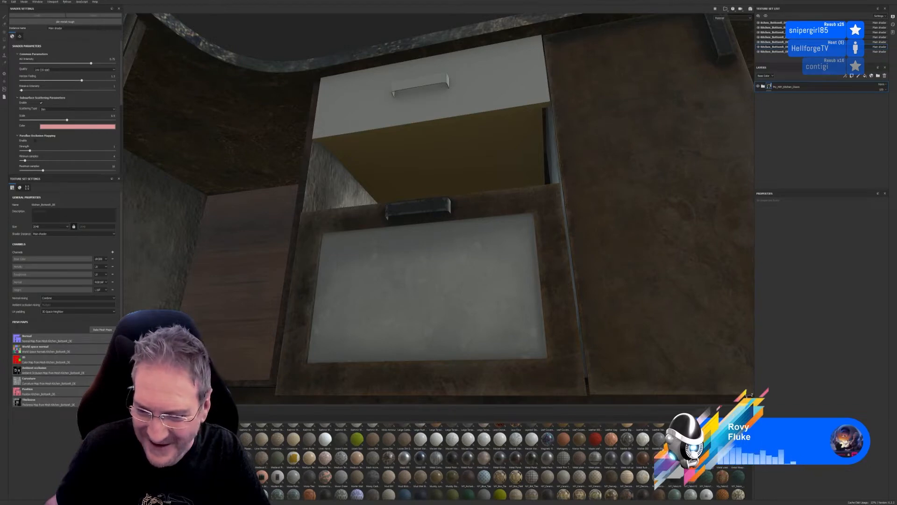
scroll(497, 462, "up", 1)
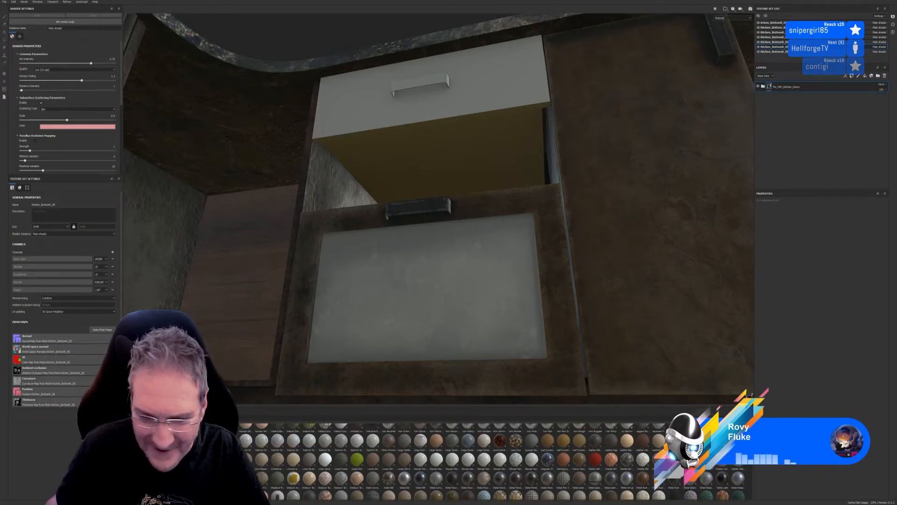
scroll(497, 462, "up", 1)
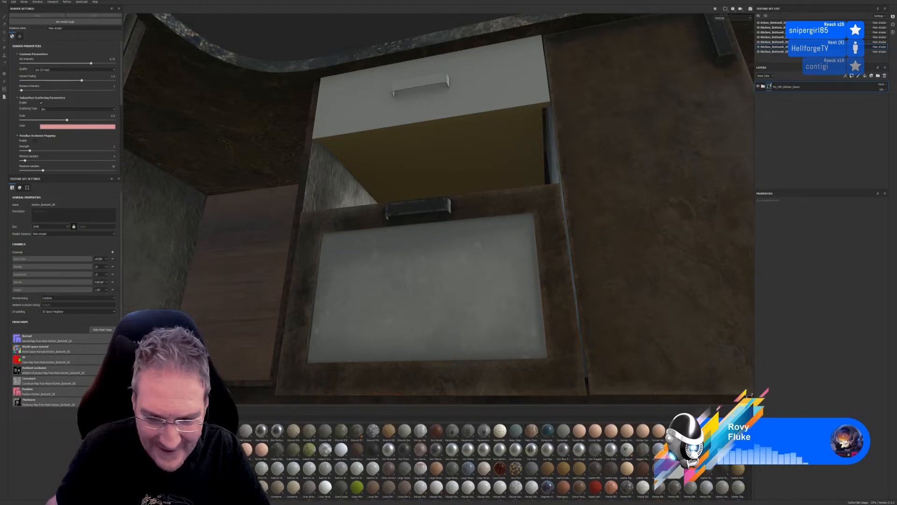
scroll(496, 461, "up", 1)
scroll(496, 462, "up", 2)
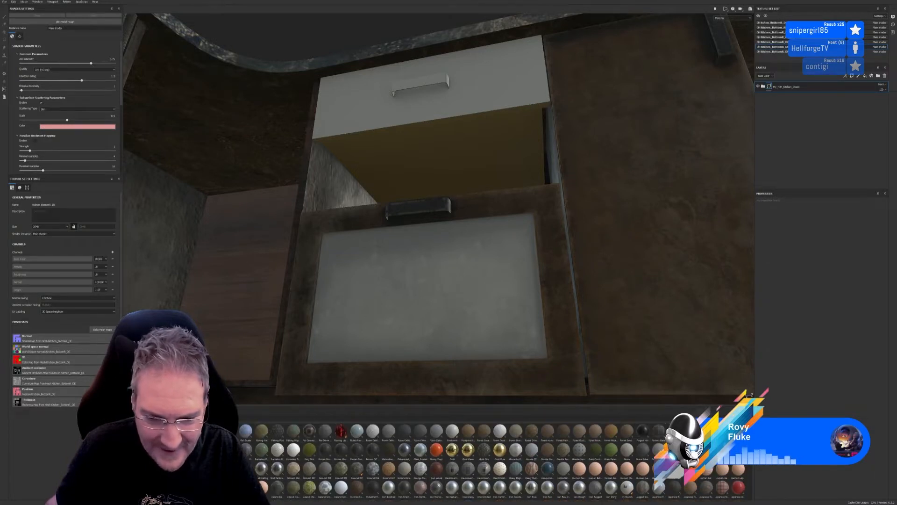
scroll(497, 461, "up", 1)
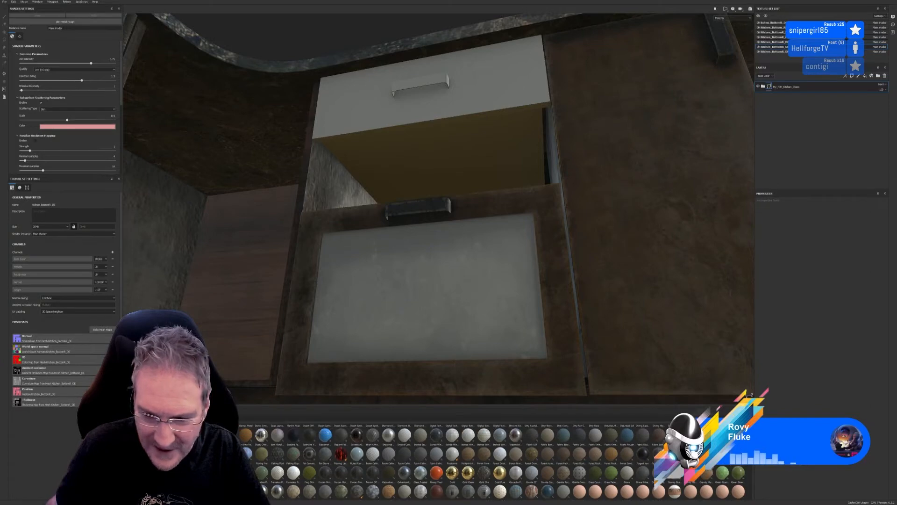
scroll(496, 461, "up", 1)
scroll(496, 461, "up", 2)
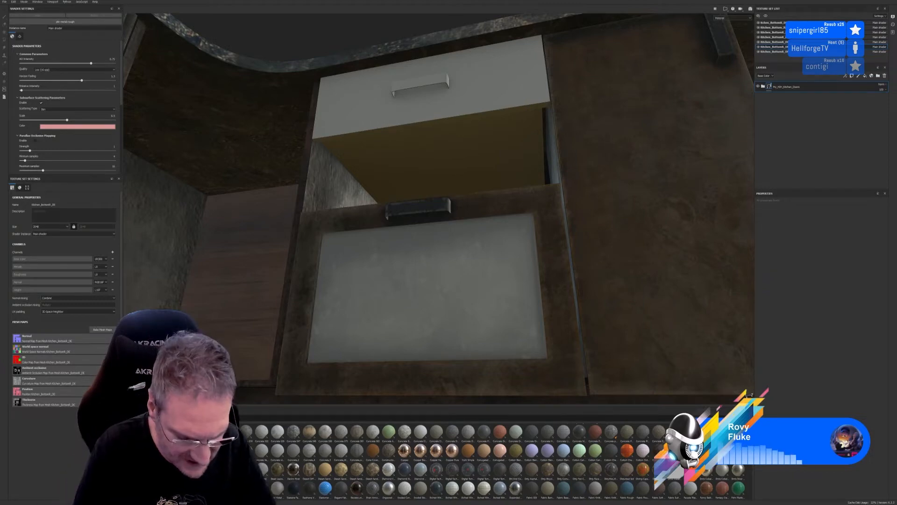
Search the materials library for "crack", check the matching materials and clear the search
type("crack")
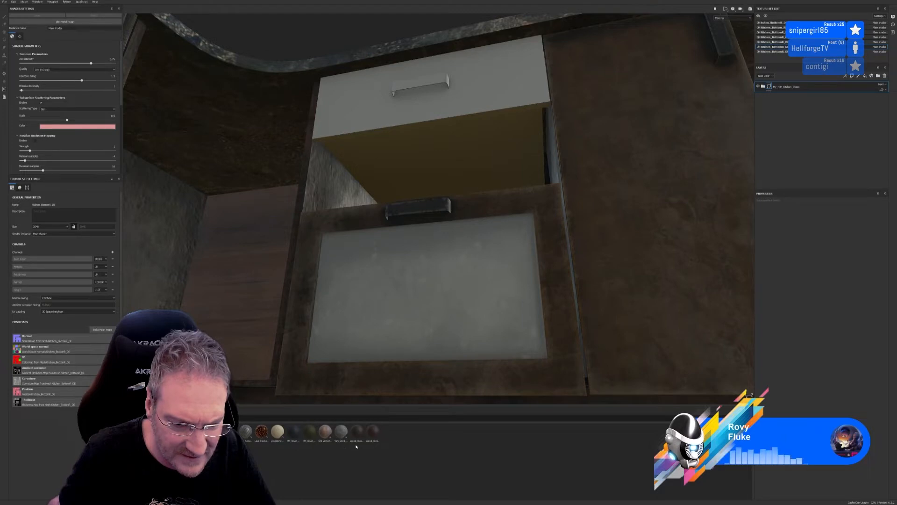
mouse_move(356, 436)
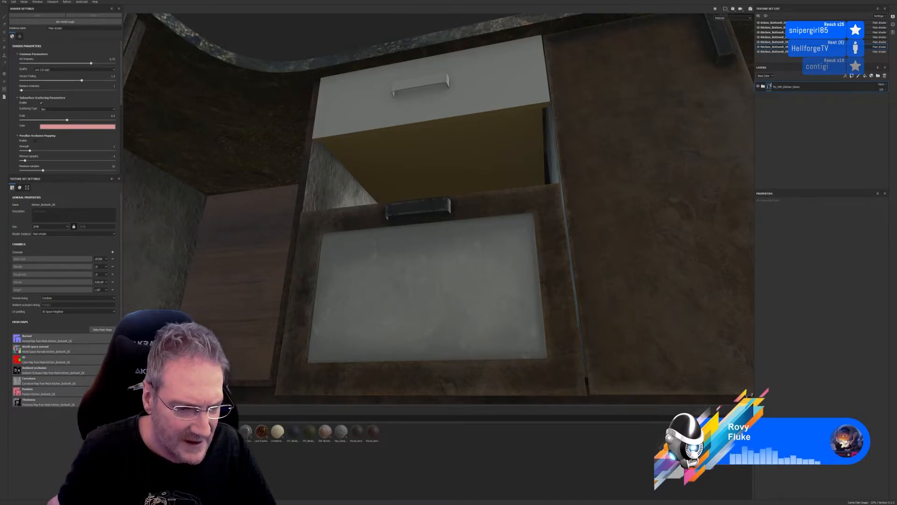
key("BackSpace")
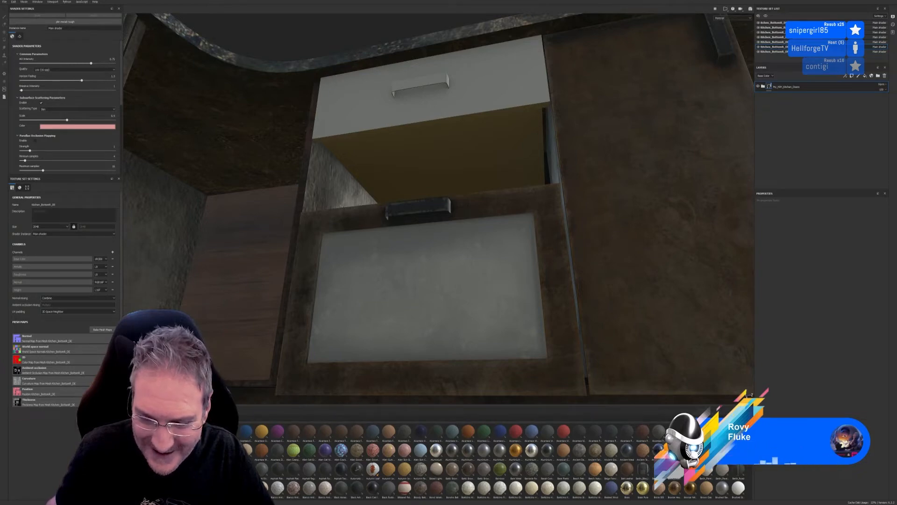
Look through the materials library from its early rows to the middle ones for a dark wood material suited to the drawer panel
scroll(496, 463, "down", 1)
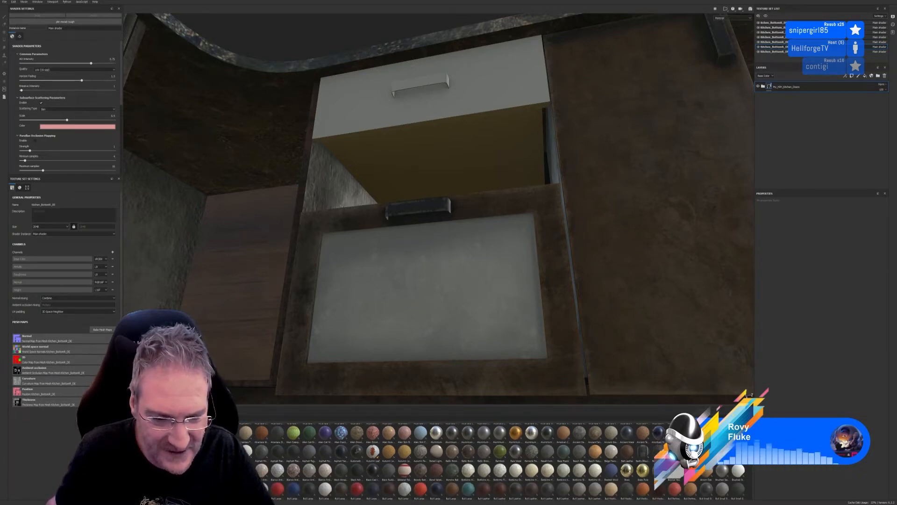
scroll(496, 461, "down", 1)
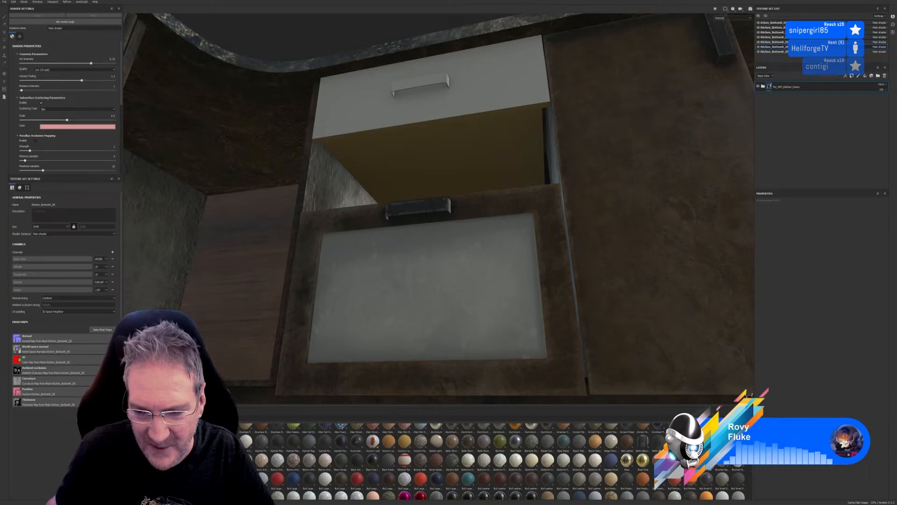
scroll(496, 461, "up", 1)
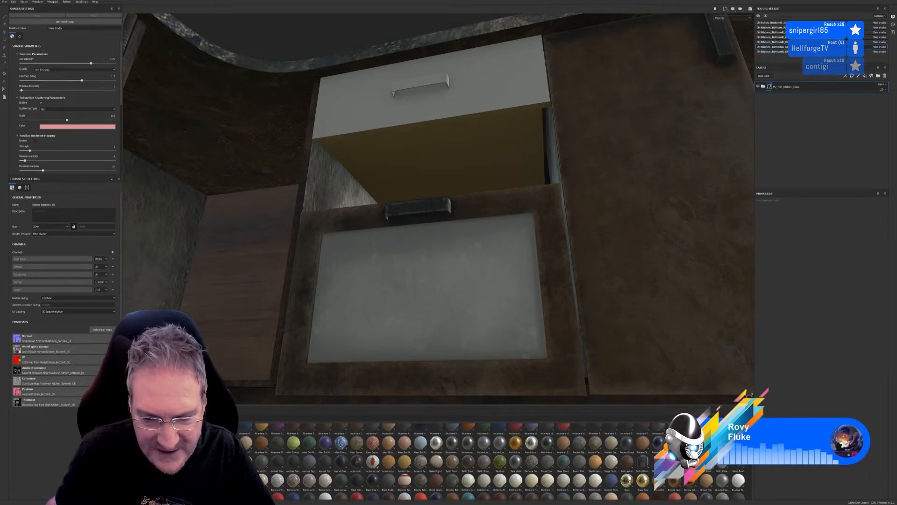
scroll(495, 461, "up", 1)
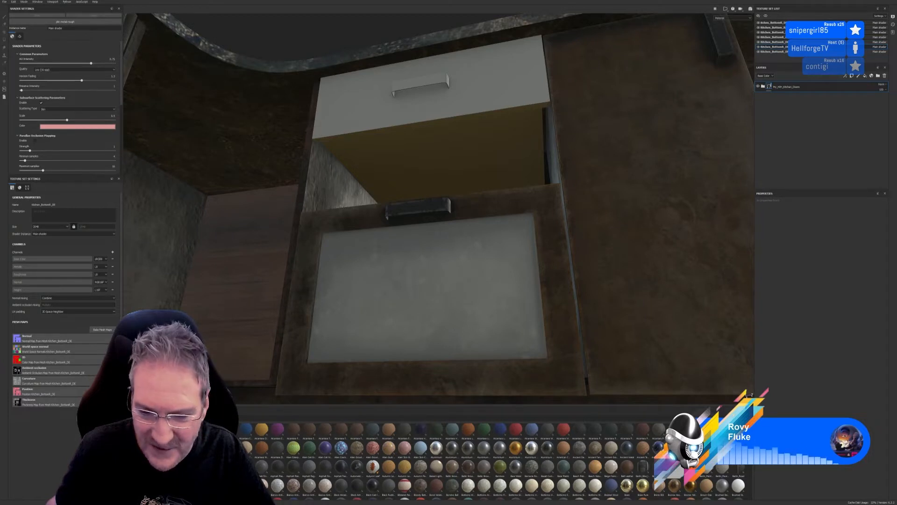
scroll(496, 462, "down", 1)
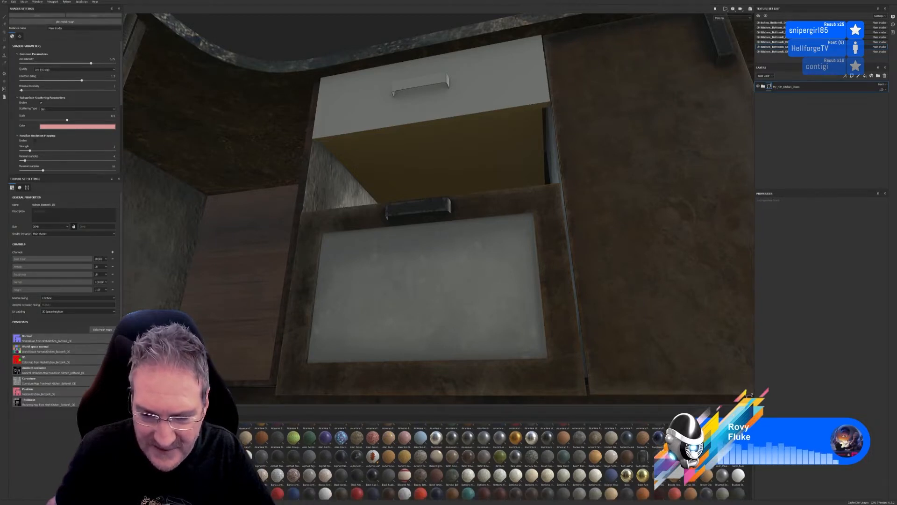
scroll(495, 462, "down", 1)
scroll(497, 461, "down", 1)
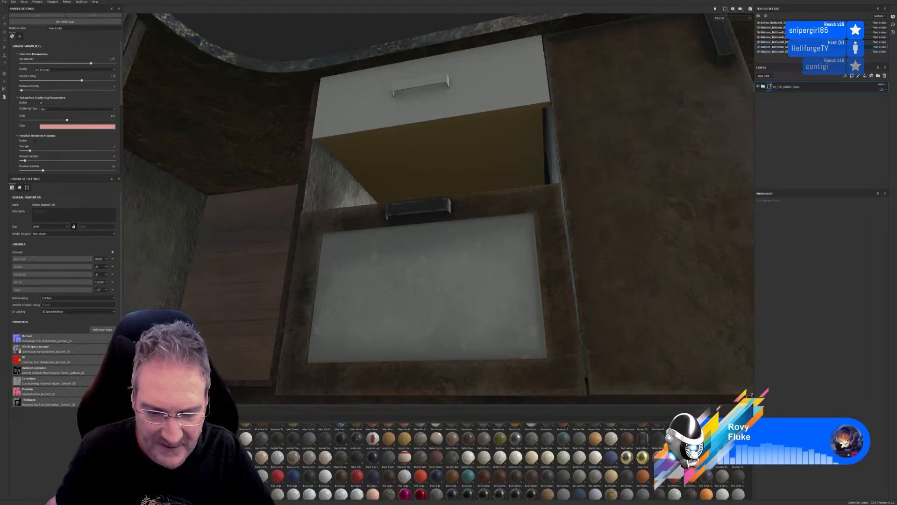
scroll(495, 461, "down", 1)
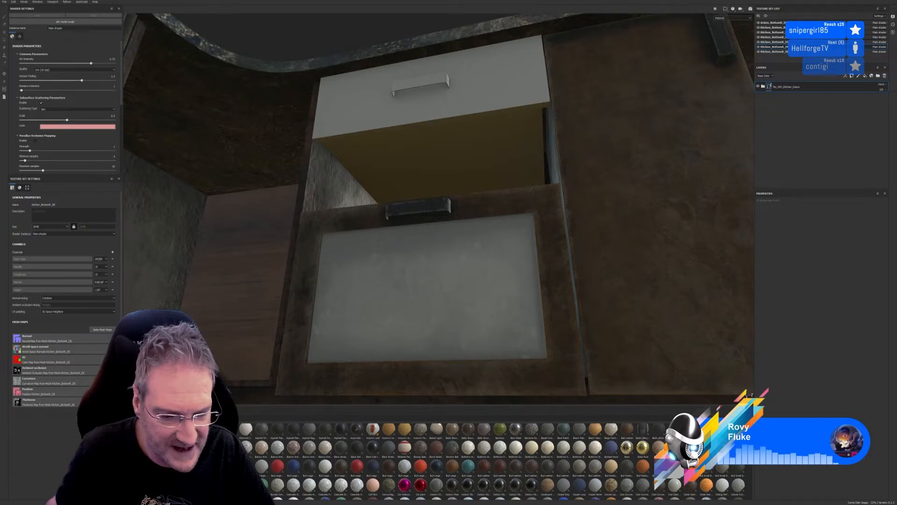
scroll(496, 461, "down", 3)
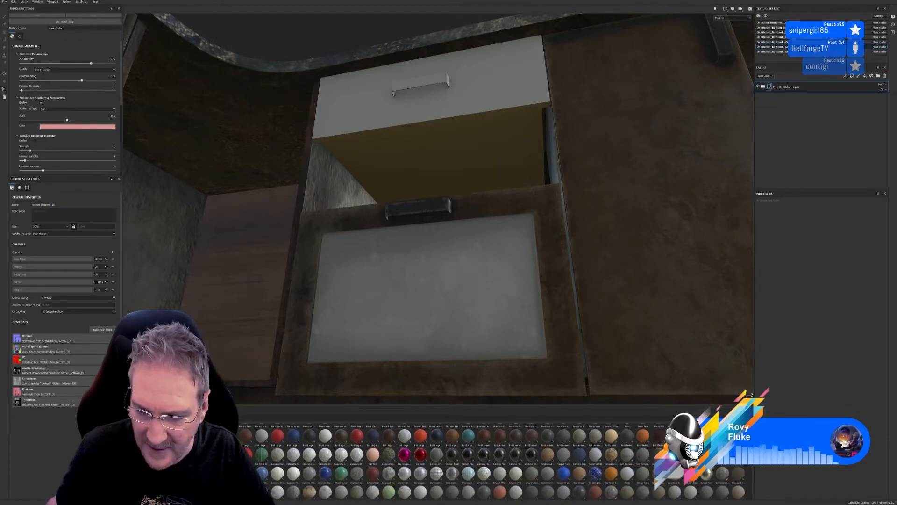
scroll(496, 462, "down", 2)
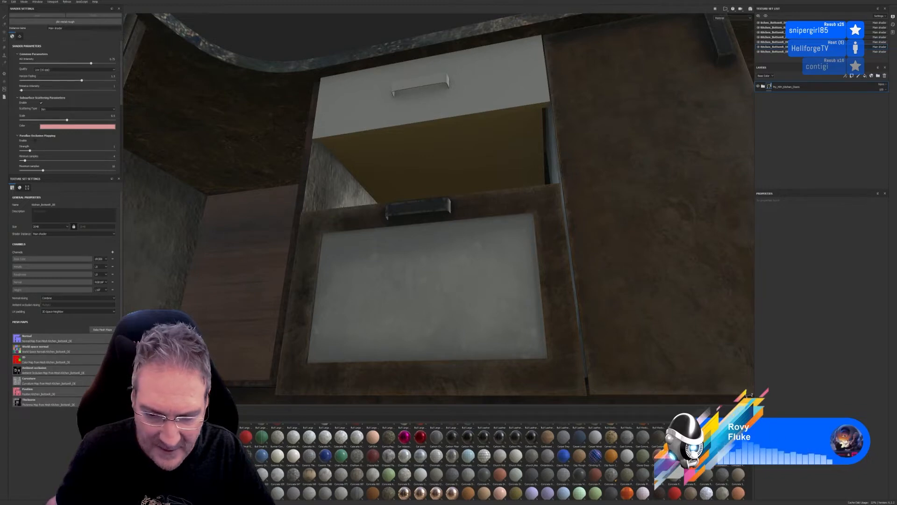
scroll(496, 462, "down", 1)
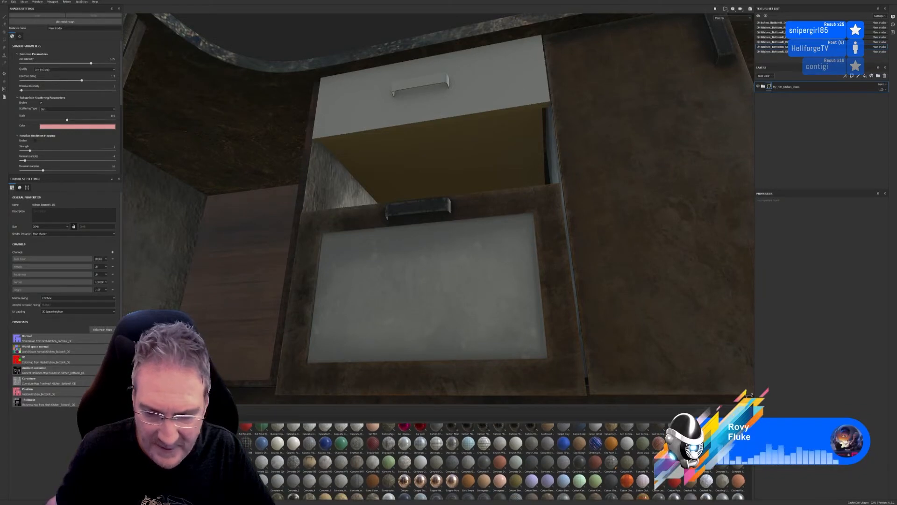
scroll(468, 460, "down", 1)
scroll(468, 461, "down", 1)
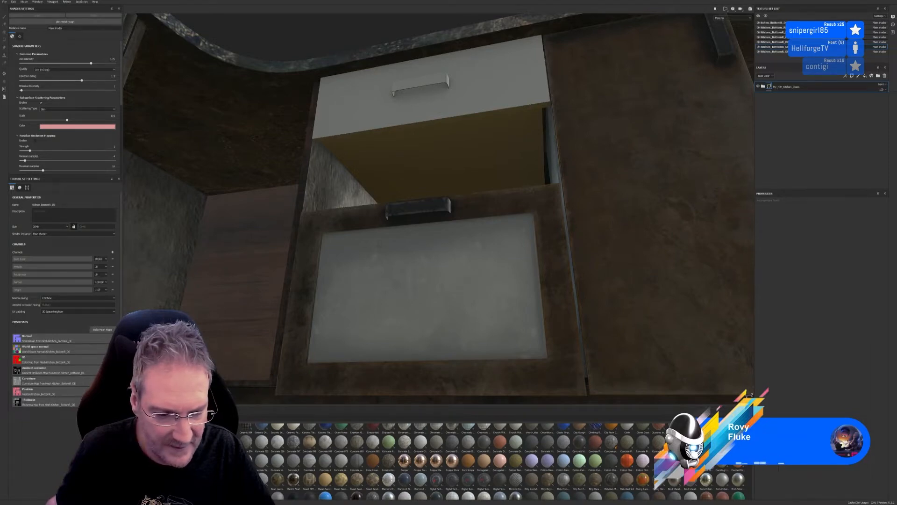
scroll(467, 461, "down", 1)
scroll(468, 460, "down", 1)
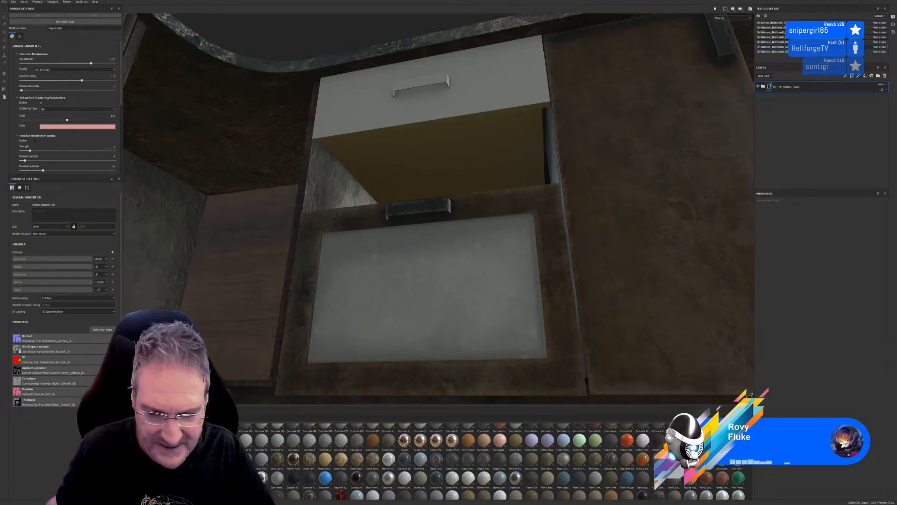
scroll(467, 461, "down", 1)
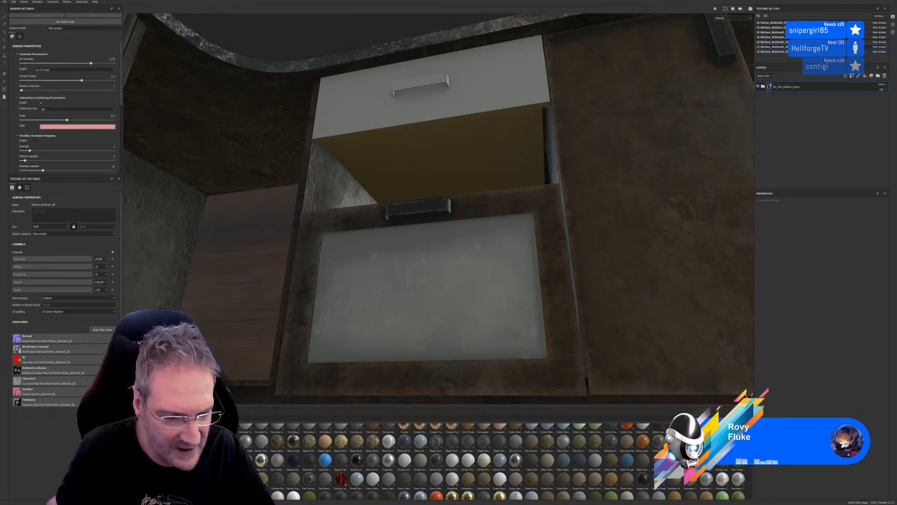
scroll(468, 460, "down", 1)
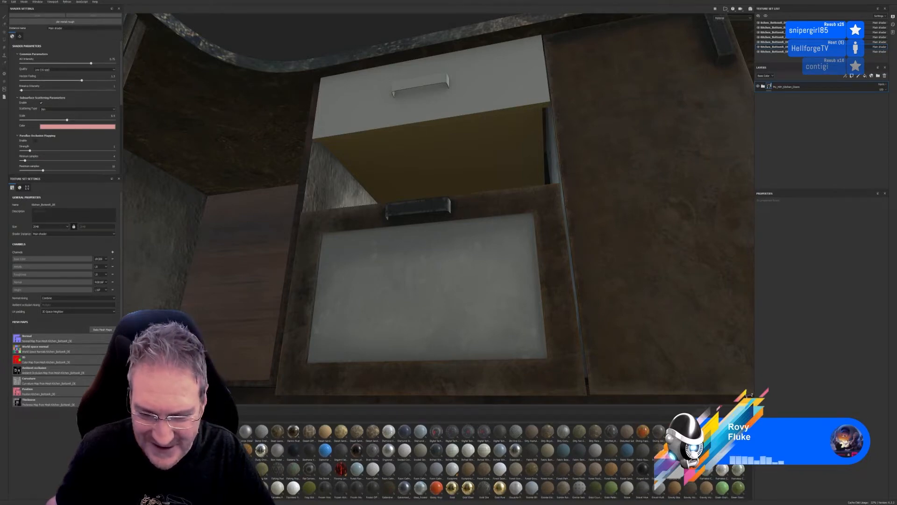
scroll(468, 460, "down", 1)
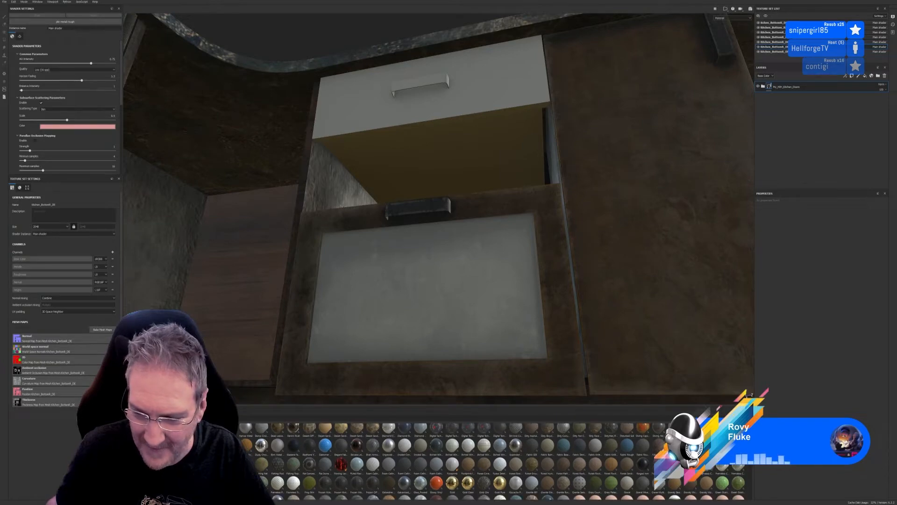
scroll(495, 461, "down", 1)
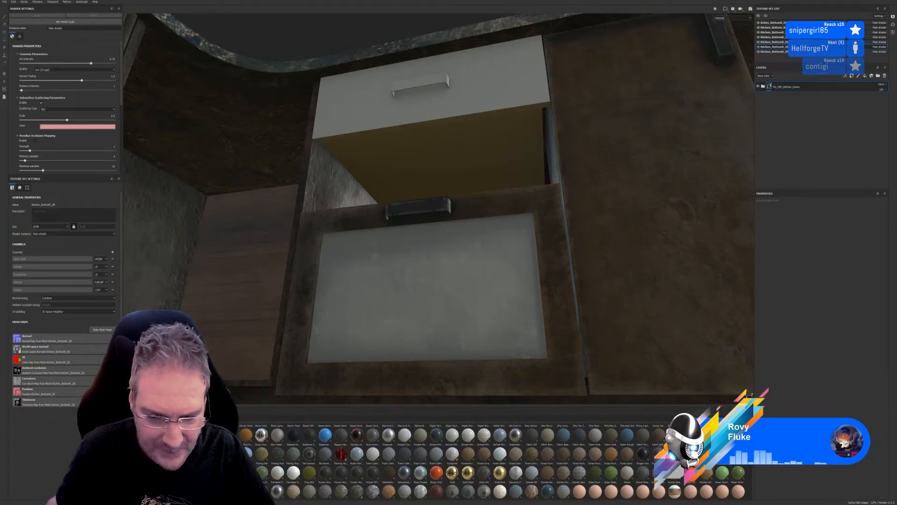
scroll(495, 461, "down", 3)
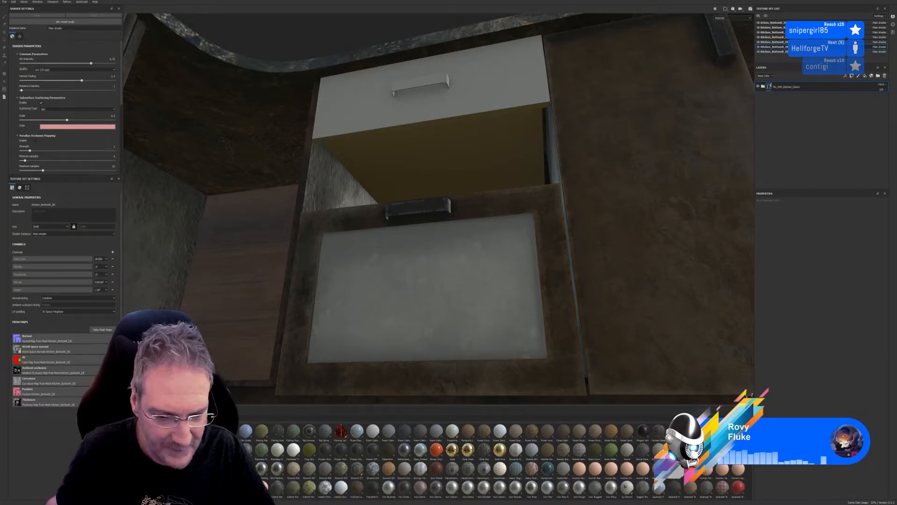
scroll(495, 461, "down", 2)
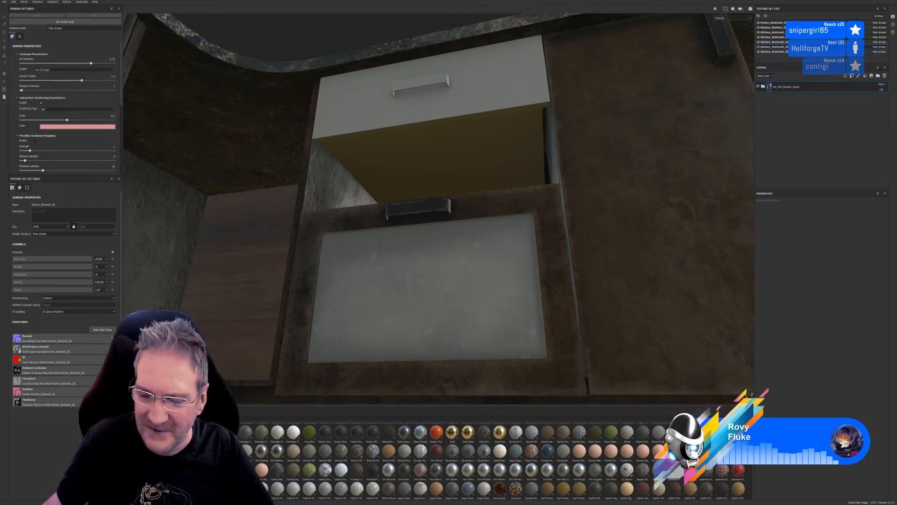
scroll(495, 461, "down", 1)
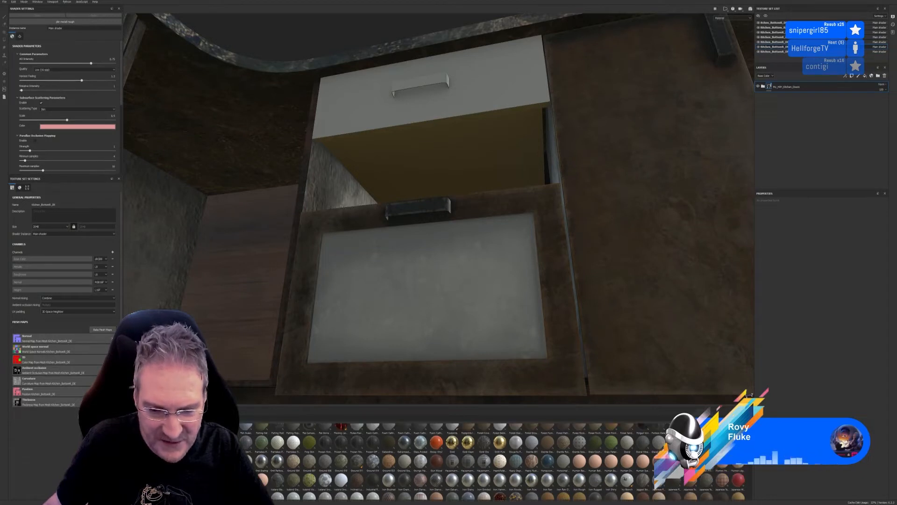
scroll(495, 460, "down", 1)
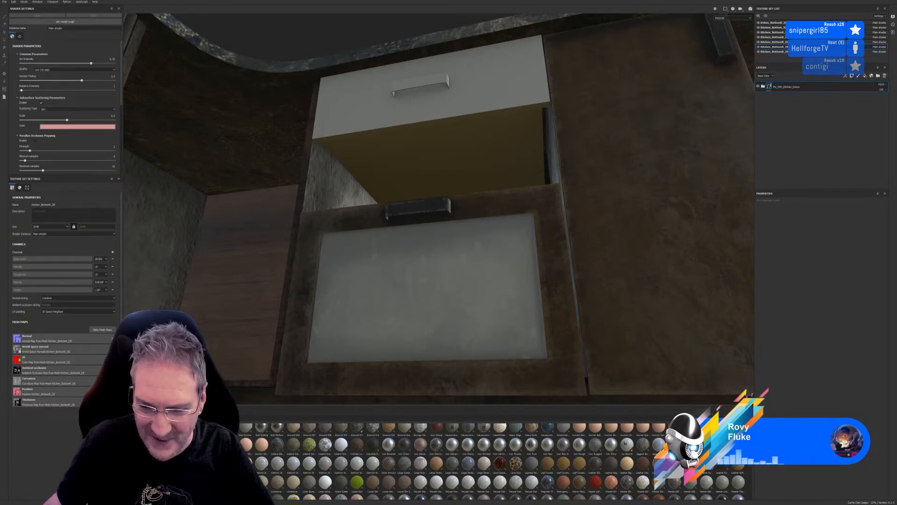
scroll(495, 460, "down", 1)
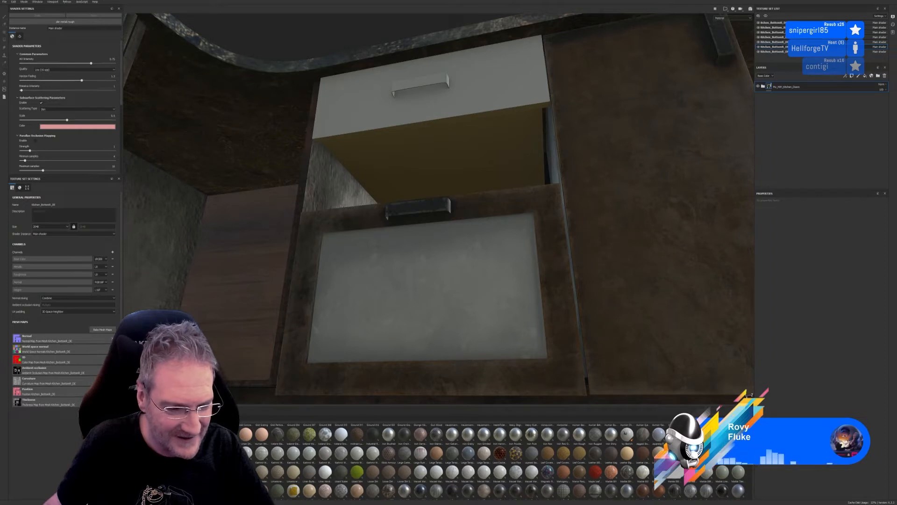
scroll(495, 460, "down", 1)
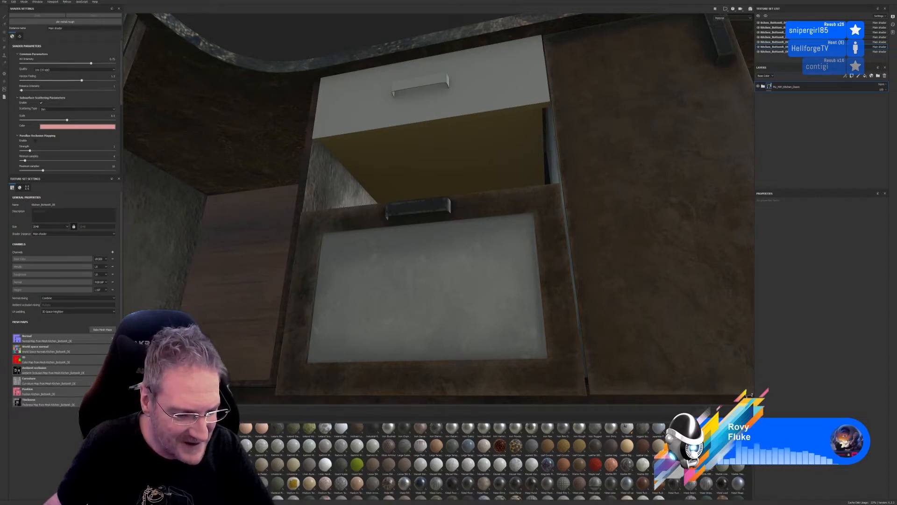
scroll(495, 460, "down", 1)
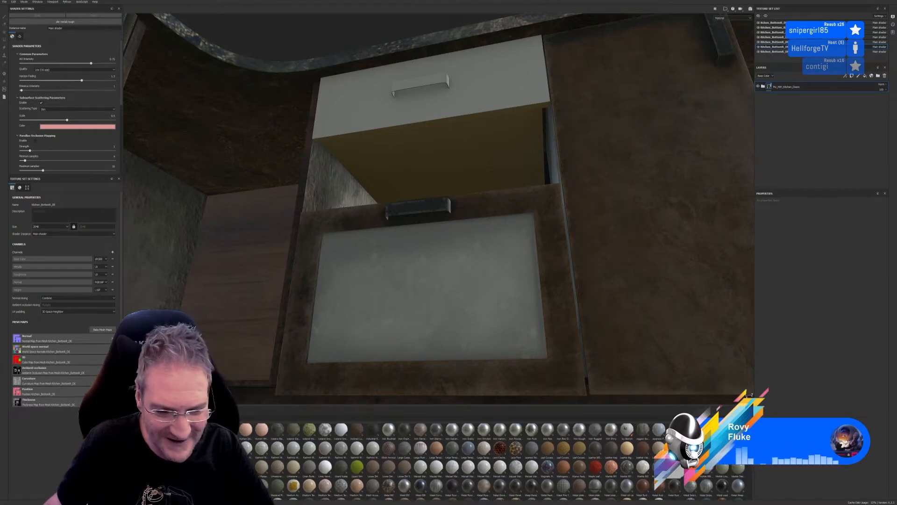
scroll(495, 461, "down", 1)
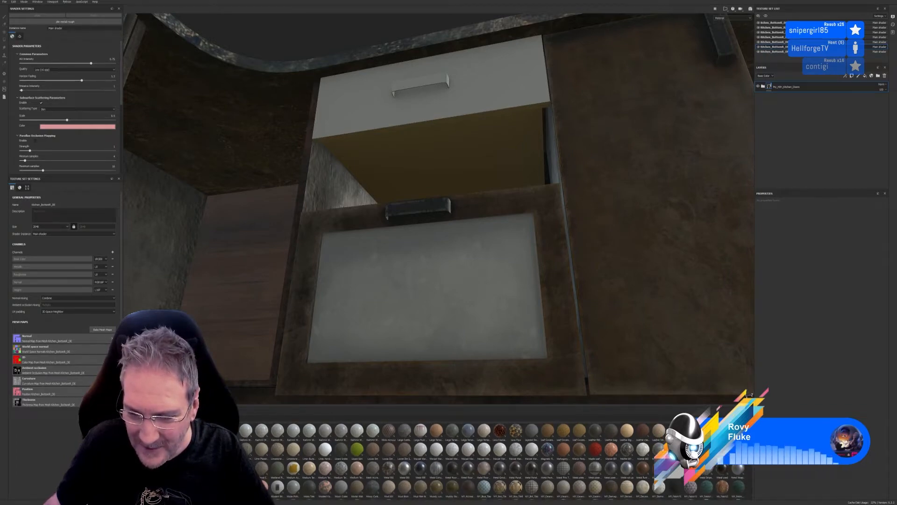
scroll(495, 461, "down", 1)
scroll(495, 462, "down", 2)
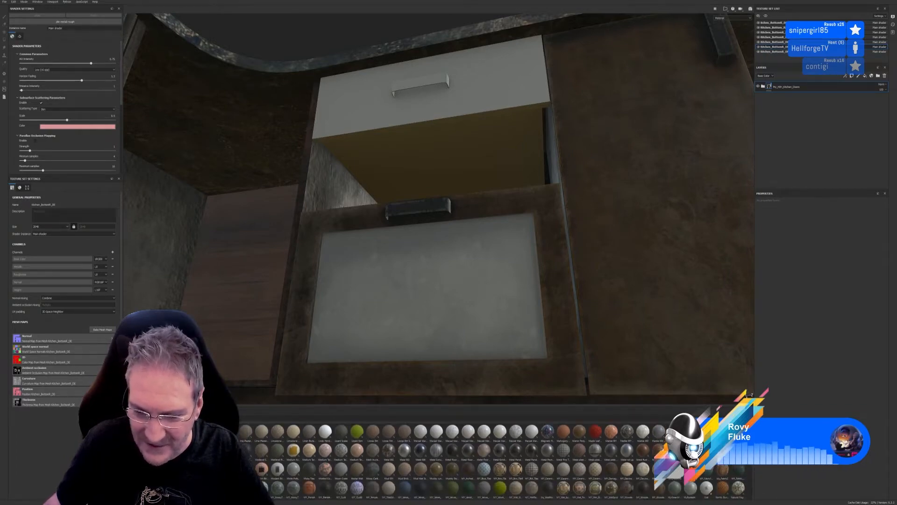
scroll(495, 461, "down", 1)
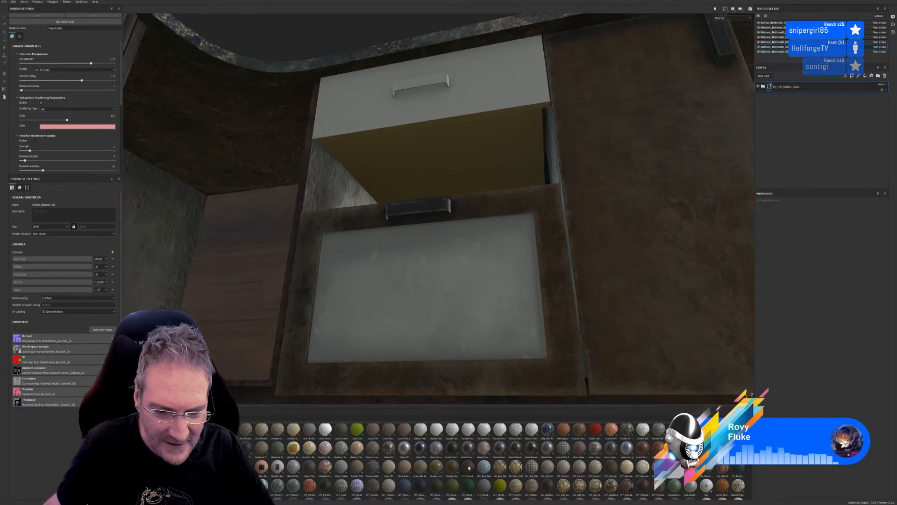
Add the dark brown wood material as a new top layer and mask it to the drawer's inset panel by its green ID color
mouse_move(469, 468)
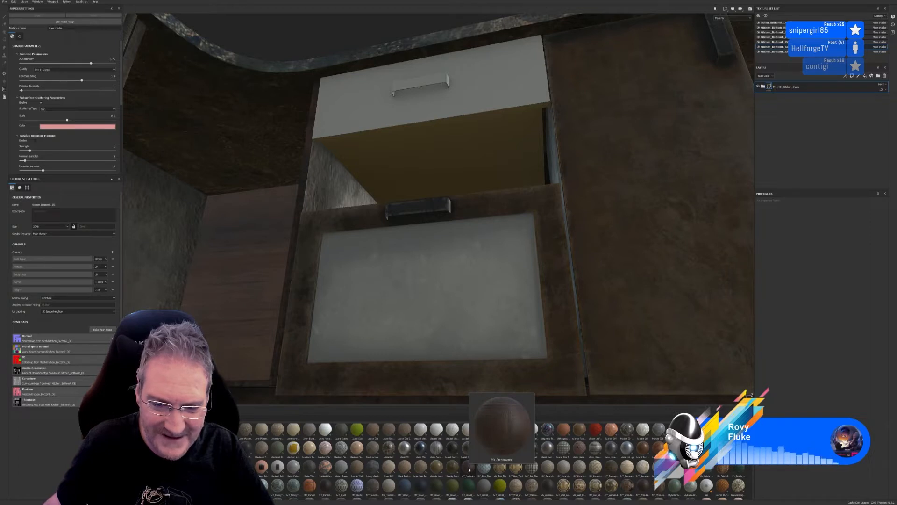
left_click_drag(469, 469, 487, 313)
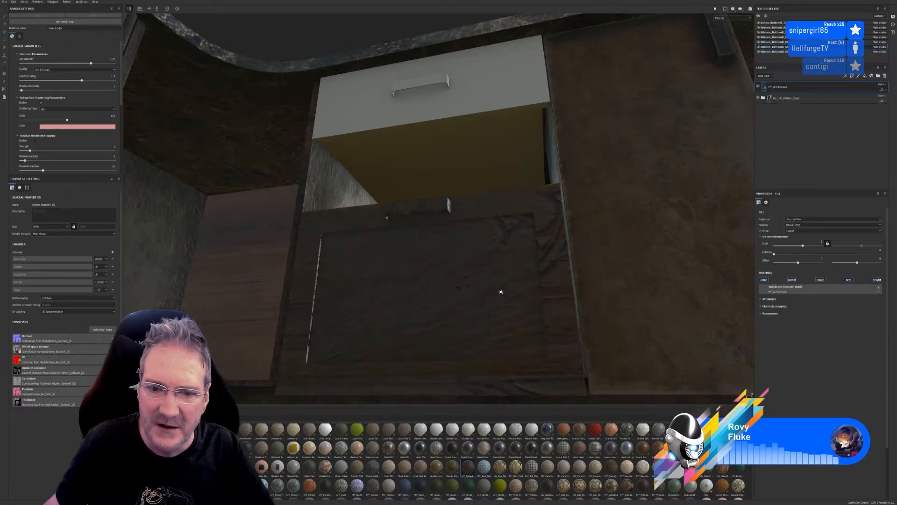
right_click(815, 86)
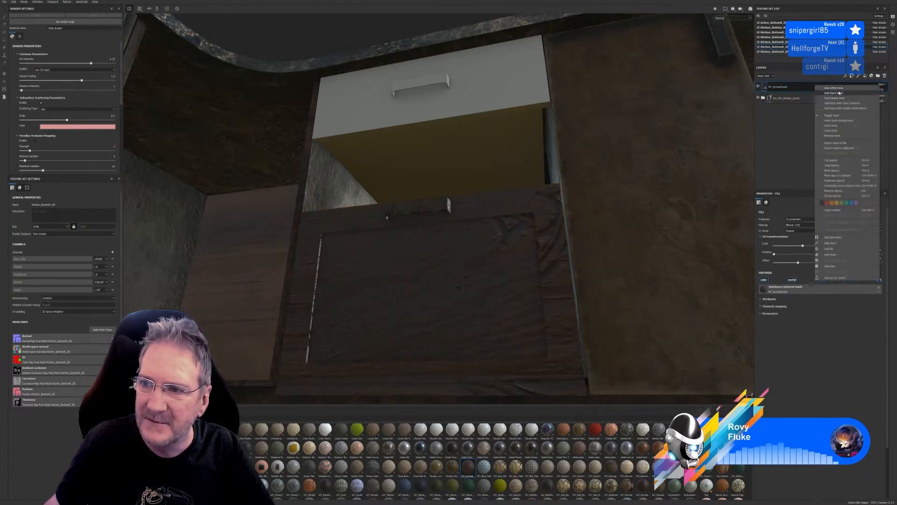
left_click(849, 103)
left_click(877, 250)
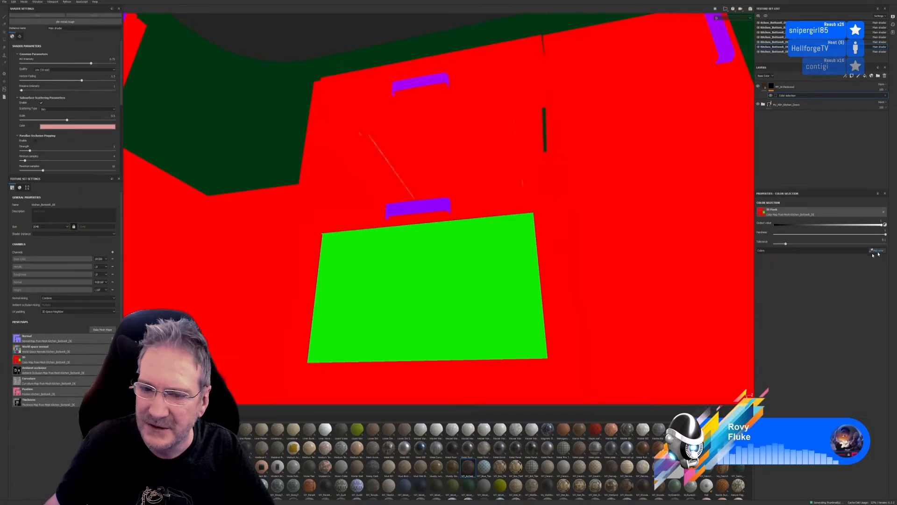
left_click(483, 293)
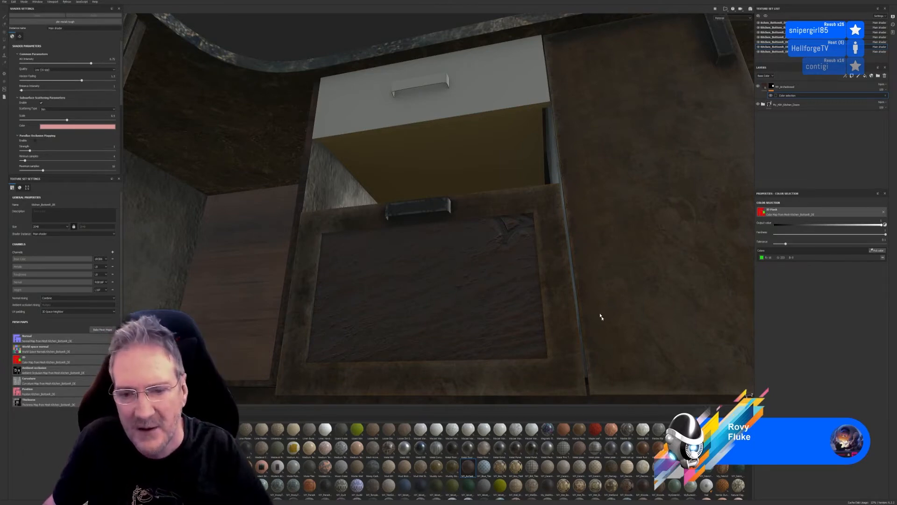
Increase the UV scale of the drawer panel's wood fill layer and turn off its height channel
left_click(766, 87)
left_click_drag(803, 245, 808, 246)
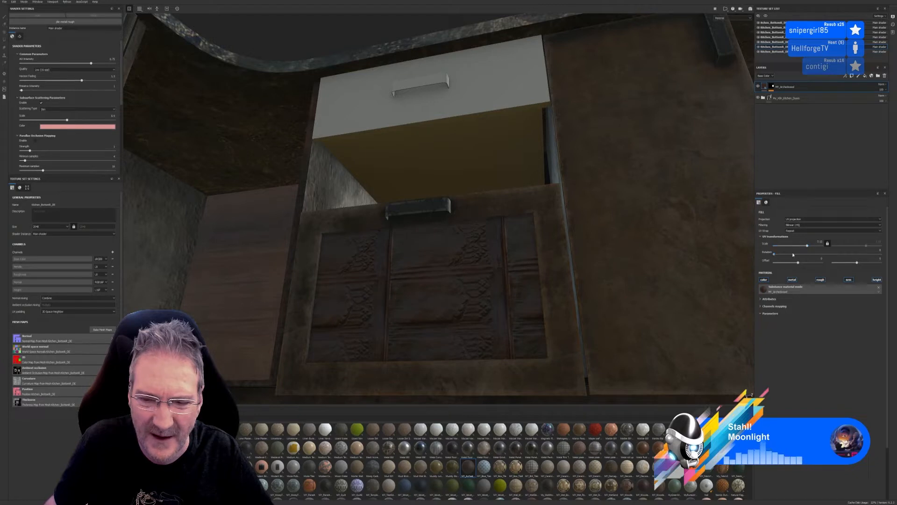
left_click(877, 280)
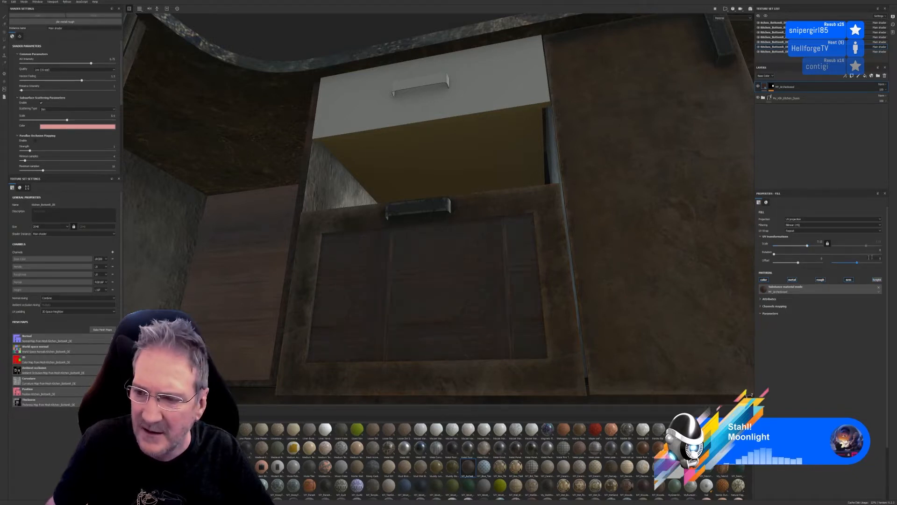
Set the UV rotation of the drawer panel's wood fill layer to 90 degrees
left_click(879, 251)
type("90")
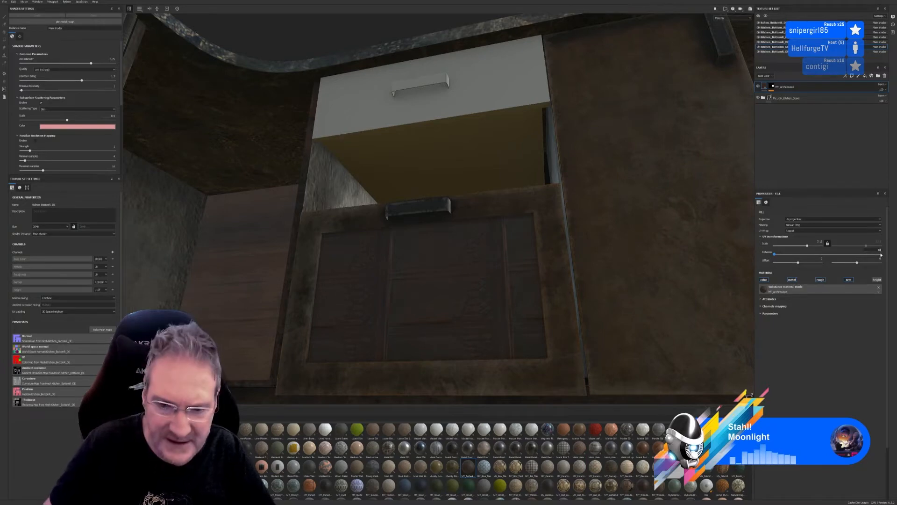
key("Return")
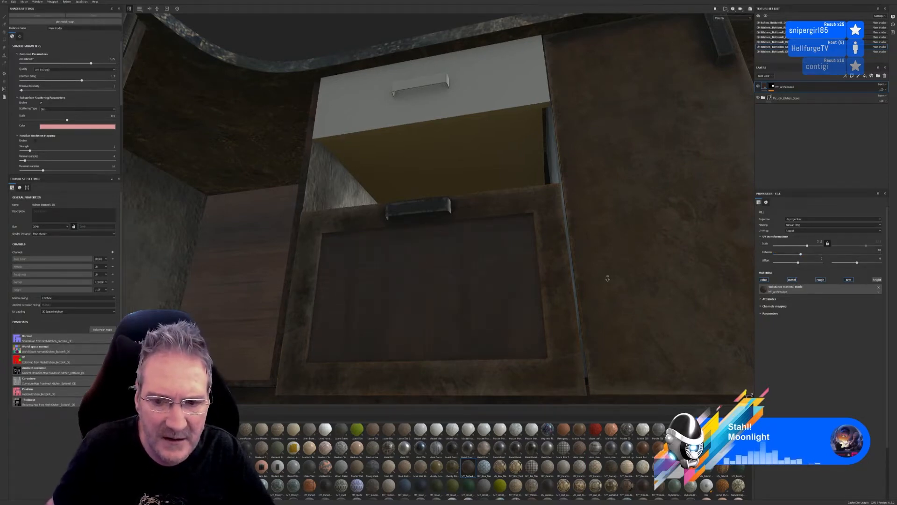
Inspect the wood grain on the drawer's inset panel and delete its dark wood fill layer
left_click_drag(608, 279, 537, 327, "alt")
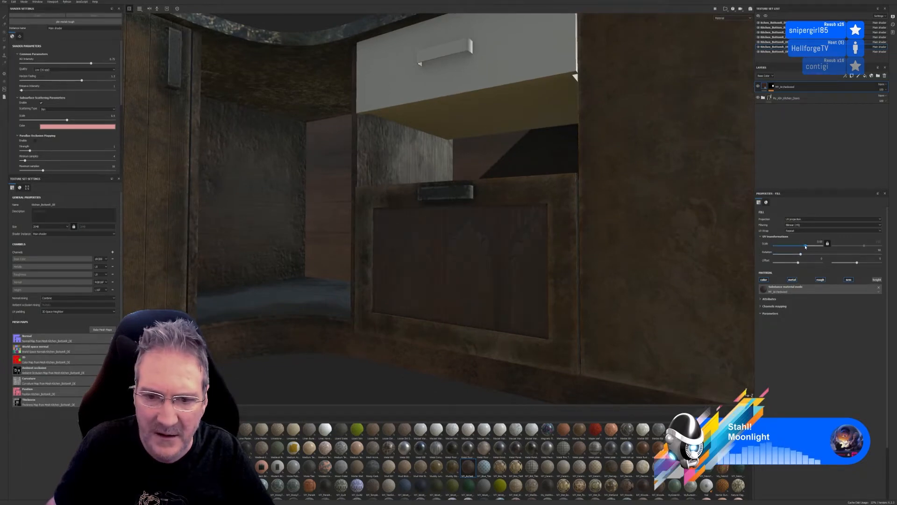
scroll(604, 279, "down", 3)
mouse_move(601, 289)
left_mouse_down("alt")
mouse_move(635, 279)
mouse_move(611, 279)
left_mouse_up("alt")
scroll(611, 278, "up", 3)
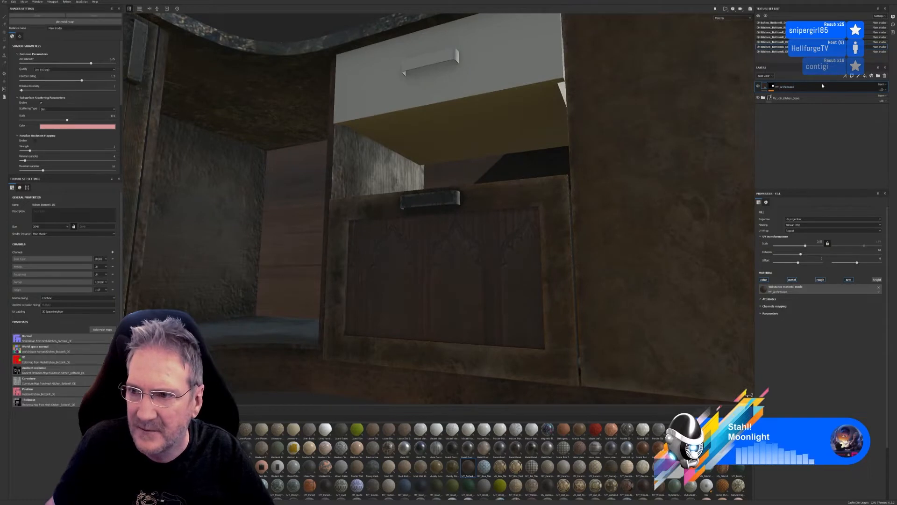
key("Delete")
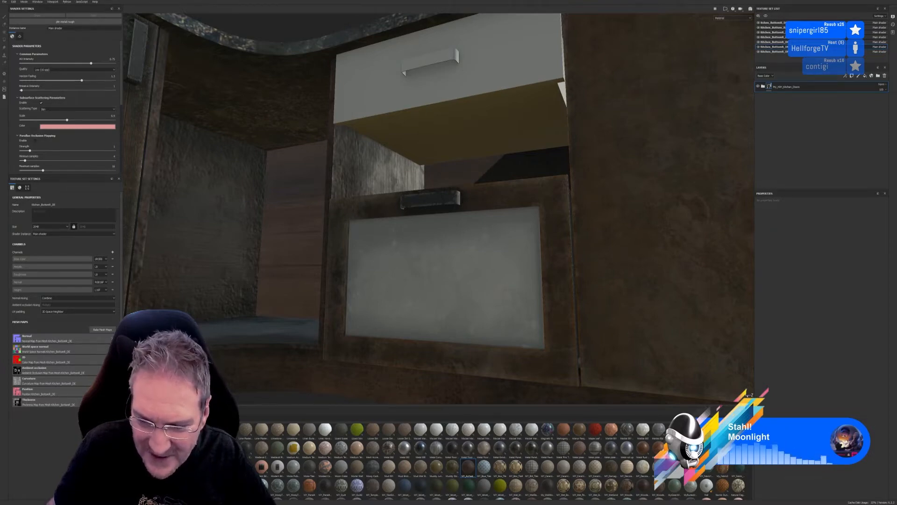
Skim the whole materials library for a replacement panel material and enlarge the library thumbnails
scroll(502, 461, "down", 2)
scroll(502, 461, "down", 1)
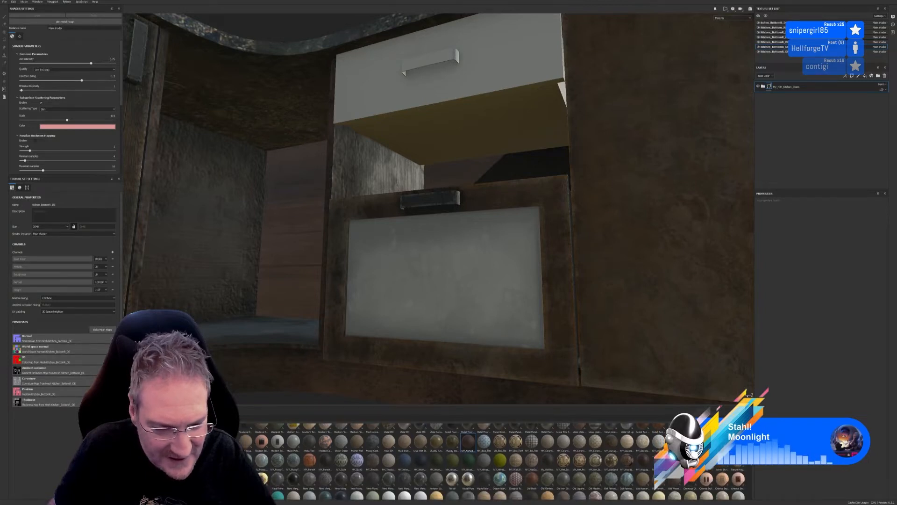
scroll(502, 461, "down", 1)
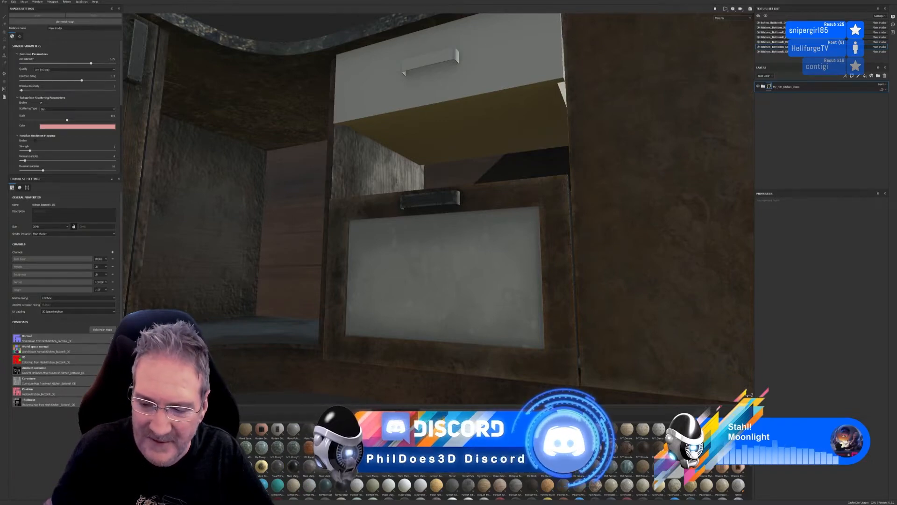
scroll(737, 468, "down", 12)
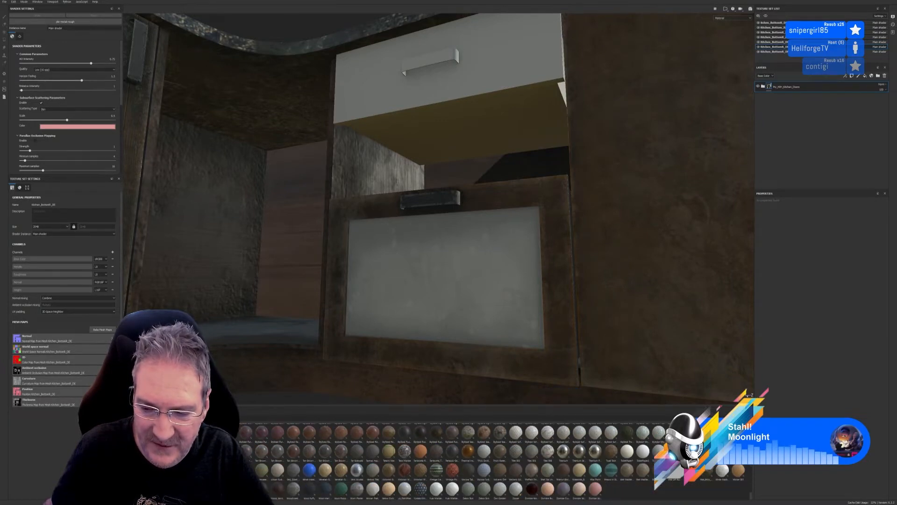
scroll(491, 458, "up", 10)
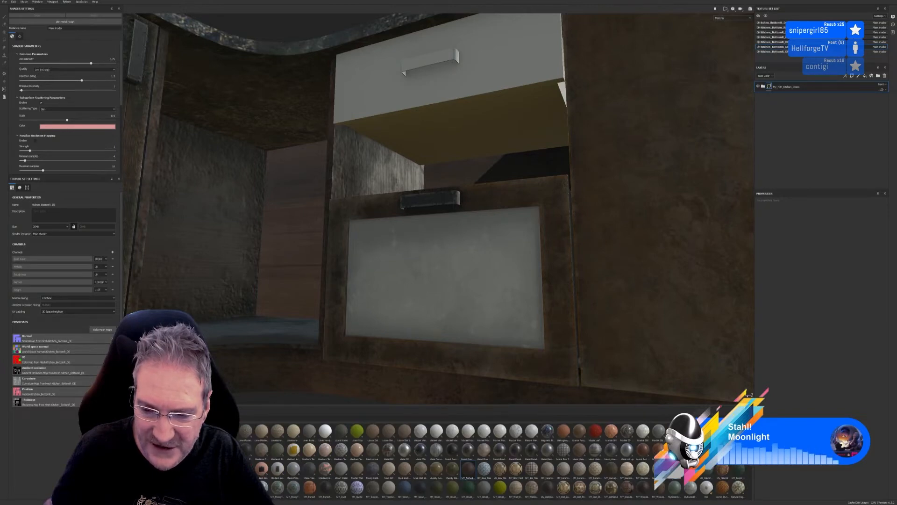
left_click(742, 425)
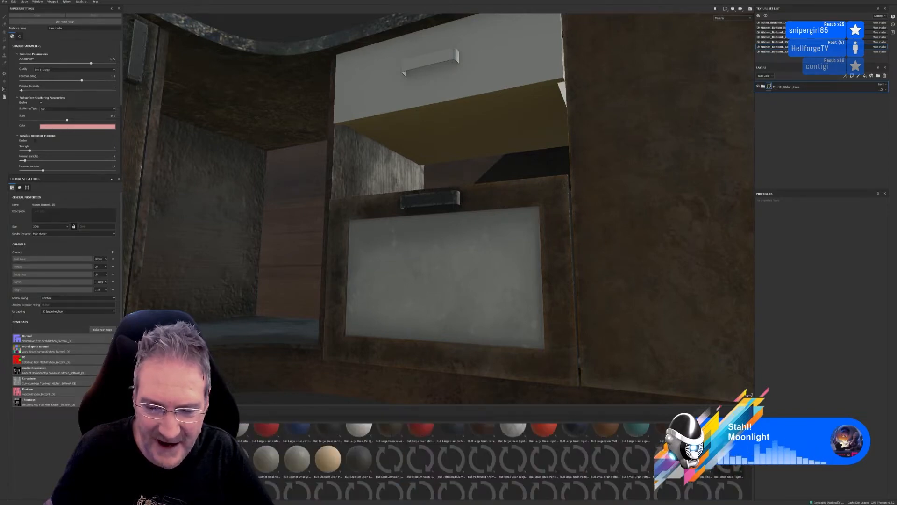
Examine the enlarged material previews from the Alcantara entries through the metals for a replacement drawer panel material
scroll(492, 461, "down", 4)
scroll(492, 461, "up", 5)
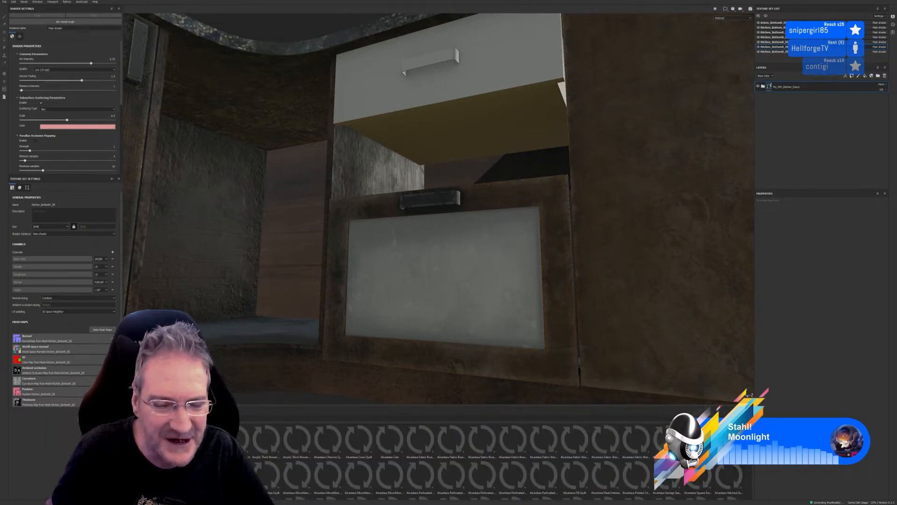
scroll(469, 440, "down", 2)
scroll(632, 461, "down", 3)
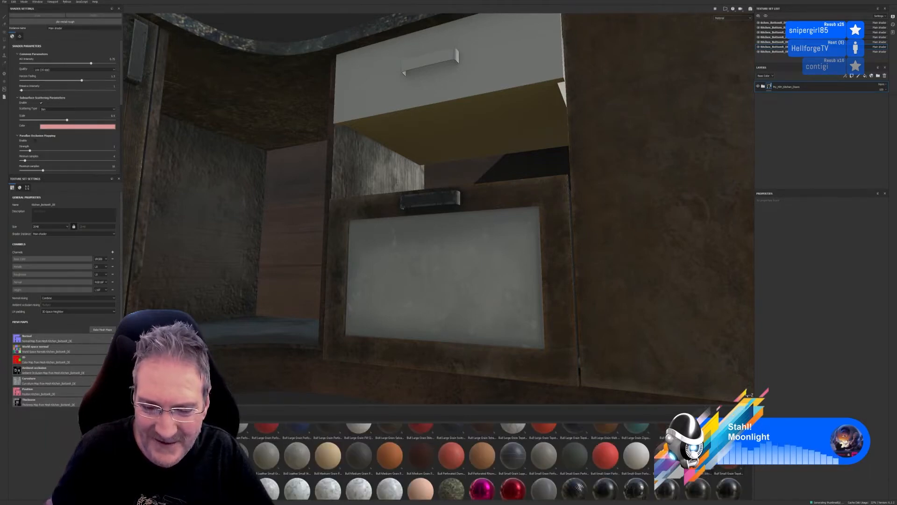
scroll(632, 462, "up", 3)
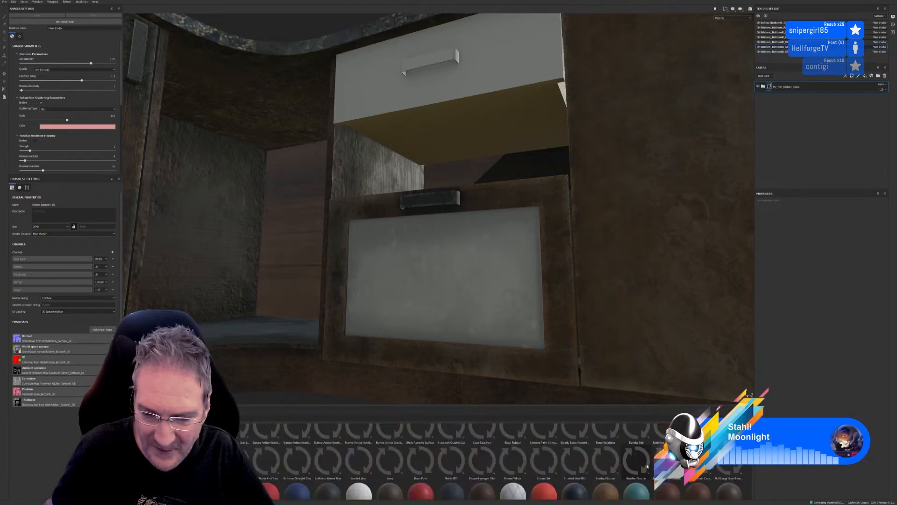
scroll(632, 462, "down", 3)
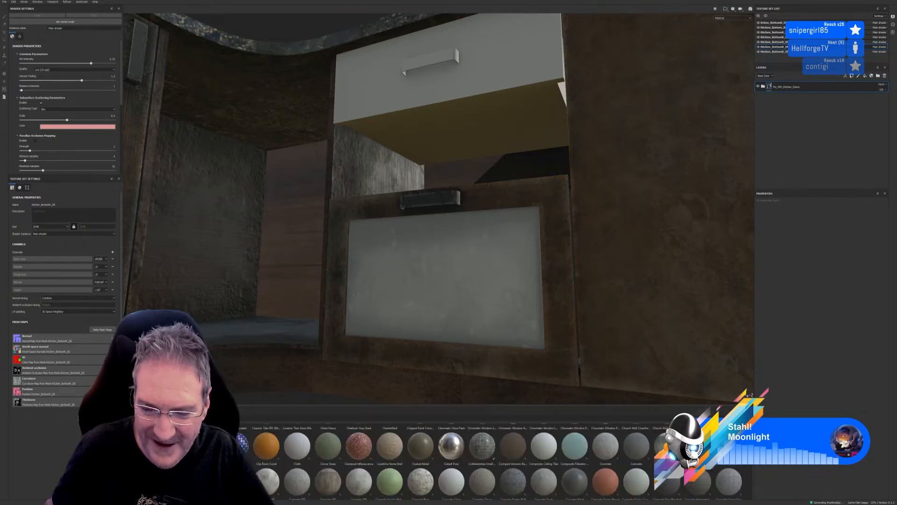
scroll(632, 462, "down", 3)
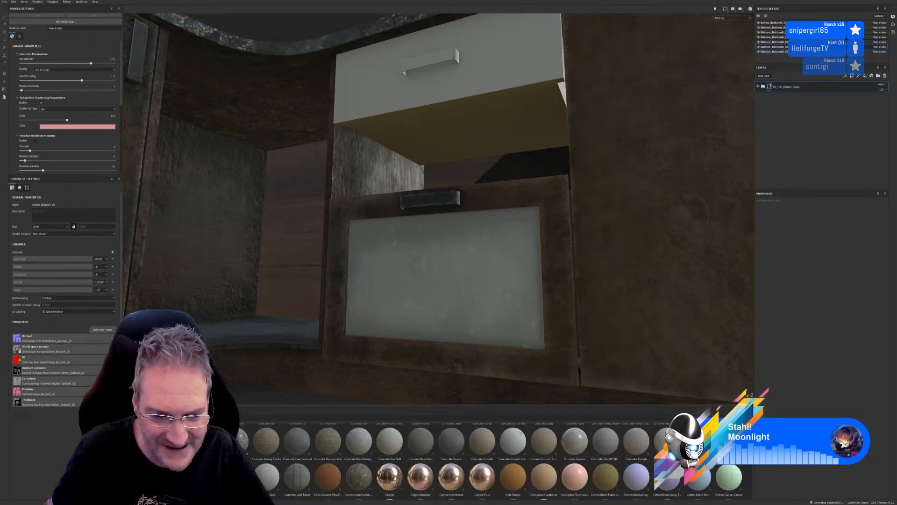
scroll(631, 462, "down", 3)
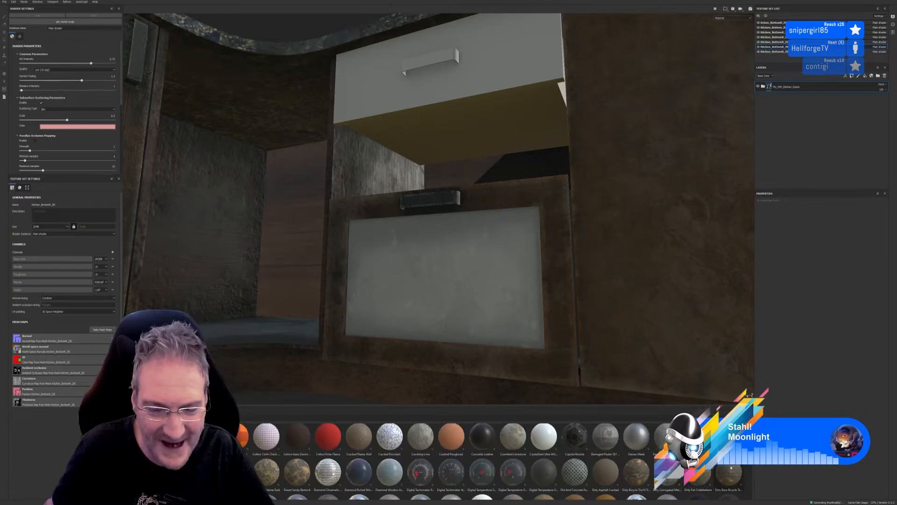
scroll(632, 462, "down", 3)
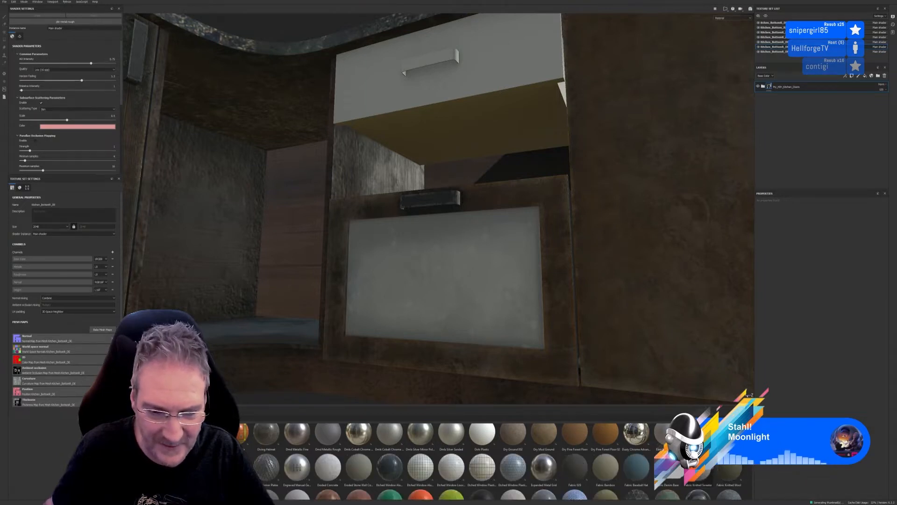
scroll(561, 458, "down", 3)
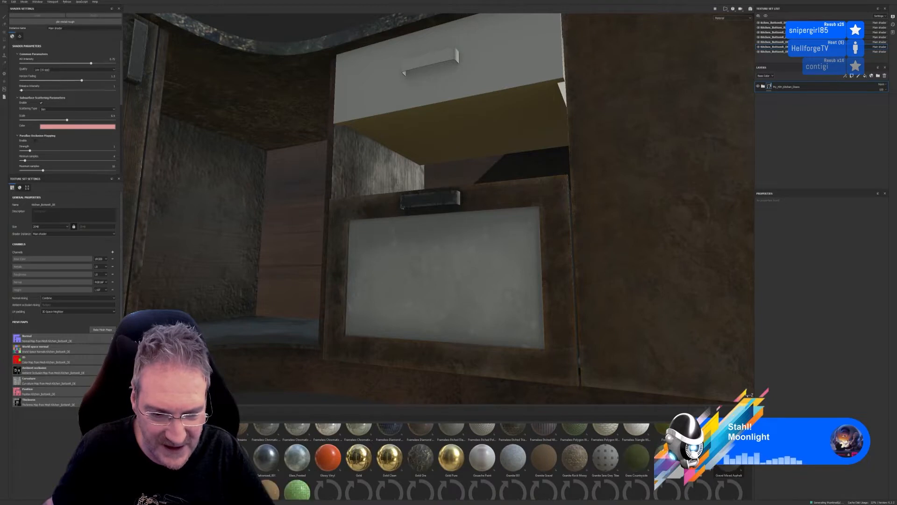
scroll(468, 453, "down", 2)
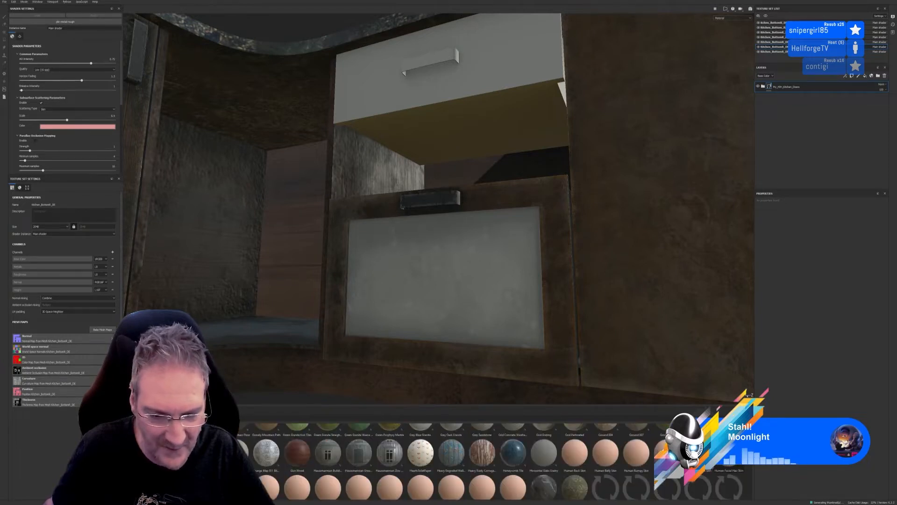
scroll(491, 453, "down", 2)
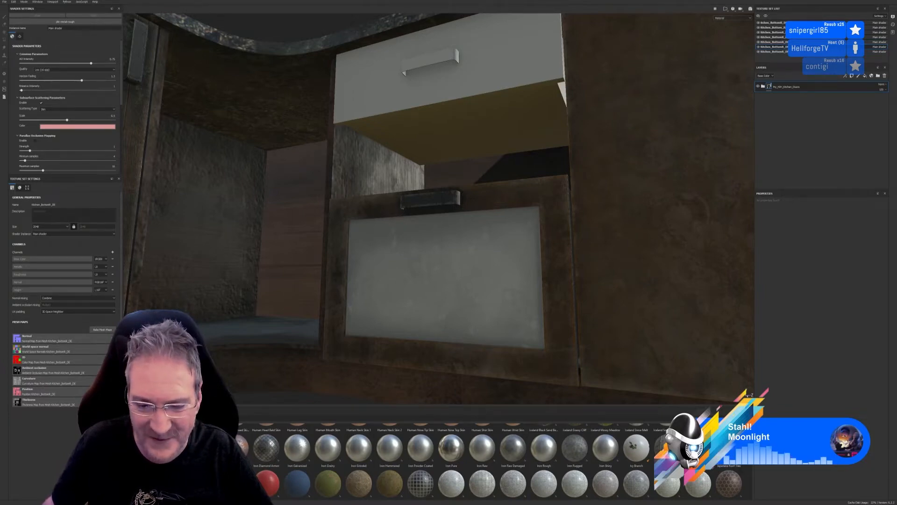
scroll(749, 470, "down", 3)
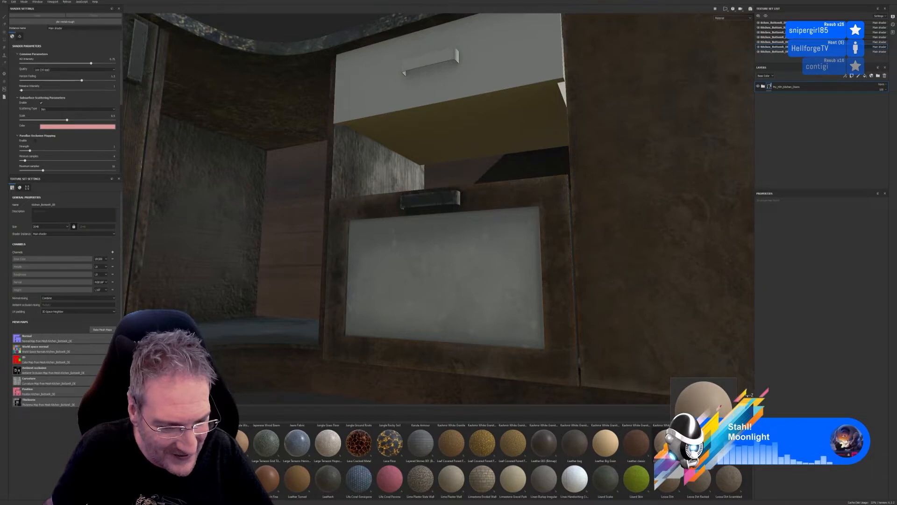
scroll(701, 473, "down", 2)
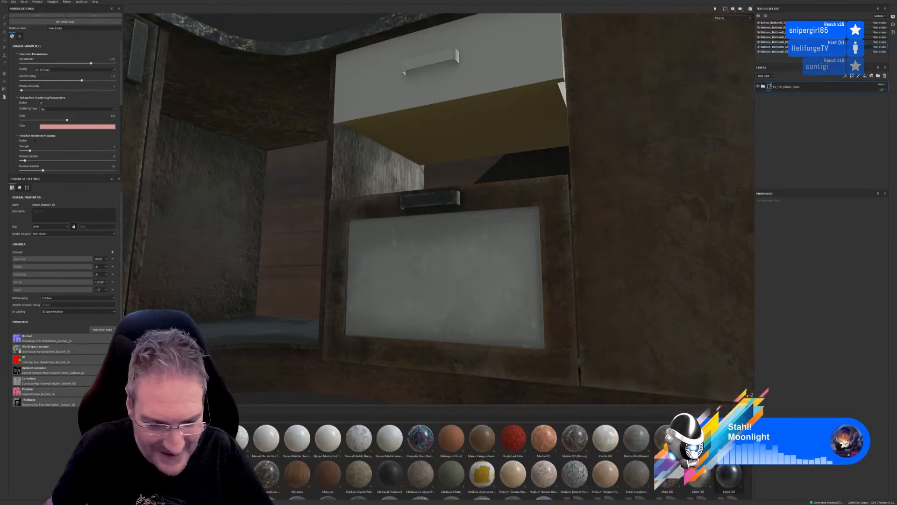
scroll(742, 472, "down", 2)
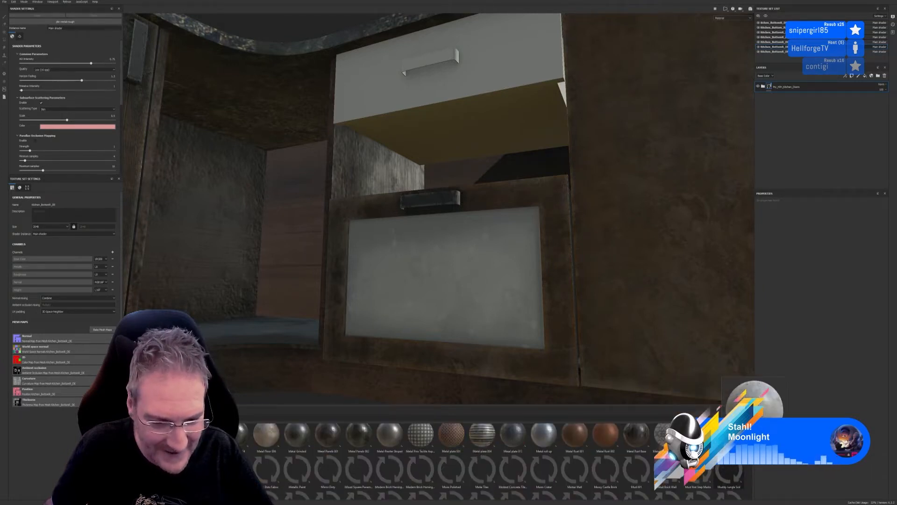
Examine the material previews from the metals through the painted, plastic, rust and stone entries for a replacement drawer panel material
scroll(742, 472, "down", 2)
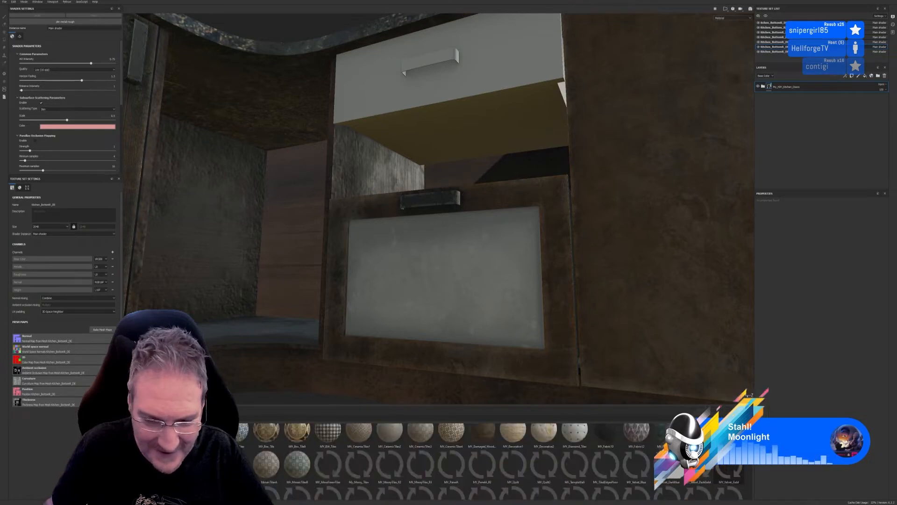
scroll(587, 457, "down", 2)
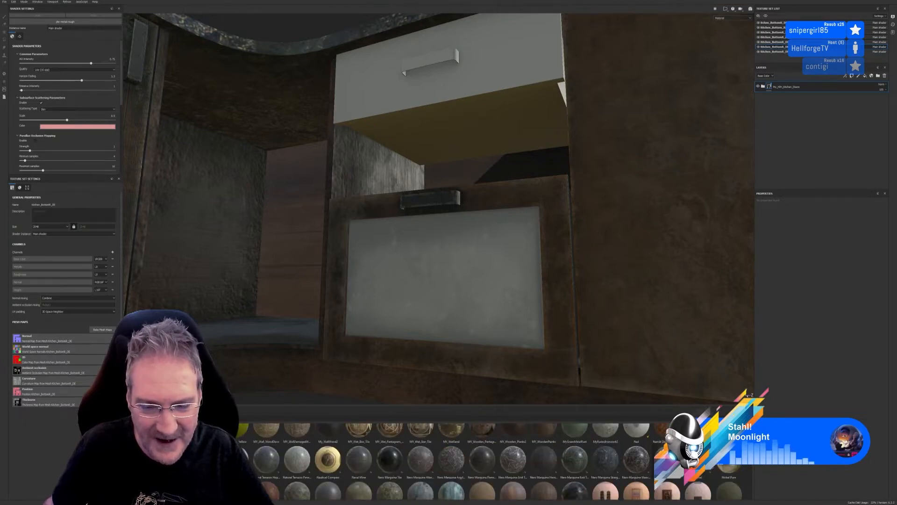
scroll(588, 457, "down", 2)
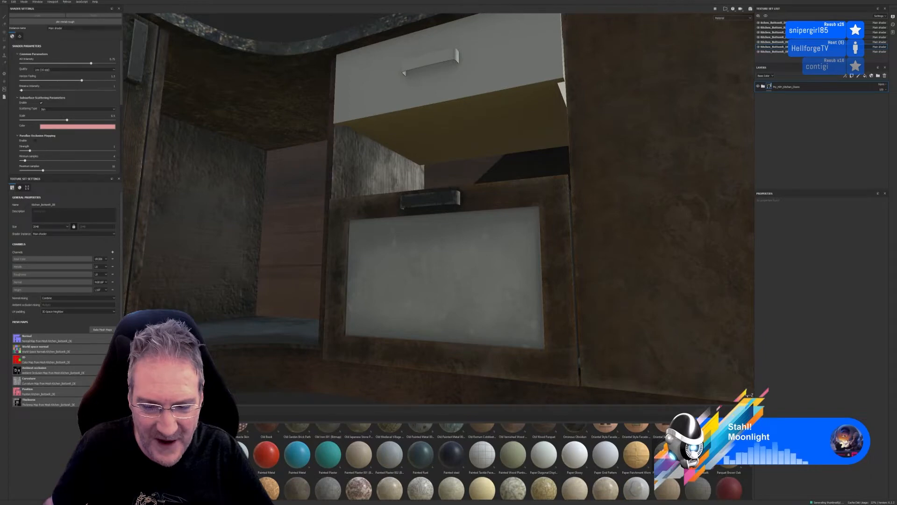
mouse_move(676, 456)
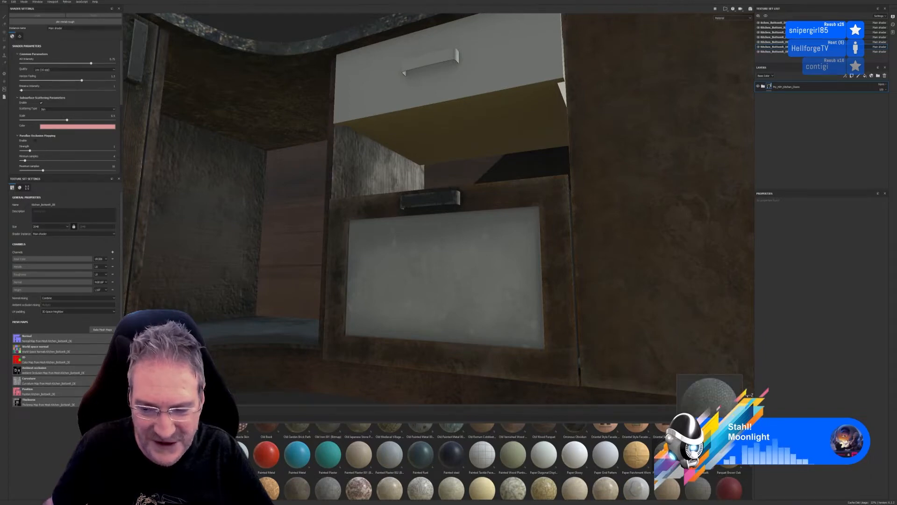
scroll(745, 467, "down", 2)
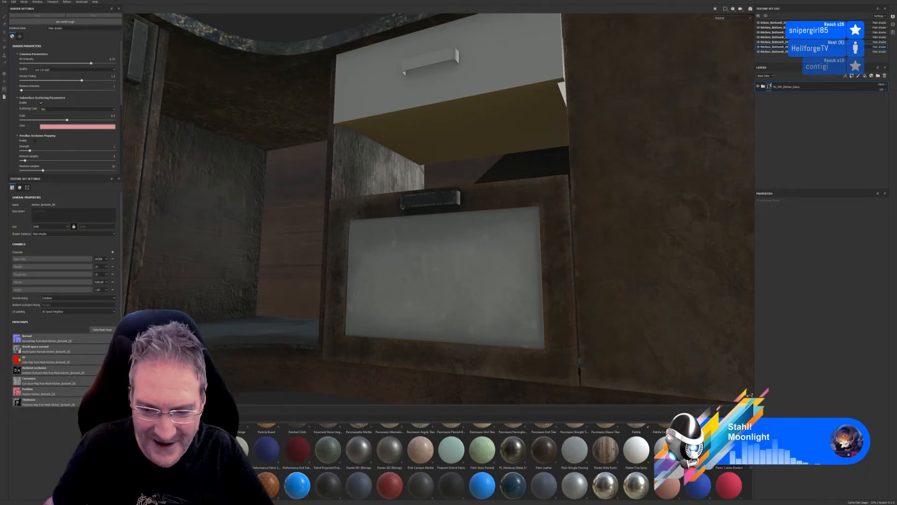
scroll(748, 467, "down", 2)
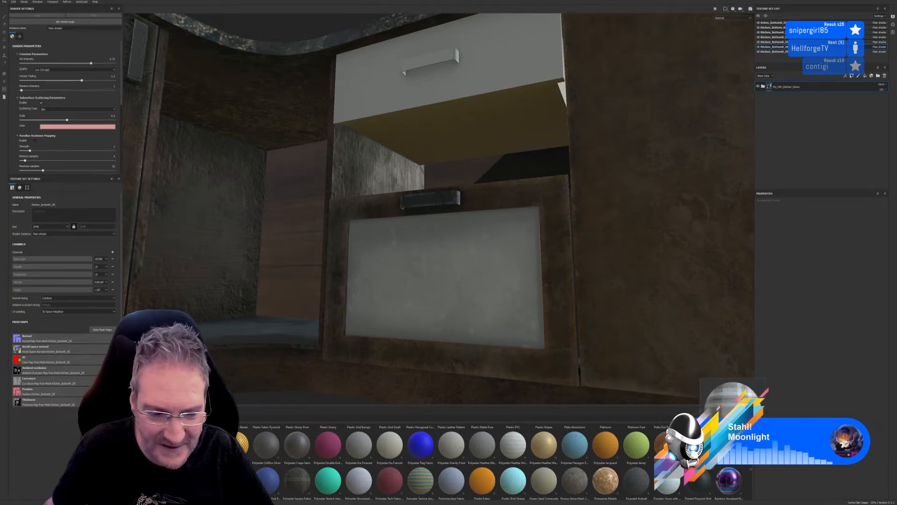
scroll(747, 467, "down", 2)
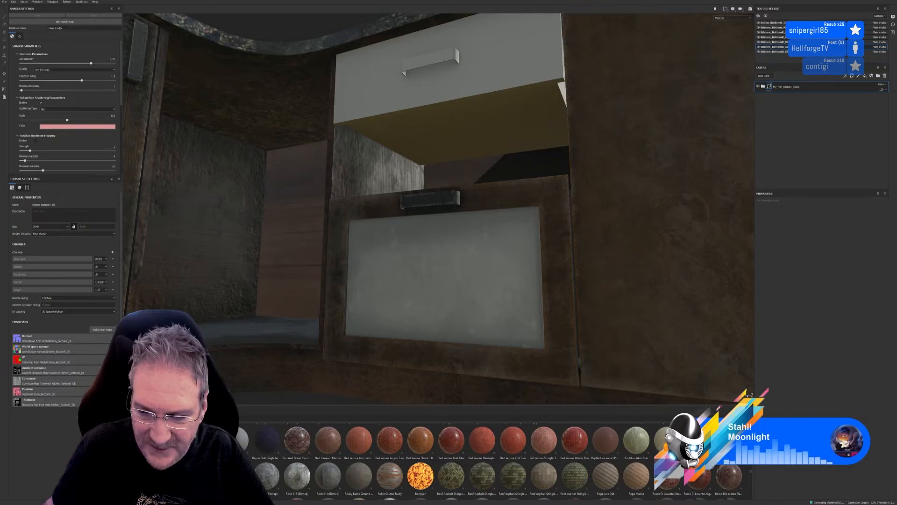
scroll(495, 461, "down", 2)
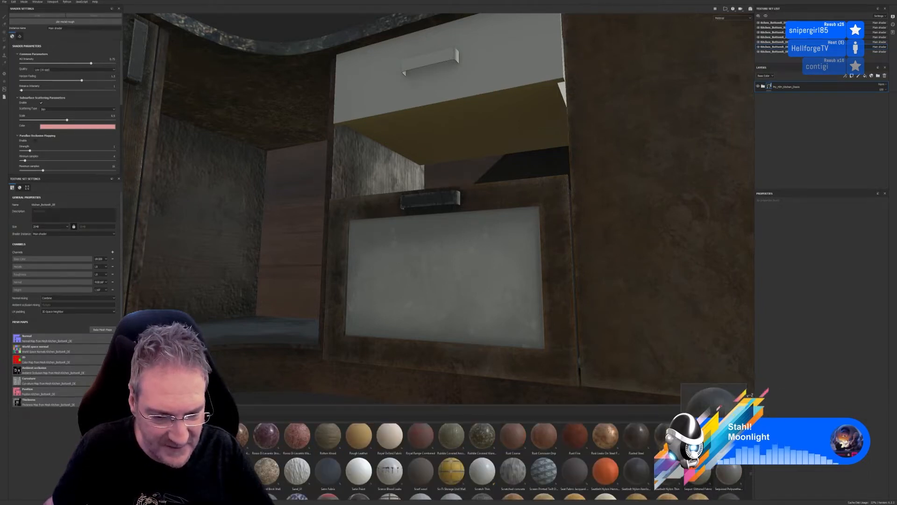
scroll(495, 461, "down", 2)
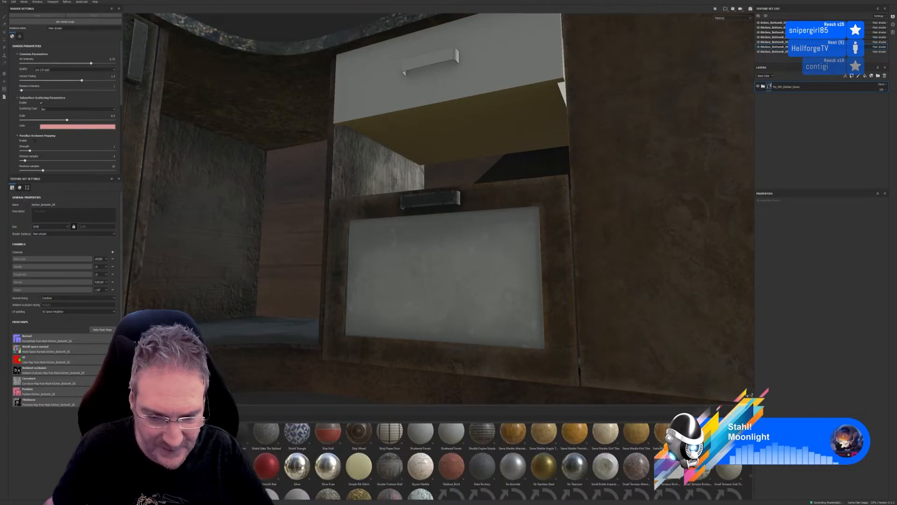
scroll(494, 461, "down", 2)
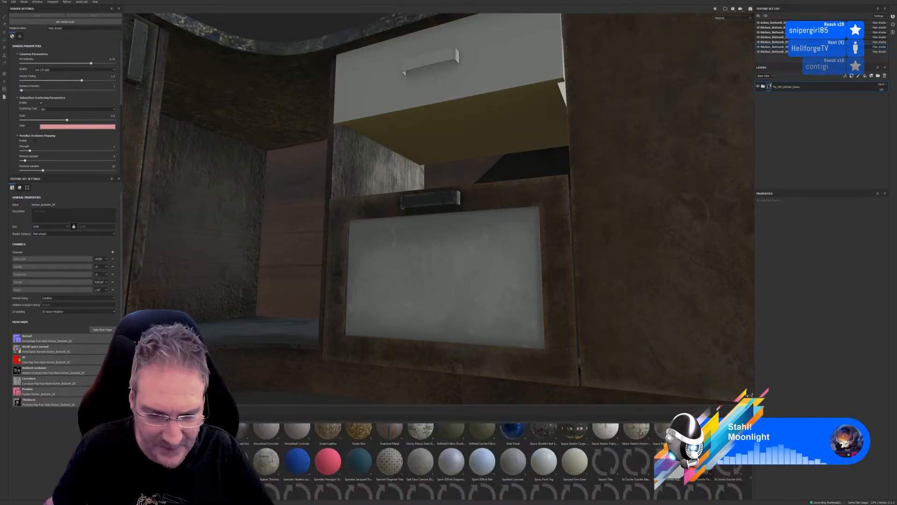
scroll(495, 461, "down", 2)
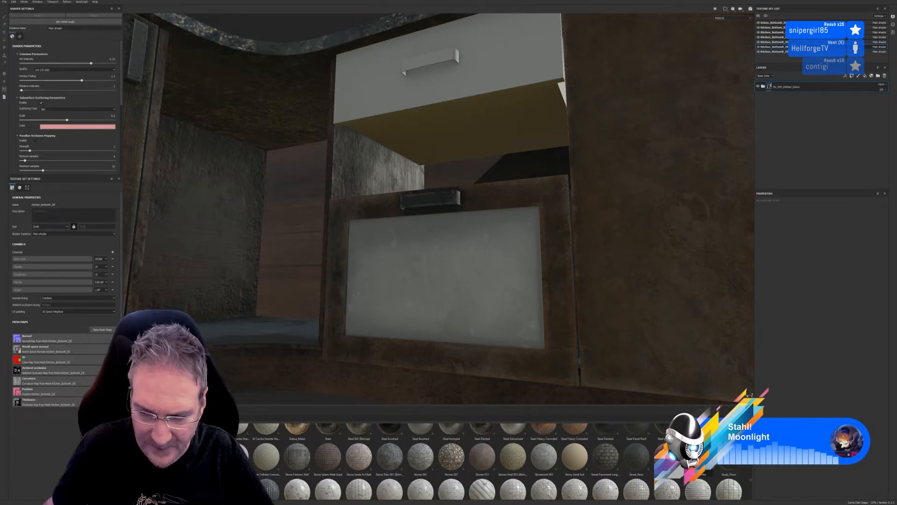
Examine the remaining material previews from the Stylized entries to the library's end, including a closer look at Wood Walnut
scroll(495, 461, "down", 2)
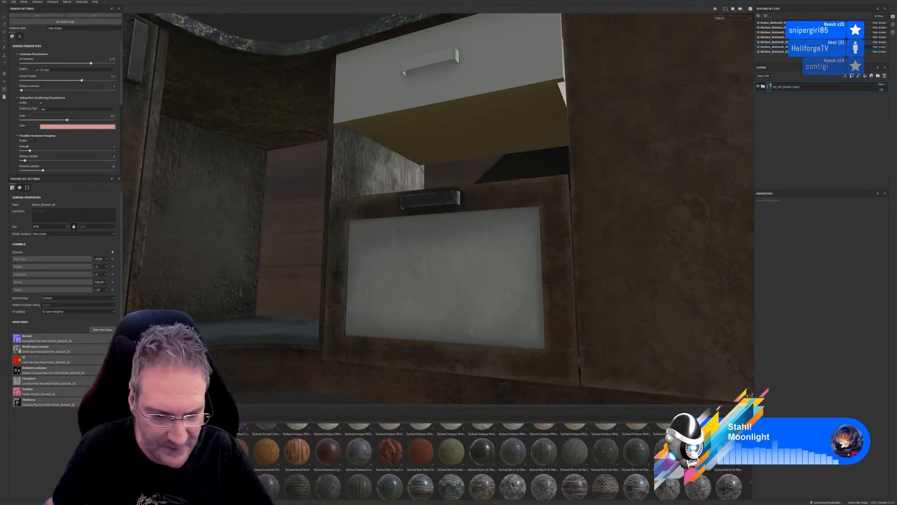
scroll(495, 461, "down", 2)
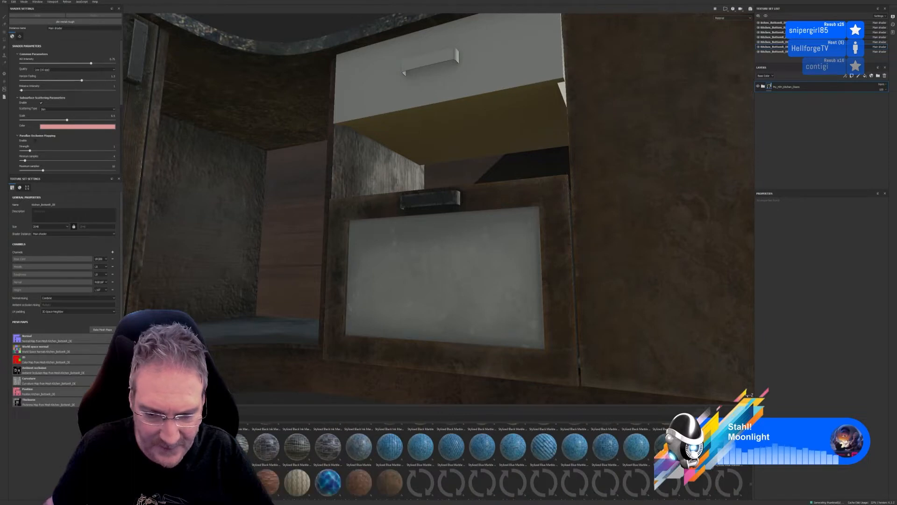
scroll(495, 462, "down", 2)
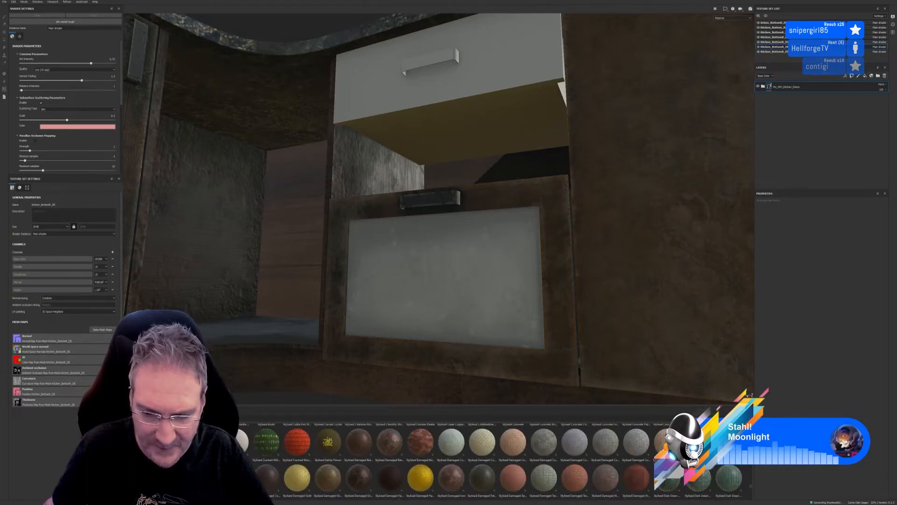
mouse_move(705, 444)
scroll(705, 444, "down", 2)
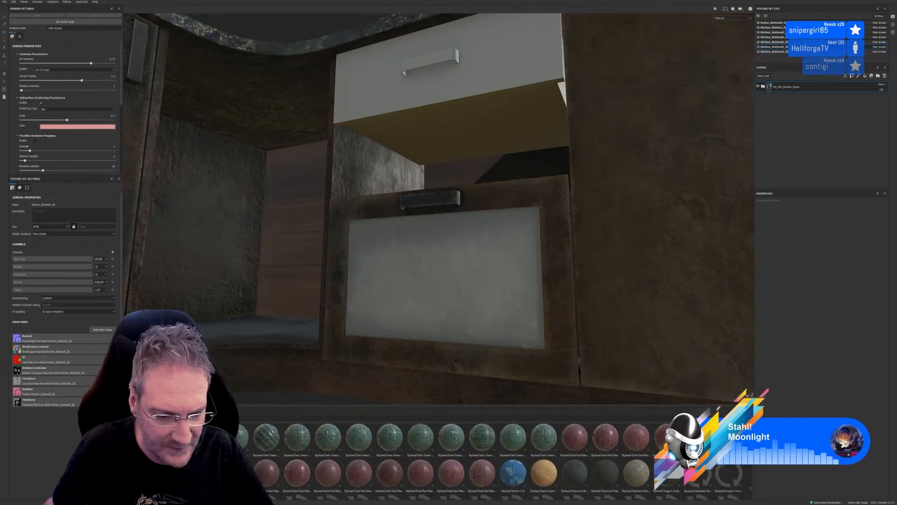
scroll(705, 444, "down", 2)
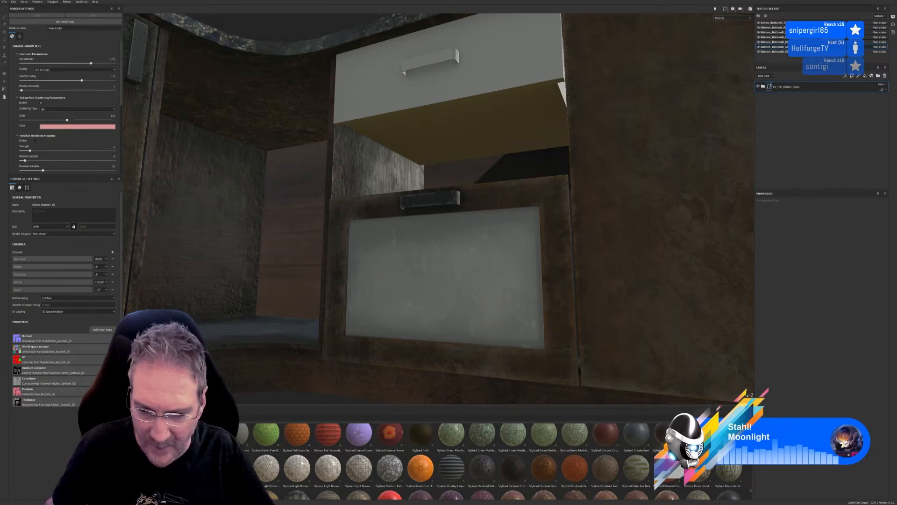
scroll(705, 444, "down", 3)
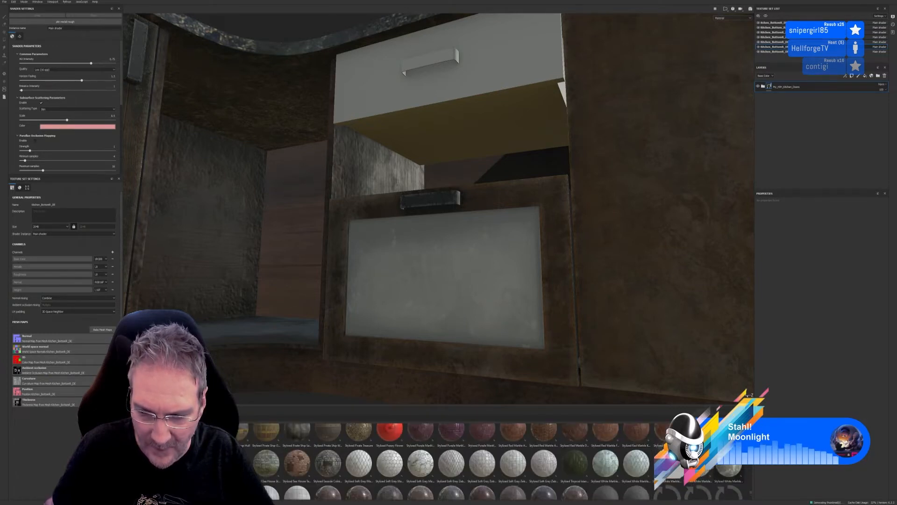
mouse_move(735, 461)
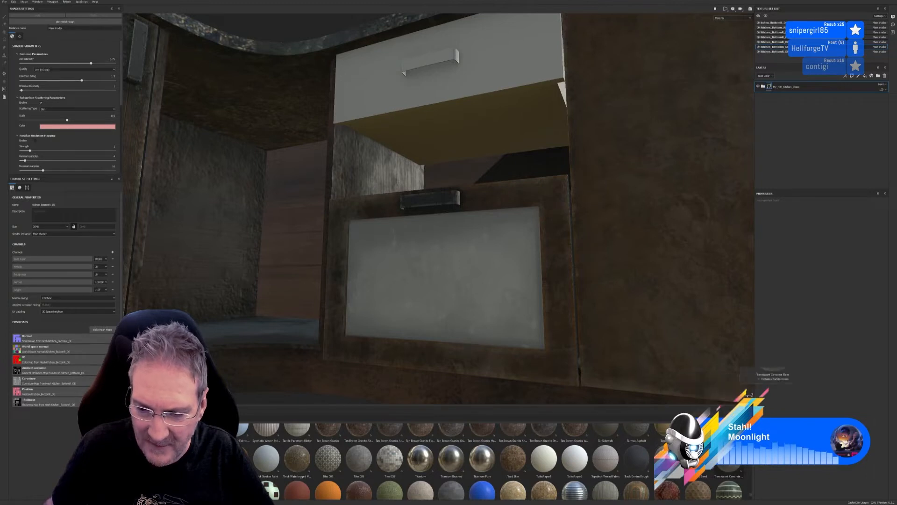
mouse_move(738, 439)
scroll(593, 471, "down", 3)
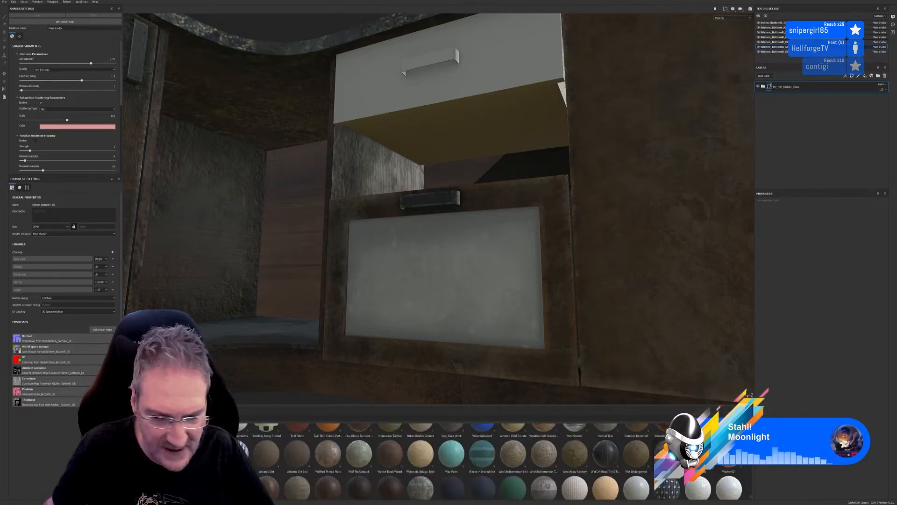
scroll(493, 462, "down", 2)
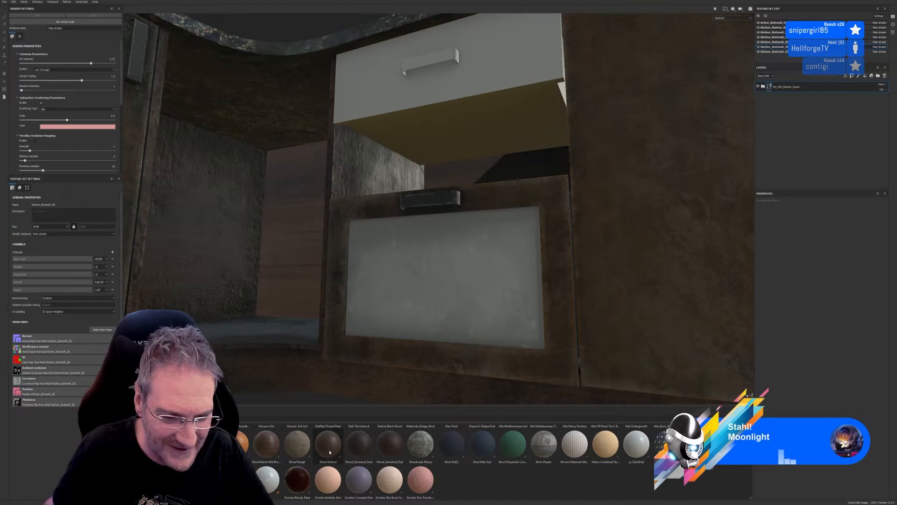
mouse_move(329, 452)
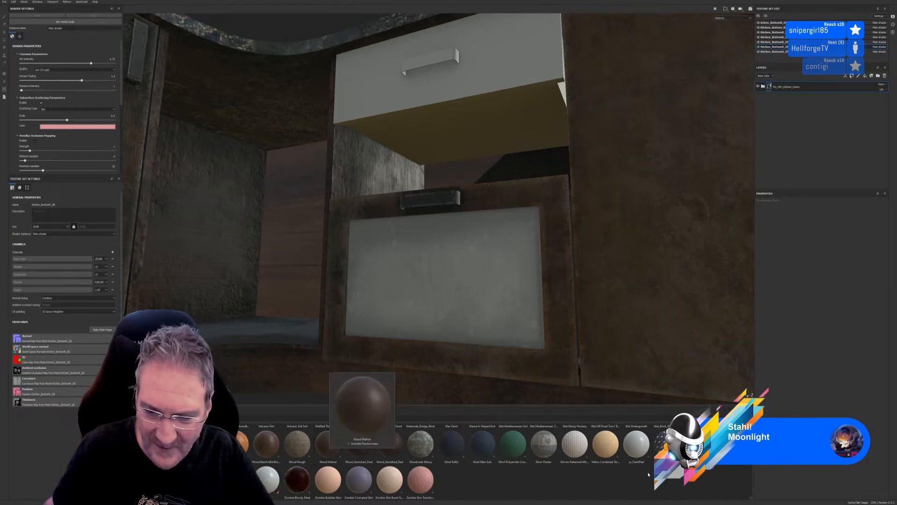
Skim back from the end of the materials library towards its beginning for another look at panel material candidates
scroll(649, 473, "up", 10)
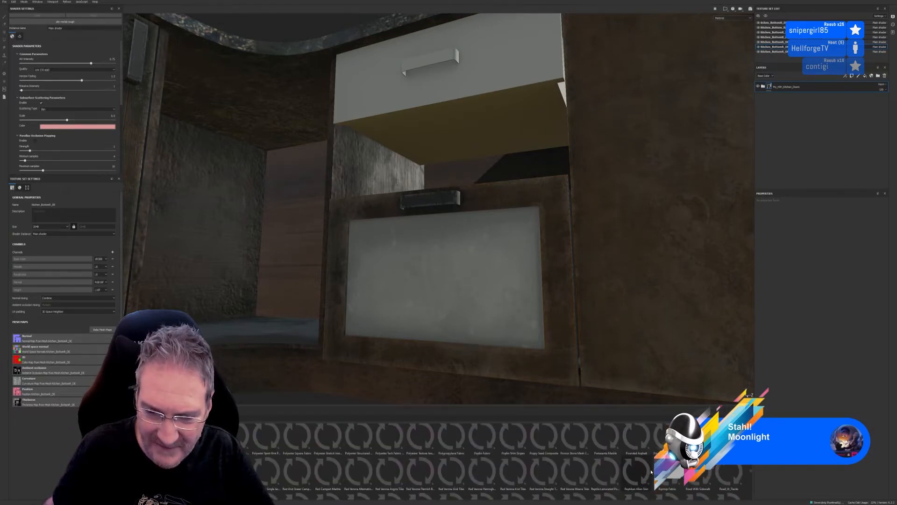
scroll(651, 472, "up", 10)
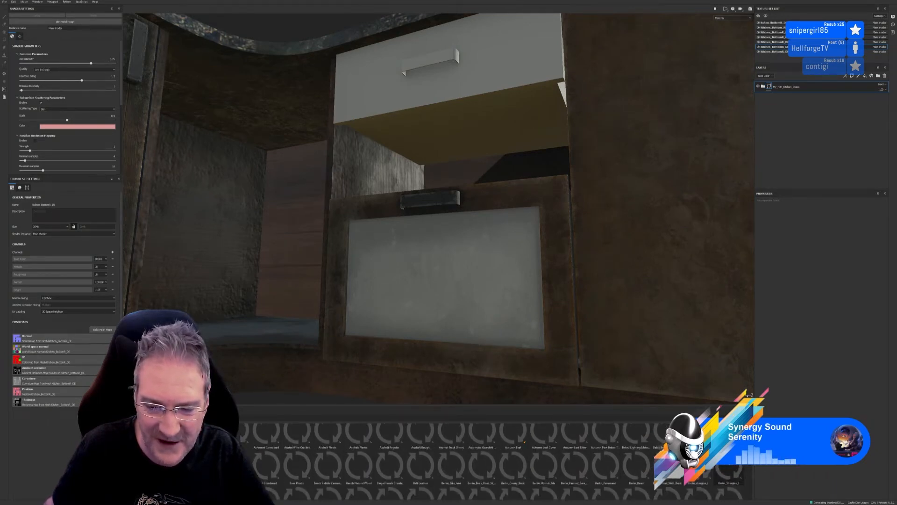
scroll(499, 461, "down", 5)
scroll(500, 461, "down", 5)
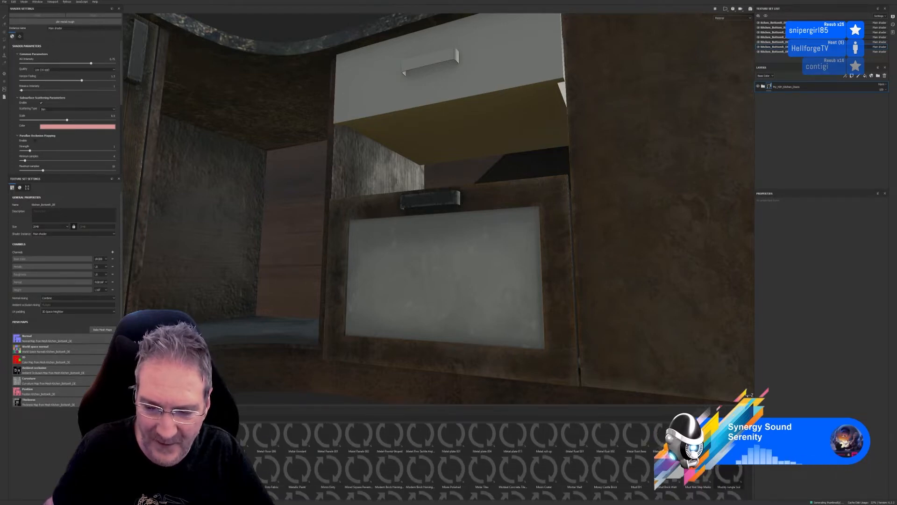
scroll(499, 461, "up", 10)
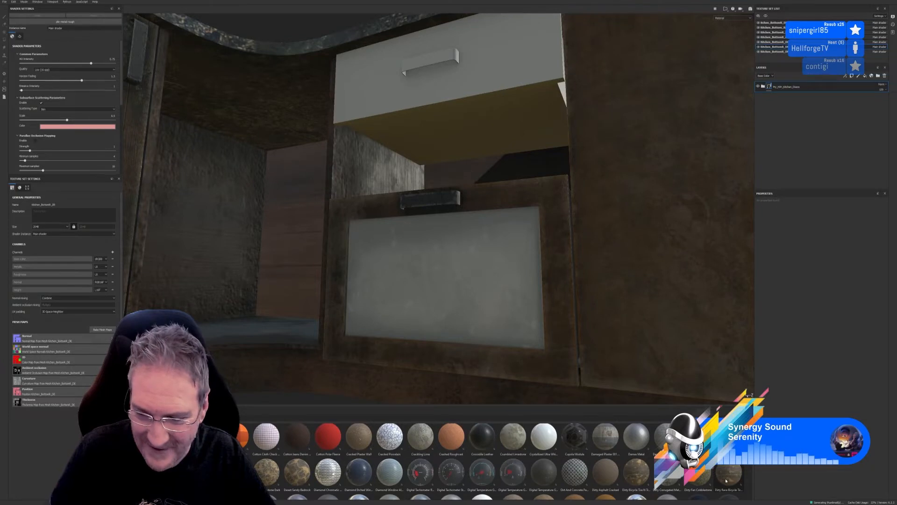
Examine the material previews in reverse from the Cracked and Digital entries back to the Alcantara entries for a drawer panel material
scroll(719, 478, "up", 2)
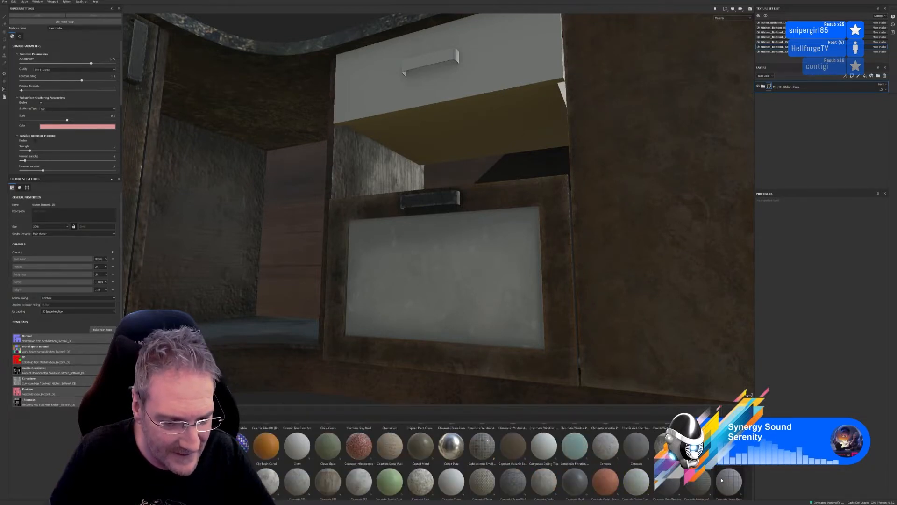
scroll(722, 480, "up", 1)
scroll(722, 480, "up", 1)
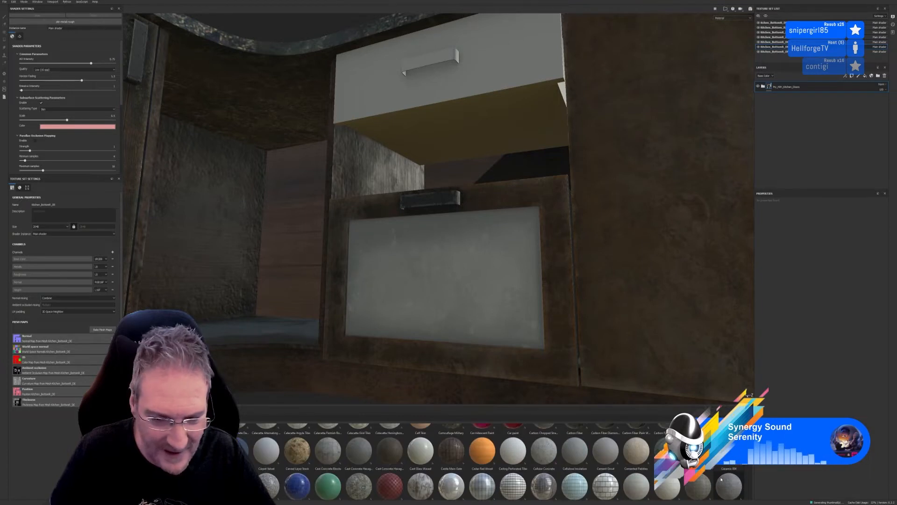
scroll(722, 480, "up", 2)
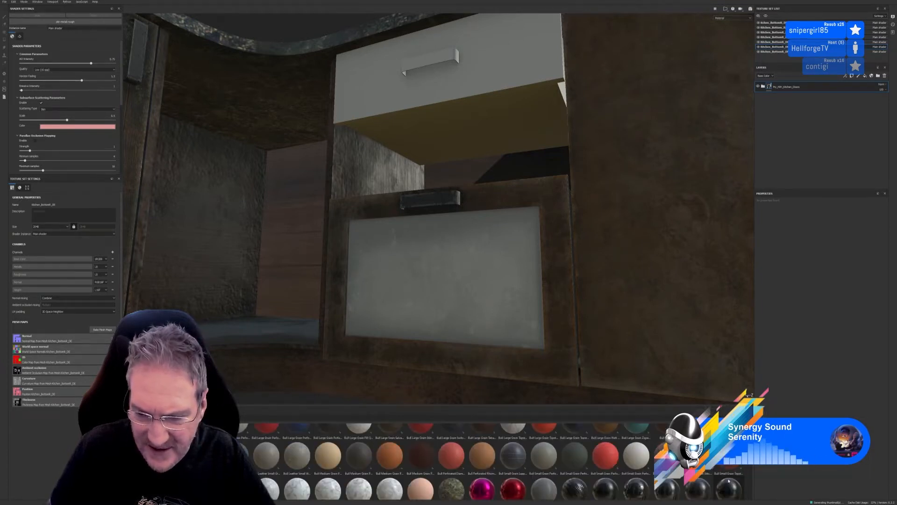
mouse_move(727, 480)
scroll(726, 481, "up", 2)
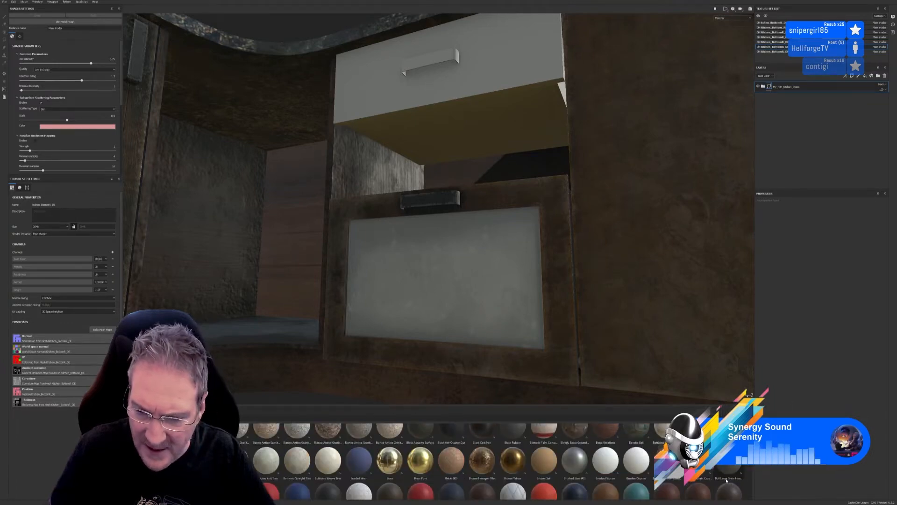
scroll(725, 478, "up", 2)
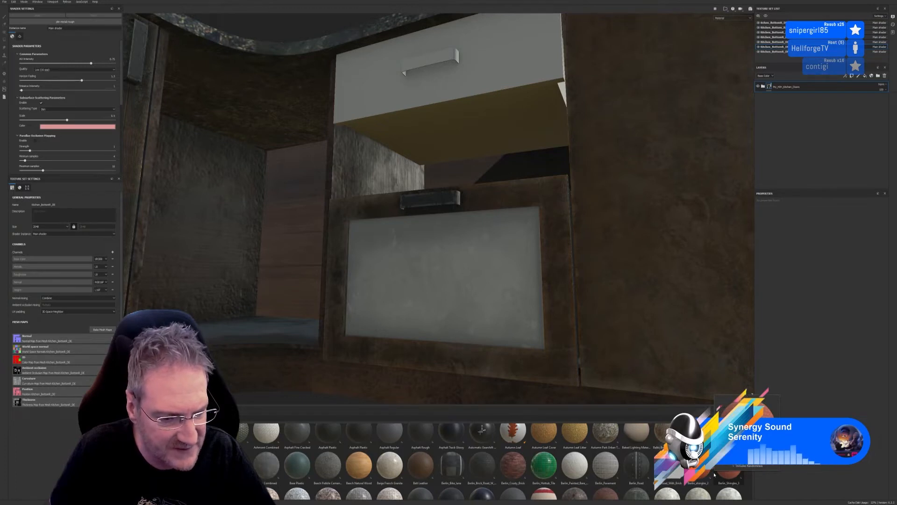
scroll(714, 472, "up", 3)
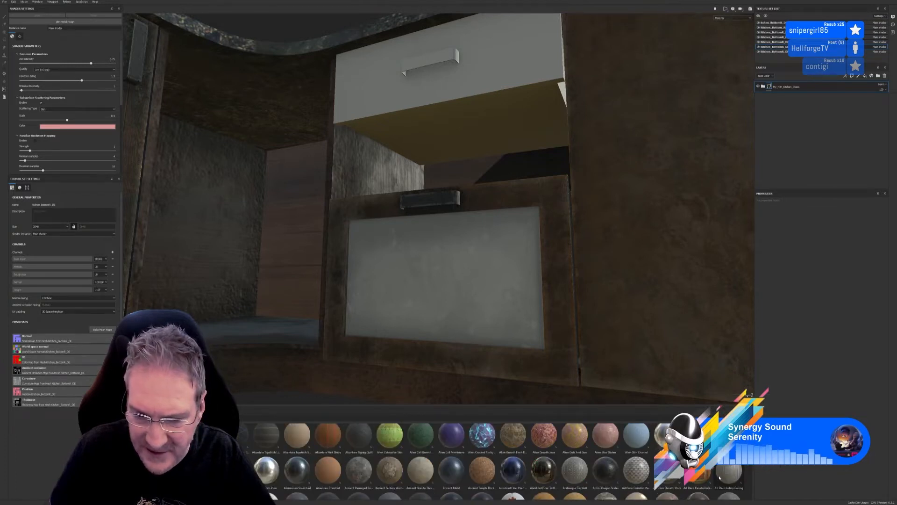
scroll(718, 477, "up", 2)
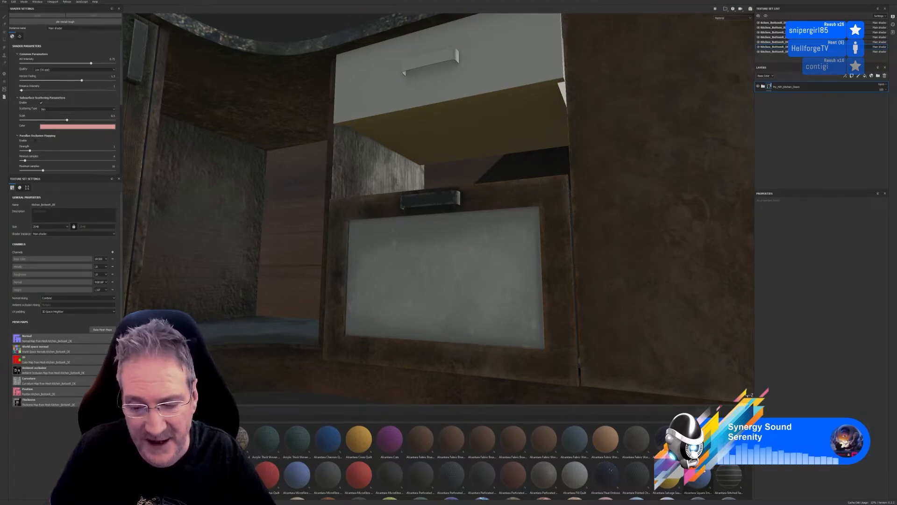
Compare the material previews from the Alcantara entries through the leather, carbon and concrete entries, and return to the library's beginning
scroll(704, 471, "down", 2)
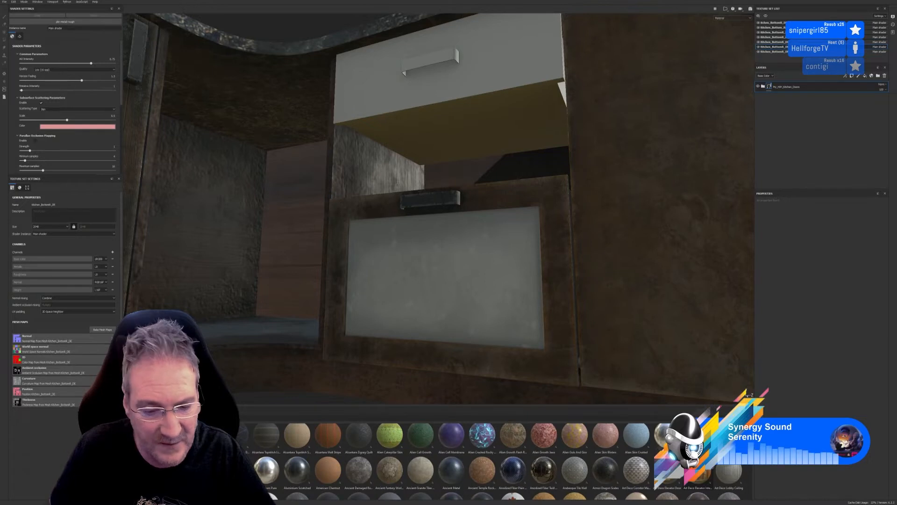
scroll(482, 430, "down", 2)
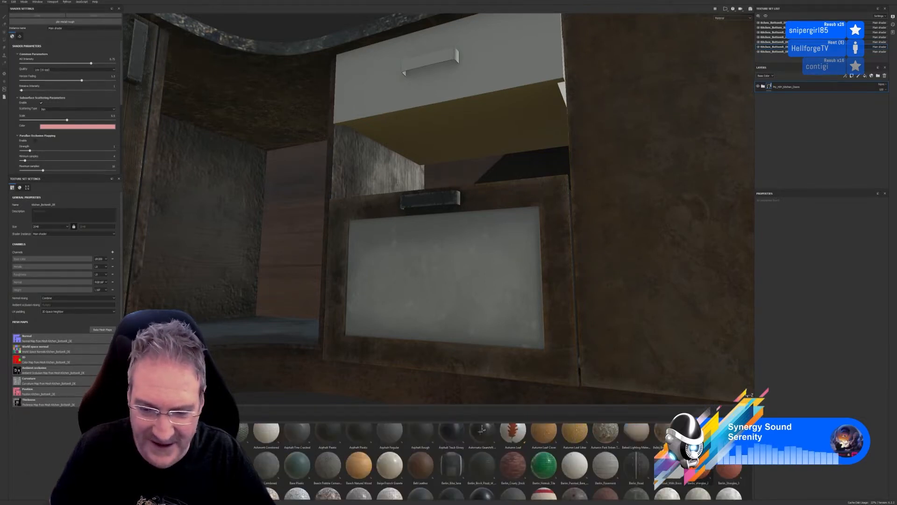
scroll(482, 429, "down", 2)
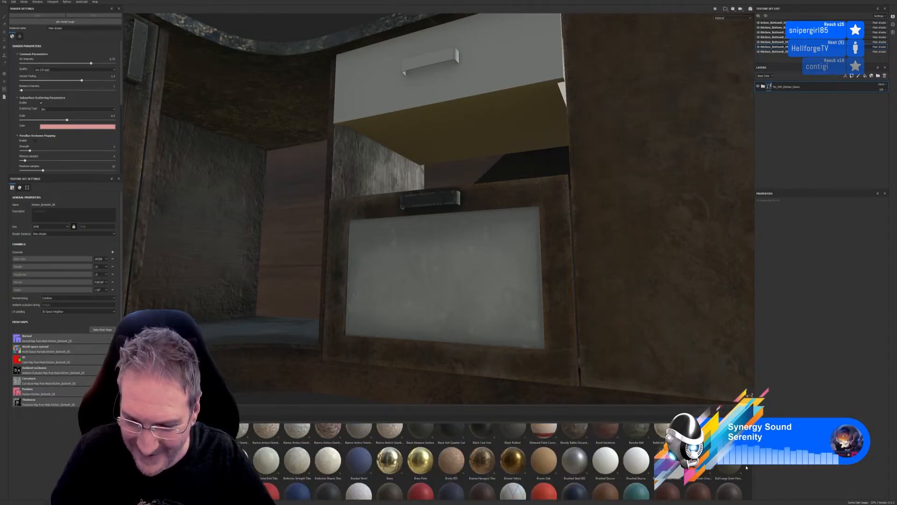
scroll(722, 467, "down", 2)
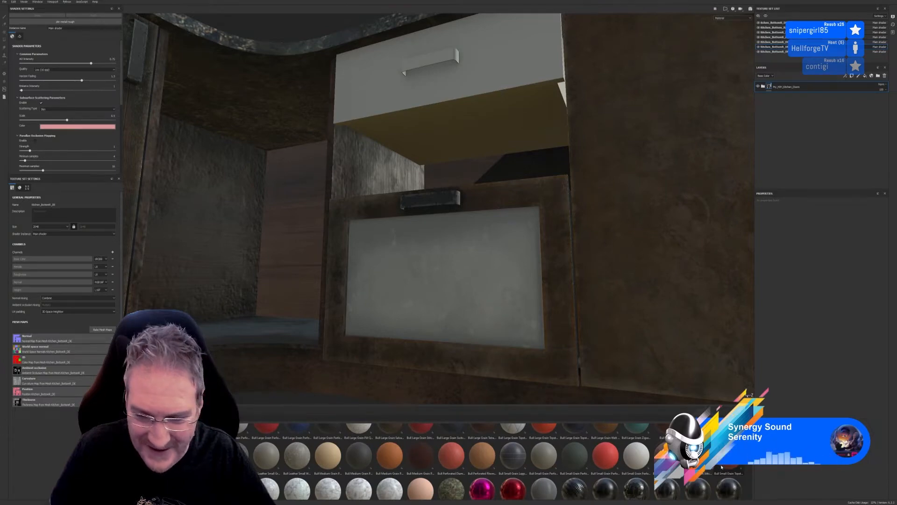
scroll(722, 466, "down", 2)
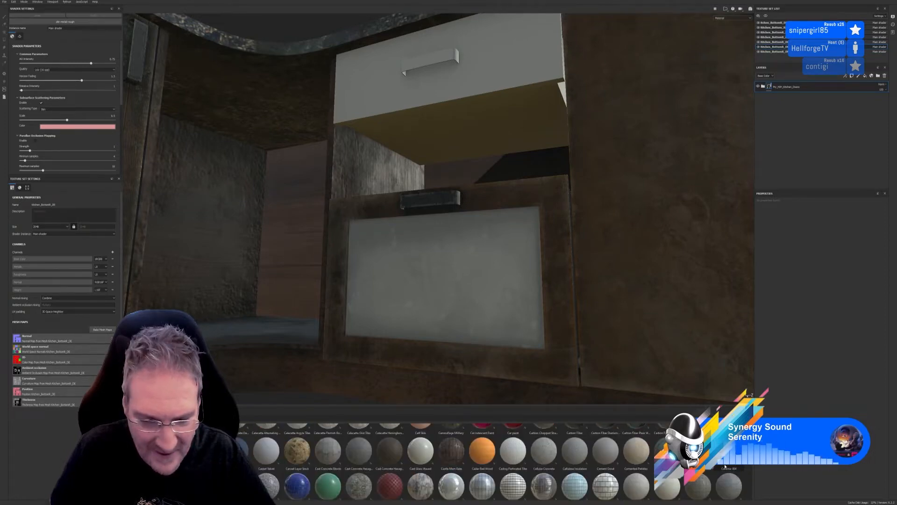
scroll(724, 466, "down", 3)
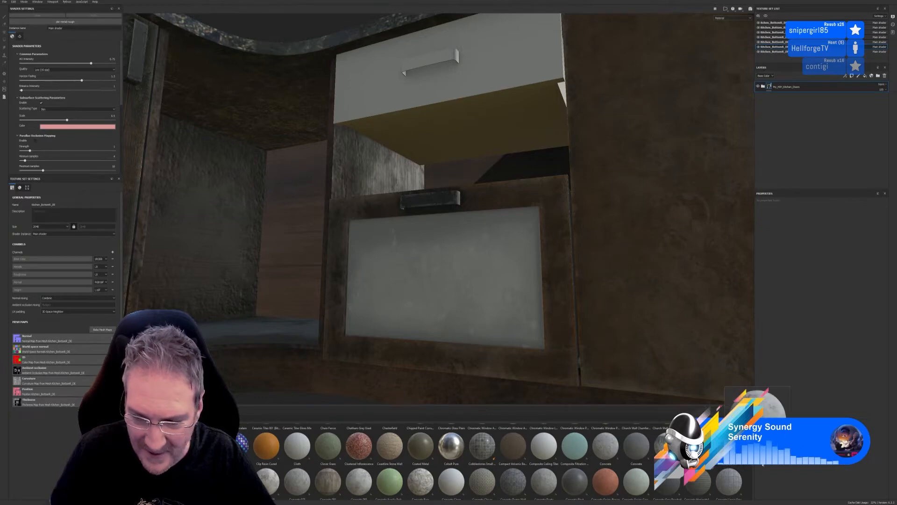
scroll(491, 463, "up", 5)
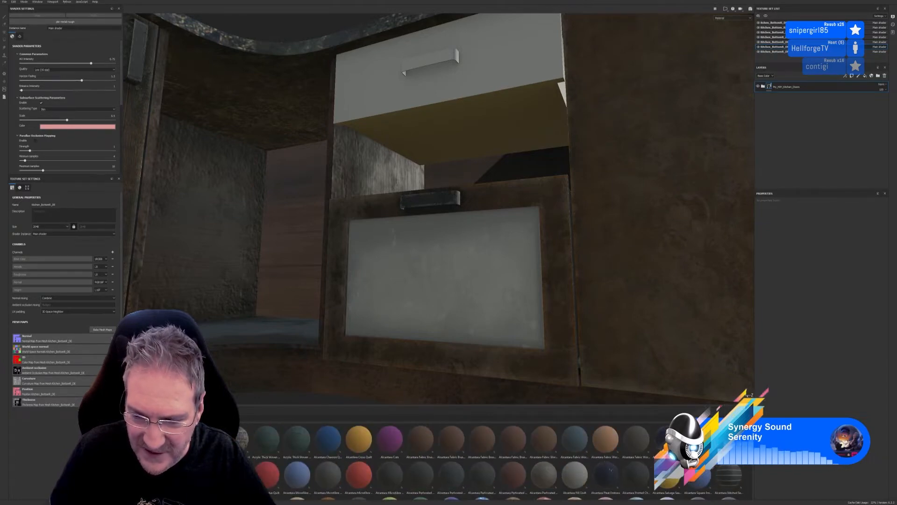
scroll(490, 463, "up", 3)
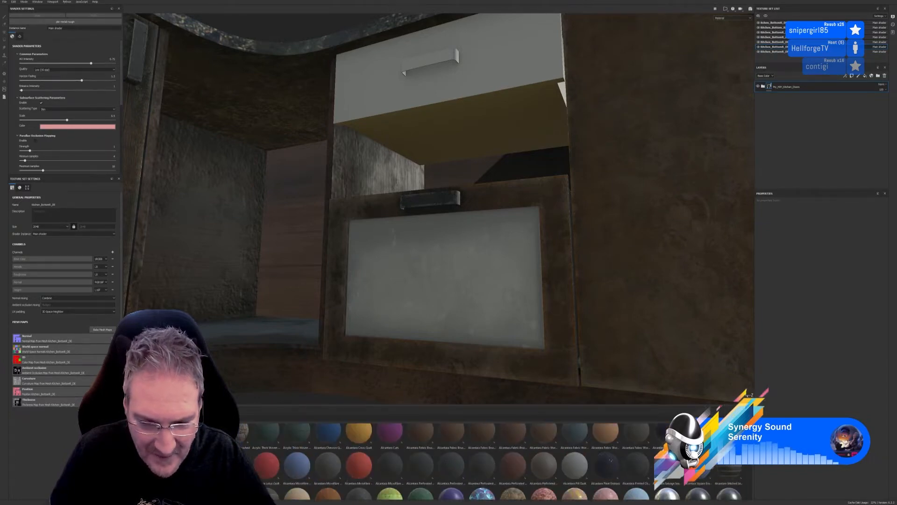
Recheck the material previews from the Asphalt entries through the leather, ceramic, concrete and Cracked entries for a drawer panel material
scroll(491, 463, "down", 10)
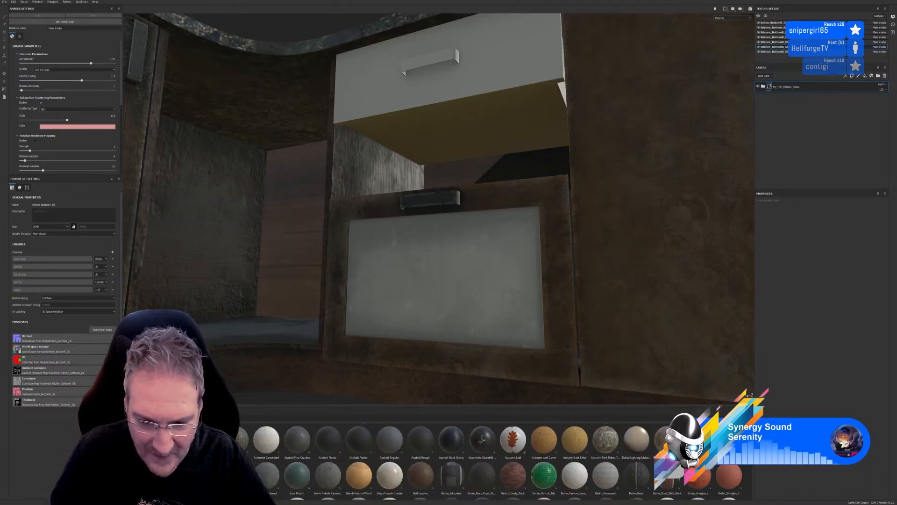
scroll(493, 461, "down", 2)
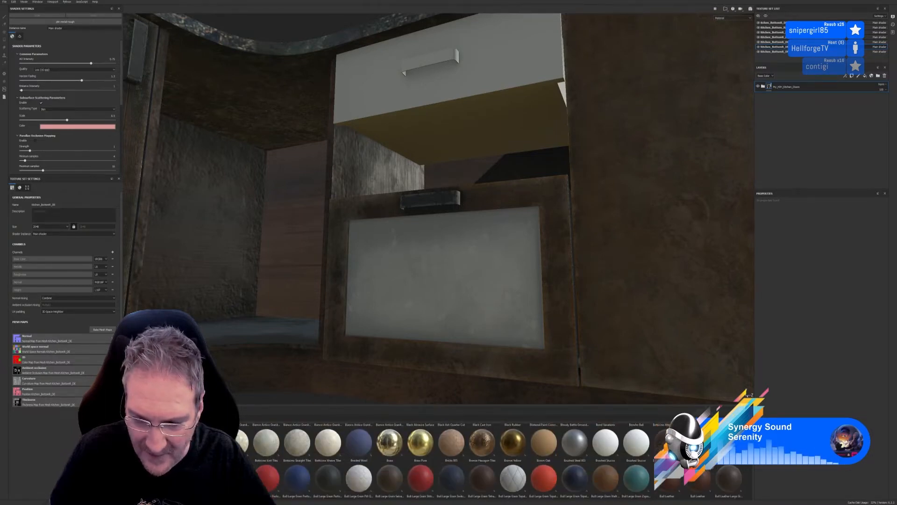
scroll(491, 460, "down", 2)
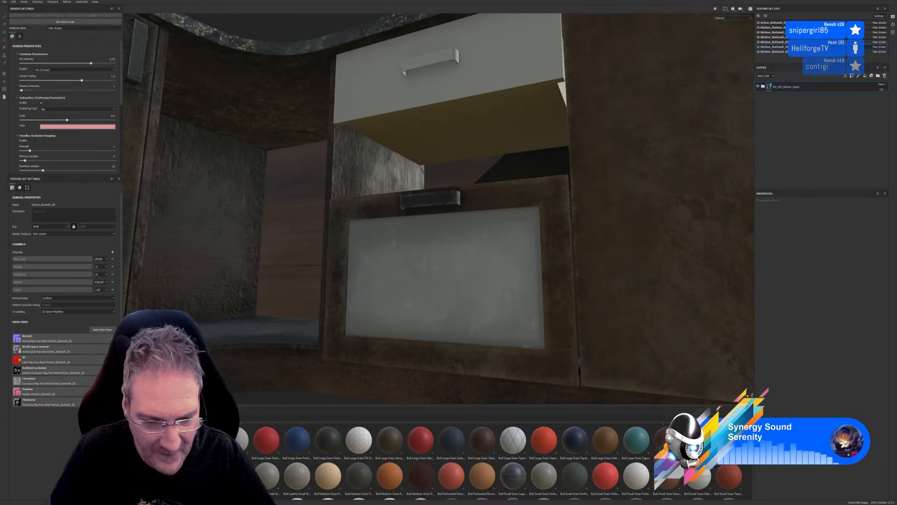
scroll(491, 460, "down", 2)
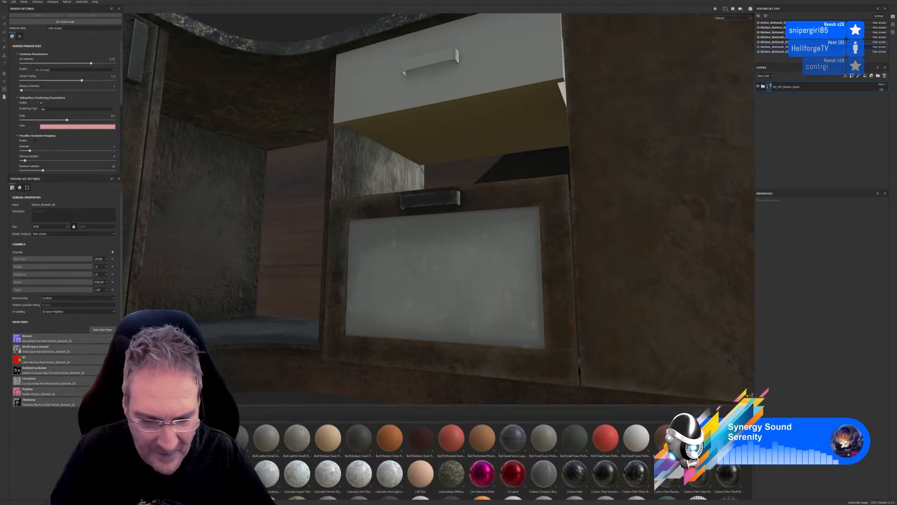
scroll(491, 460, "down", 3)
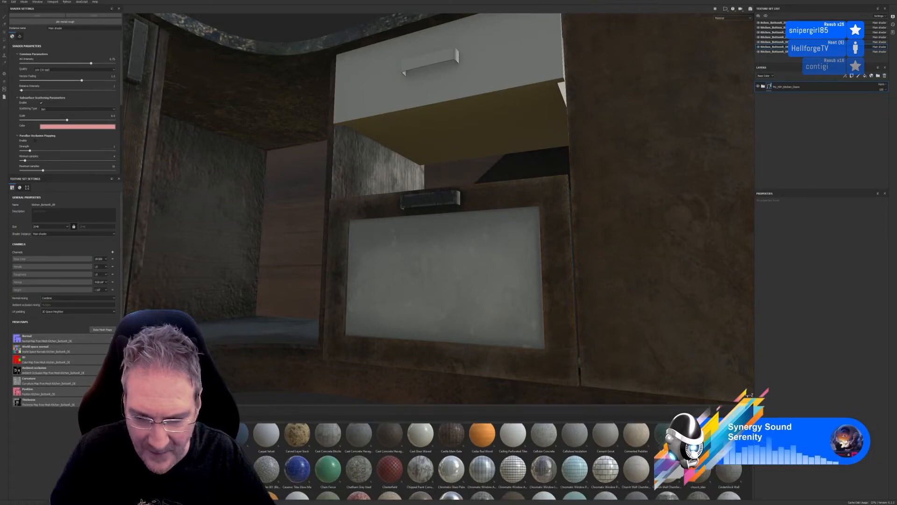
scroll(491, 460, "down", 3)
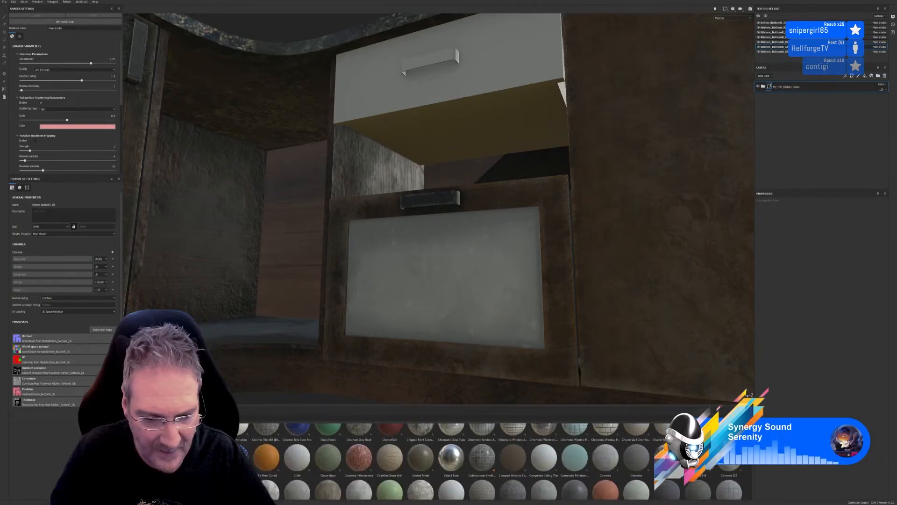
scroll(491, 461, "down", 2)
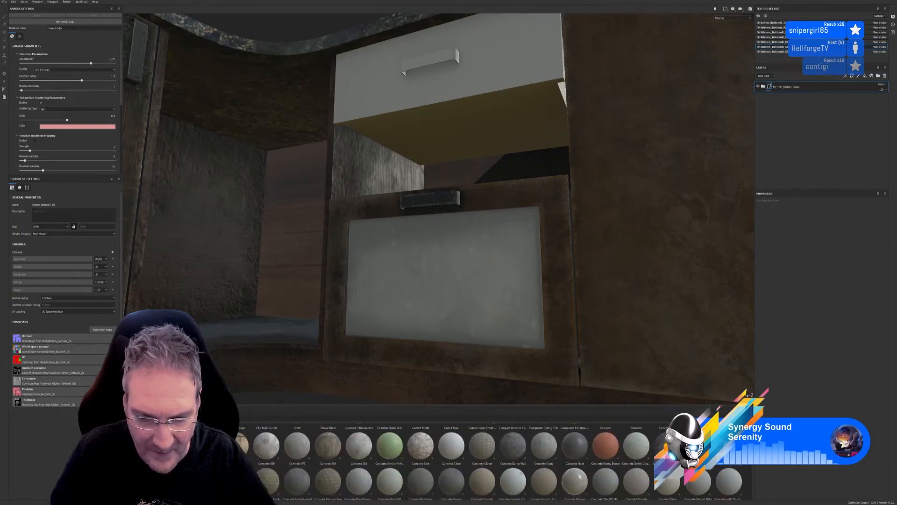
scroll(491, 460, "down", 3)
scroll(491, 460, "down", 3)
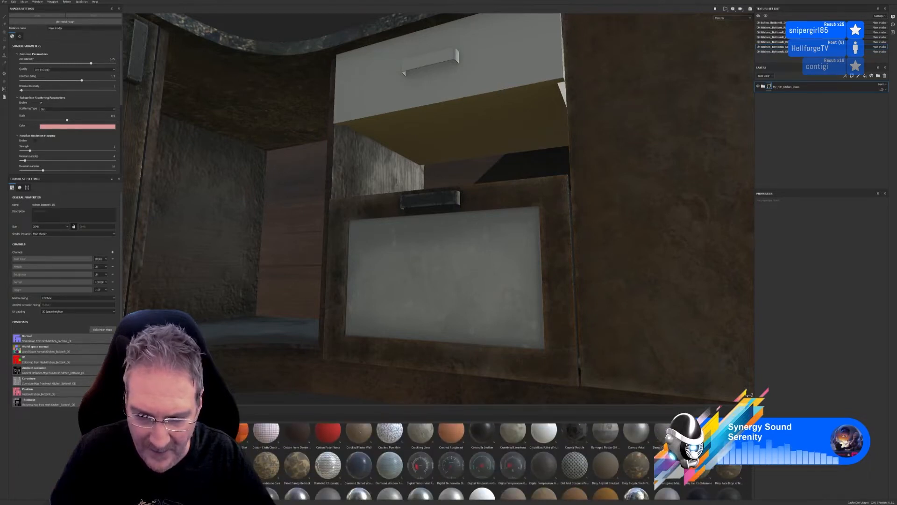
Examine the material previews from the Digital entries through the dirt, fabric, frameless, granite and human skin entries for a drawer panel material
scroll(491, 461, "down", 1)
scroll(491, 461, "down", 1)
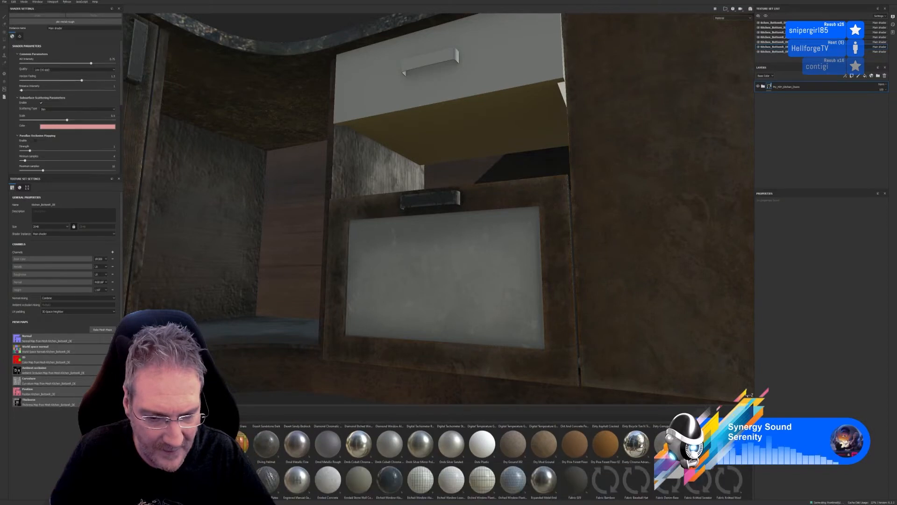
scroll(491, 461, "down", 2)
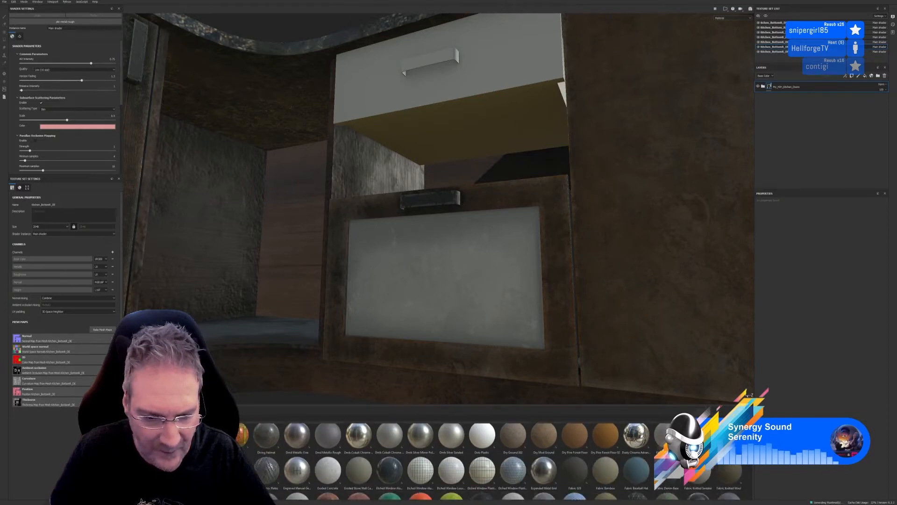
scroll(491, 460, "down", 1)
scroll(491, 461, "down", 1)
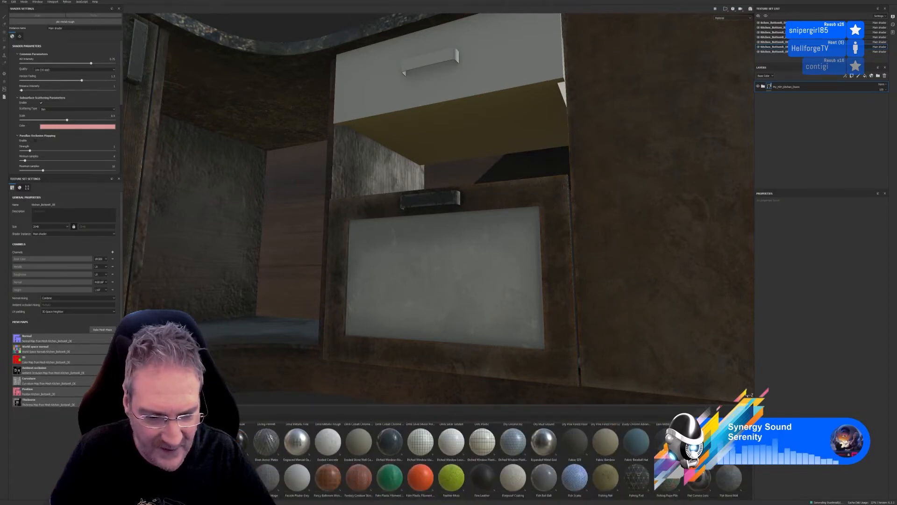
scroll(490, 460, "down", 2)
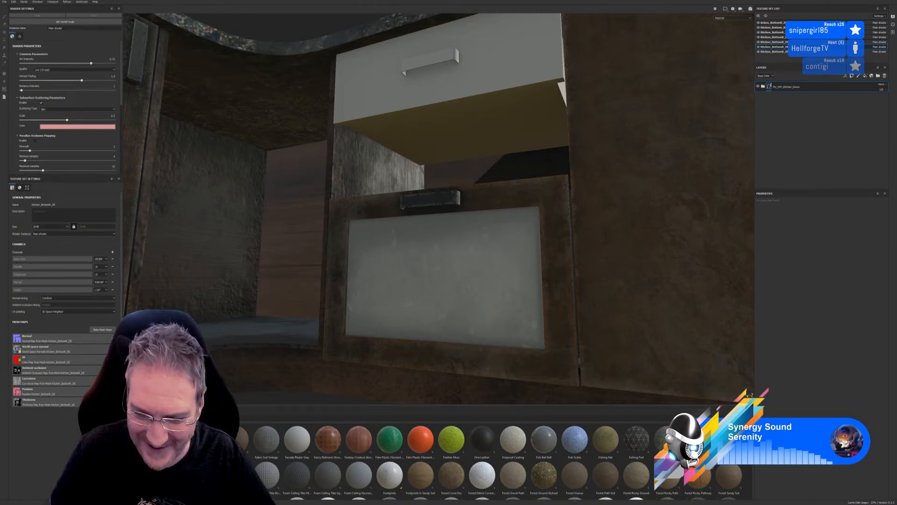
scroll(494, 461, "down", 1)
scroll(494, 461, "down", 3)
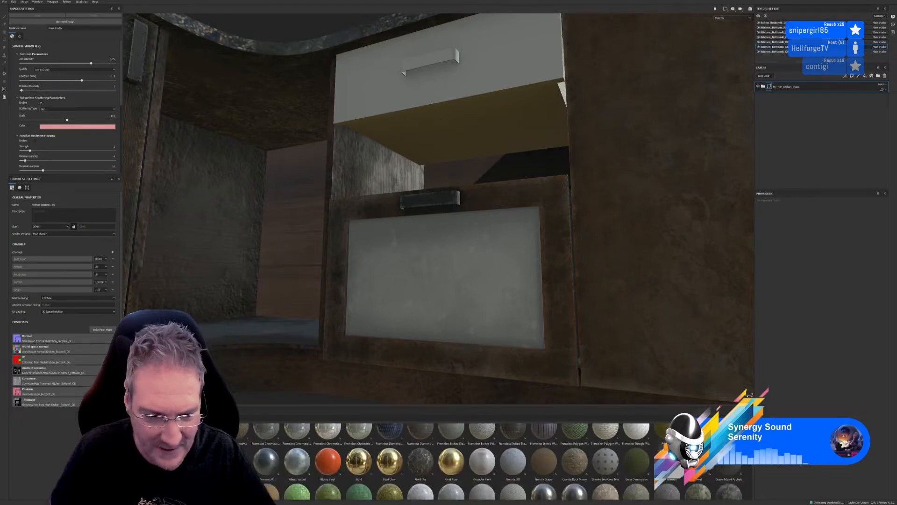
scroll(494, 461, "down", 2)
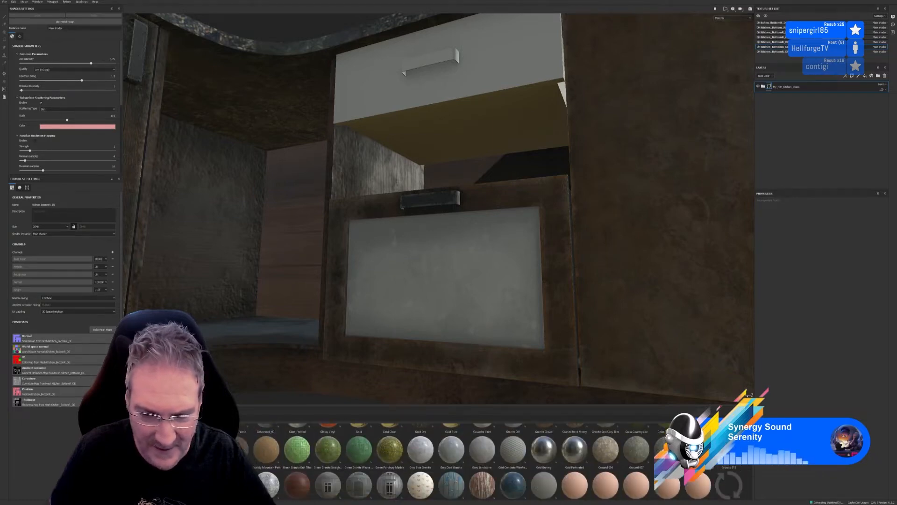
scroll(494, 462, "down", 2)
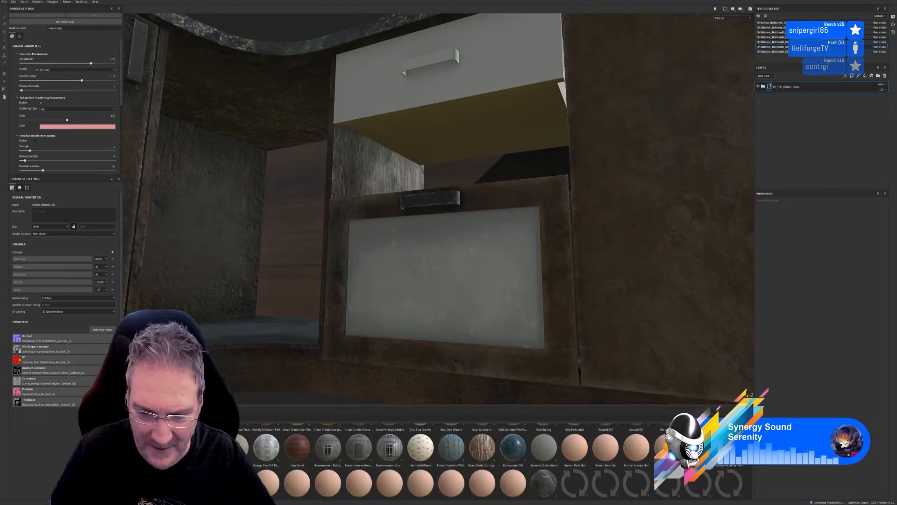
scroll(494, 461, "down", 1)
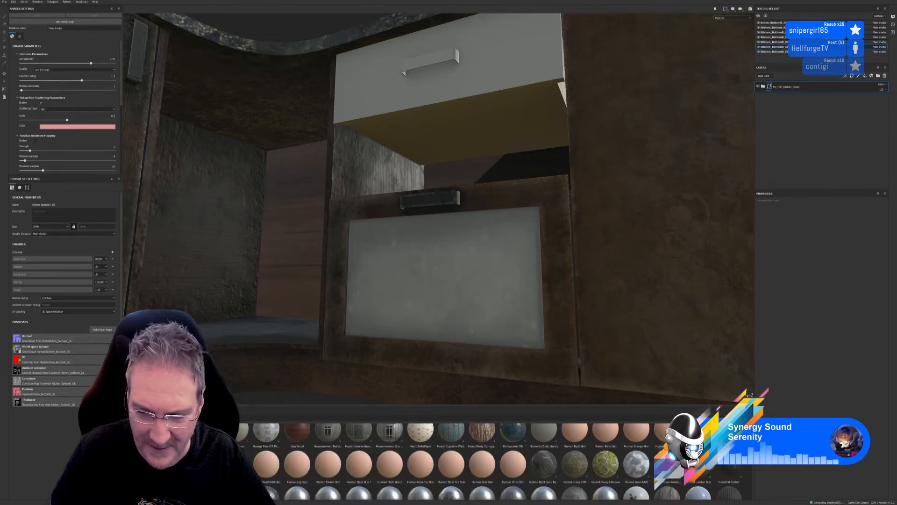
Continue examining the material previews from the iron and leather entries through marble, metal, MY_ and Nero Marquina to the Old entries
scroll(494, 461, "down", 2)
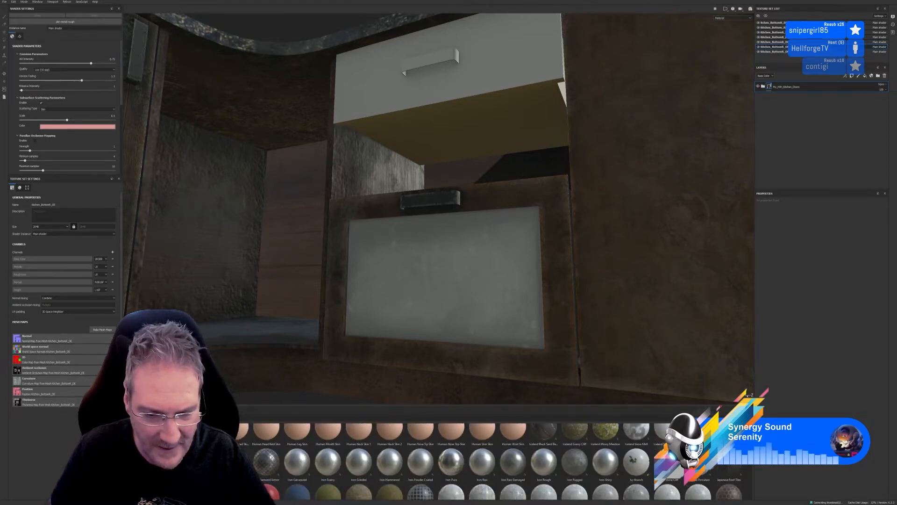
scroll(494, 462, "down", 4)
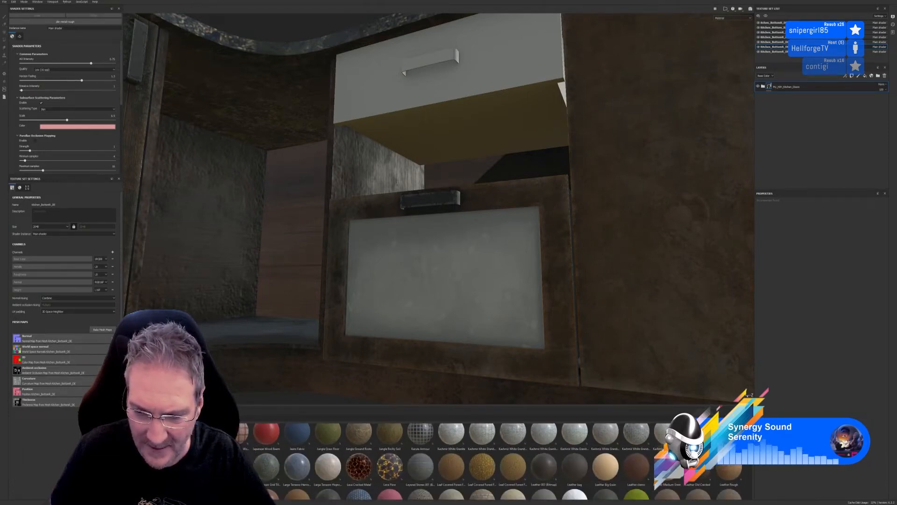
scroll(493, 462, "down", 3)
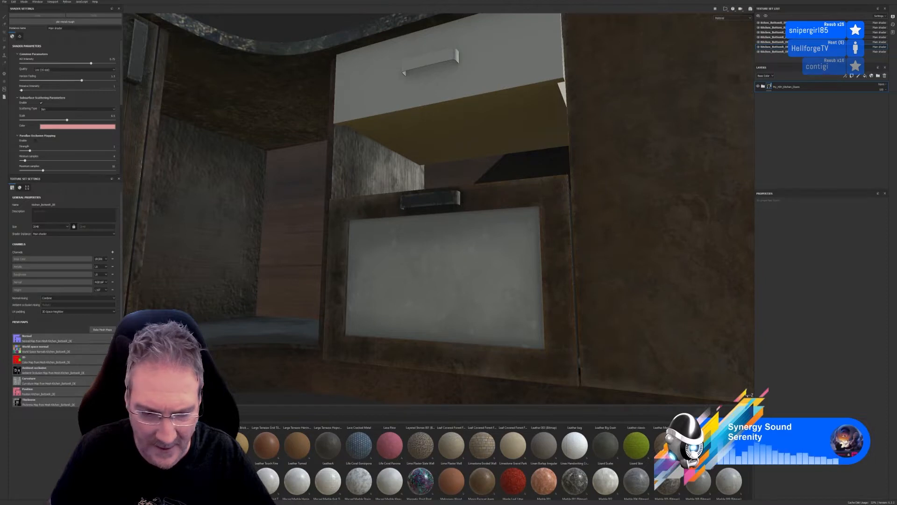
scroll(492, 461, "down", 3)
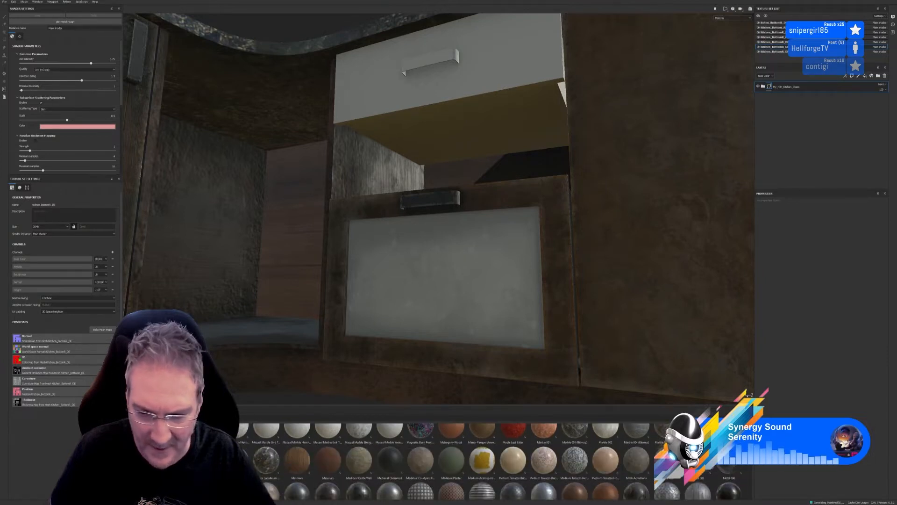
scroll(492, 461, "down", 2)
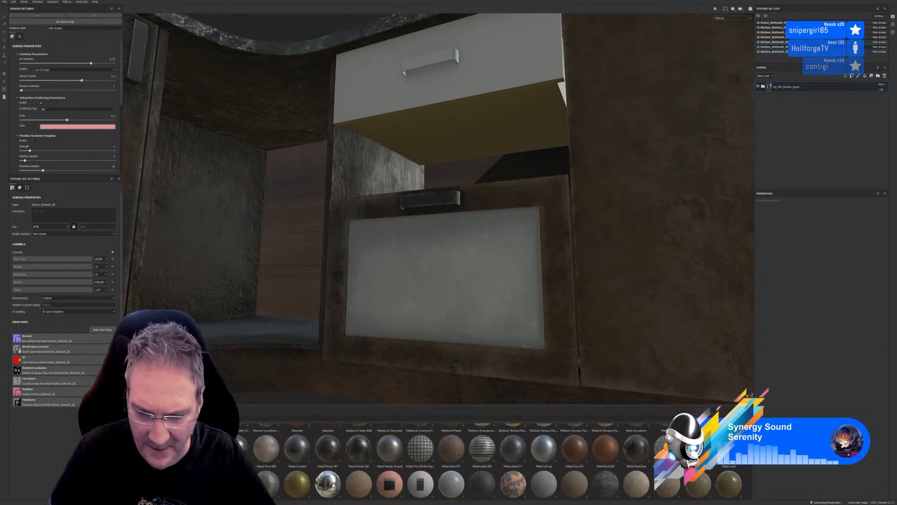
scroll(492, 461, "down", 2)
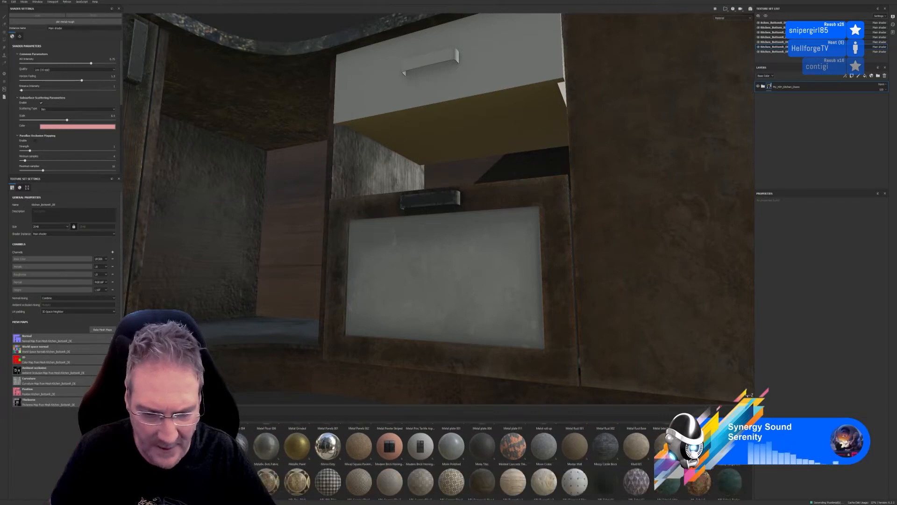
scroll(492, 461, "down", 3)
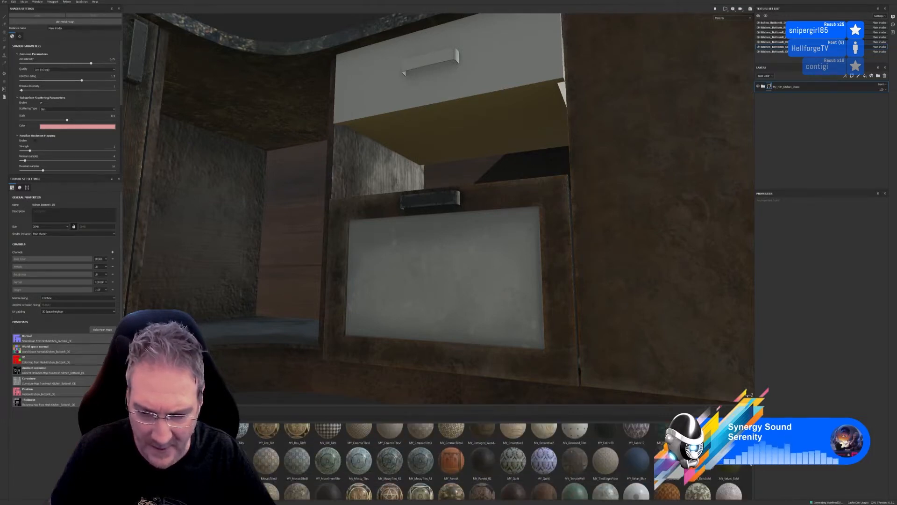
scroll(493, 461, "down", 2)
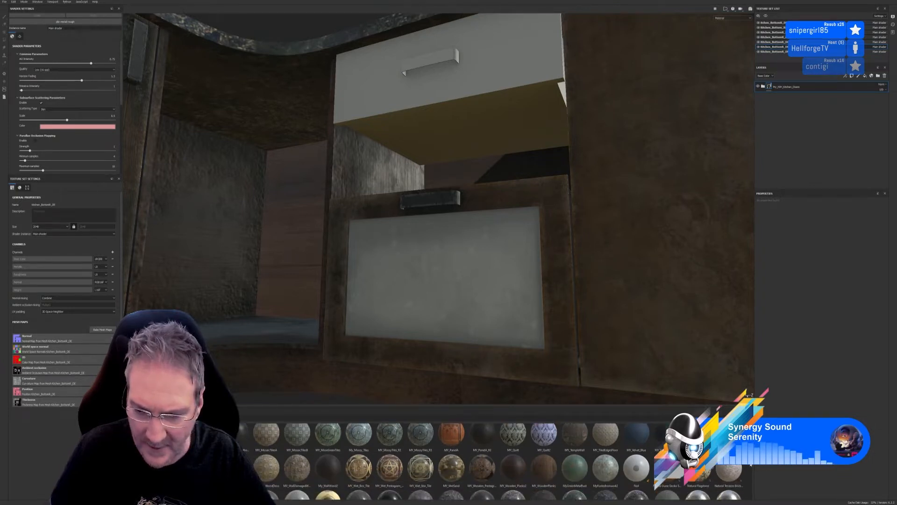
scroll(751, 465, "down", 2)
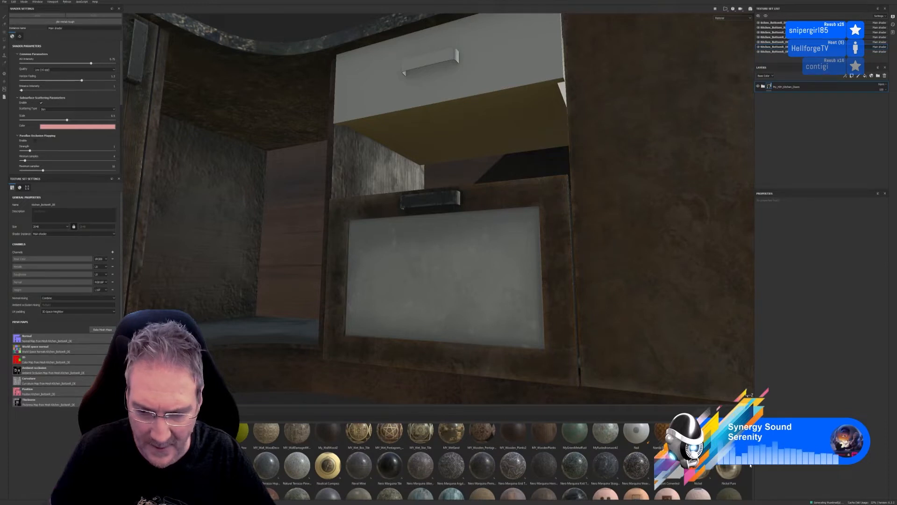
scroll(750, 465, "down", 2)
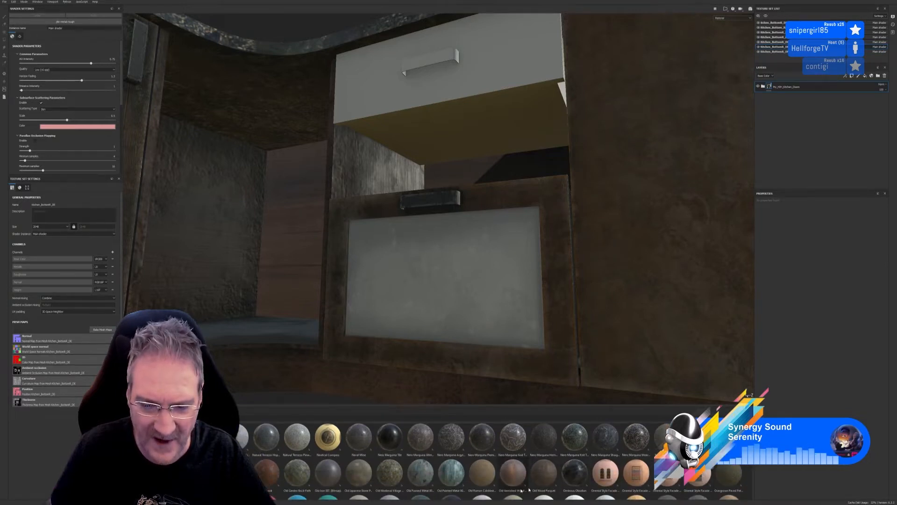
Apply the Old Varnished Wood material to the lower corner drawer, limited to its inset panel by a green ID colour selection mask
mouse_move(513, 481)
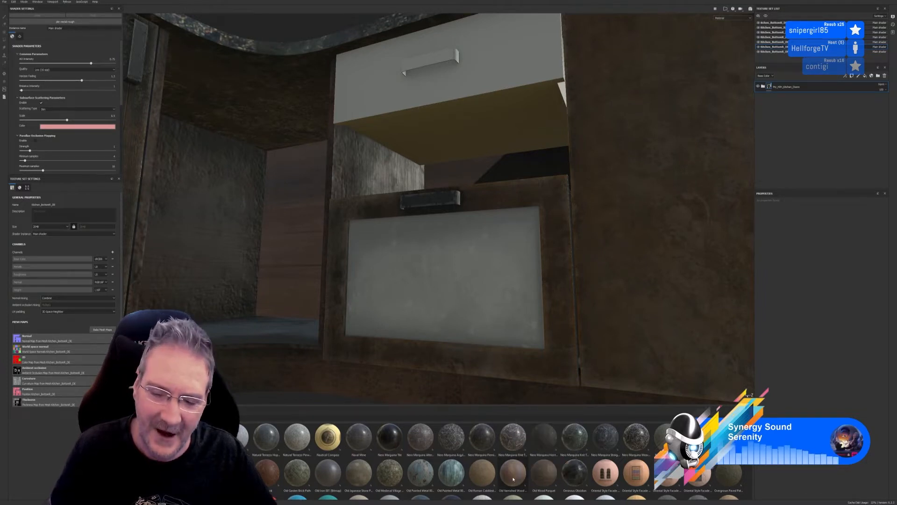
left_click_drag(513, 480, 475, 308)
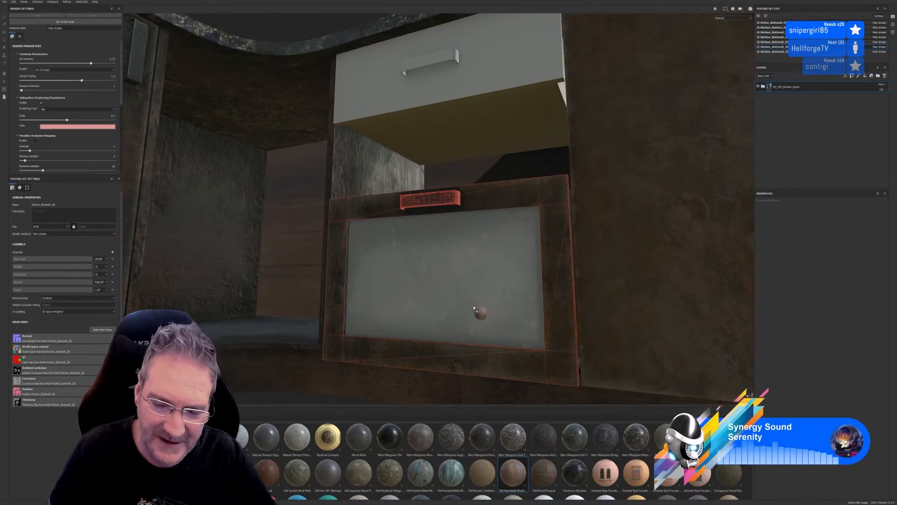
left_click_drag(474, 306, 475, 303)
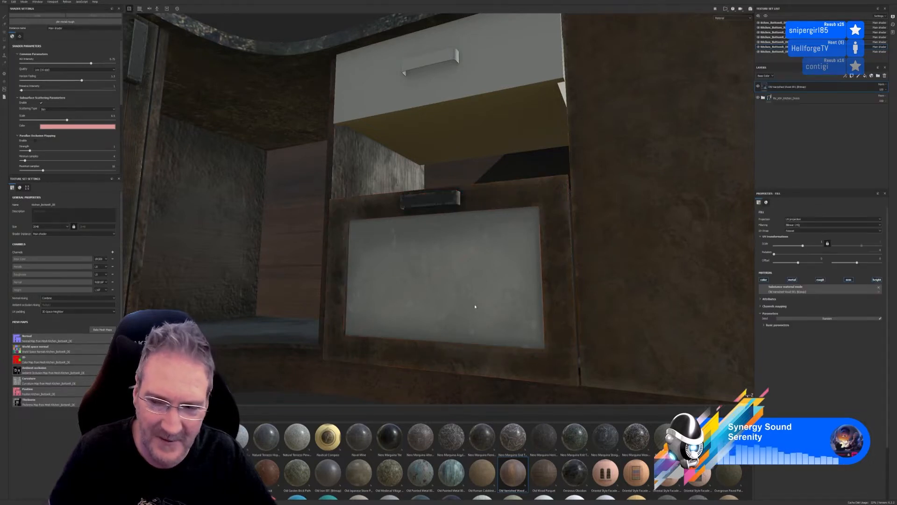
right_click(814, 87)
left_click(838, 106)
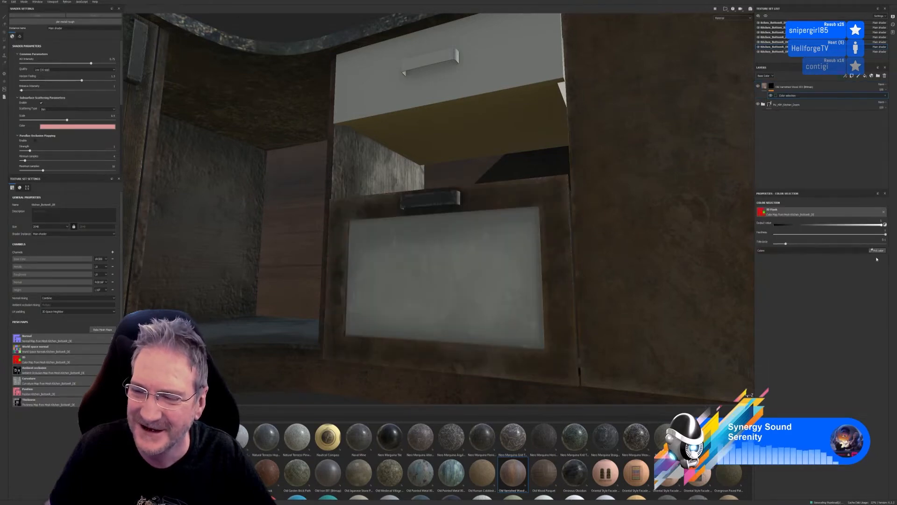
left_click(877, 250)
left_click(499, 261)
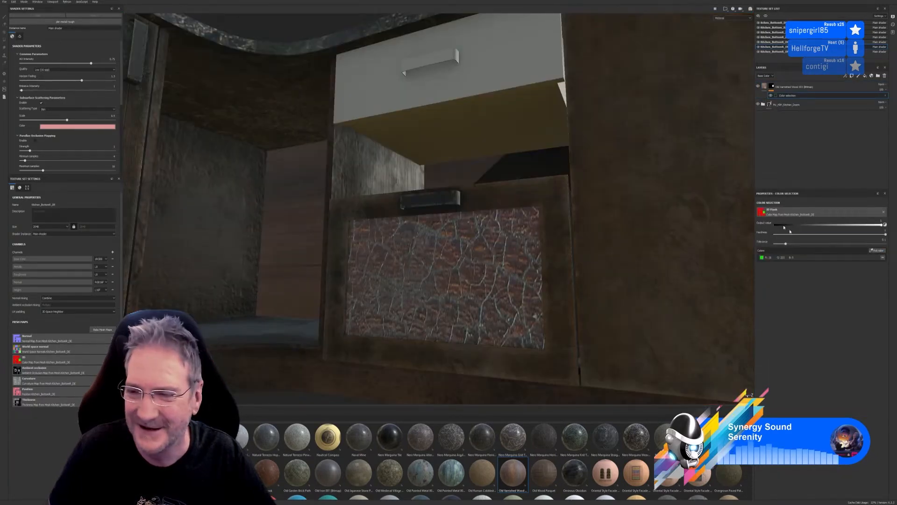
Increase the varnished wood fill's UV scale so its crack pattern becomes finer on the drawer's inset panel
left_click(765, 86)
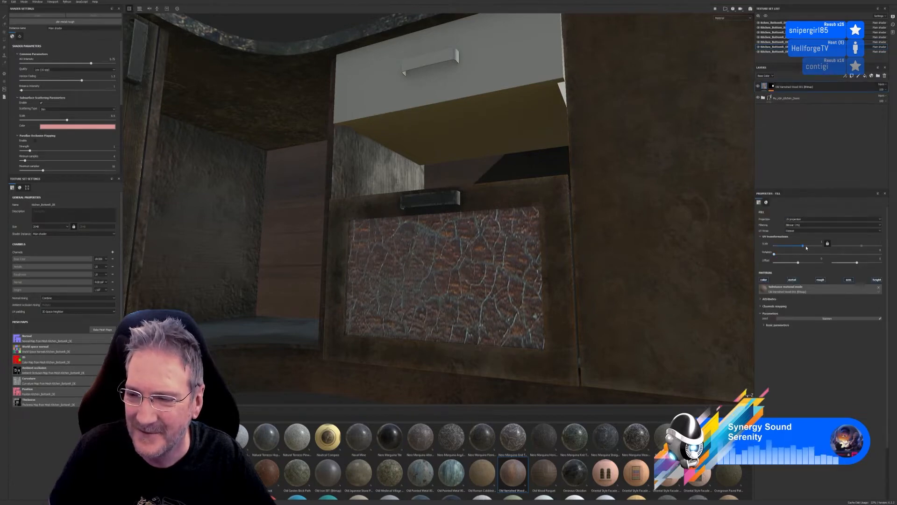
left_click_drag(801, 246, 806, 245)
right_click_drag(619, 278, 610, 295, "alt")
left_click_drag(611, 294, 585, 325, "alt")
right_click_drag(586, 325, 600, 269, "alt")
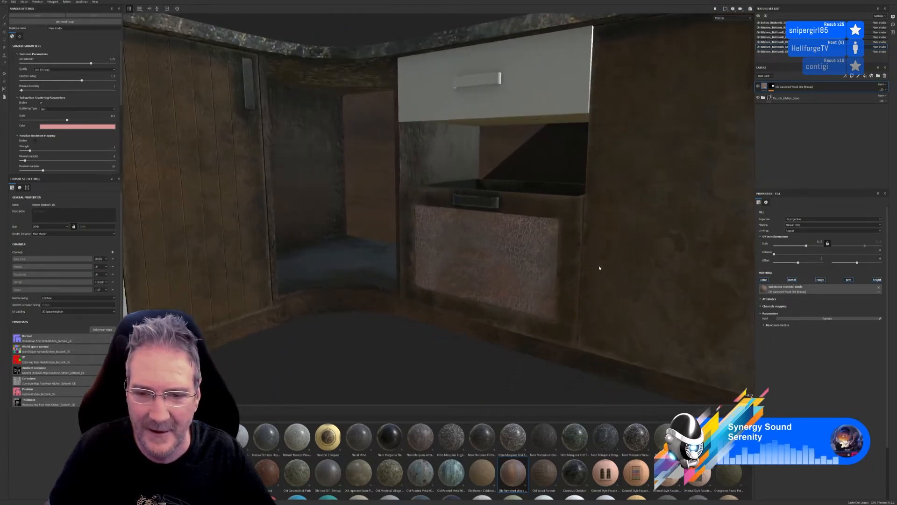
Duplicate the varnished wood layer and slightly lower the copy's Luminosity in its basic parameters
right_click(770, 87)
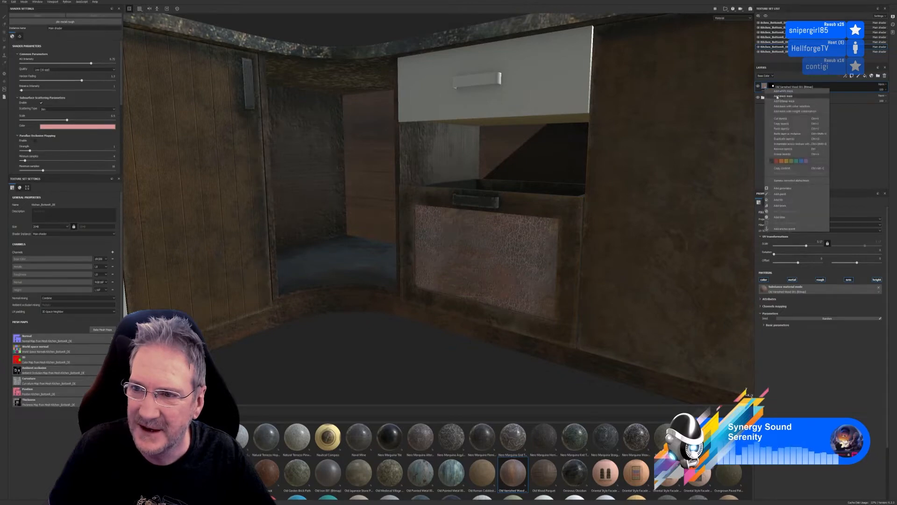
left_click(782, 128)
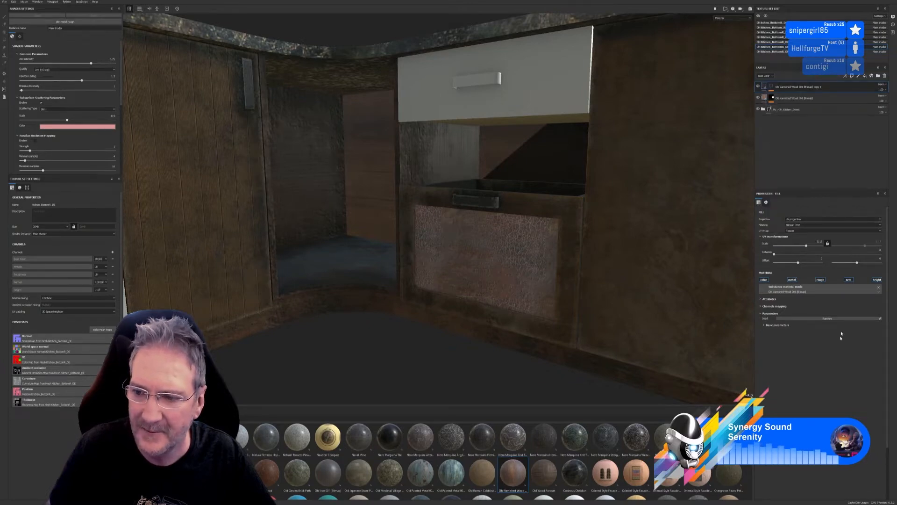
left_click(765, 326)
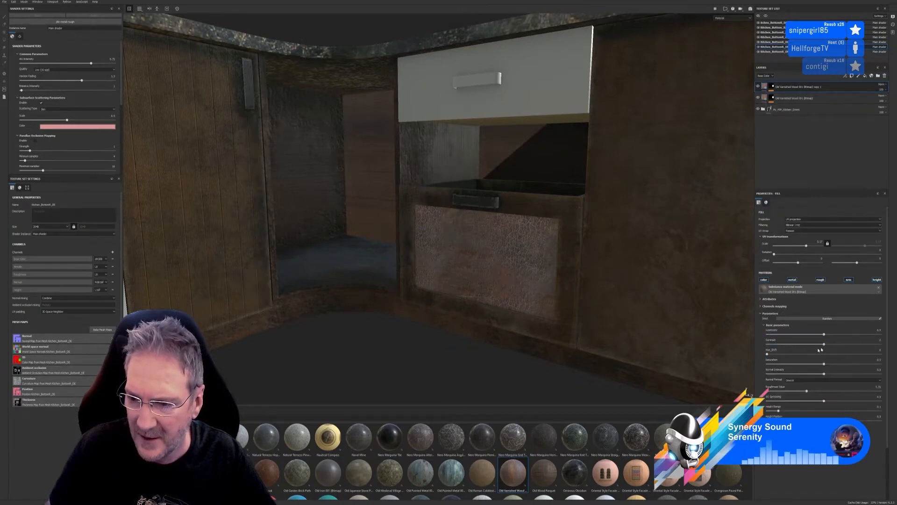
left_click_drag(825, 336, 821, 337)
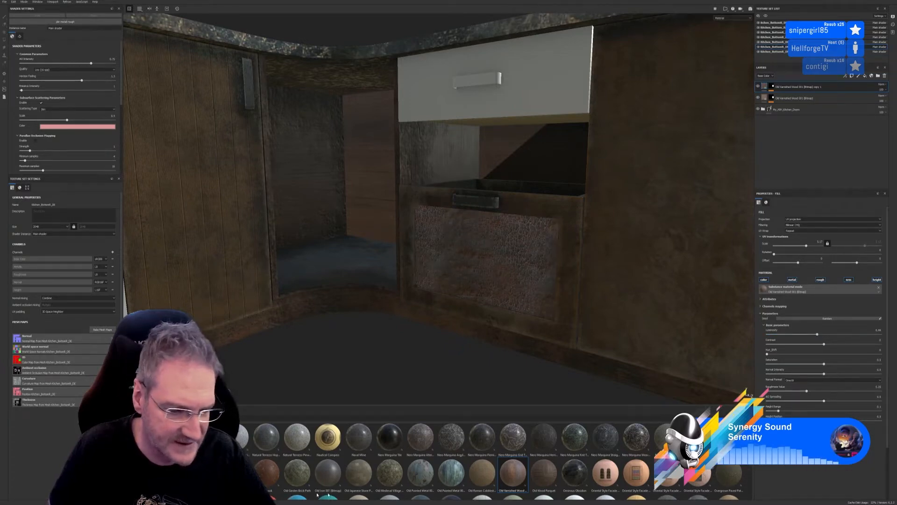
Add the Surface Worn smart mask to the darker wood copy and raise its Mask Editor's Global Balance to about 0.6
left_click(139, 488)
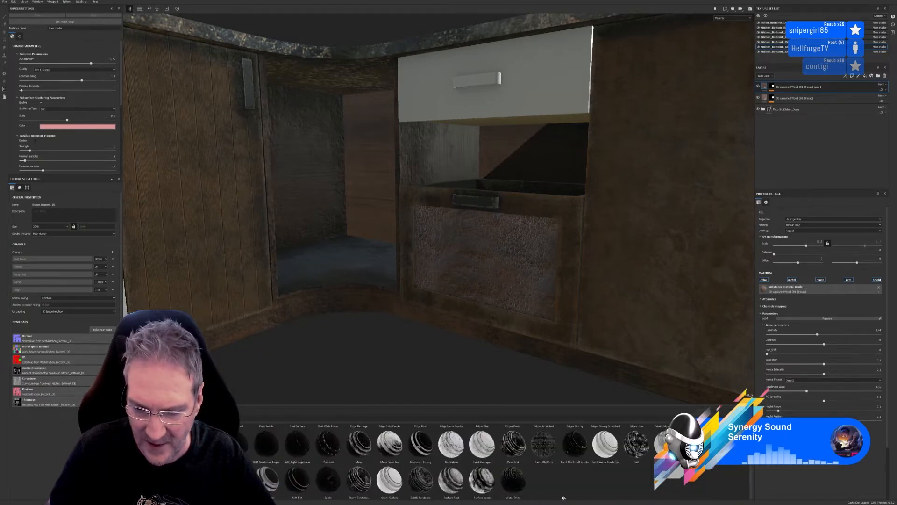
left_click_drag(482, 481, 805, 87)
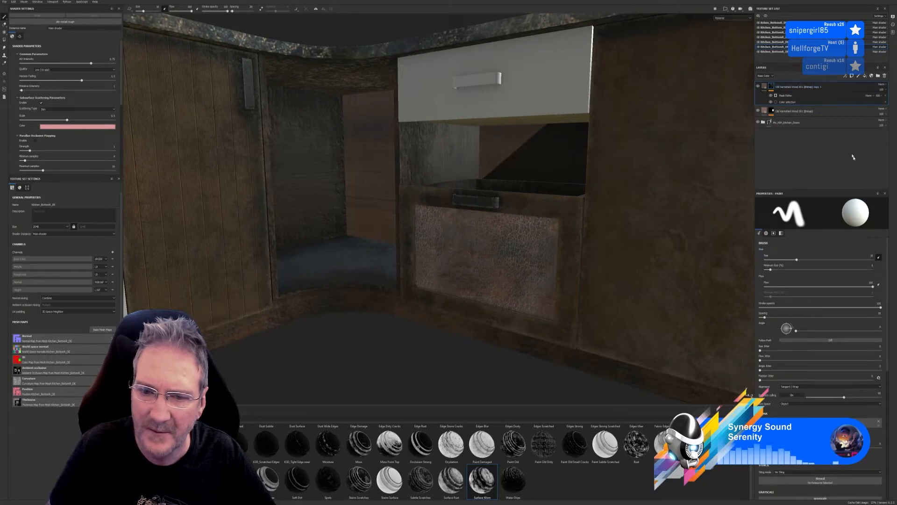
left_click(795, 95)
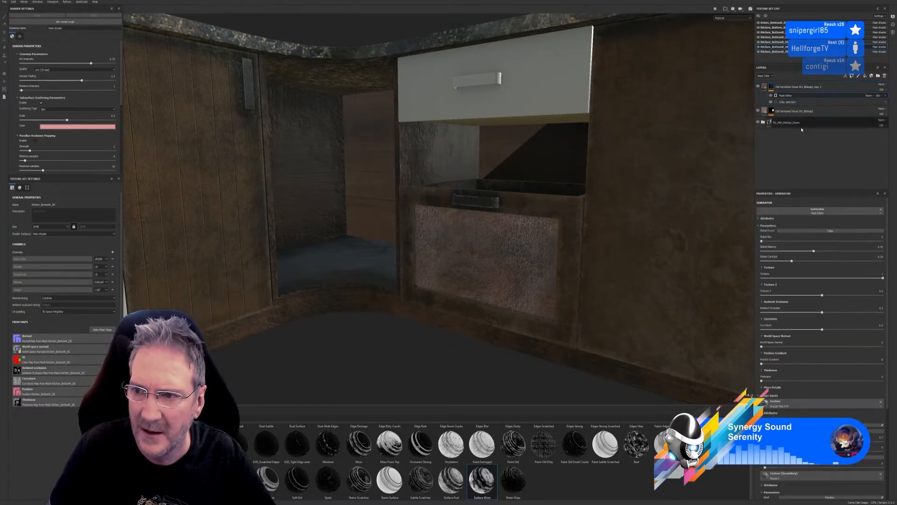
left_click_drag(814, 252, 836, 253)
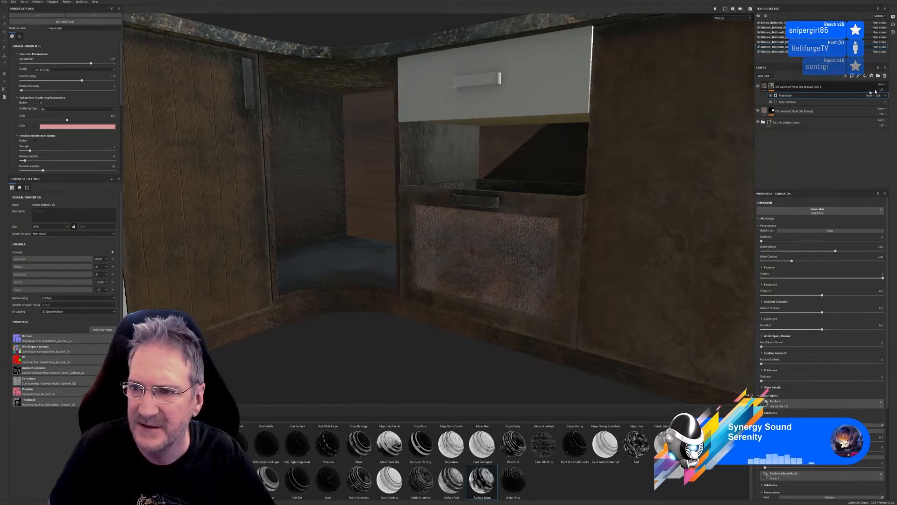
Group the original varnished wood layer and its darker copy into one folder
left_click(800, 87)
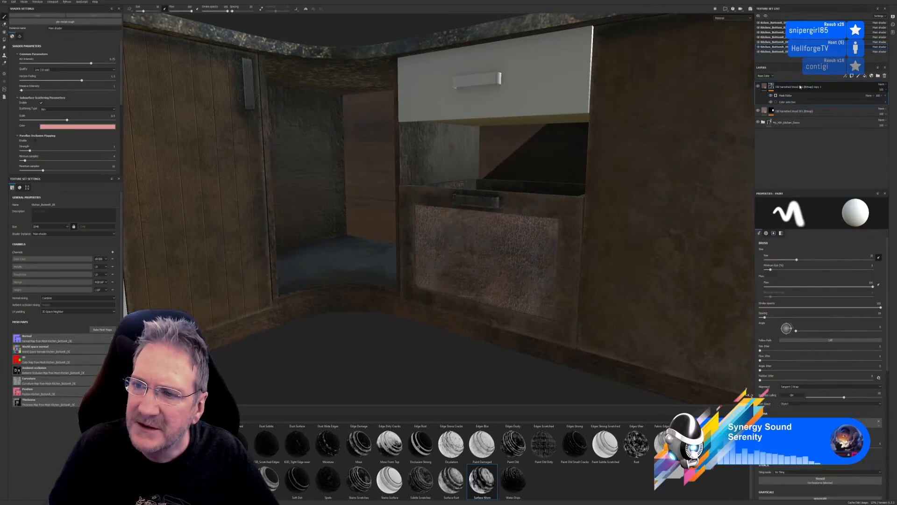
left_click(793, 110)
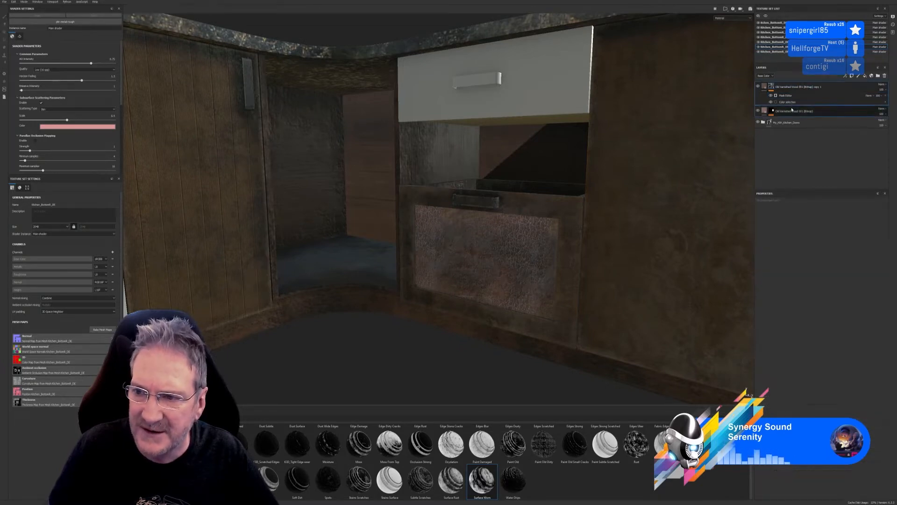
left_click(799, 89)
right_click(799, 89)
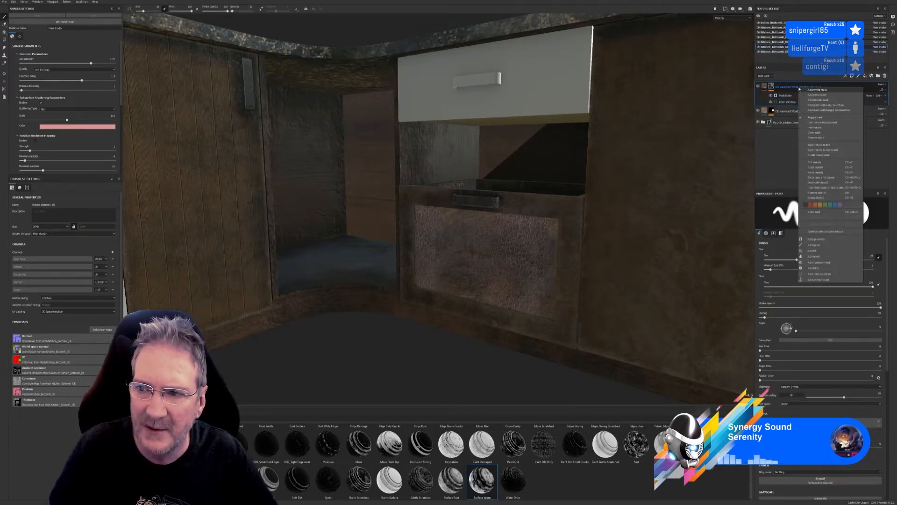
left_click(792, 90)
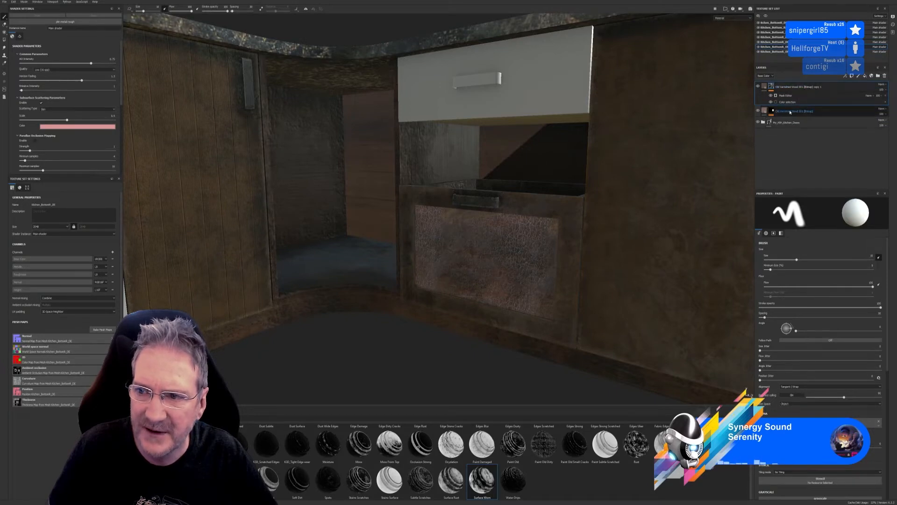
right_click(790, 111)
left_click(808, 149)
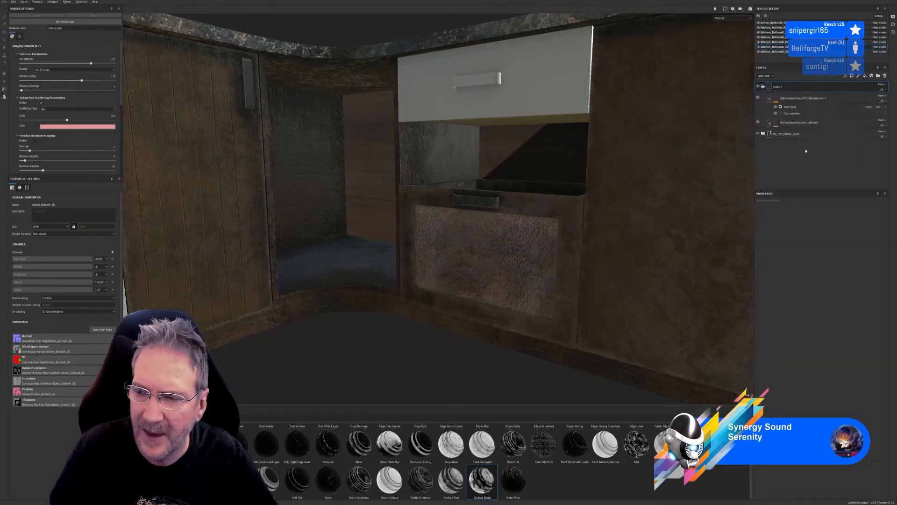
Mask the new folder with a colour selection of the green ID so it covers only the drawer's inset panel
right_click(799, 89)
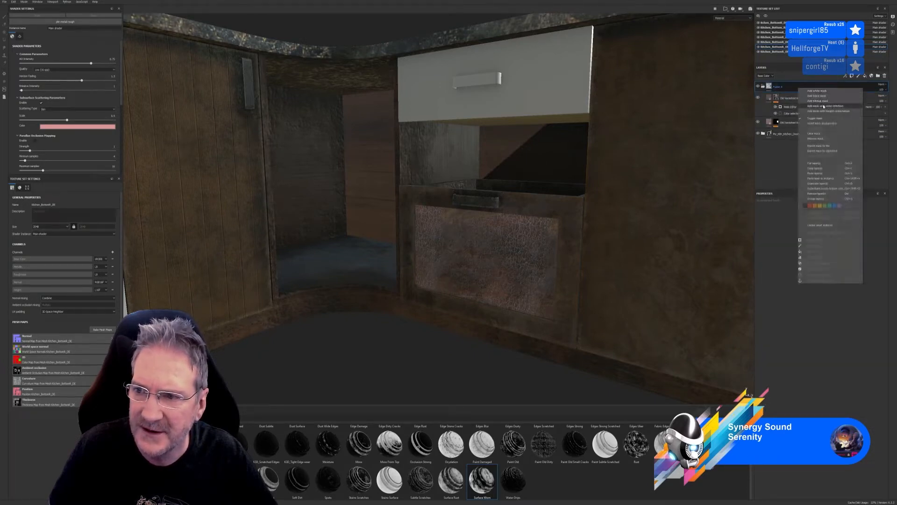
left_click(824, 106)
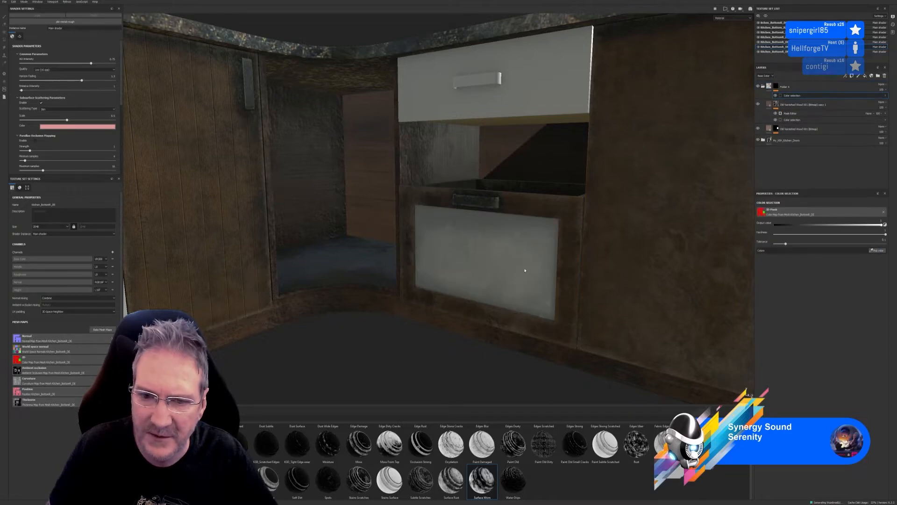
left_click(877, 250)
left_click(519, 250)
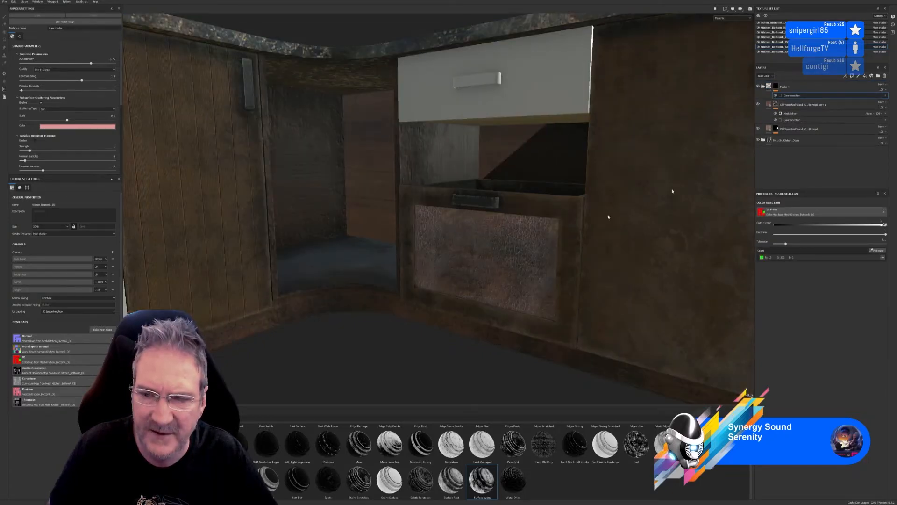
Try different Global Balance, Global Contrast, texture, Ambient Occlusion, Curvature and World Space Normal amounts in the darker wood copy's Mask Editor
left_click(790, 114)
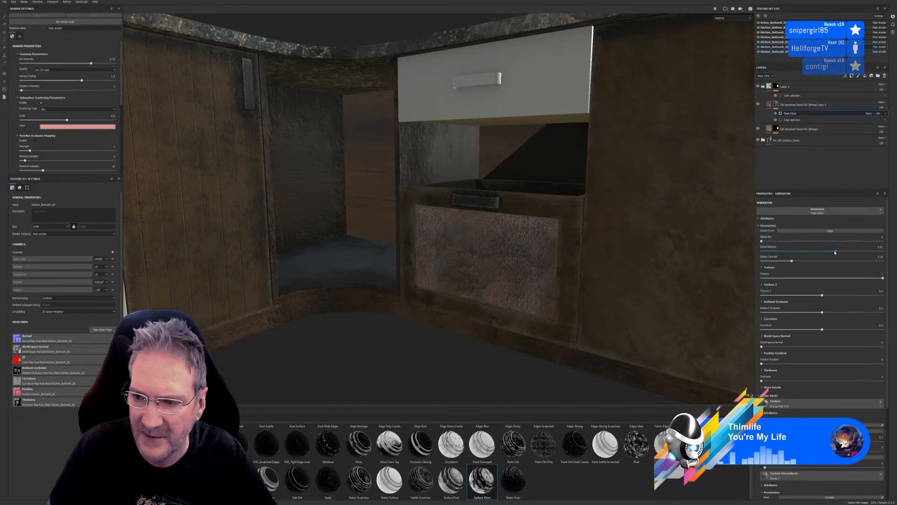
mouse_move(836, 252)
left_mouse_down()
mouse_move(879, 252)
mouse_move(861, 251)
left_mouse_up()
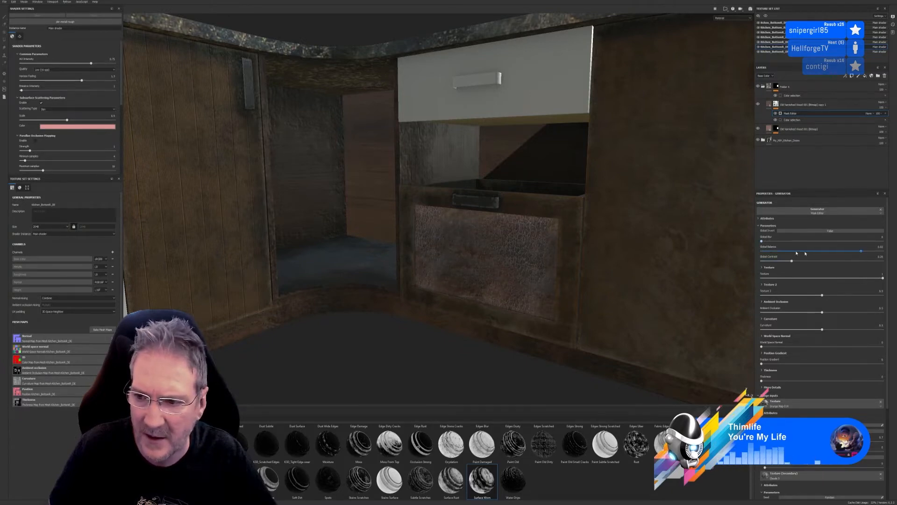
left_click_drag(792, 261, 763, 261)
left_click_drag(861, 252, 837, 341)
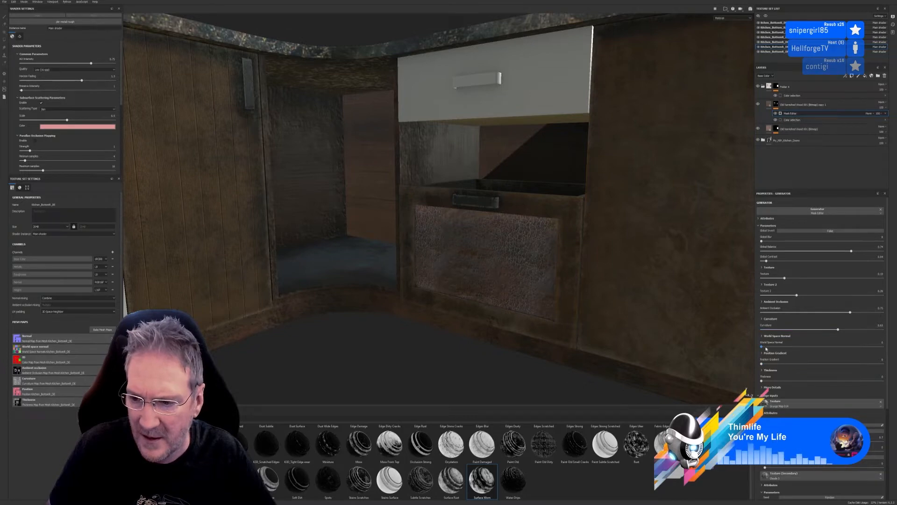
left_click_drag(761, 346, 782, 346)
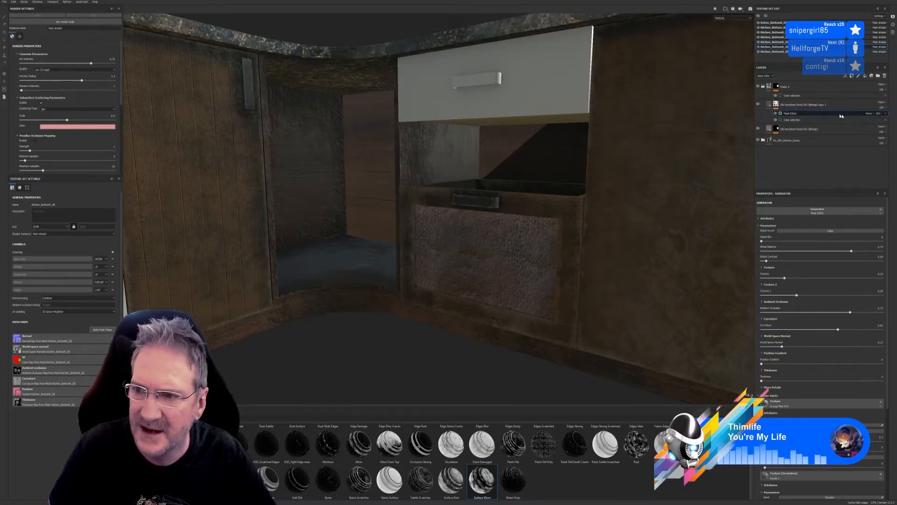
Remove the Mask Editor, the colour selection and the mask from the darker wood copy, and compare the panel with that layer hidden and shown
key("Delete")
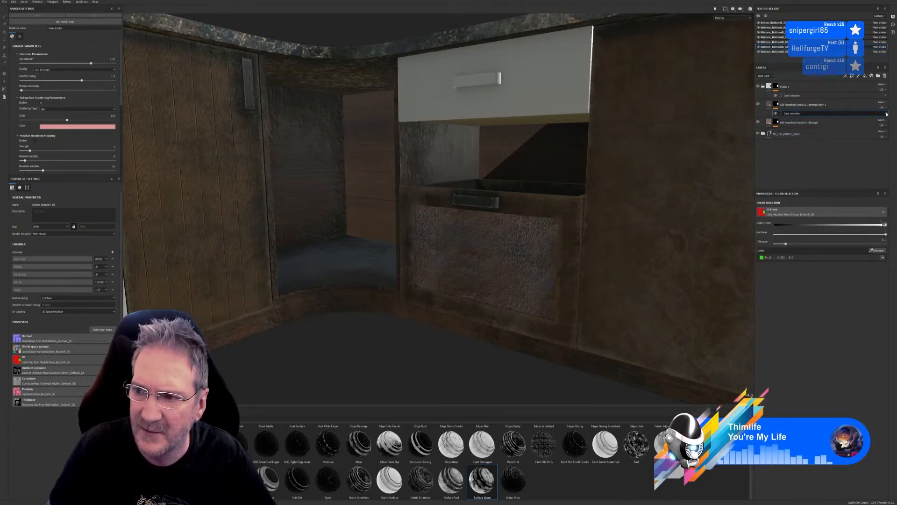
key("Delete")
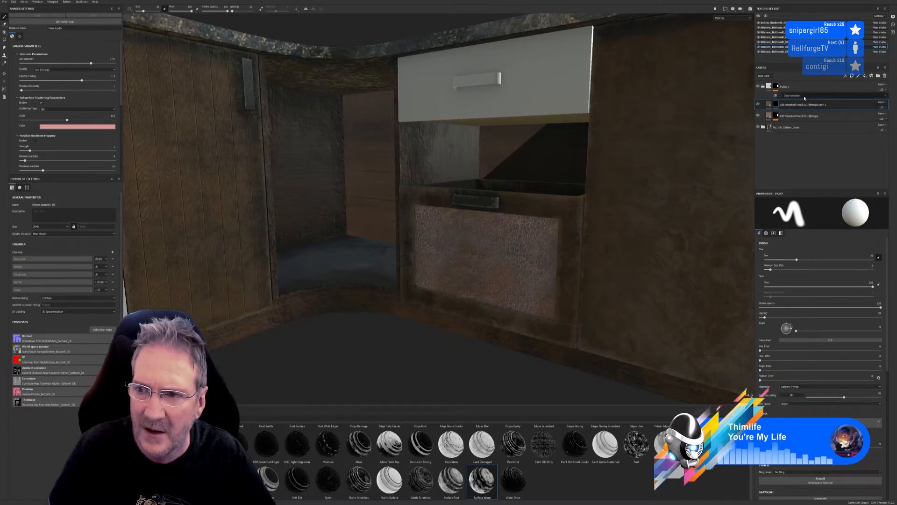
right_click(776, 104)
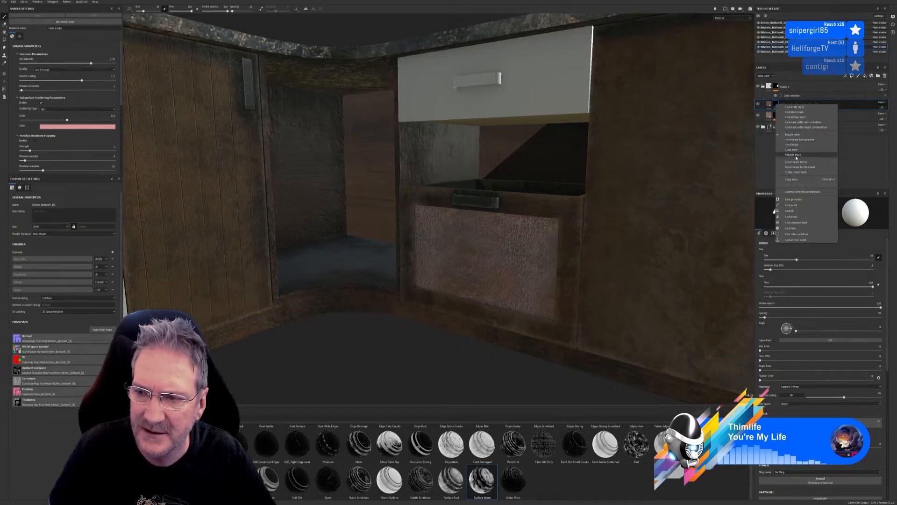
left_click(801, 141)
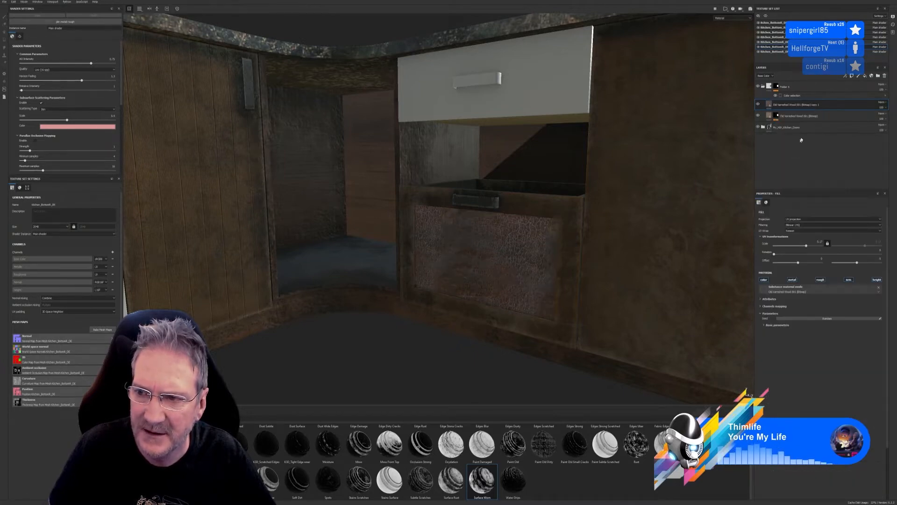
left_click(758, 104)
left_click(758, 105)
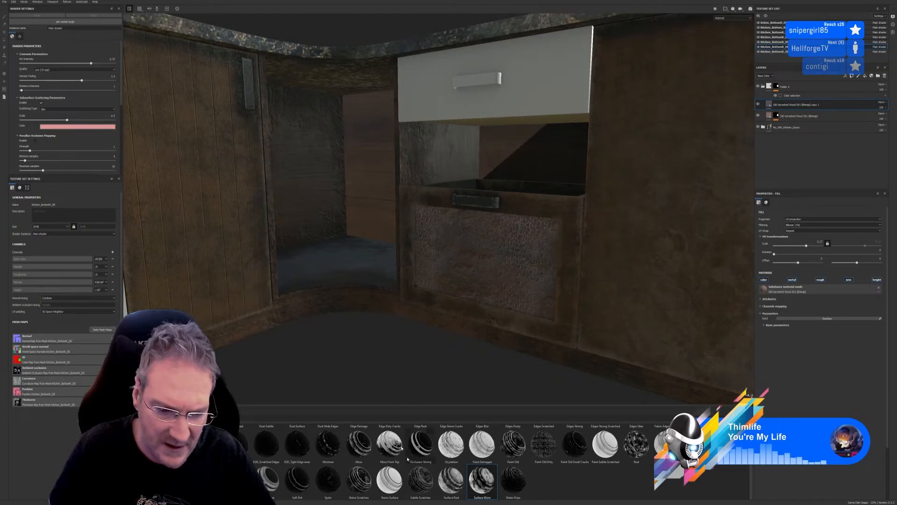
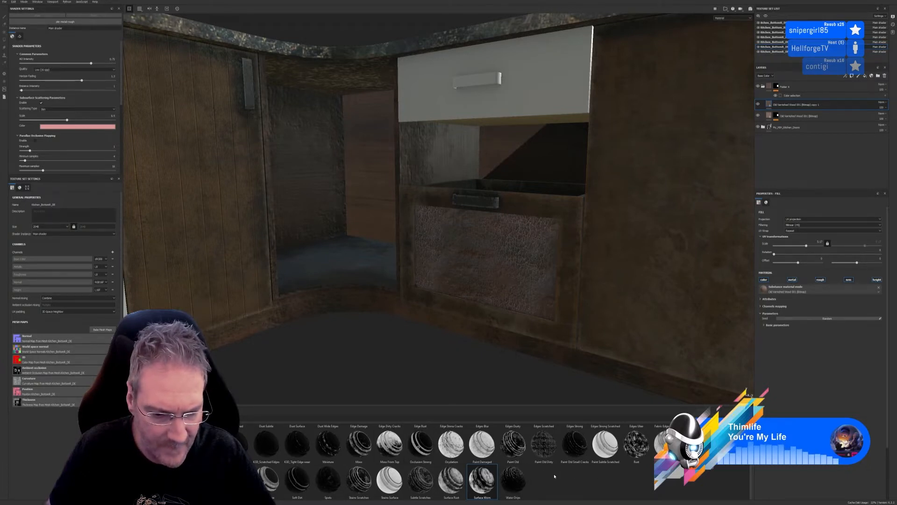
Add the Stains Scratches smart mask to the darker wood copy and raise its Global Balance to about 0.9
left_click_drag(359, 482, 813, 101)
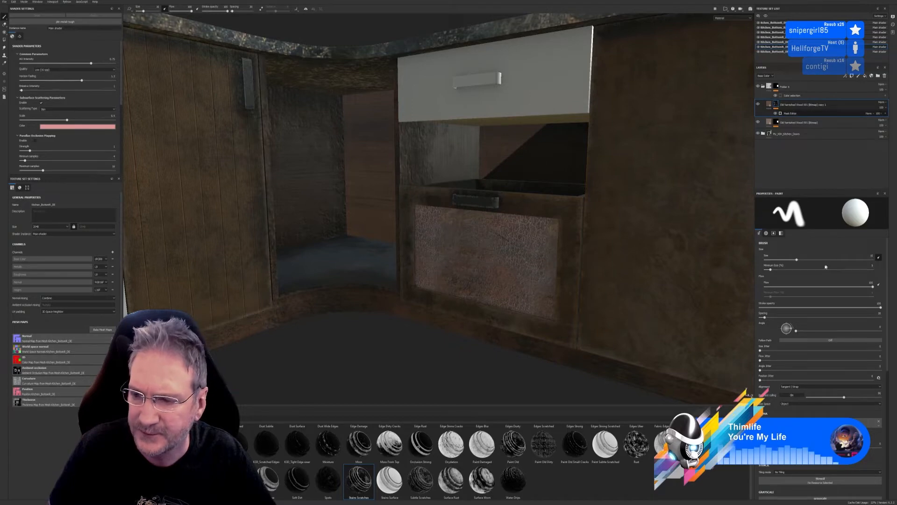
left_click_drag(818, 252, 866, 252)
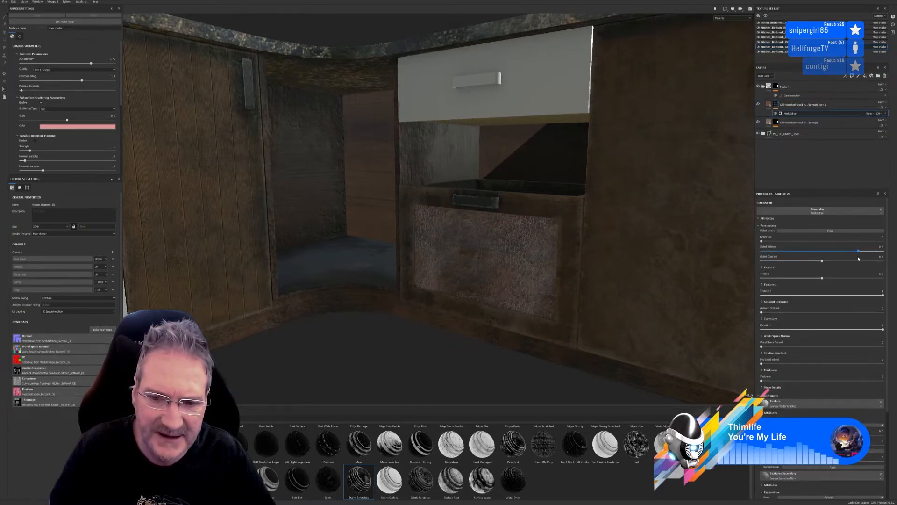
left_click_drag(868, 257, 866, 258)
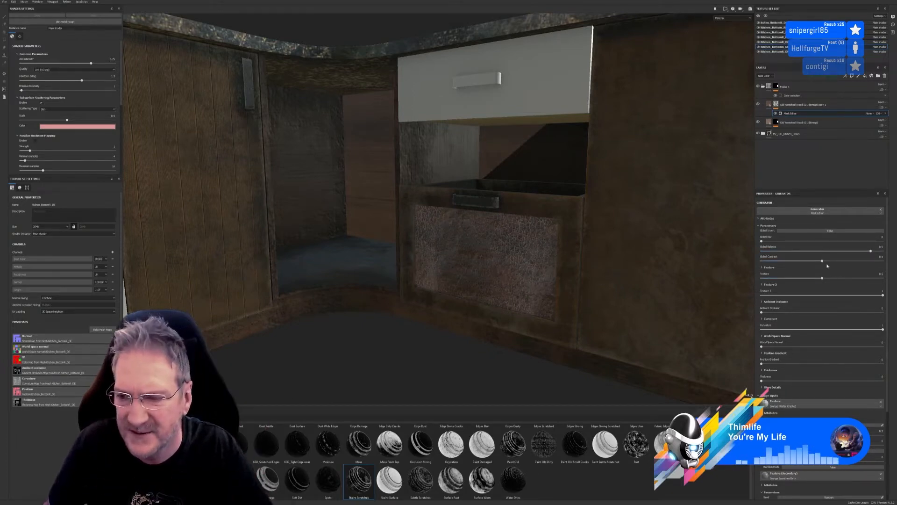
Rebalance the scratch mask with lower Texture, Texture 2 and Curvature, Ambient Occlusion about 0.55 and World Space Normal about 0.84
left_click_drag(823, 261, 805, 287)
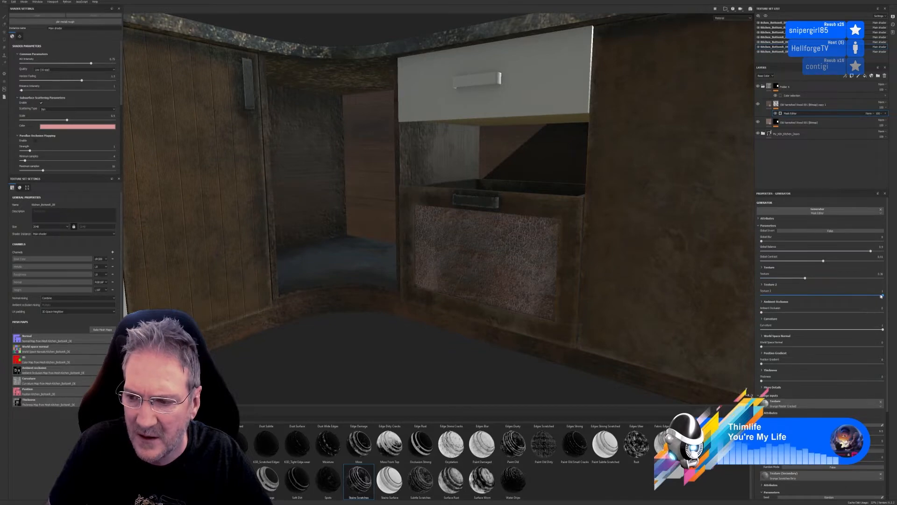
left_click_drag(882, 296, 837, 307)
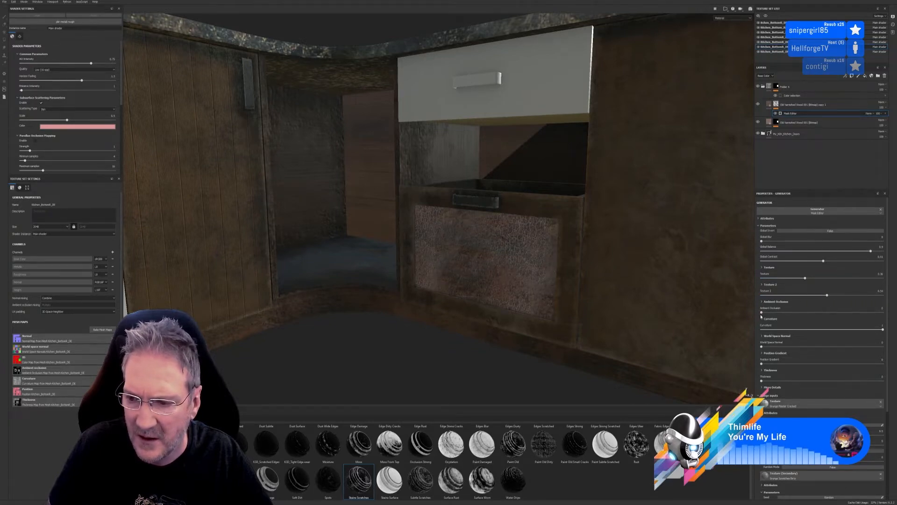
left_click_drag(762, 312, 828, 312)
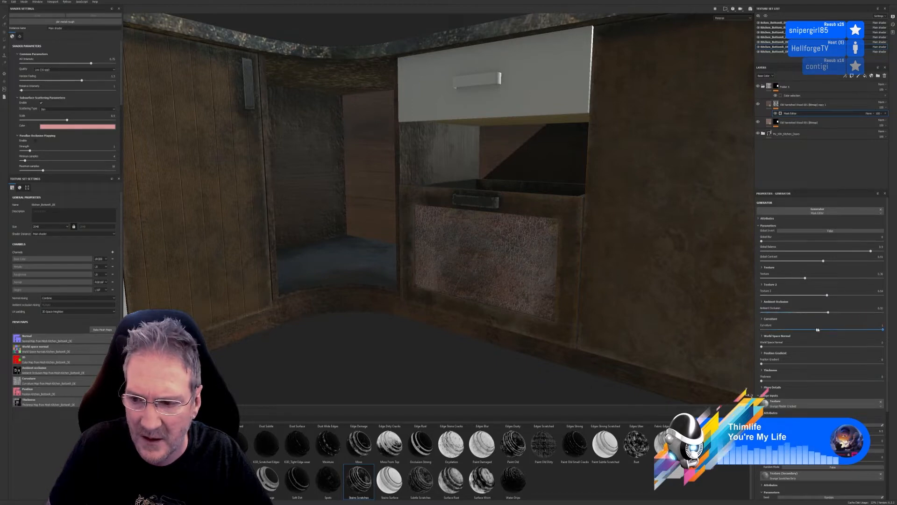
left_click_drag(882, 330, 812, 330)
left_click_drag(761, 348, 864, 345)
Browse the smart materials and place the Gold_03 material above the wood layers inside the masked folder
scroll(505, 279, "down", 5)
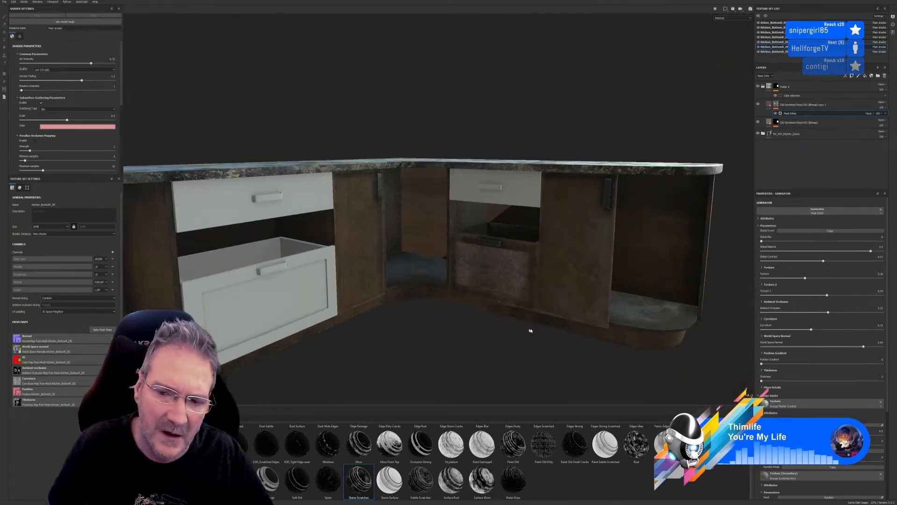
left_click_drag(530, 330, 538, 360, "alt")
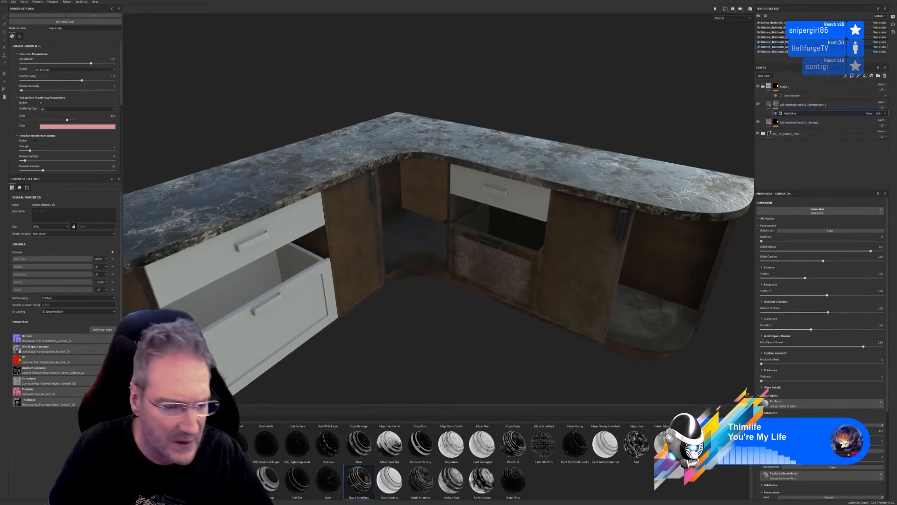
left_click(138, 474)
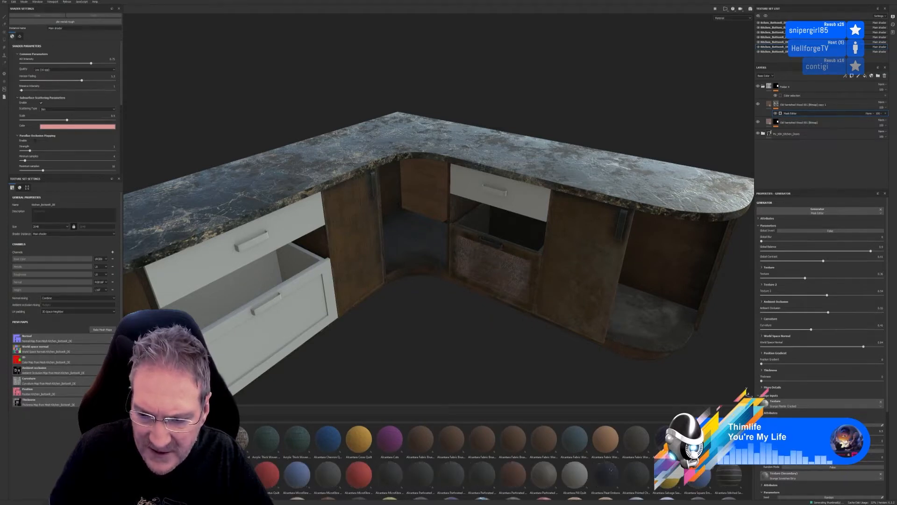
scroll(467, 463, "down", 1)
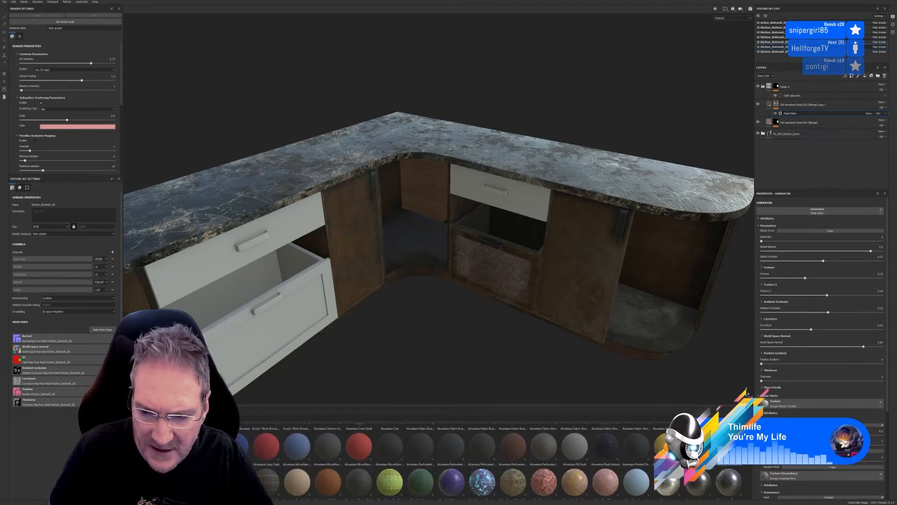
scroll(467, 463, "up", 1)
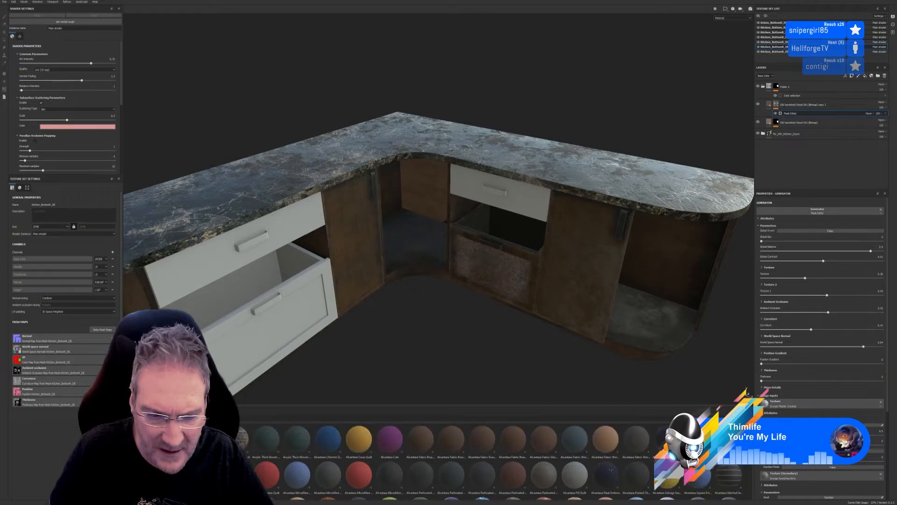
scroll(467, 463, "down", 3)
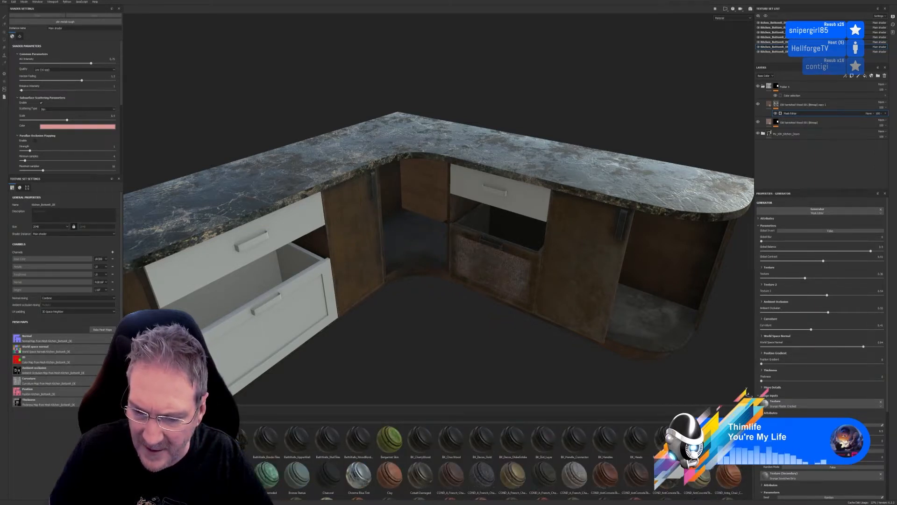
scroll(467, 463, "down", 3)
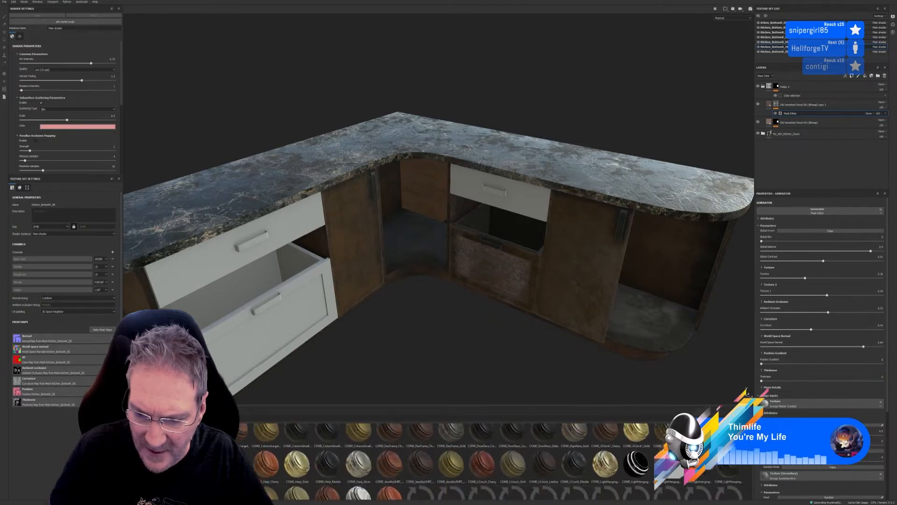
scroll(468, 462, "down", 1)
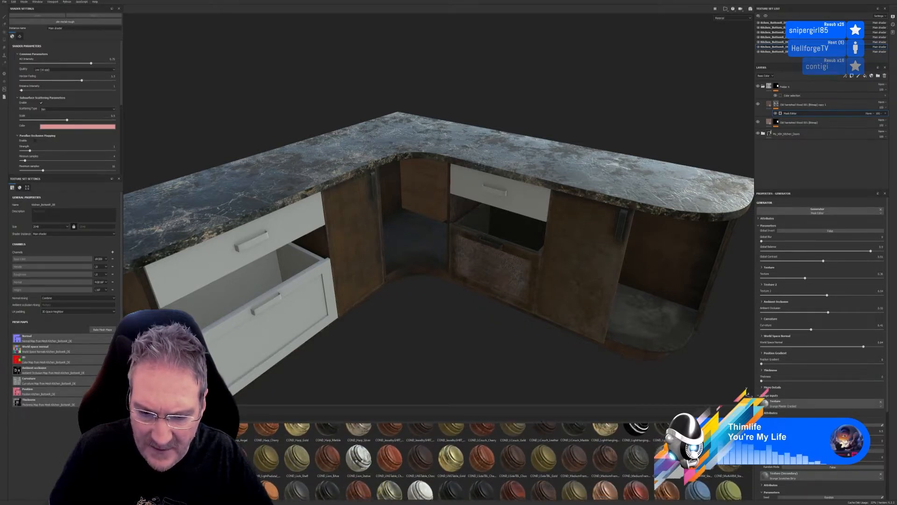
scroll(468, 463, "down", 1)
scroll(468, 463, "down", 3)
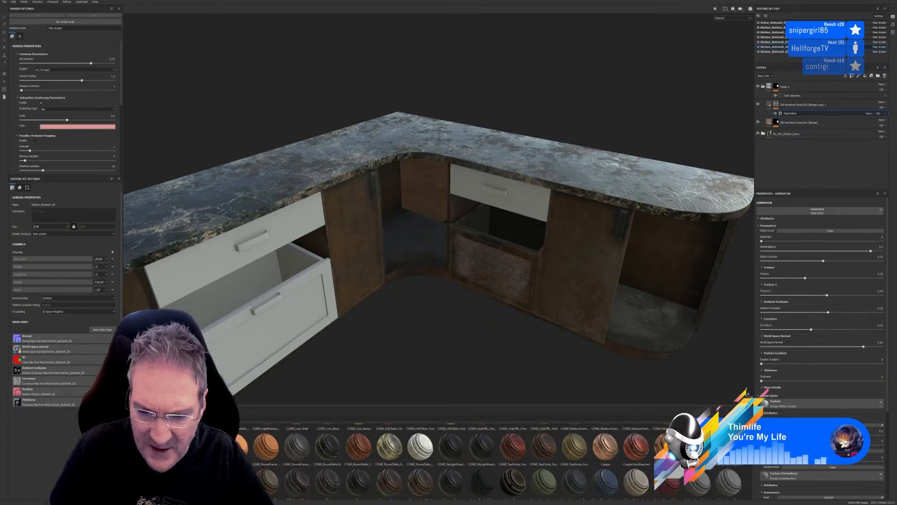
scroll(467, 463, "down", 3)
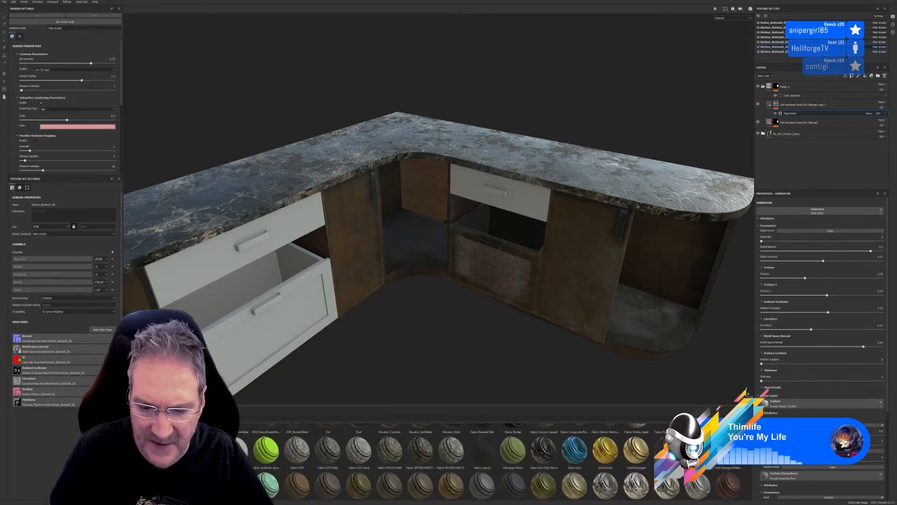
scroll(467, 463, "down", 1)
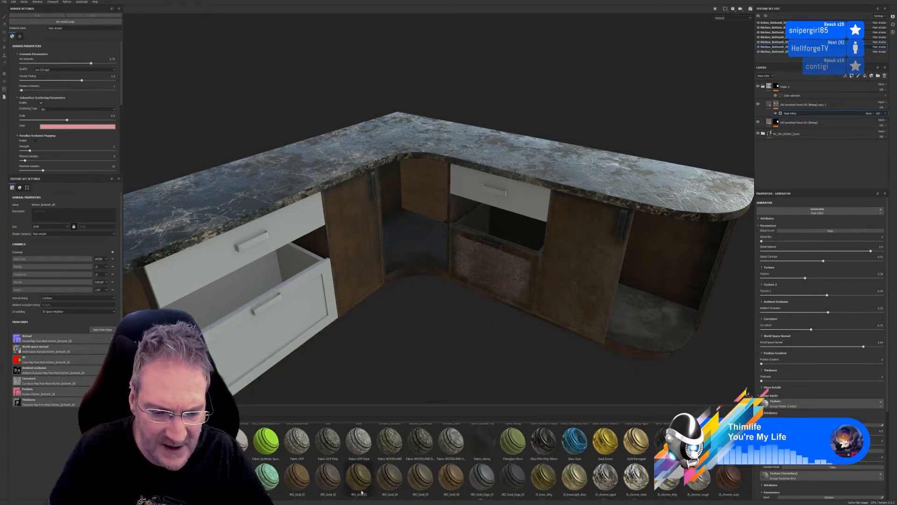
mouse_move(360, 487)
left_mouse_down()
mouse_move(475, 422)
mouse_move(503, 393)
mouse_move(655, 322)
mouse_move(801, 136)
mouse_move(803, 100)
left_mouse_up()
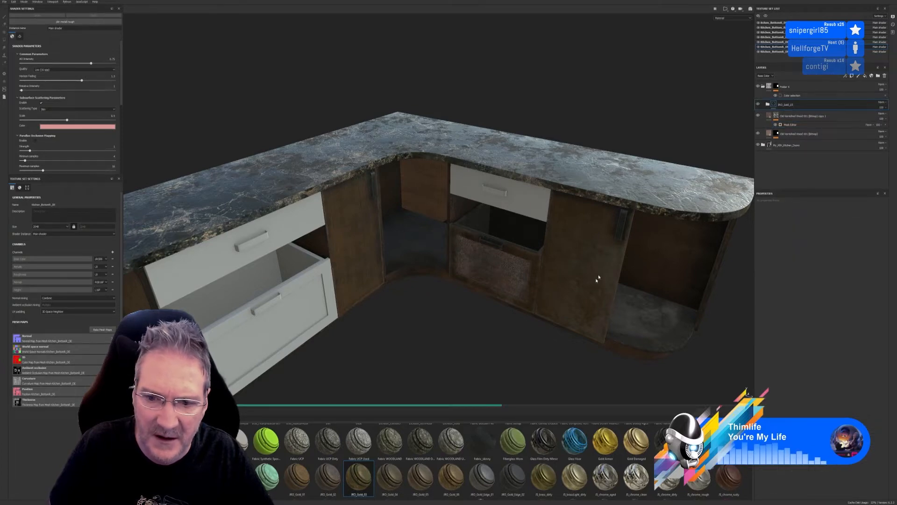
scroll(504, 282, "up", 5)
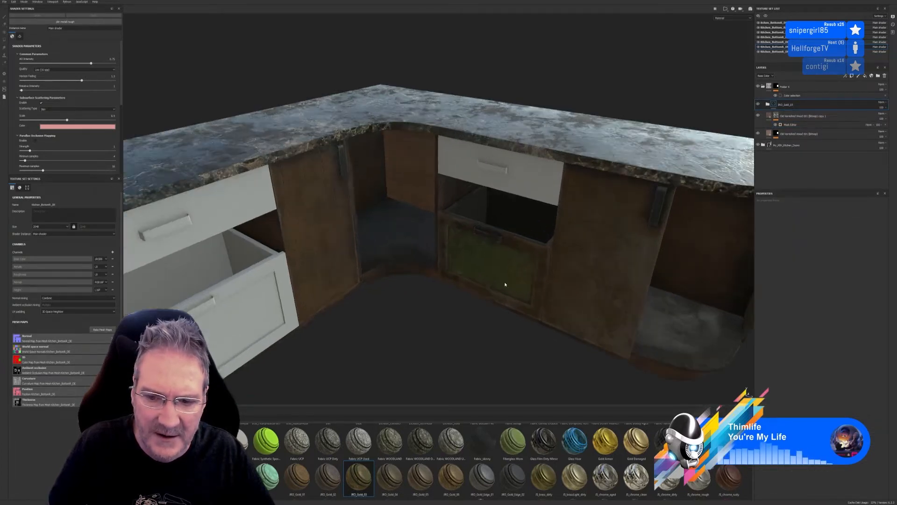
left_click_drag(574, 328, 573, 298, "alt")
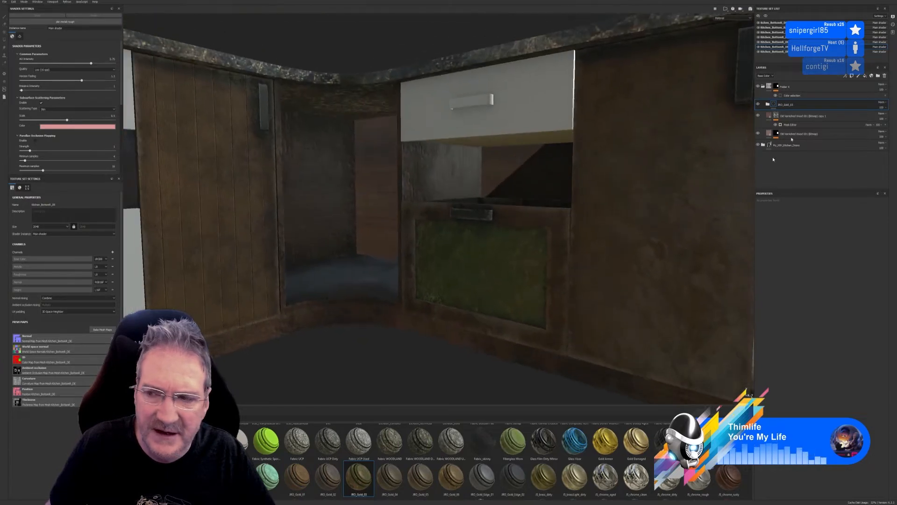
Try successive blending modes on the green mould folder and keep one giving the lower corner drawer front a cracked, reddish-grey finish
left_click(883, 103)
left_click(884, 108)
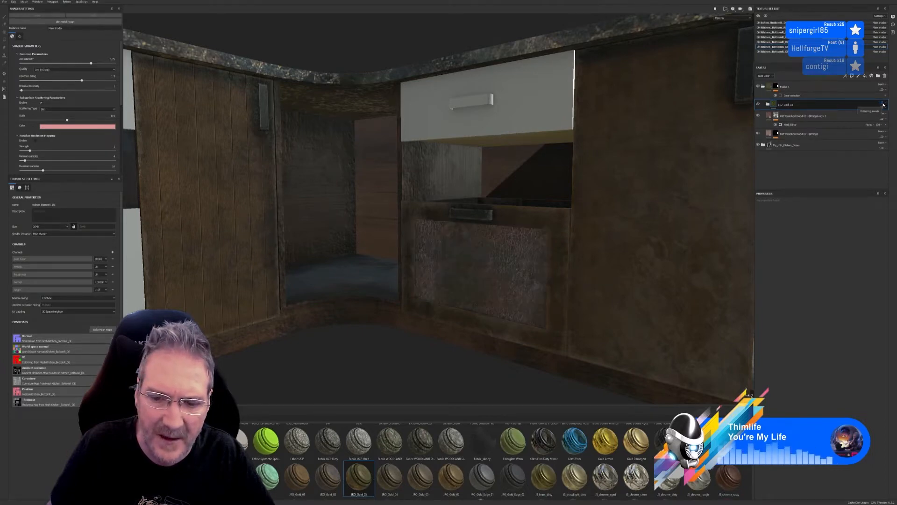
scroll(883, 105, "down", 1)
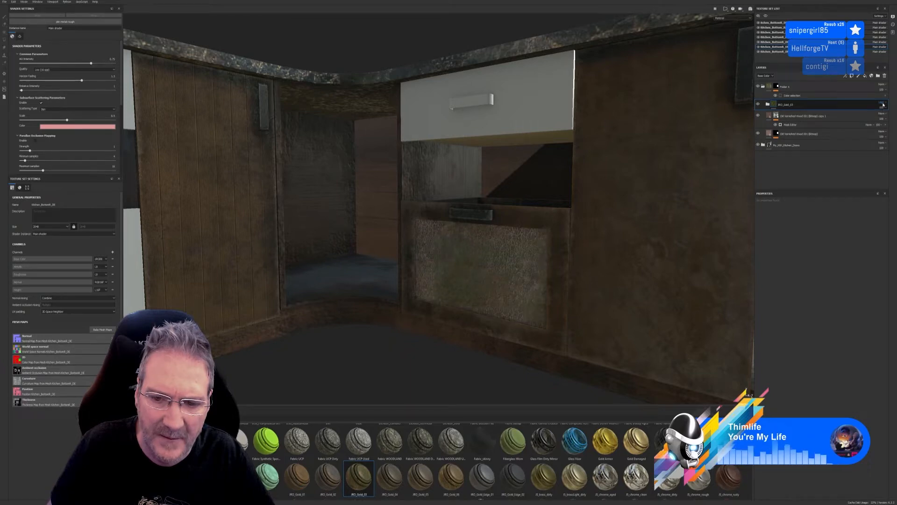
scroll(883, 105, "down", 2)
scroll(883, 105, "down", 2)
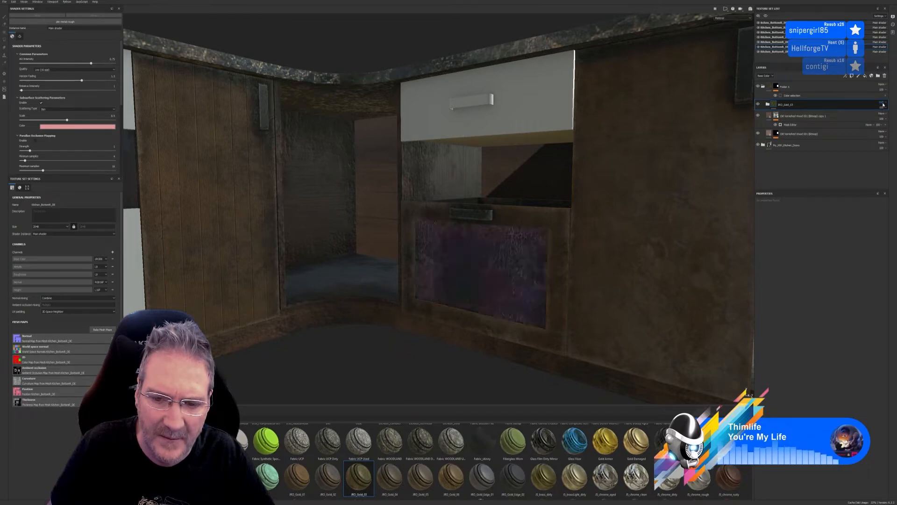
scroll(883, 105, "down", 1)
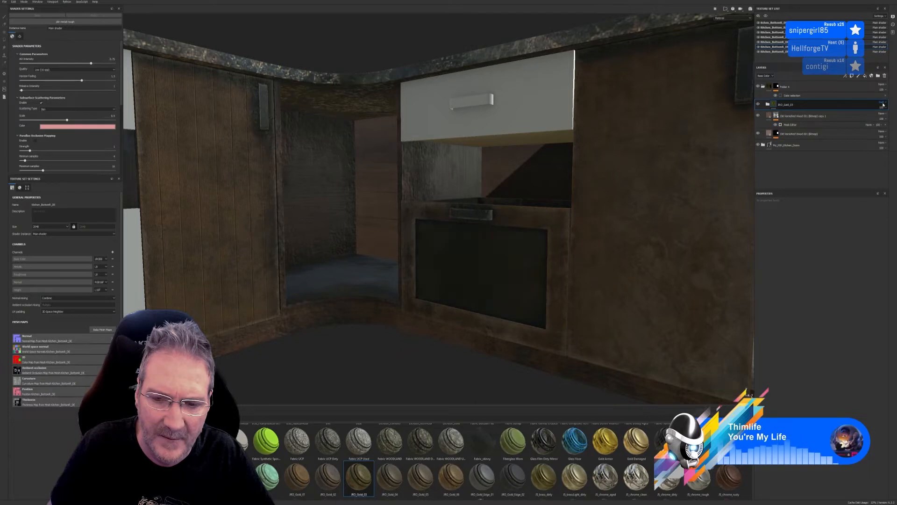
scroll(883, 105, "down", 1)
scroll(883, 104, "down", 1)
scroll(883, 105, "down", 1)
scroll(884, 105, "down", 1)
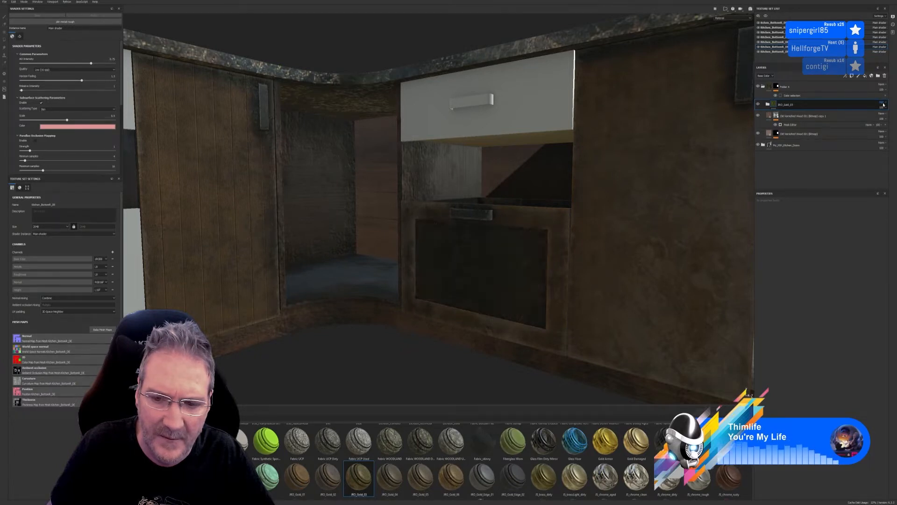
scroll(883, 105, "down", 1)
scroll(883, 105, "down", 1)
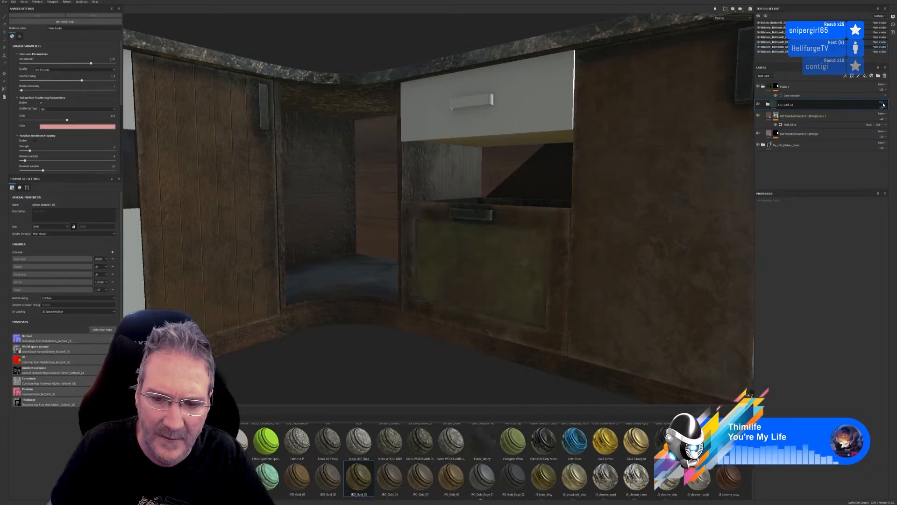
scroll(883, 105, "down", 1)
scroll(884, 105, "down", 1)
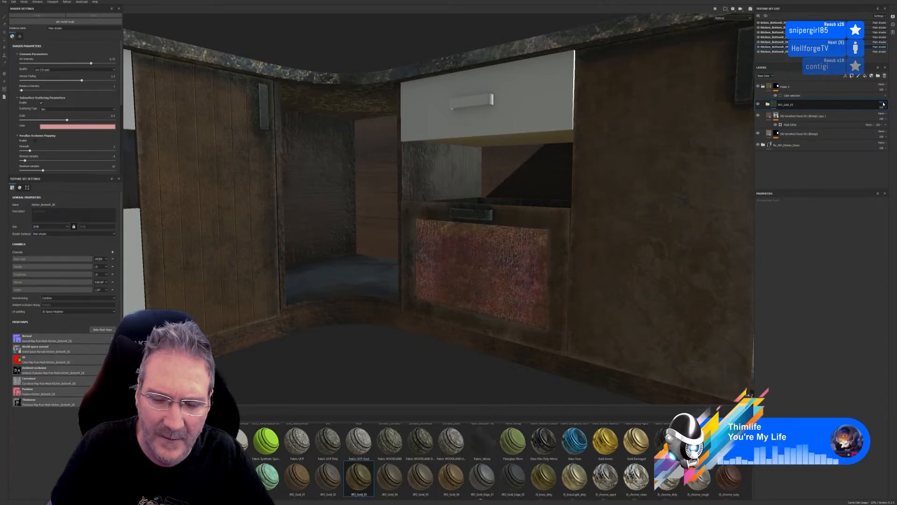
scroll(884, 105, "down", 4)
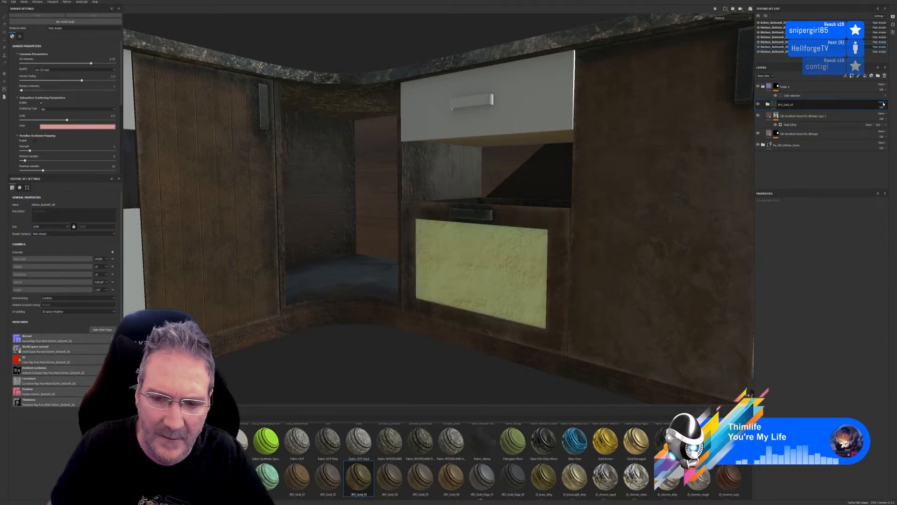
scroll(883, 105, "down", 4)
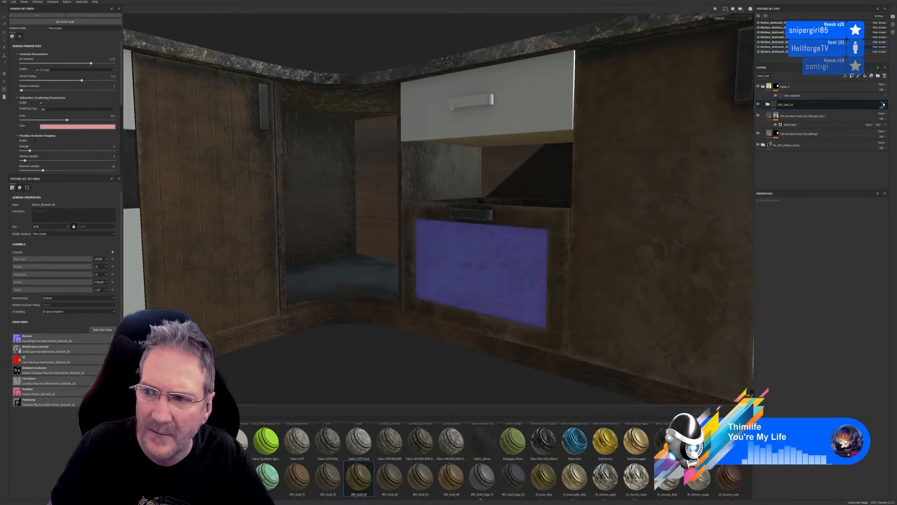
scroll(882, 104, "down", 3)
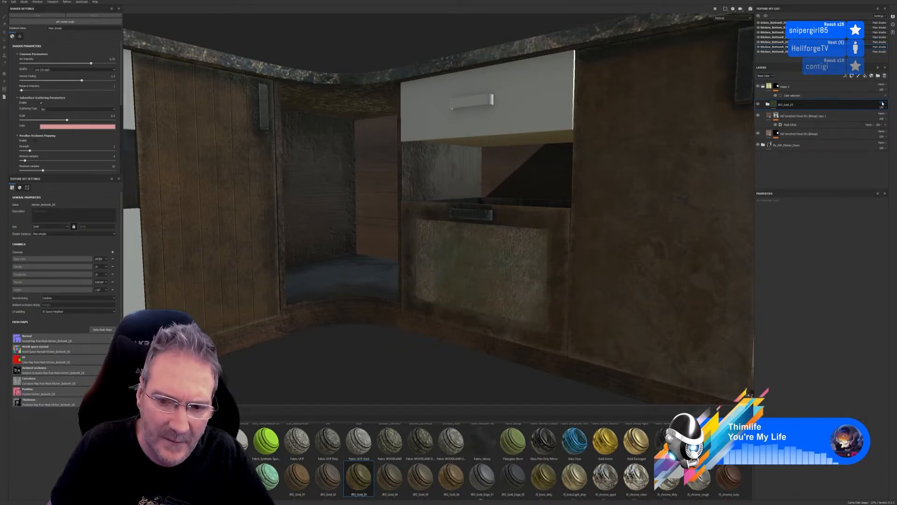
scroll(883, 103, "down", 3)
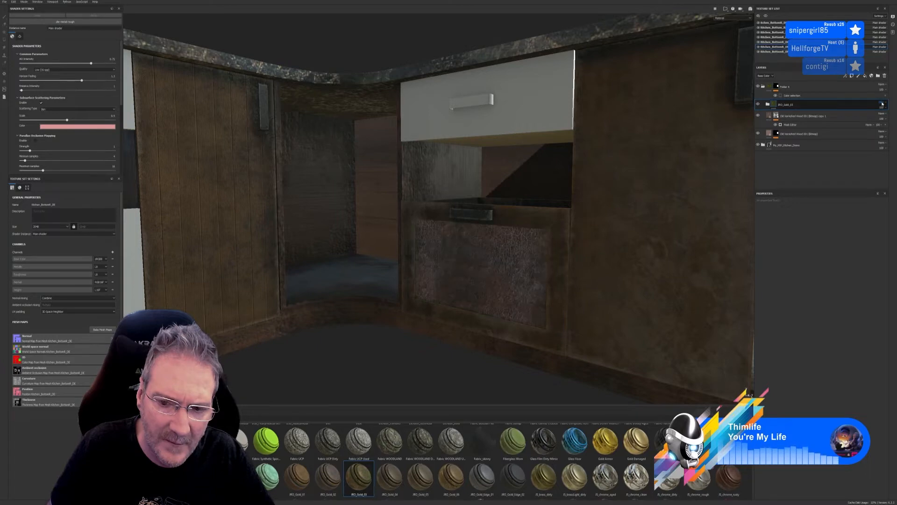
scroll(883, 105, "down", 3)
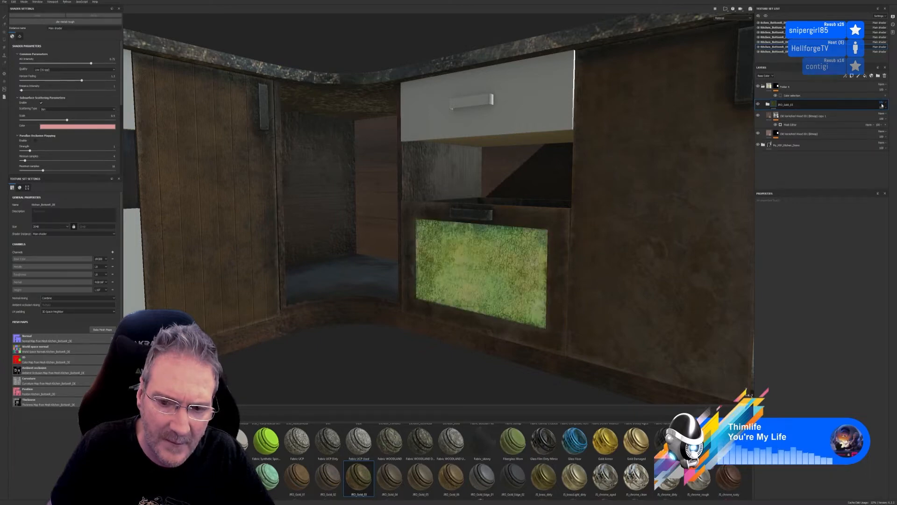
scroll(882, 105, "down", 3)
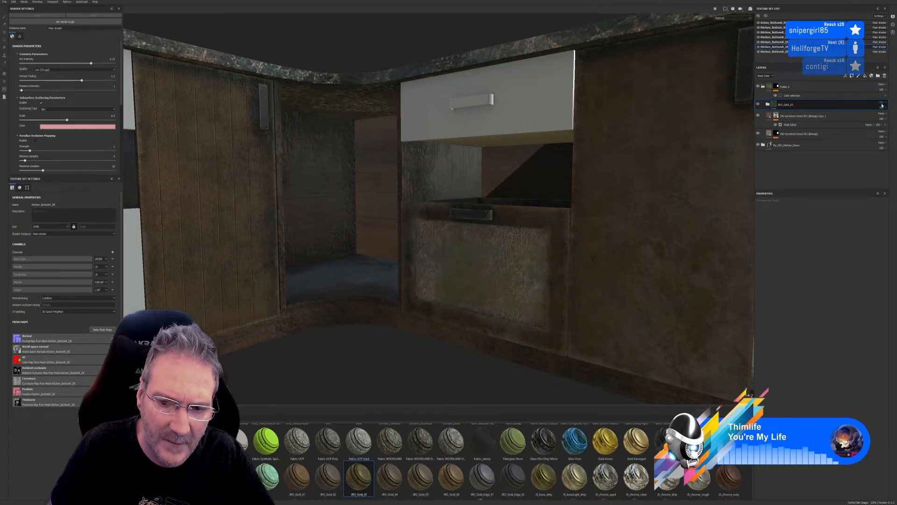
left_click_drag(492, 358, 550, 312, "alt")
scroll(470, 295, "up", 5)
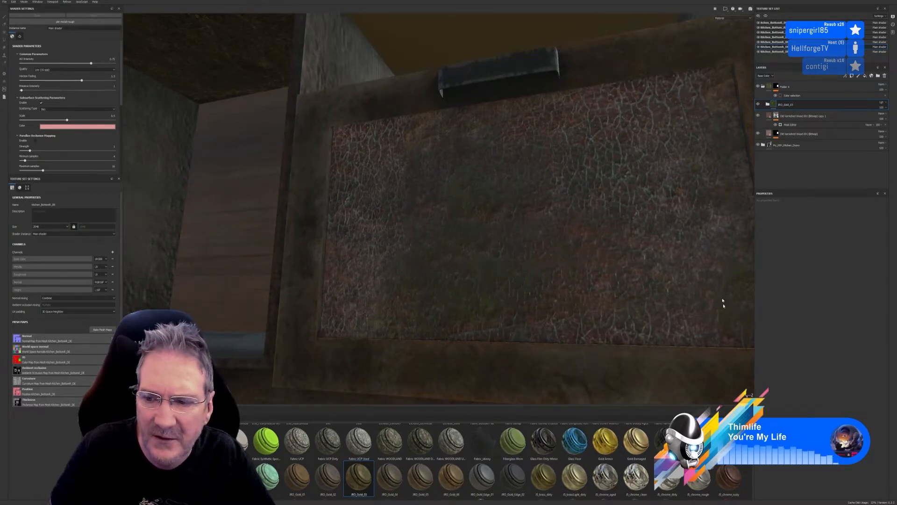
scroll(524, 264, "down", 4)
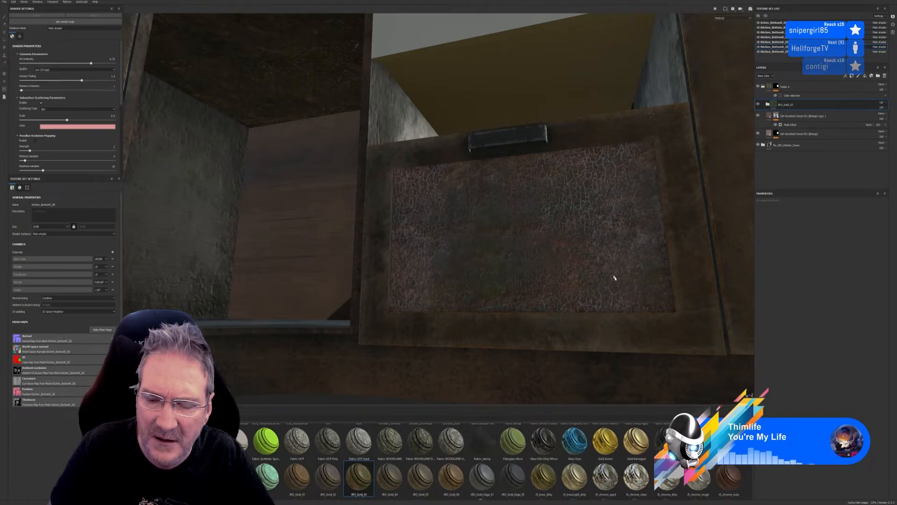
scroll(617, 309, "down", 10)
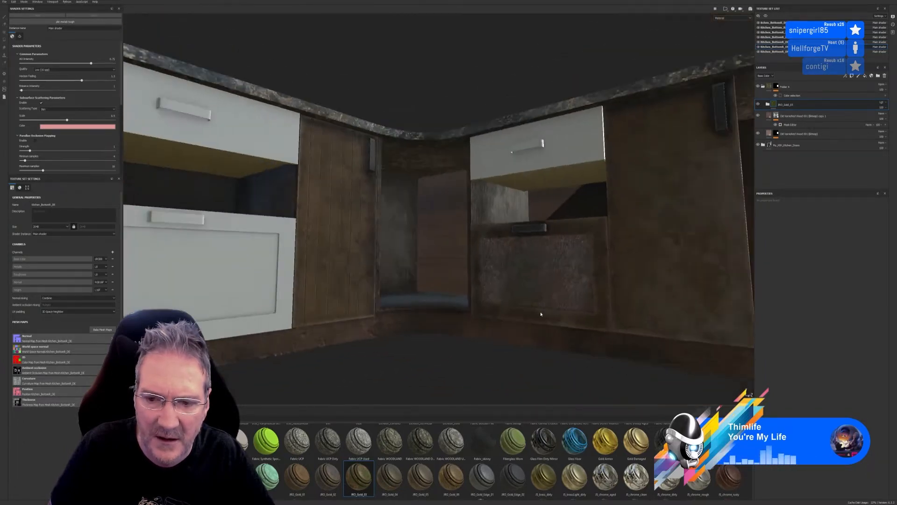
mouse_move(575, 345)
left_mouse_down("alt")
mouse_move(675, 314)
mouse_move(532, 311)
mouse_move(569, 309)
mouse_move(541, 324)
mouse_move(570, 315)
mouse_move(587, 341)
mouse_move(561, 321)
mouse_move(587, 327)
mouse_move(575, 342)
left_mouse_up("alt")
scroll(560, 314, "up", 5)
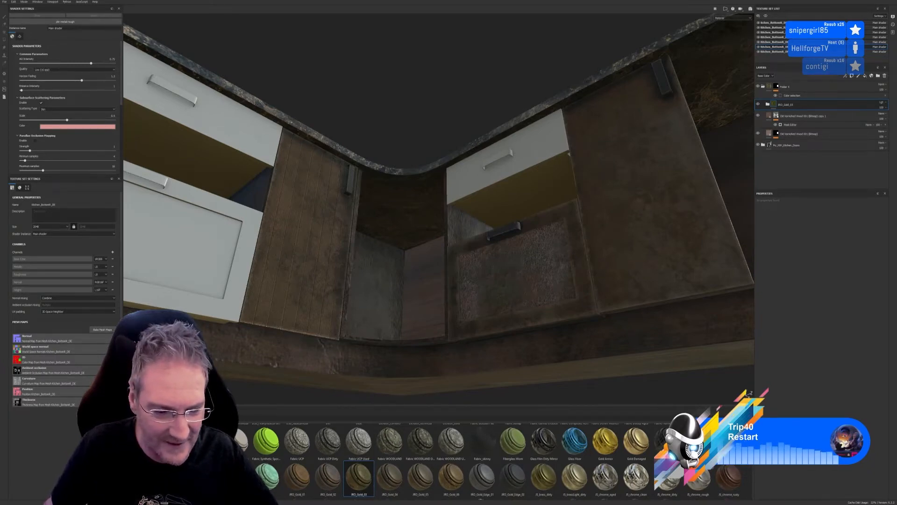
Add the dirt dust smart material to the layer stack directly above the green mould folder
scroll(495, 460, "down", 1)
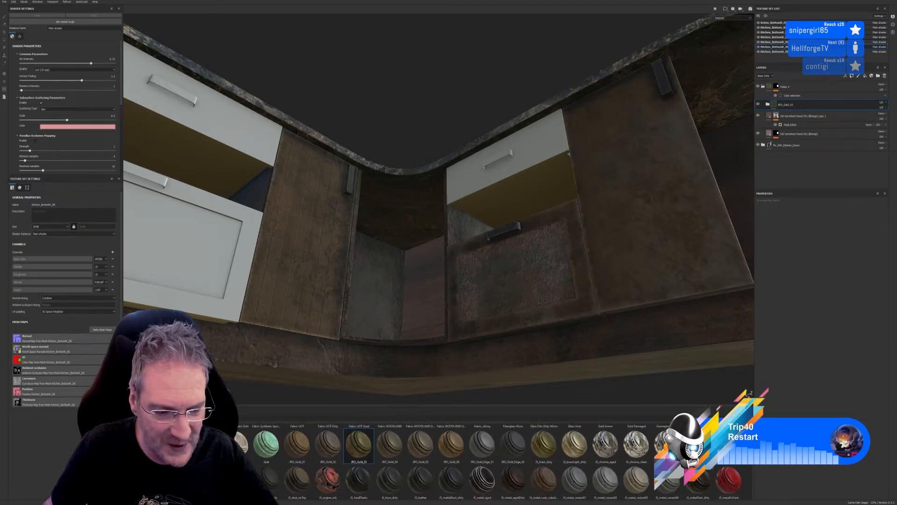
scroll(495, 460, "down", 1)
scroll(496, 460, "up", 1)
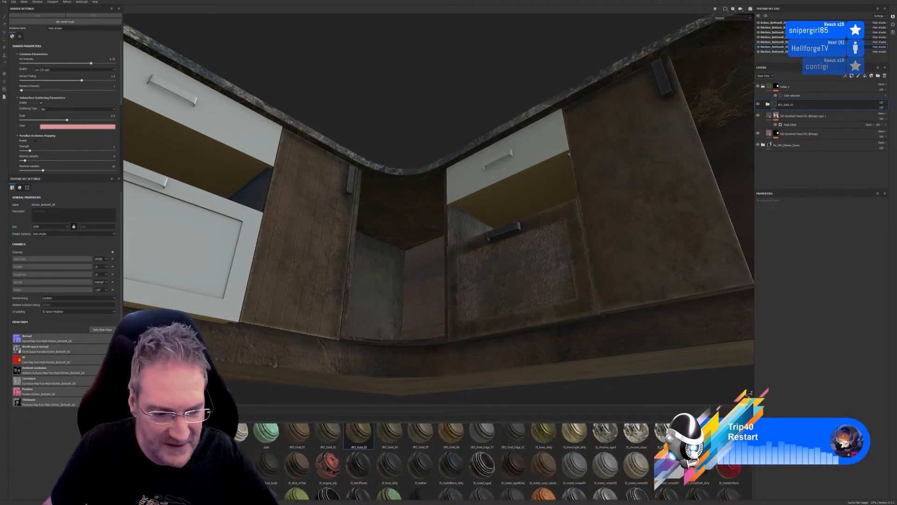
scroll(495, 460, "down", 1)
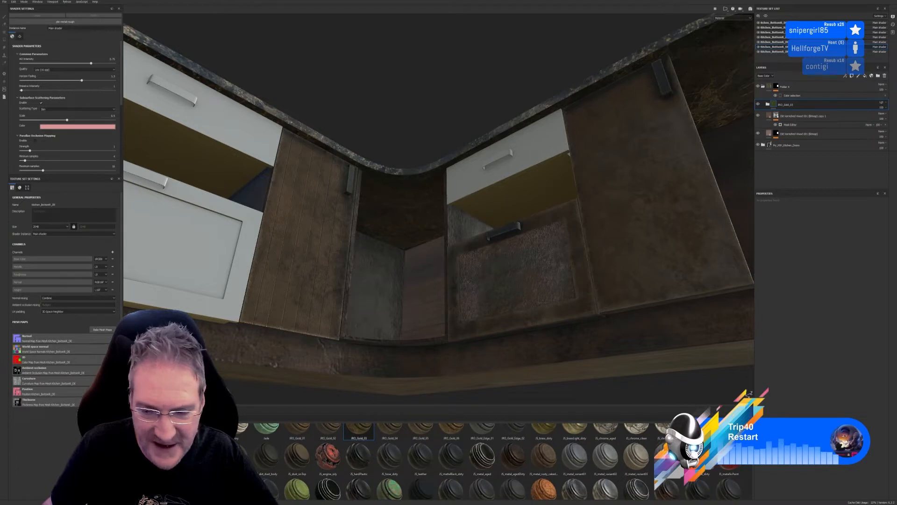
scroll(496, 461, "down", 3)
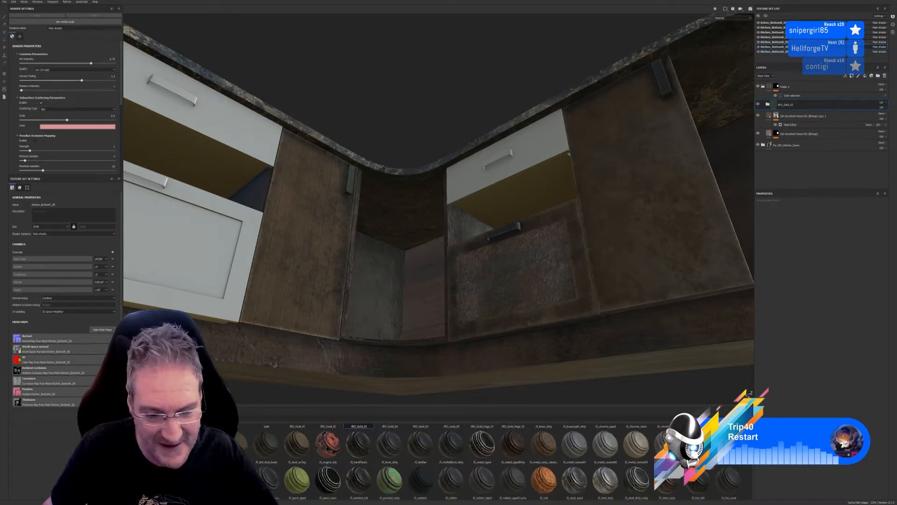
scroll(496, 460, "up", 1)
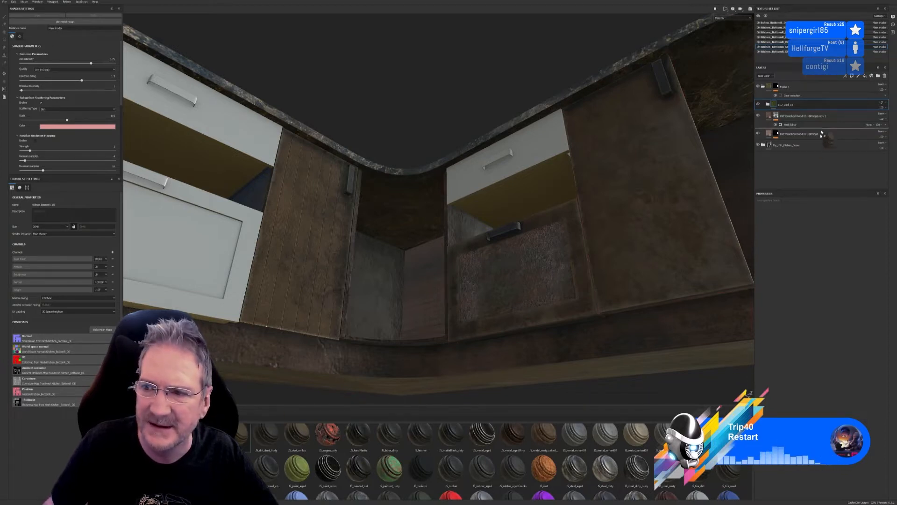
left_click_drag(805, 100, 805, 101)
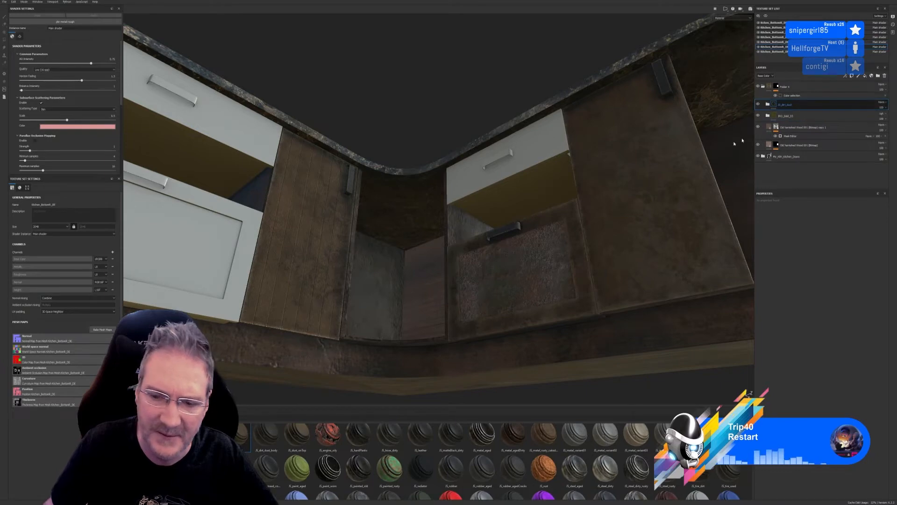
scroll(554, 265, "up", 3)
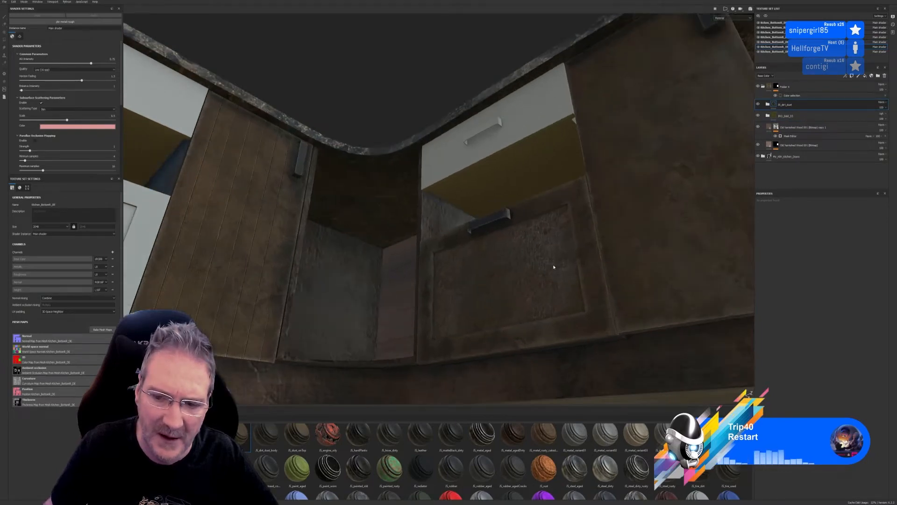
Expand the dirt dust folder and adjust its bottom dirt fill's base colour to a dark orange-brown
left_click(769, 105)
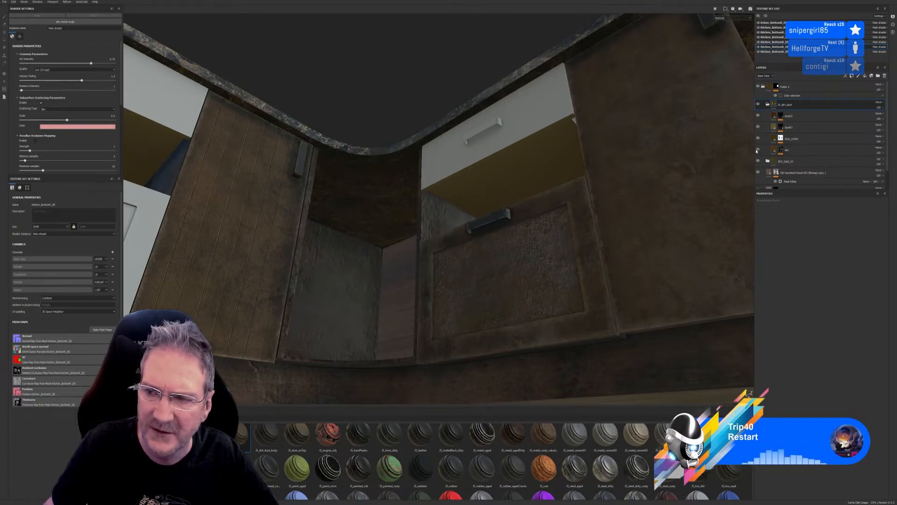
left_click(795, 150)
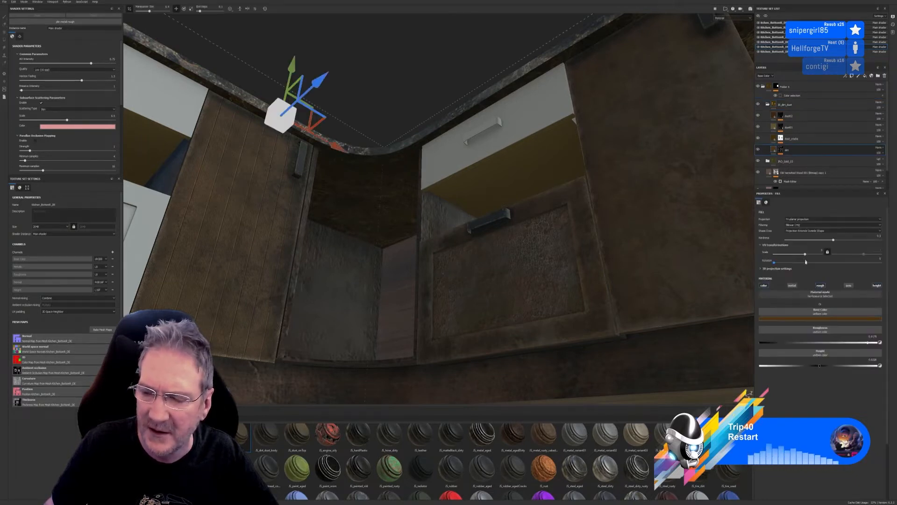
left_click(837, 319)
left_click_drag(883, 353, 882, 354)
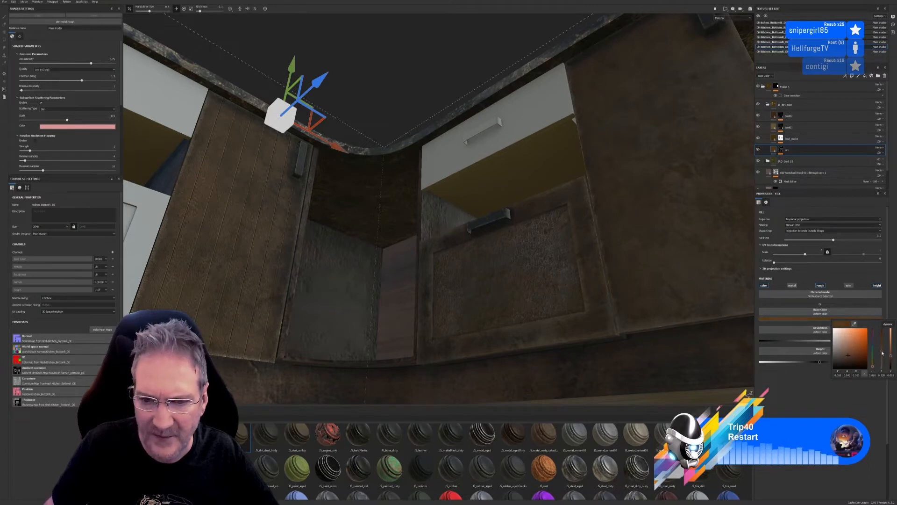
left_click(840, 386)
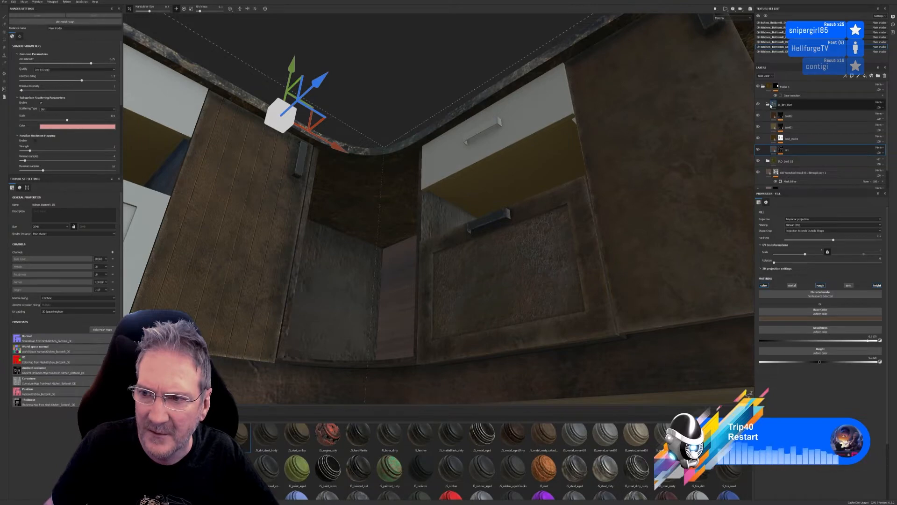
Collapse the dirt dust folder and apply the Surface Worn smart mask to it
left_click(768, 104)
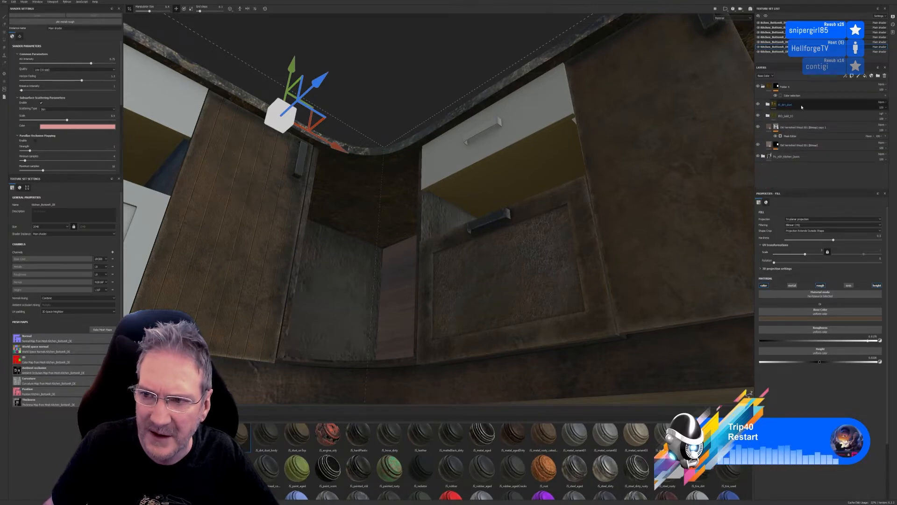
left_click(140, 478)
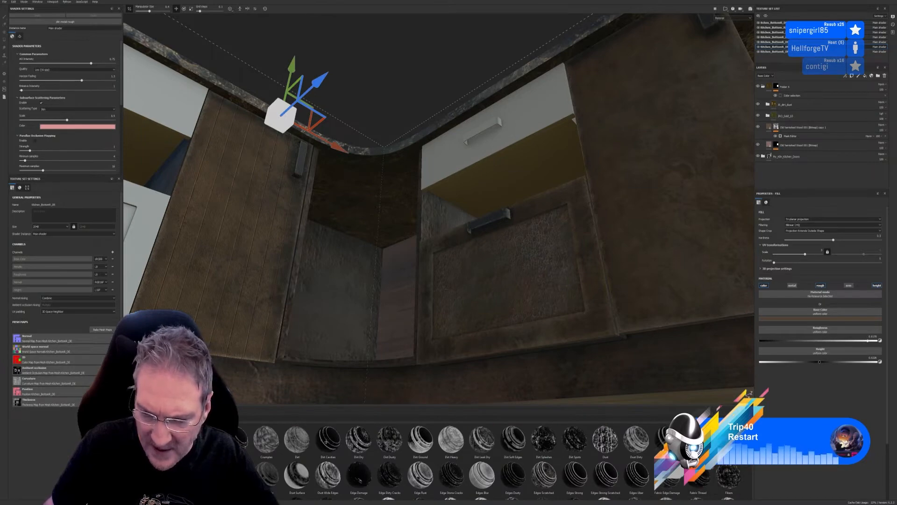
scroll(482, 499, "down", 2)
mouse_move(482, 498)
left_mouse_down()
mouse_move(812, 235)
mouse_move(813, 107)
left_mouse_up()
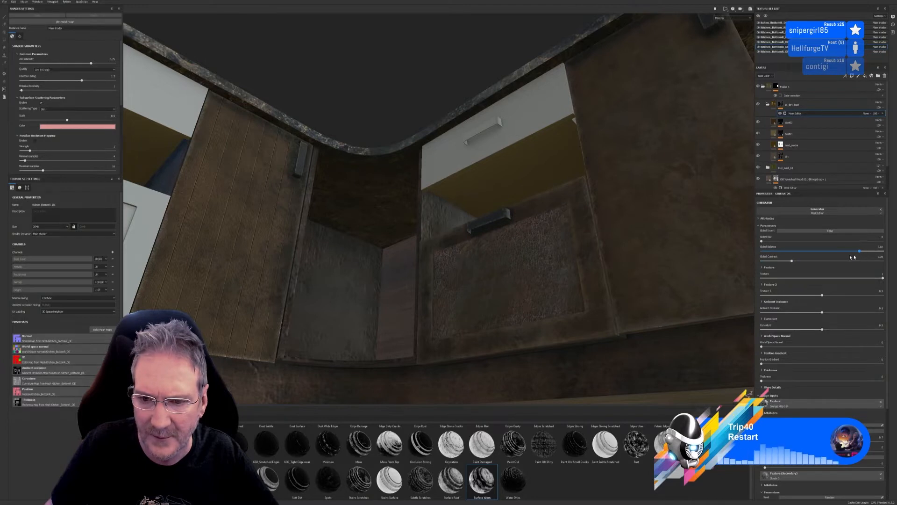
Set the mask generator's global balance to about 0.76, contrast 0.67, texture 0.43, texture 2 0.38, ambient occlusion 0.73, curvature 0.39, world space normal 0.76
mouse_move(851, 256)
left_mouse_down()
mouse_move(775, 259)
mouse_move(874, 260)
mouse_move(771, 260)
mouse_move(894, 266)
mouse_move(767, 272)
mouse_move(855, 279)
left_mouse_up()
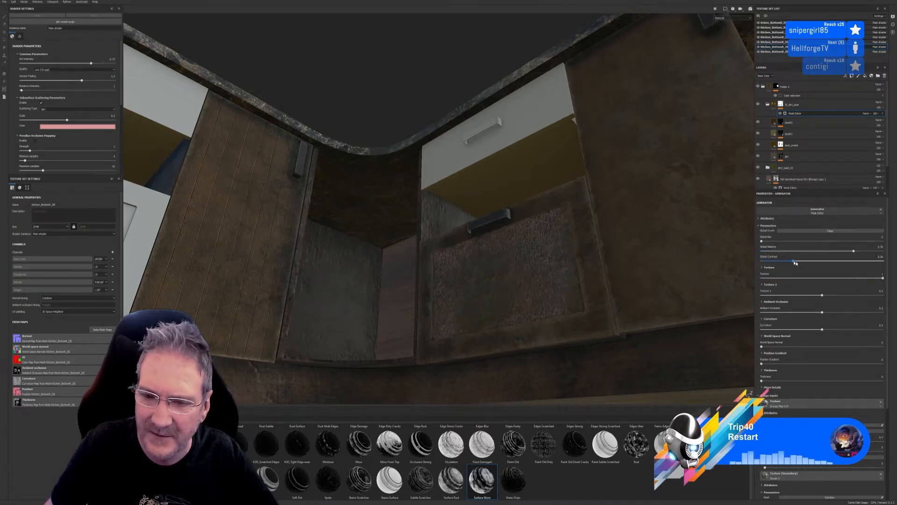
mouse_move(795, 263)
left_mouse_down()
mouse_move(874, 264)
mouse_move(788, 269)
mouse_move(880, 280)
mouse_move(786, 281)
mouse_move(864, 296)
mouse_move(783, 297)
mouse_move(826, 317)
mouse_move(874, 318)
mouse_move(803, 320)
mouse_move(850, 319)
mouse_move(758, 337)
mouse_move(857, 334)
mouse_move(807, 338)
left_mouse_up()
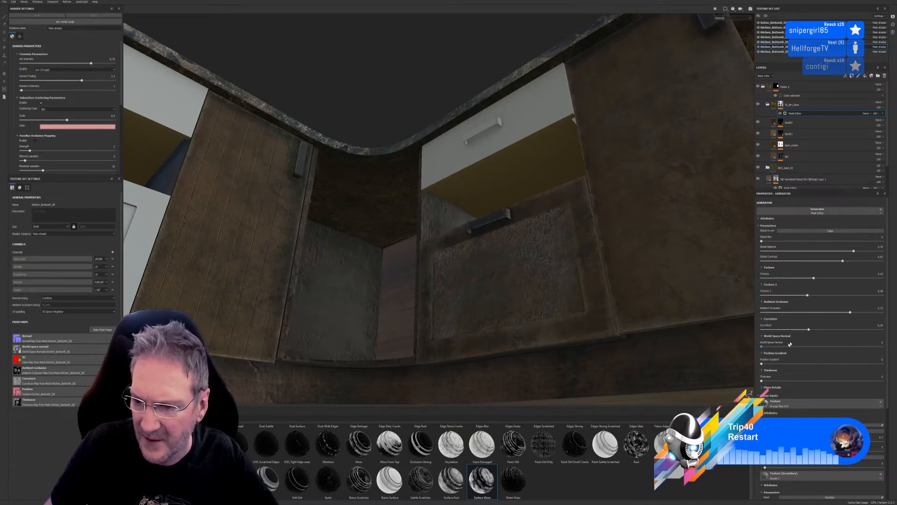
left_click_drag(762, 347, 854, 358)
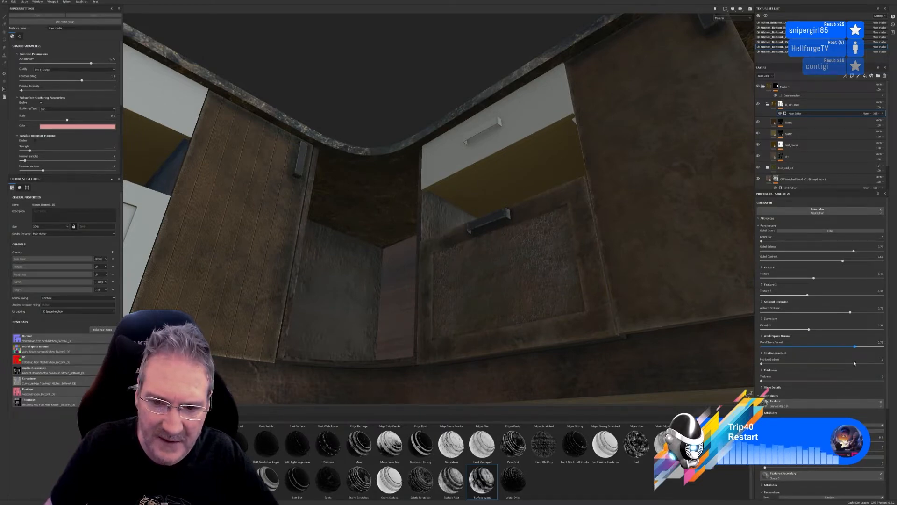
left_click_drag(539, 221, 527, 226, "alt")
right_click_drag(527, 227, 547, 211, "alt")
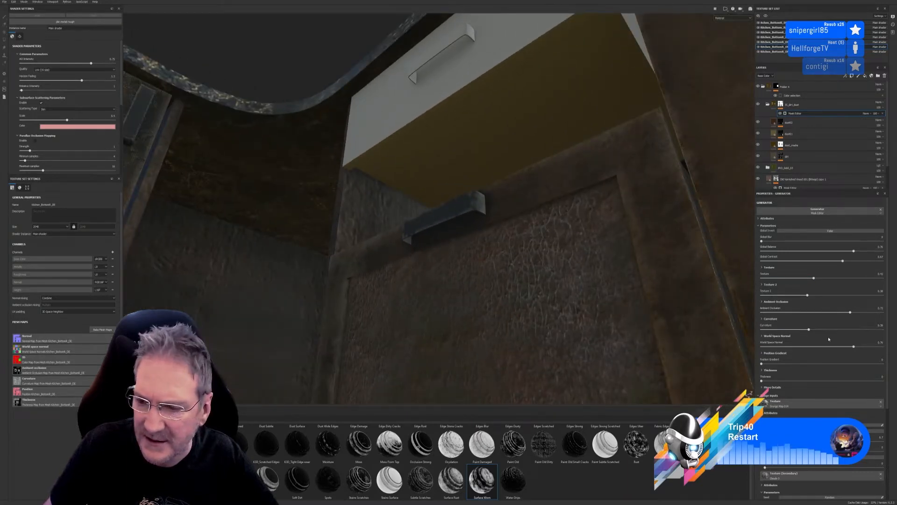
Raise the dirt dust mask generator's world space normal to its maximum
left_click_drag(854, 347, 881, 358)
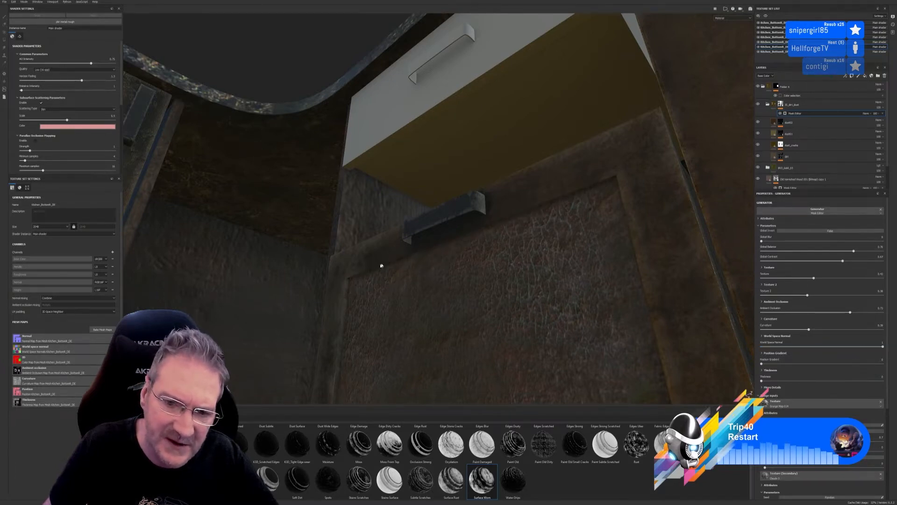
right_click_drag(559, 232, 567, 280, "alt")
left_click_drag(567, 280, 617, 327, "alt")
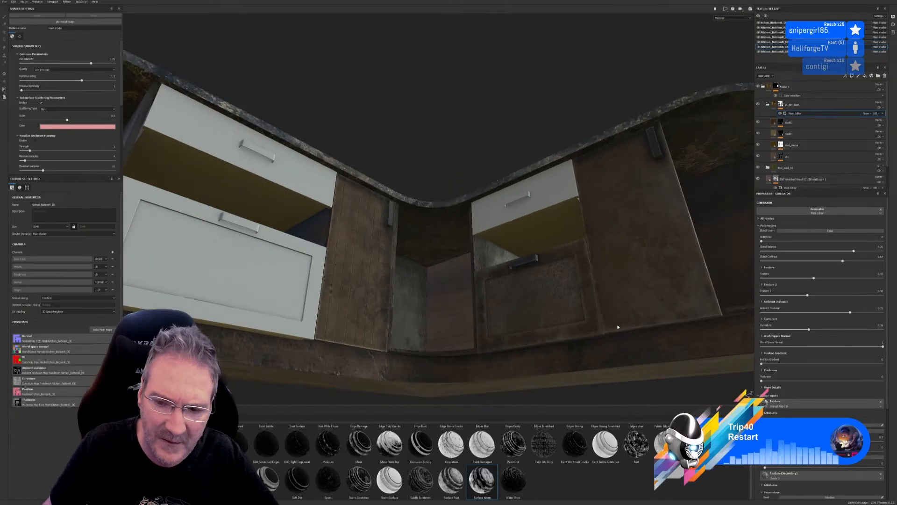
right_click_drag(617, 326, 602, 327, "alt")
left_click_drag(602, 327, 563, 360, "alt")
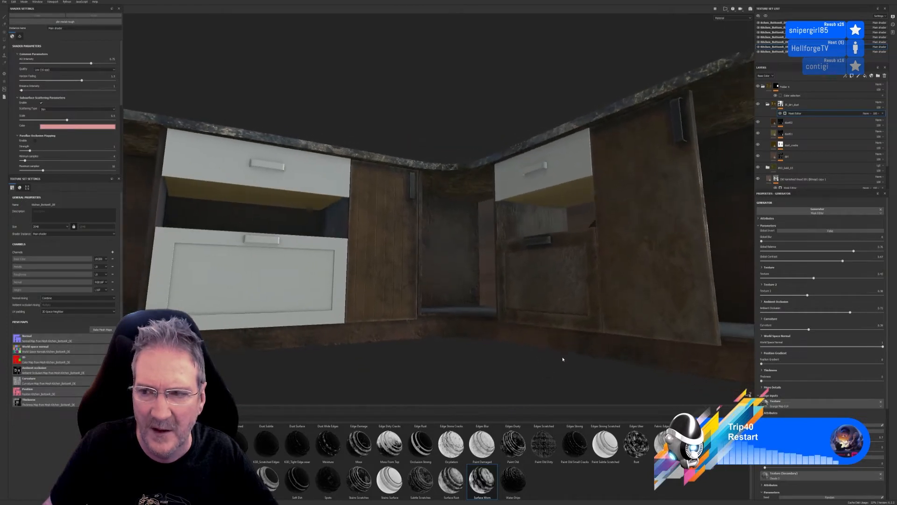
Expand the green mould folder and hide its moss subfolder
left_click(800, 168)
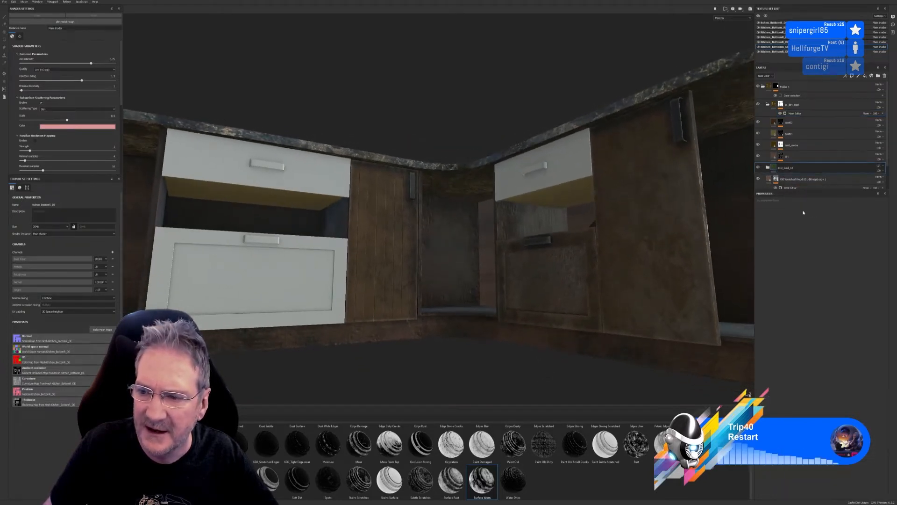
left_click(768, 167)
scroll(794, 160, "down", 1)
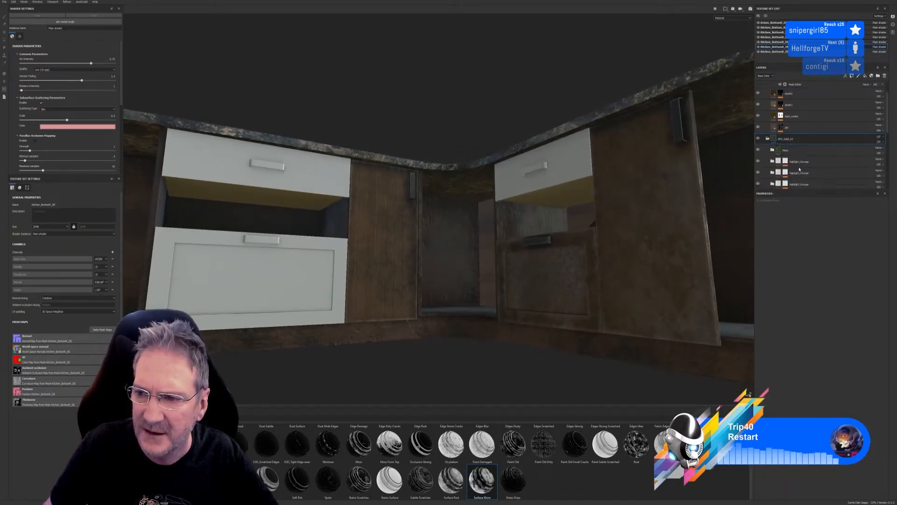
scroll(556, 281, "up", 5)
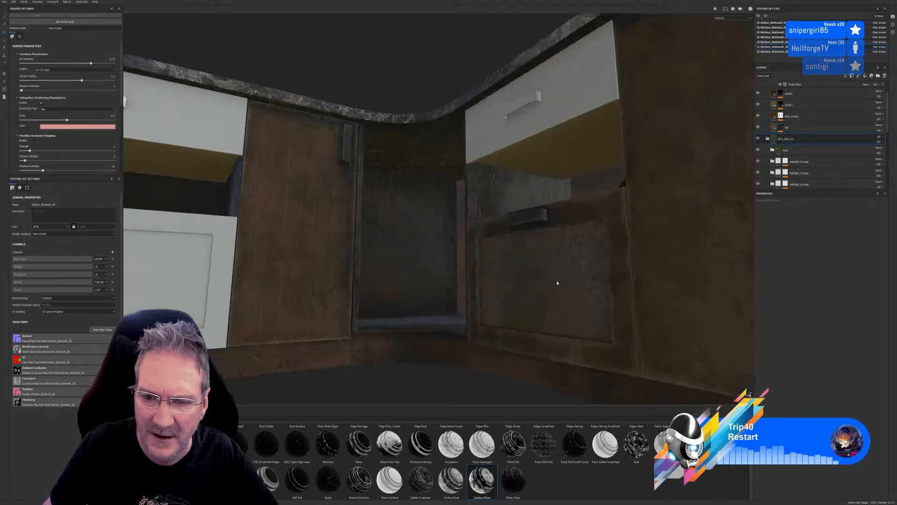
left_click(758, 150)
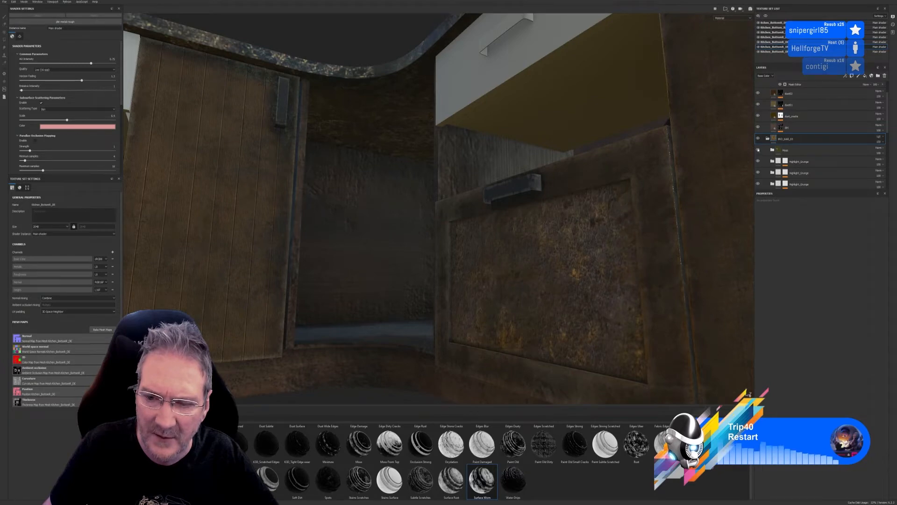
left_click_drag(566, 354, 671, 355, "alt")
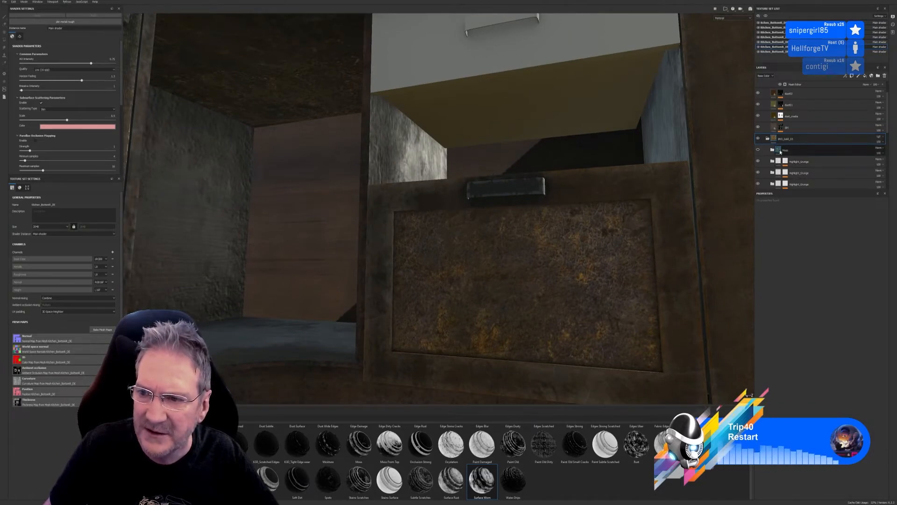
Turn off the height channel of the Damage_Height fill layer inside the mould folder
left_click(798, 151)
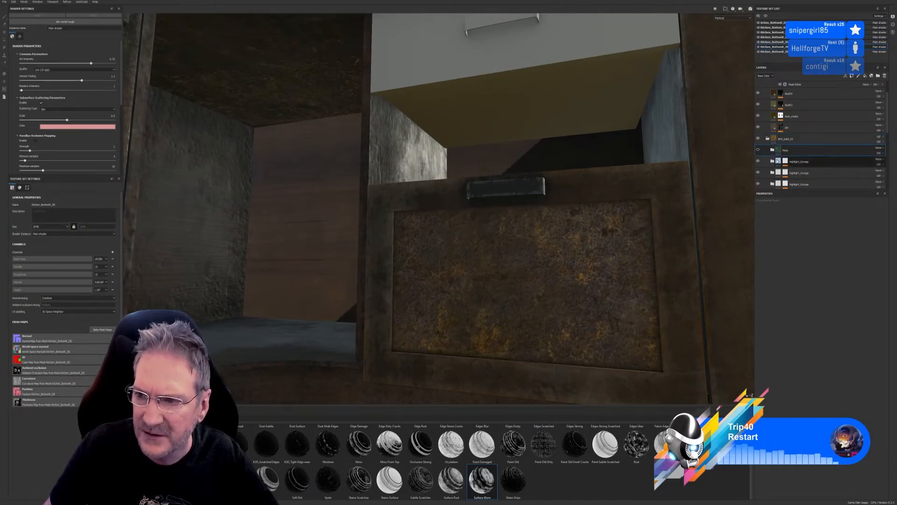
scroll(793, 169, "down", 2)
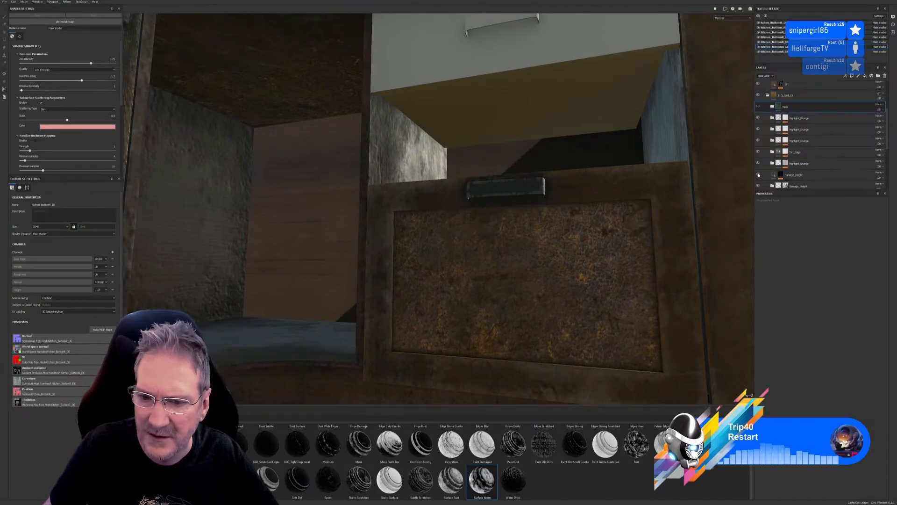
left_click(775, 176)
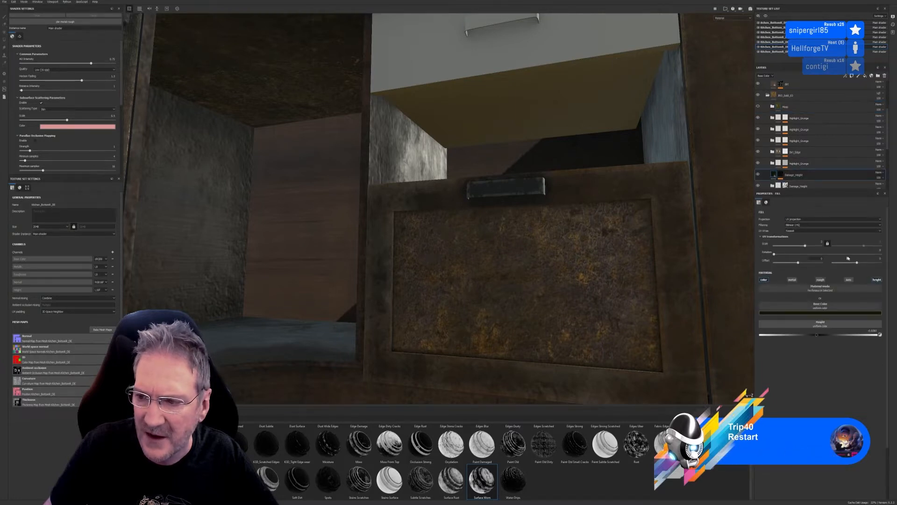
left_click(877, 280)
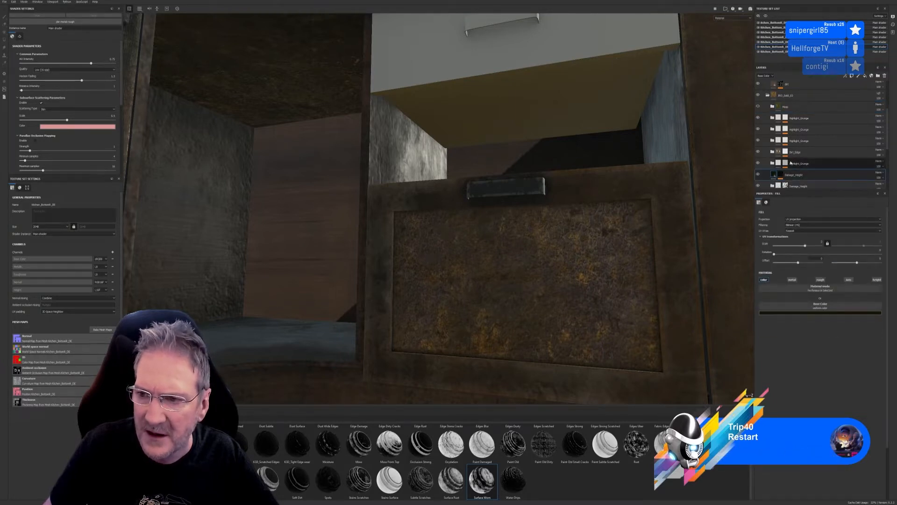
Try turning off the normal channel of the Edge_Highlight fill layer in the mould folder
scroll(788, 166, "down", 2)
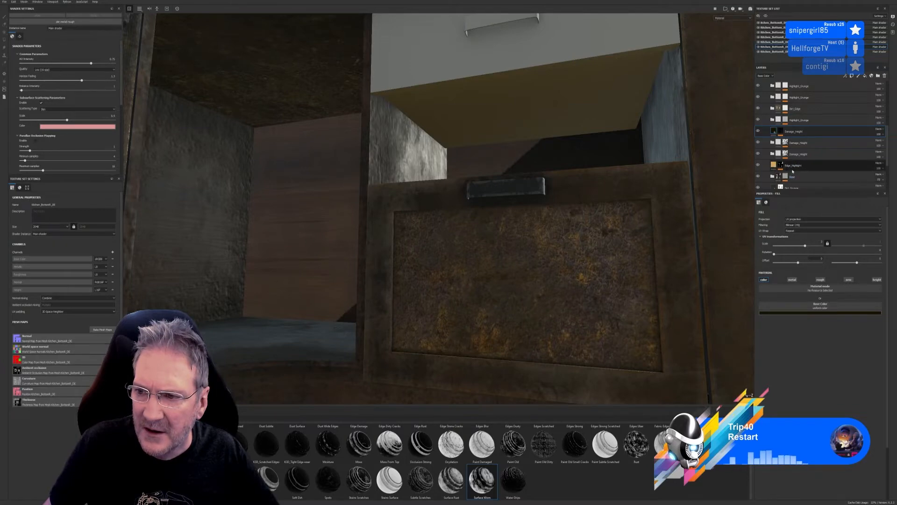
left_click(789, 168)
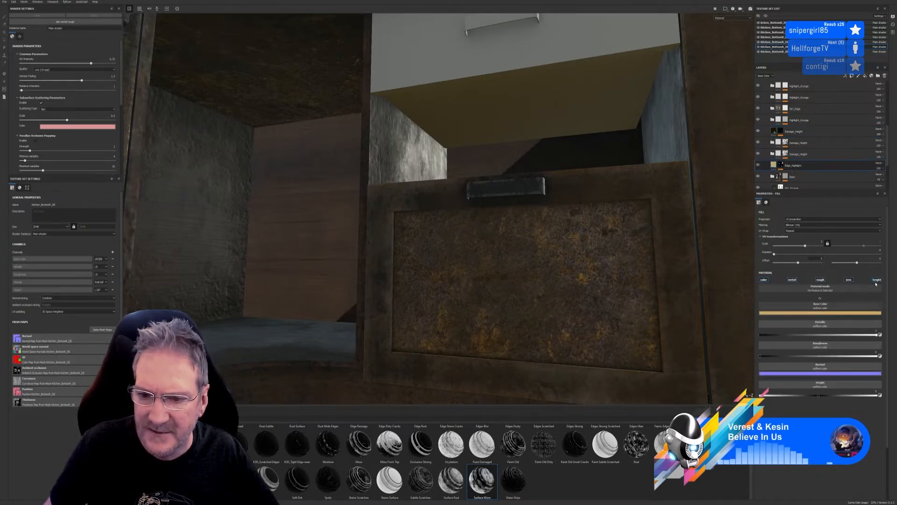
left_click(848, 280)
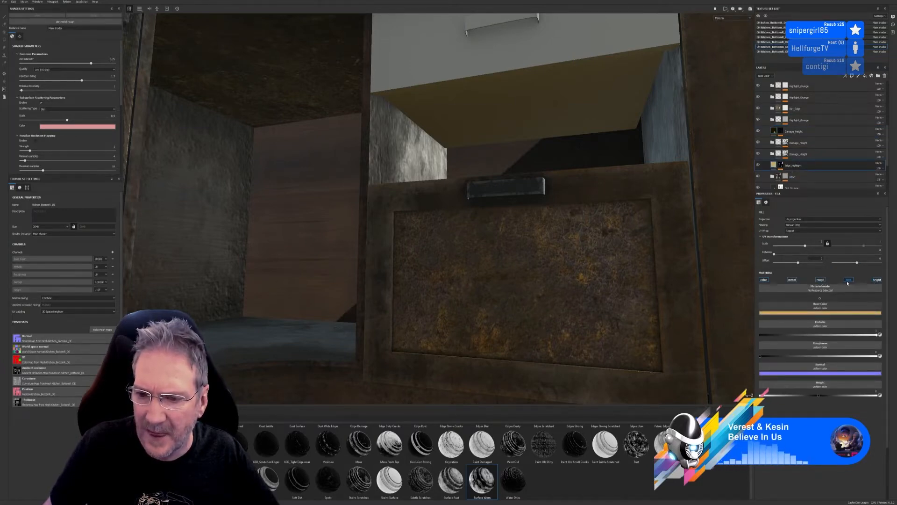
left_click(848, 281)
Check the grunge fill's channels and turn off the height channel of the base fill beneath it in the mould folder
scroll(795, 140, "down", 2)
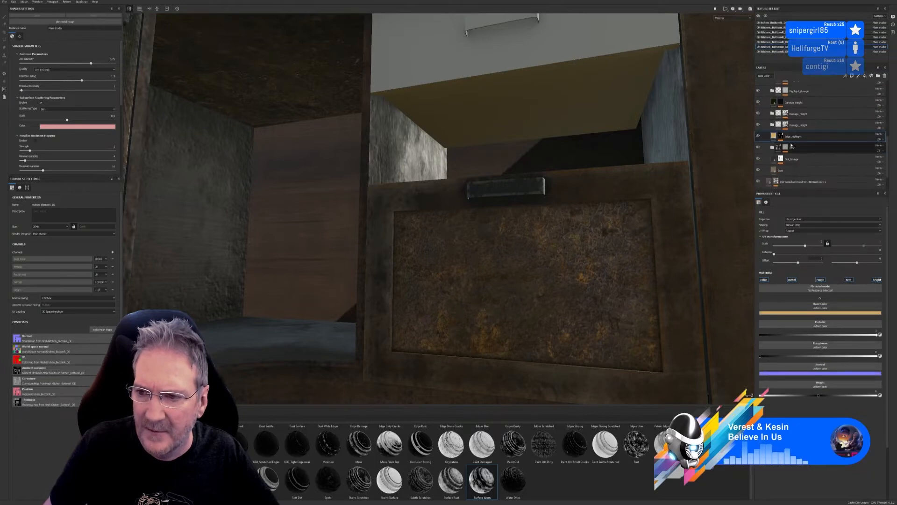
left_click(774, 159)
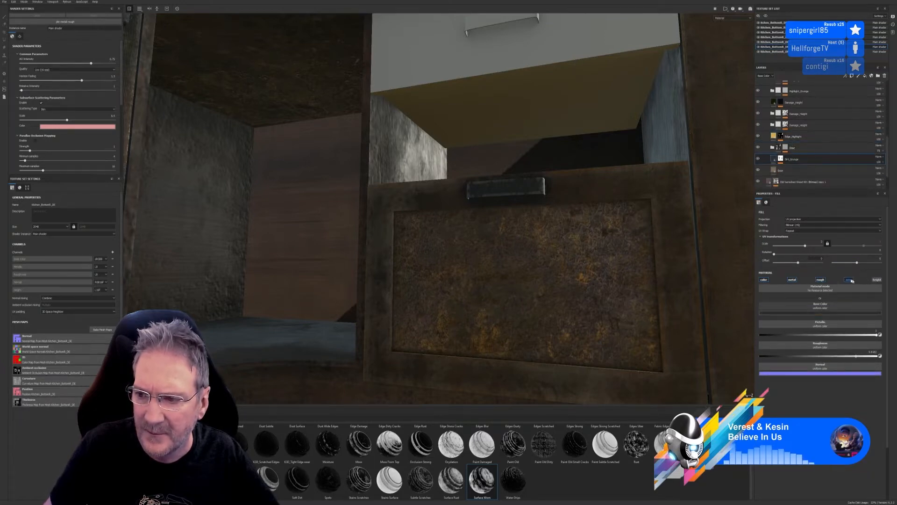
scroll(784, 154, "down", 1)
left_click(797, 156)
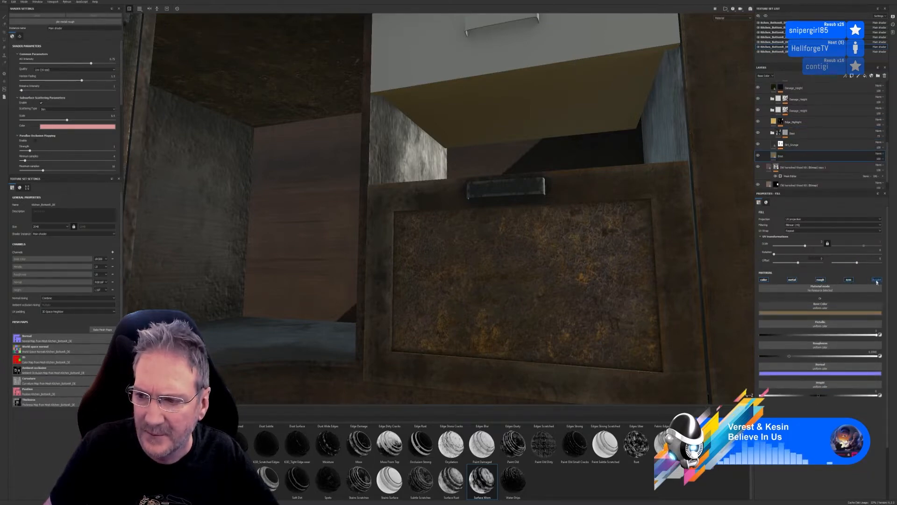
left_click(874, 280)
Collapse the dirt dust folder, the mould folder and the parent folder that contains them
scroll(795, 169, "down", 1)
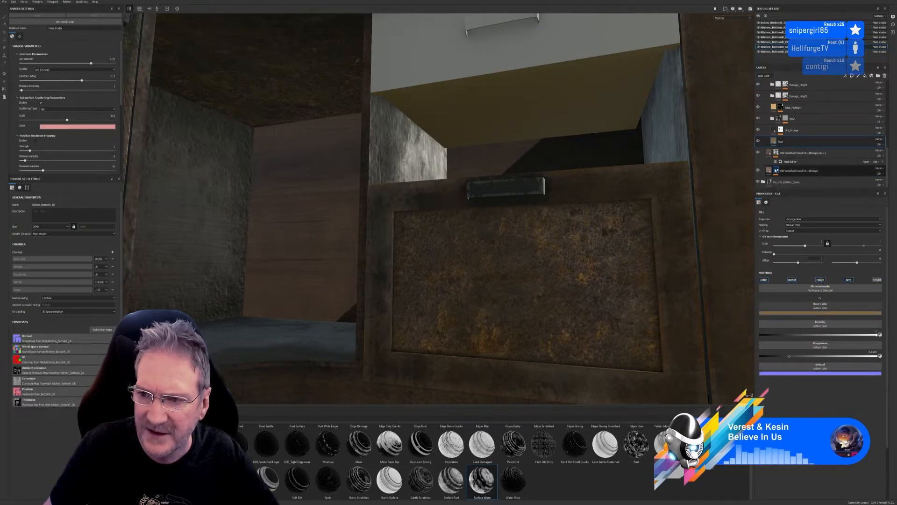
scroll(820, 141, "down", 5)
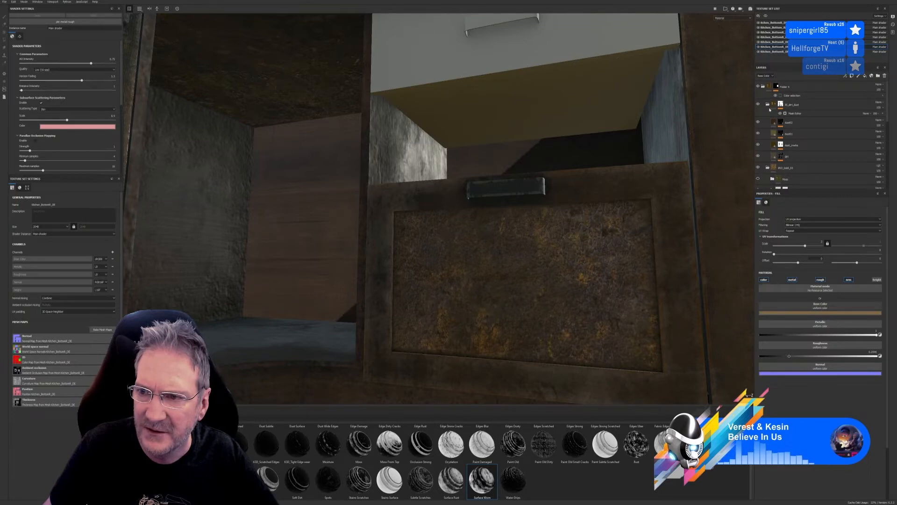
left_click(767, 105)
left_click(768, 122)
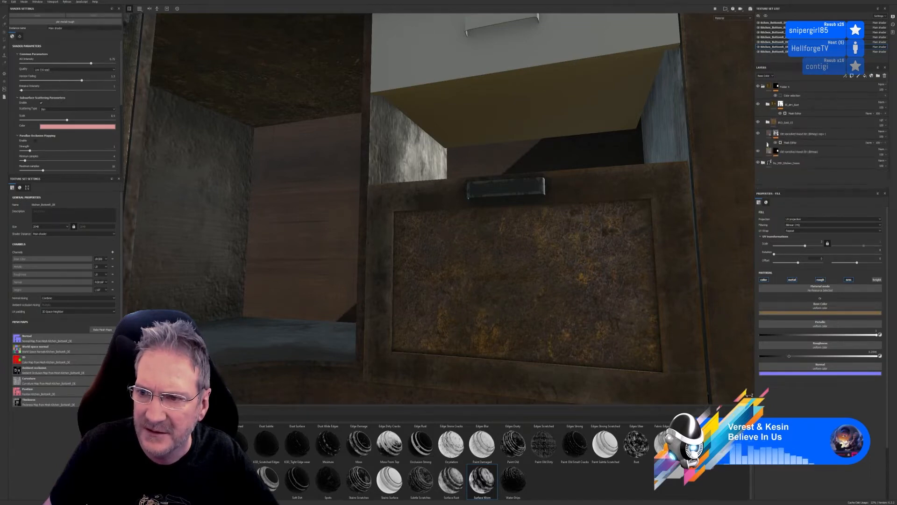
left_click(763, 87)
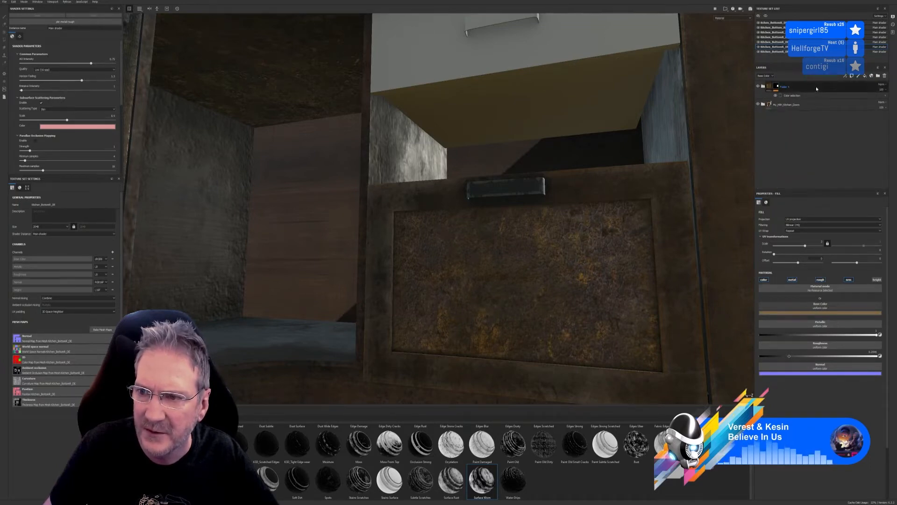
Select the parent folder, show the layer stack's height channel and lower the folder's opacity for it
left_click(818, 90)
left_click(769, 76)
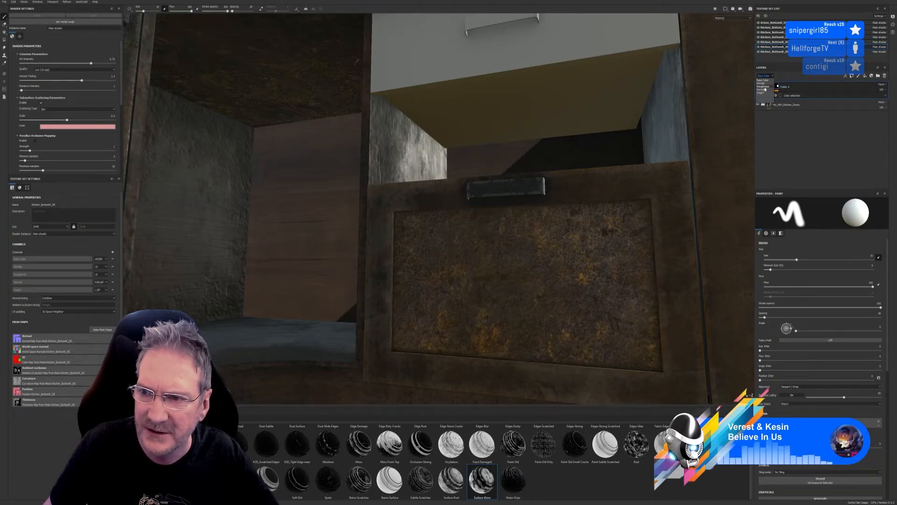
left_click(761, 93)
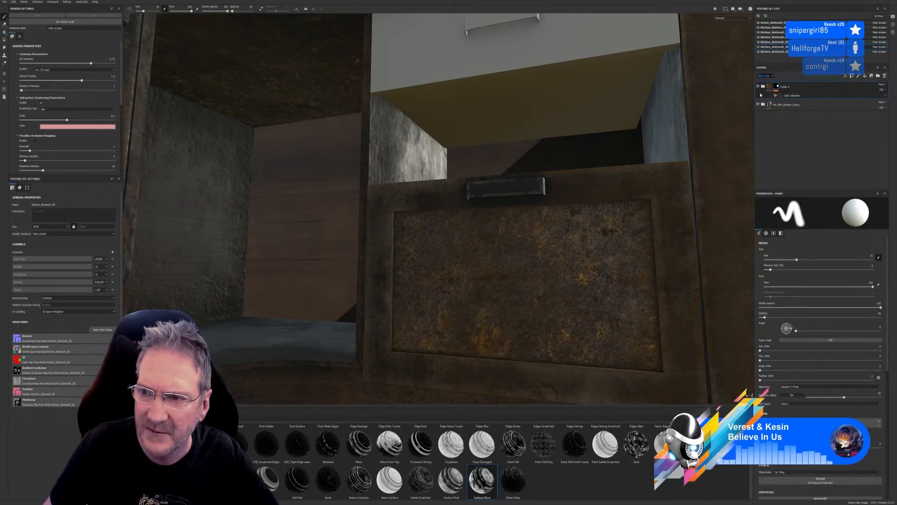
left_click(886, 92)
left_click_drag(895, 98, 888, 99)
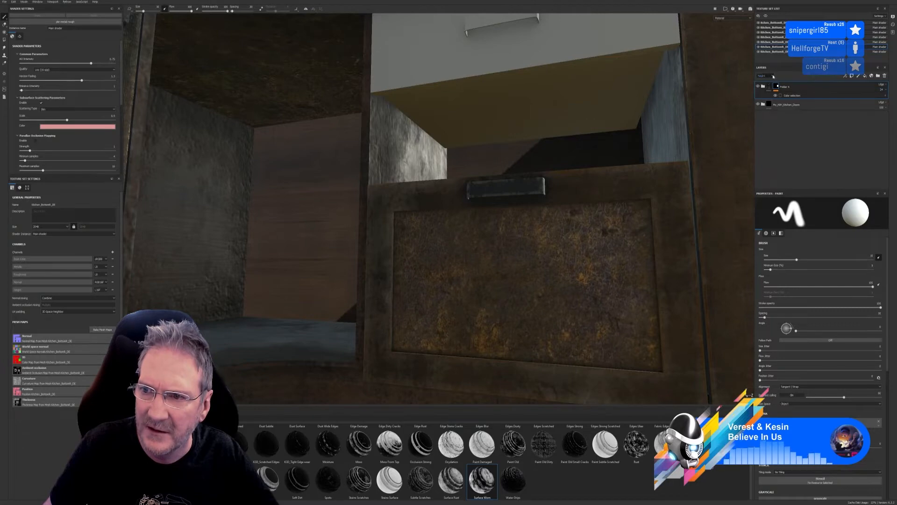
Show the layer stack's normal channel and reduce the parent folder's opacity for it
left_click(767, 76)
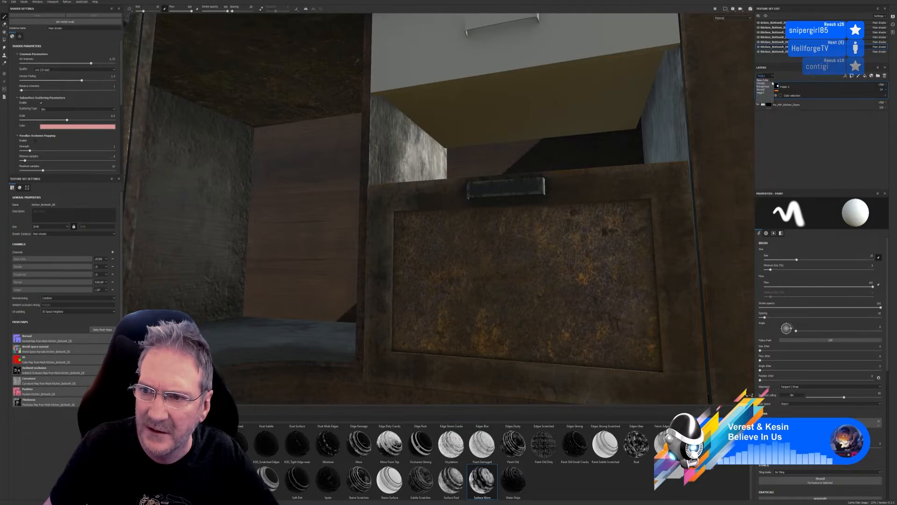
left_click(762, 89)
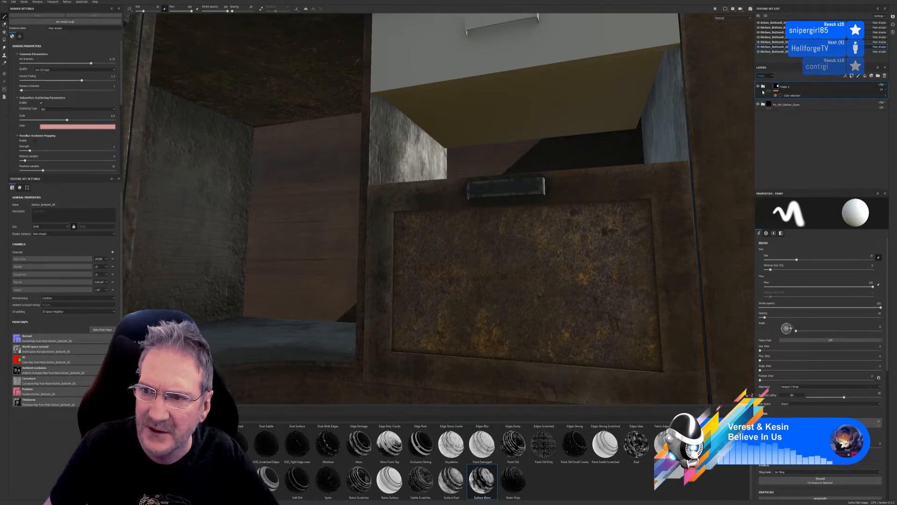
left_click(884, 93)
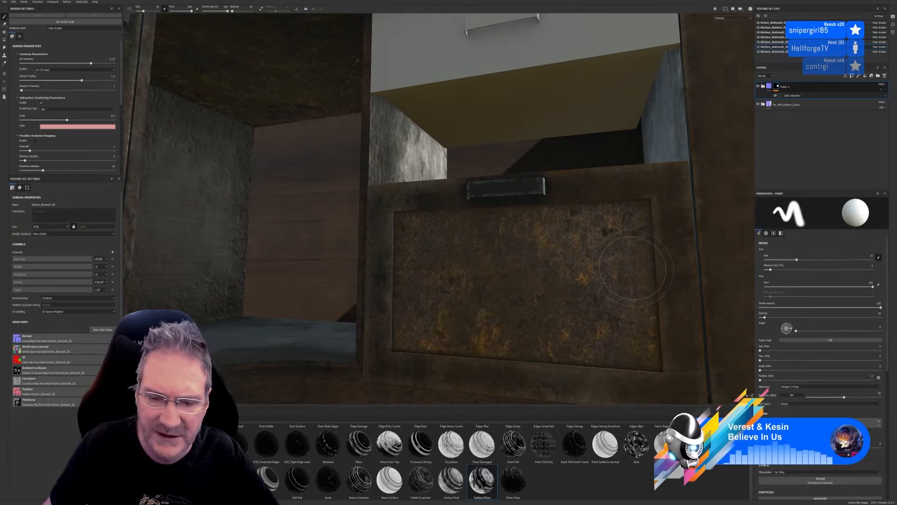
scroll(654, 284, "down", 5)
scroll(674, 320, "down", 8)
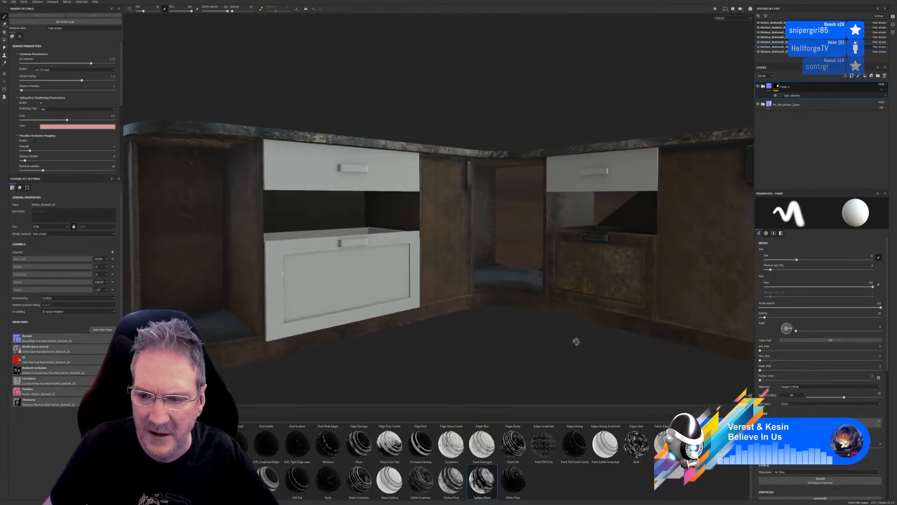
left_click_drag(521, 313, 781, 136, "alt")
scroll(647, 296, "up", 4)
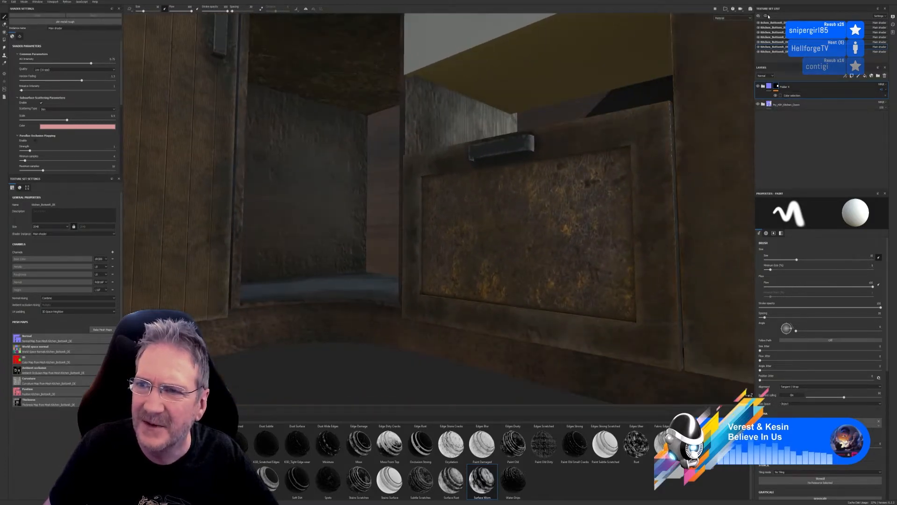
Return the layer stack to base colour, expand the parent folder and compare the cabinets with the mould folder shown and hidden
left_click(769, 75)
left_click(764, 82)
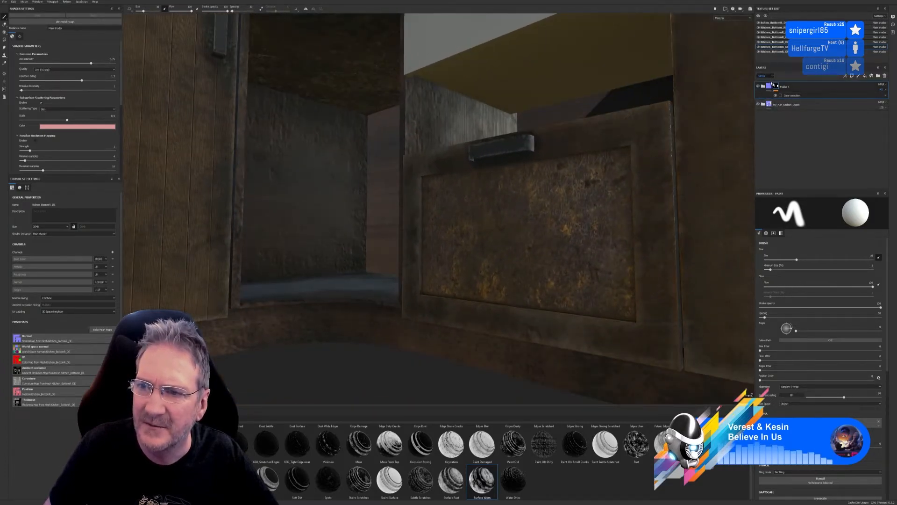
left_click(764, 87)
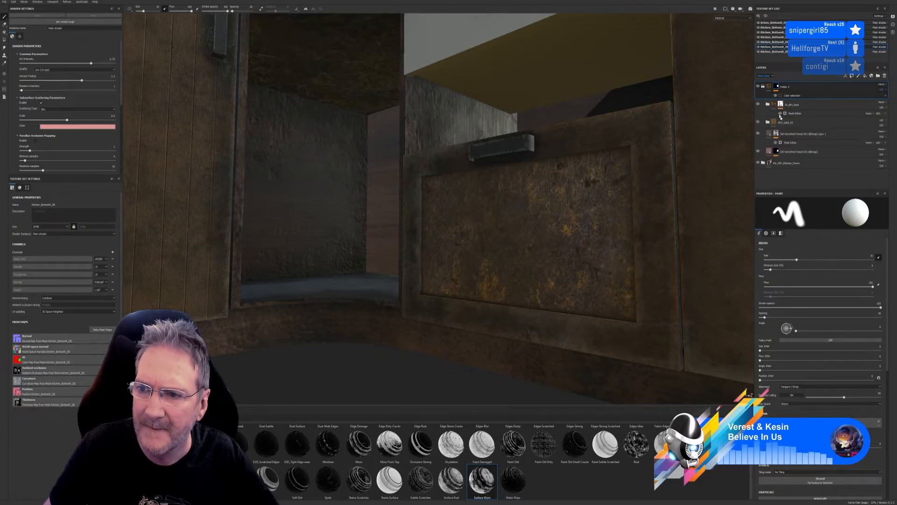
left_click(758, 122)
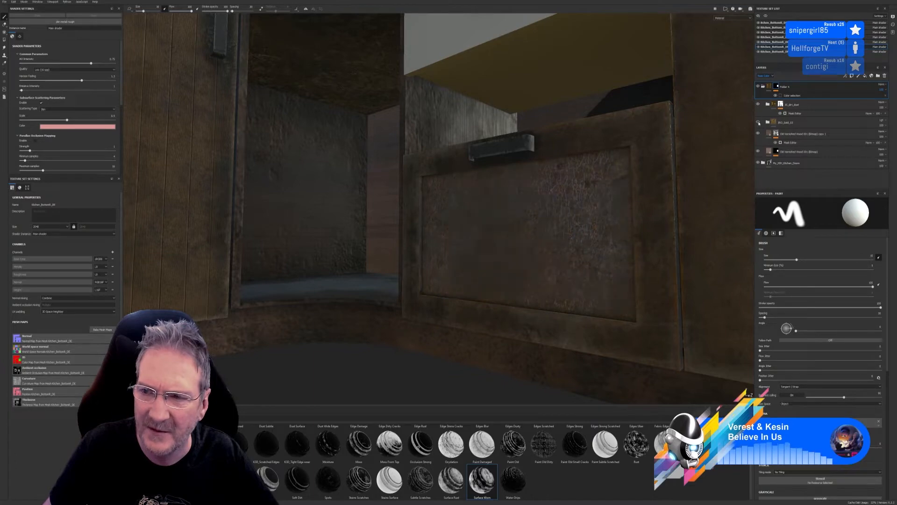
left_click(758, 122)
left_click(758, 122)
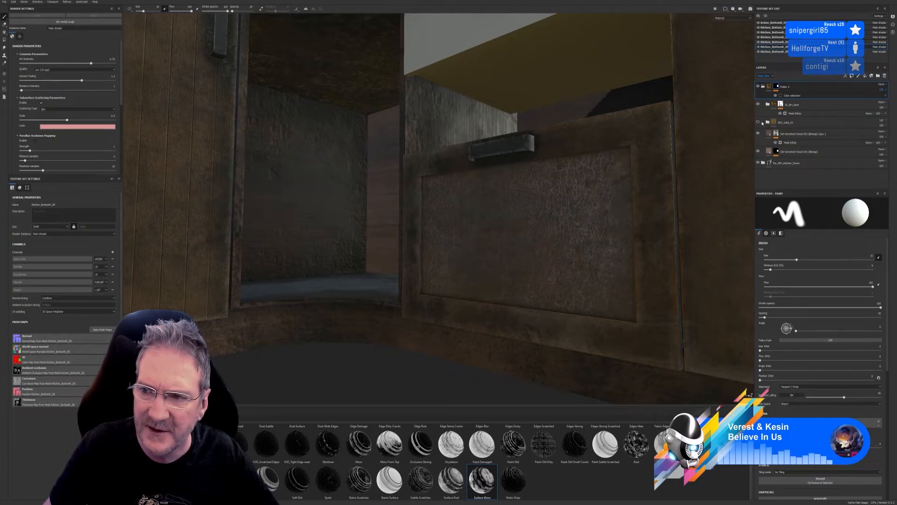
Delete the green mould folder from the layer stack and check the cabinets from several angles
left_click(797, 124)
key("Delete")
right_click_drag(558, 237, 563, 319, "alt")
mouse_move(575, 310)
left_mouse_down("alt")
mouse_move(639, 260)
mouse_move(688, 278)
mouse_move(661, 307)
mouse_move(558, 314)
left_mouse_up("alt")
right_click_drag(557, 314, 597, 343, "alt")
left_click_drag(597, 342, 604, 275, "alt")
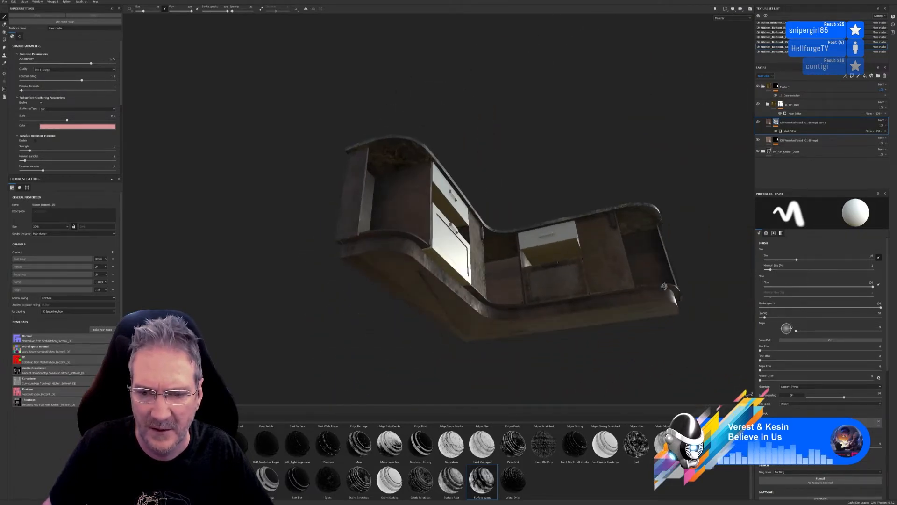
Collapse the parent folder holding the old varnished wood layers and rename it MY_Varnished_Old
right_click_drag(604, 276, 533, 317, "alt")
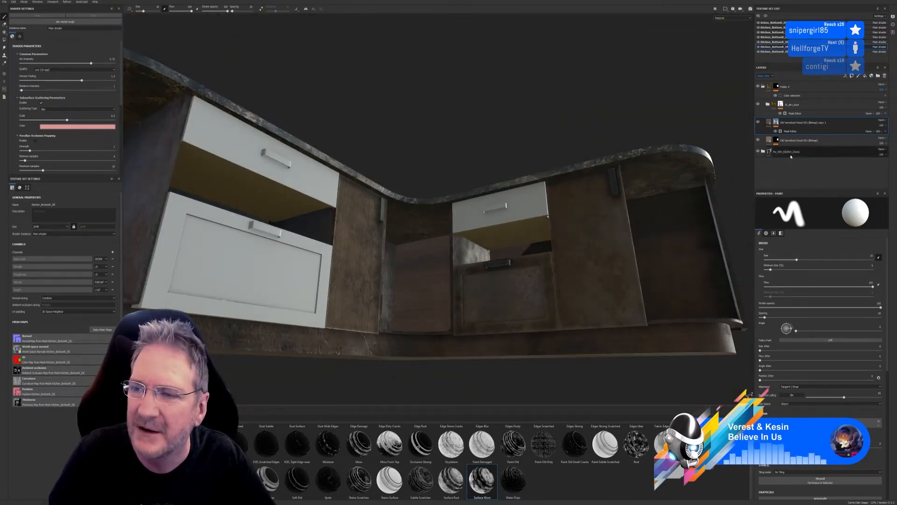
left_click(763, 87)
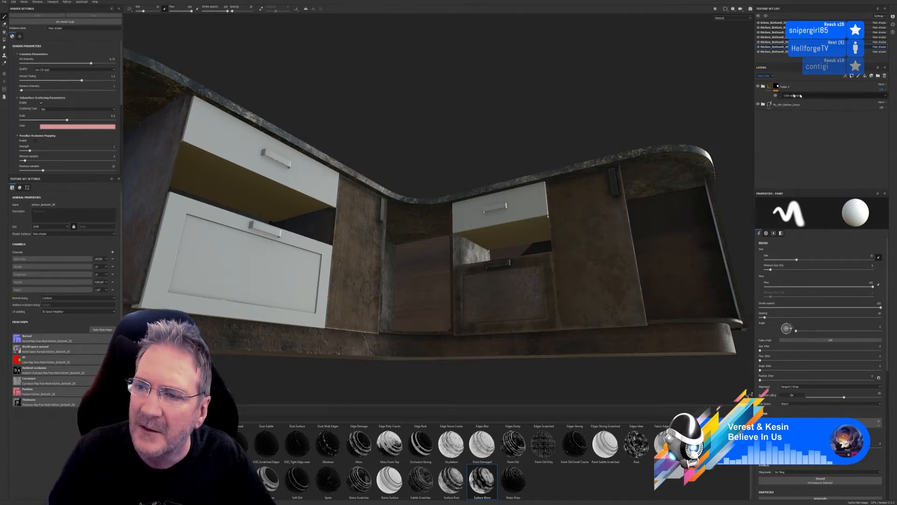
left_click(793, 87)
double_click(790, 87)
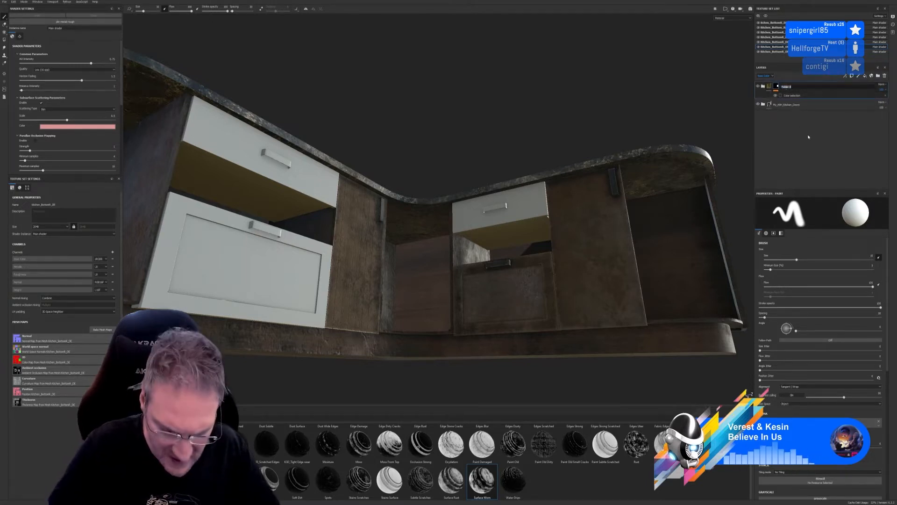
type("Wo")
type("_")
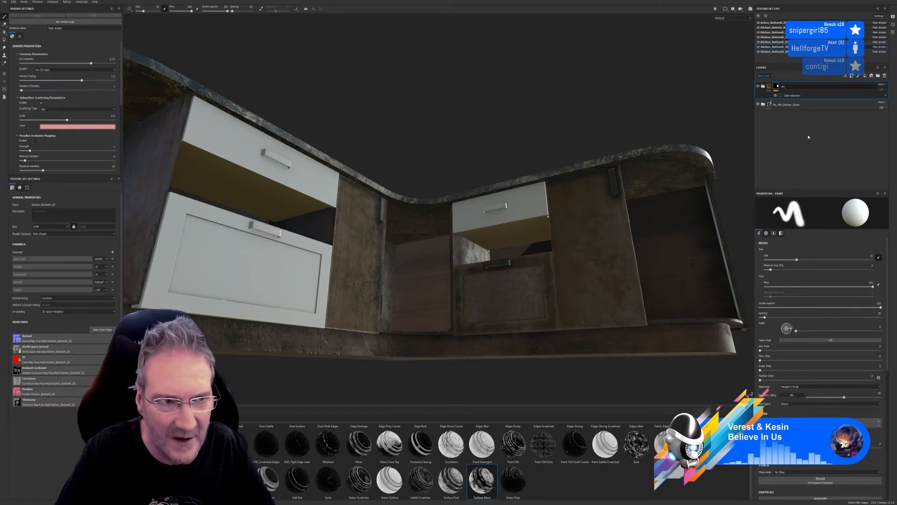
type("Var")
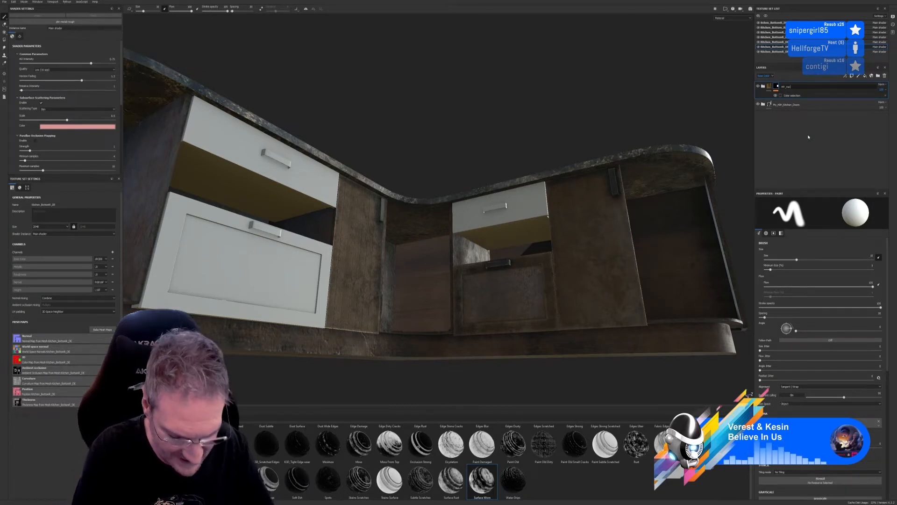
type("nished_Old")
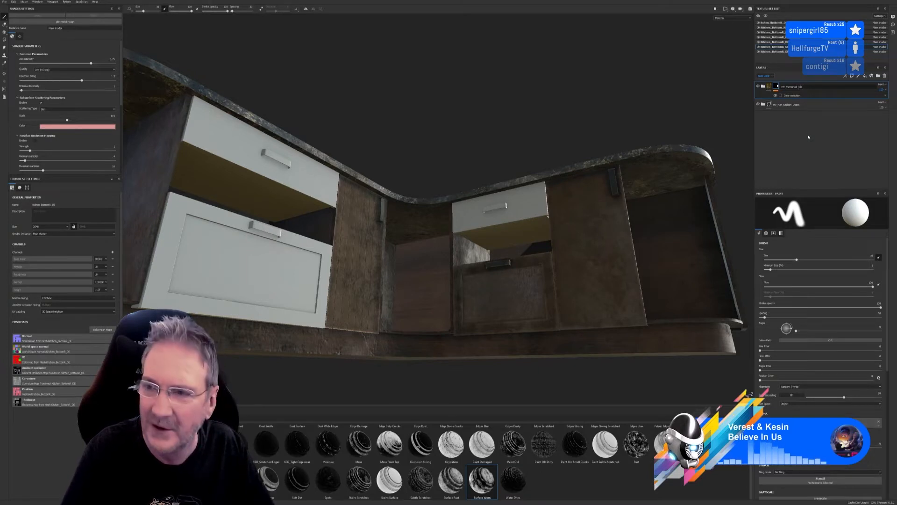
key("Return")
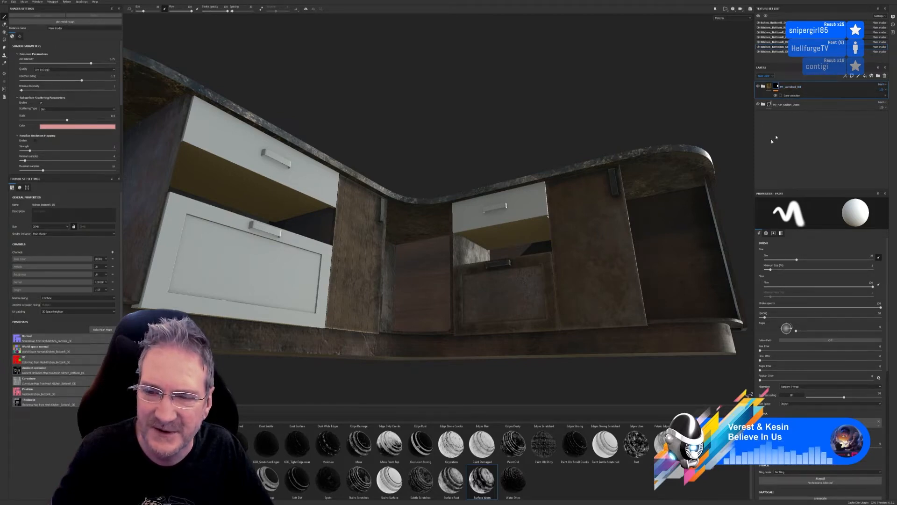
Remove the colour selection from the MY_Varnished_Old folder's mask and save the folder as a smart material
left_click(886, 96)
right_click(808, 87)
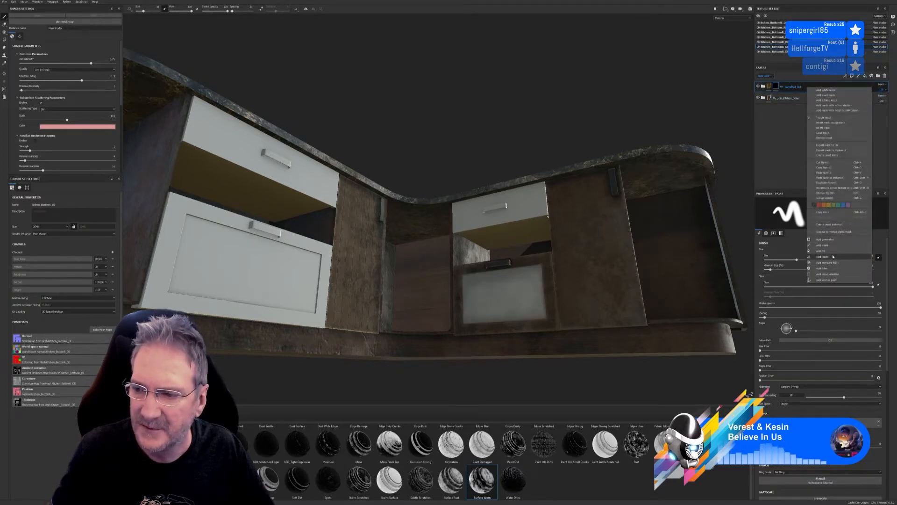
left_click(836, 226)
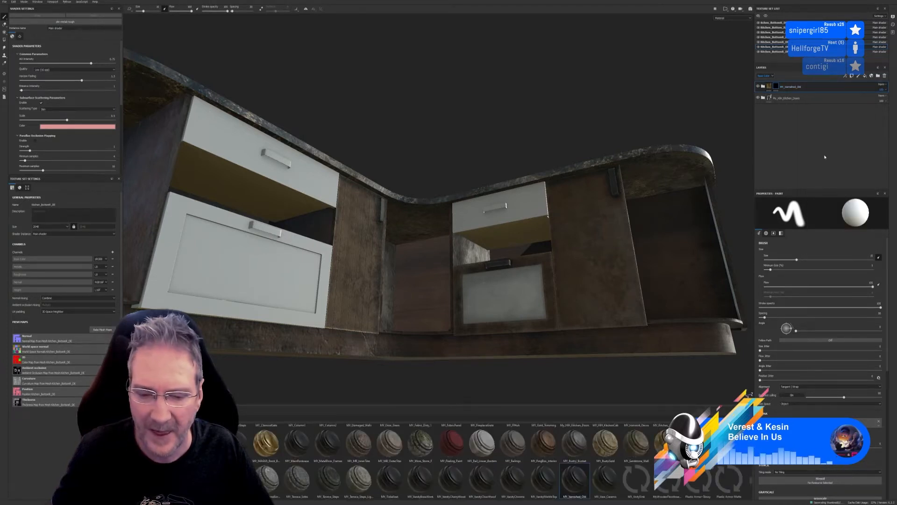
Mask the MY_Varnished_Old folder with a colour selection again, picking the green ID colour of the lower cabinet door's inset panel
right_click(797, 87)
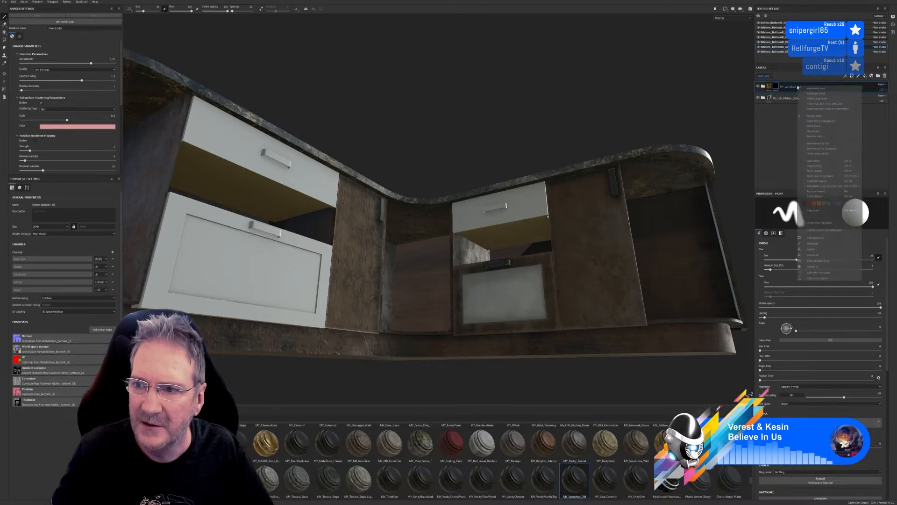
left_click(829, 104)
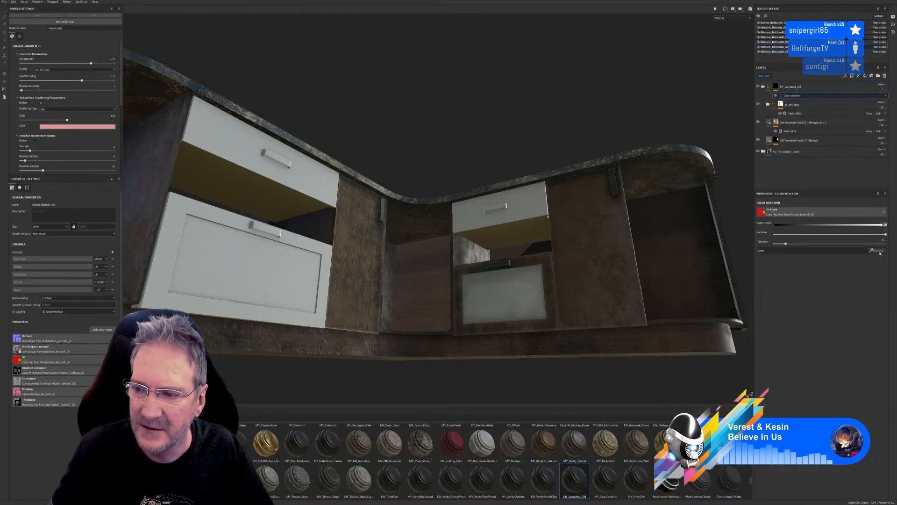
left_click(878, 250)
left_click(519, 281)
left_click_drag(581, 318, 495, 295, "alt")
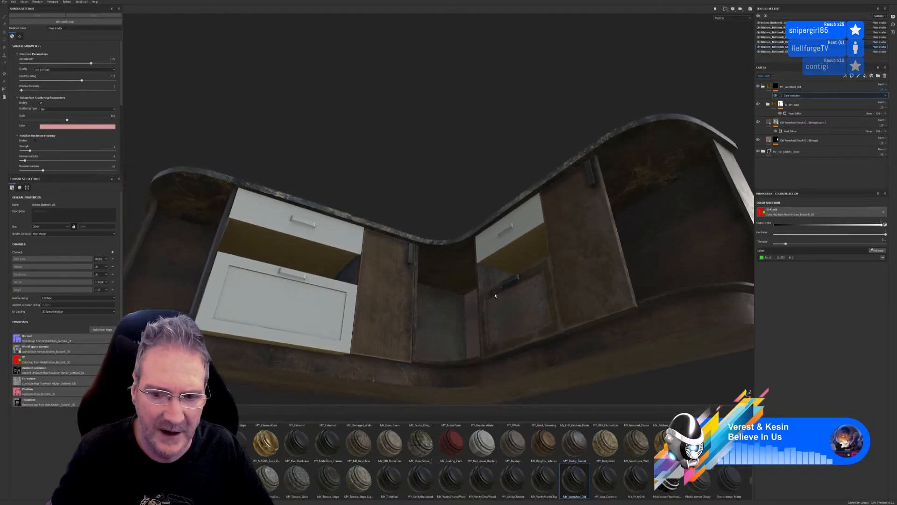
scroll(520, 226, "up", 2)
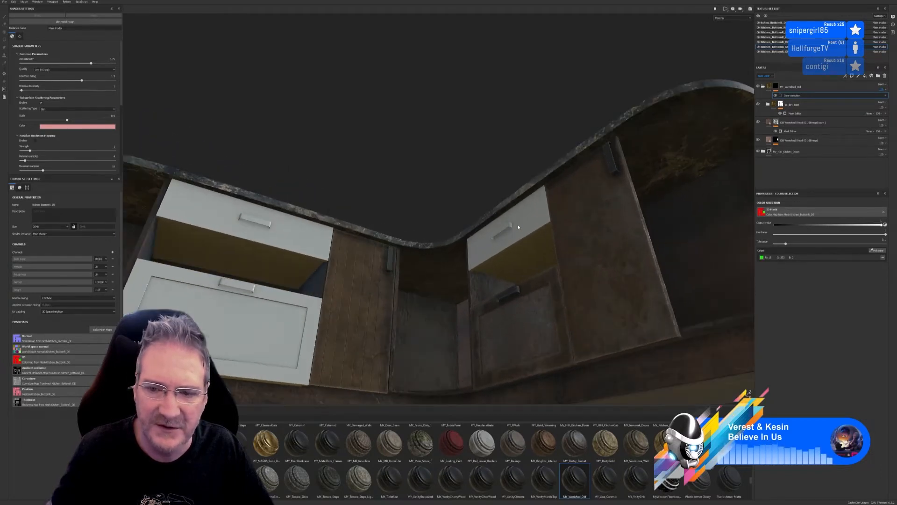
left_click(764, 87)
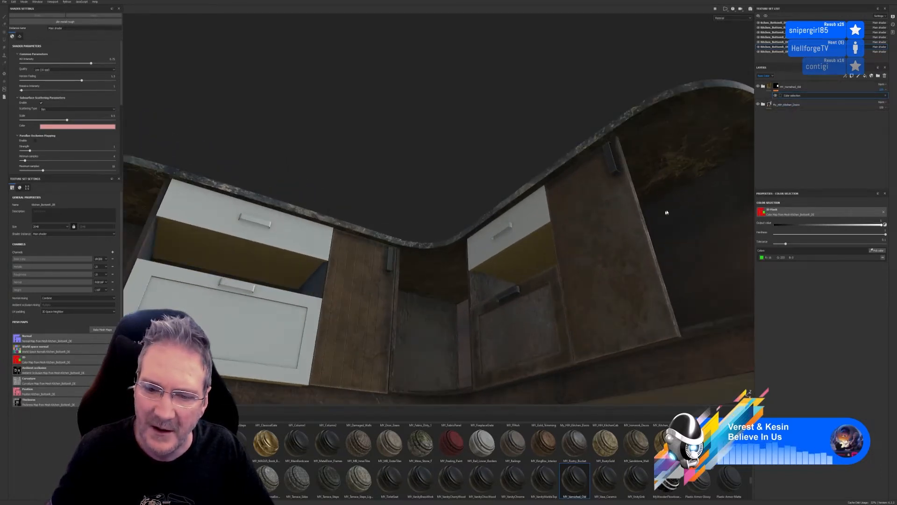
Copy the kitchen doors folder from the current texture set's layer stack
left_click(793, 105)
right_click(794, 106)
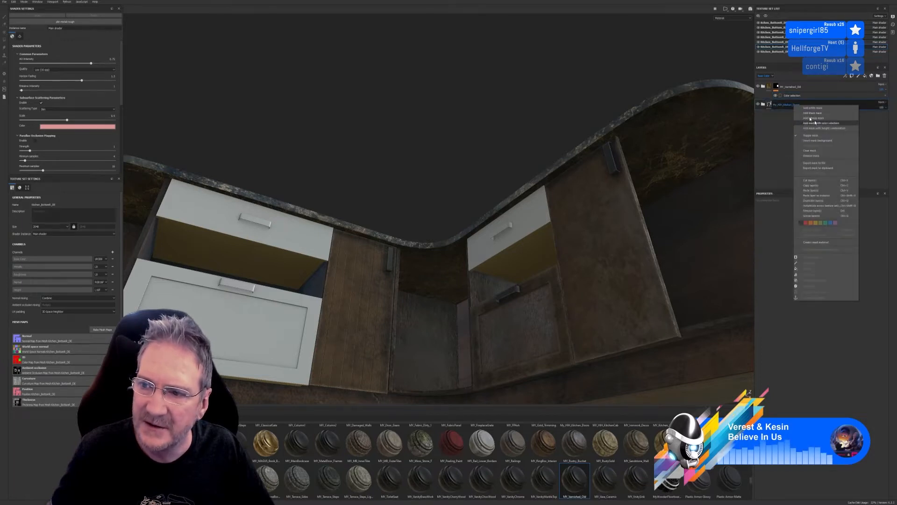
left_click(817, 186)
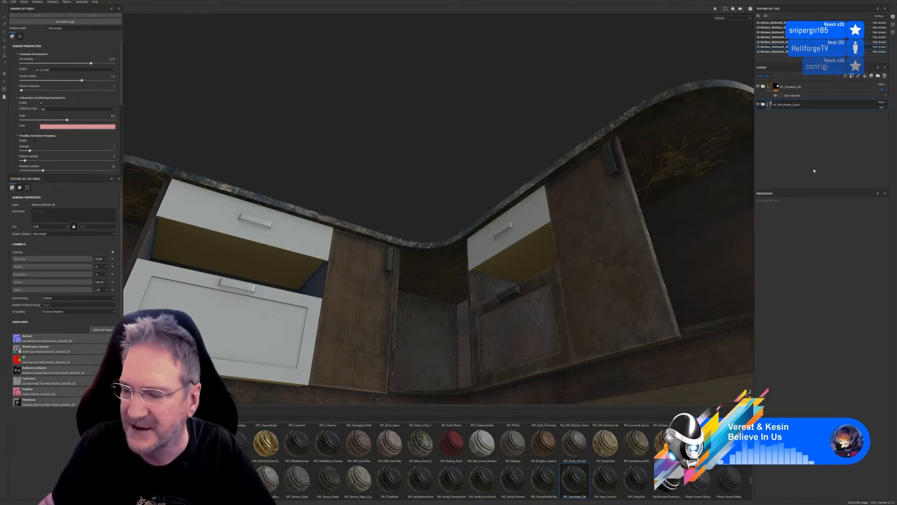
right_click(801, 108)
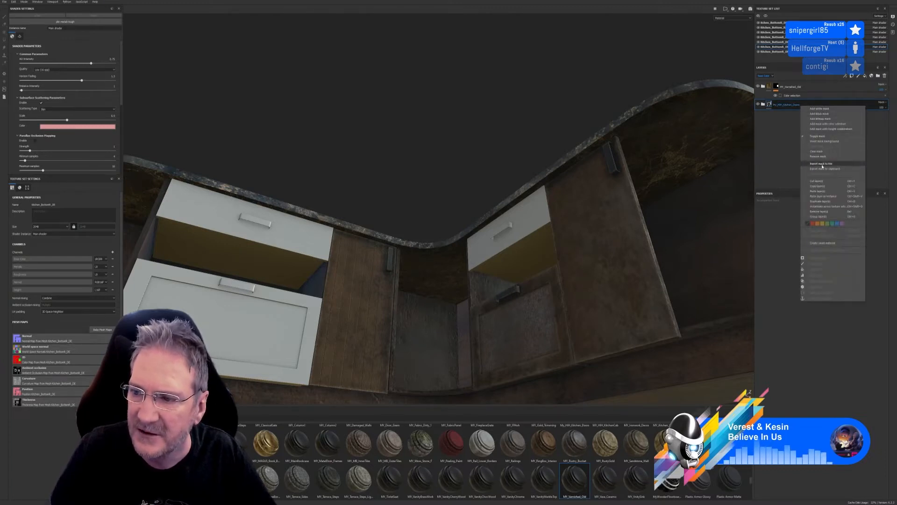
left_click(821, 188)
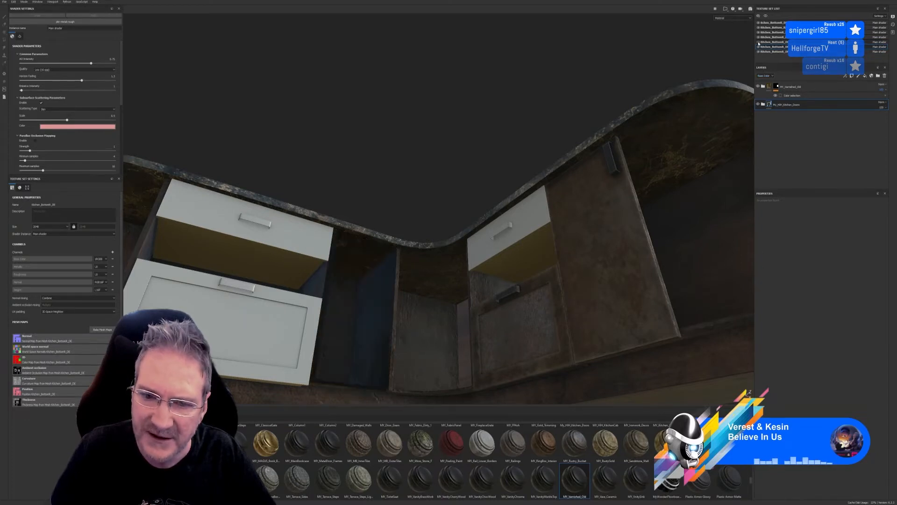
Hide and show the texture sets one at a time to identify which belongs to each door and white drawer
left_click(759, 38)
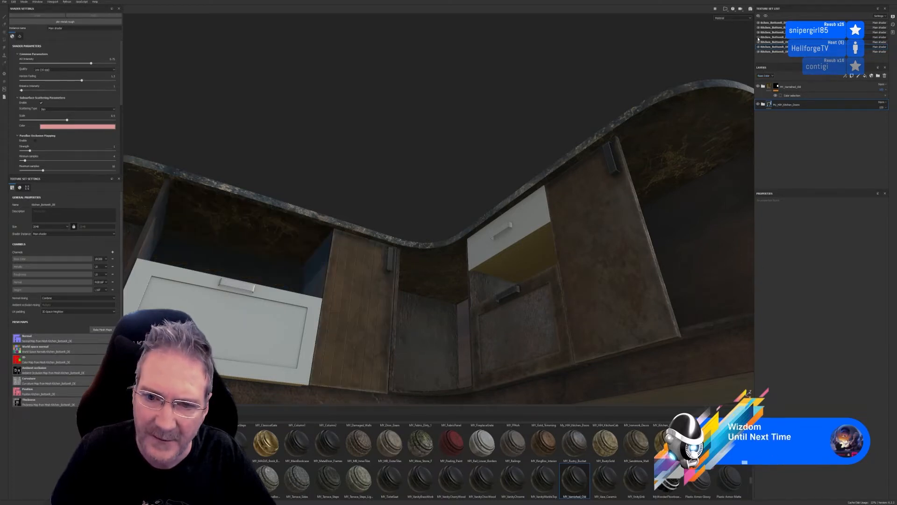
left_click(758, 51)
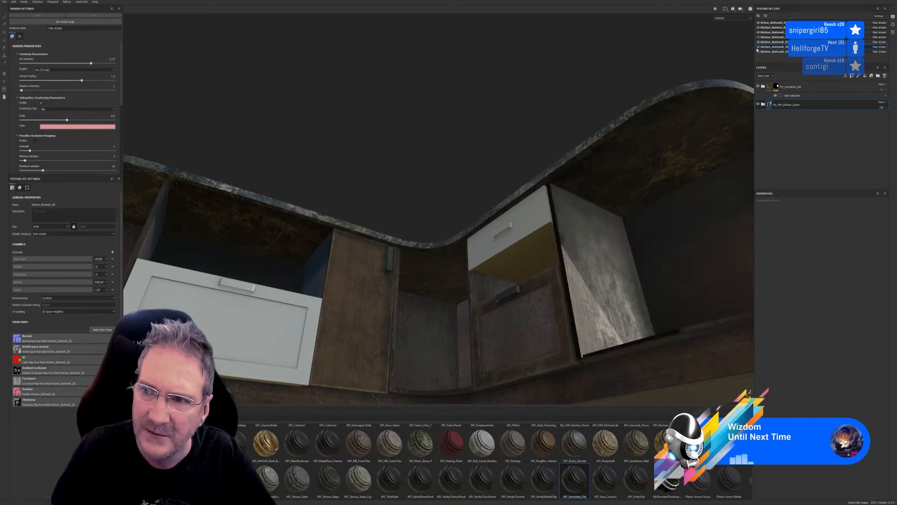
left_click(759, 47)
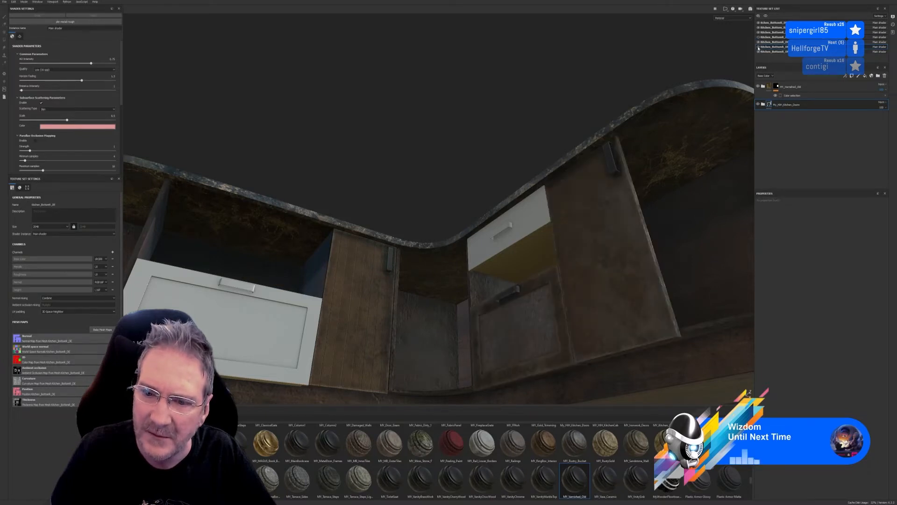
left_click(759, 42)
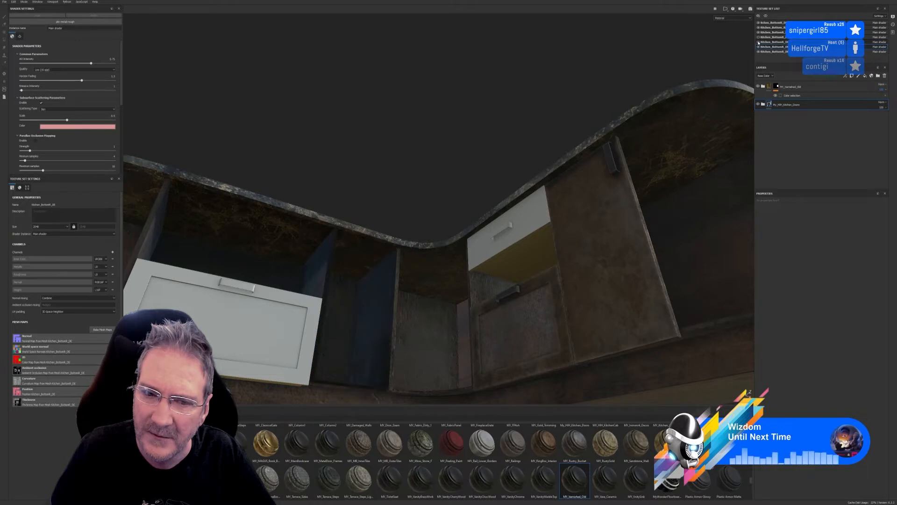
left_click(759, 42)
left_click(759, 37)
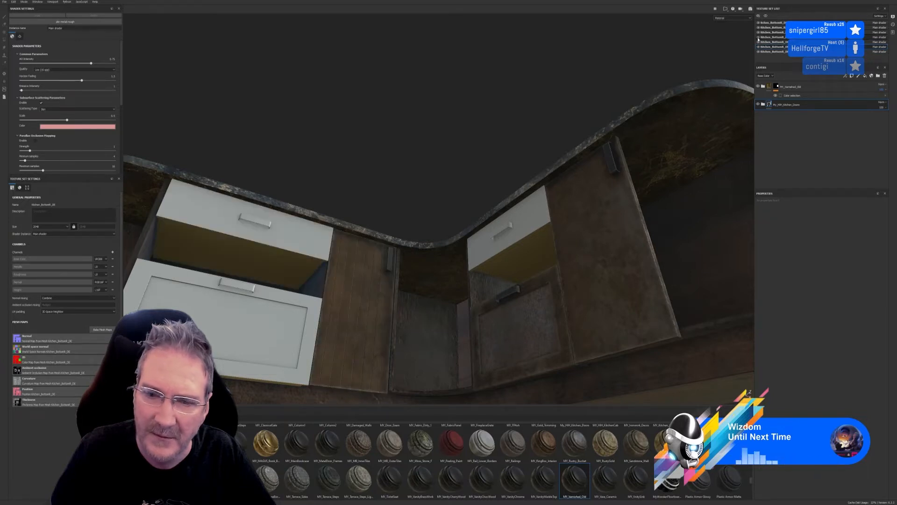
left_click(758, 32)
left_click(758, 33)
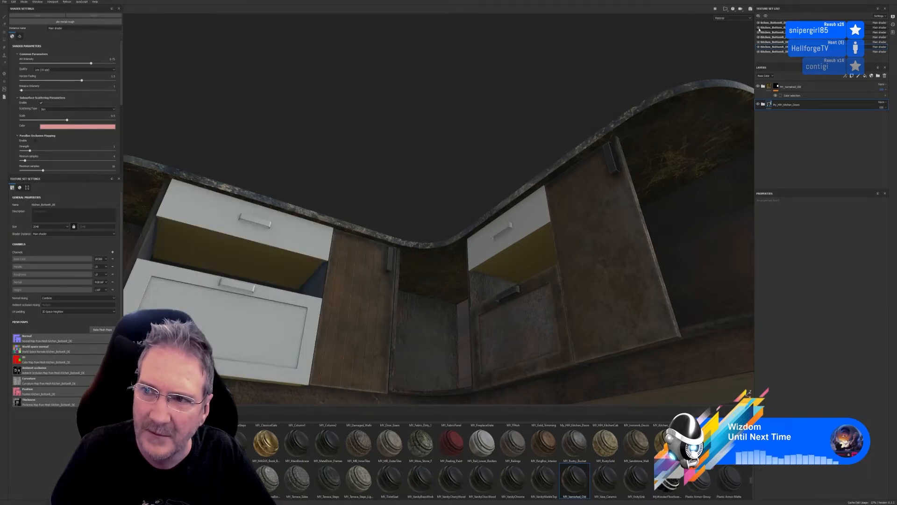
left_click(759, 28)
left_click(758, 28)
left_click(758, 22)
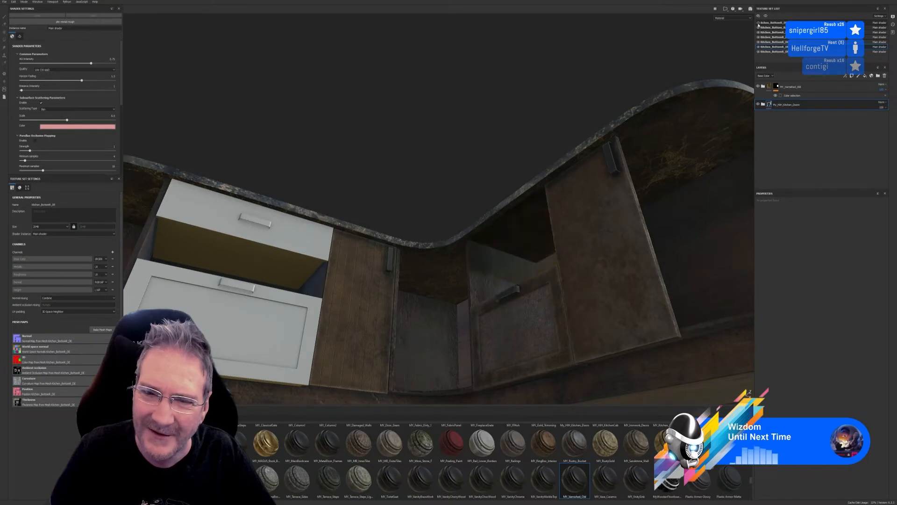
left_click(759, 23)
Paste the copied kitchen doors folder into the small white drawer's texture set and delete its default Layer 1
left_click(781, 22)
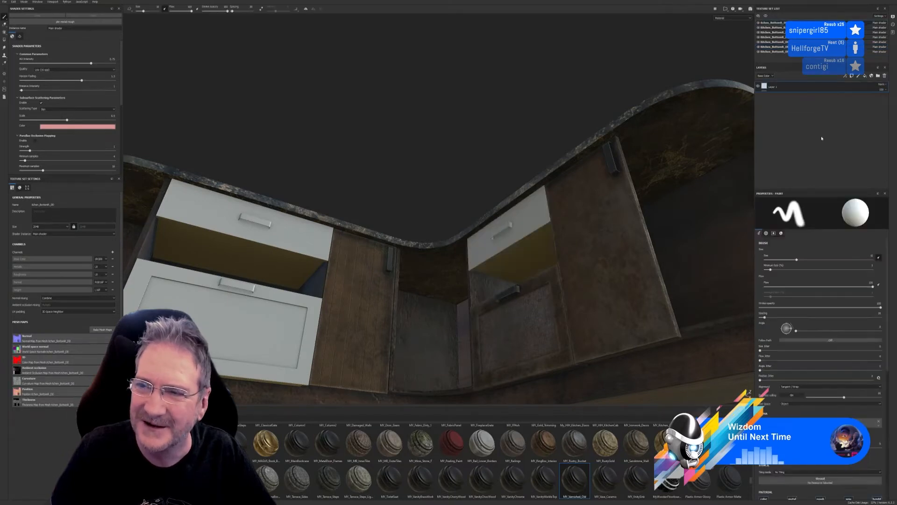
right_click(791, 88)
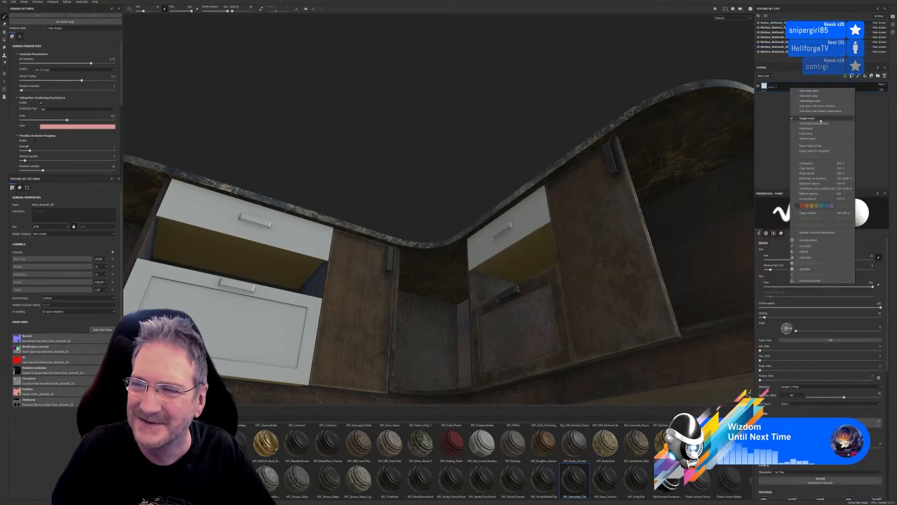
left_click(813, 173)
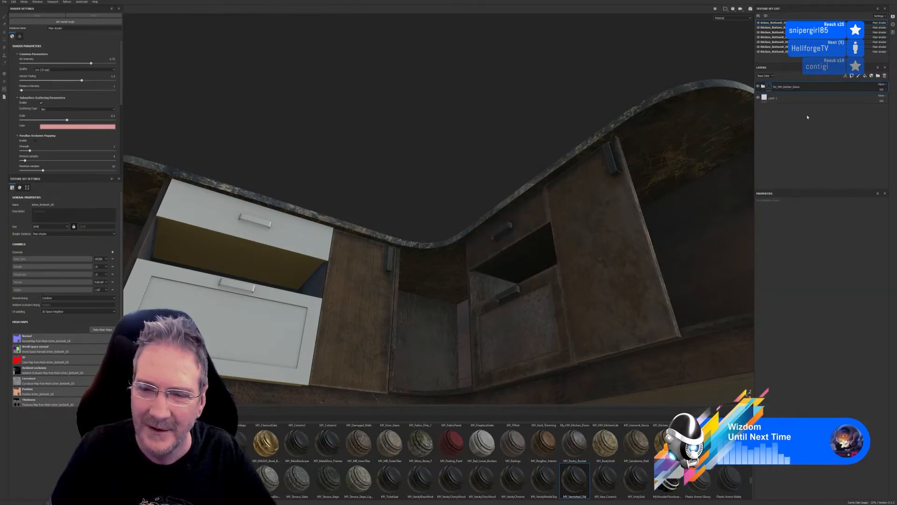
left_click(800, 99)
key("Delete")
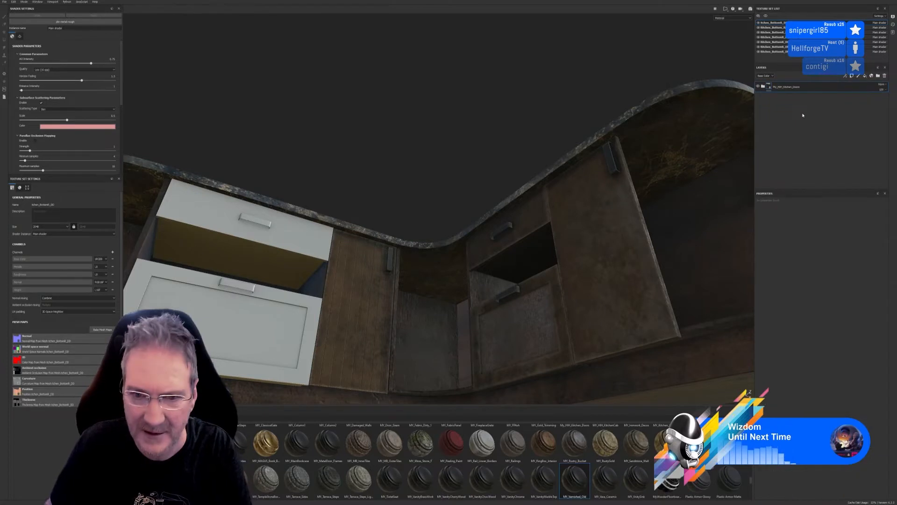
scroll(510, 230, "up", 4)
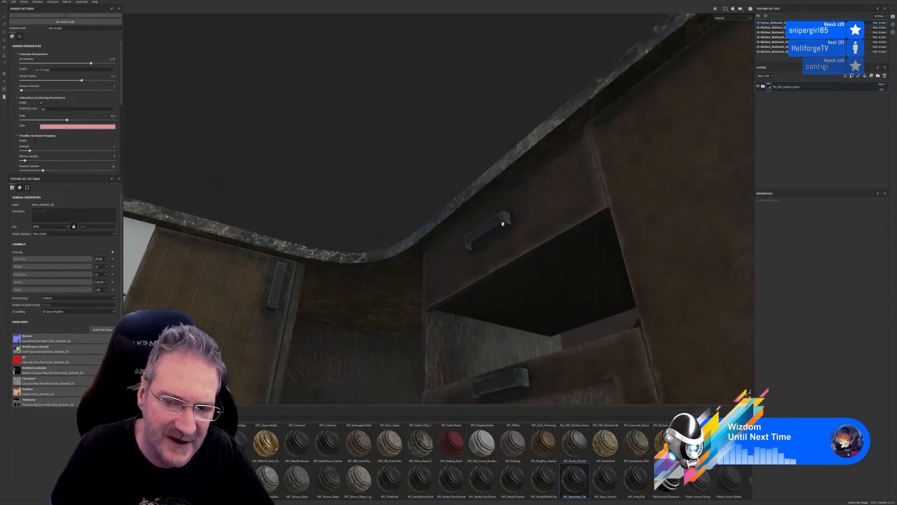
scroll(525, 254, "down", 2)
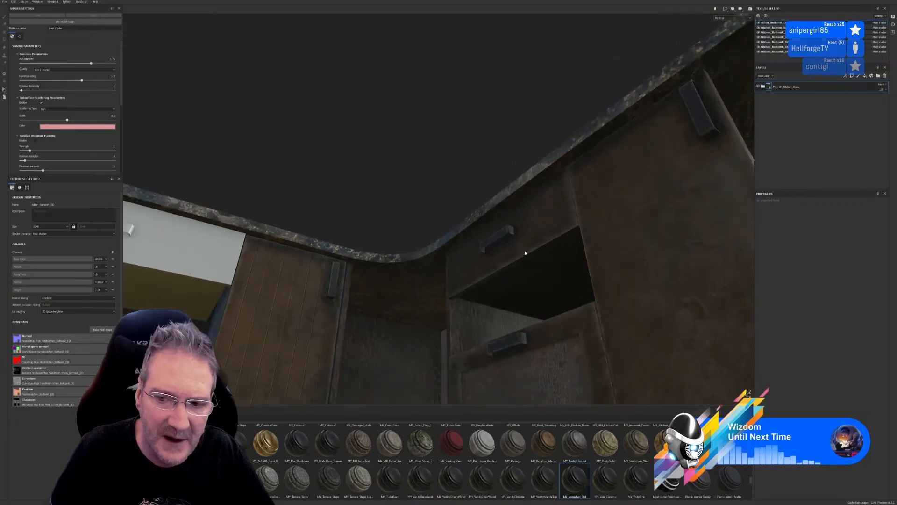
scroll(526, 253, "down", 2)
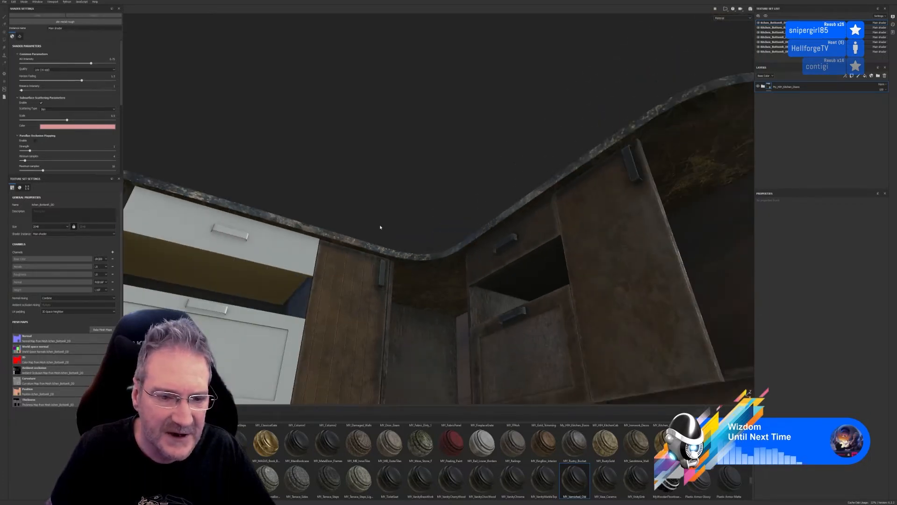
Hide and show individual texture sets to find the one belonging to the upper wide white drawer
left_click(758, 51)
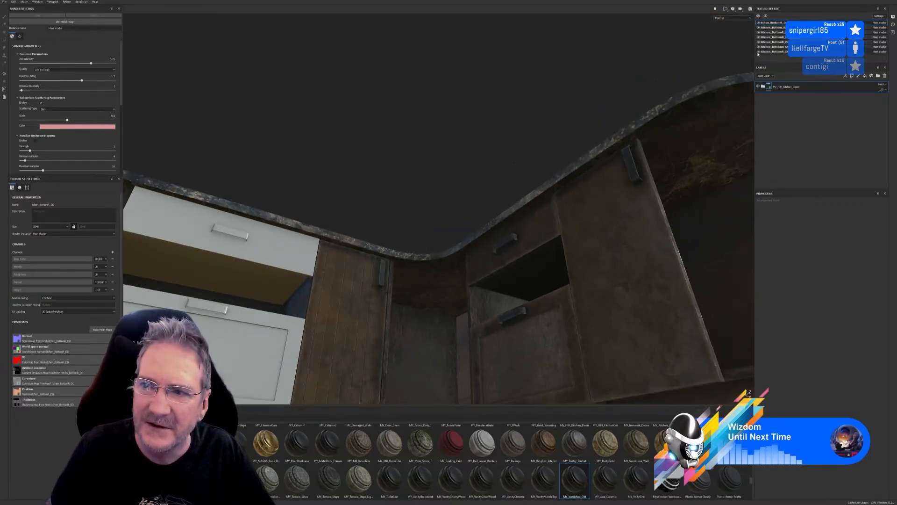
left_click(759, 51)
left_click(758, 42)
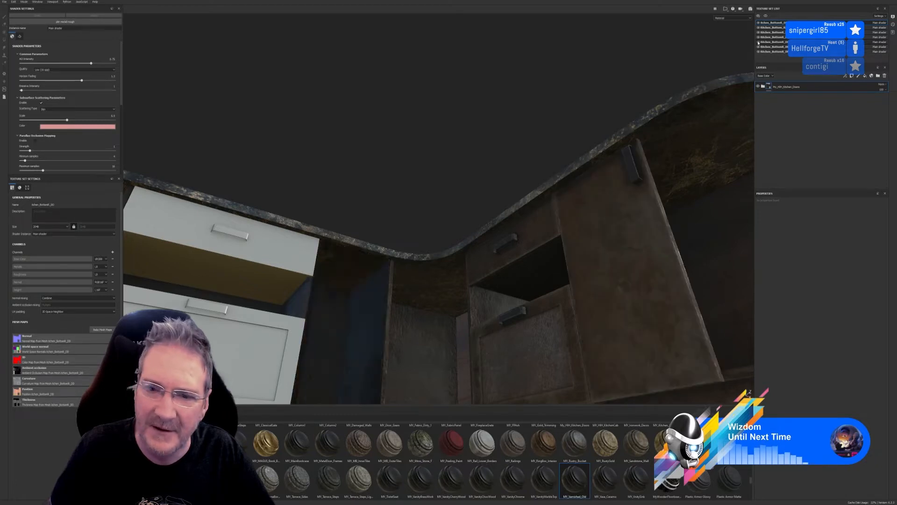
left_click(758, 42)
left_click(758, 37)
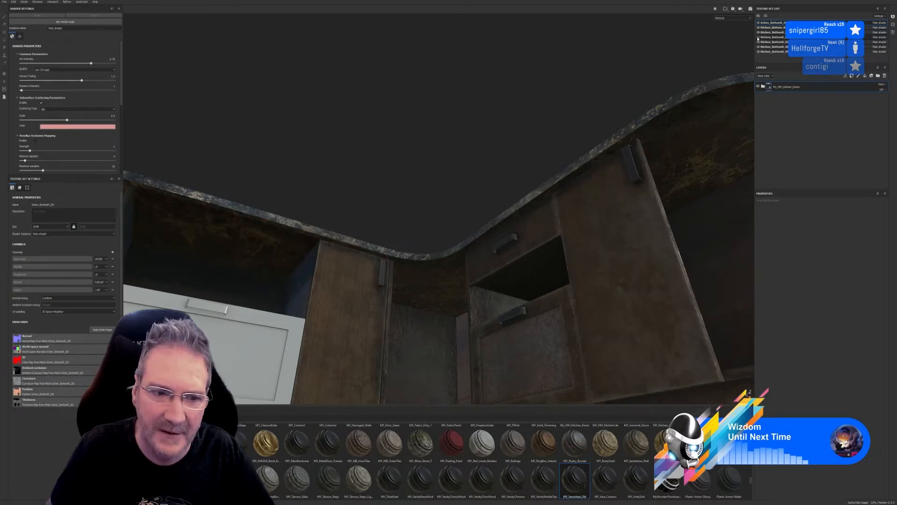
left_click(758, 37)
Paste the kitchen doors folder into the upper wide white drawer's texture set and delete its default Layer 1
left_click(769, 38)
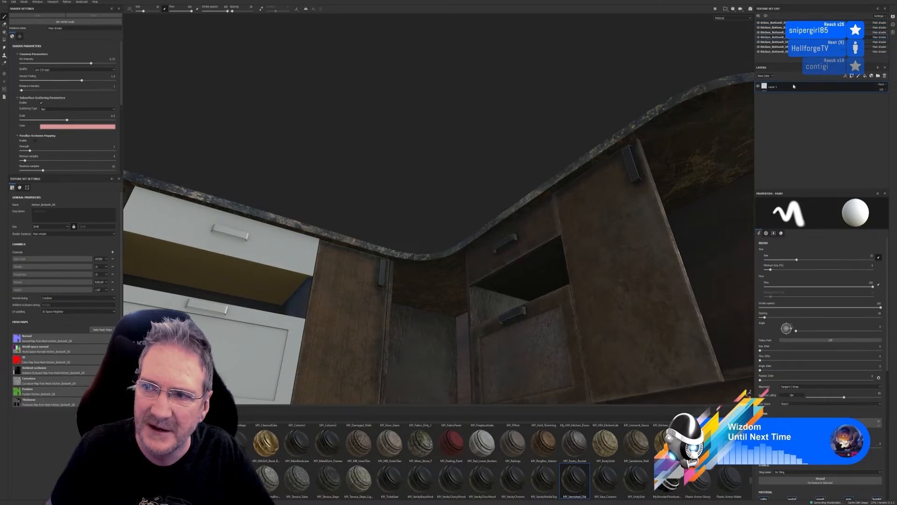
right_click(793, 86)
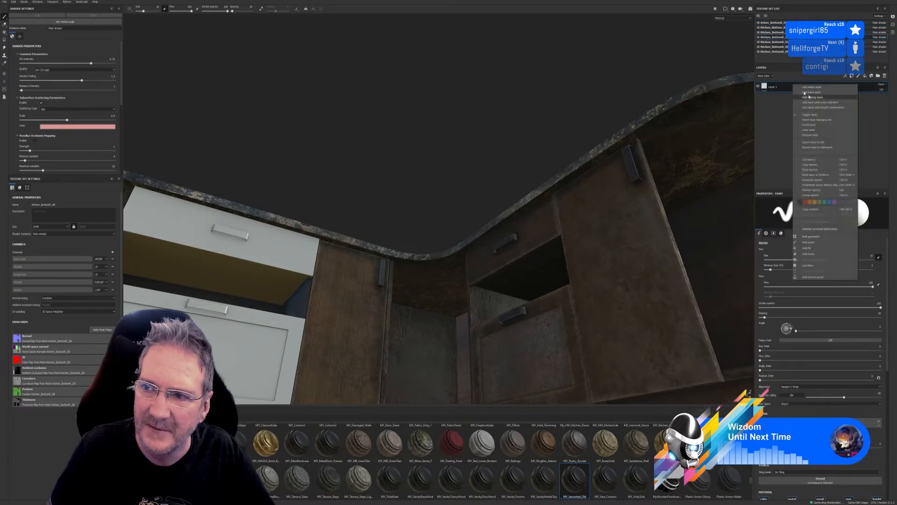
left_click(813, 160)
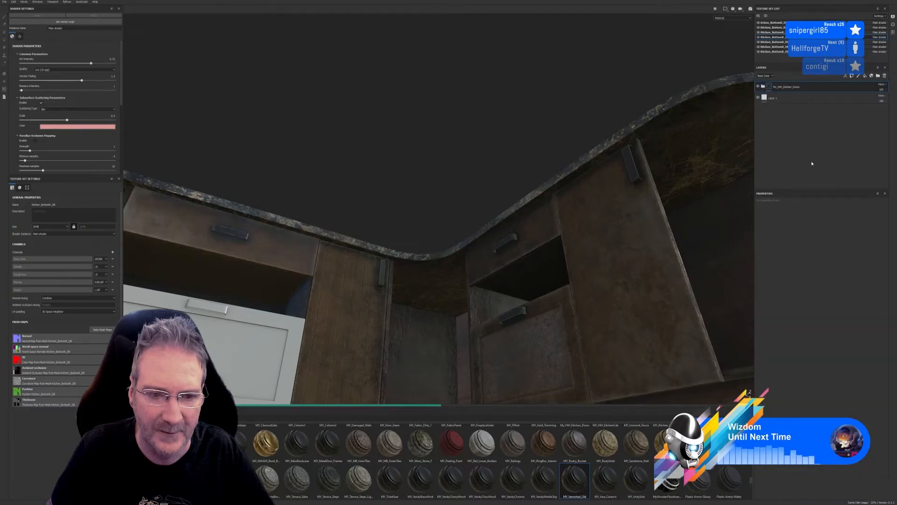
left_click(800, 103)
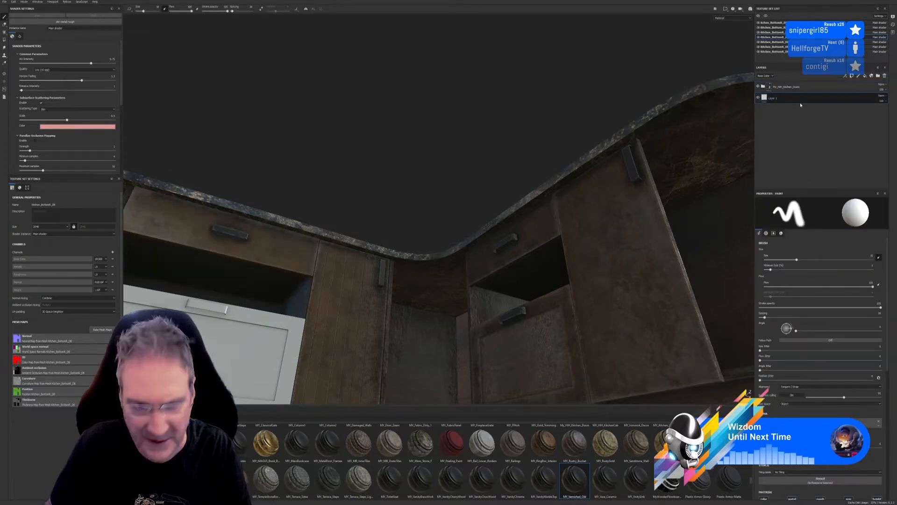
key("Delete")
Identify the textured inset-panel door's texture set and copy its MY_Varnished_Old and kitchen doors folders together
scroll(293, 260, "down", 2)
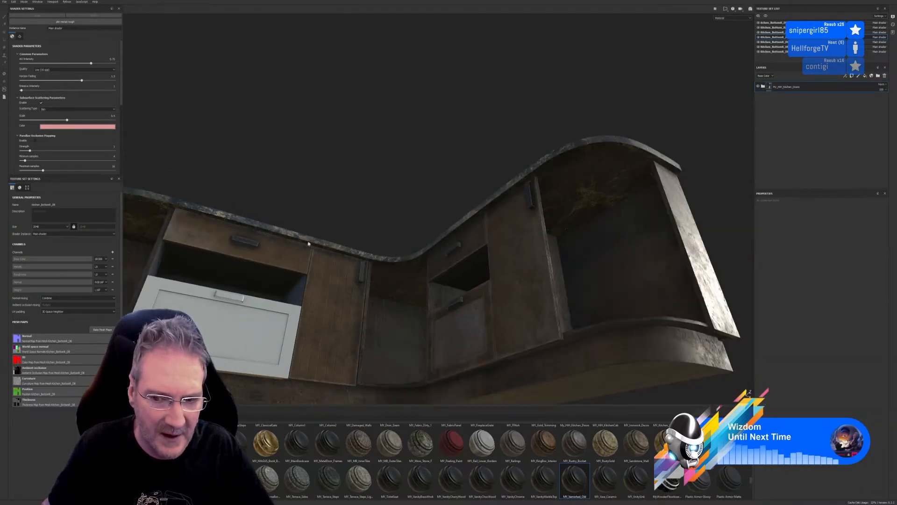
left_click_drag(337, 248, 562, 143, "alt")
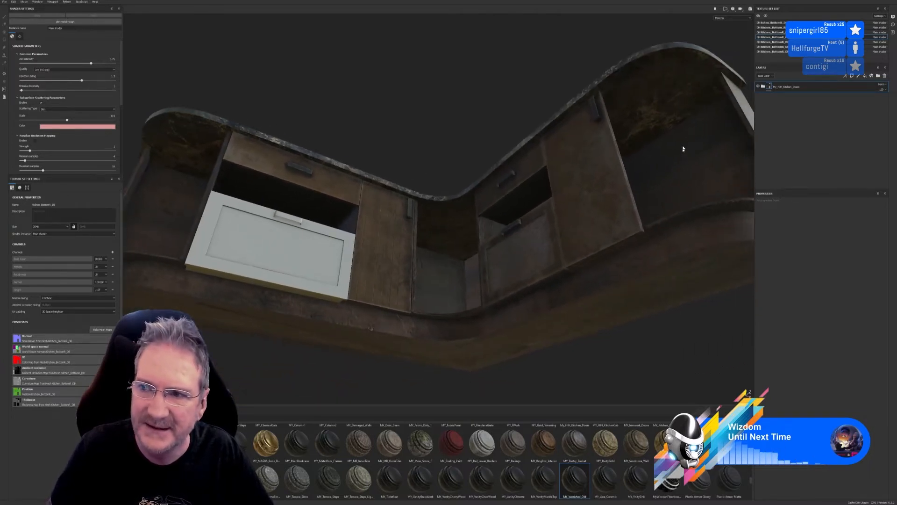
left_click(758, 47)
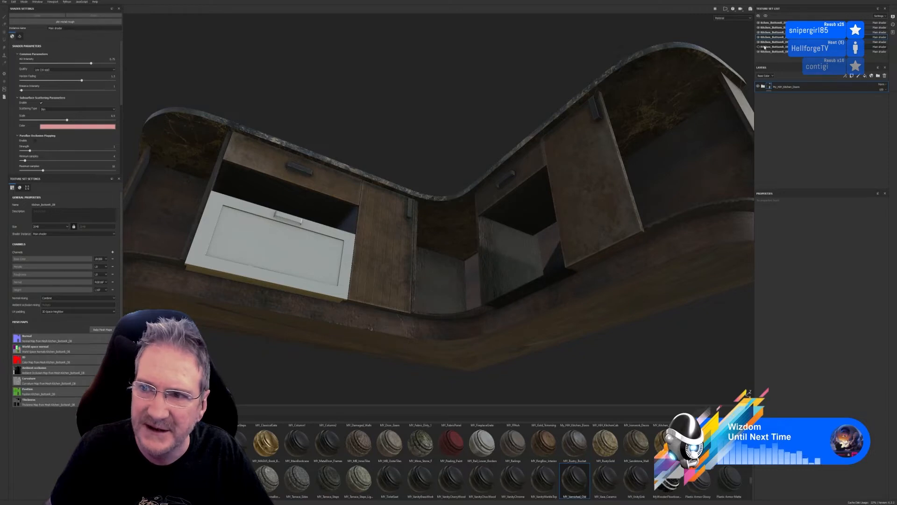
left_click(759, 47)
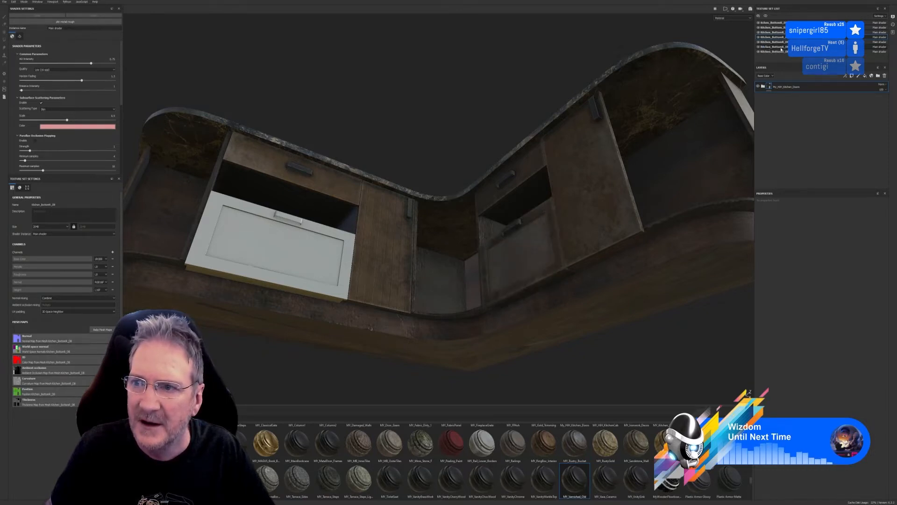
left_click(790, 47)
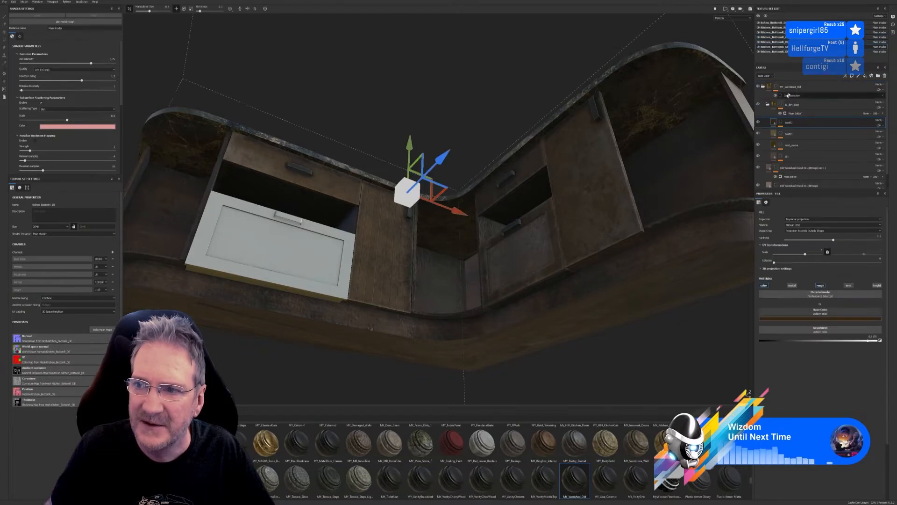
left_click(763, 87)
left_click(794, 105)
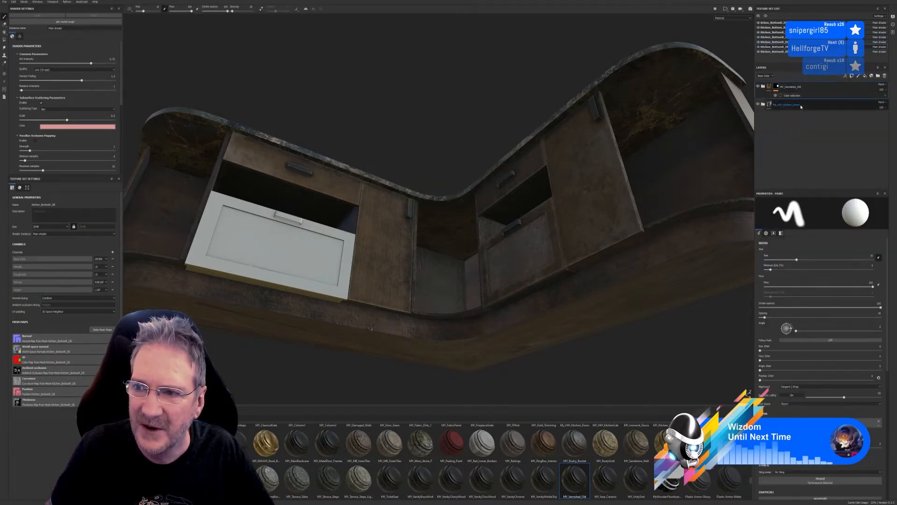
right_click(801, 105)
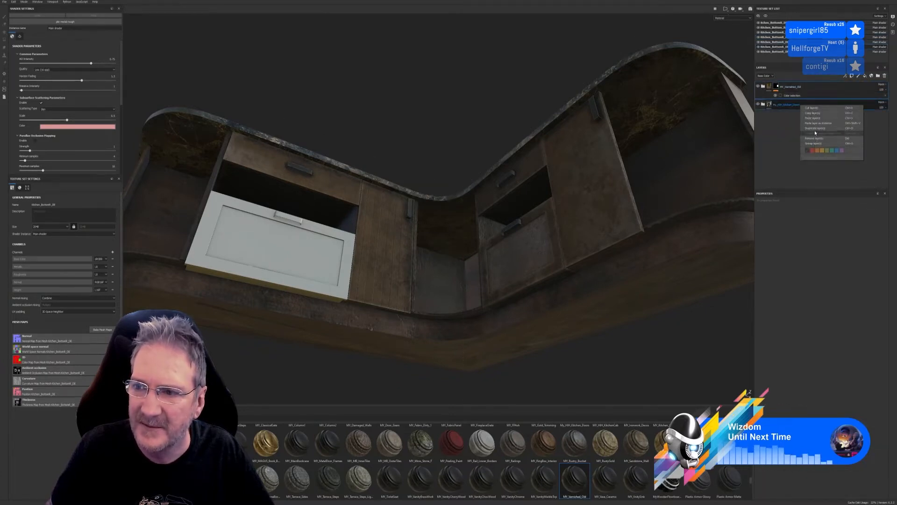
left_click(815, 113)
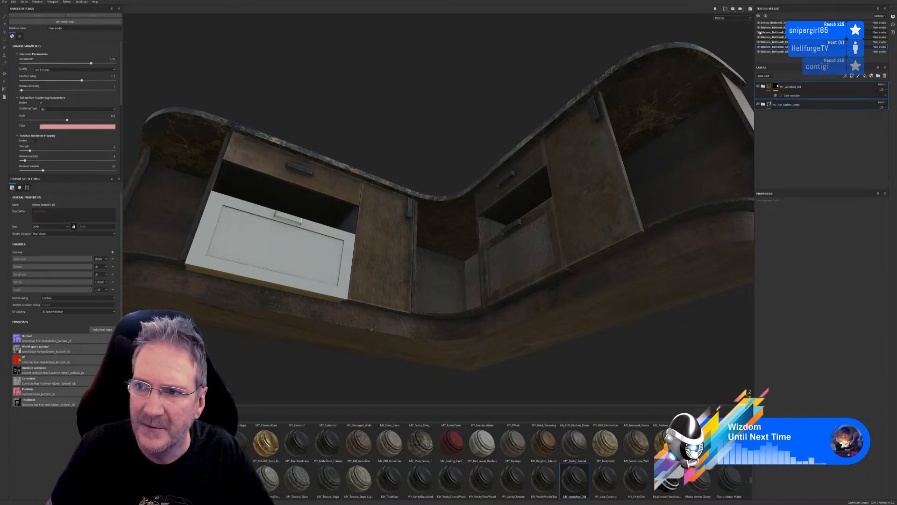
Paste both copied folders into the texture set of the remaining white inset-panel drawer and delete its default Layer 1
left_click(759, 32)
left_click(759, 33)
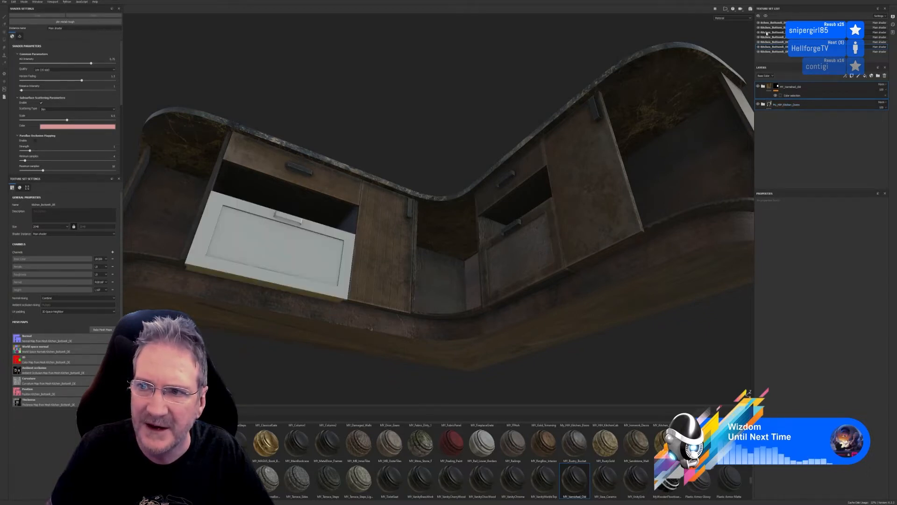
left_click(769, 33)
right_click(790, 87)
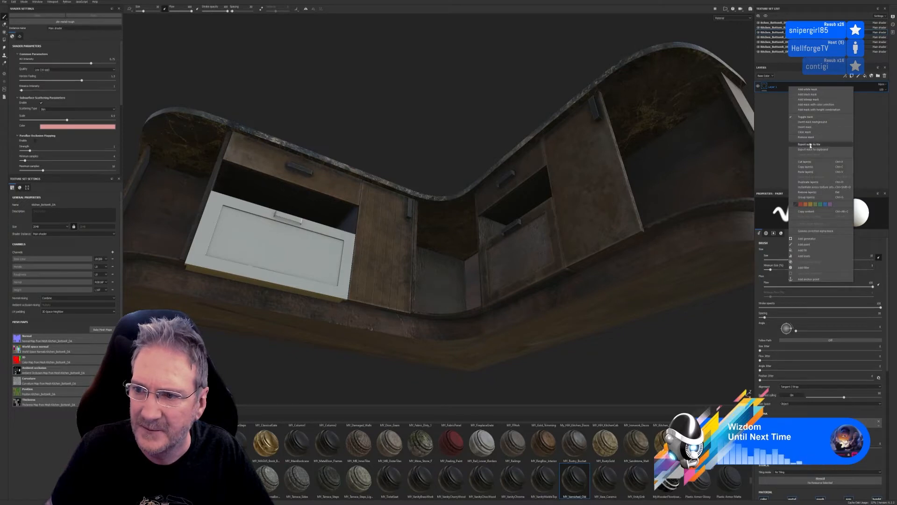
left_click(807, 172)
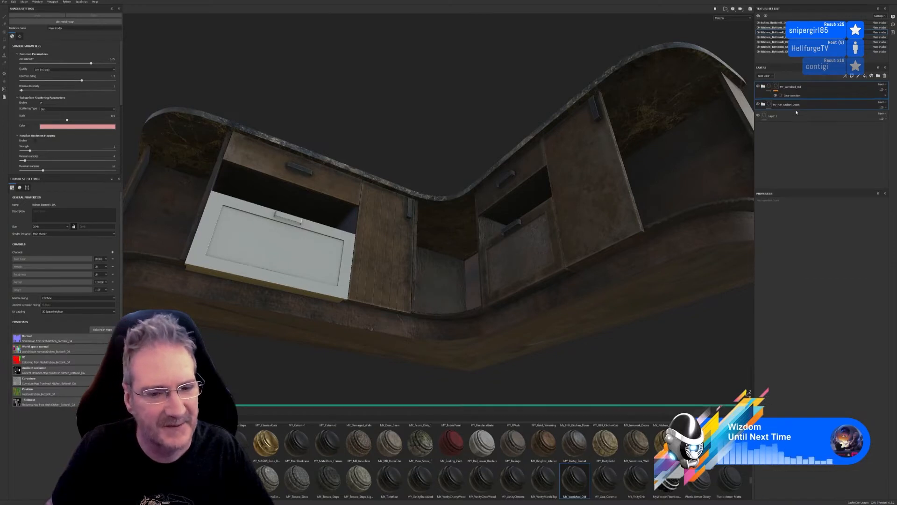
left_click(792, 117)
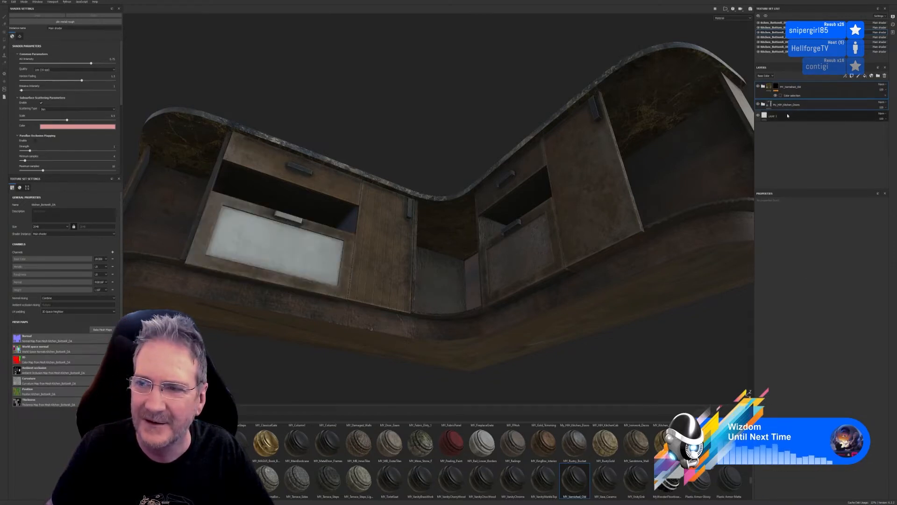
key("Delete")
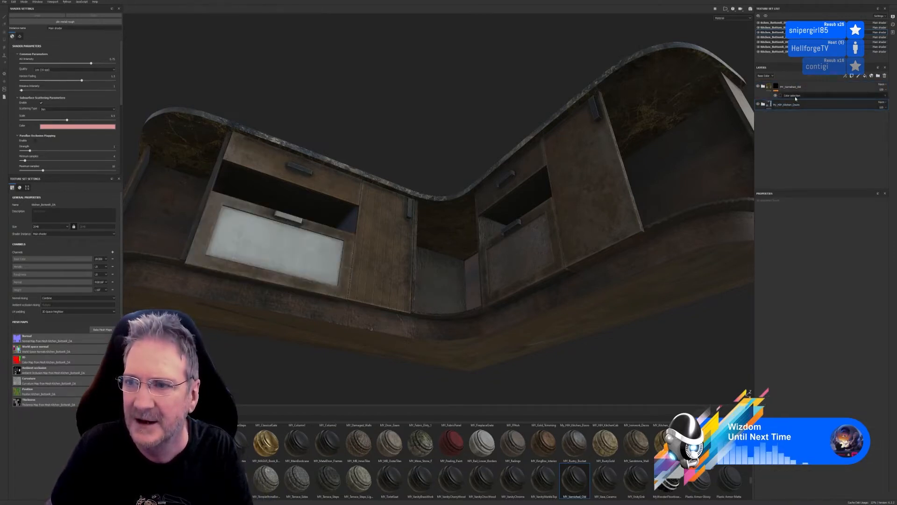
Set the MY_Varnished_Old folder's colour selection mask to the green ID colour of the wide lower drawer's inset panel
left_click(795, 96)
left_click(876, 250)
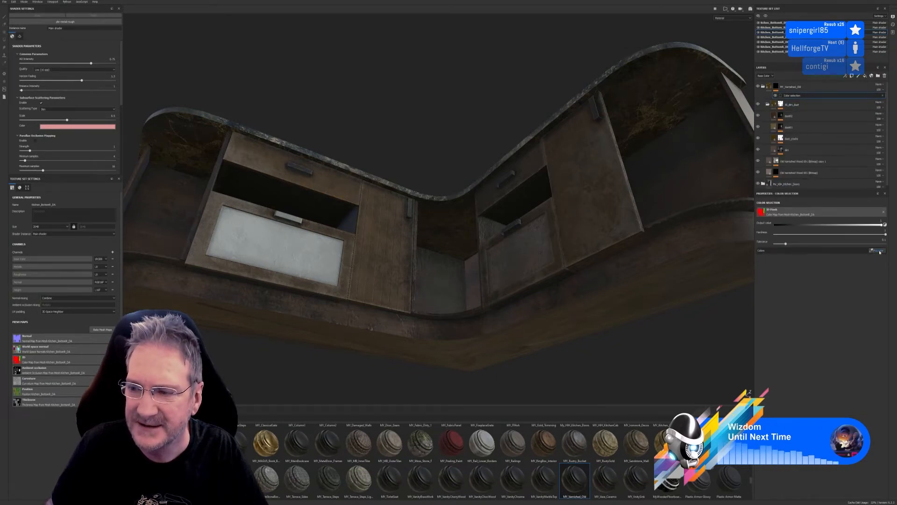
left_click(306, 246)
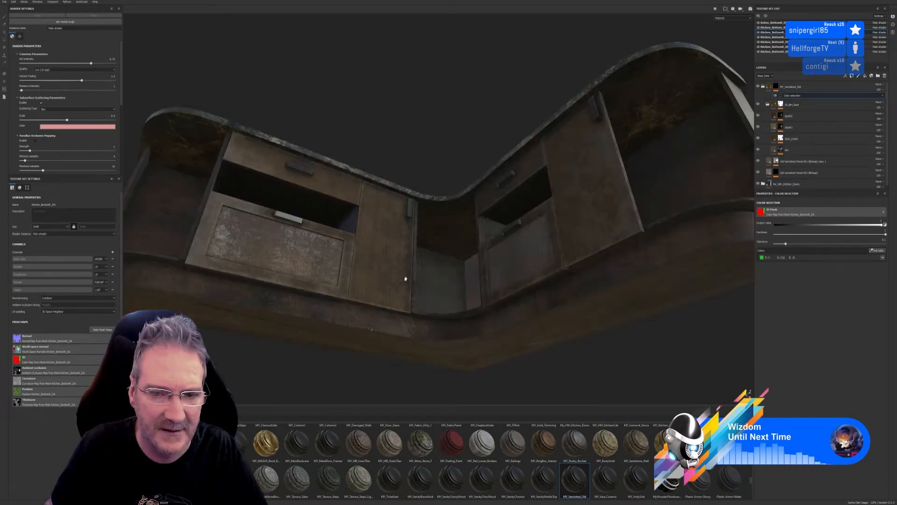
left_click_drag(405, 279, 396, 309, "alt")
scroll(260, 278, "up", 5)
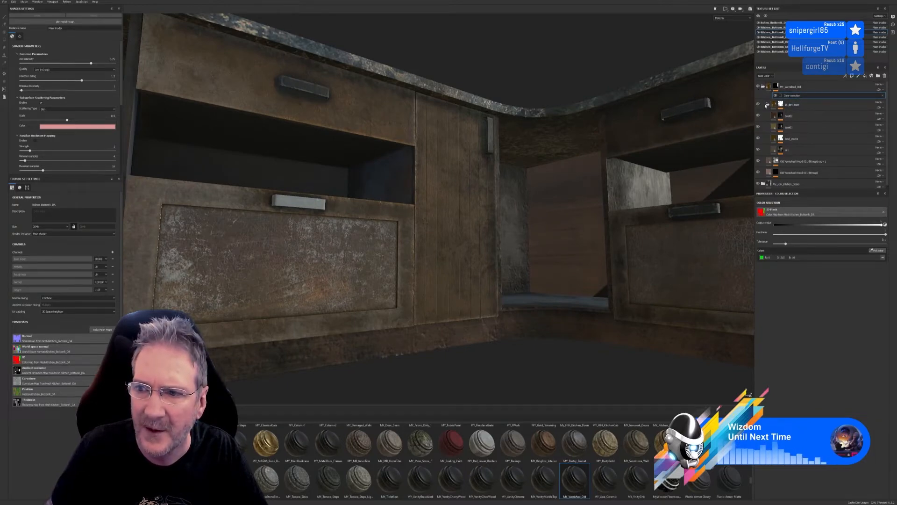
Toggle the dirt folder, the varnished wood copy layer and the kitchen doors folder to examine what each adds to the lower drawer
left_click(760, 104)
left_click(760, 106)
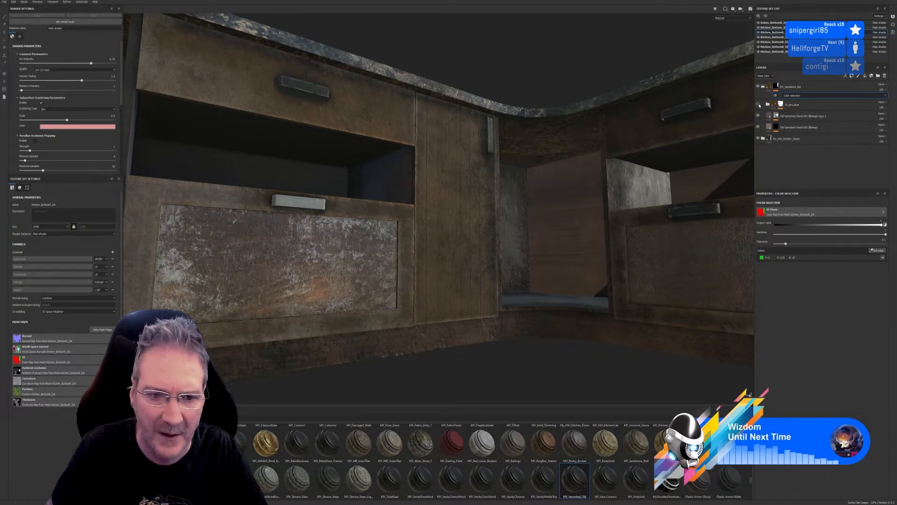
left_click(759, 106)
left_click(758, 115)
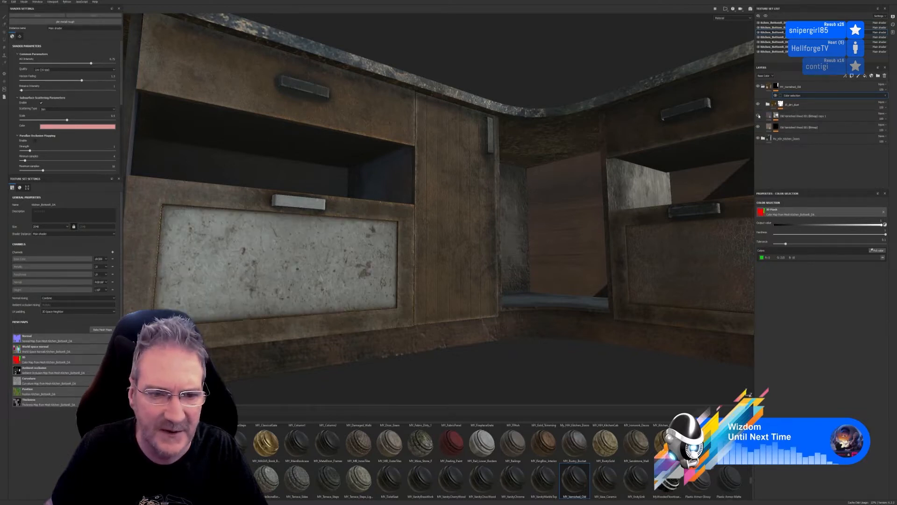
left_click(758, 115)
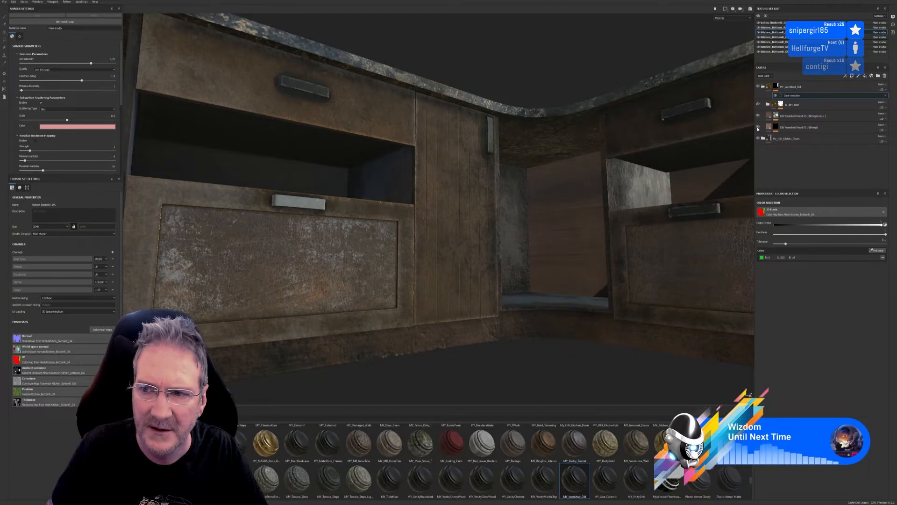
left_click(759, 138)
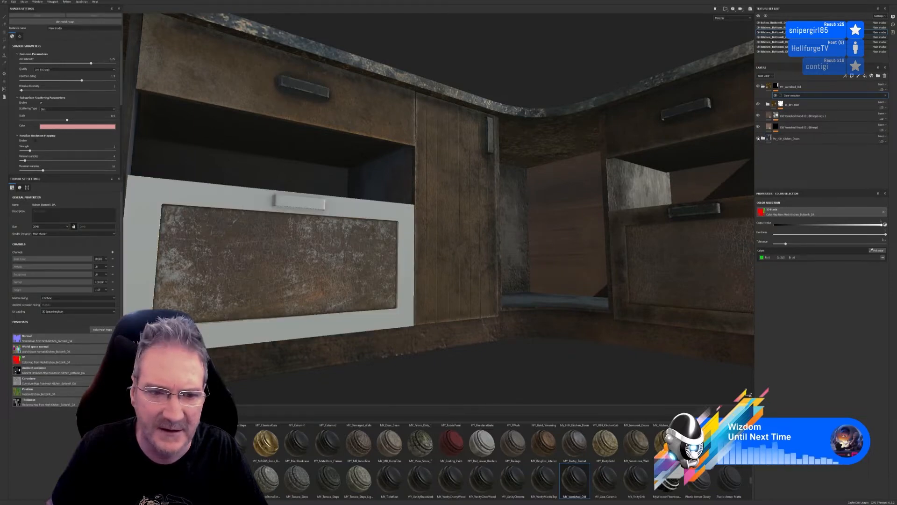
left_click(758, 138)
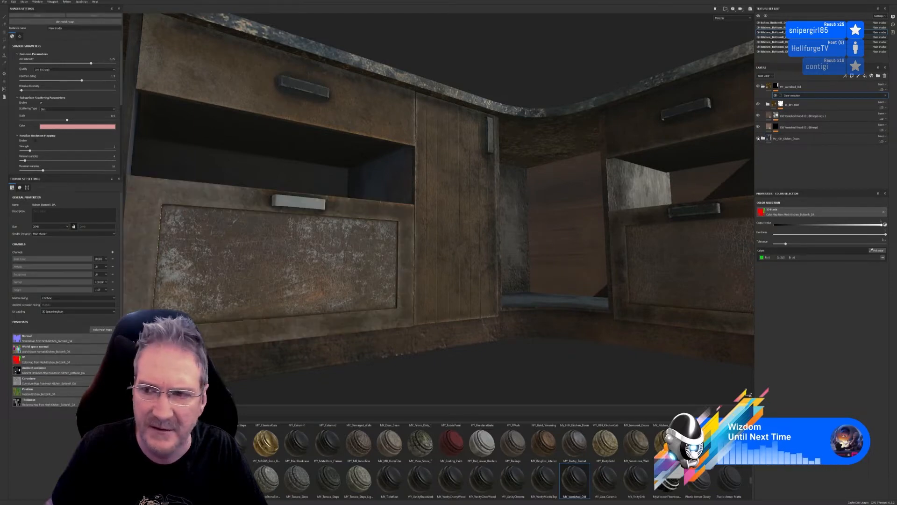
left_click(758, 116)
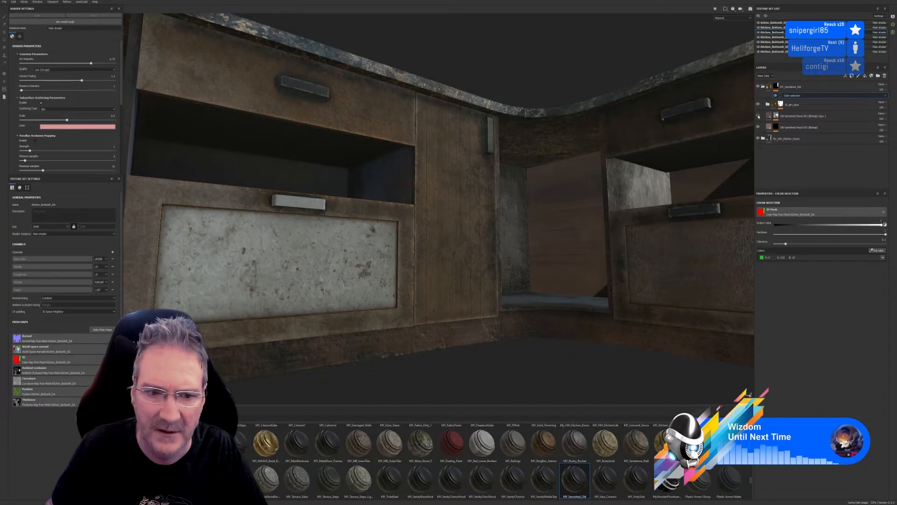
left_click(758, 116)
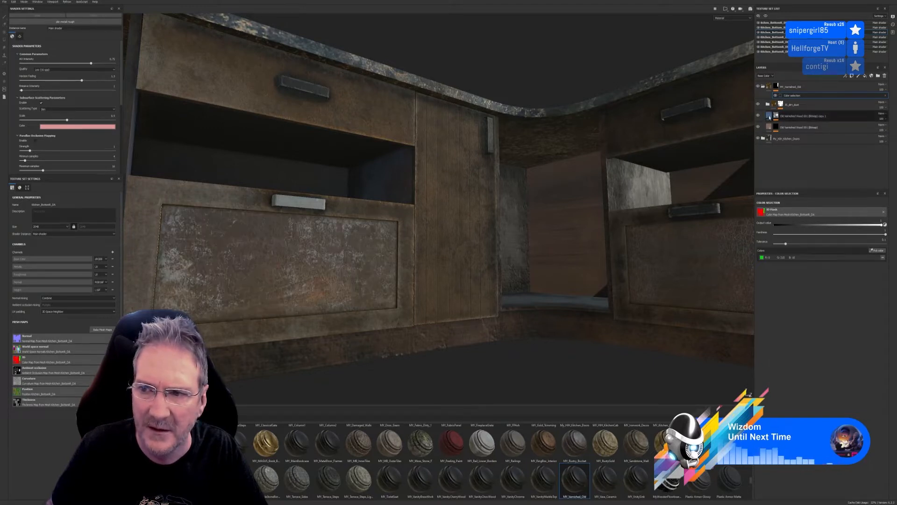
left_click(777, 116)
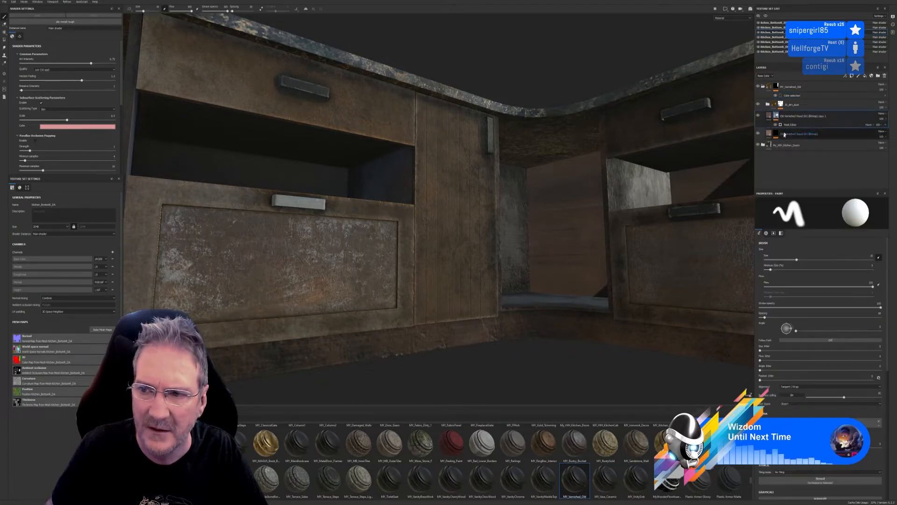
left_click(758, 145)
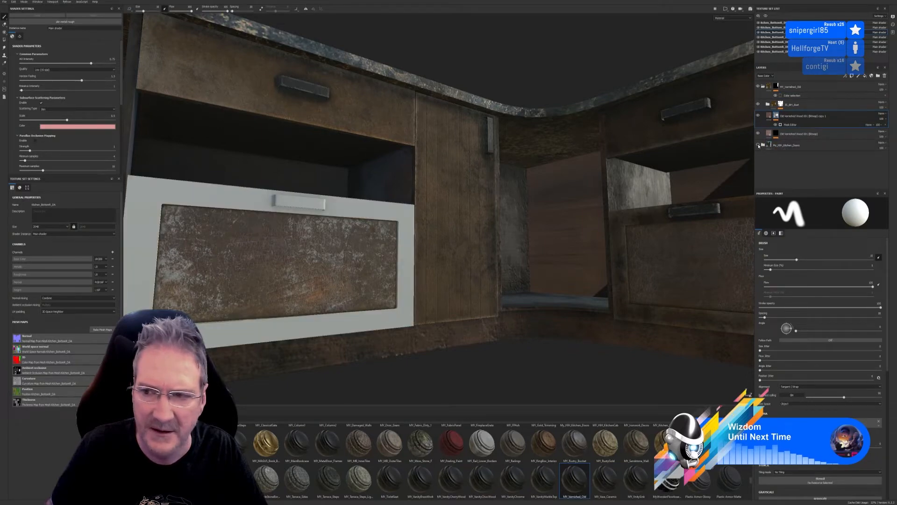
left_click(759, 145)
Expand the kitchen doors folder and toggle the layer just below its trimming folder to examine its effect on the drawer
left_click(764, 145)
scroll(775, 154, "down", 1)
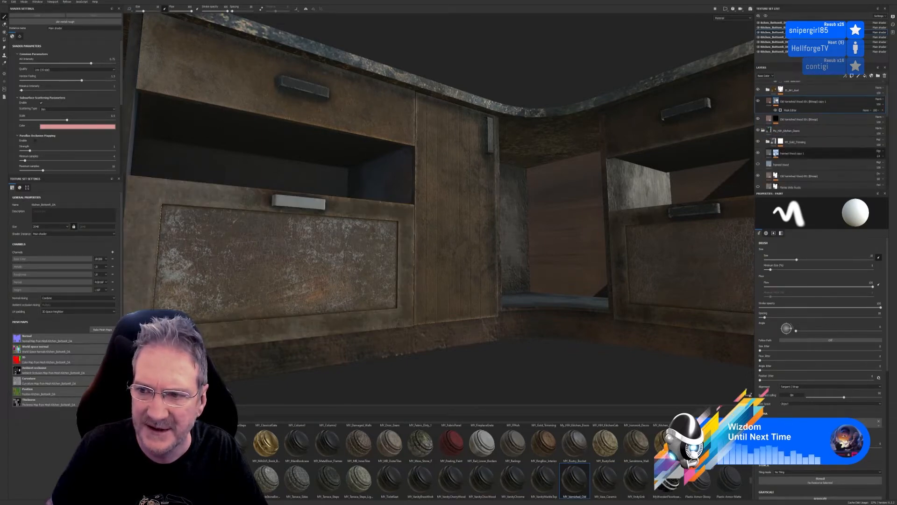
left_click(759, 153)
left_click(759, 153)
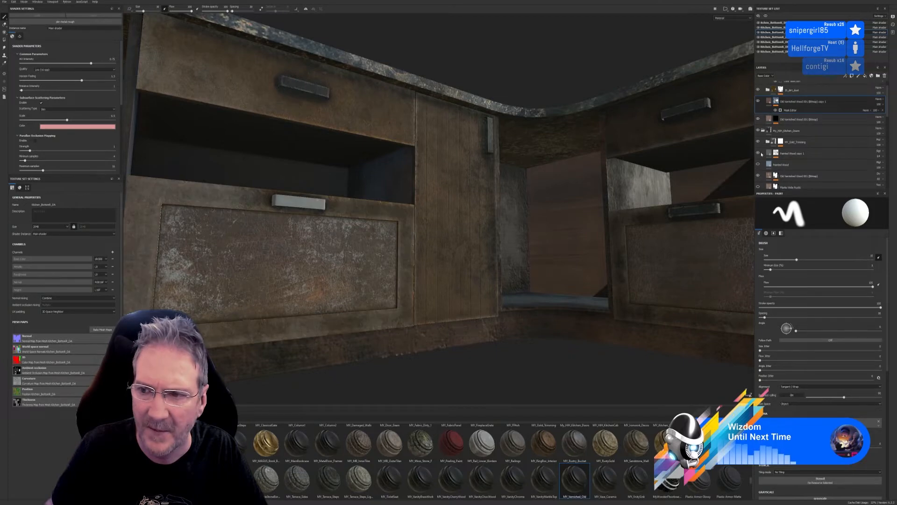
left_click(759, 154)
left_click(759, 153)
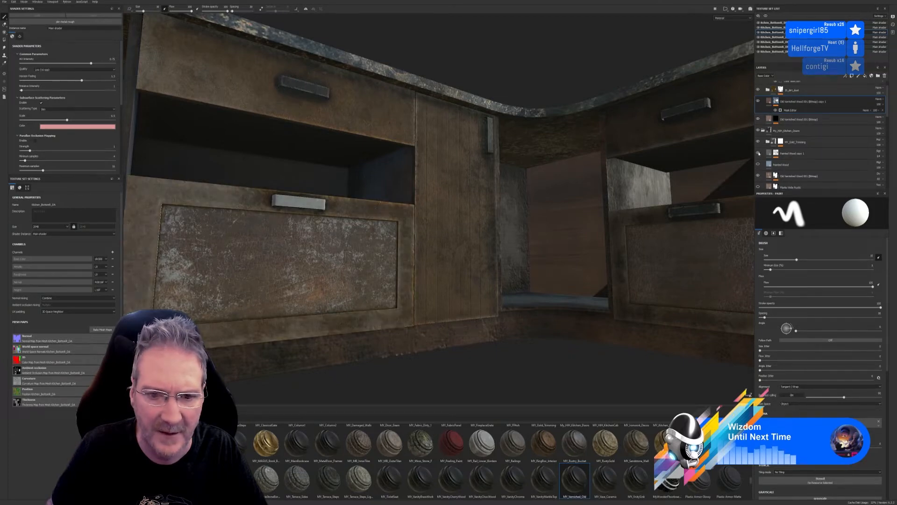
Toggle the two painted wood layers and the rustic layer below the varnished wood to examine what each contributes to the lower drawer
left_click(759, 153)
left_click(759, 154)
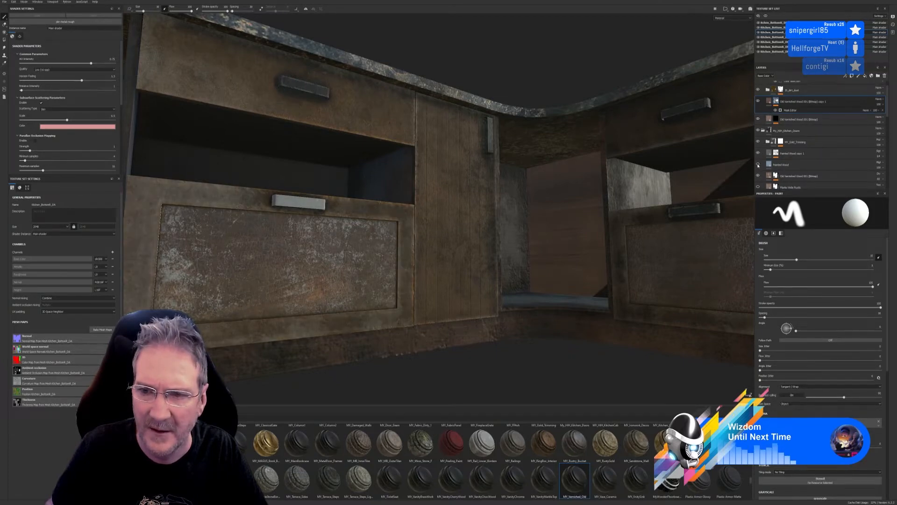
left_click(759, 165)
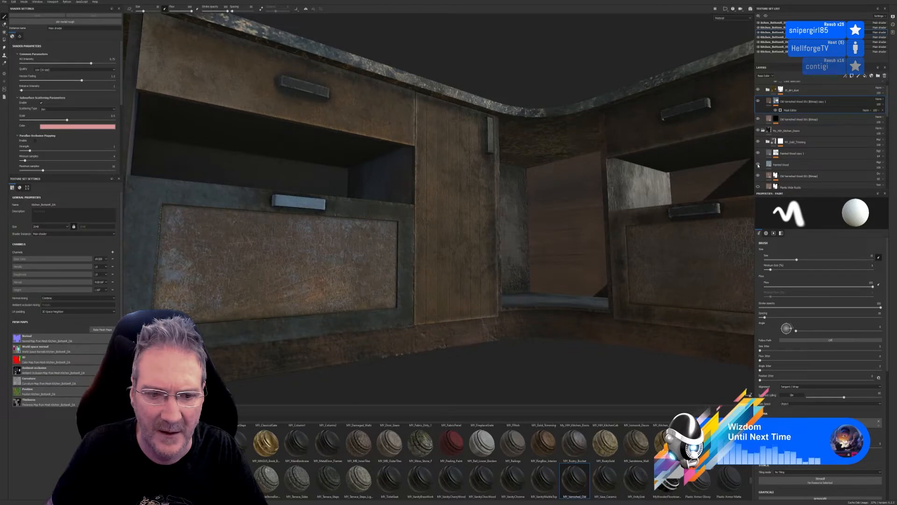
left_click(758, 165)
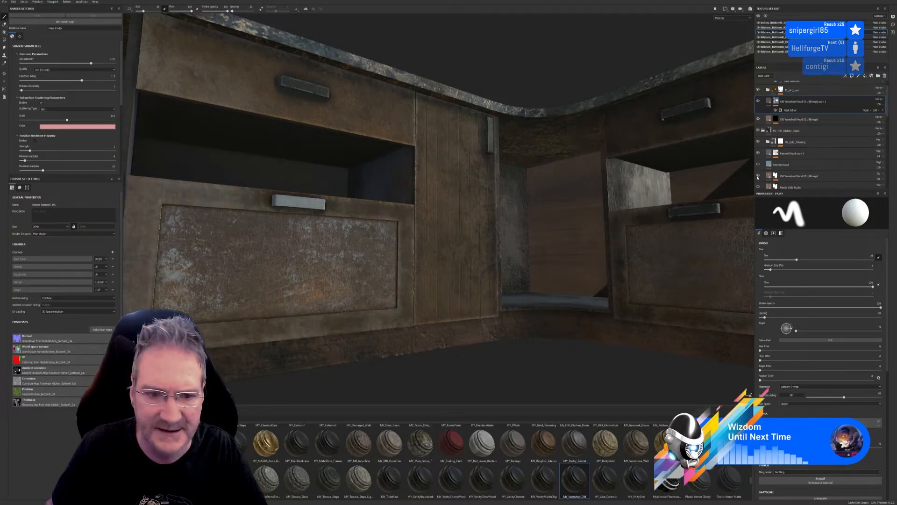
scroll(760, 177, "down", 2)
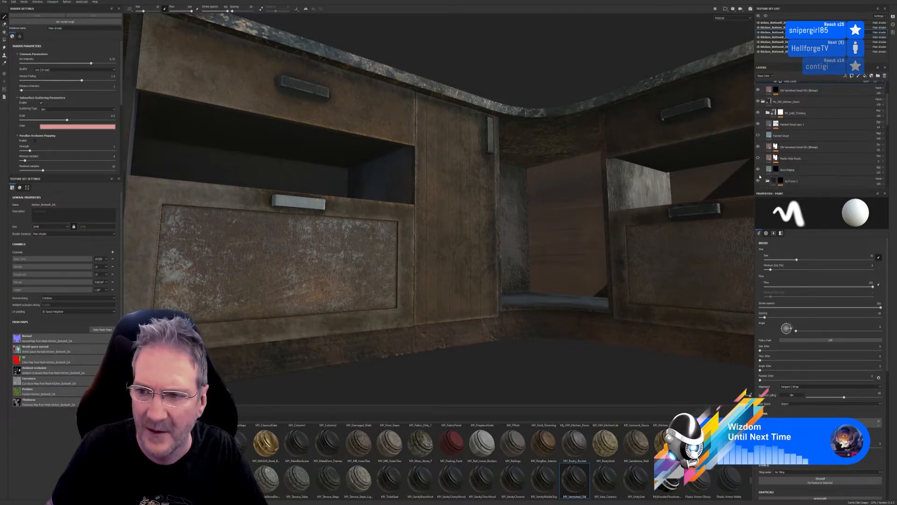
left_click(758, 159)
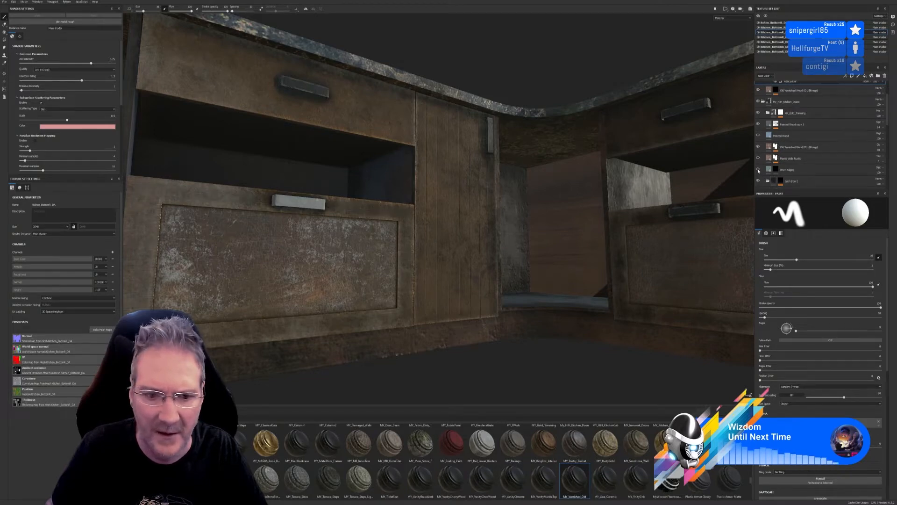
Check the remaining lower layers and folders of the kitchen doors group, including its weathering and trimming folders, by toggling their visibility
scroll(764, 164, "down", 3)
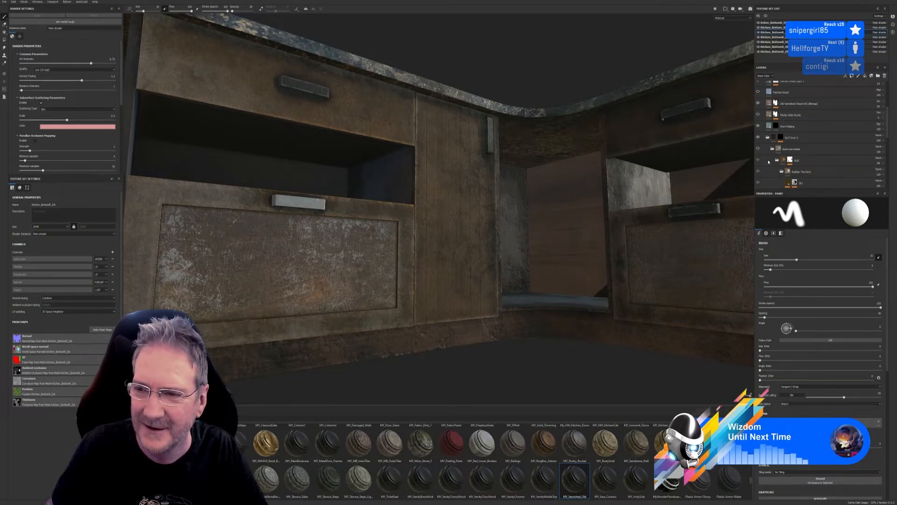
left_click(774, 160)
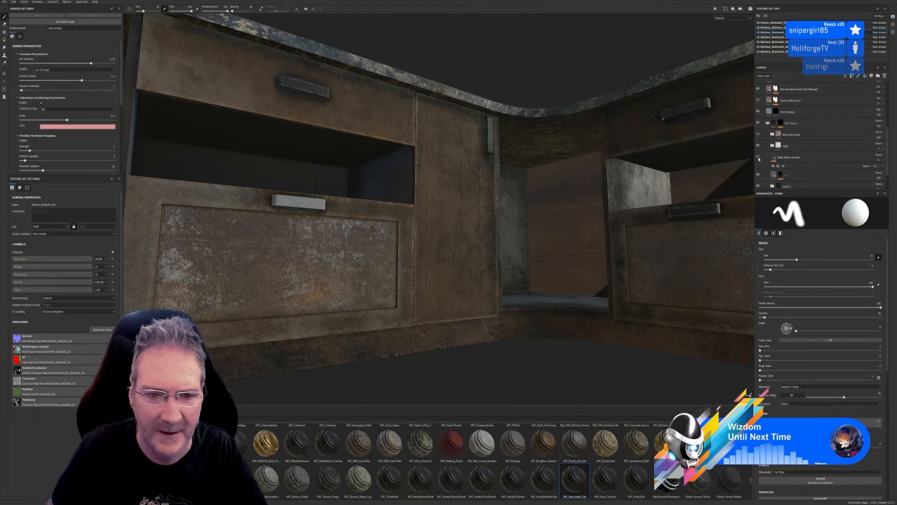
scroll(771, 160, "down", 1)
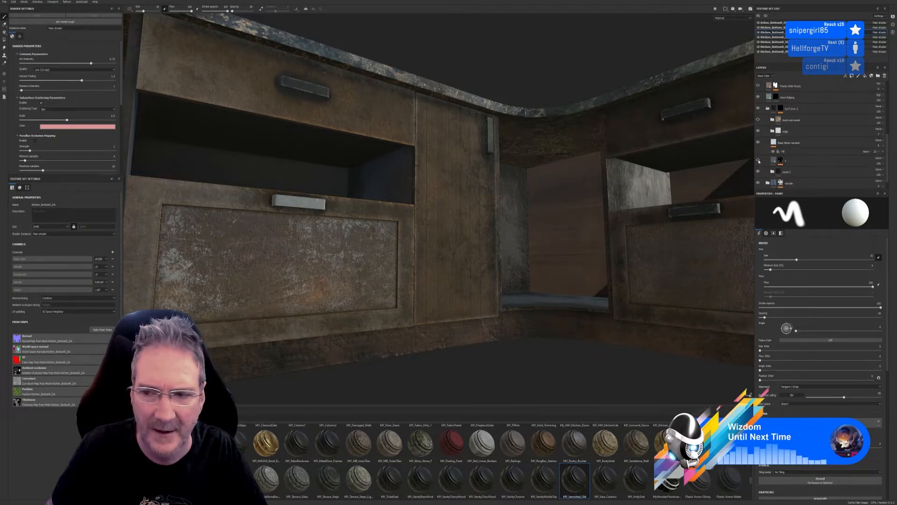
scroll(766, 164, "down", 1)
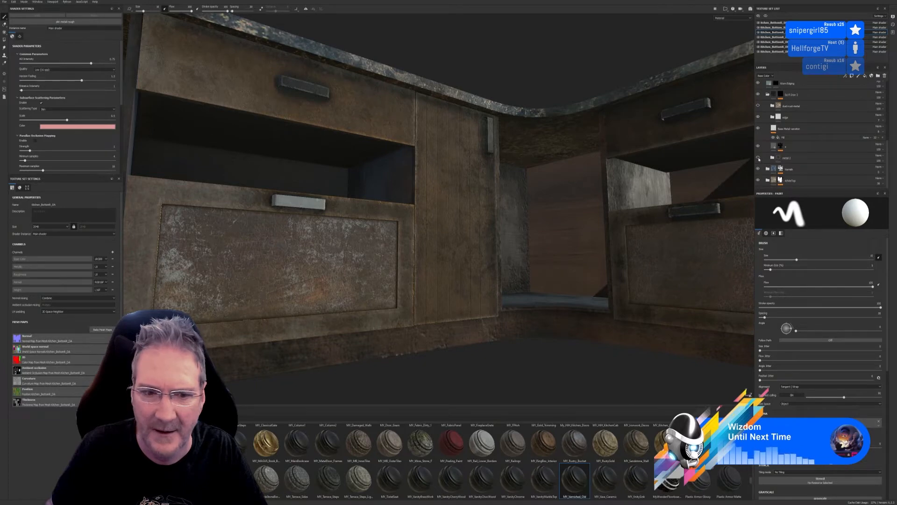
left_click(758, 181)
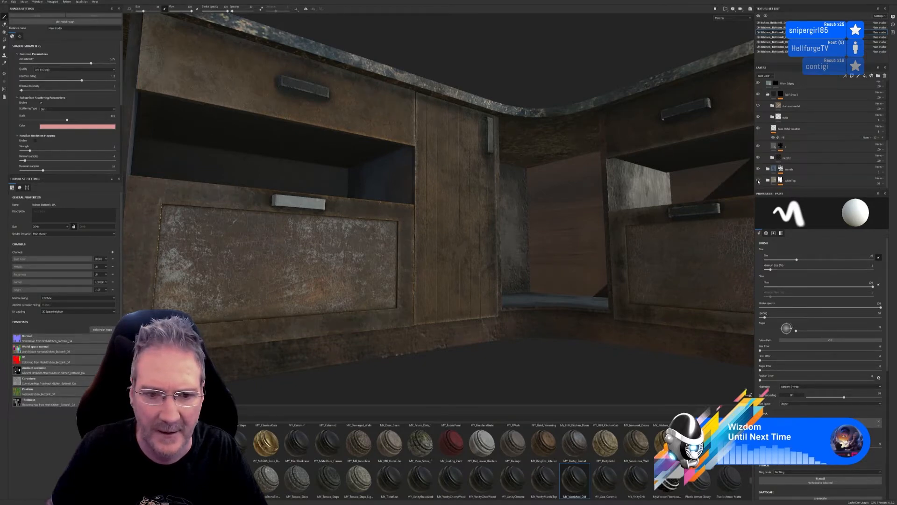
left_click(758, 181)
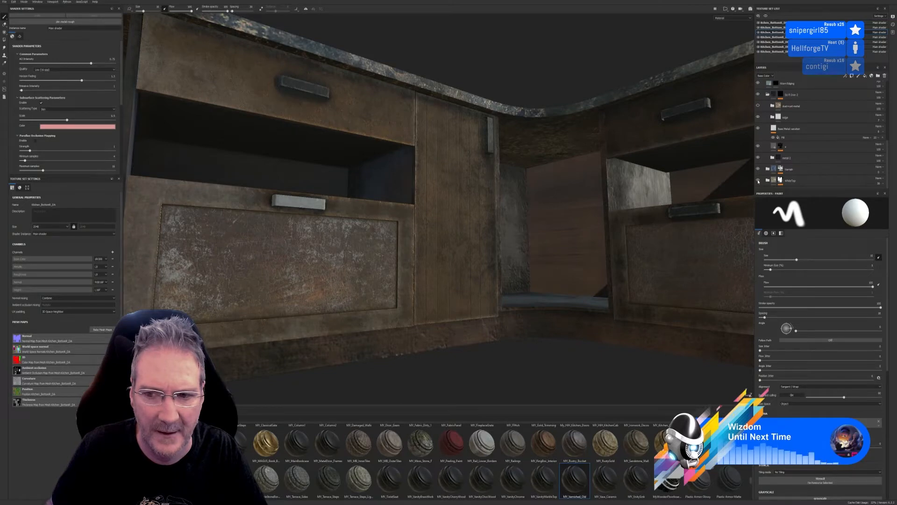
scroll(766, 172, "up", 5)
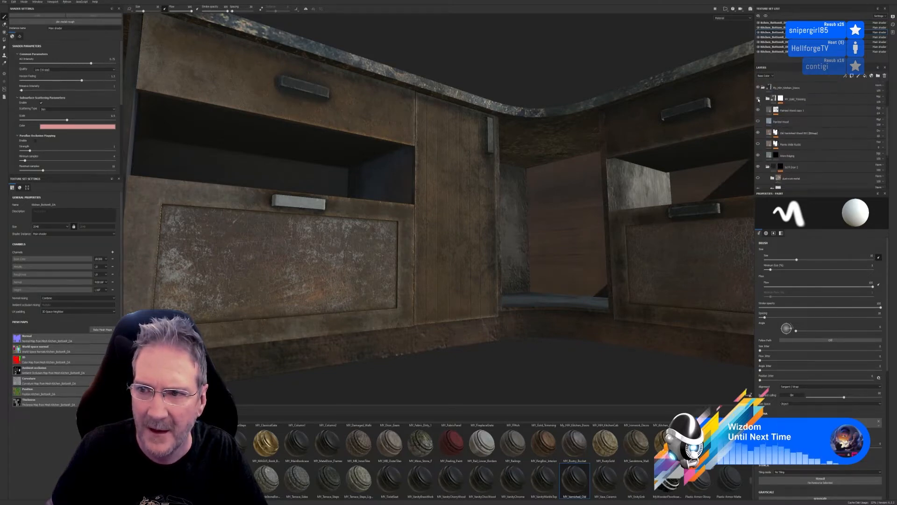
left_click(758, 99)
left_click(758, 99)
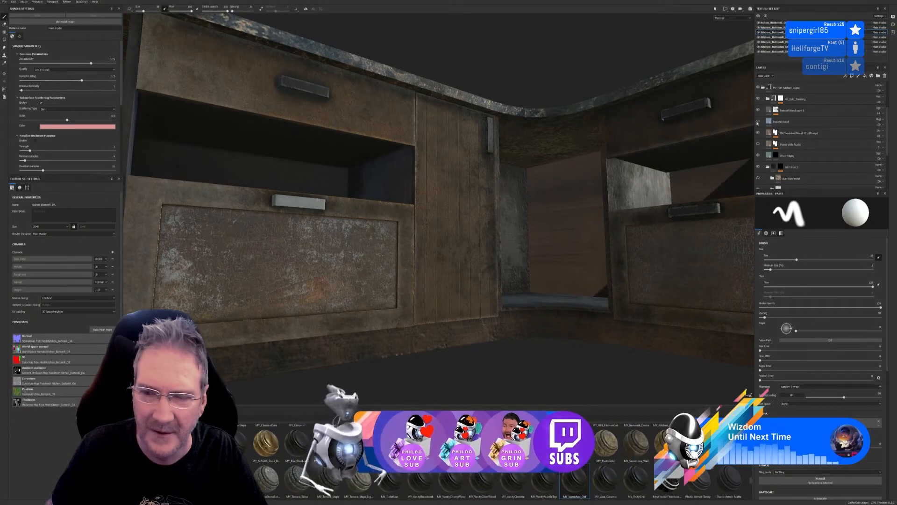
Switch on the Painted Wood layer and change its material colour to a very dark brown
left_click(758, 122)
left_click(759, 122)
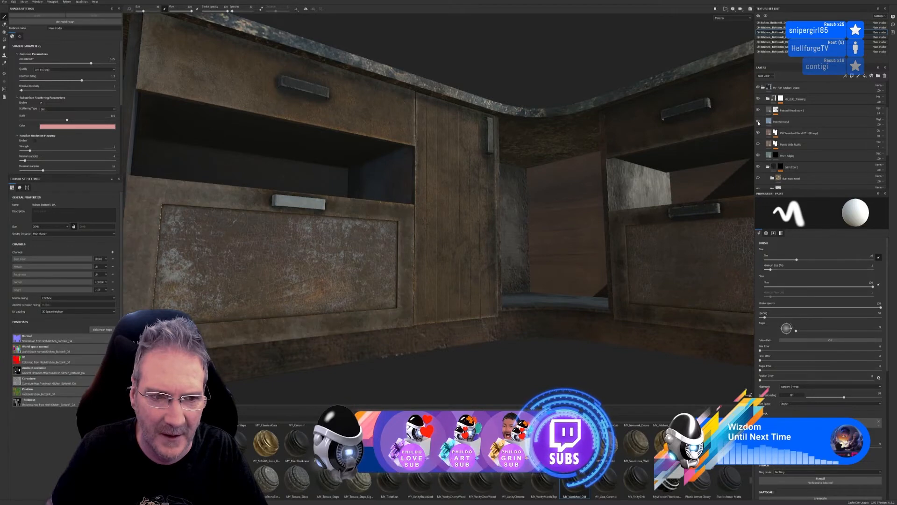
left_click(758, 122)
left_click(758, 121)
left_click(758, 122)
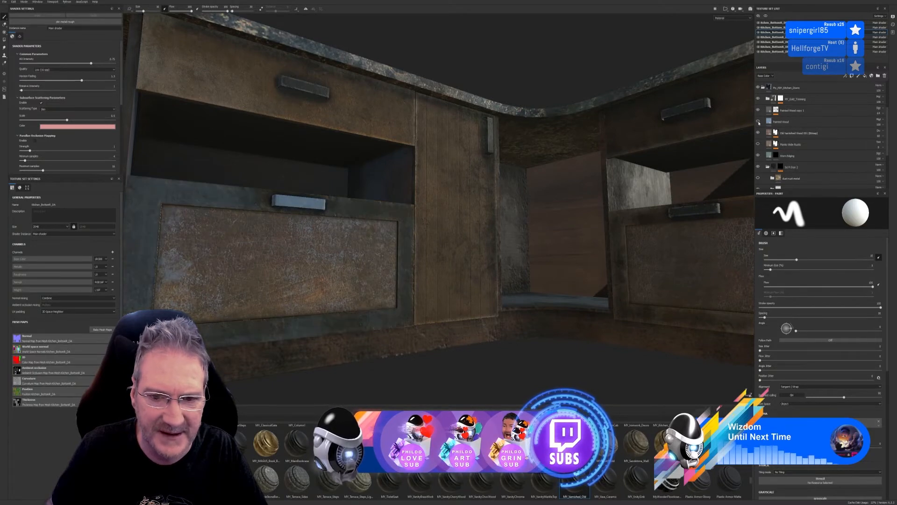
left_click(758, 122)
left_click(758, 121)
left_click(786, 121)
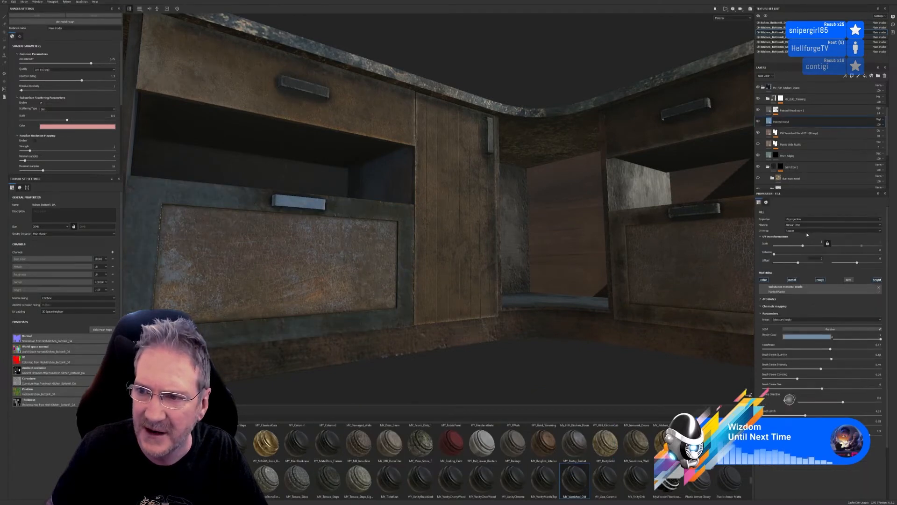
left_click(804, 338)
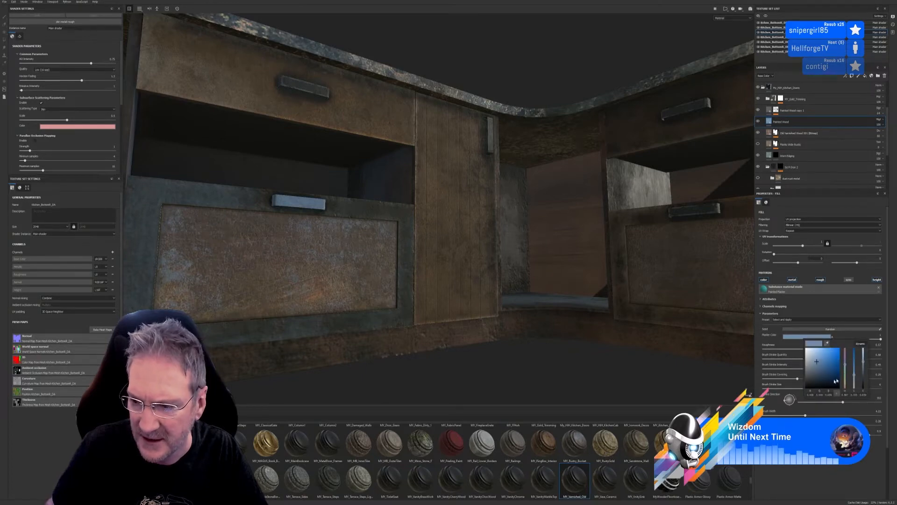
left_click(846, 357)
left_click_drag(846, 357, 822, 383)
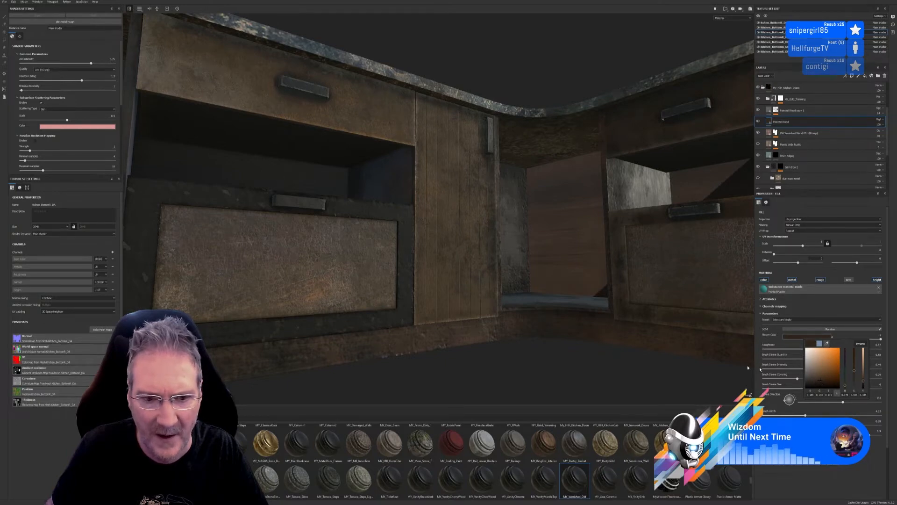
Add a colour selection mask to the Painted Wood layer and pick the green ID colour of the lower drawer's inset panel
right_click(796, 123)
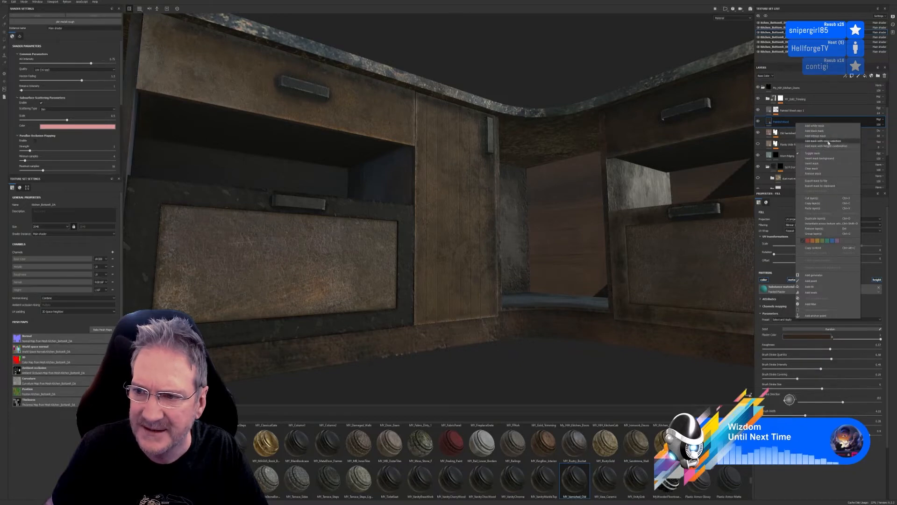
left_click(825, 140)
left_click(878, 250)
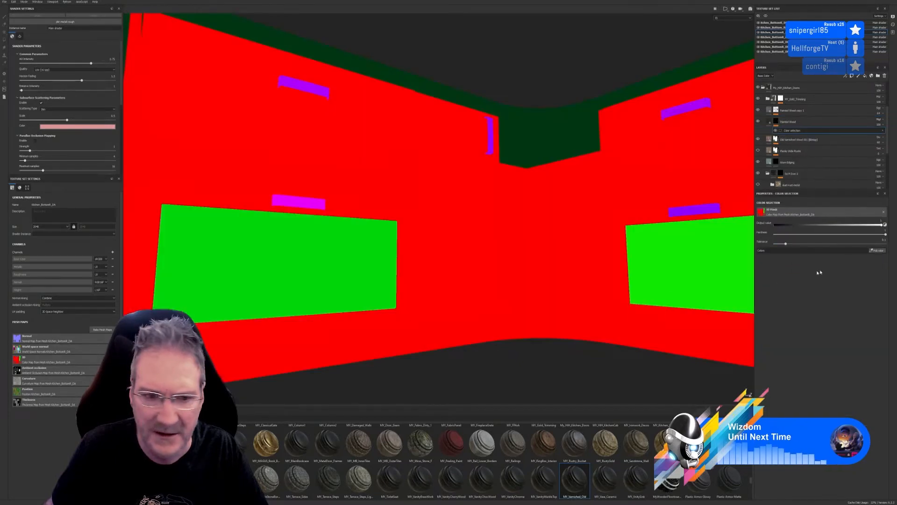
left_click(323, 283)
Inspect the lower drawer and the whole corner cabinet unit from several angles and distances
scroll(273, 303, "down", 2)
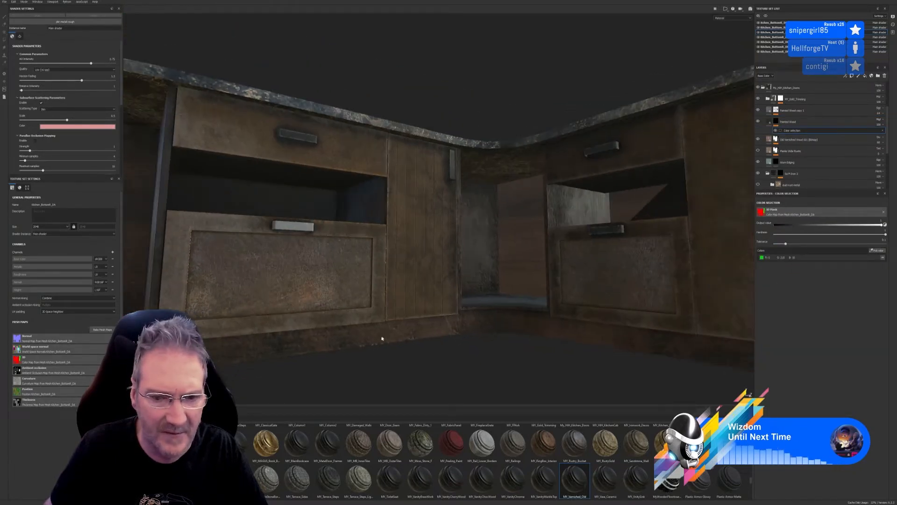
left_click_drag(382, 338, 308, 319, "alt")
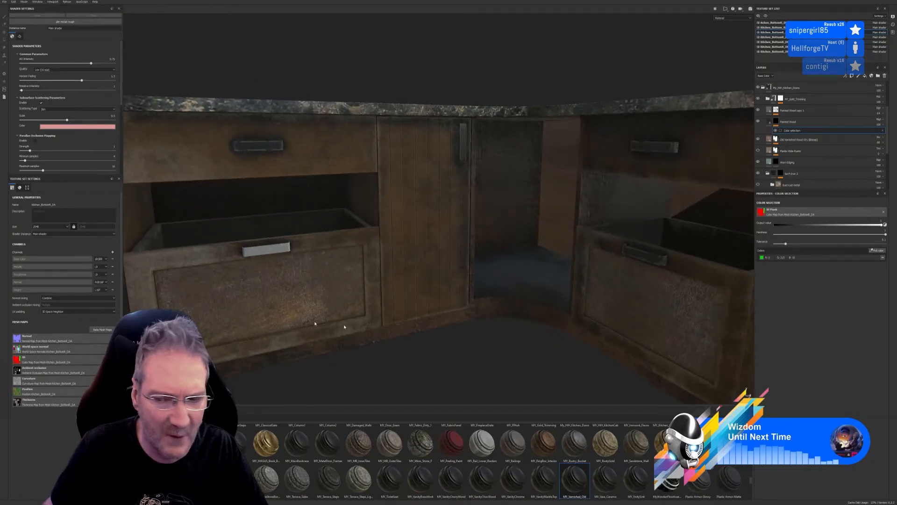
scroll(415, 323, "down", 5)
left_click_drag(415, 331, 531, 327, "alt")
left_click_drag(543, 343, 460, 377, "alt")
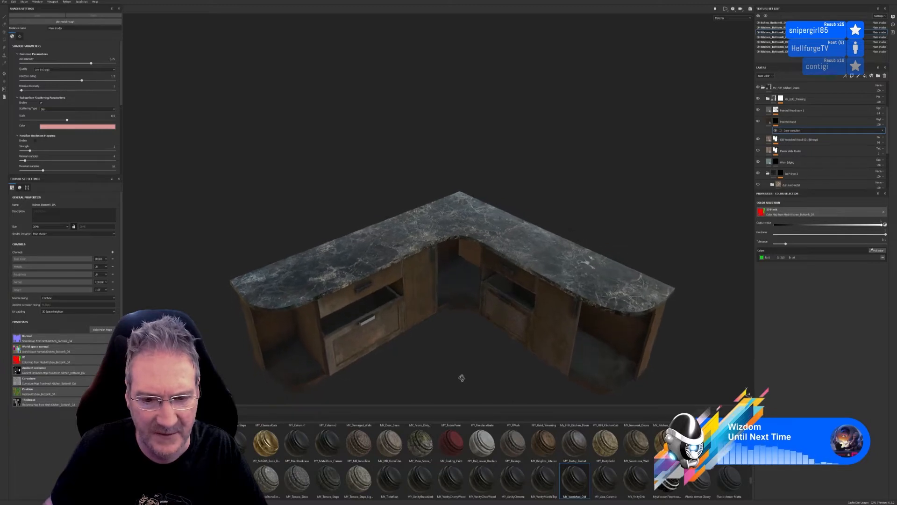
scroll(461, 375, "up", 6)
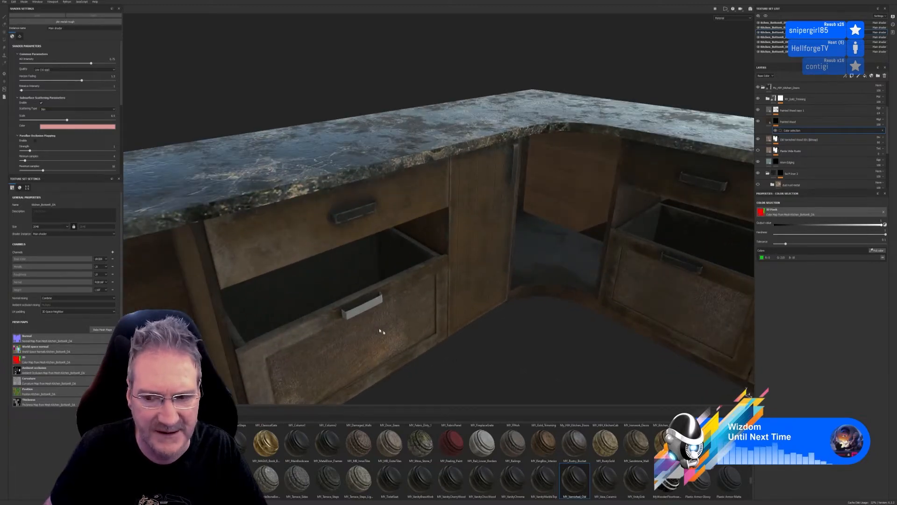
scroll(794, 133, "up", 5)
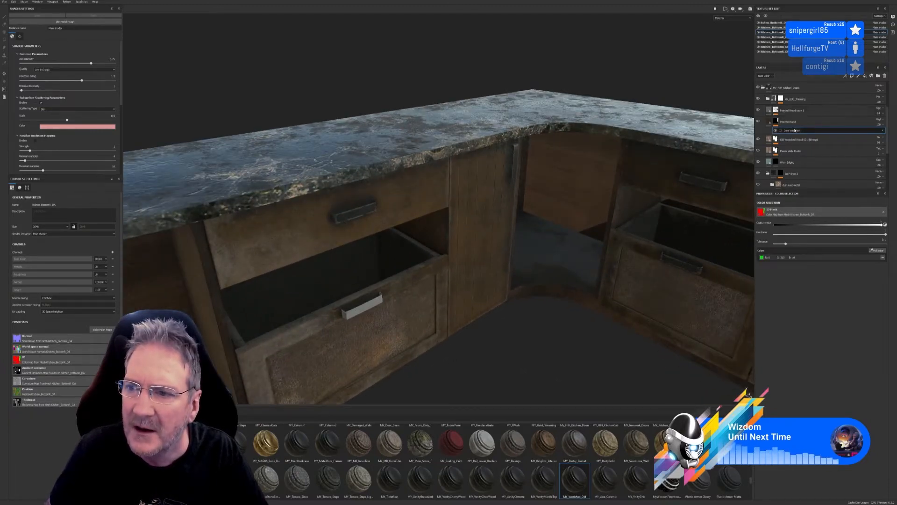
Replace the handle metal folder's mask colour with the magenta ID colour of the lower drawer's handle, and review the whole cabinet
left_click(795, 132)
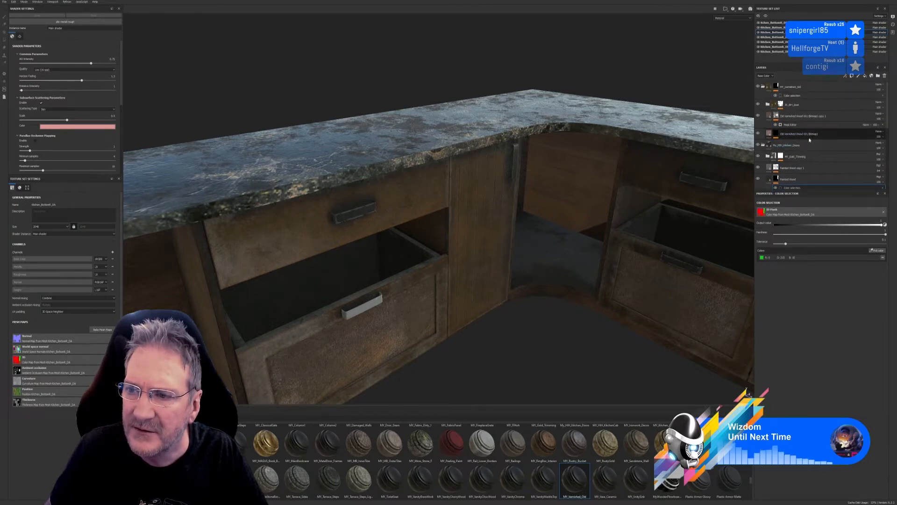
left_click(807, 167)
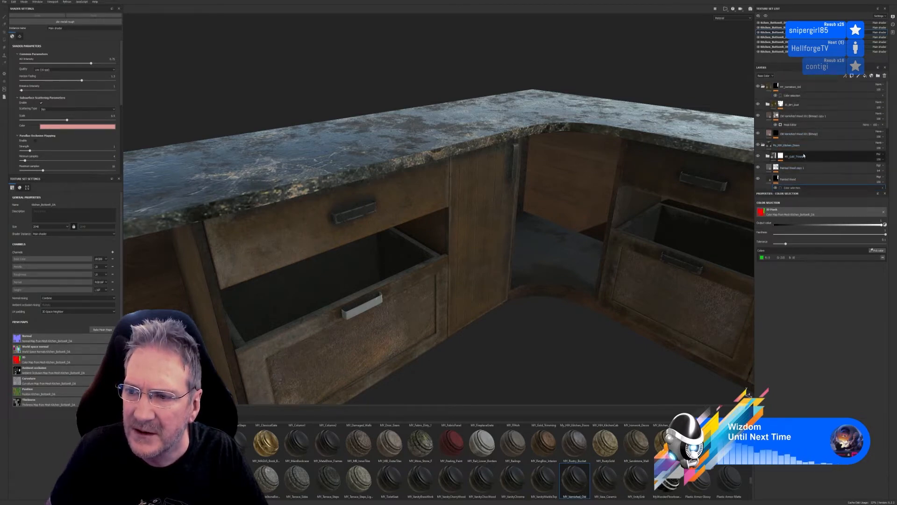
scroll(789, 150, "down", 1)
scroll(789, 155, "down", 2)
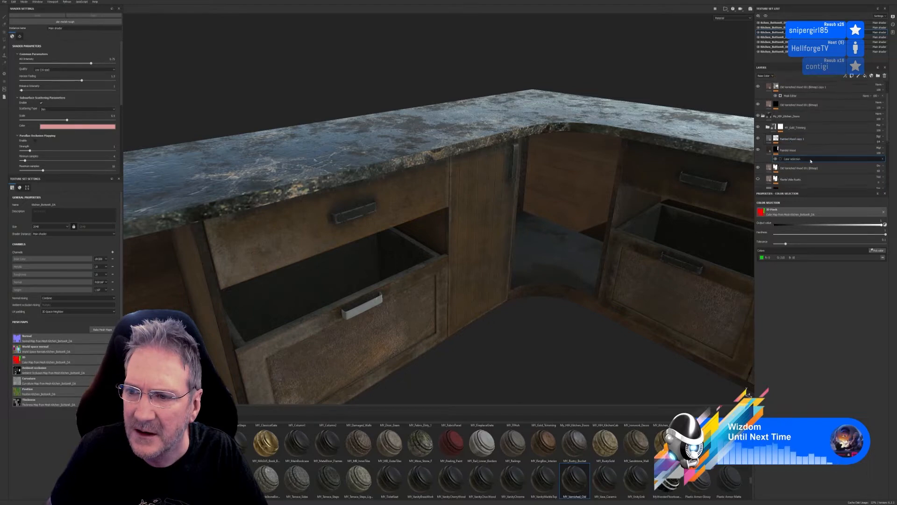
scroll(810, 162, "down", 2)
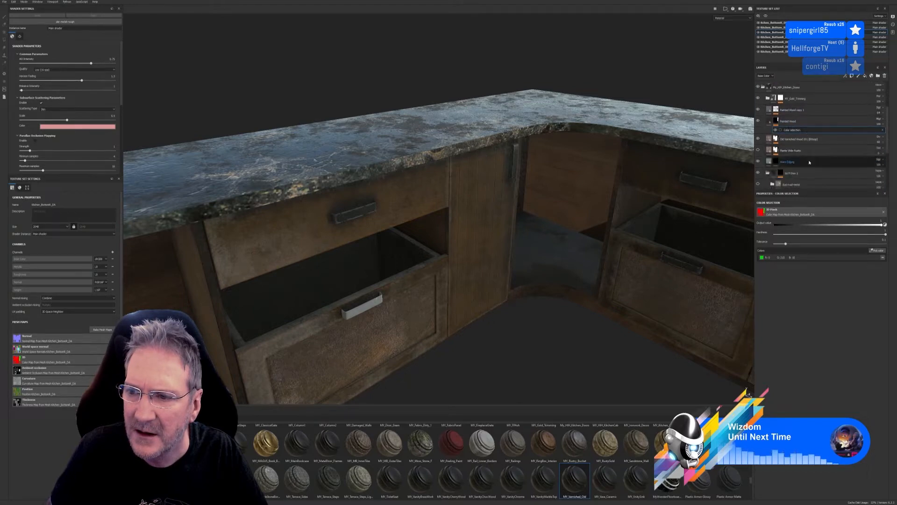
scroll(810, 163, "down", 1)
left_click(786, 159)
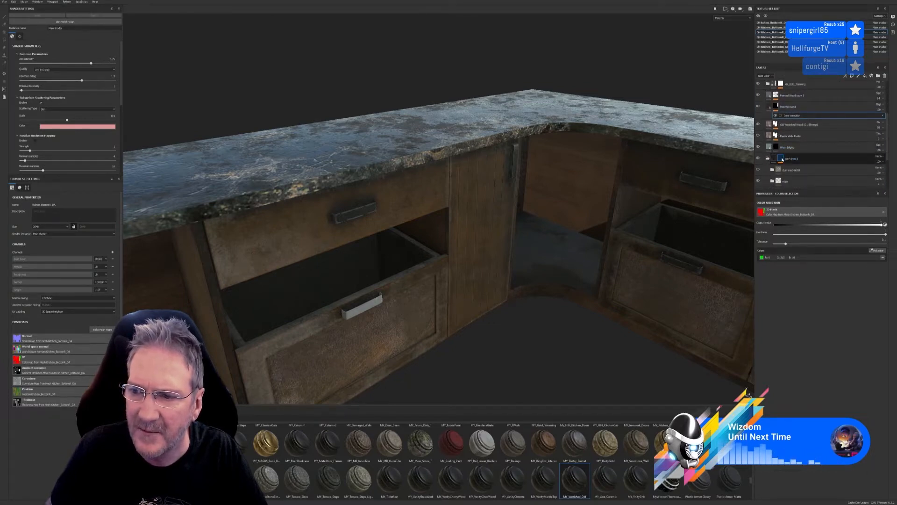
left_click(827, 168)
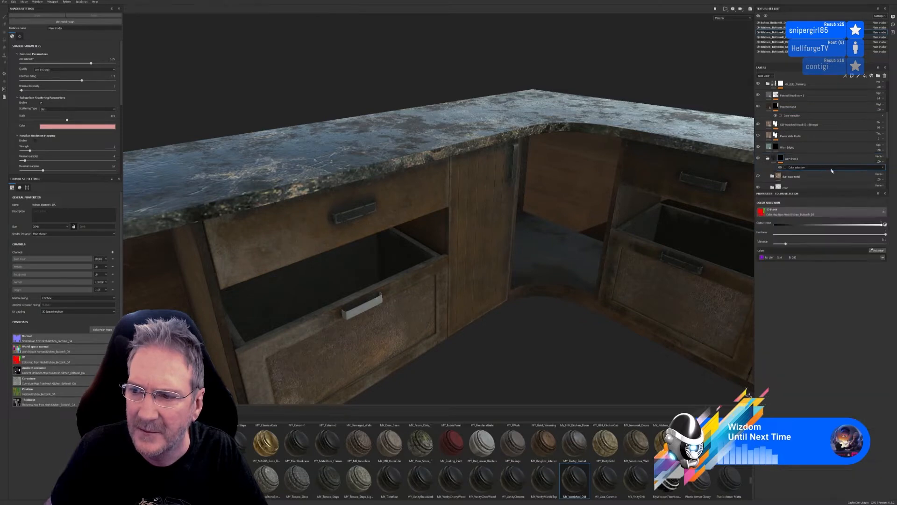
left_click(884, 259)
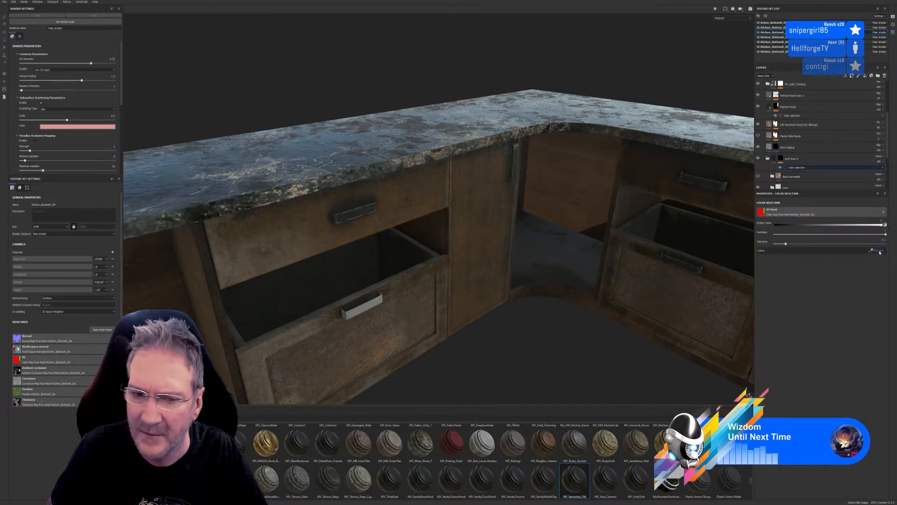
left_click(380, 316)
scroll(381, 317, "down", 10)
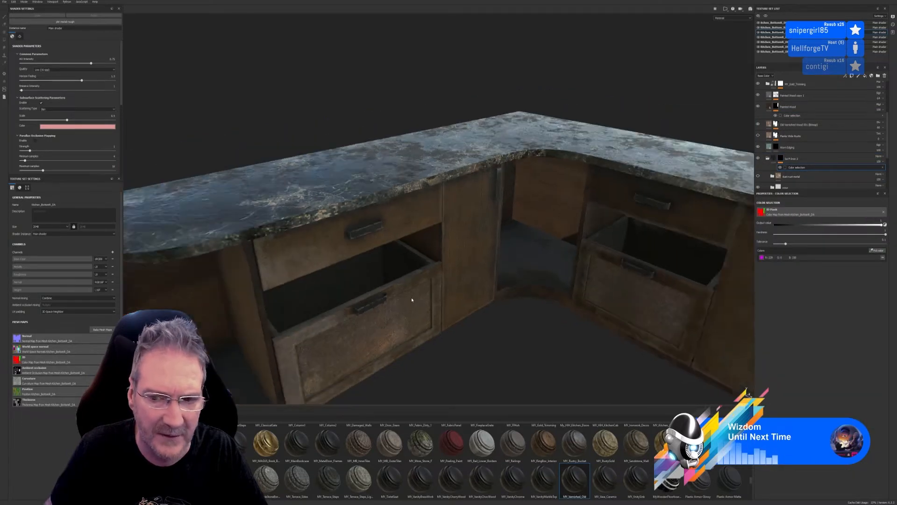
left_click_drag(513, 312, 459, 307, "alt")
scroll(460, 304, "down", 3)
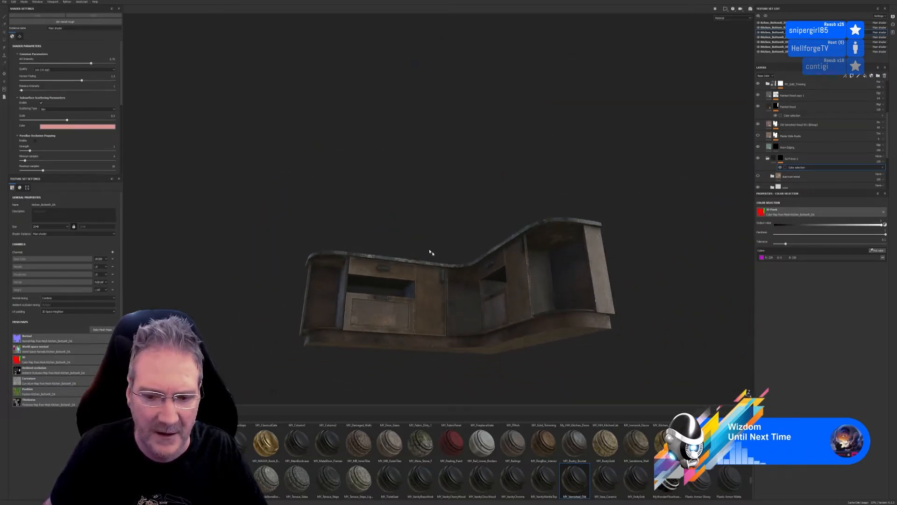
Save the project and collapse the two top-level material folders in the layer stack
left_click(4, 4)
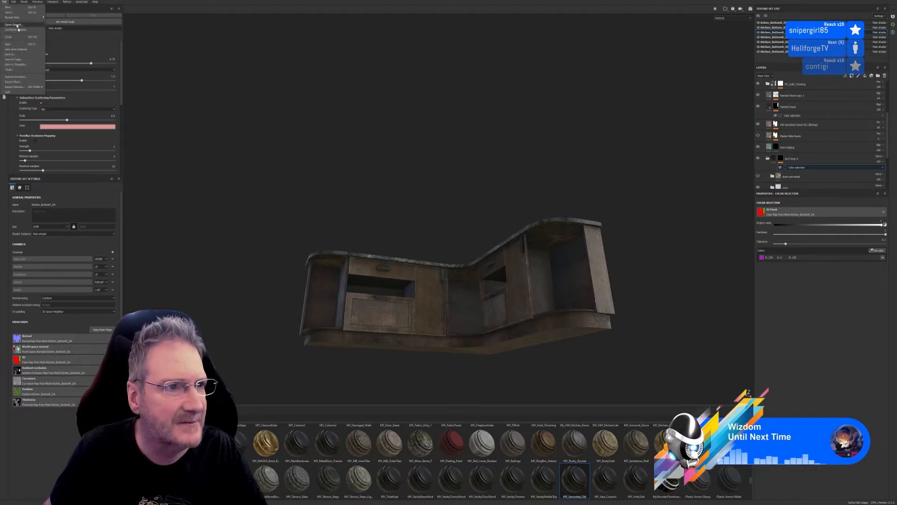
left_click(19, 44)
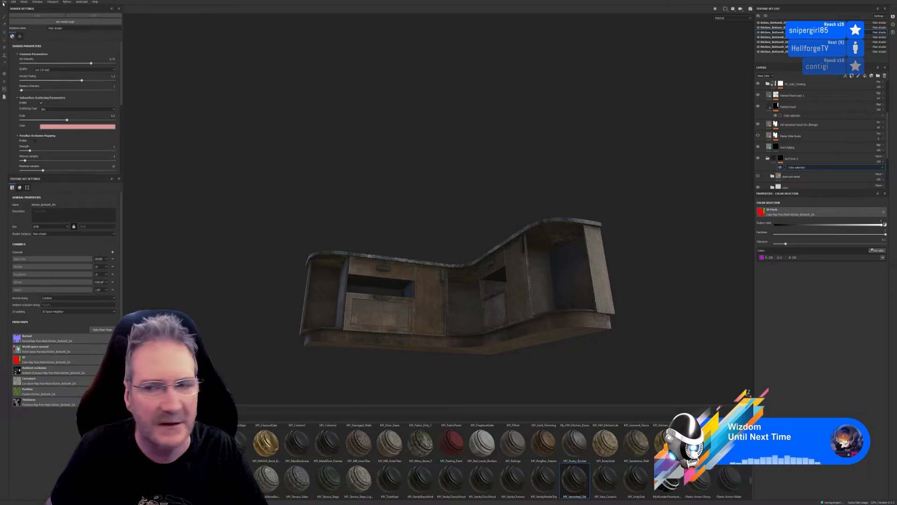
scroll(799, 86, "up", 5)
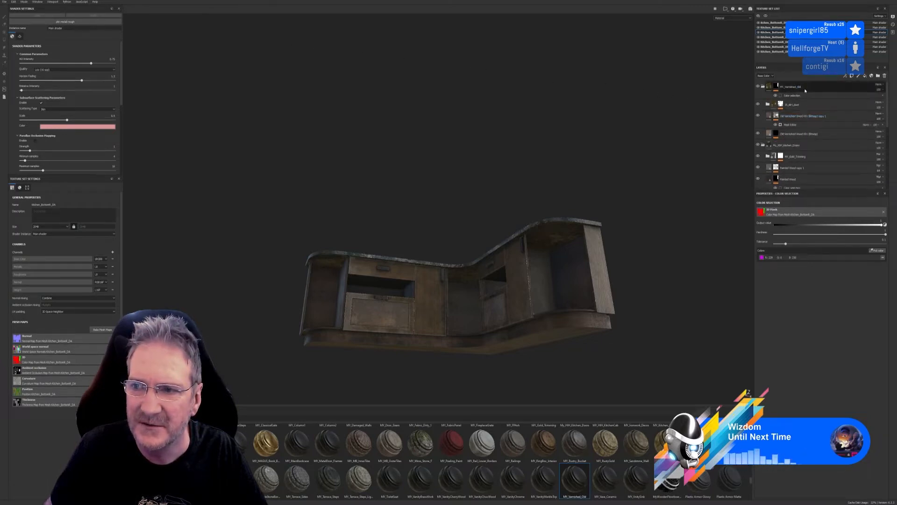
left_click(763, 87)
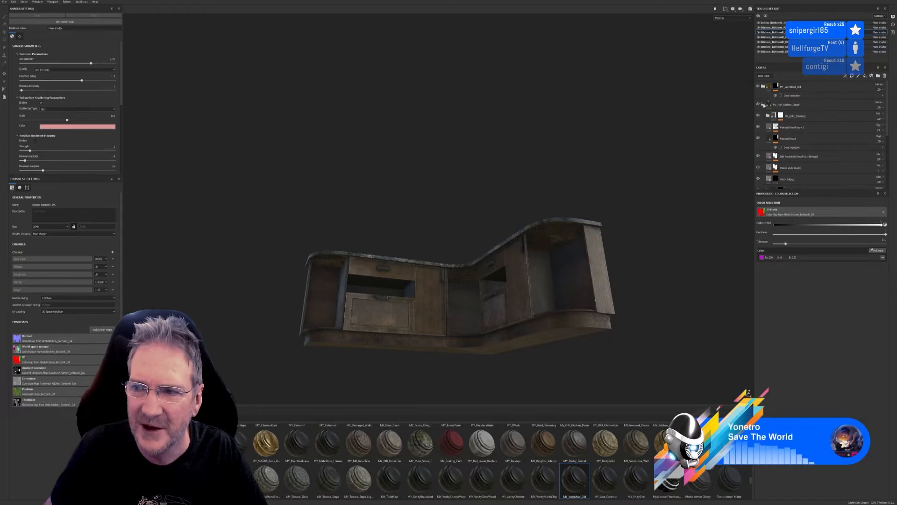
left_click(763, 105)
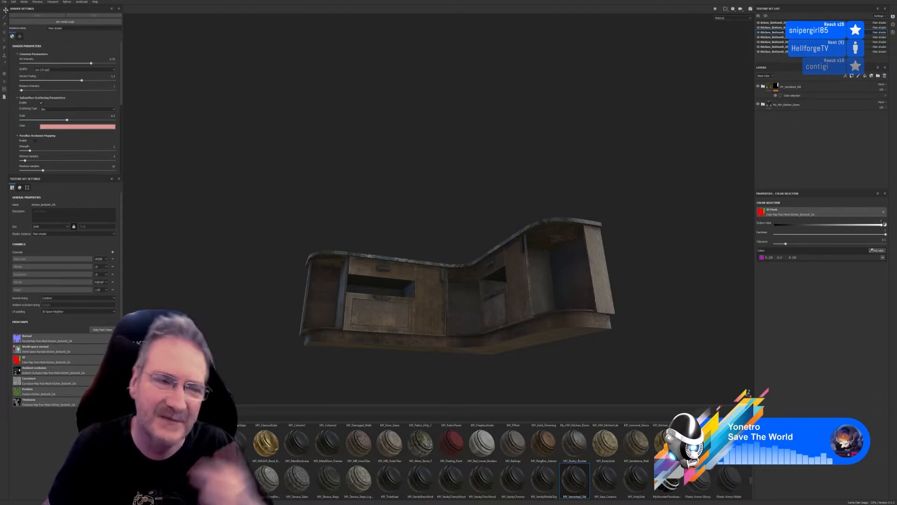
Open the texture export and set its output directory to UE4 Projects\Models\Kitchen\Kitchen on the Work drive
left_click(4, 2)
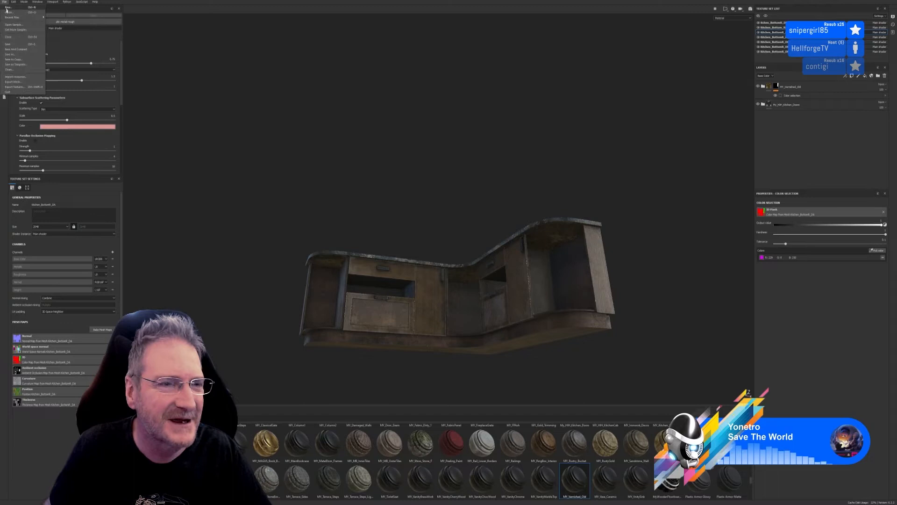
left_click(16, 89)
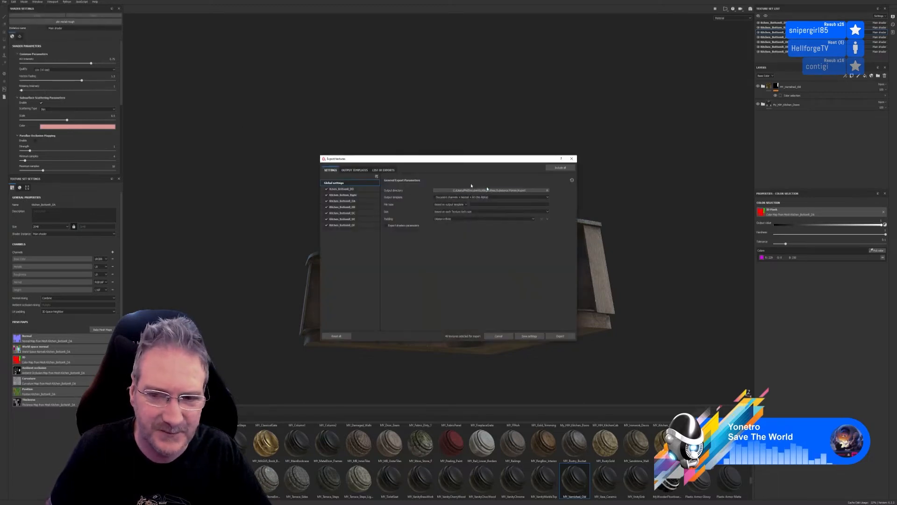
left_click(503, 190)
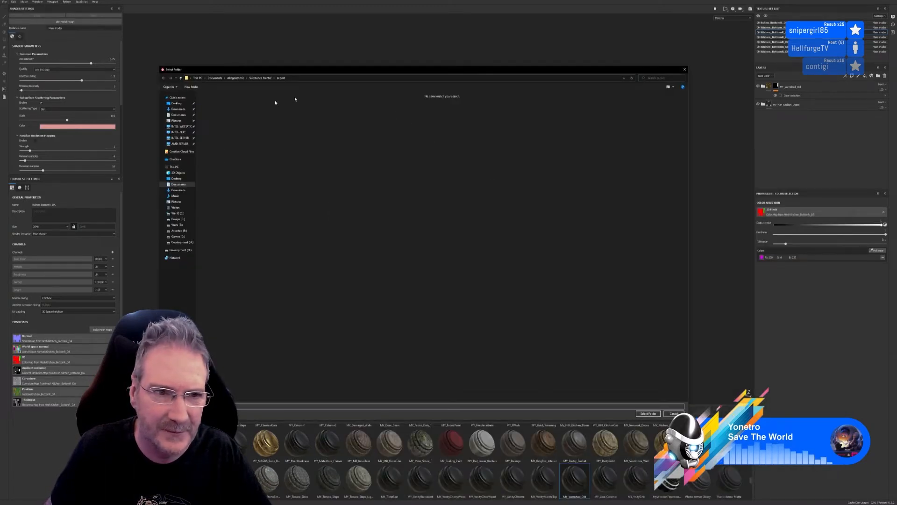
left_click(177, 225)
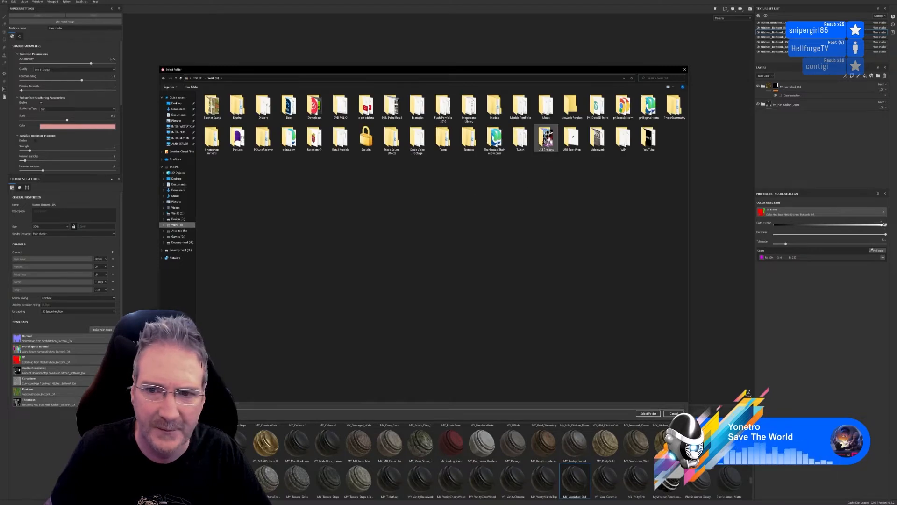
double_click(546, 139)
double_click(546, 108)
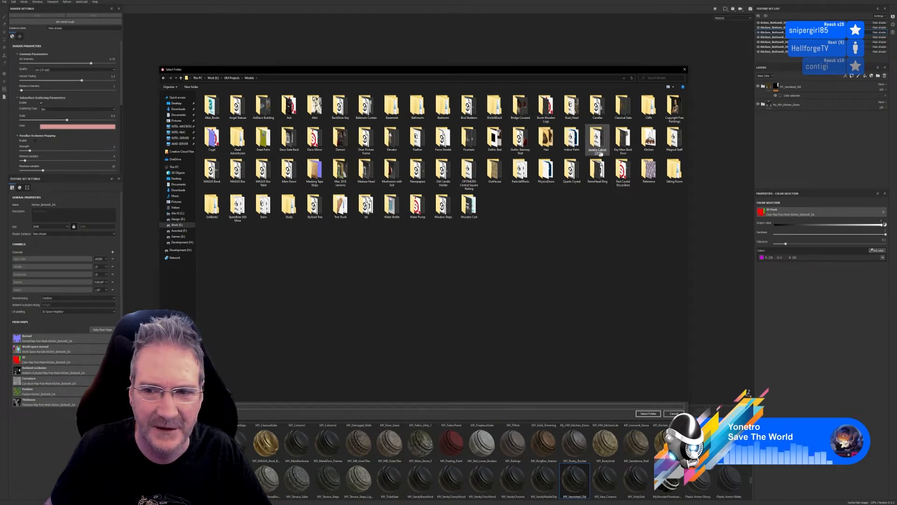
double_click(650, 139)
double_click(263, 107)
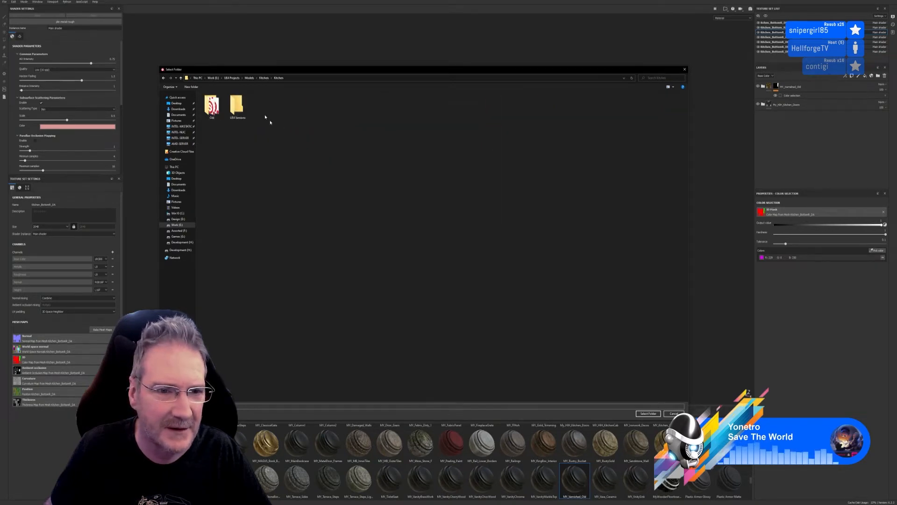
left_click(647, 413)
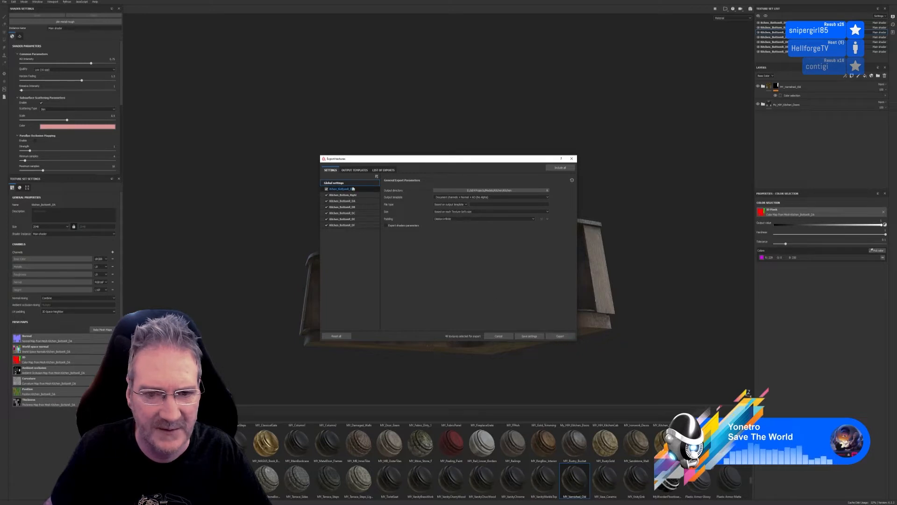
Review the output templates and set the export's global output template to PBR Metallic Roughness
left_click(354, 171)
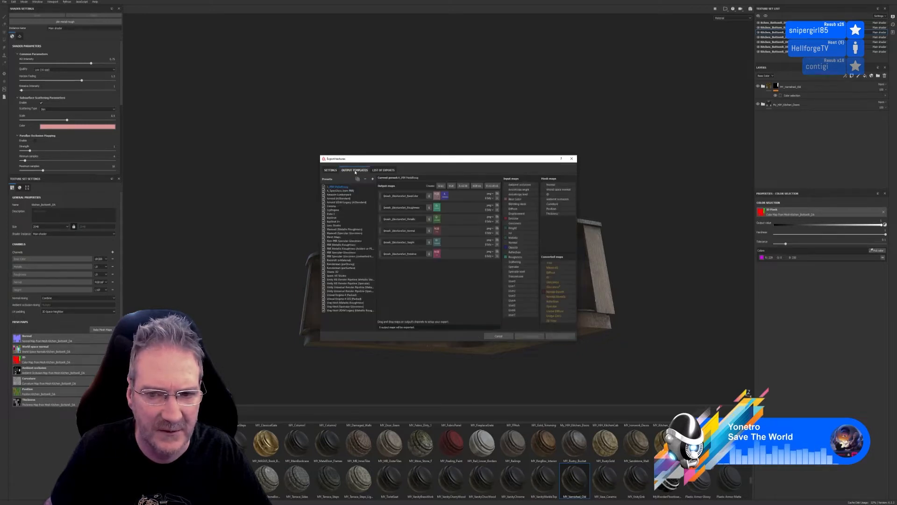
left_click(333, 171)
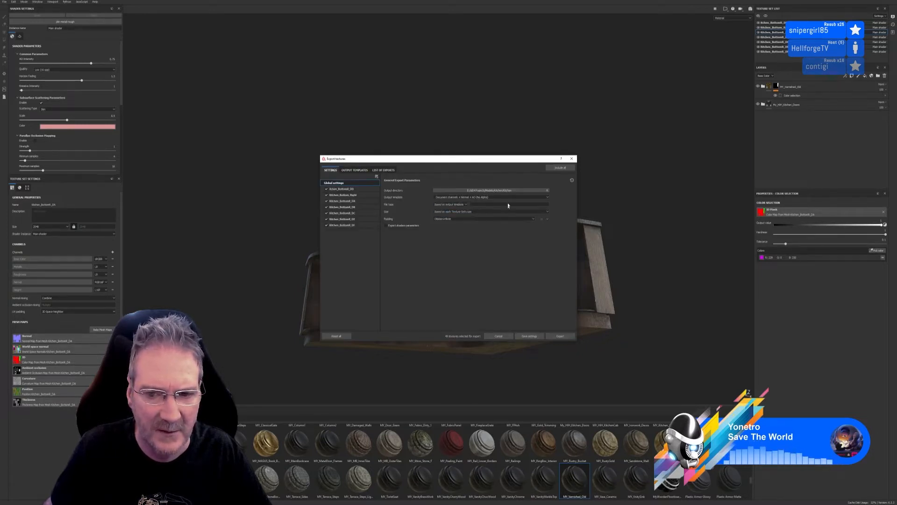
left_click(547, 197)
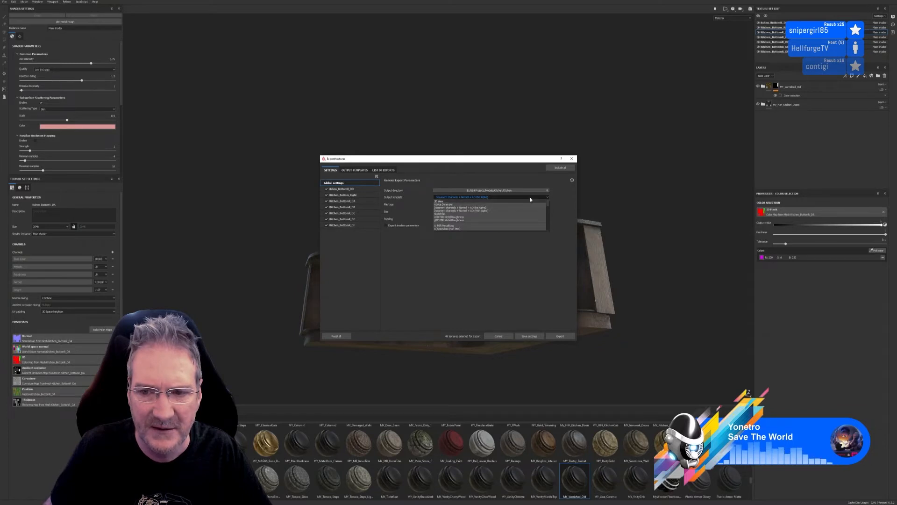
scroll(562, 185, "down", 2)
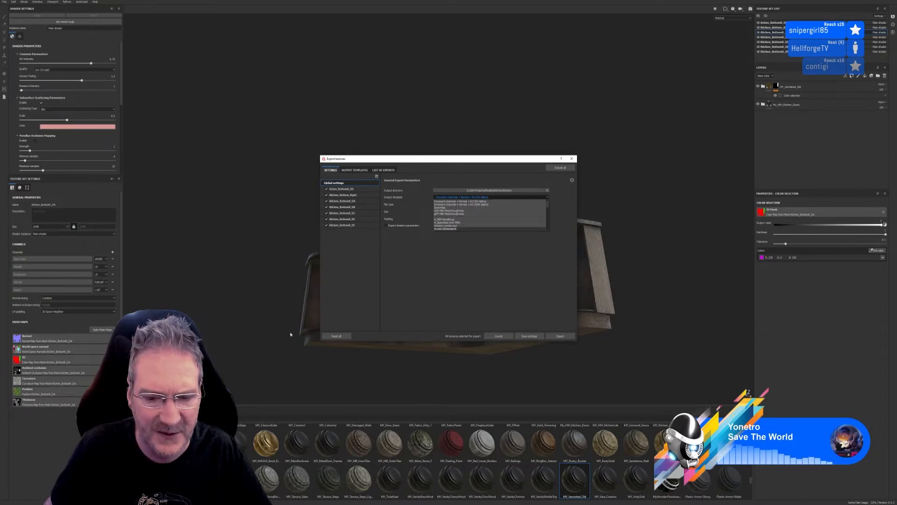
left_click(461, 202)
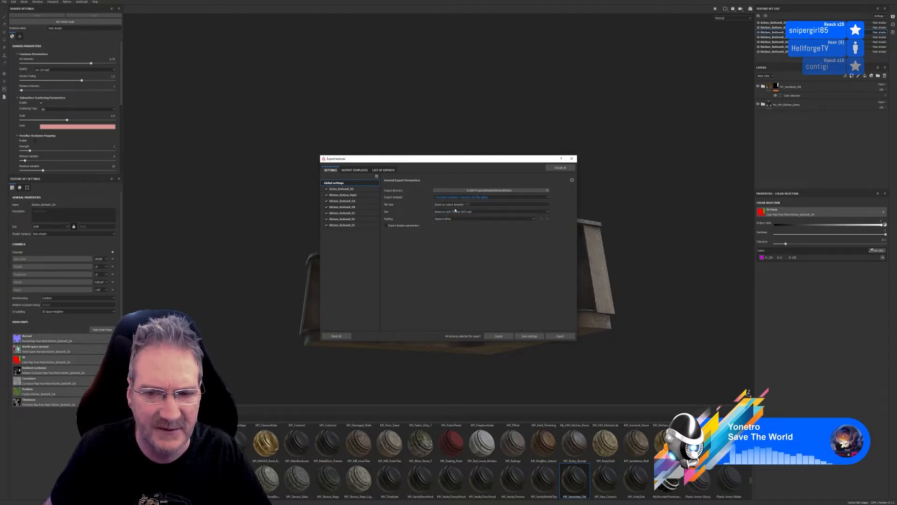
left_click(545, 198)
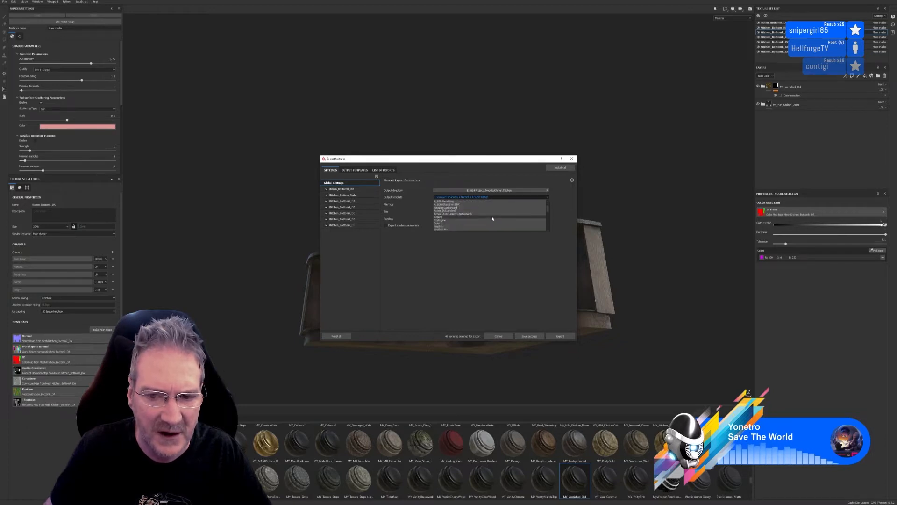
scroll(493, 221, "down", 3)
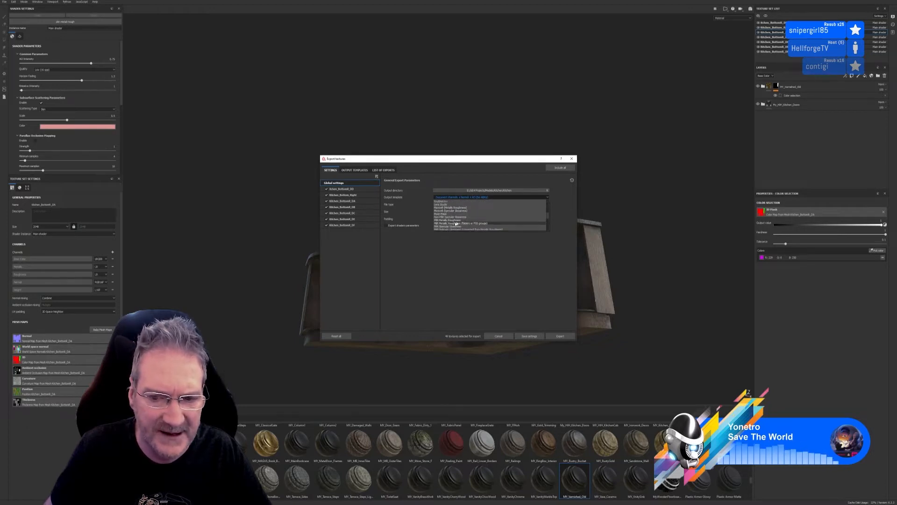
left_click(451, 220)
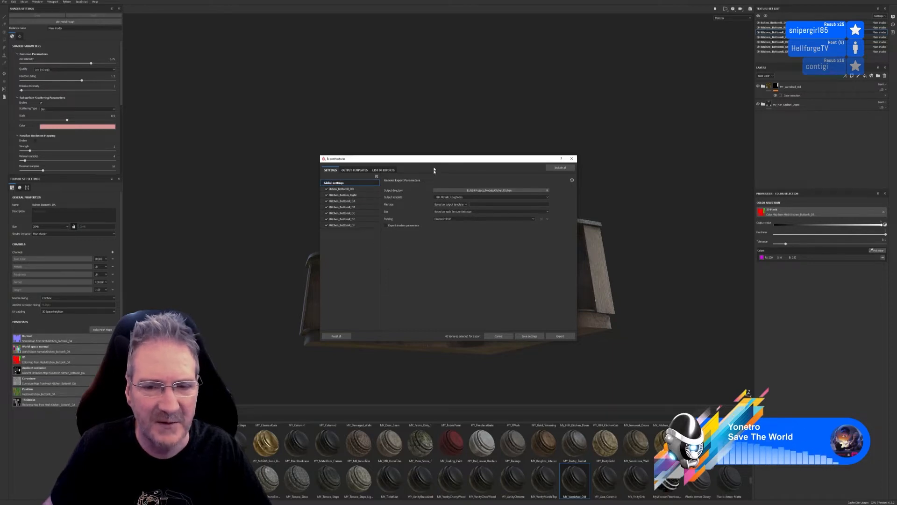
Move the export dialog clear of the cabinet model and set the first texture set's export size to 1024x1024
left_click_drag(440, 161, 339, 161)
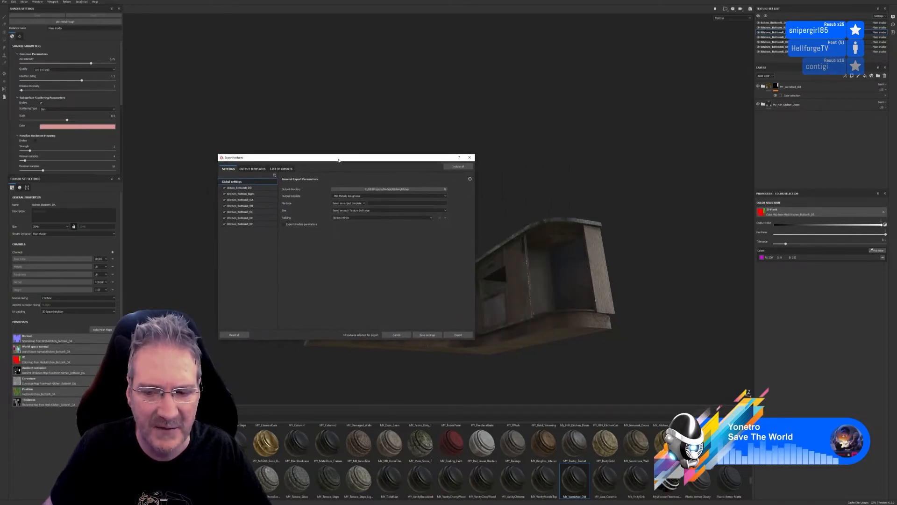
left_click(254, 194)
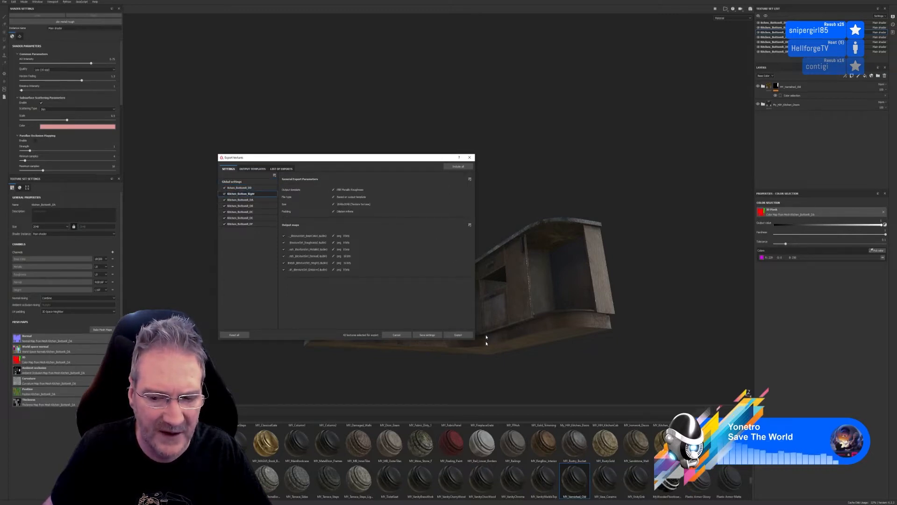
left_click_drag(391, 162, 399, 72)
left_click(252, 99)
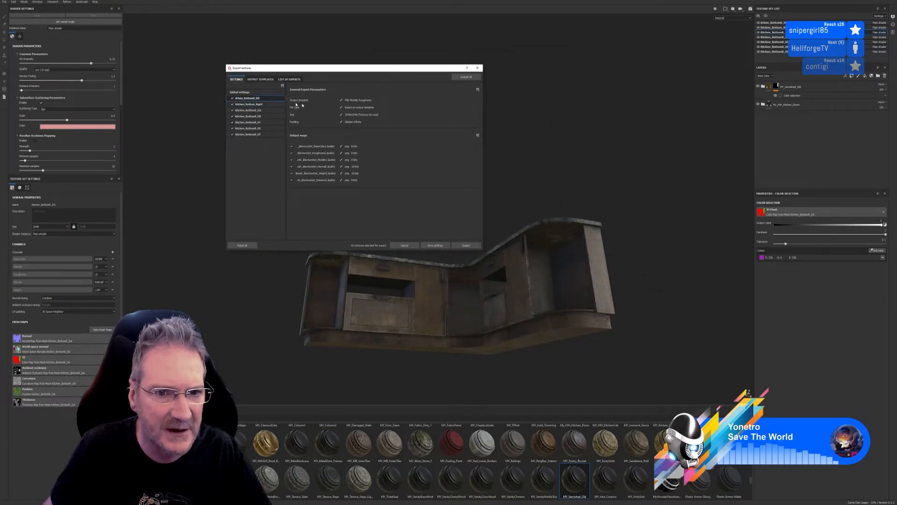
left_click(342, 115)
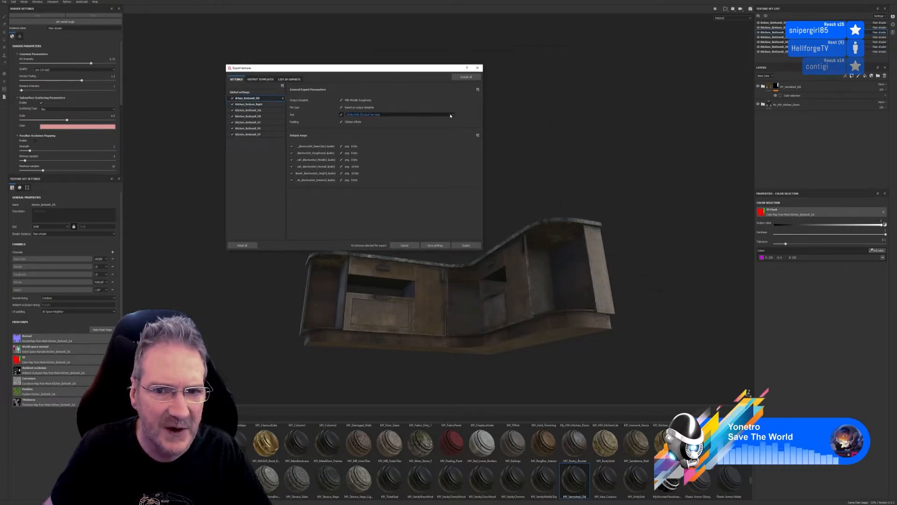
left_click(407, 116)
left_click(374, 130)
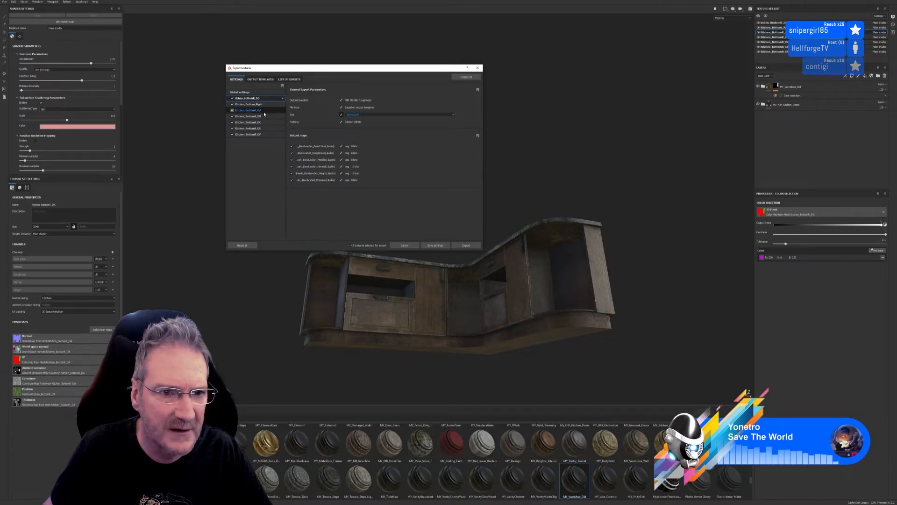
Override the export size of the Kitchen_BottomR_DA and Kitchen_BottomR_DB texture sets with 1024x1024
left_click(263, 112)
left_click(341, 116)
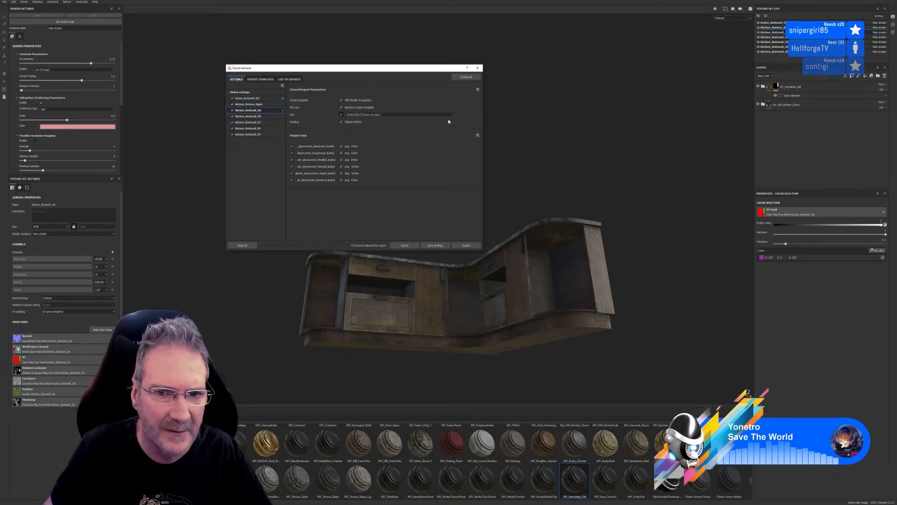
left_click(357, 115)
left_click(360, 129)
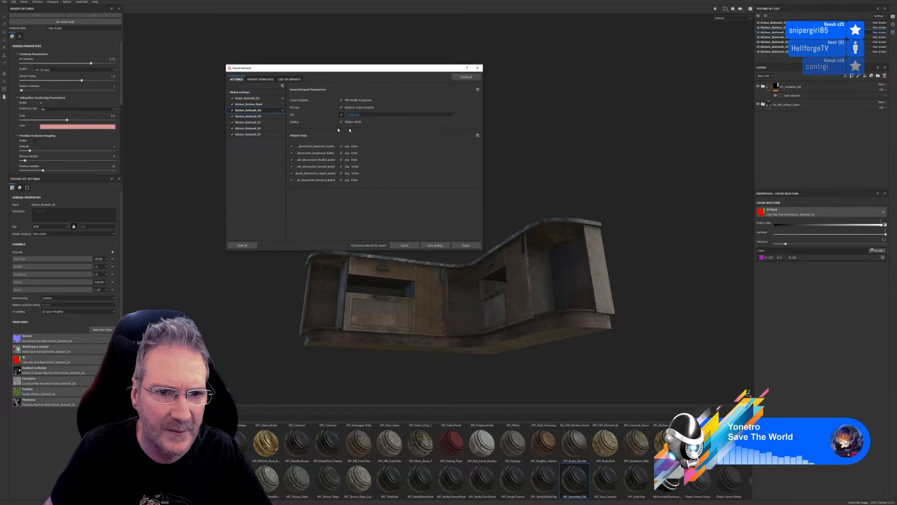
left_click(256, 118)
left_click(342, 115)
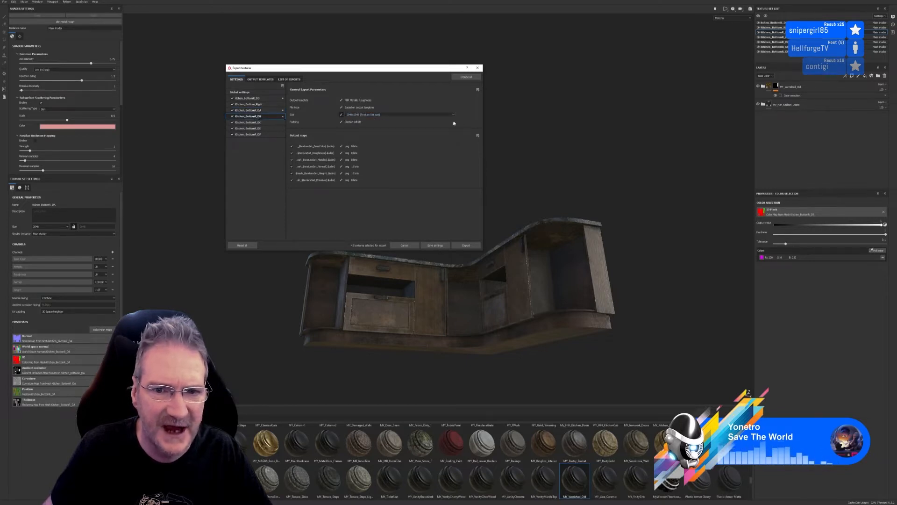
left_click(359, 115)
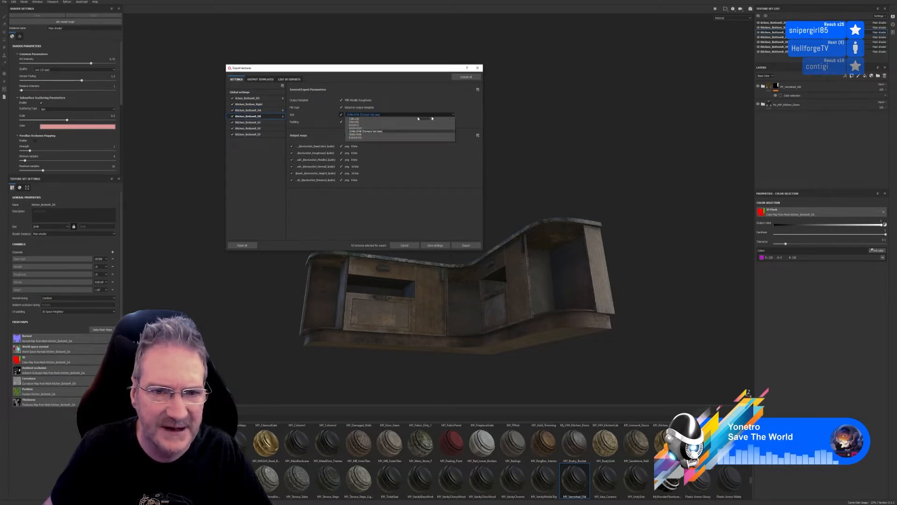
left_click(362, 128)
Override the export size of the Kitchen_BottomR_DC and Kitchen_BottomR_DE texture sets with 1024x1024
left_click(256, 122)
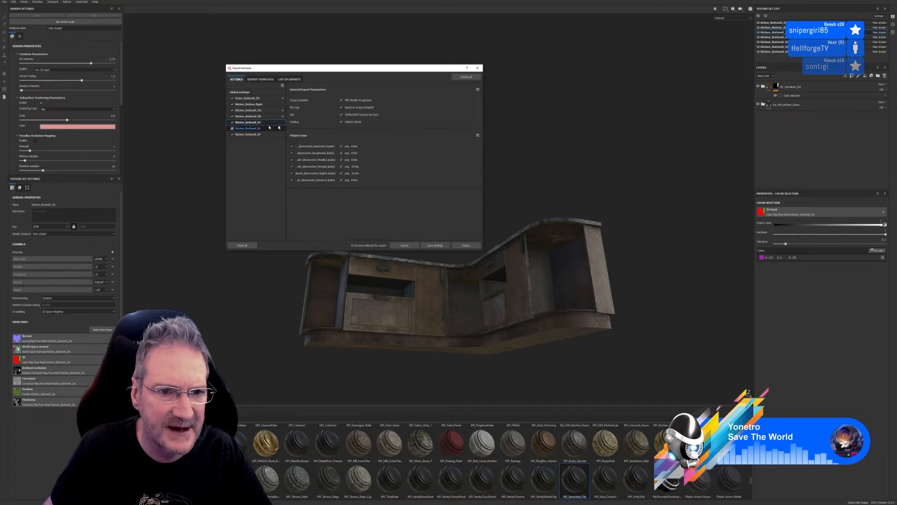
left_click(342, 115)
left_click(369, 115)
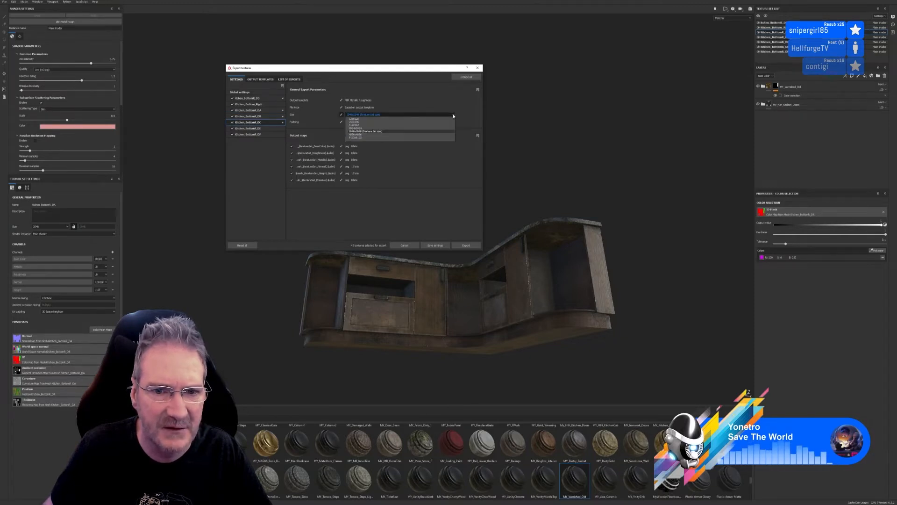
left_click(385, 129)
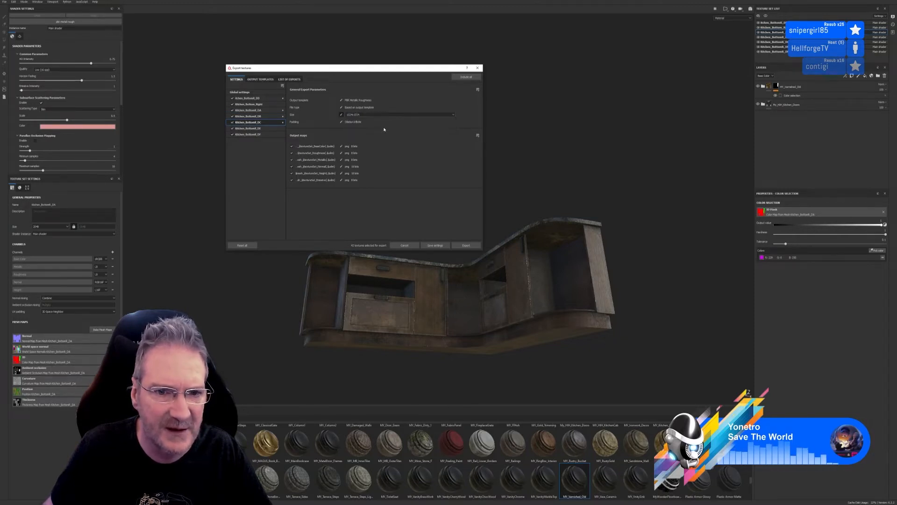
left_click(252, 129)
left_click(341, 115)
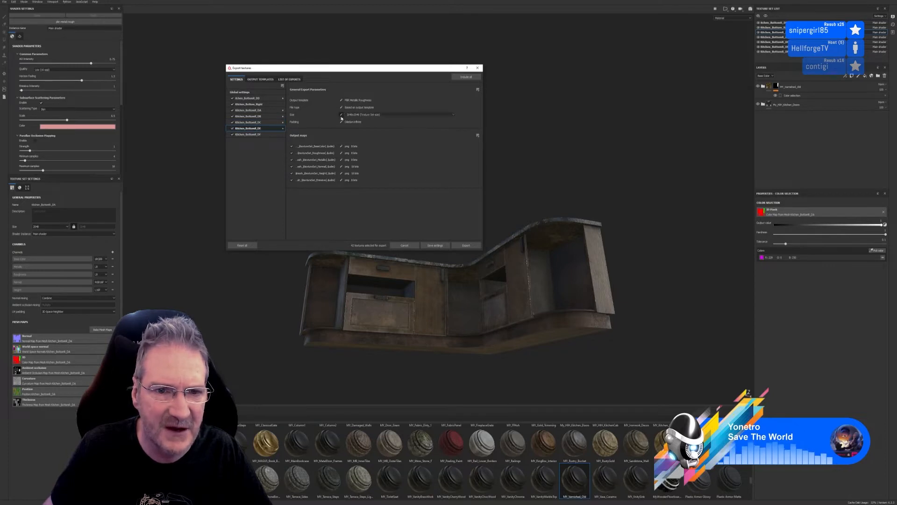
left_click(451, 115)
left_click(376, 132)
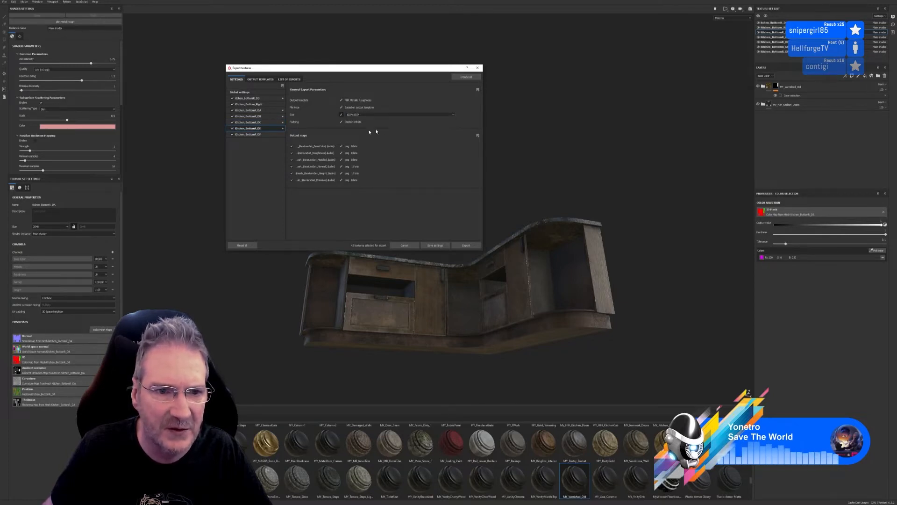
Override the export size of the Kitchen_BottomR_DF texture set with 1024x1024
left_click(257, 135)
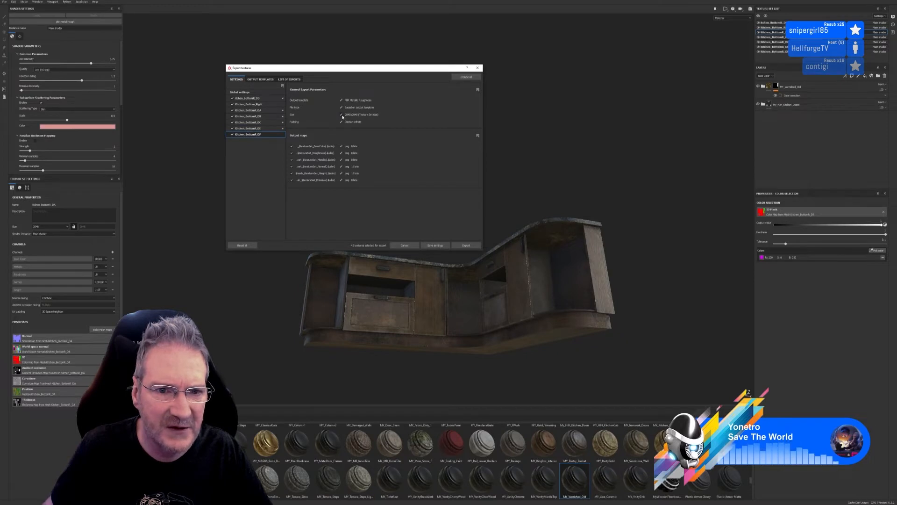
left_click(342, 115)
left_click(452, 115)
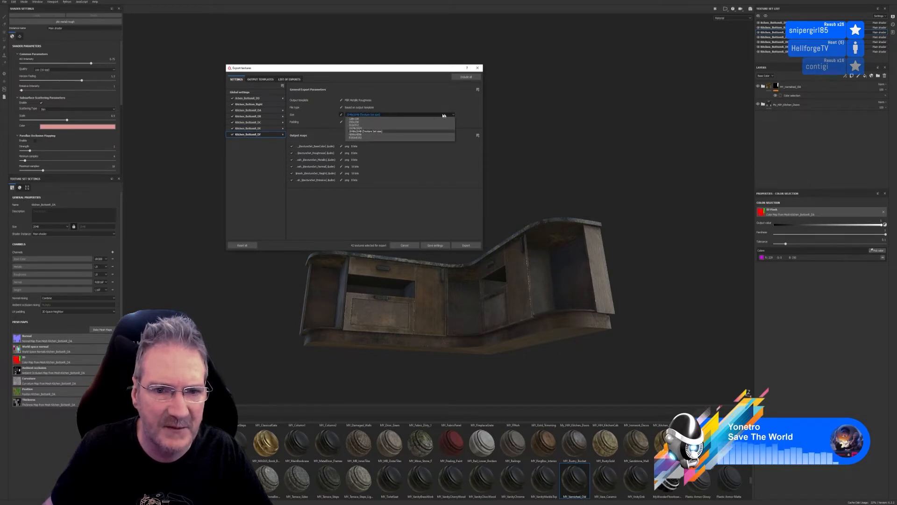
left_click(376, 129)
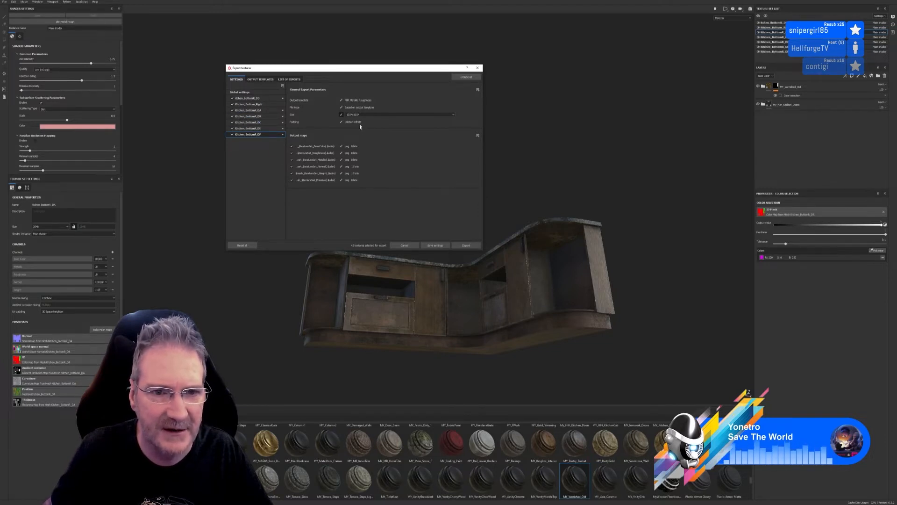
Check the global export settings, export all the cabinet's texture sets, and close the export dialog
left_click(240, 93)
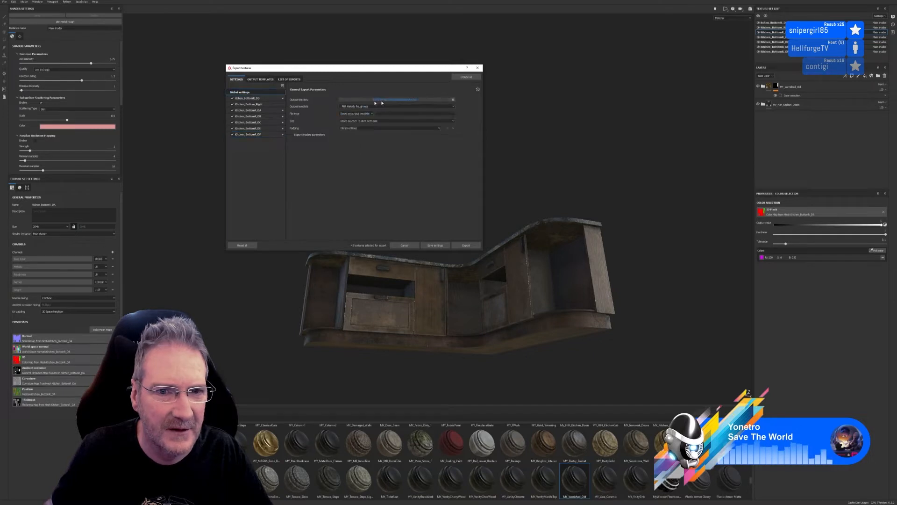
left_click(466, 245)
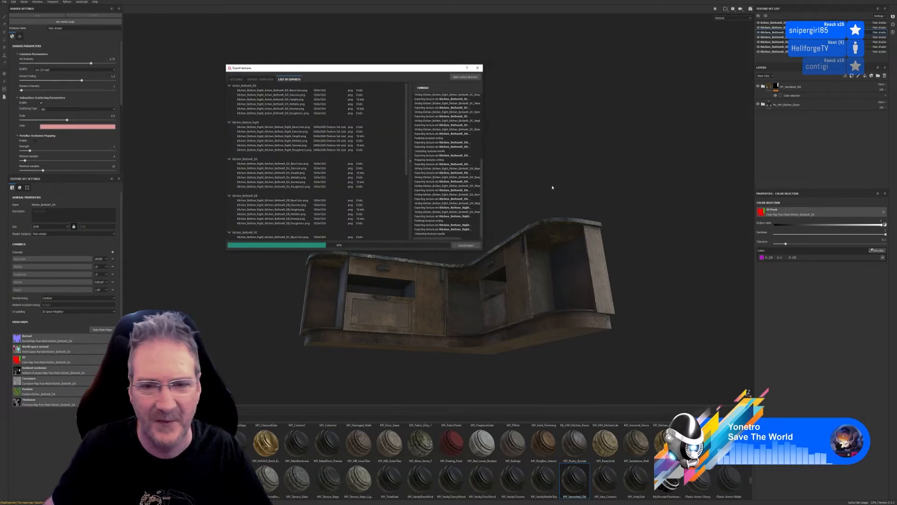
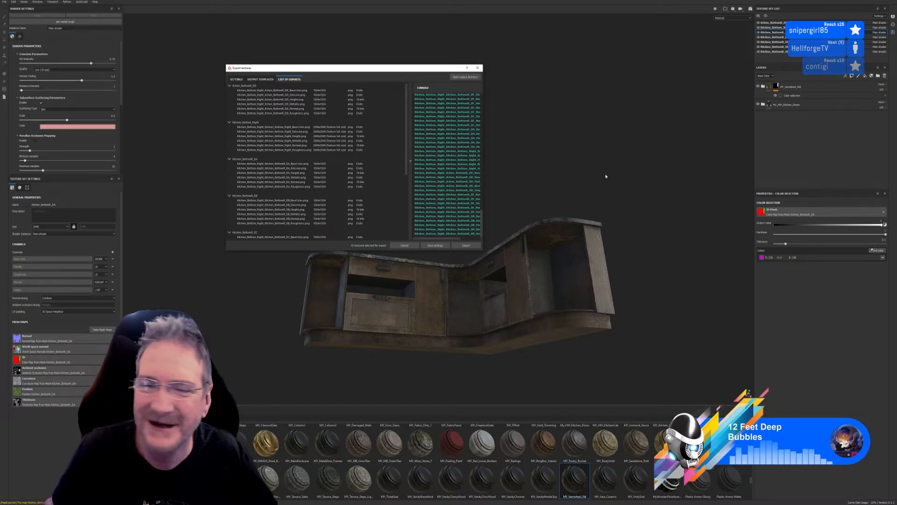
left_click(237, 80)
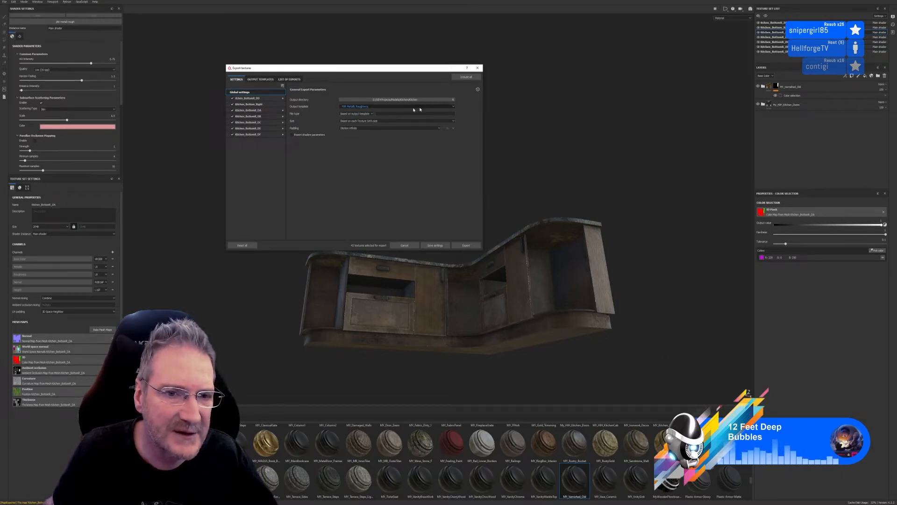
left_click(283, 86)
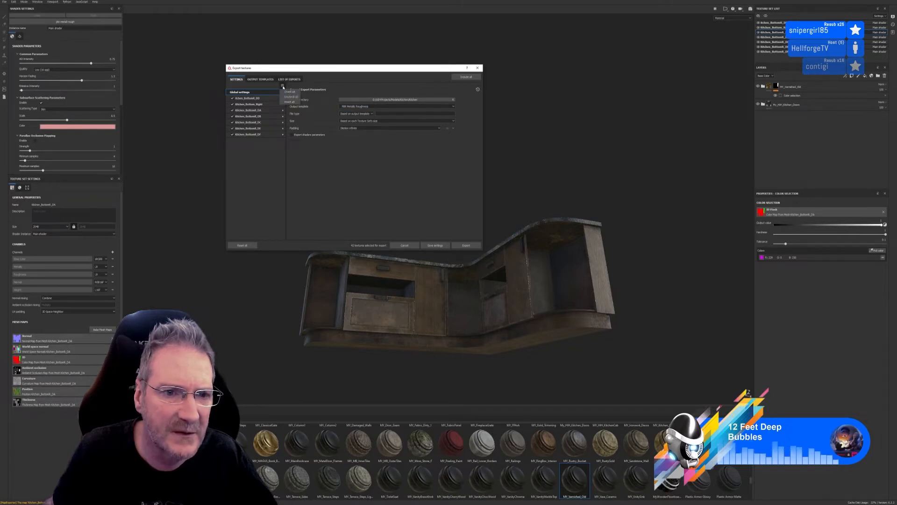
left_click(388, 159)
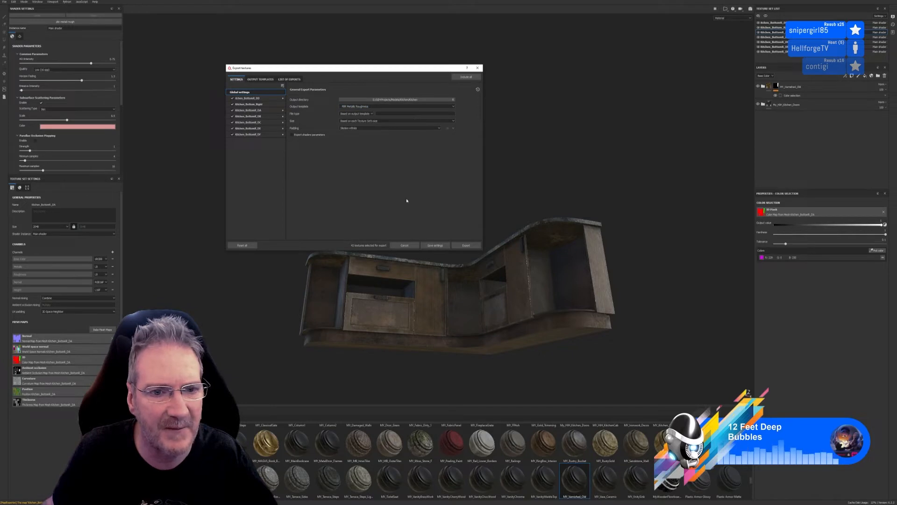
left_click(477, 68)
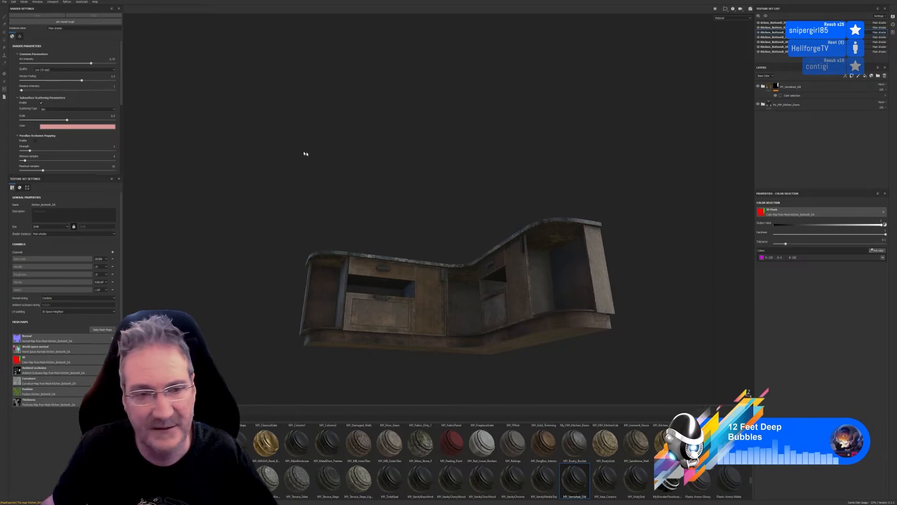
Save the textured kitchen cabinet project
left_click(4, 2)
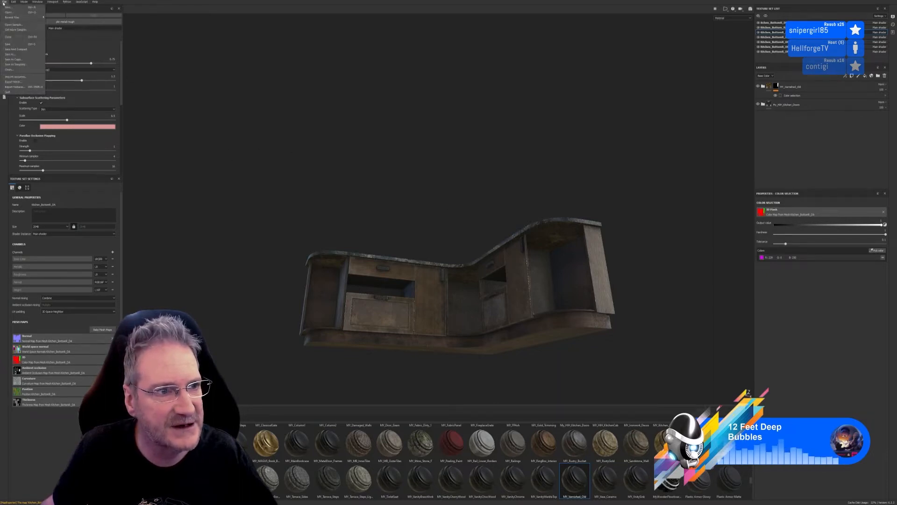
left_click(10, 44)
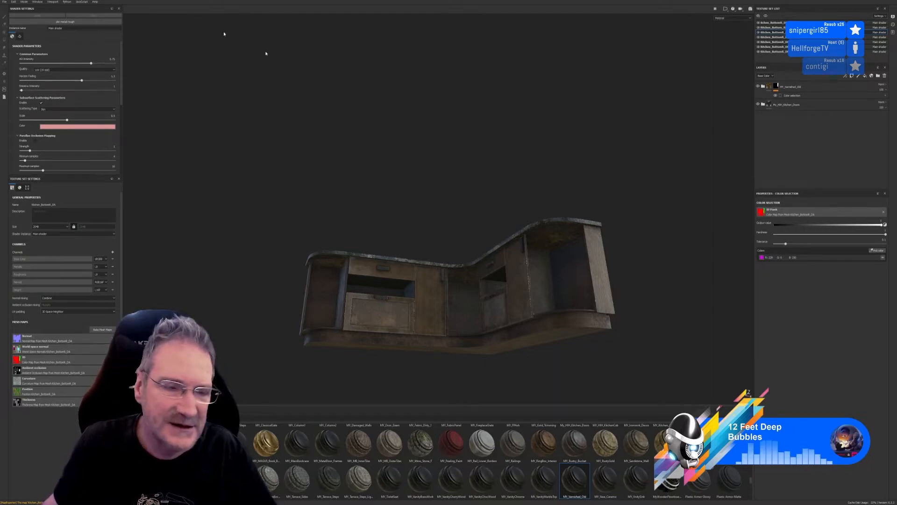
left_click(5, 2)
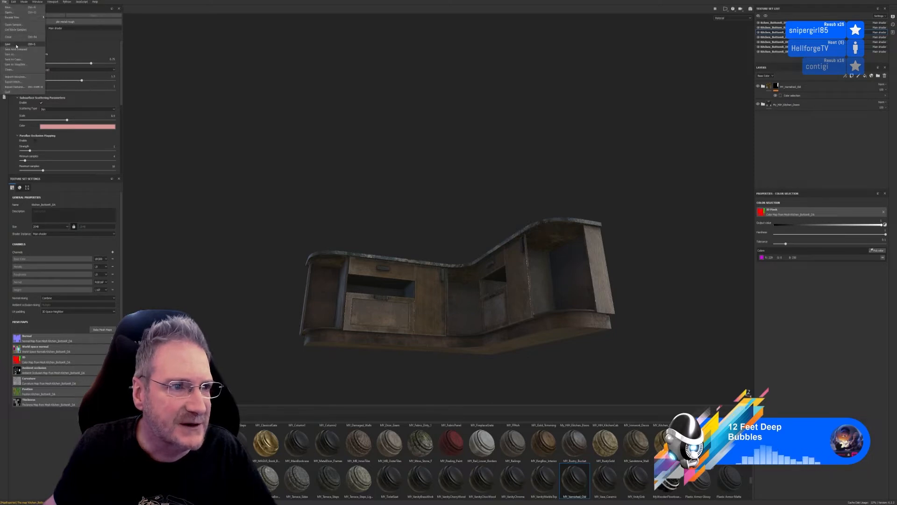
left_click(17, 45)
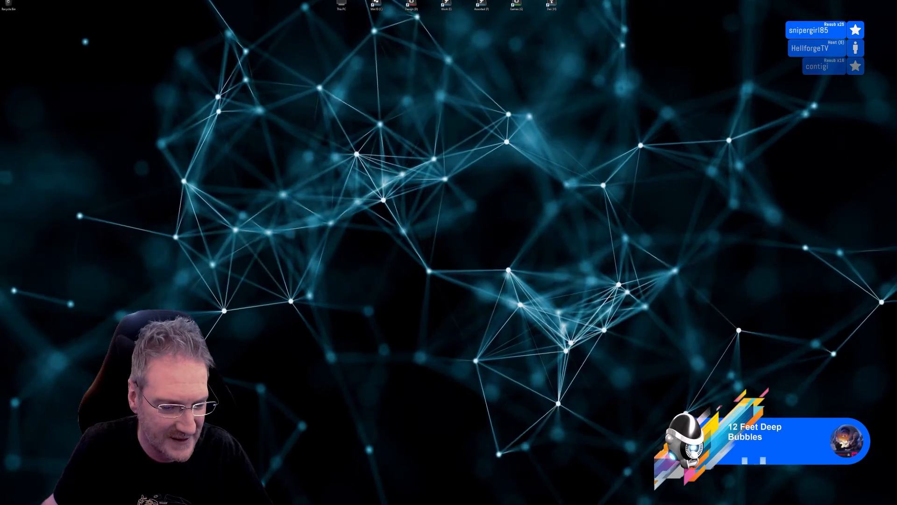
Switch to 3ds Max and turn off Vertex Channel Display in the Kitchen_Bottom_Left cabinet's object properties
key("alt+Tab")
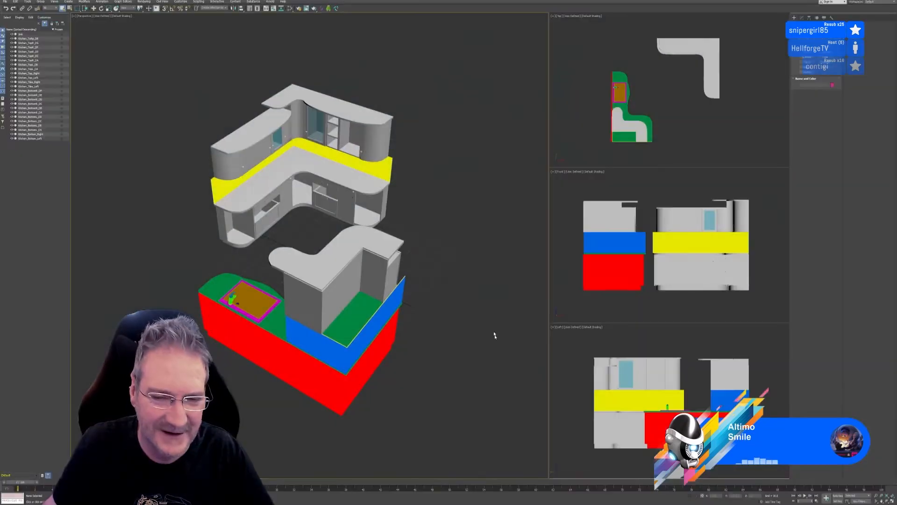
middle_click_drag(456, 293, 357, 294, "alt")
left_click(293, 126)
key("z")
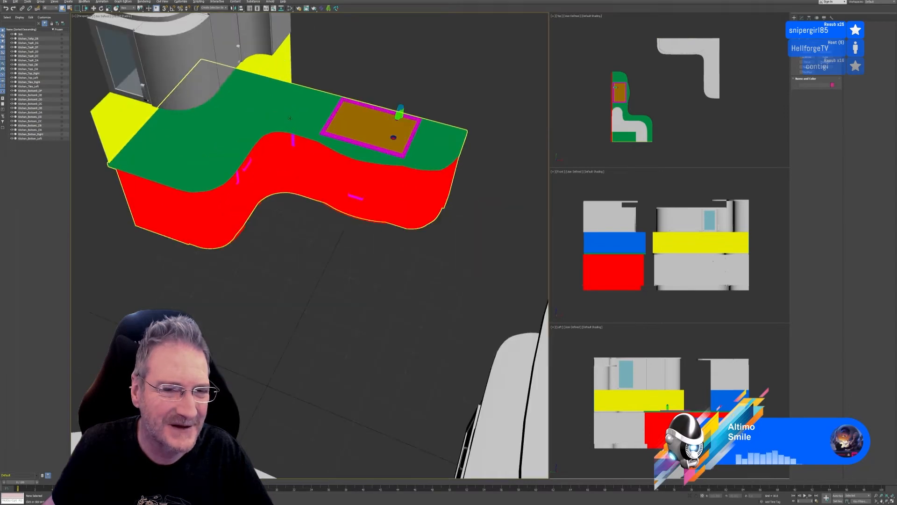
left_click(290, 118)
right_click(288, 118)
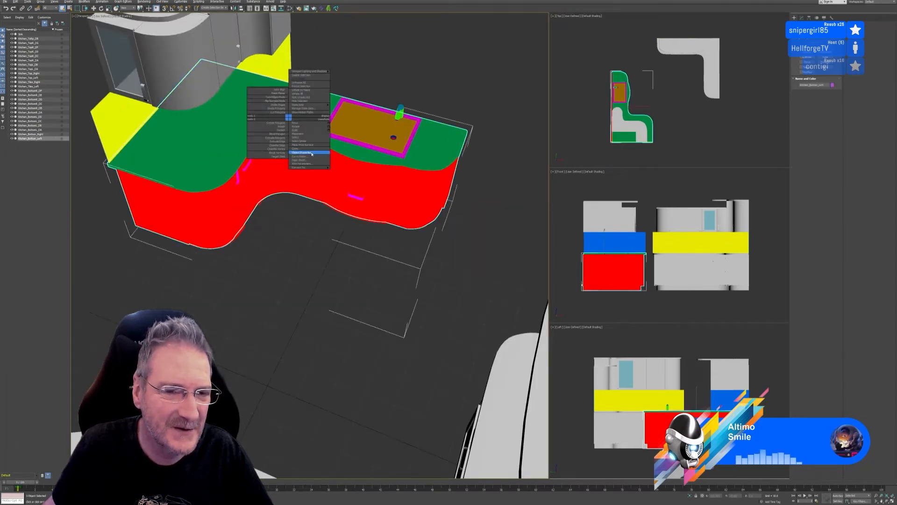
left_click(312, 153)
left_click(419, 294)
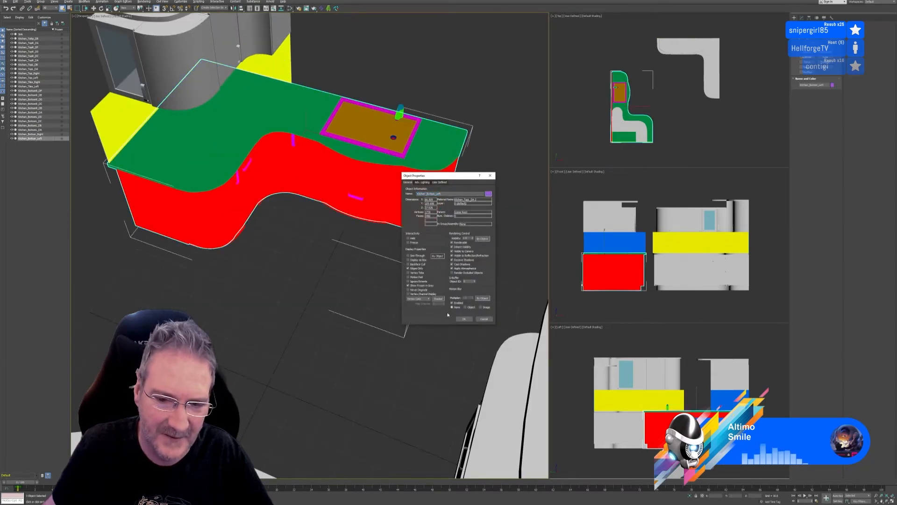
left_click(464, 319)
Turn off Vertex Channel Display for the outward-curving red door of the lower cabinet with the sink
scroll(268, 233, "up", 4)
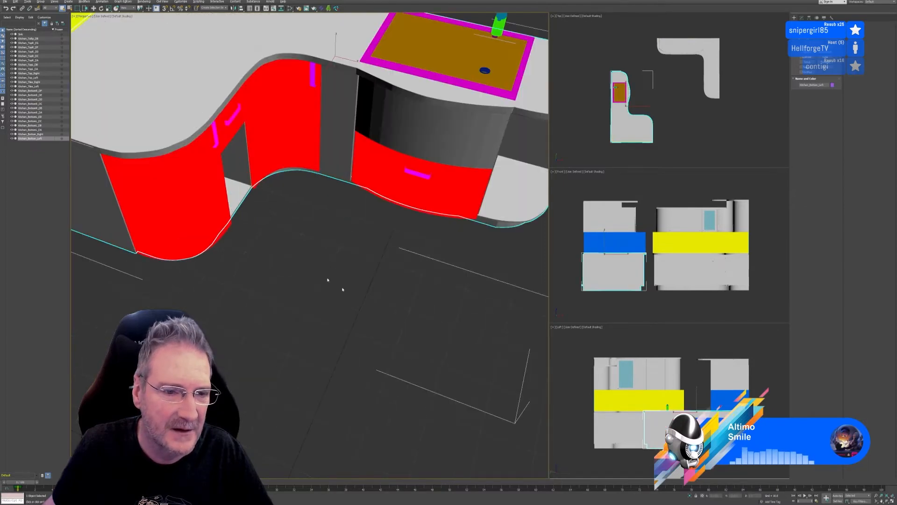
middle_click_drag(354, 288, 341, 274, "alt")
scroll(333, 274, "down", 4)
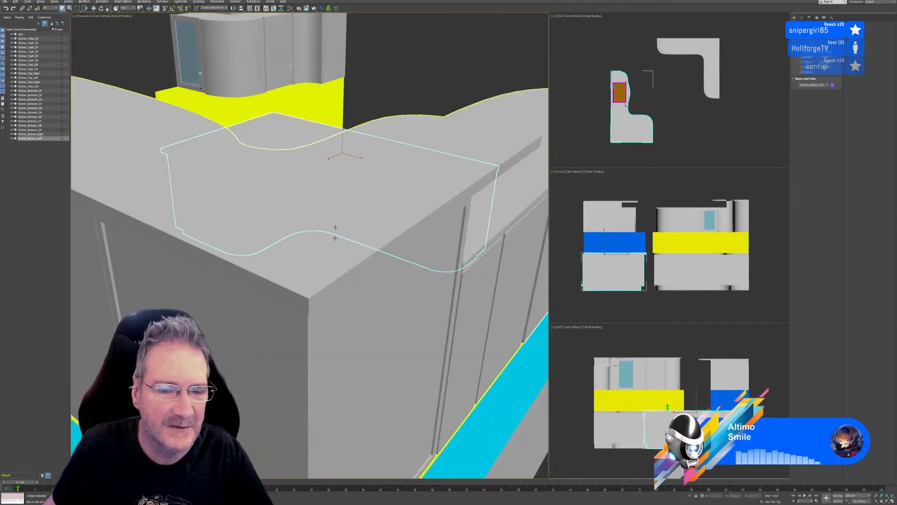
middle_click_drag(365, 214, 359, 260, "alt")
scroll(439, 168, "up", 3)
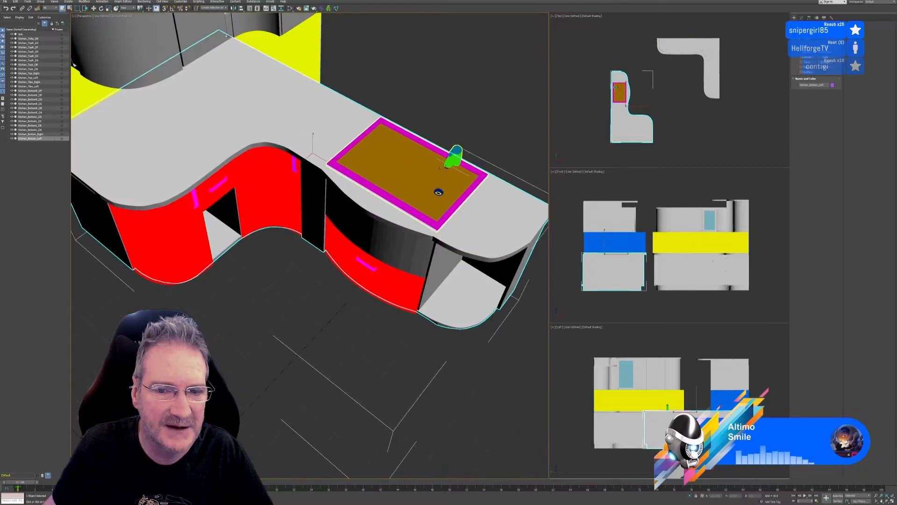
middle_click_drag(266, 309, 266, 303, "alt")
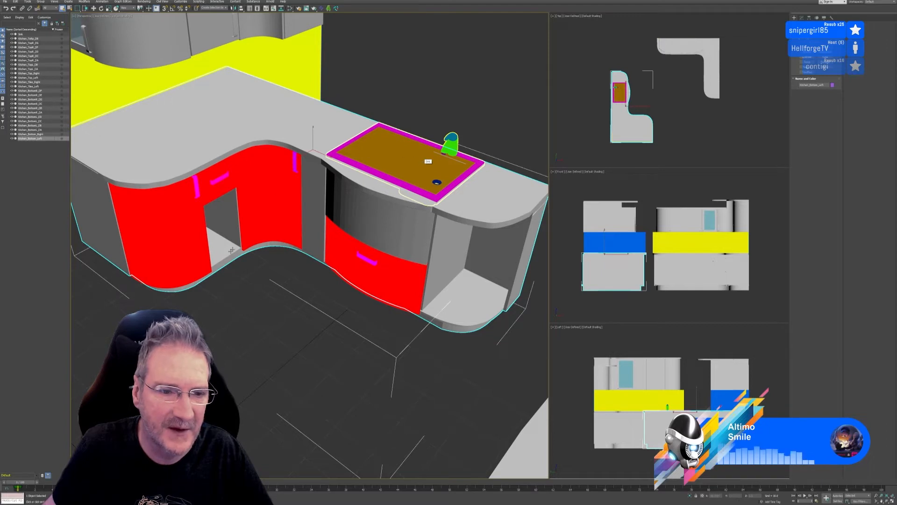
left_click(191, 238)
right_click(192, 237)
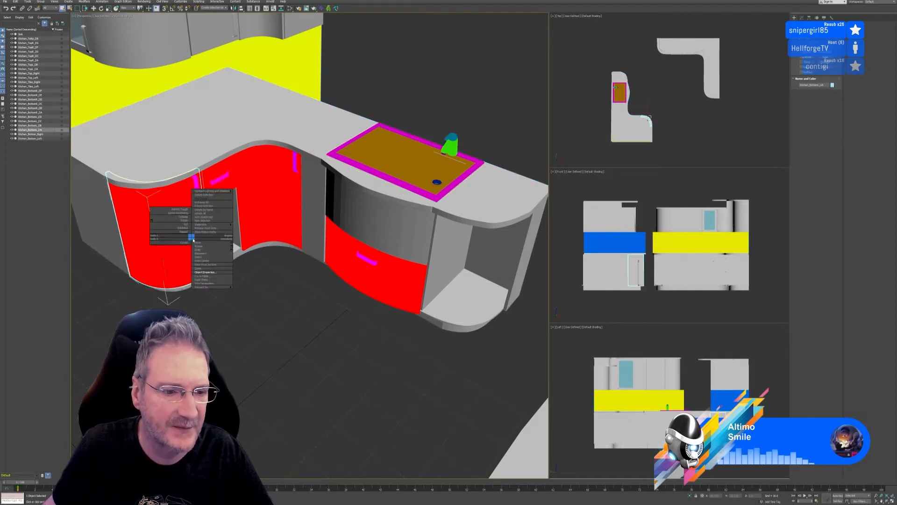
left_click(210, 277)
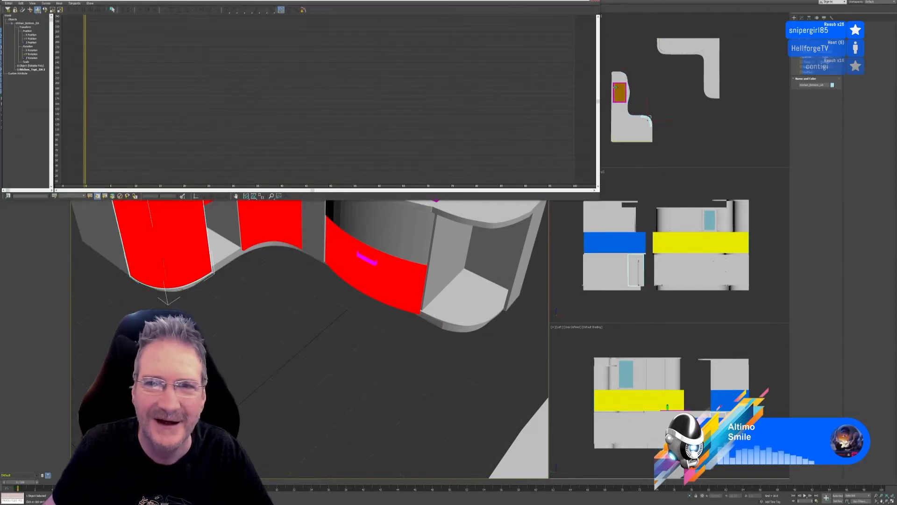
left_click(595, 1)
right_click(168, 231)
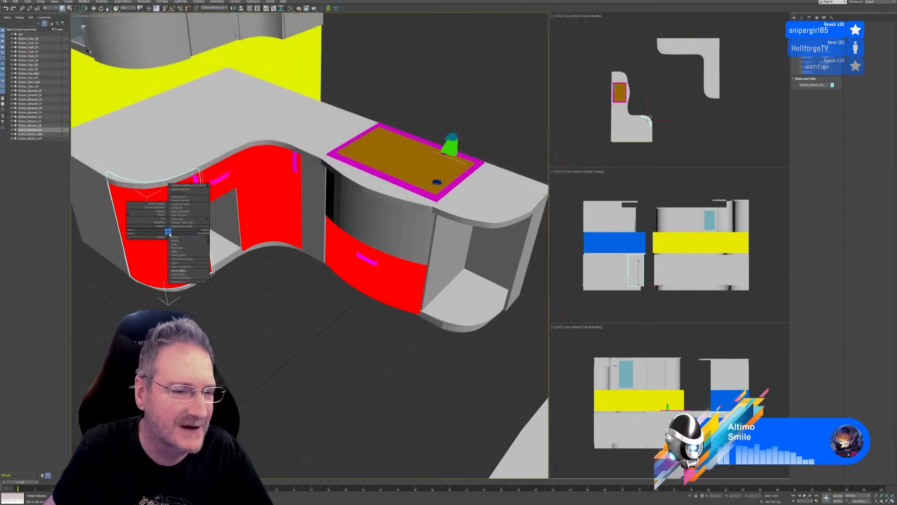
left_click(187, 267)
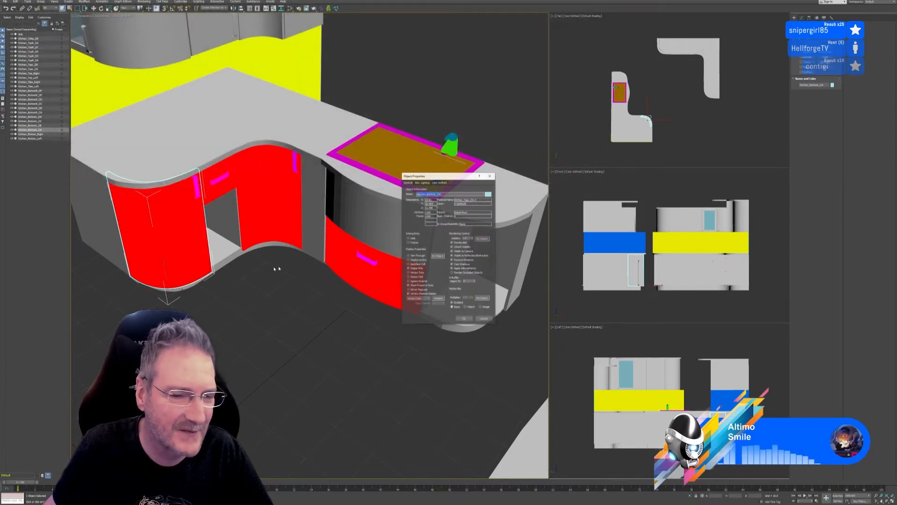
left_click(461, 318)
Turn off Vertex Channel Display for the small red drawer above the open compartment
left_click(219, 180)
right_click(223, 179)
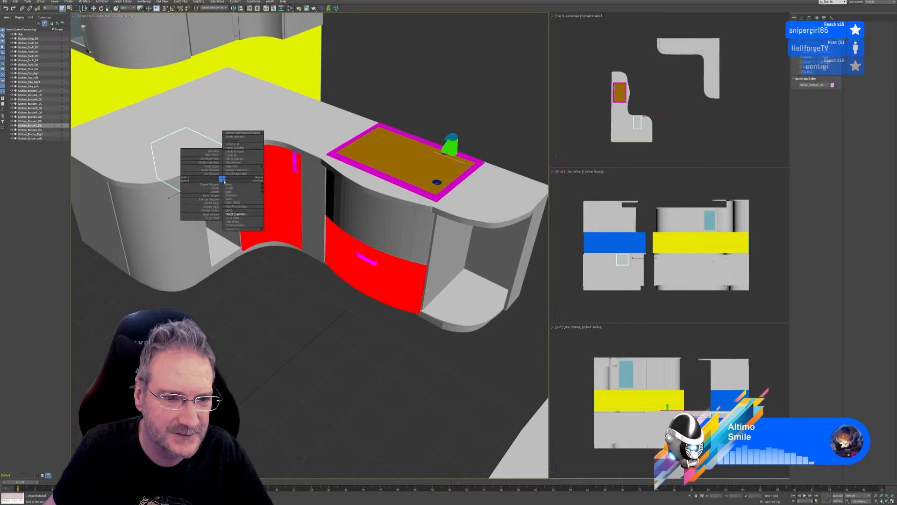
left_click(243, 214)
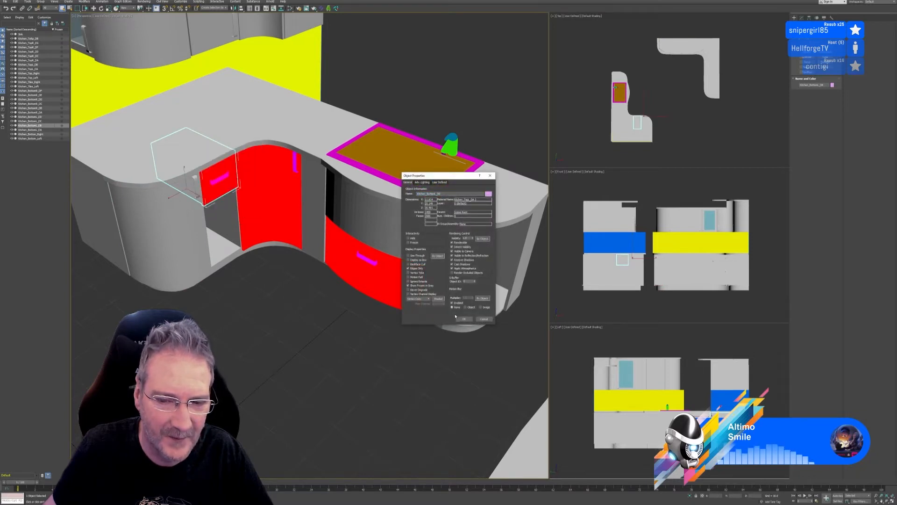
left_click(464, 318)
Turn off Vertex Channel Display for the inward-curving red door in the corner of the lower cabinet
left_click(275, 198)
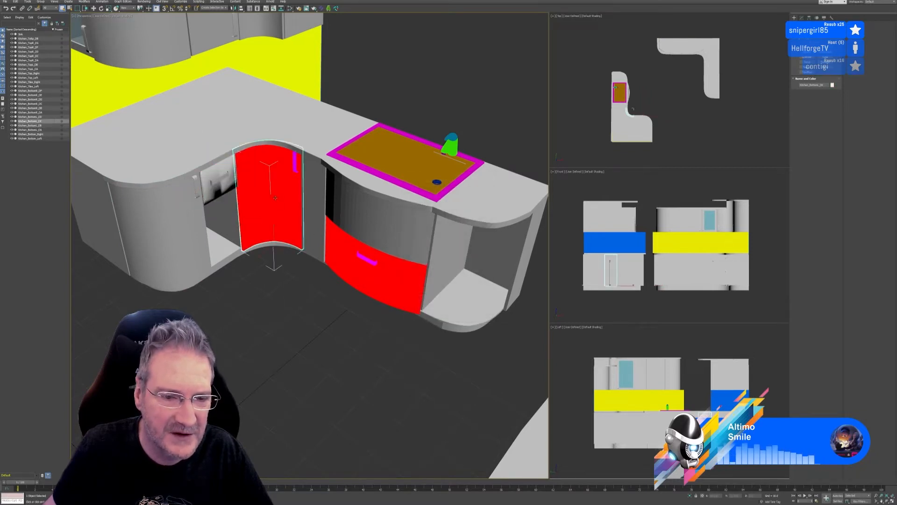
right_click(275, 199)
left_click(294, 232)
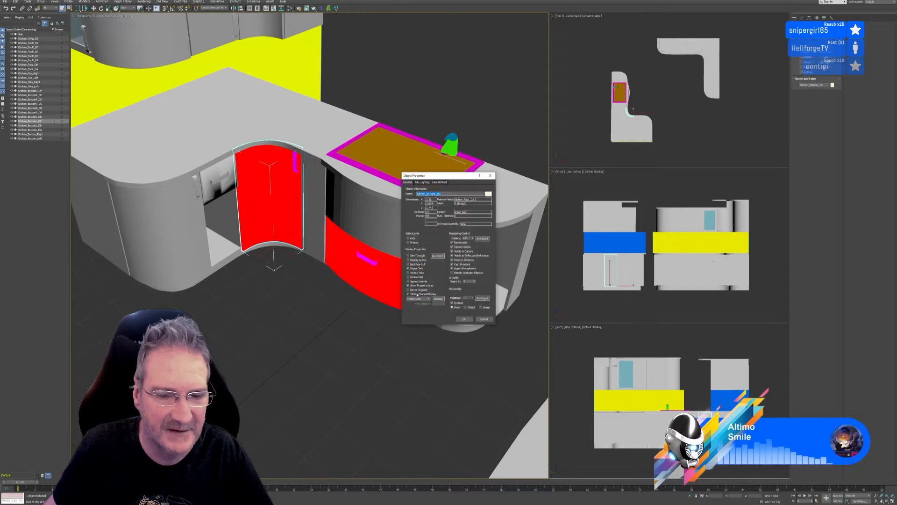
left_click(464, 319)
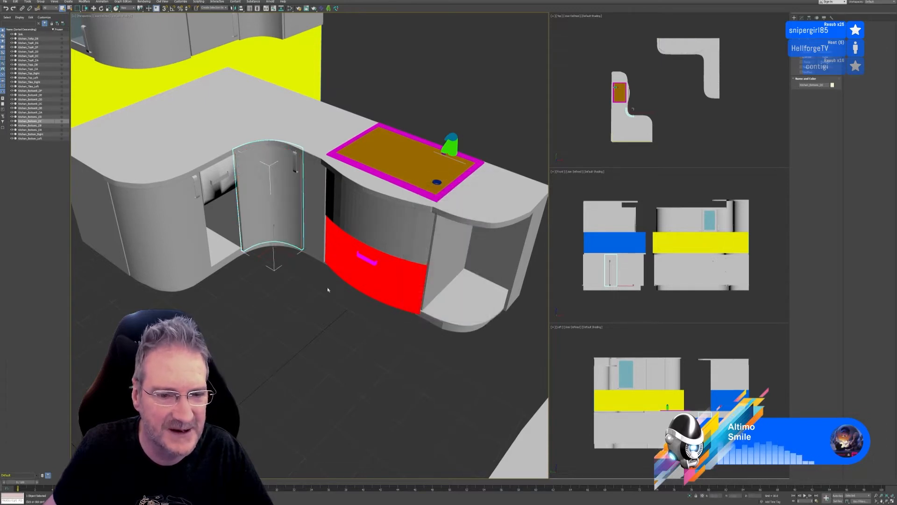
Turn off Vertex Channel Display for the wide curved red drawer beneath the sink
left_click(385, 288)
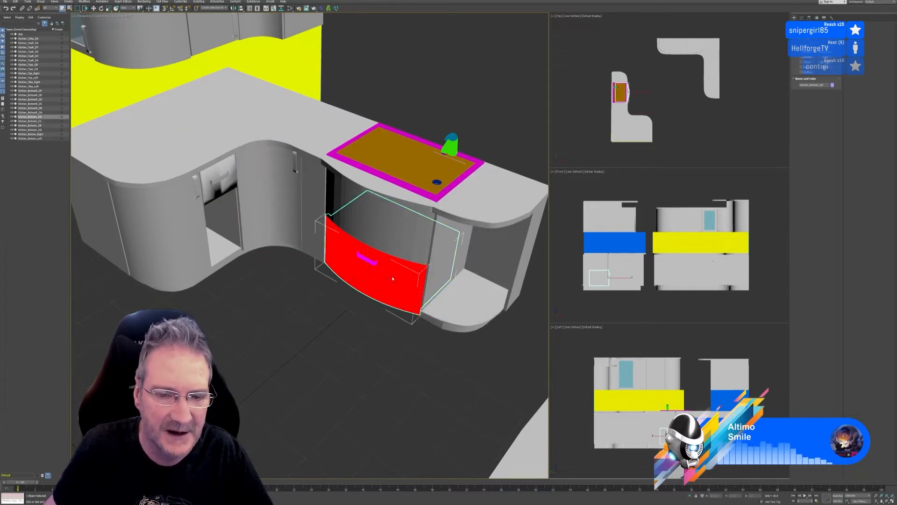
right_click(390, 276)
left_click(408, 310)
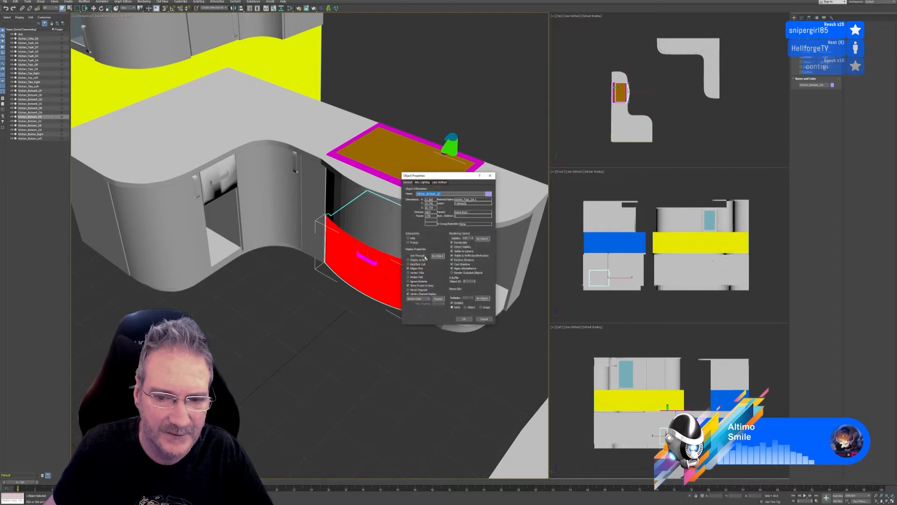
left_click(462, 318)
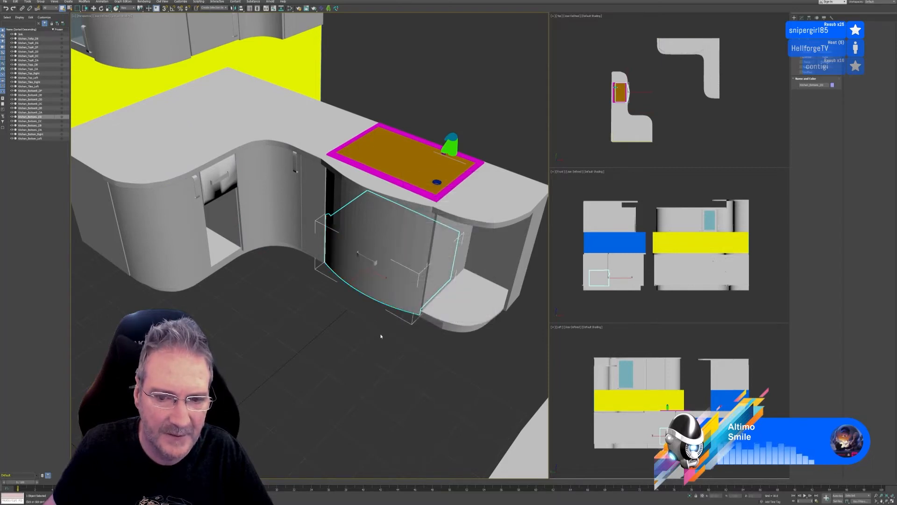
Turn off Vertex Channel Display in the object properties of the sink and tap
mouse_move(354, 323)
middle_mouse_down("alt")
mouse_move(340, 317)
mouse_move(354, 322)
middle_mouse_up("alt")
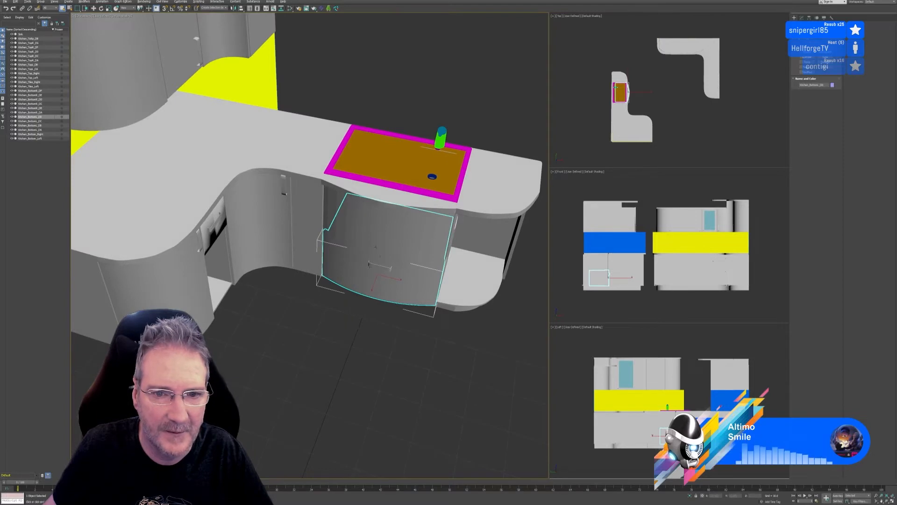
left_click(404, 186)
right_click(404, 186)
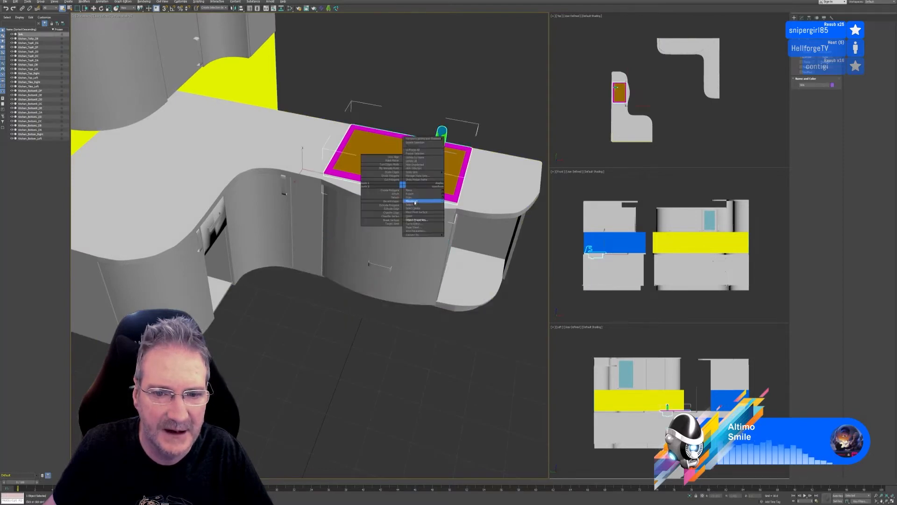
left_click(423, 215)
left_click(408, 294)
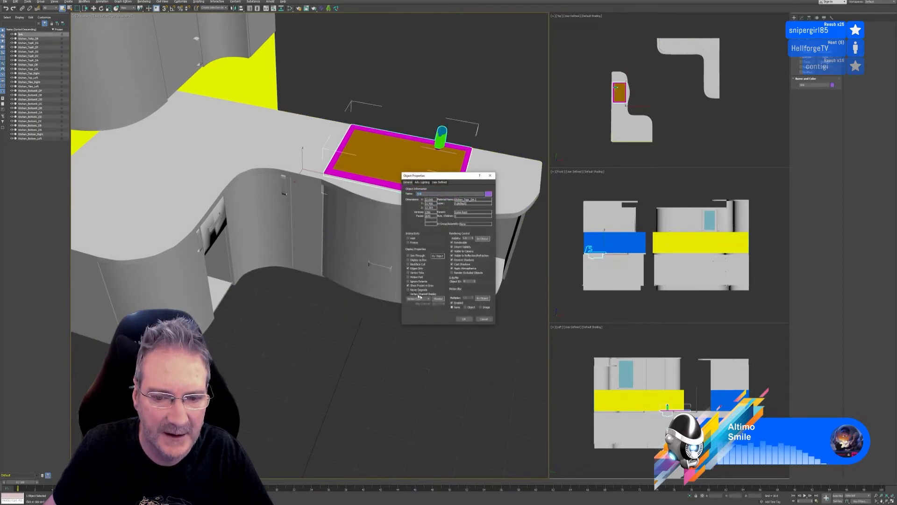
left_click(464, 319)
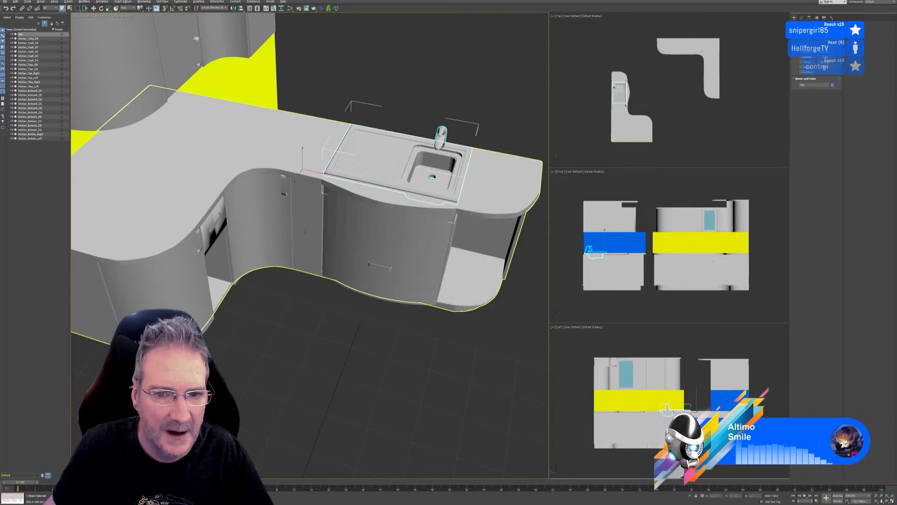
Isolate the small drawer above the open compartment, whose front shows shading errors
scroll(429, 188, "up", 6)
scroll(429, 187, "down", 3)
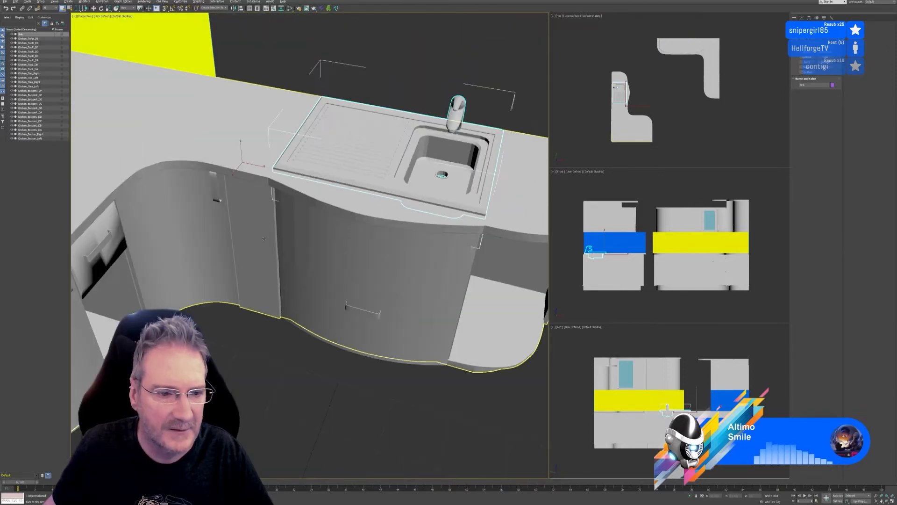
middle_click_drag(184, 252, 245, 214)
left_click(163, 204)
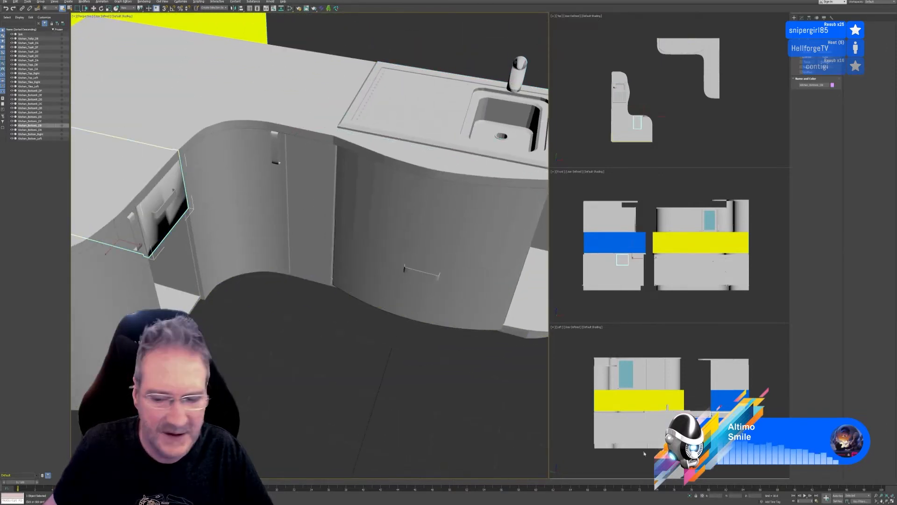
left_click(690, 495)
middle_click_drag(412, 327, 382, 254, "alt")
scroll(445, 344, "down", 4)
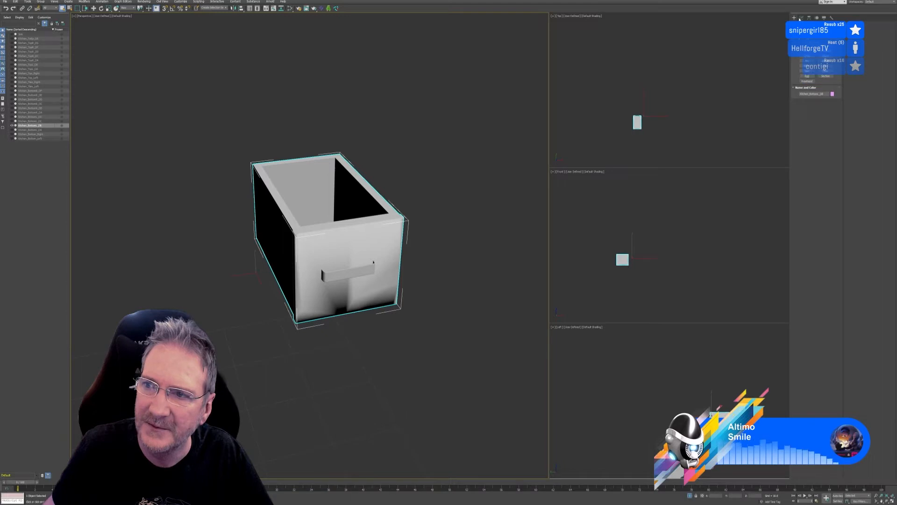
Correct the smoothing on all elements of the isolated small drawer, then end isolation to bring back the whole kitchen
left_click(801, 17)
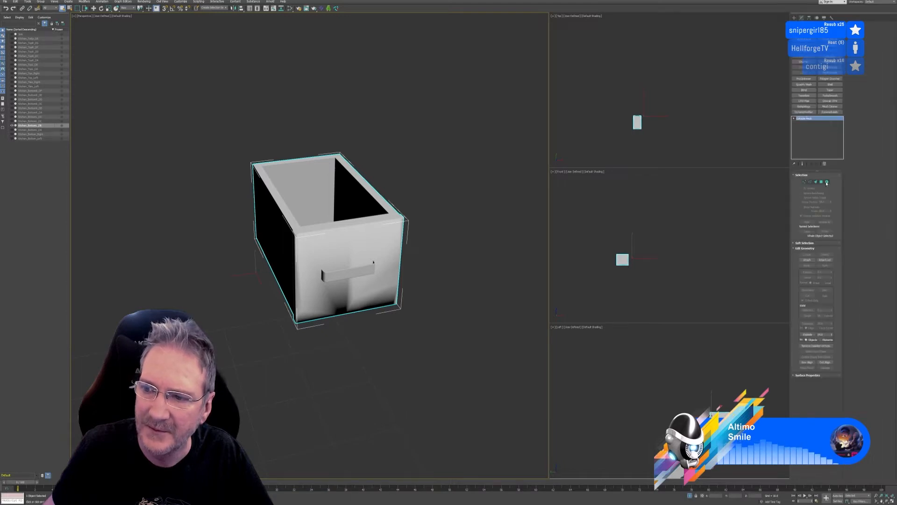
left_click(827, 182)
left_click_drag(187, 85, 492, 385)
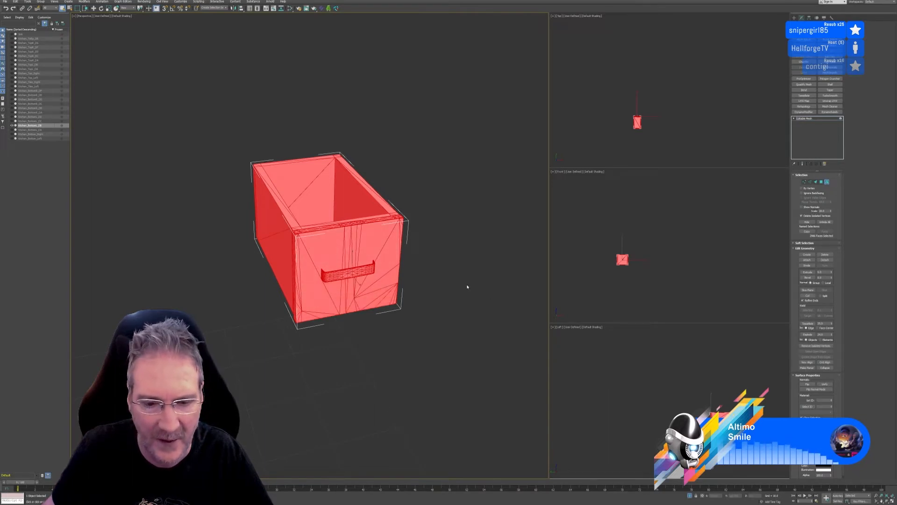
left_click(827, 182)
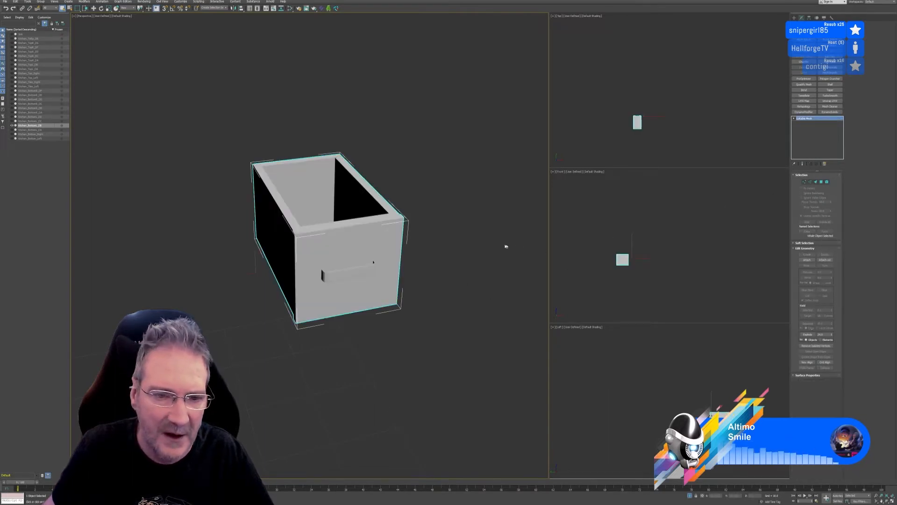
middle_click_drag(446, 230, 441, 244)
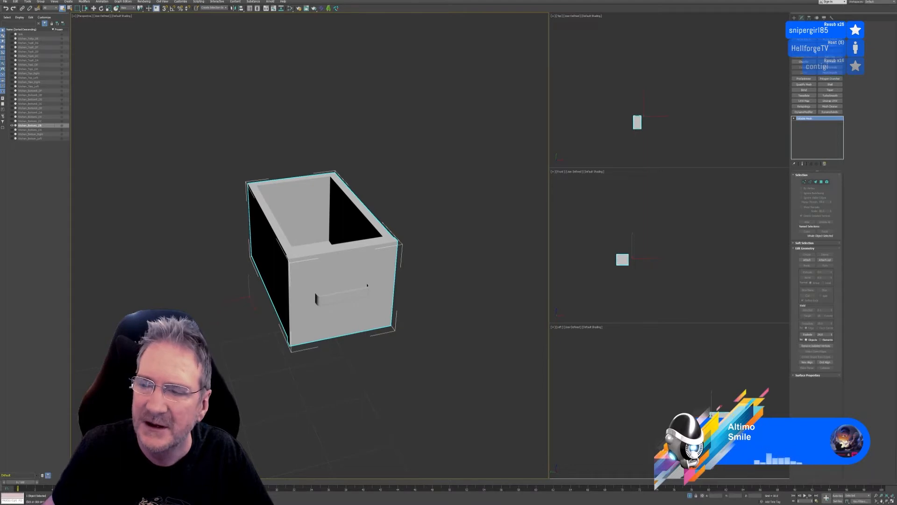
key("alt+q")
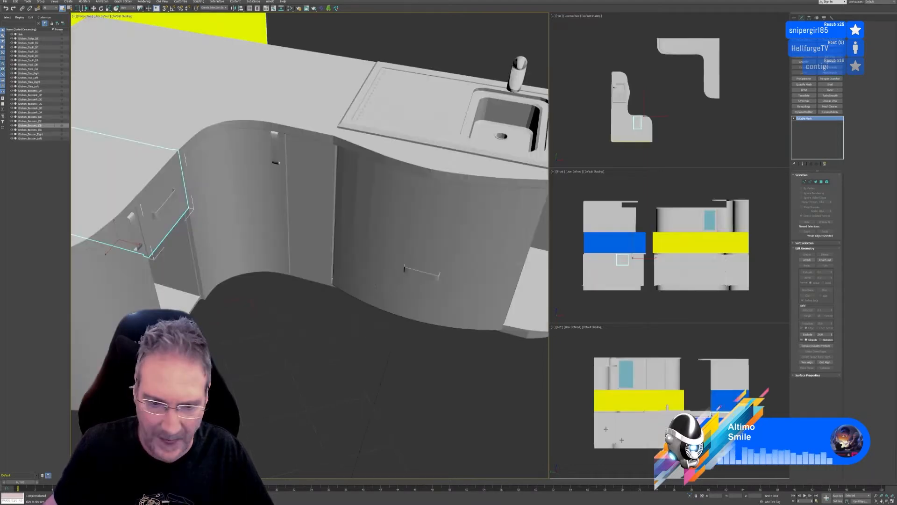
Select the left base cabinet and clear an empty work area among the existing nodes in the Slate Material Editor
scroll(343, 300, "down", 3)
scroll(355, 308, "down", 5)
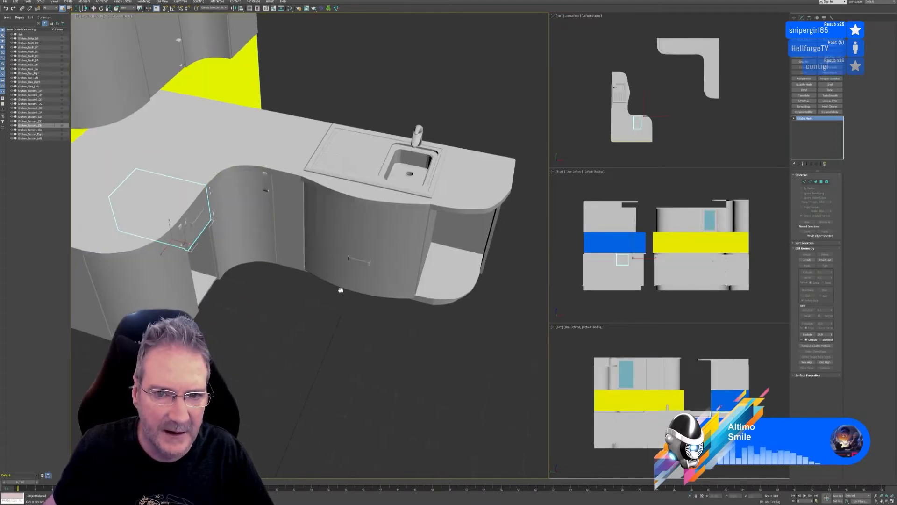
middle_click_drag(392, 339, 365, 326, "alt")
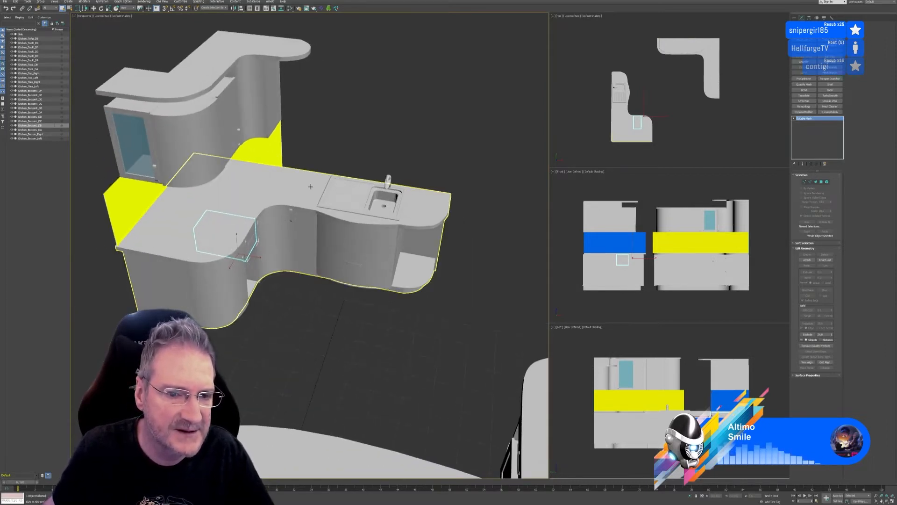
left_click(298, 174)
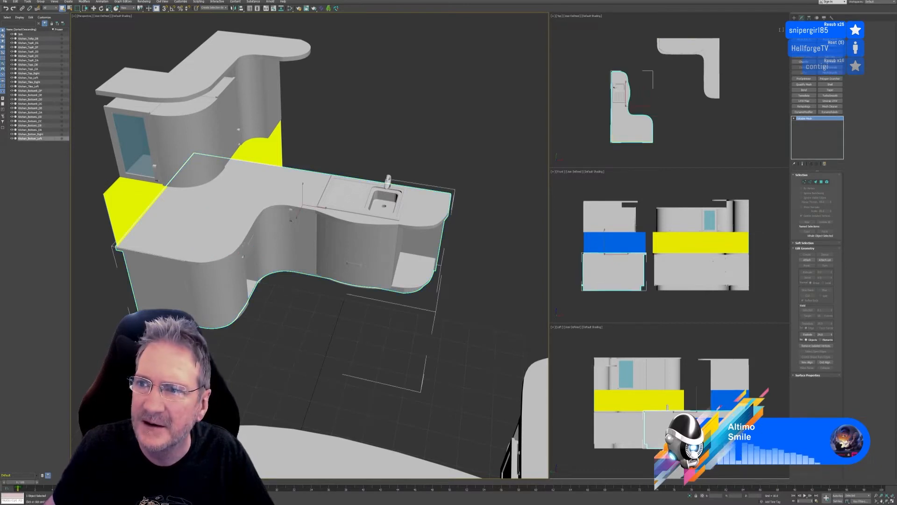
left_click(289, 9)
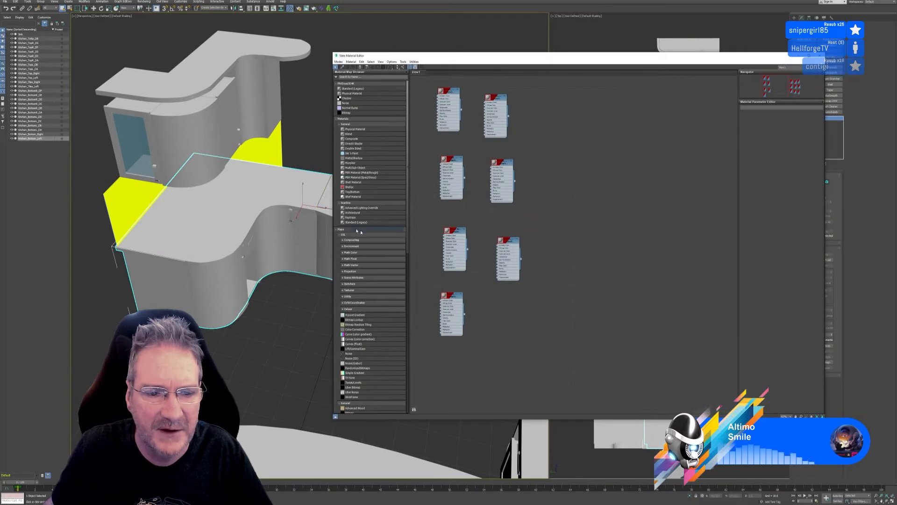
scroll(584, 161, "down", 5)
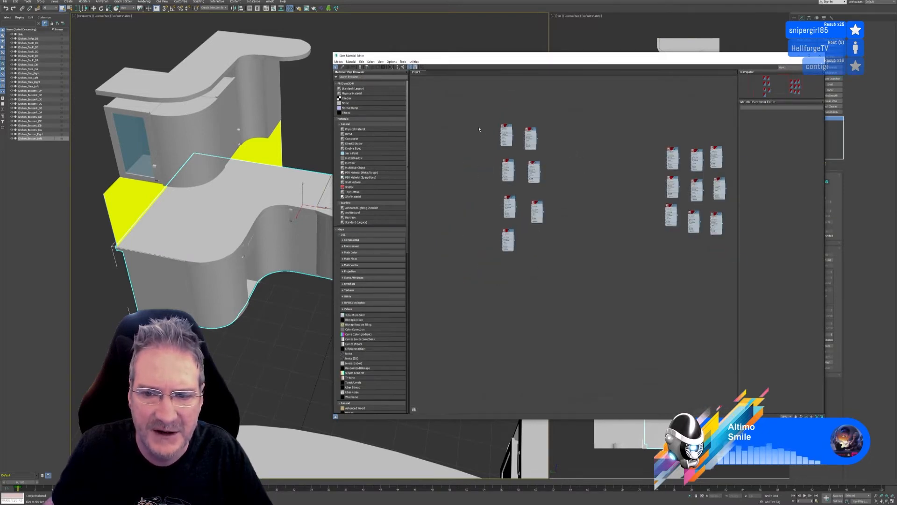
left_click_drag(464, 103, 580, 291)
left_click_drag(505, 127, 674, 251)
middle_click_drag(447, 116, 472, 143)
scroll(461, 127, "up", 5)
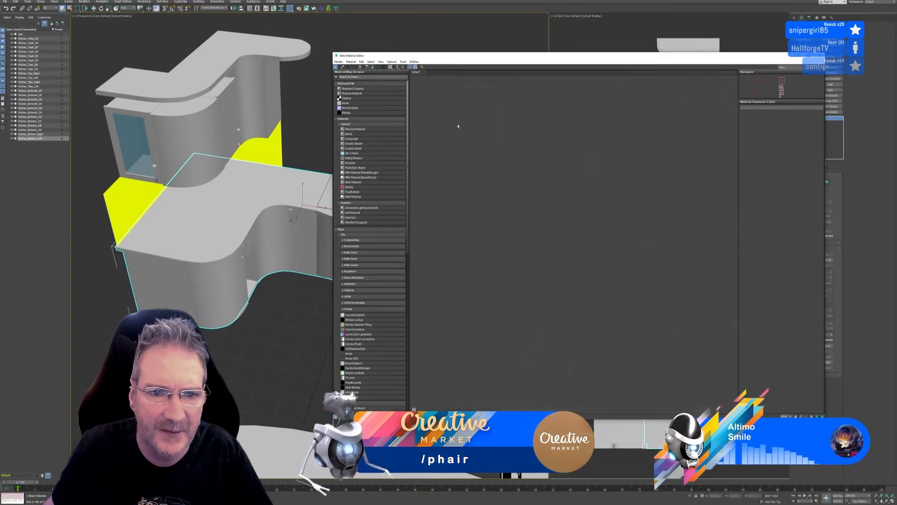
Create a Standard (Legacy) material named Kitchen_Bottom_Left and assign it to the selected left base cabinet
left_click(353, 88)
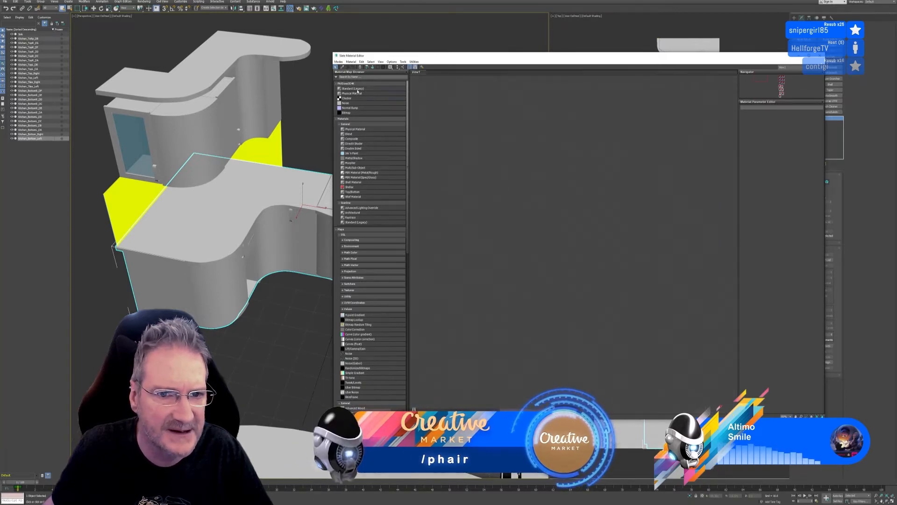
left_click(536, 126)
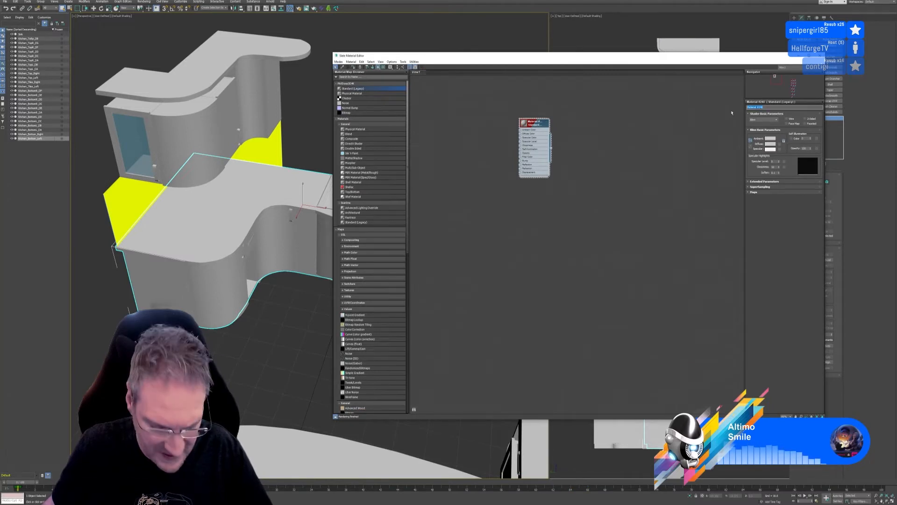
type("Kitchen_Bottom_Left")
key("Return")
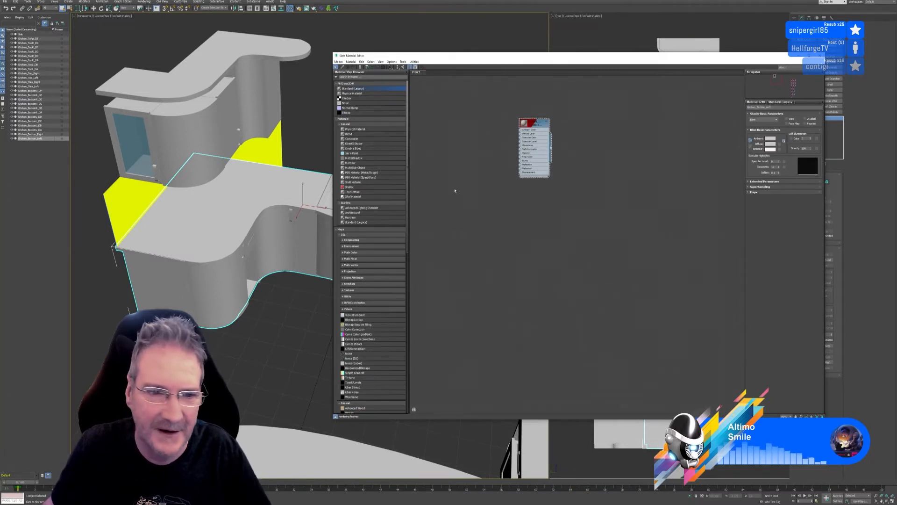
right_click(543, 126)
left_click(549, 133)
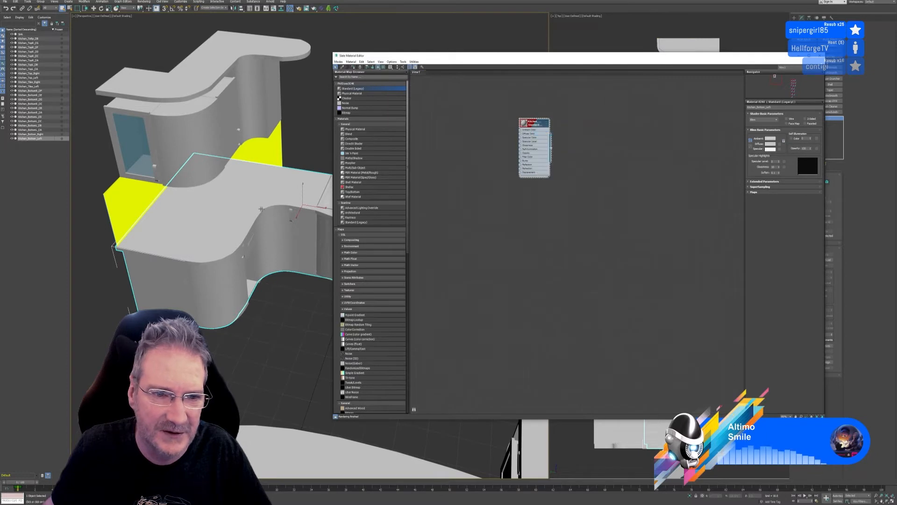
Create a Standard (Legacy) material named Kitchen_BottomL_DA and assign it to the outward-curving door of the left base cabinet
left_click(238, 288)
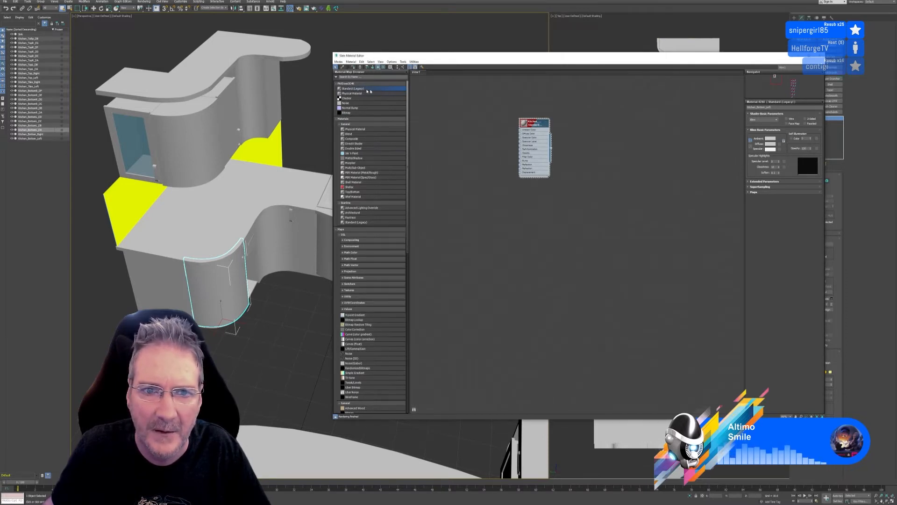
left_click_drag(369, 92, 576, 125)
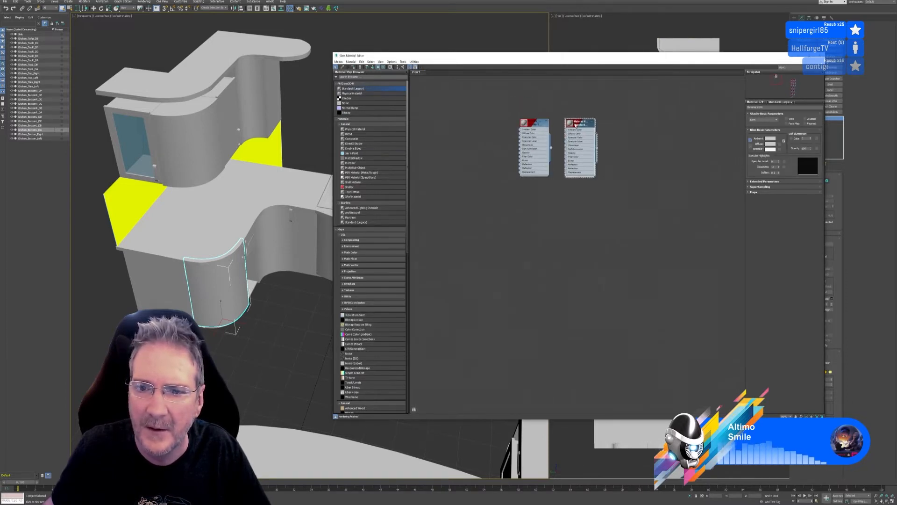
double_click(778, 107)
type("Kitchen_BottomL_DA")
left_click(671, 144)
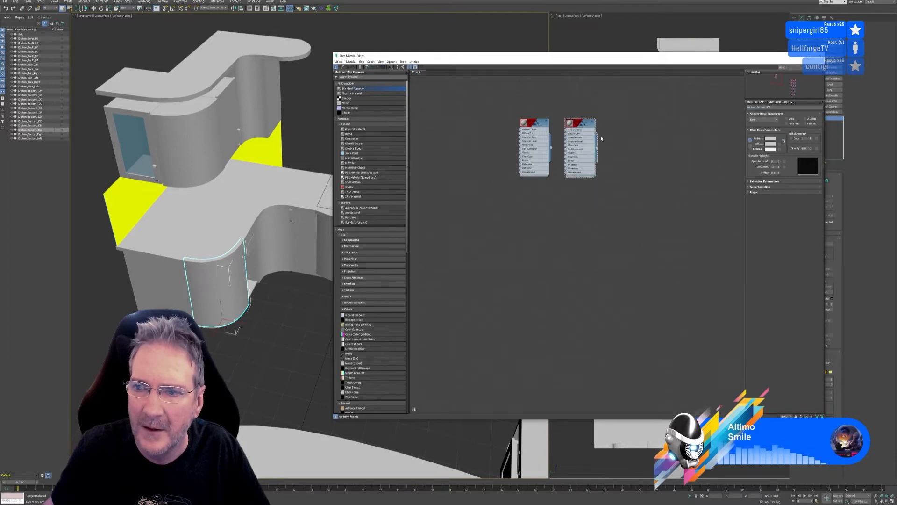
left_click(578, 125)
right_click(586, 125)
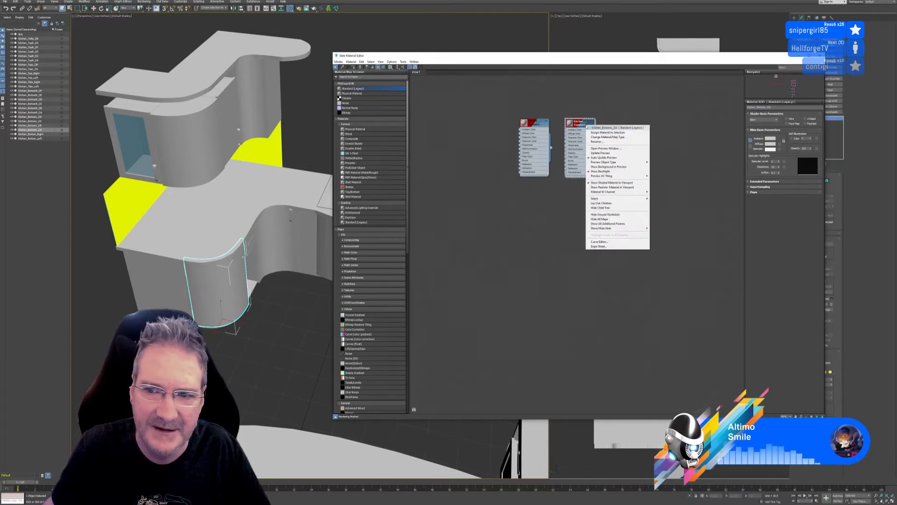
left_click(598, 133)
Create a Standard (Legacy) material named Kitchen_BottomL_DB and assign it to the small drawer beside the outward-curving door
scroll(244, 235, "up", 5)
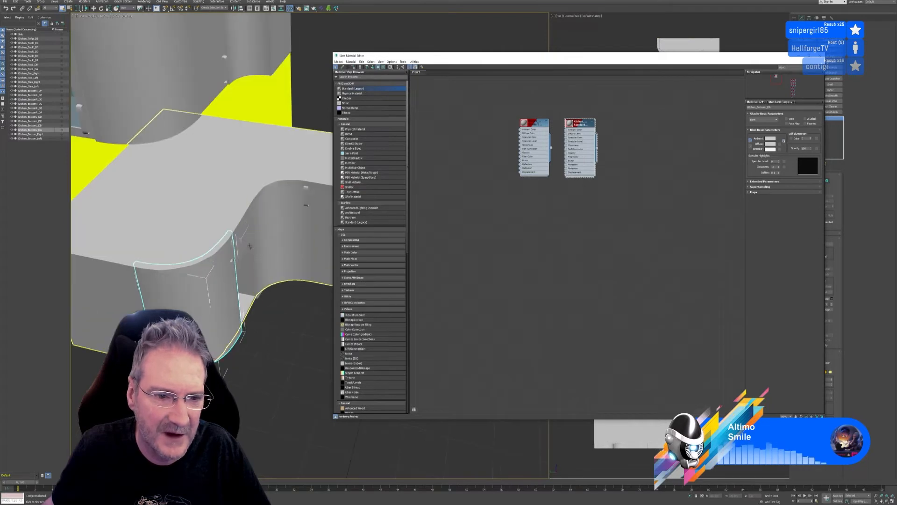
left_click(244, 235)
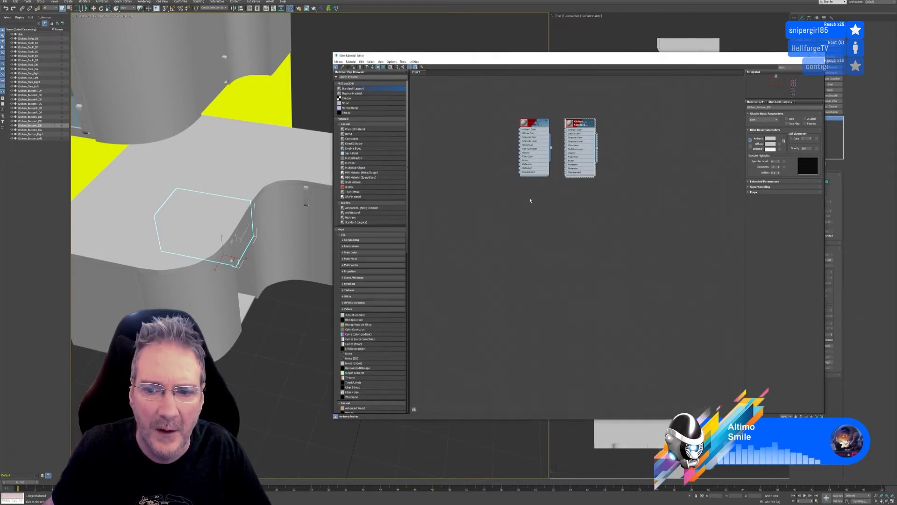
double_click(499, 183)
left_click_drag(500, 183, 537, 192)
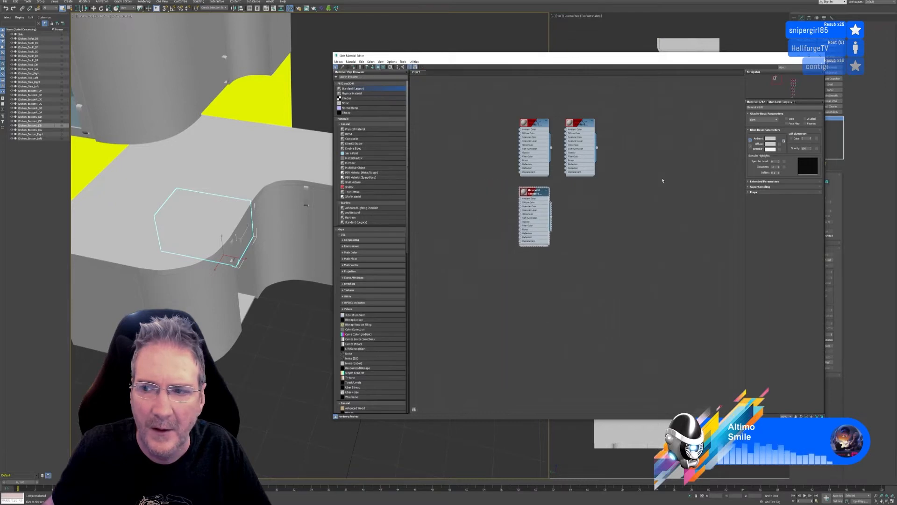
double_click(772, 108)
type("Kitchen_BottomL_DB")
right_click(532, 193)
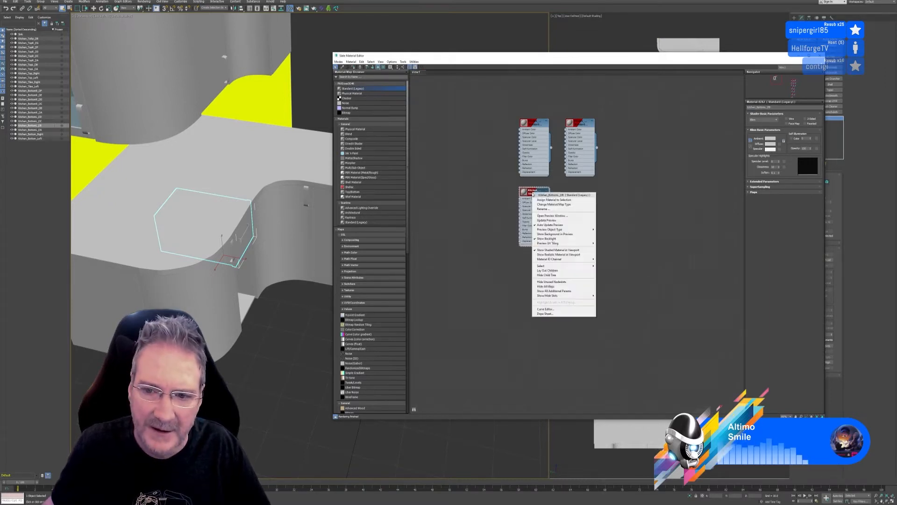
left_click(554, 200)
Create a Standard (Legacy) material named Kitchen_BottomL_DC and assign it to the inward-curving door of the left base cabinet
left_click(275, 253)
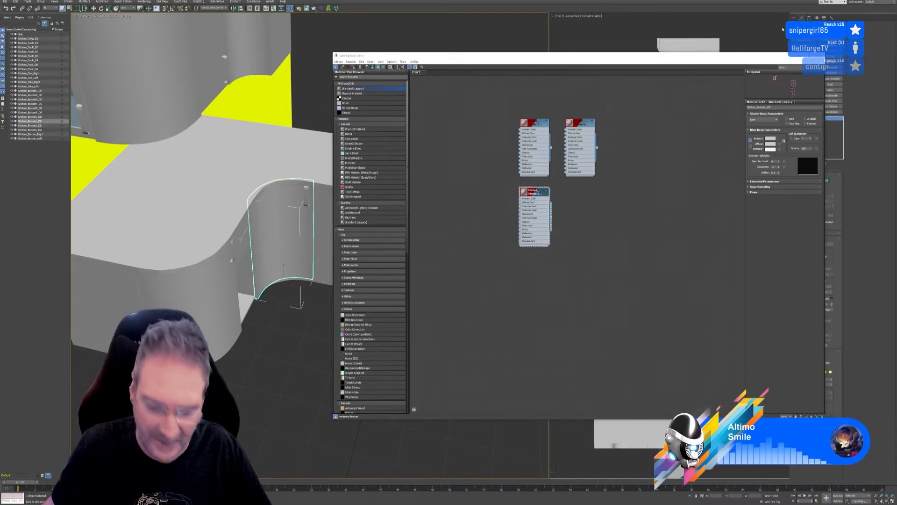
left_click(557, 282)
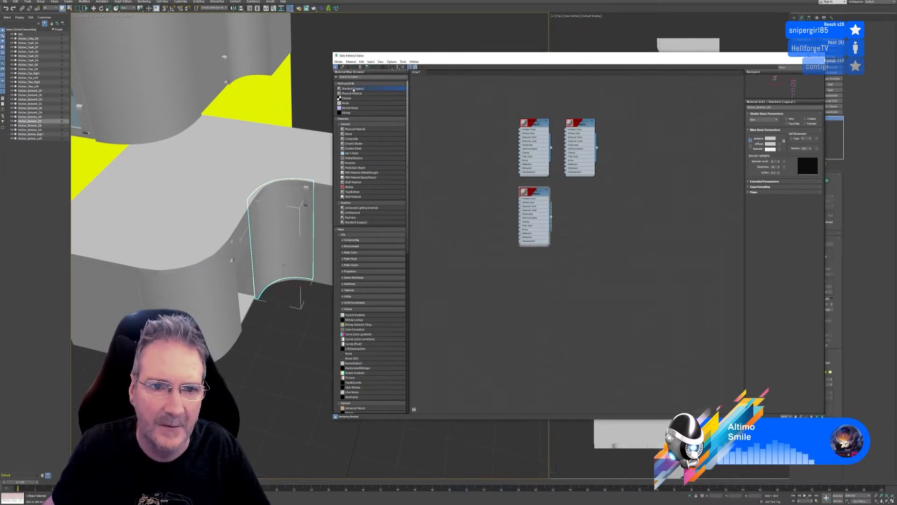
left_click_drag(608, 225, 608, 223)
double_click(608, 223)
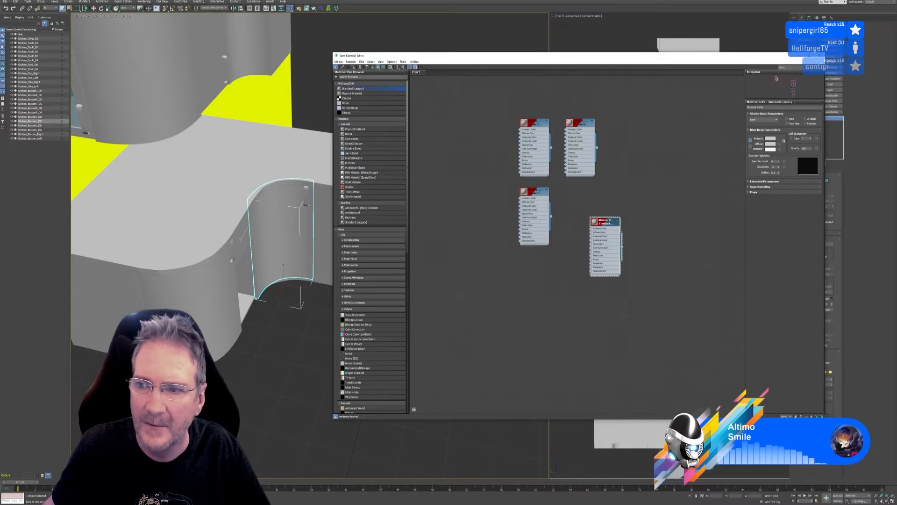
left_click_drag(776, 108, 729, 111)
left_click_drag(610, 224, 589, 198)
right_click(585, 196)
left_click(603, 203)
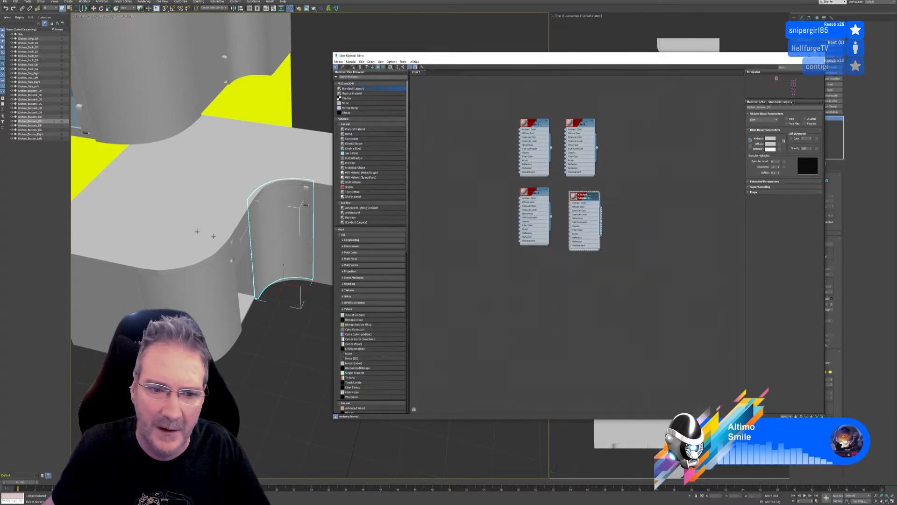
Create a Standard (Legacy) material named Kitchen_BottomL_DD and assign it to the large curved front below the sink
middle_click_drag(261, 187, 202, 167, "alt")
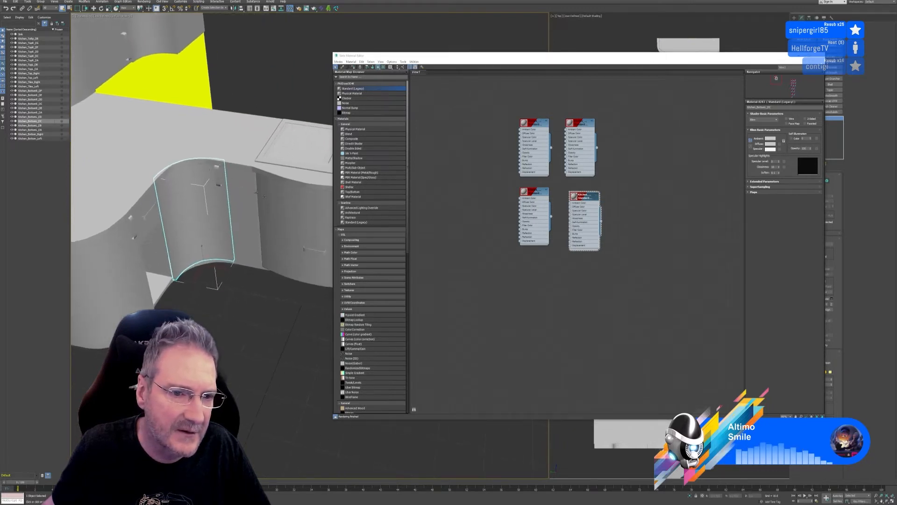
left_click(296, 257)
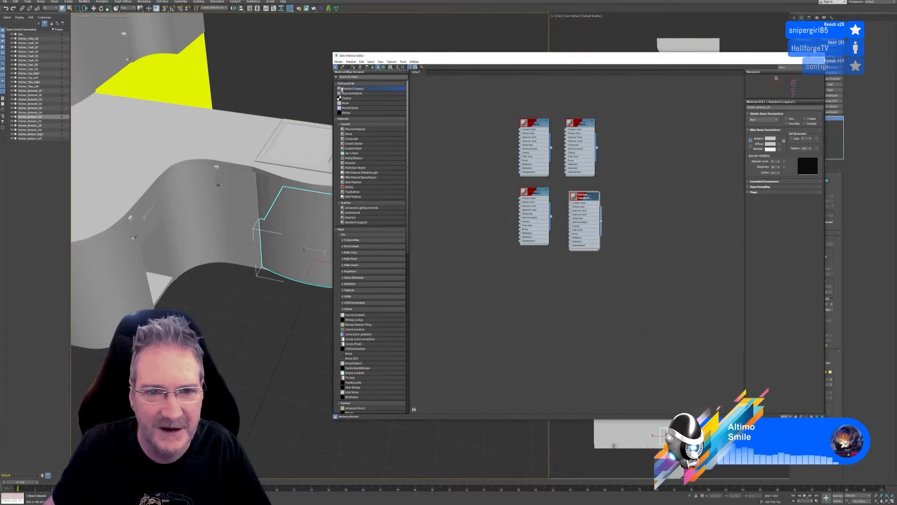
left_click_drag(523, 268, 524, 269)
double_click(537, 276)
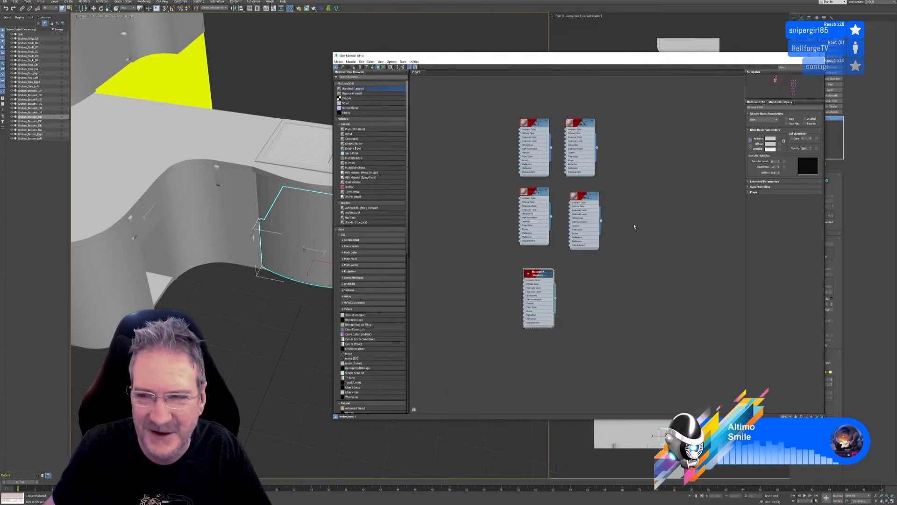
left_click(766, 108)
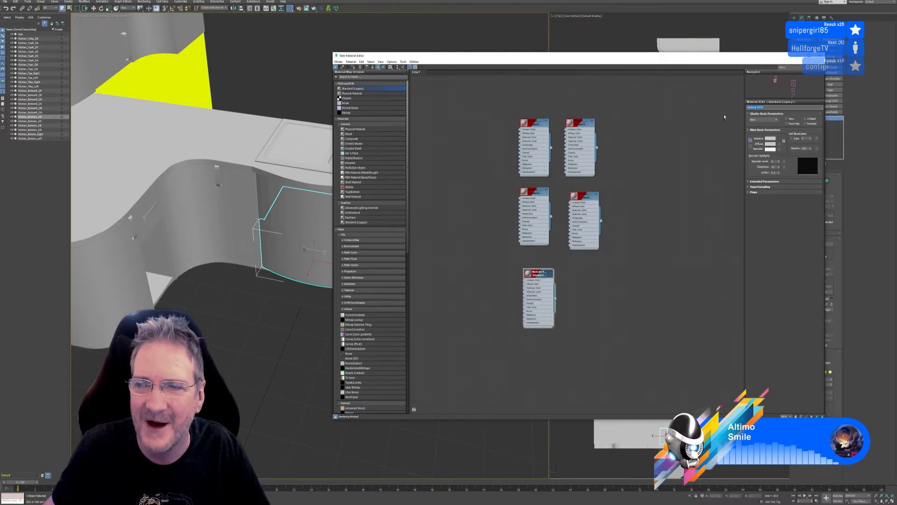
type("Kitchen_Bottom_DD")
key("Return")
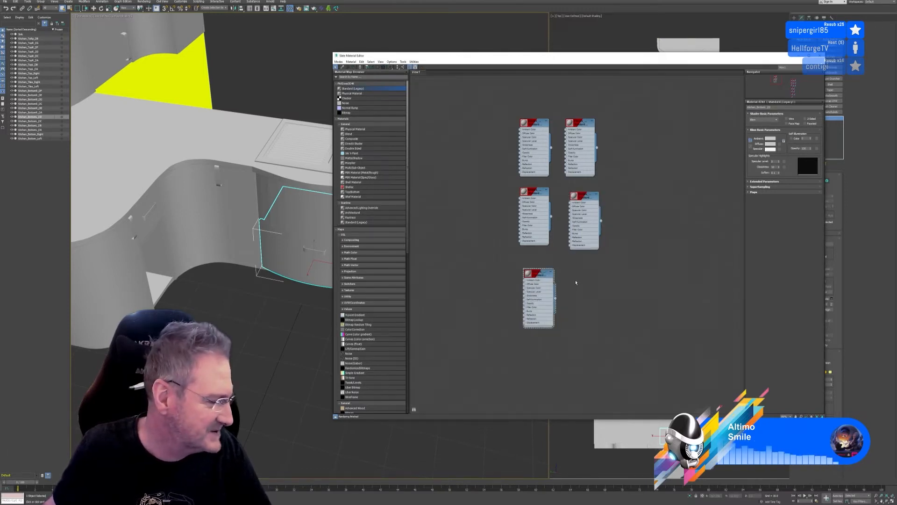
right_click(542, 281)
left_click(550, 280)
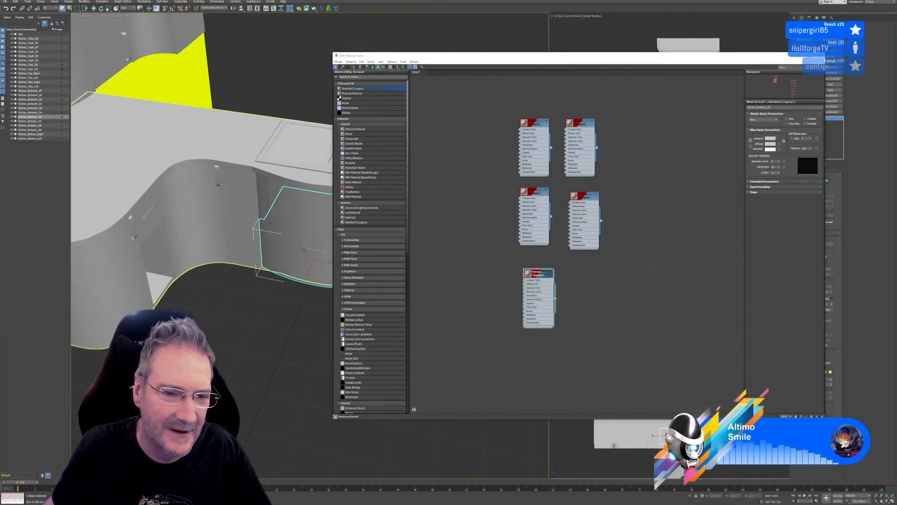
Create a Standard (Legacy) material named Sink, assign it to the sink unit and close the Slate Material Editor
middle_click_drag(271, 223, 159, 220)
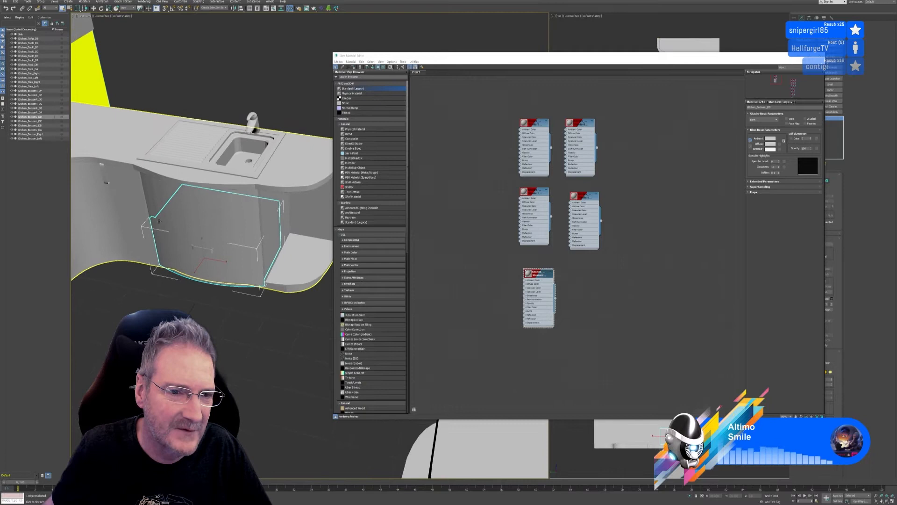
left_click(201, 161)
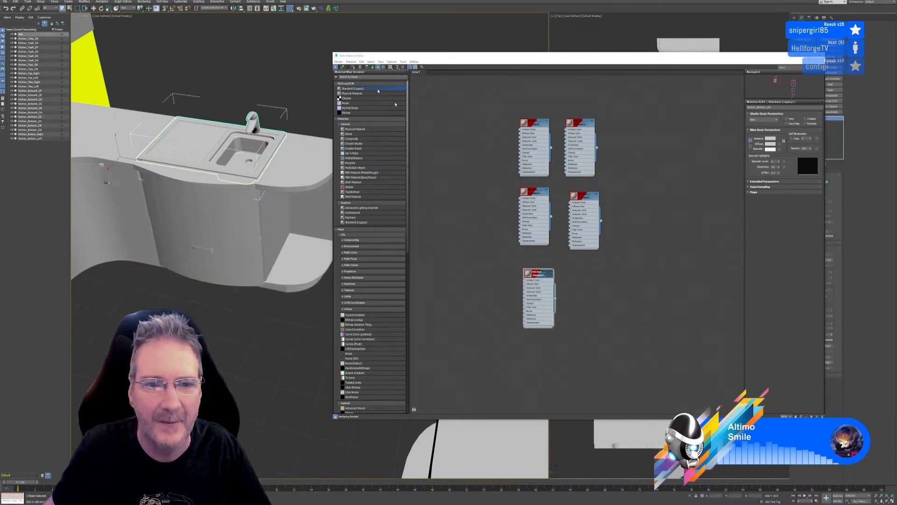
left_click_drag(554, 203, 579, 282)
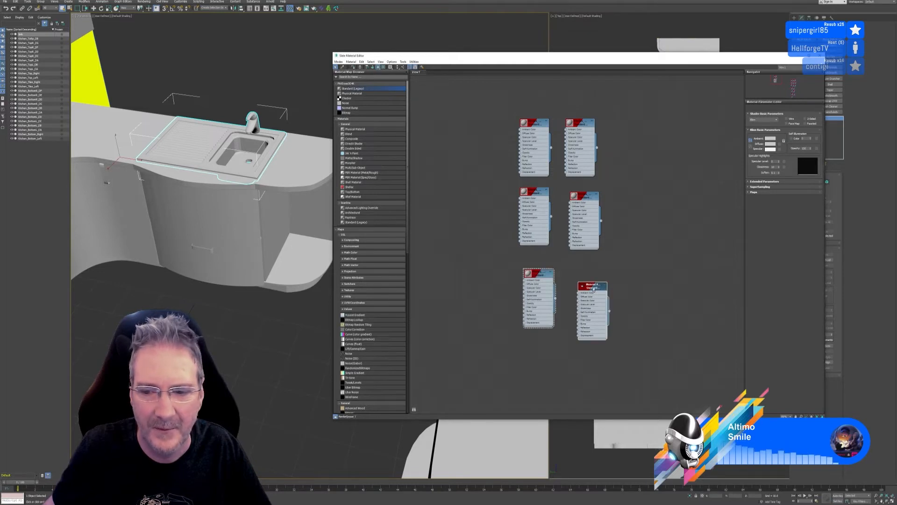
double_click(584, 286)
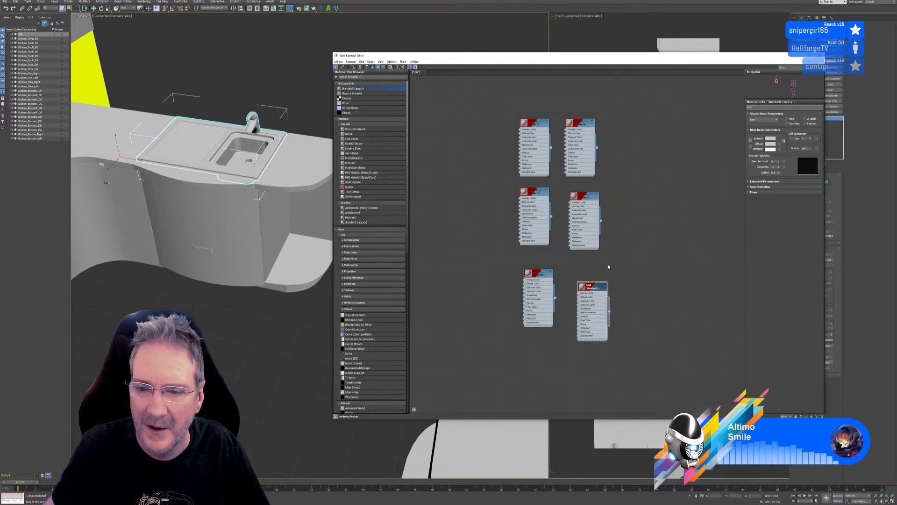
right_click(592, 287)
left_click(603, 295)
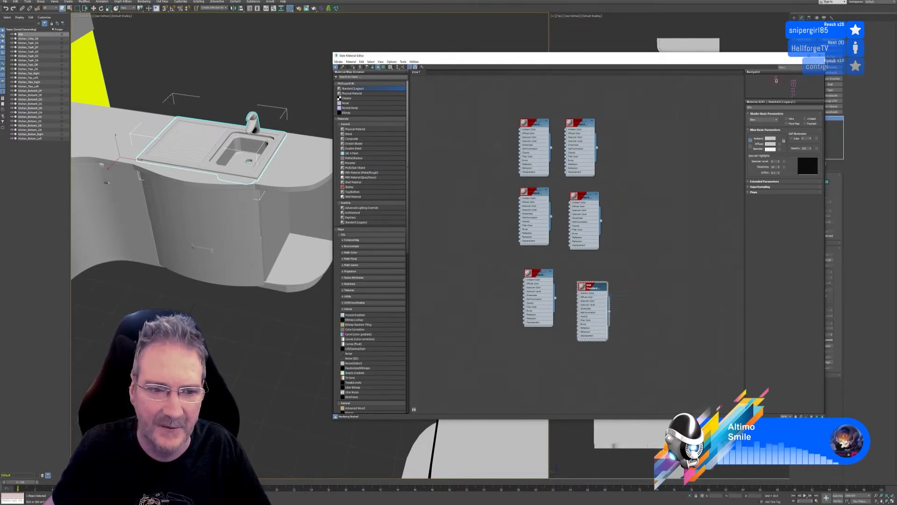
left_click(820, 57)
middle_click_drag(360, 268, 426, 267, "alt")
left_click(415, 291)
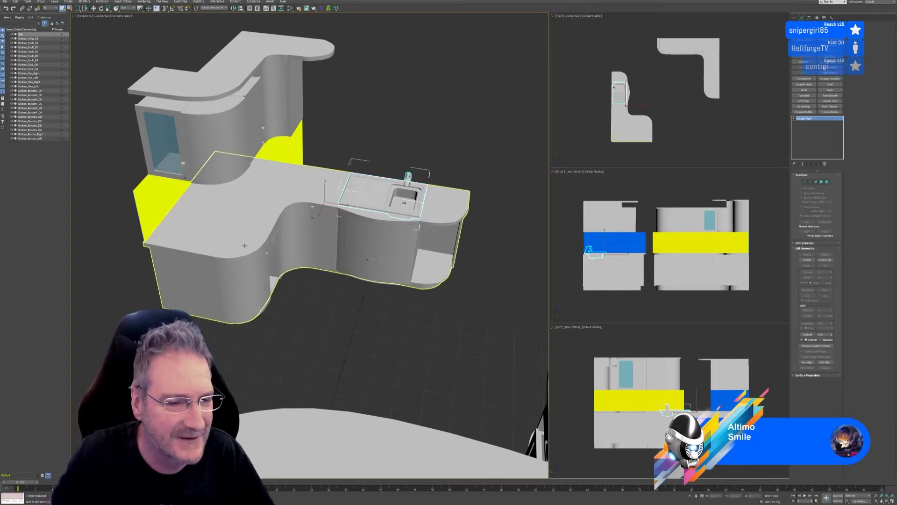
left_click(283, 290)
left_click(255, 285, "ctrl")
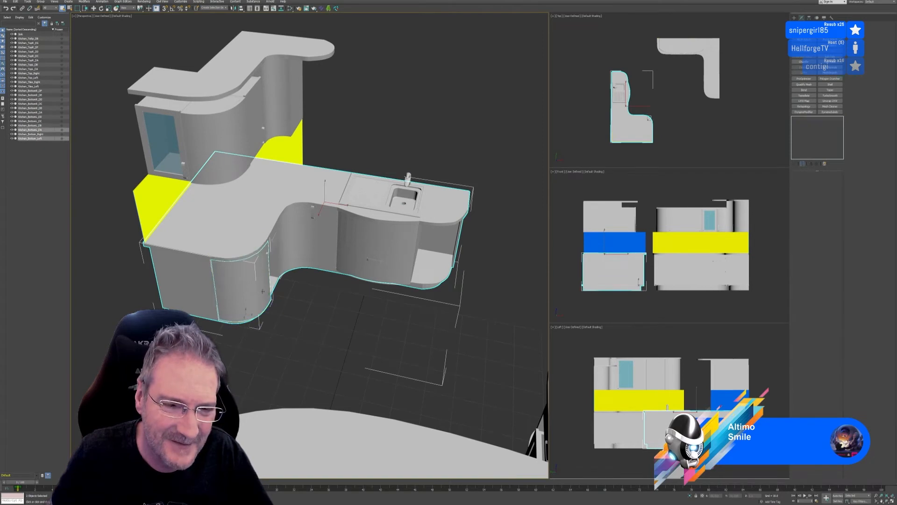
left_click(288, 234, "ctrl")
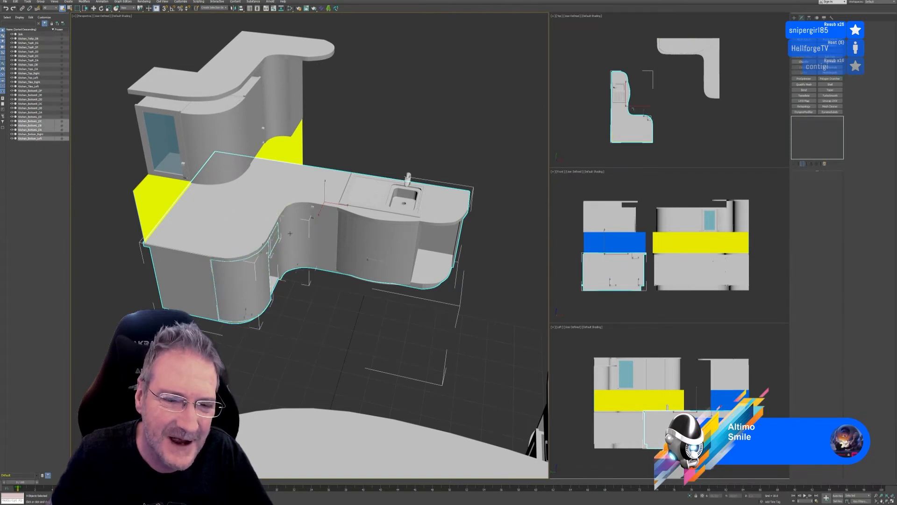
left_click(372, 236, "ctrl")
left_click(373, 199, "ctrl")
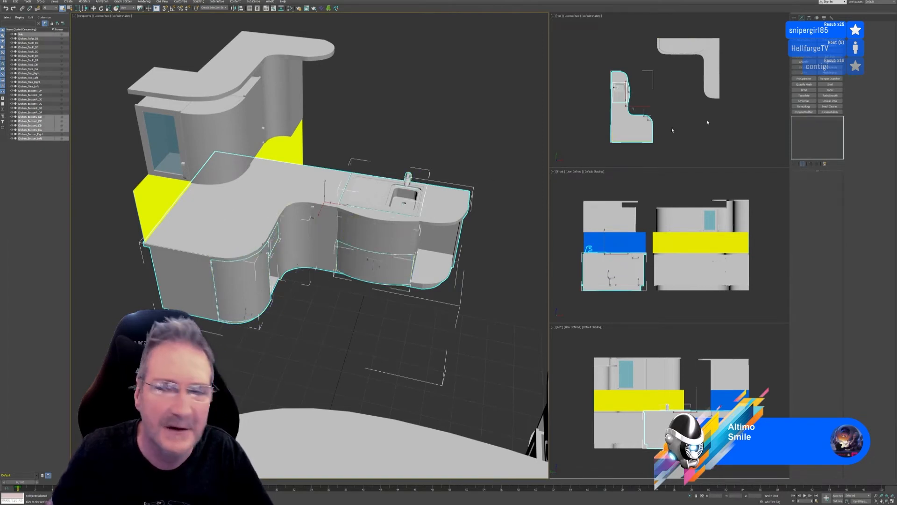
left_click(511, 125)
Select the left base cabinet together with its two curved doors, small drawer, large curved front and sink
left_click(443, 197)
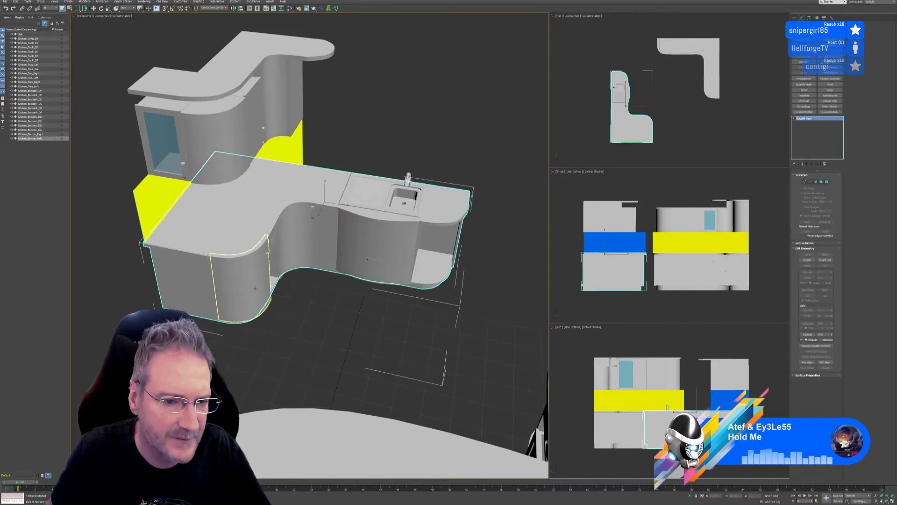
left_click(289, 250, "ctrl")
left_click(292, 229, "ctrl")
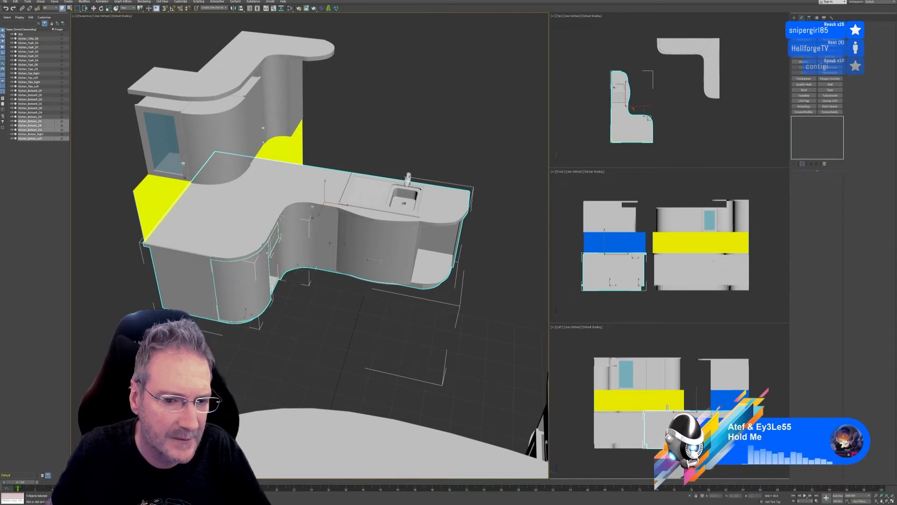
left_click(374, 256, "ctrl")
left_click(375, 204, "ctrl")
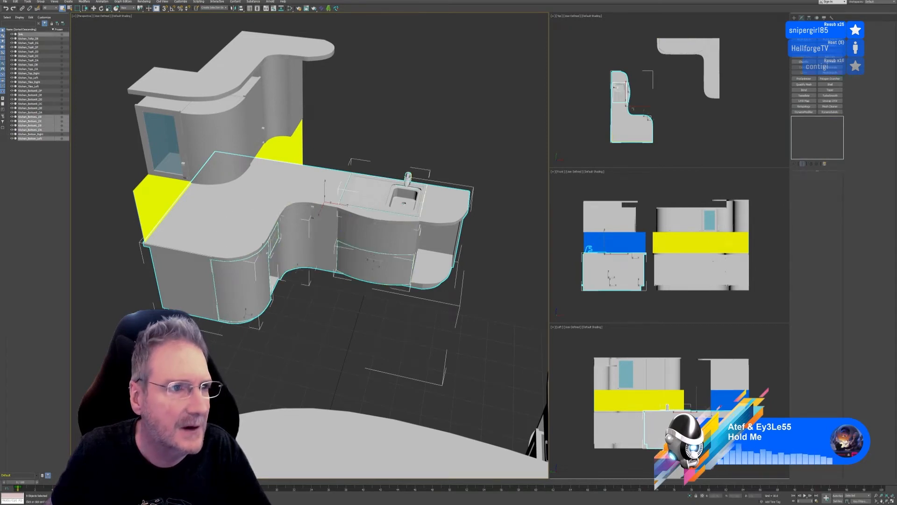
Export only the selected cabinet parts as a model file into the project's Kitchen folder
left_click(6, 3)
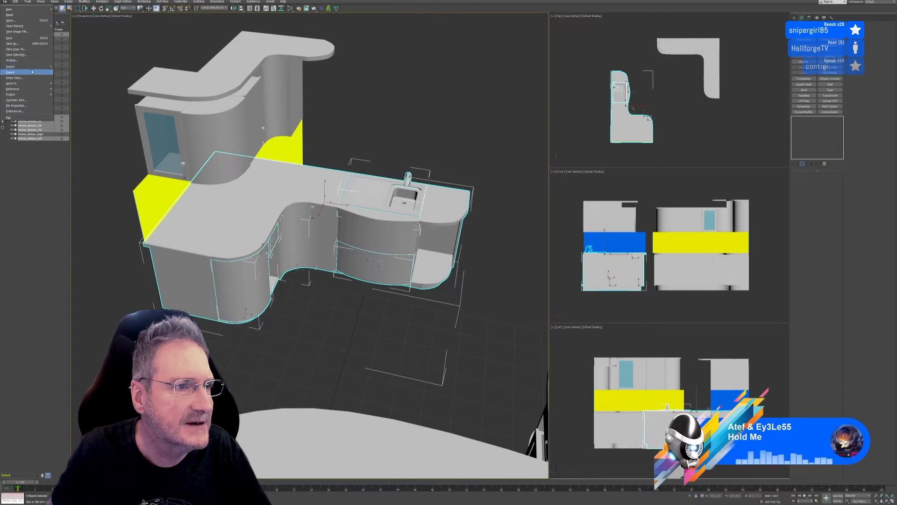
left_click(70, 77)
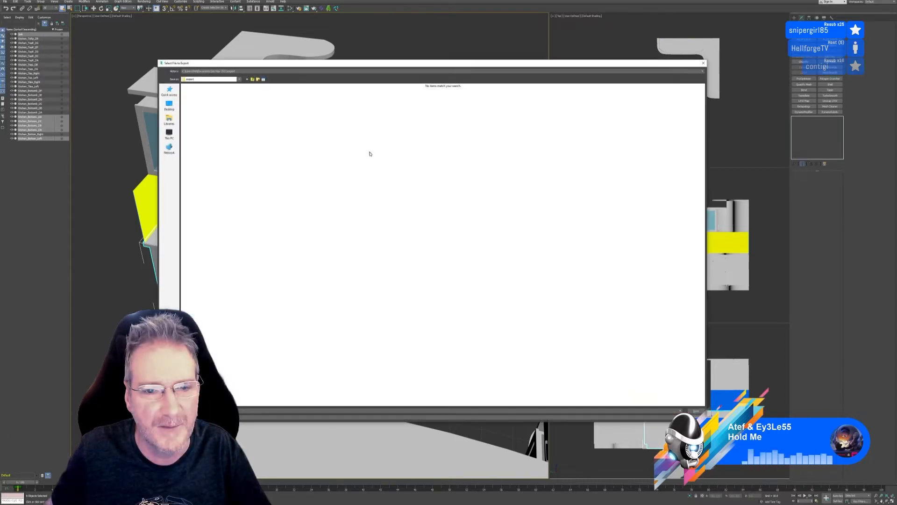
left_click(227, 71)
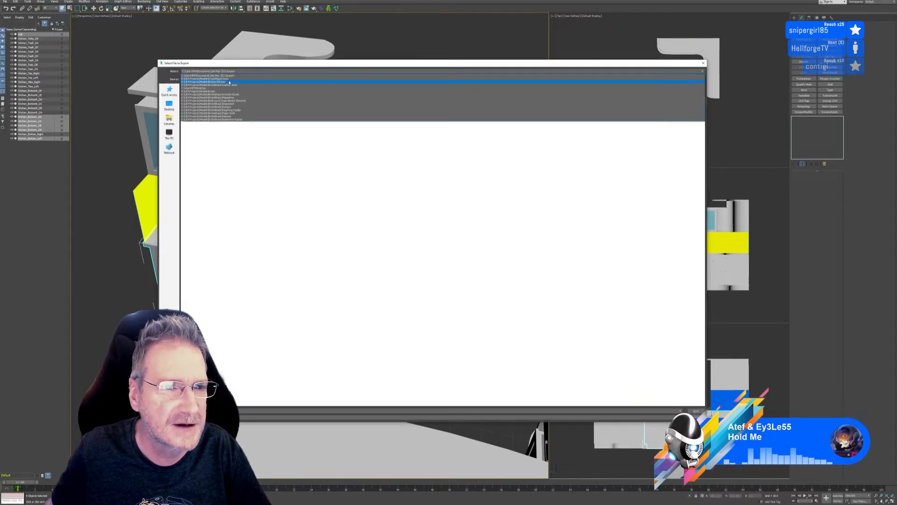
left_click(241, 83)
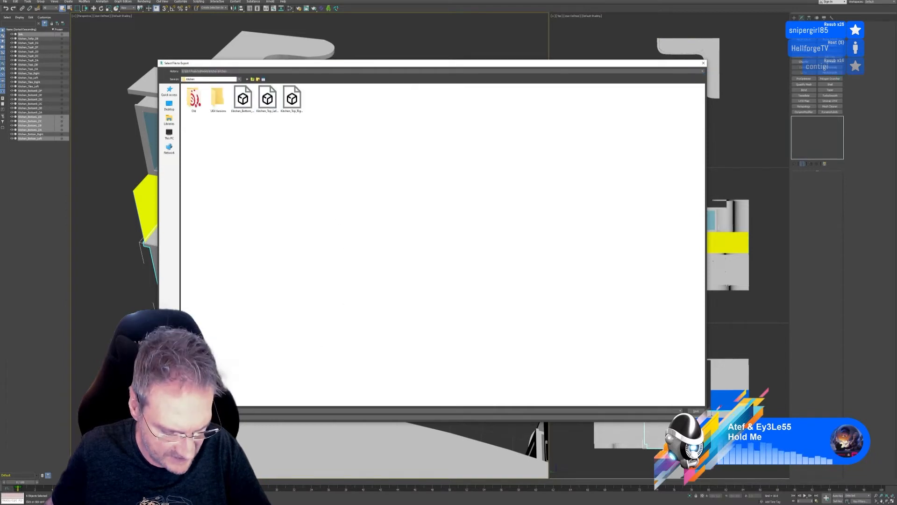
left_click(696, 412)
left_click(490, 314)
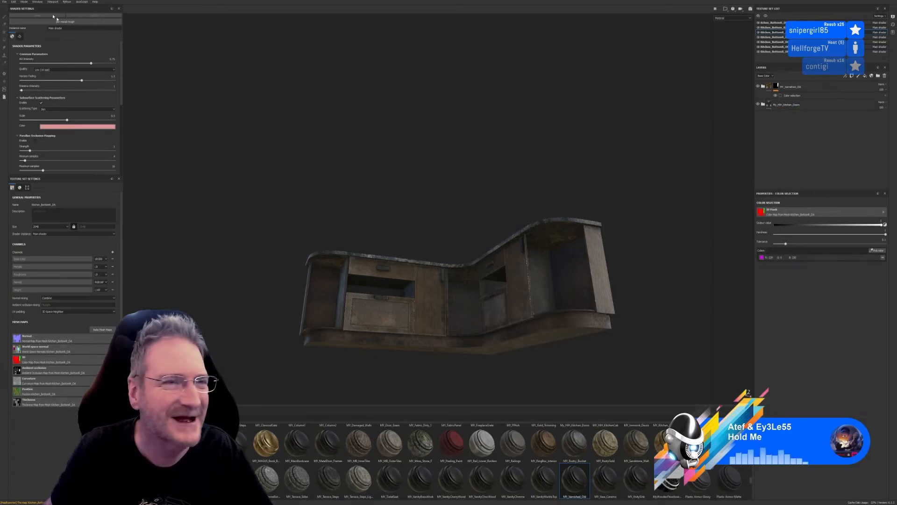
Create a new project in Substance 3D Painter from the Kitchen_Bottom_Left mesh file in the Models > Kitchen > Kitchen folder
left_click(4, 2)
left_click(14, 8)
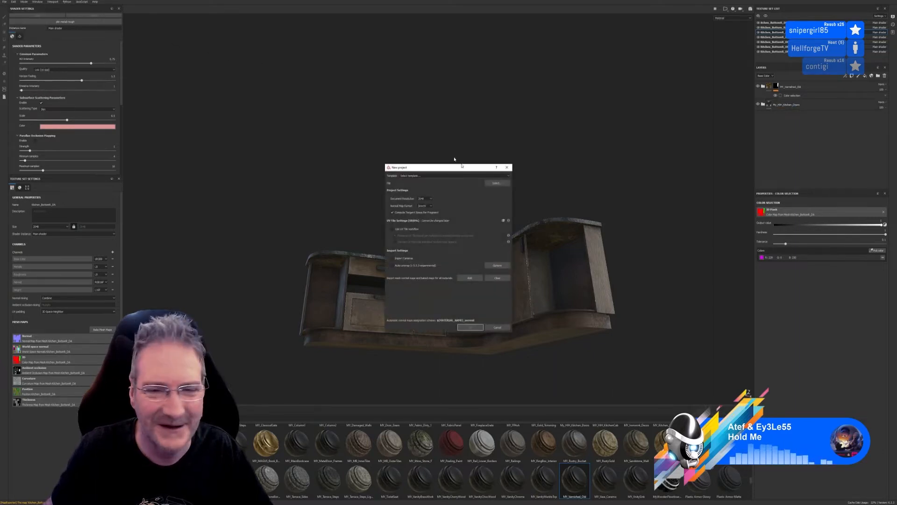
left_click(496, 183)
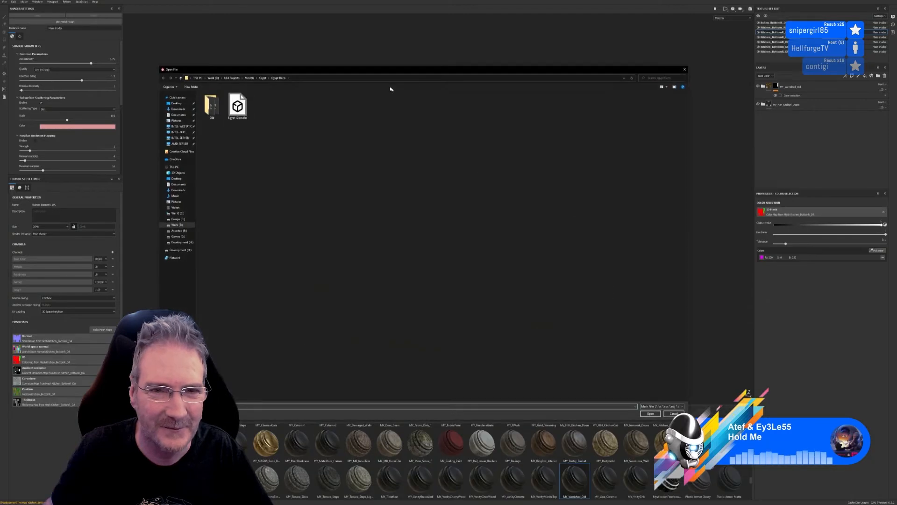
left_click(249, 77)
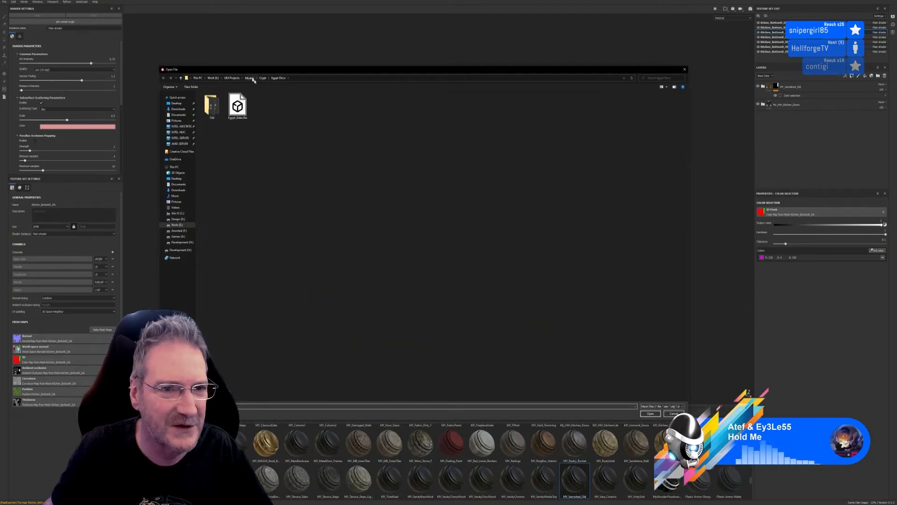
double_click(649, 138)
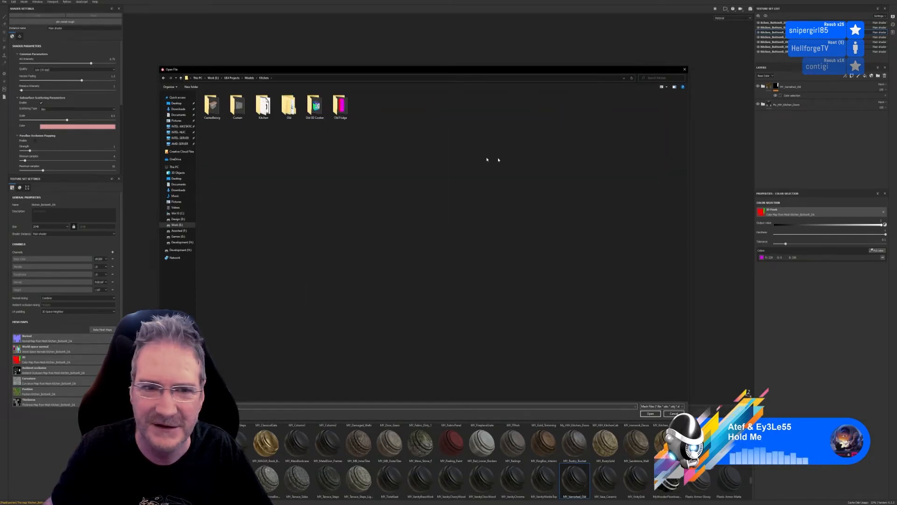
double_click(263, 106)
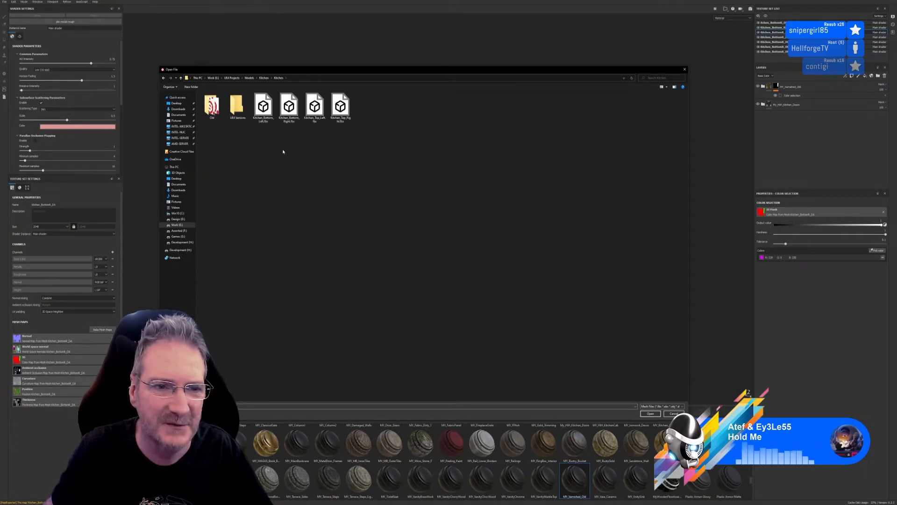
left_click(266, 118)
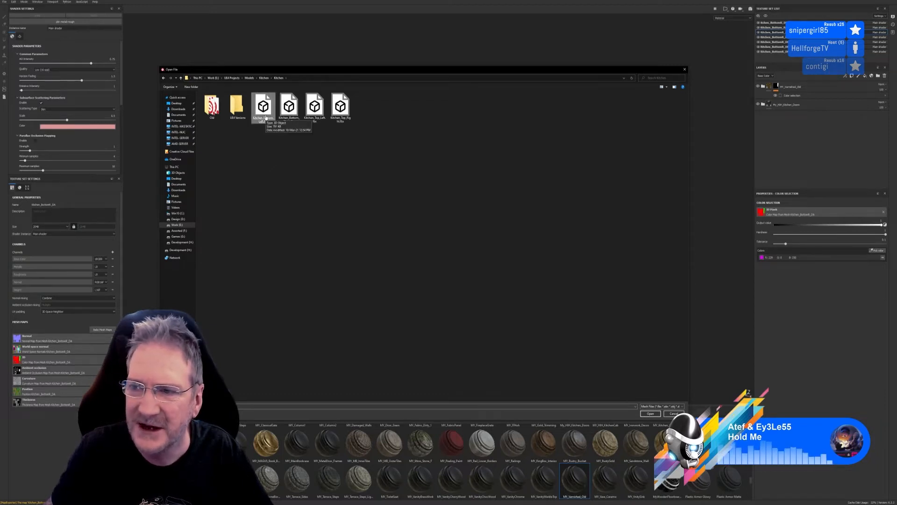
double_click(266, 117)
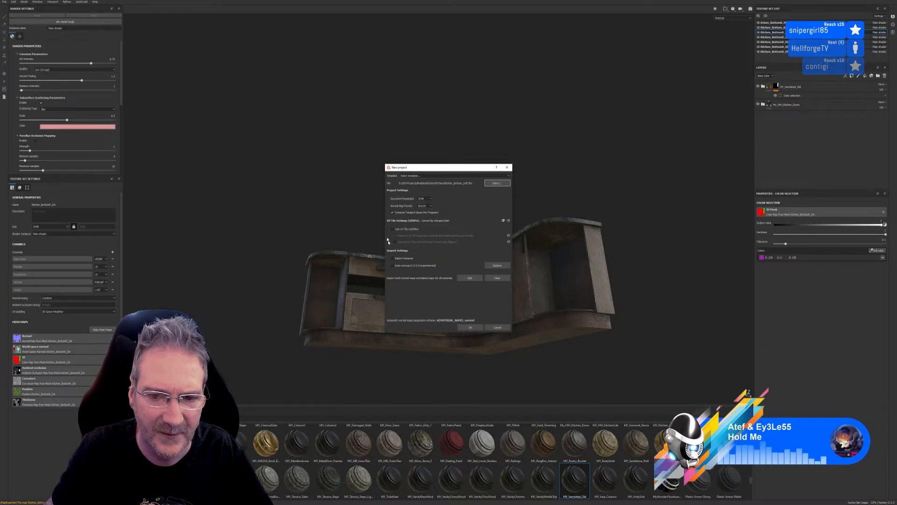
left_click(475, 328)
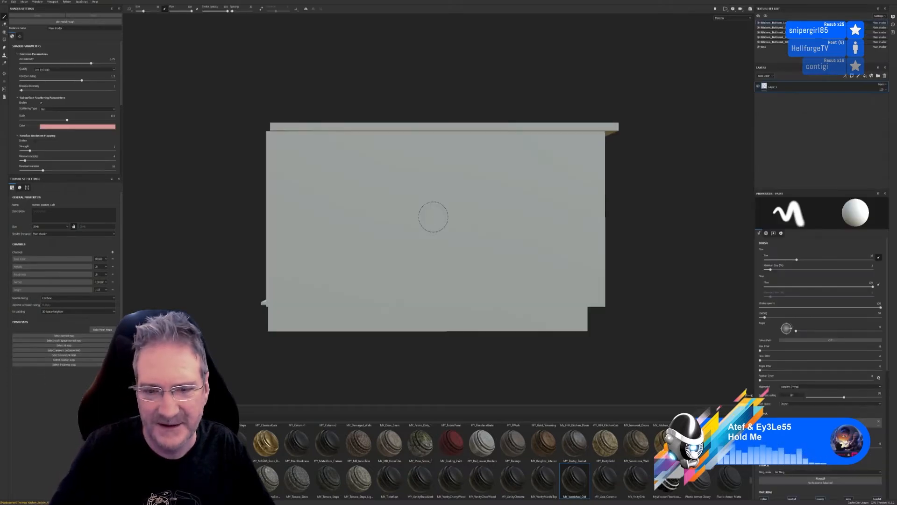
Start baking the mesh maps for the new cabinet project and raise the output size in the common parameters
left_click_drag(327, 194, 7, 214, "alt")
scroll(308, 207, "down", 2)
scroll(376, 208, "down", 7)
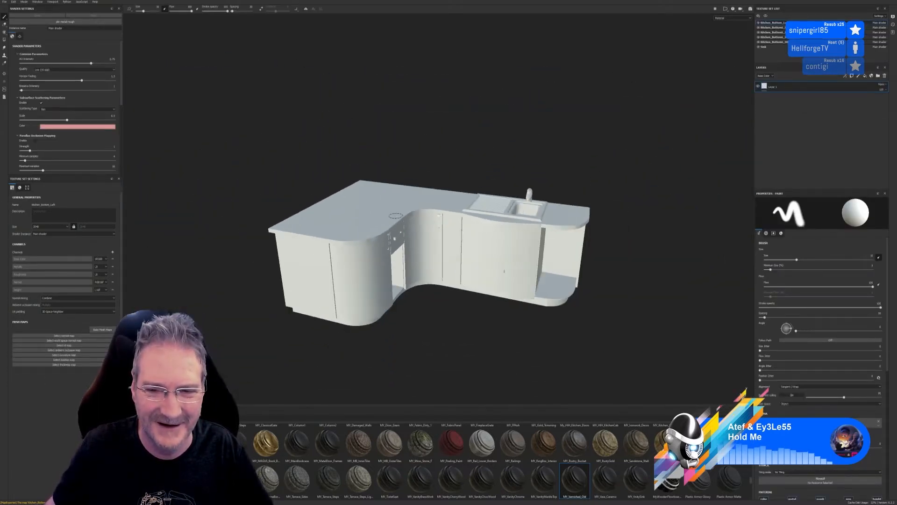
left_click_drag(480, 316, 458, 319, "alt")
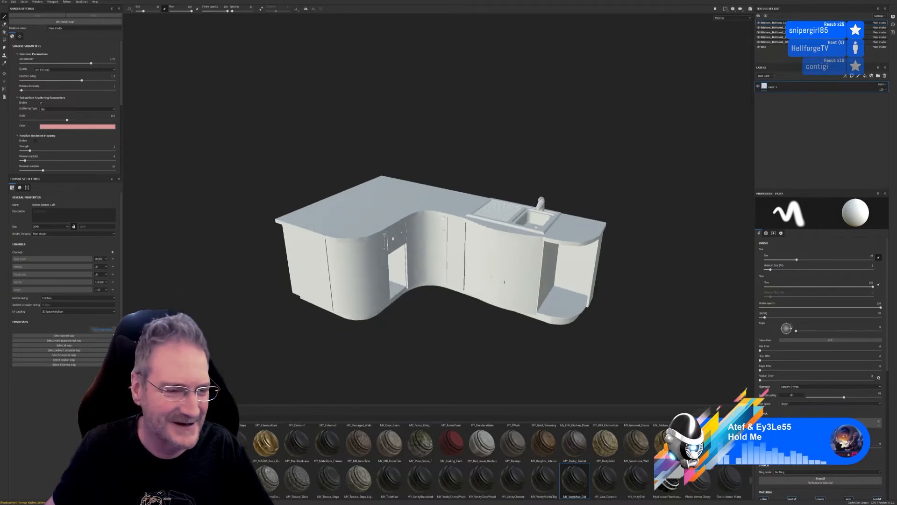
left_click(106, 330)
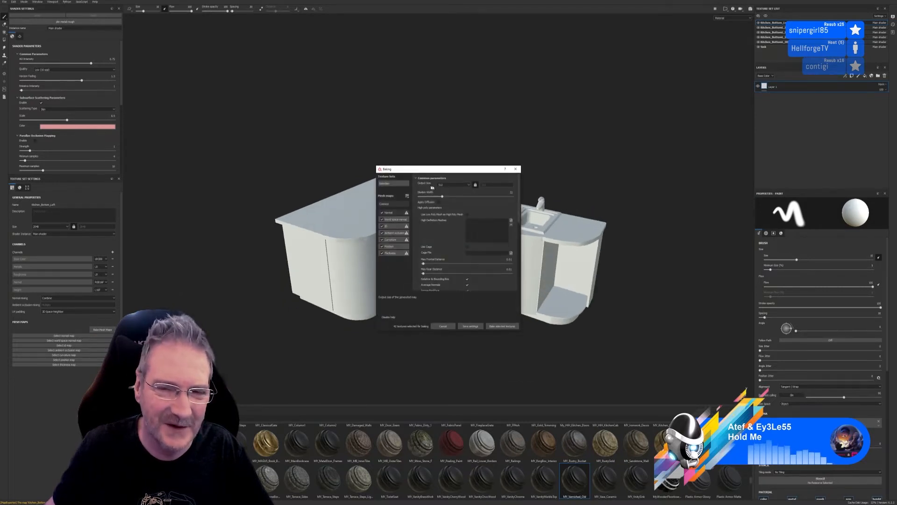
left_click(454, 185)
left_click(450, 208)
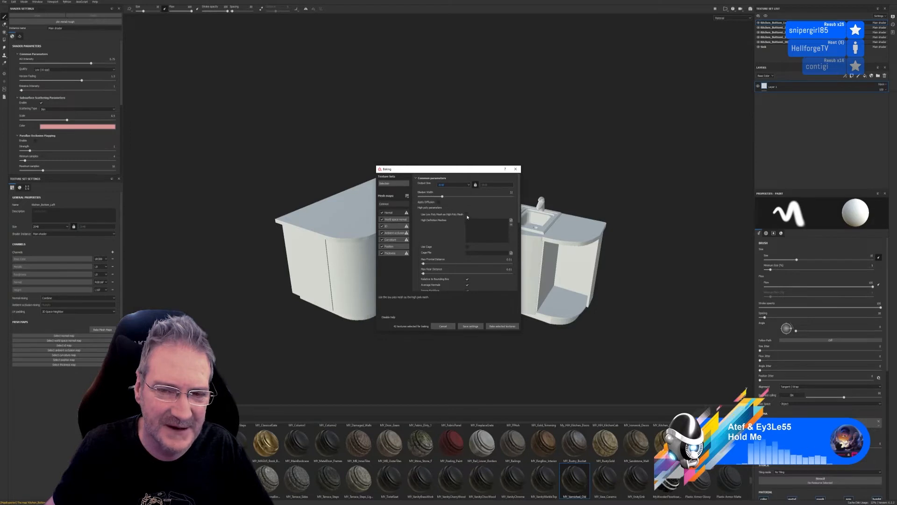
Set the ID baker's color source to Vertex Color for the Kitchen_Bottom_Left texture set
left_click(389, 226)
left_click(461, 190)
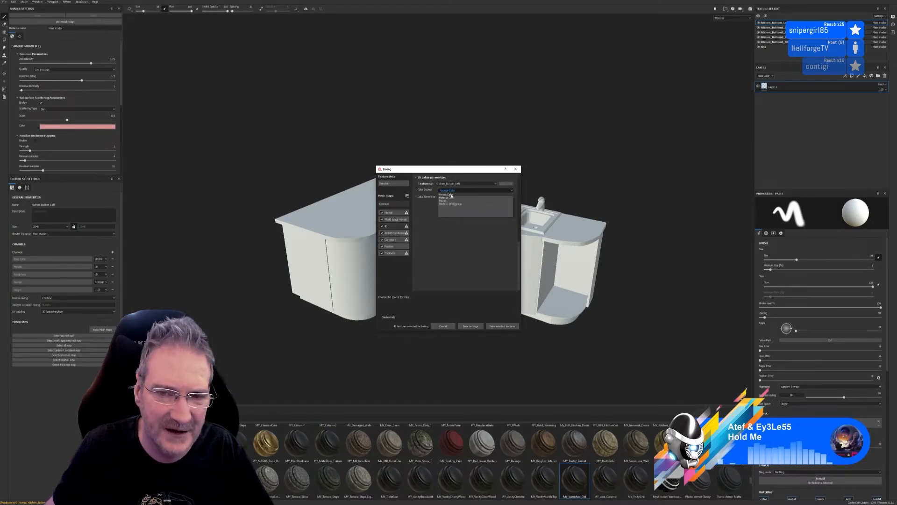
left_click(449, 195)
Set the ID baker's color source to Vertex Color for the next two texture sets in the list
left_click(451, 185)
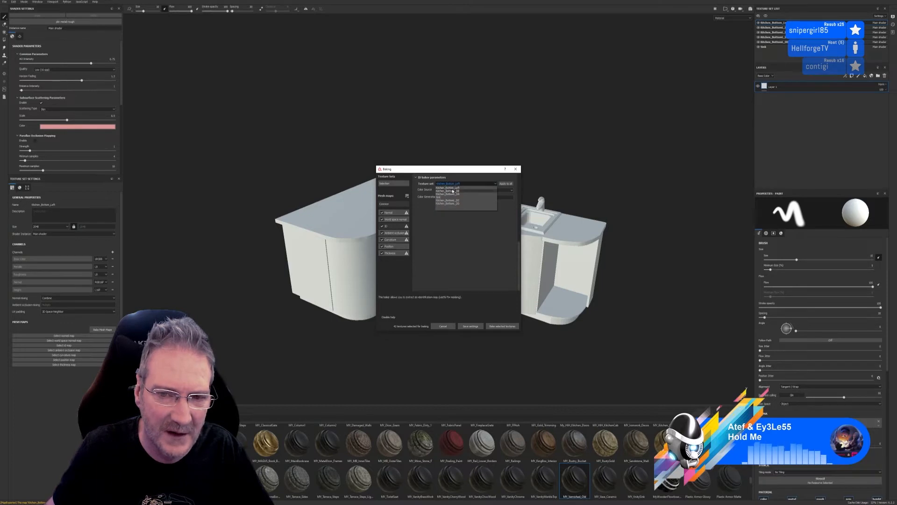
left_click(451, 188)
left_click(451, 190)
left_click(452, 197)
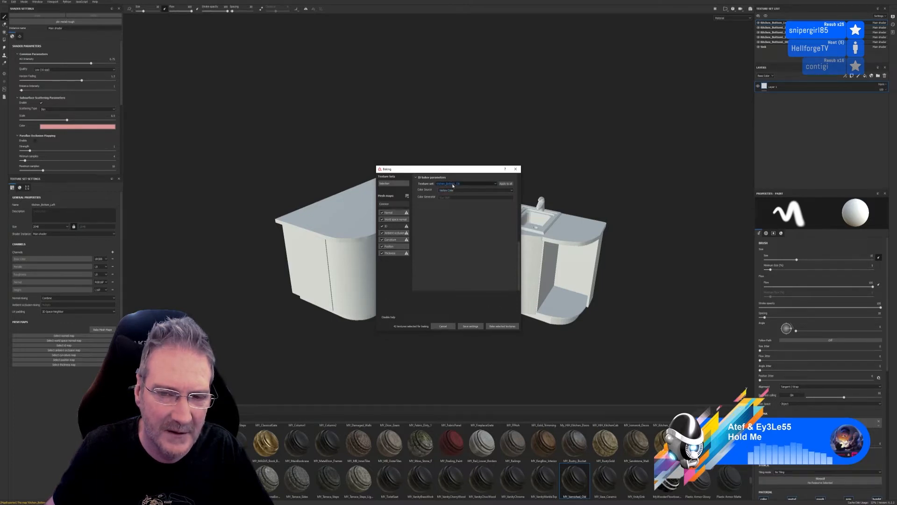
left_click(451, 184)
left_click(452, 196)
left_click(452, 191)
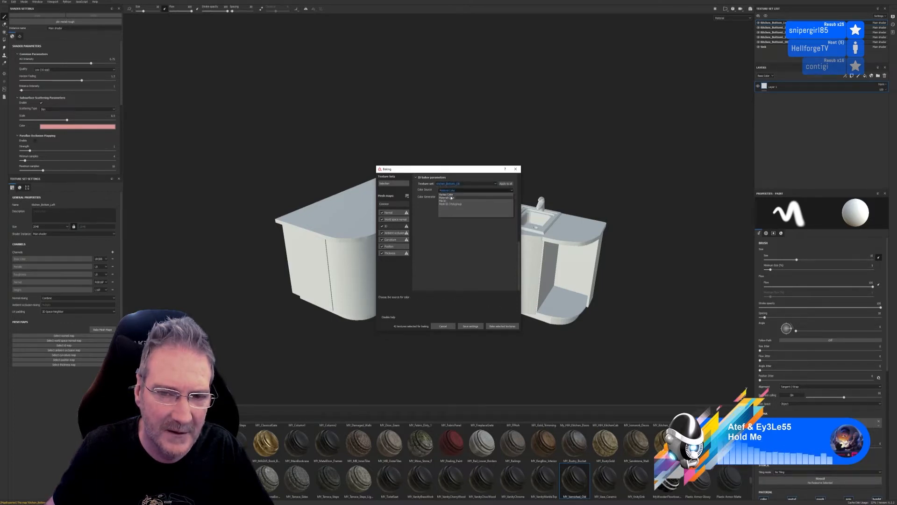
Set the ID map's color source to Vertex Color for each remaining texture set in the baking settings
left_click(450, 196)
left_click(451, 184)
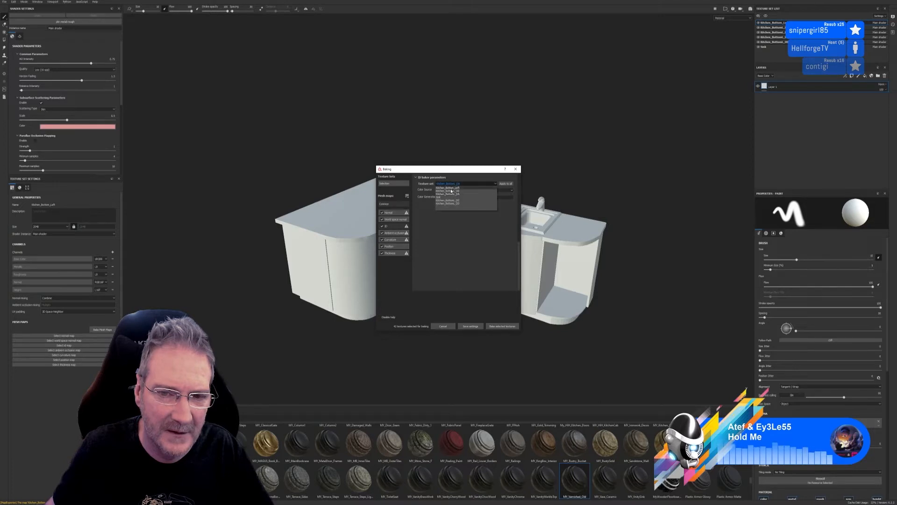
left_click(451, 194)
left_click(451, 191)
left_click(451, 196)
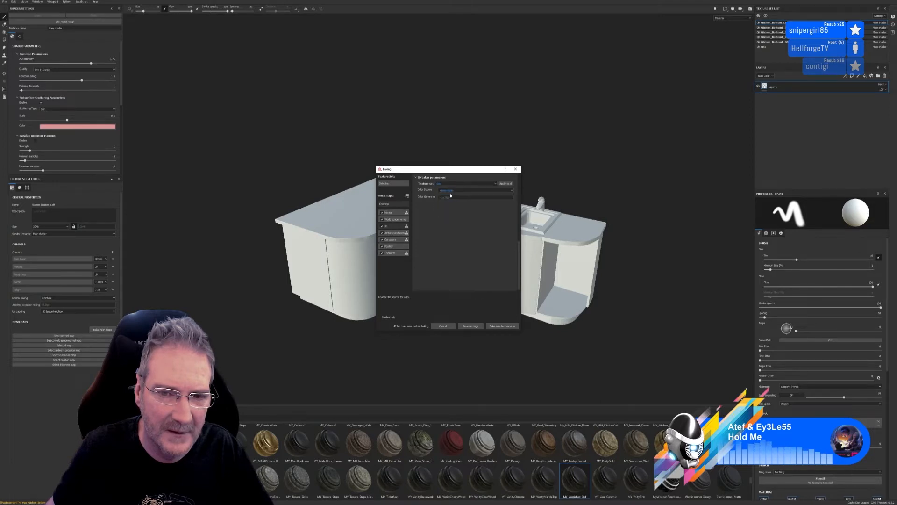
left_click(448, 184)
left_click(449, 206)
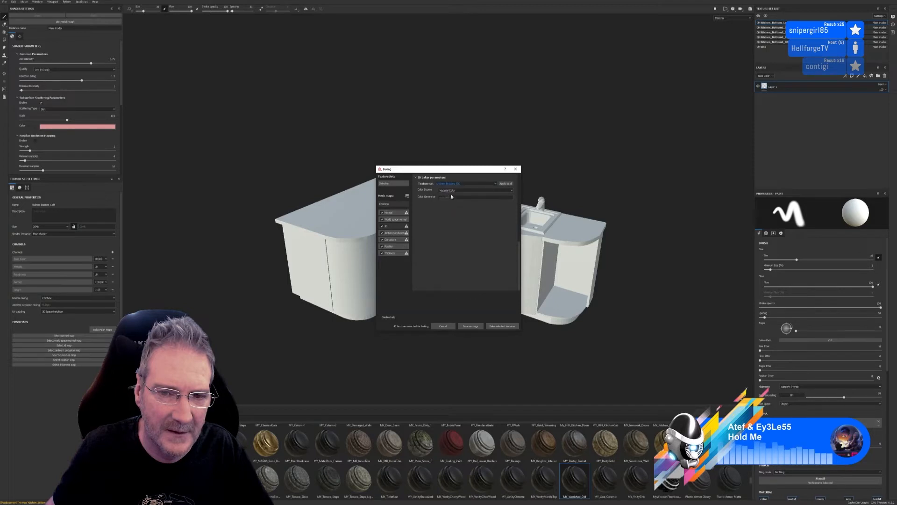
left_click(449, 191)
left_click(449, 195)
left_click(449, 184)
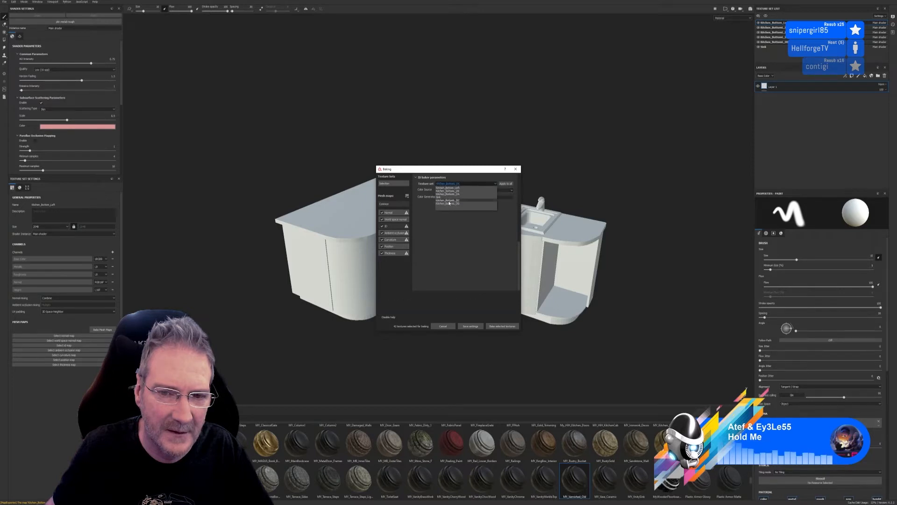
left_click(449, 203)
left_click(450, 191)
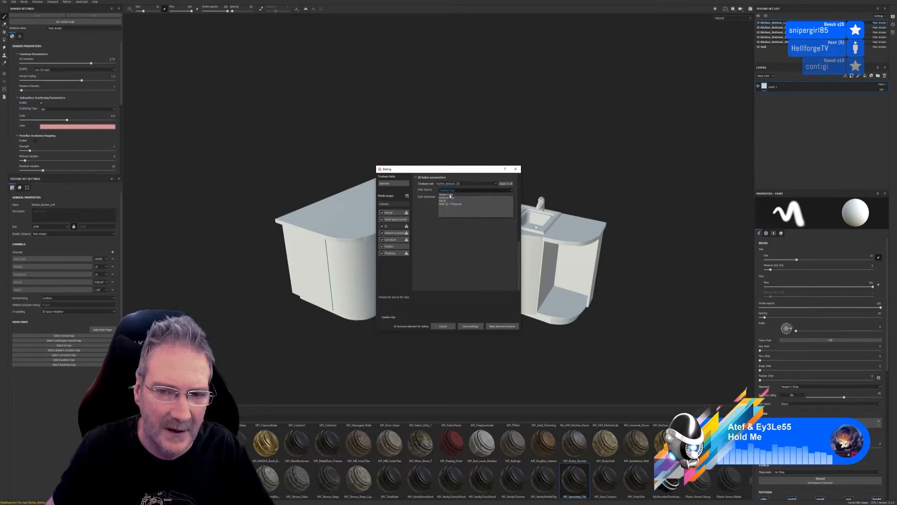
left_click(450, 195)
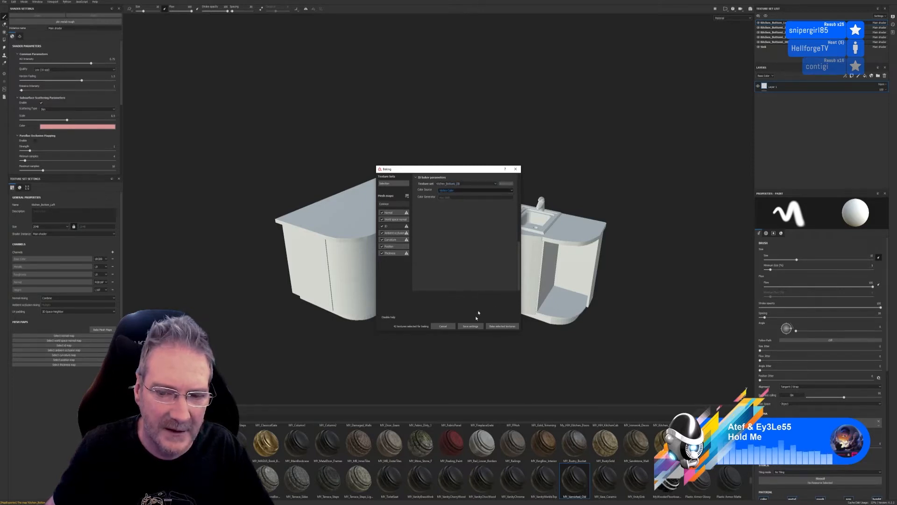
Review the common bake parameters and bake the mesh maps for the selected texture sets
left_click(388, 204)
left_click(497, 327)
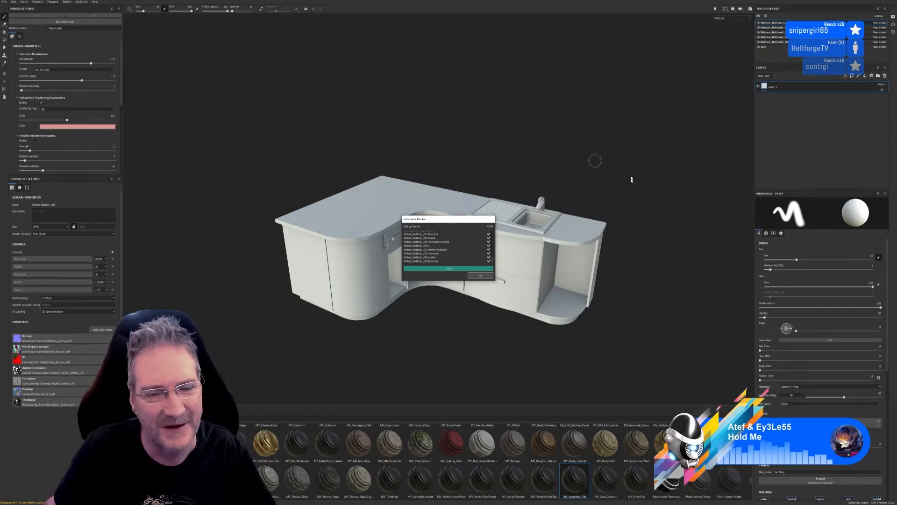
left_click(480, 276)
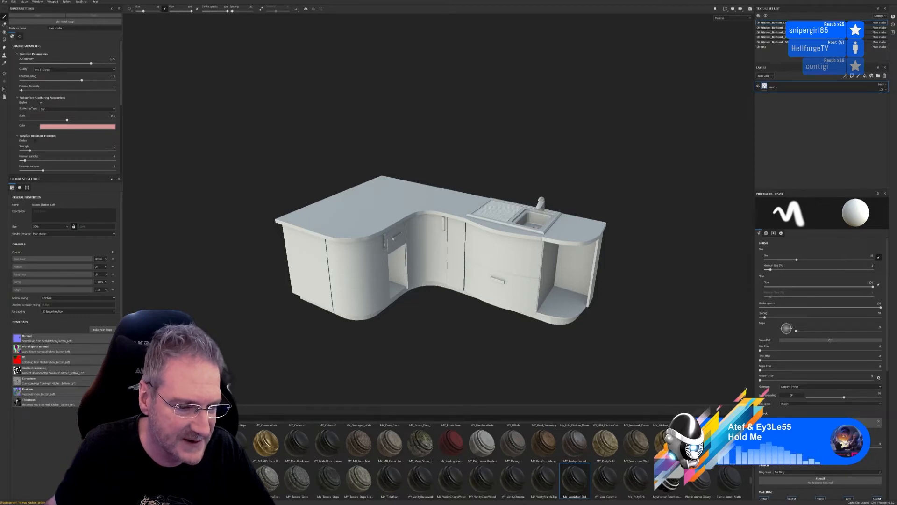
Find the MY_Kitchen_CounterTops smart material in the library and apply it to the worktop's texture set
scroll(327, 440, "down", 3)
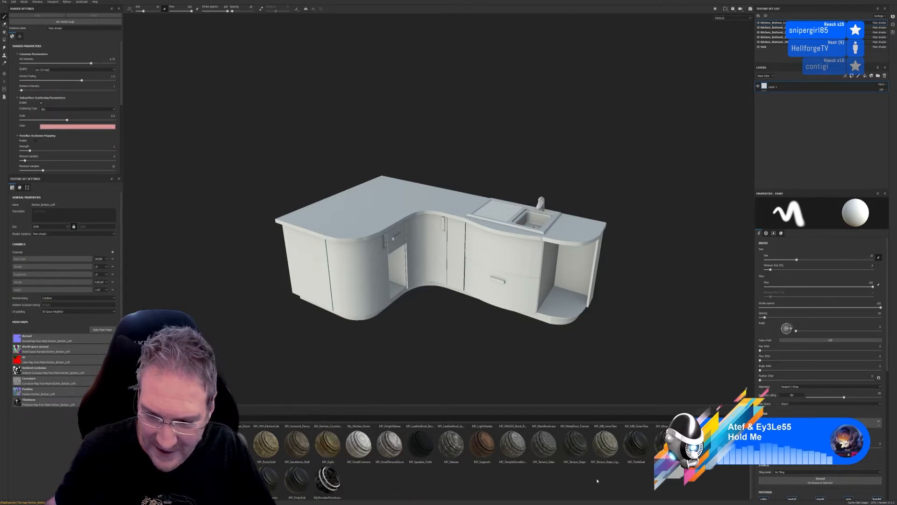
scroll(597, 481, "up", 1)
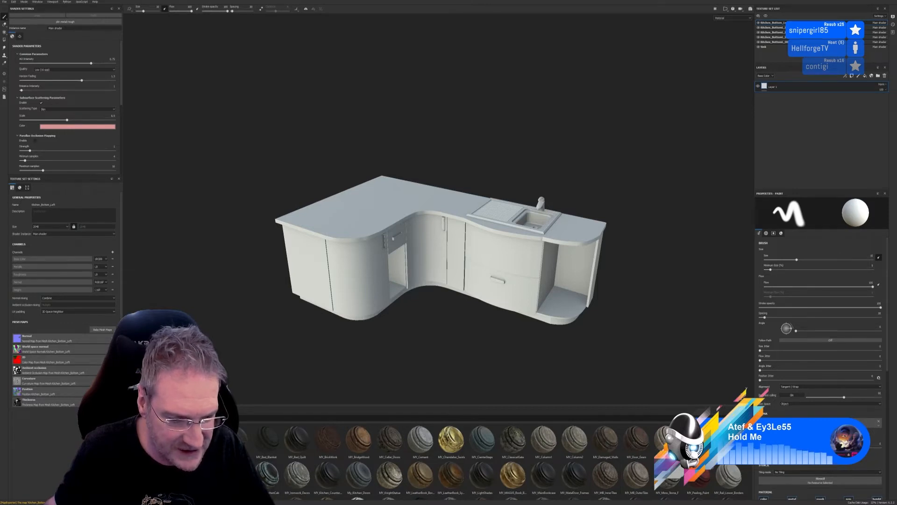
mouse_move(237, 476)
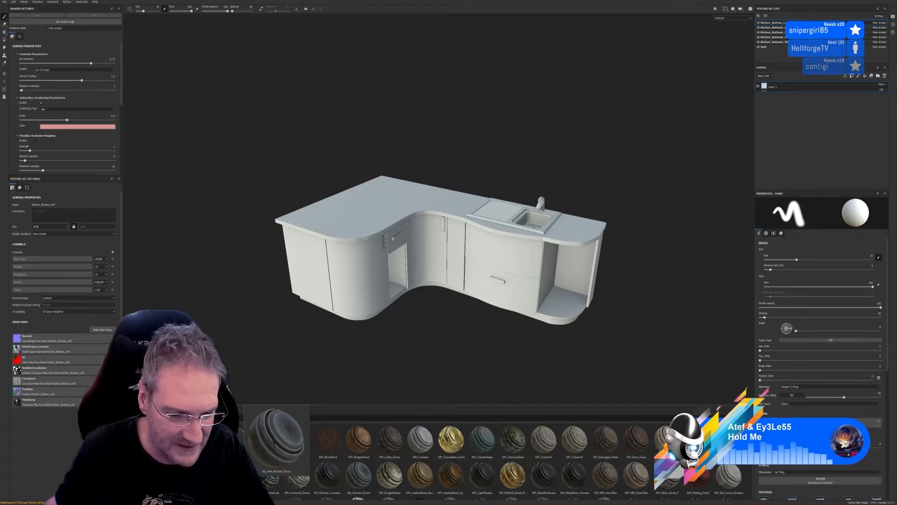
mouse_move(270, 482)
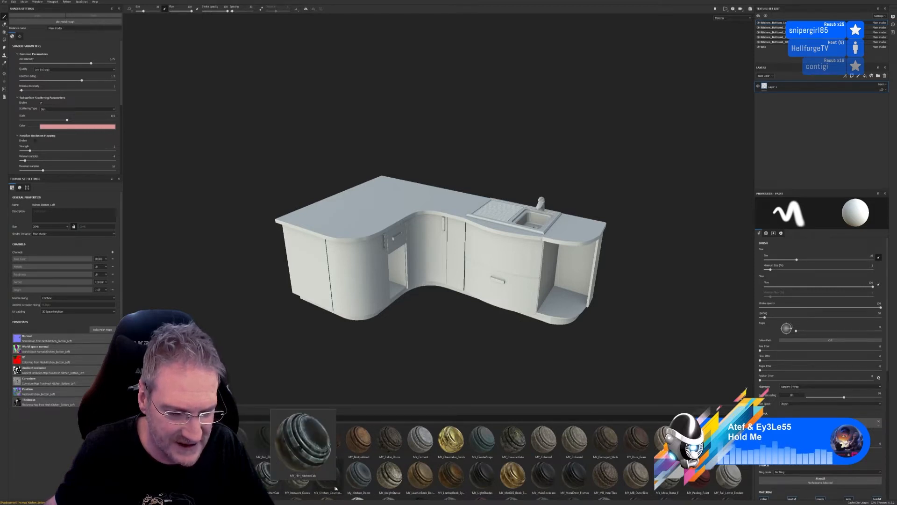
mouse_move(336, 488)
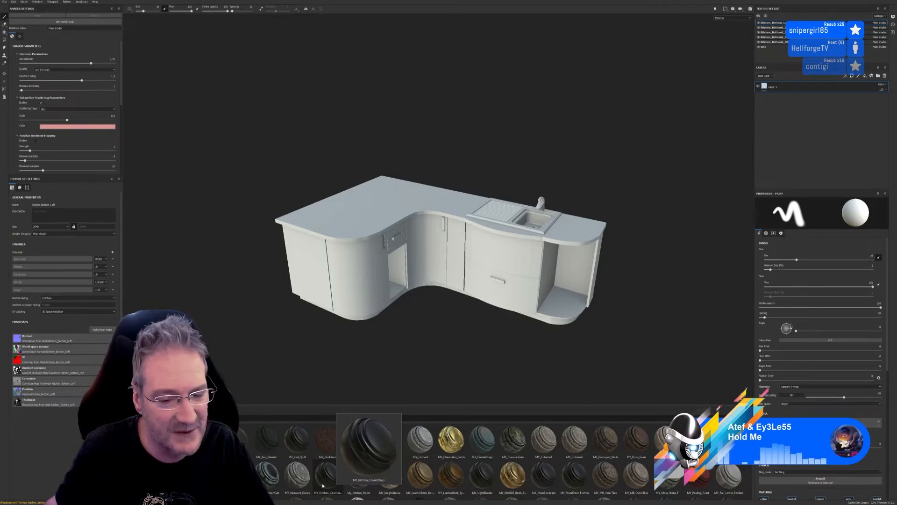
left_click_drag(322, 486, 352, 214)
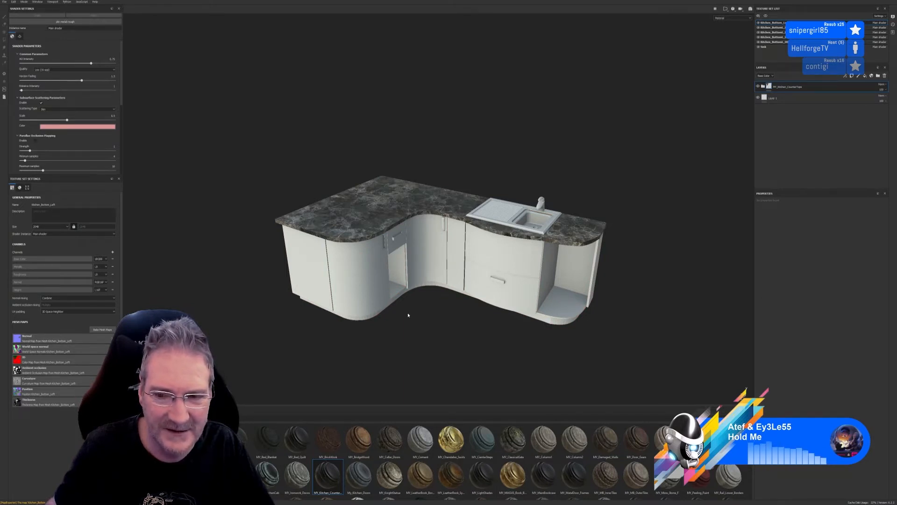
Apply the MY_MH_KitchenCab smart material to the cabinet body
mouse_move(415, 339)
left_mouse_down("alt")
mouse_move(436, 317)
mouse_move(521, 286)
mouse_move(631, 327)
mouse_move(609, 380)
mouse_move(464, 331)
mouse_move(414, 344)
left_mouse_up("alt")
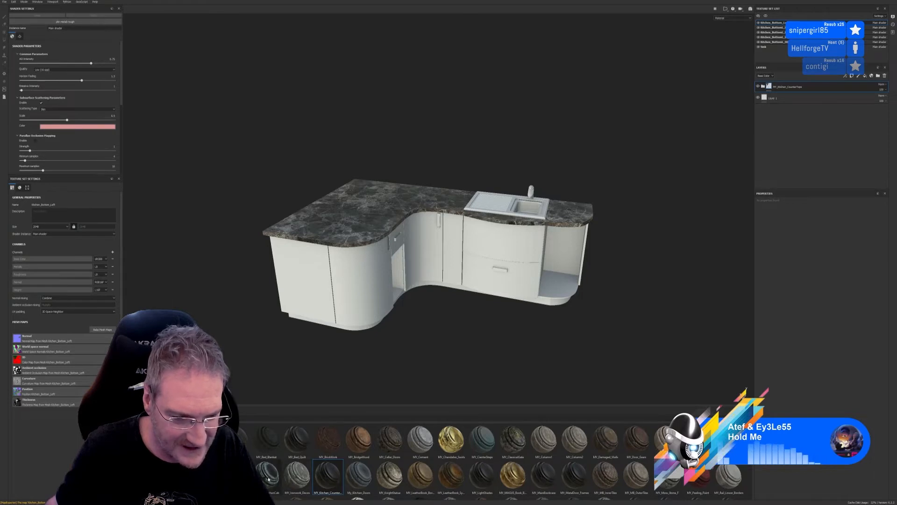
left_click_drag(268, 481, 303, 272)
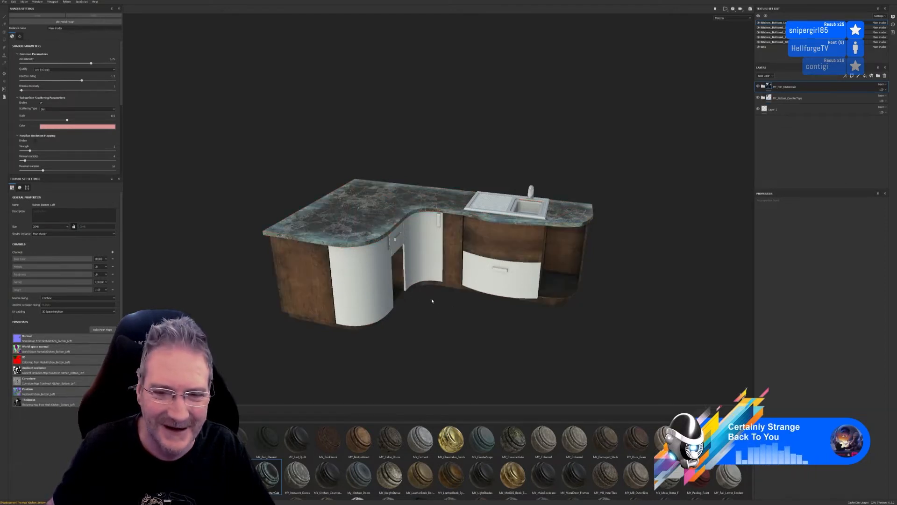
left_click_drag(432, 301, 430, 317, "alt")
Delete the base Layer 1 and move the countertop material group above the cabinet material group
left_click(790, 109)
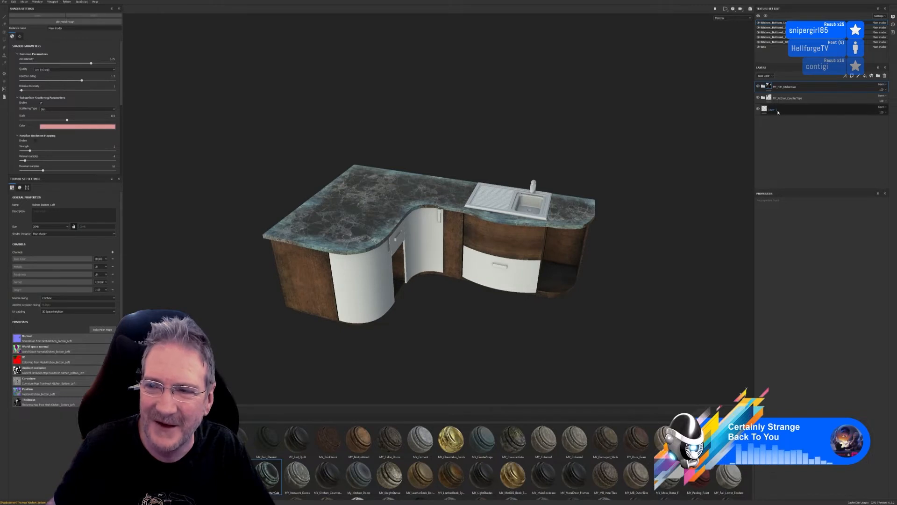
key("Delete")
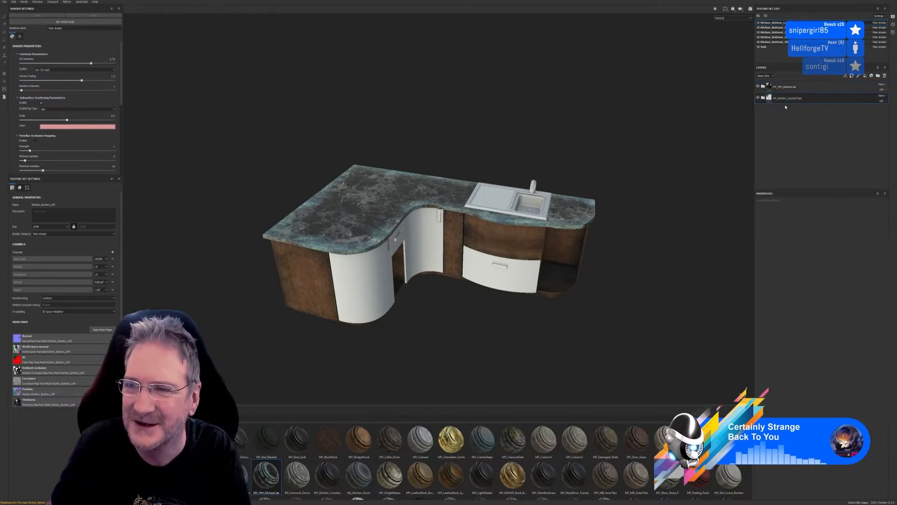
left_click_drag(792, 101, 791, 84)
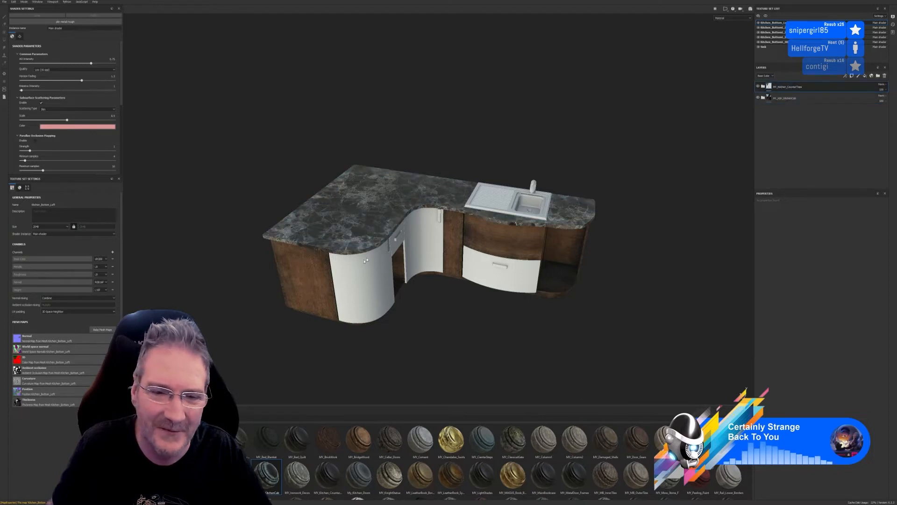
Try the MY_MH_KitchenCab smart material on the curved cabinet door, inspect its wood grain up close and delete the material group
left_click_drag(503, 330, 463, 297, "alt")
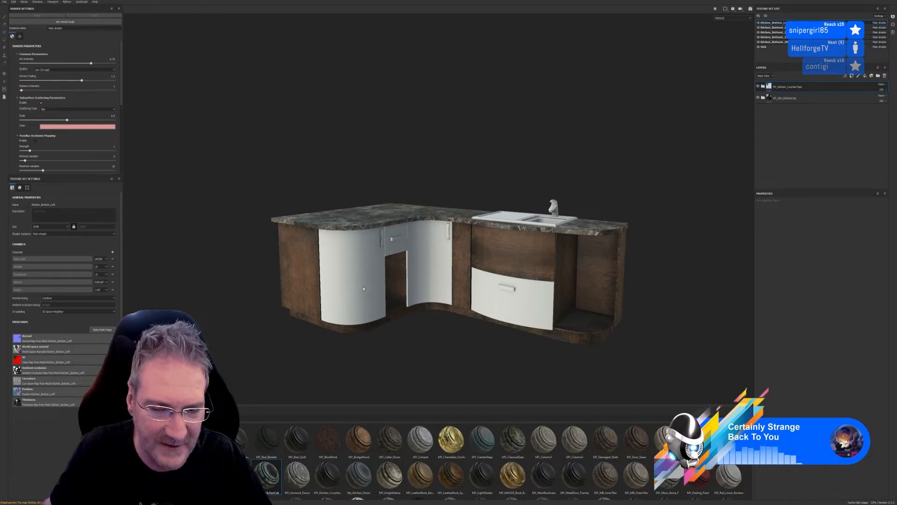
scroll(364, 288, "up", 2)
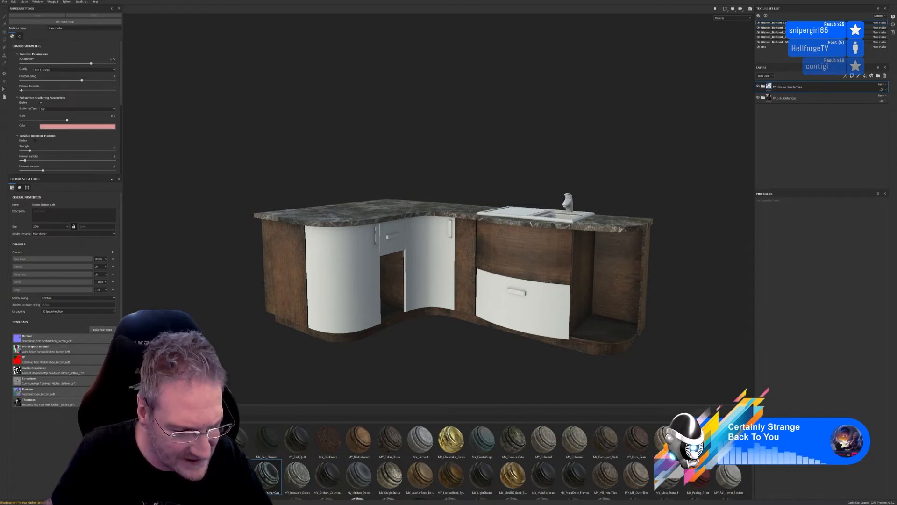
mouse_move(237, 477)
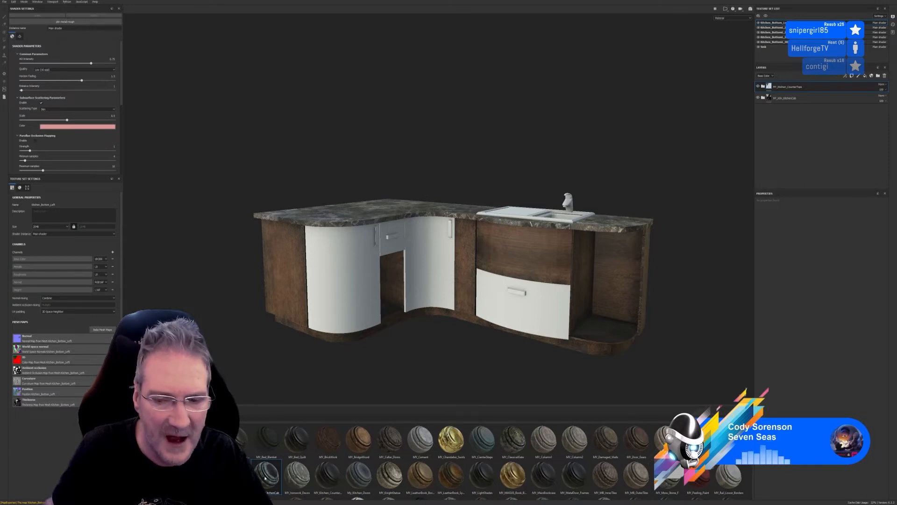
left_click_drag(265, 477, 355, 290)
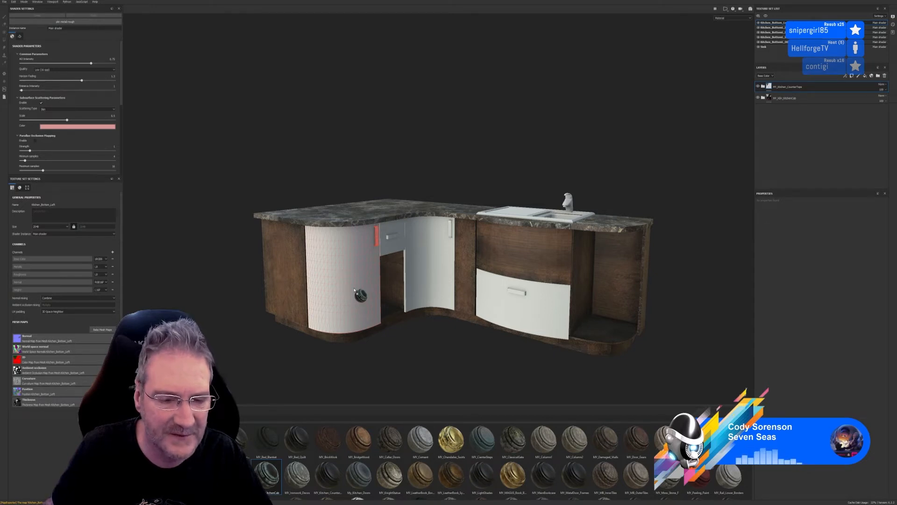
left_click_drag(355, 290, 346, 279)
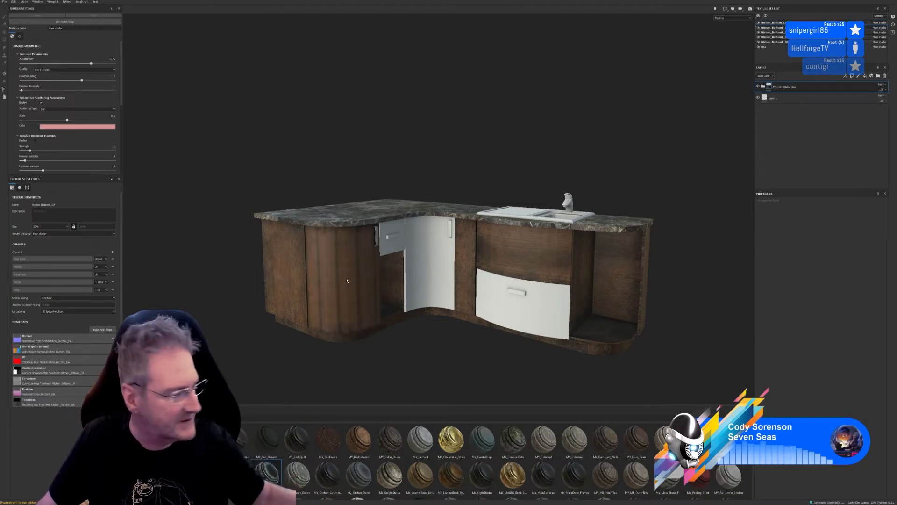
scroll(346, 280, "up", 6)
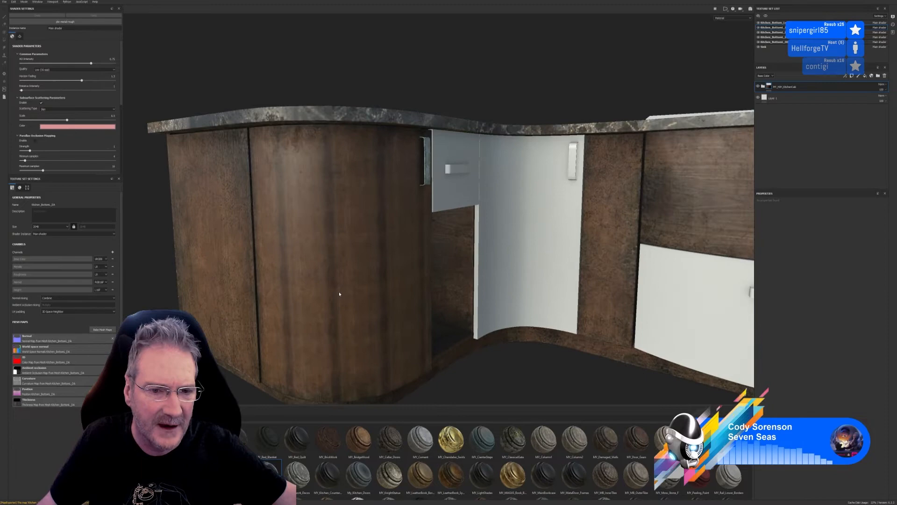
scroll(339, 294, "up", 3)
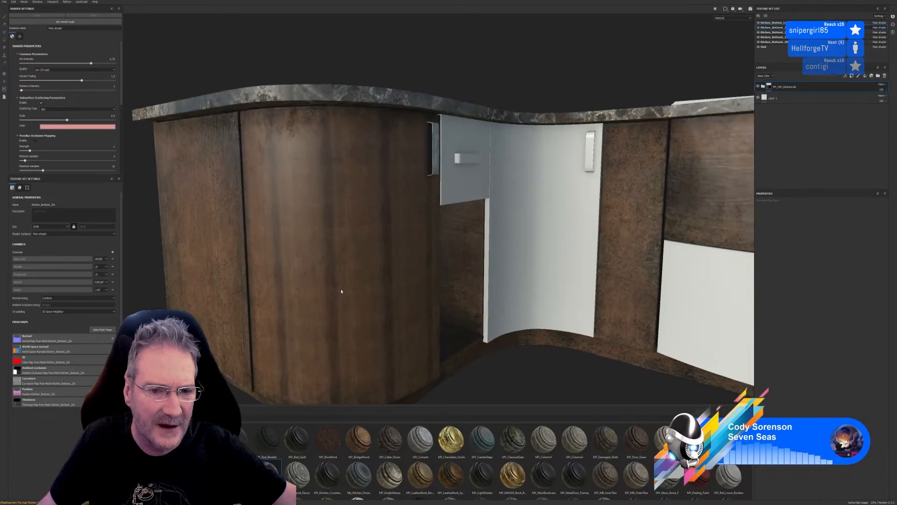
scroll(341, 291, "up", 2)
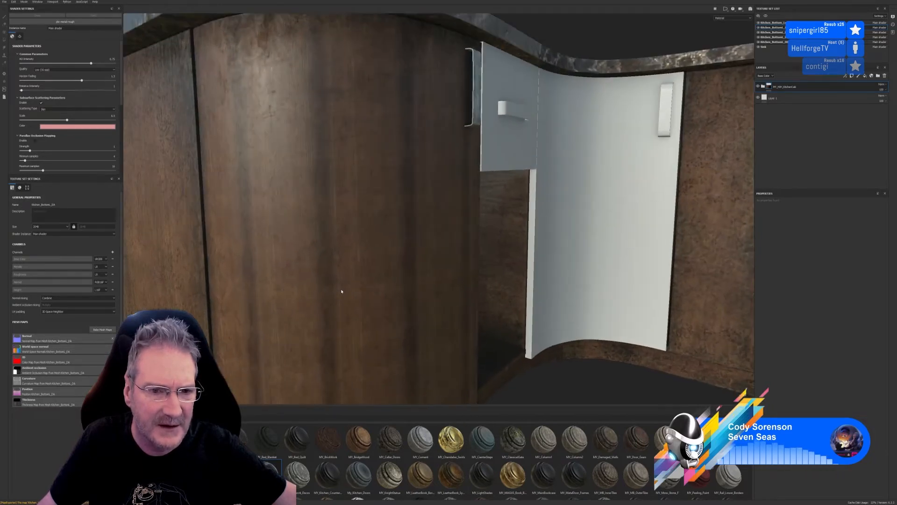
scroll(342, 291, "down", 5)
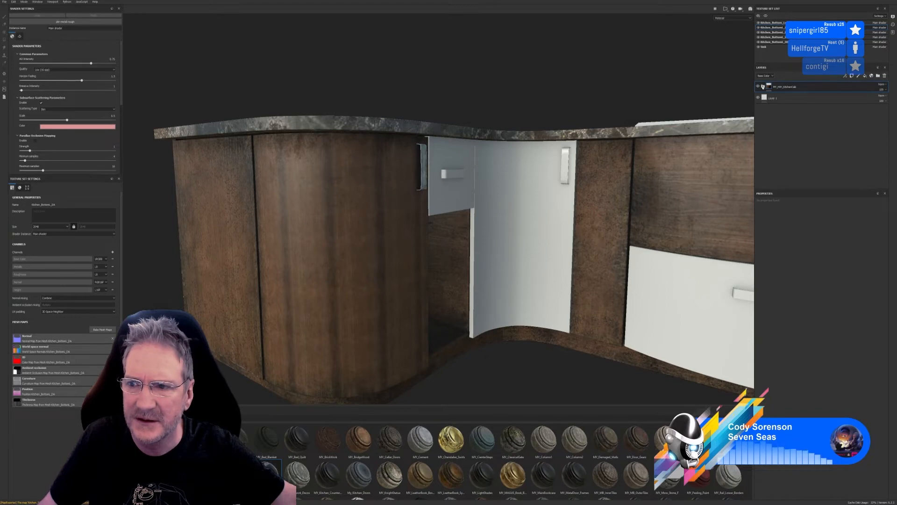
double_click(803, 88)
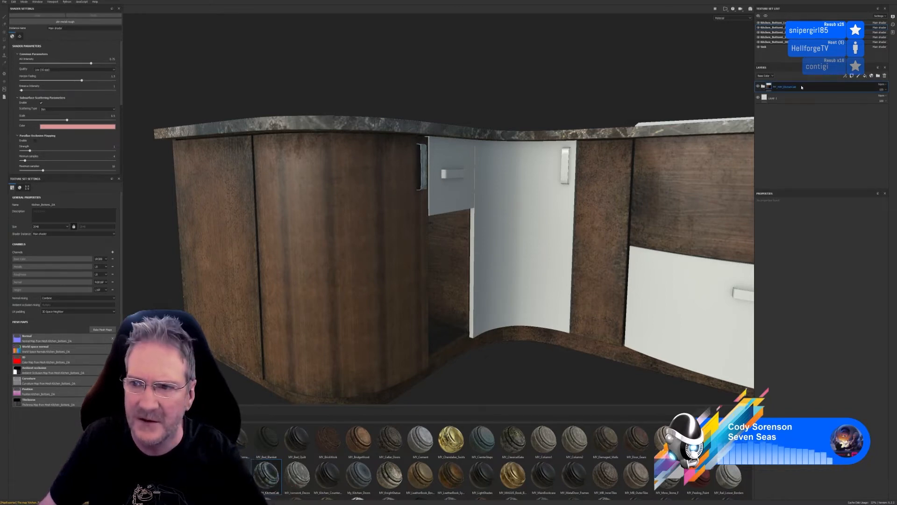
left_click(885, 76)
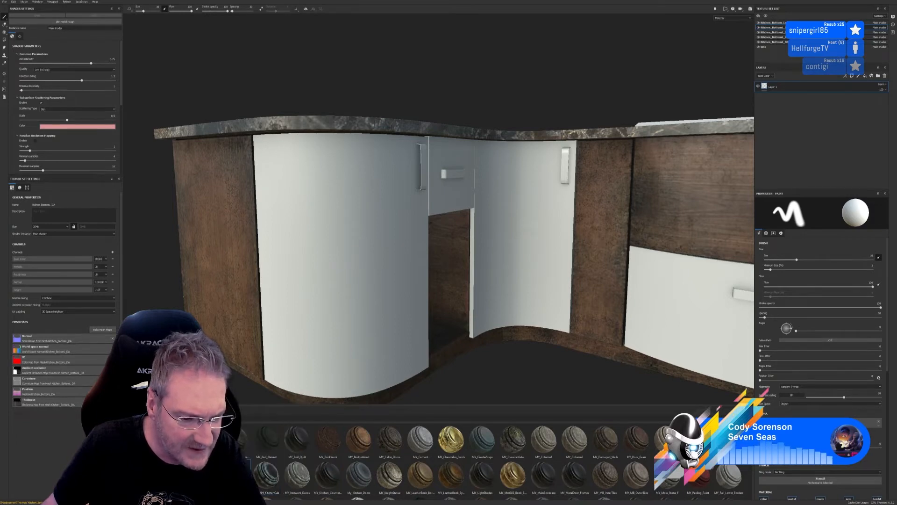
Apply the My_MH_Kitchen_Doors smart material to the curved cabinet door and expand its layer group
left_click_drag(269, 477, 342, 305)
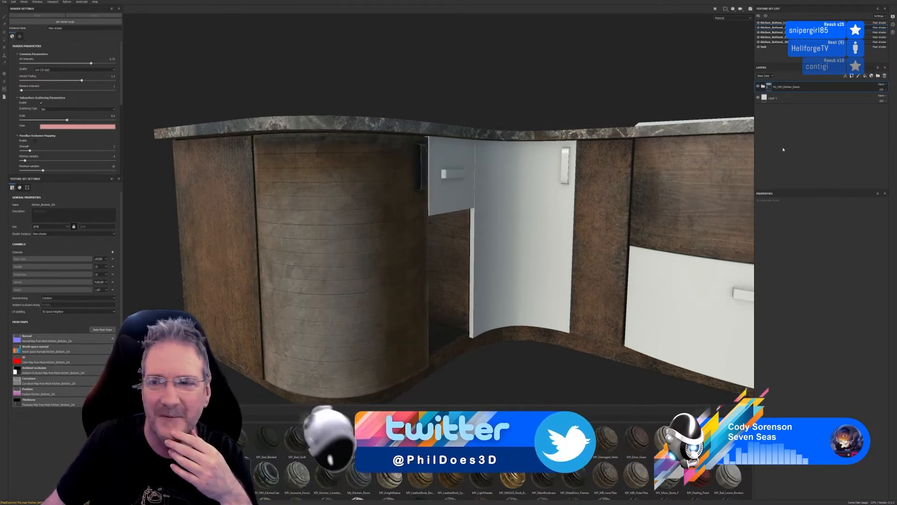
left_click(763, 86)
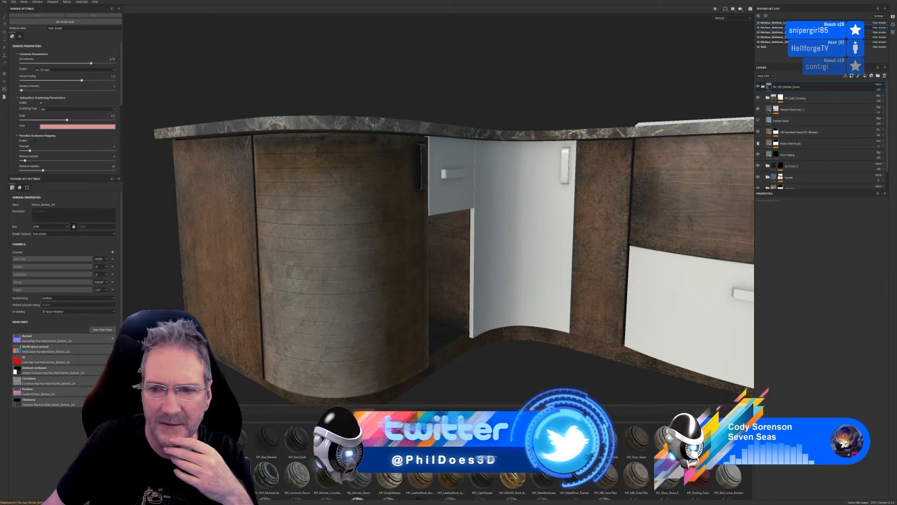
Set the planks fill layer's rotation to 0 and slightly reduce its UV scale for wider planks
left_click(772, 144)
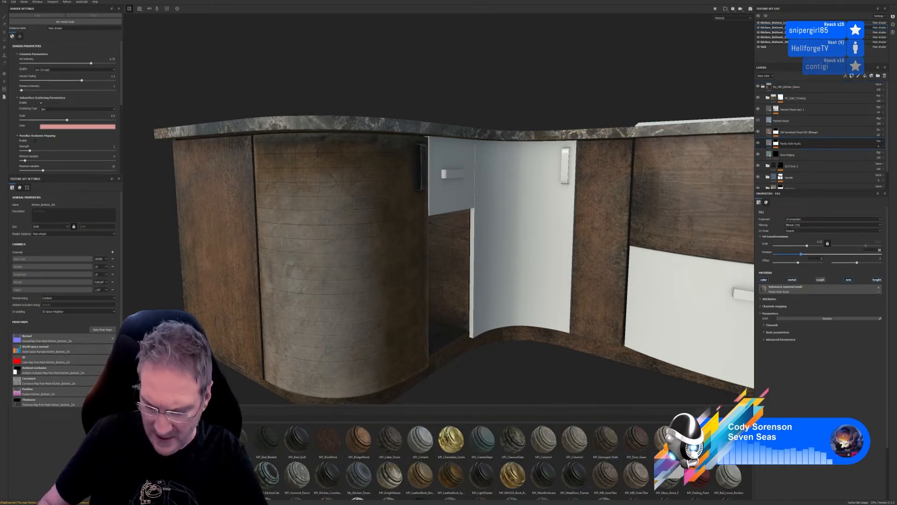
type("0")
key("Return")
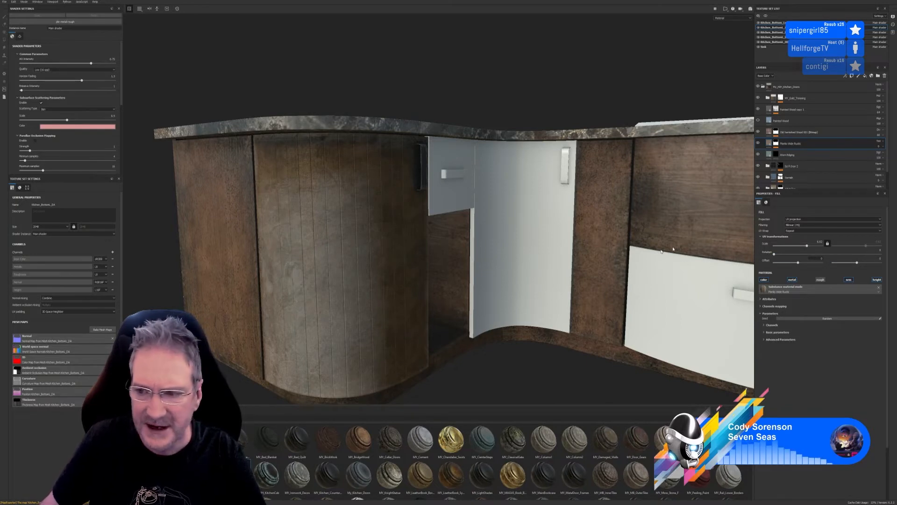
left_click_drag(808, 246, 806, 245)
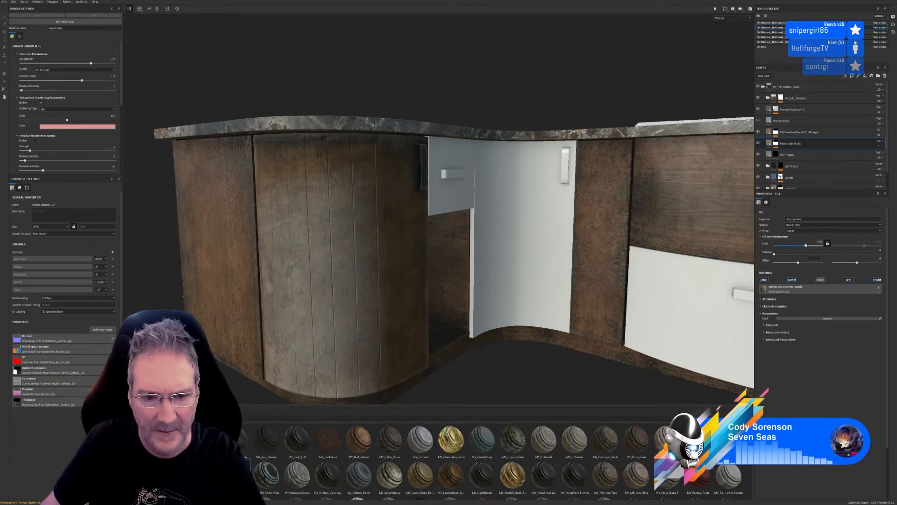
Check the plank layout around the curved cabinet door and fine-tune the planks fill layer's UV scale
scroll(461, 236, "down", 3)
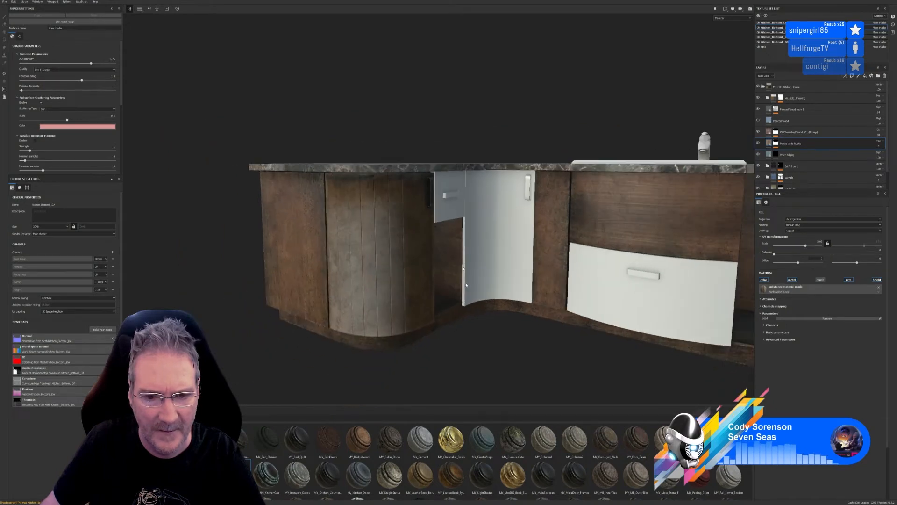
mouse_move(489, 351)
left_mouse_down("alt")
mouse_move(399, 308)
mouse_move(546, 324)
mouse_move(501, 333)
mouse_move(398, 324)
mouse_move(486, 338)
left_mouse_up("alt")
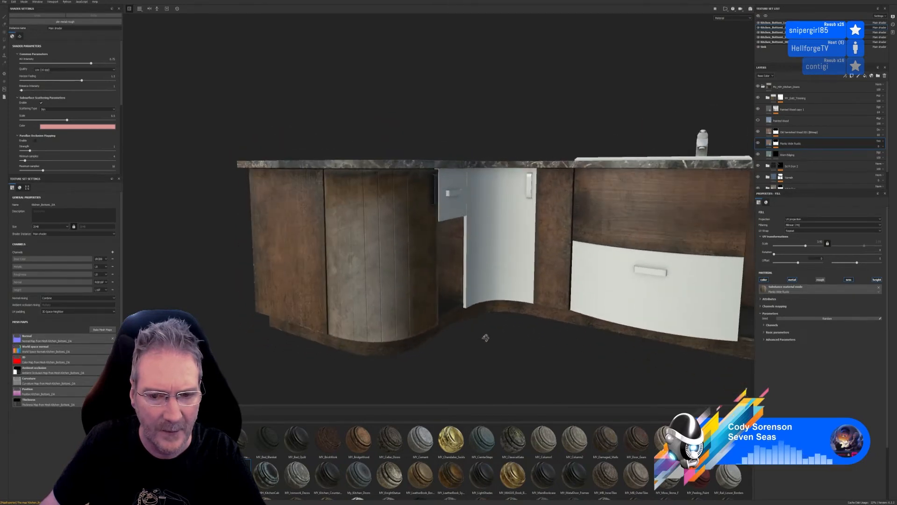
scroll(365, 295, "up", 1)
left_click_drag(365, 296, 538, 310, "alt")
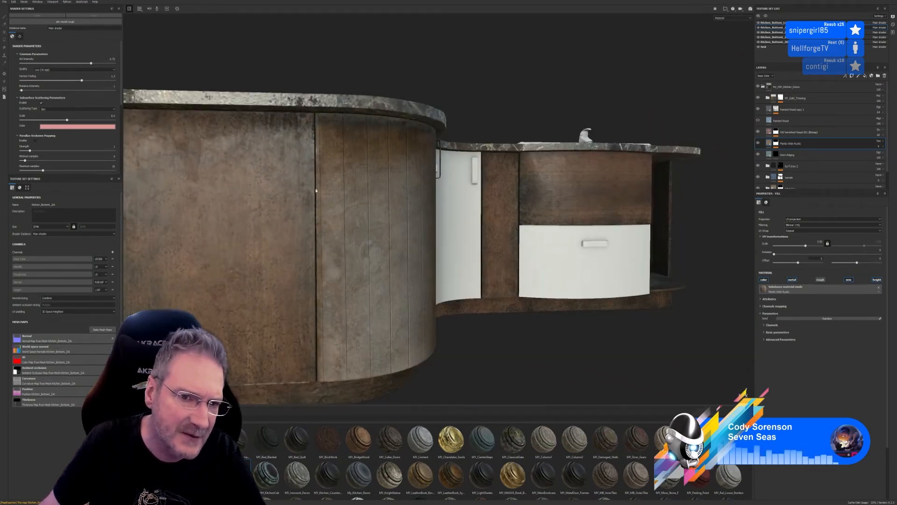
left_click_drag(376, 207, 407, 266, "alt")
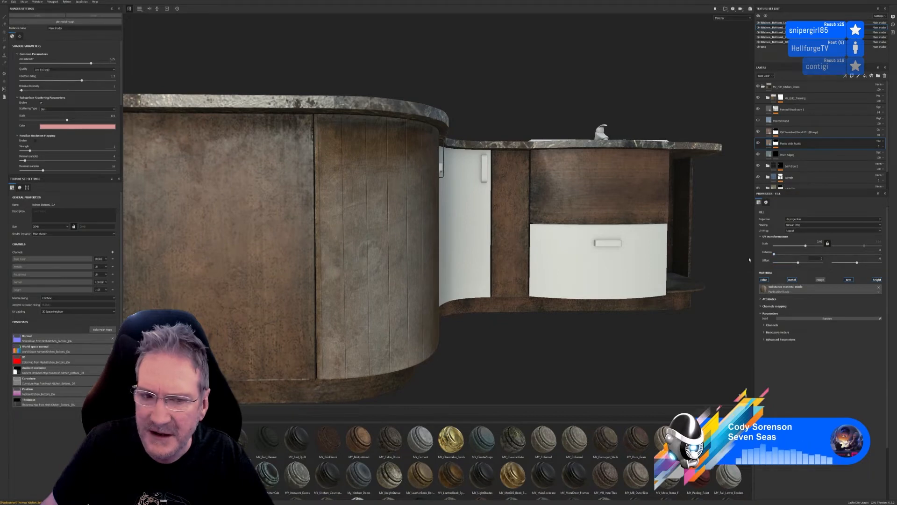
left_click_drag(487, 344, 636, 312, "alt")
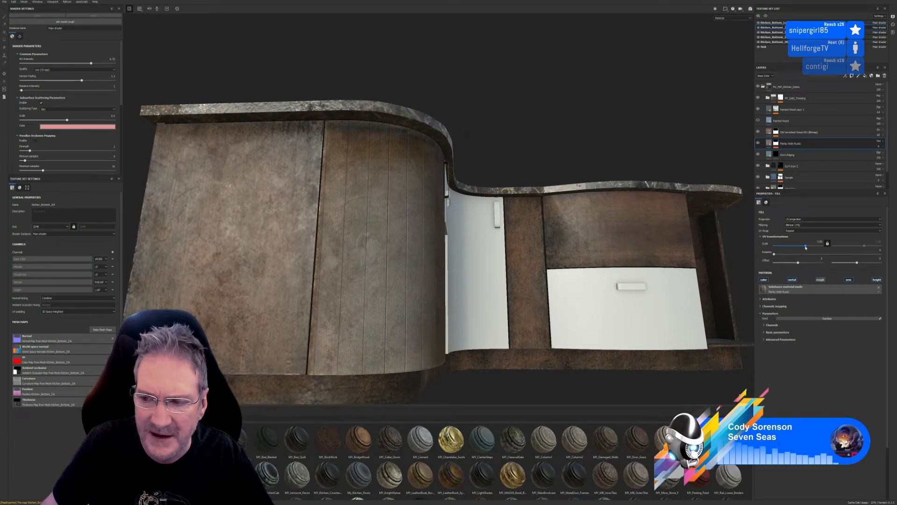
left_click_drag(805, 248, 807, 248)
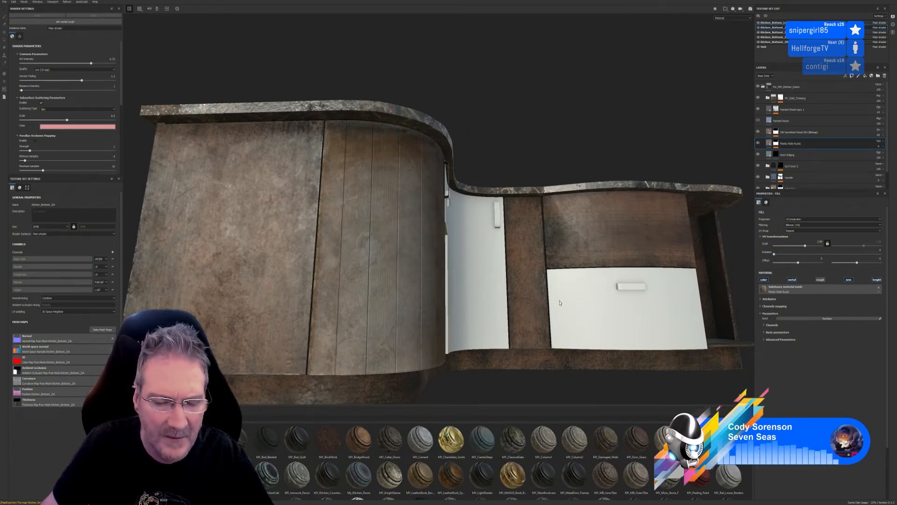
left_click_drag(560, 302, 473, 295, "alt")
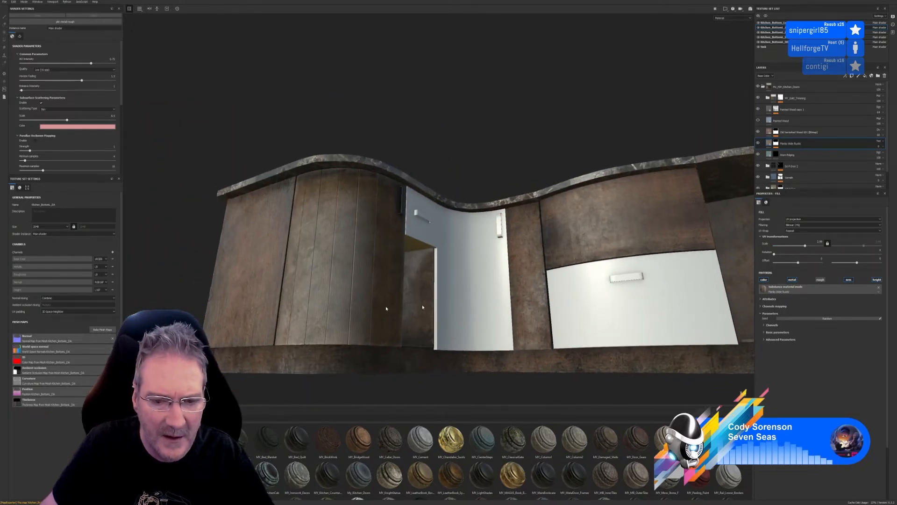
scroll(327, 307, "up", 3)
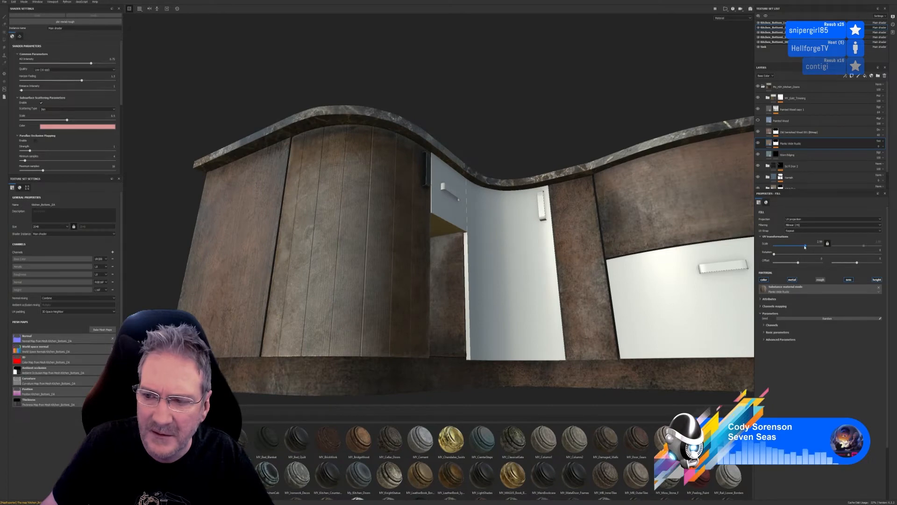
left_click(805, 246)
Shift the planks fill layer sideways on the curved door by setting its first UV offset to 0.01
left_click_drag(805, 246, 798, 264)
left_click_drag(494, 302, 376, 315, "alt")
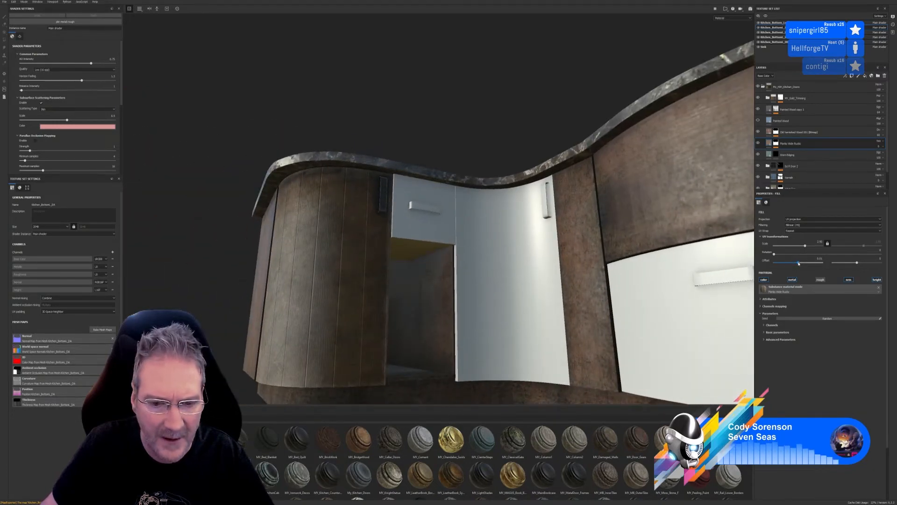
left_click_drag(799, 264, 800, 263)
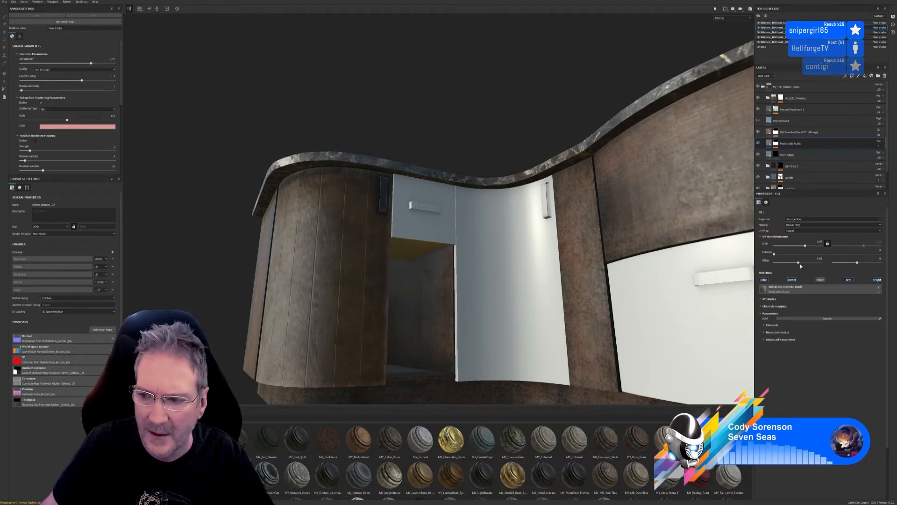
left_click_drag(801, 264, 798, 262)
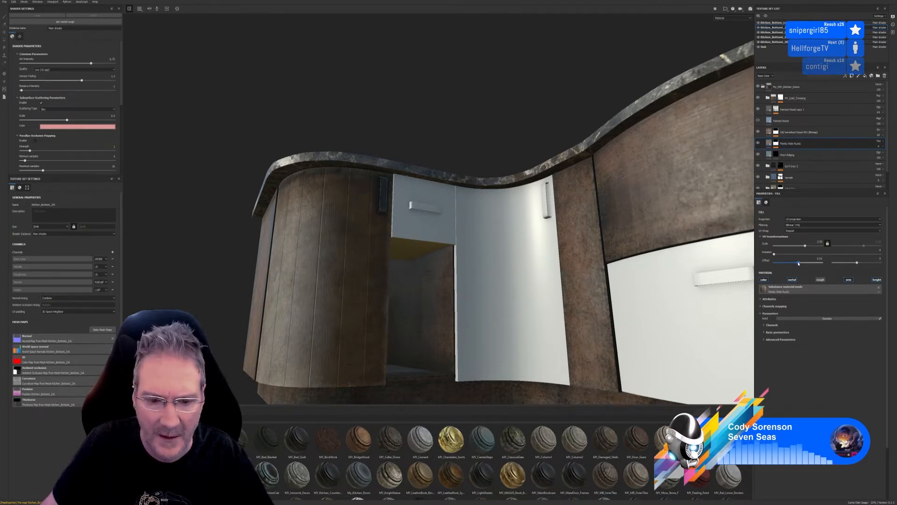
left_click_drag(471, 336, 545, 325, "alt")
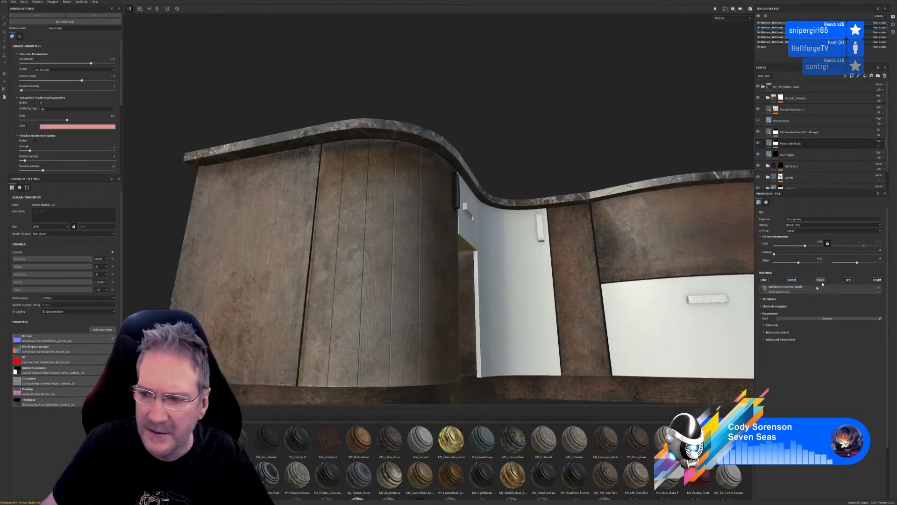
left_click_drag(816, 259, 835, 265)
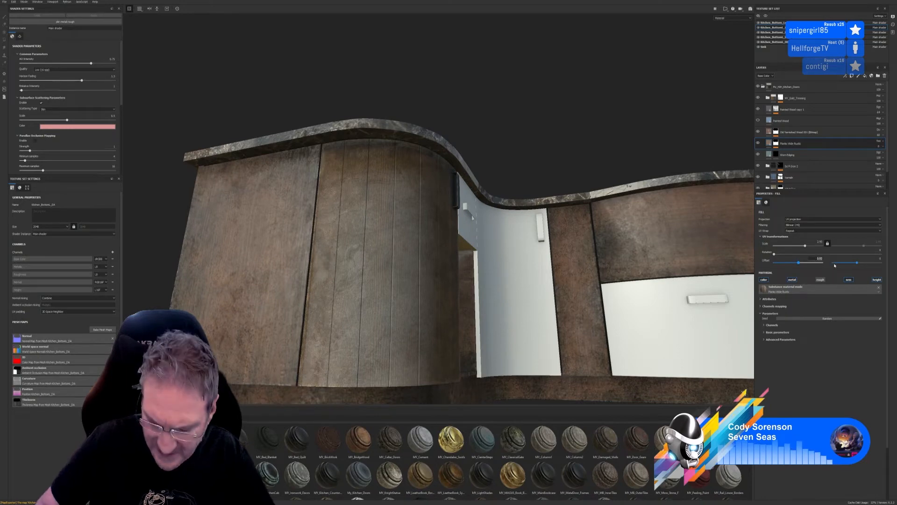
type("0.01")
key("Return")
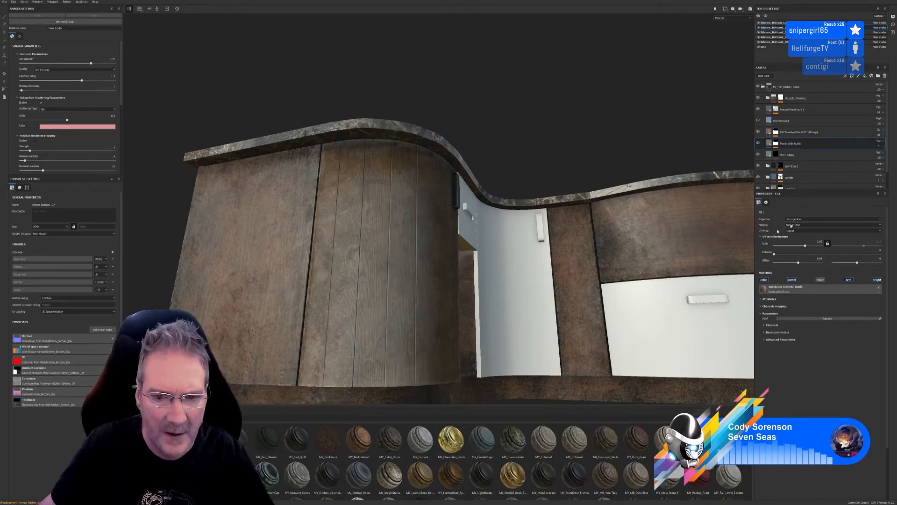
Inspect the plank seams at the curved door's edges and readjust the planks layer's UV scale so they line up
left_click_drag(544, 309, 435, 288, "alt")
scroll(406, 332, "up", 3)
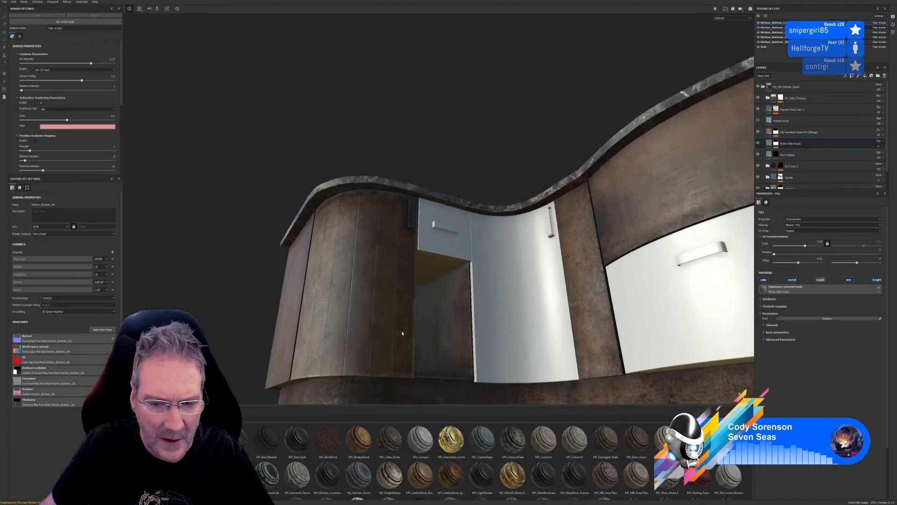
left_click_drag(414, 372, 427, 194, "alt")
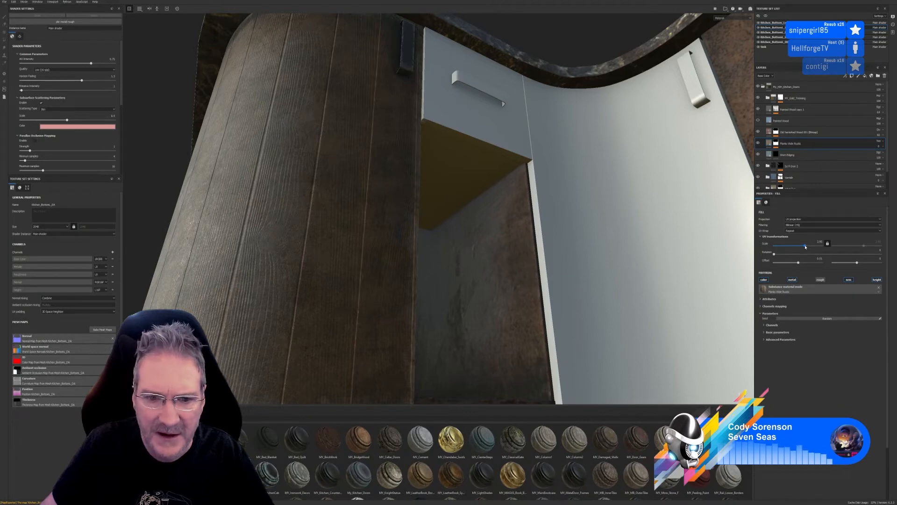
left_click_drag(805, 247, 804, 246)
scroll(431, 287, "down", 5)
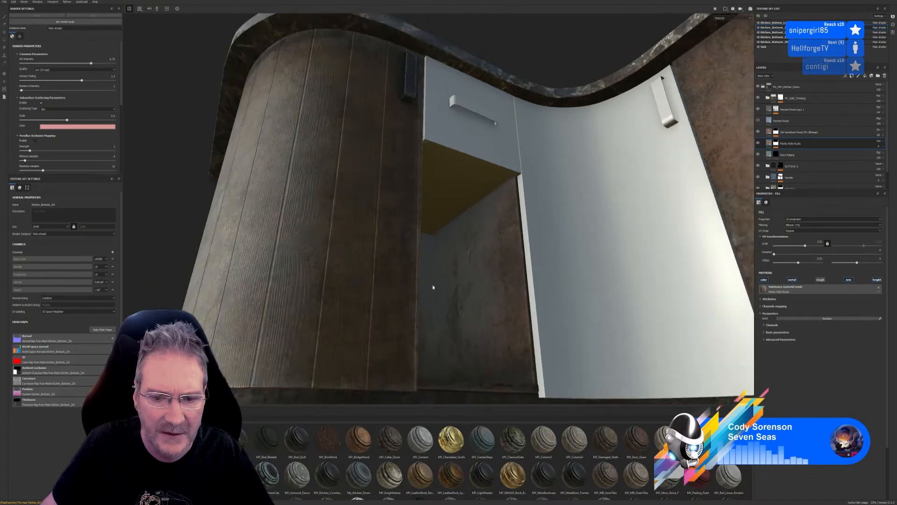
right_click_drag(347, 331, 350, 330, "shift")
left_click_drag(350, 329, 492, 367, "alt")
left_click_drag(805, 247, 804, 249)
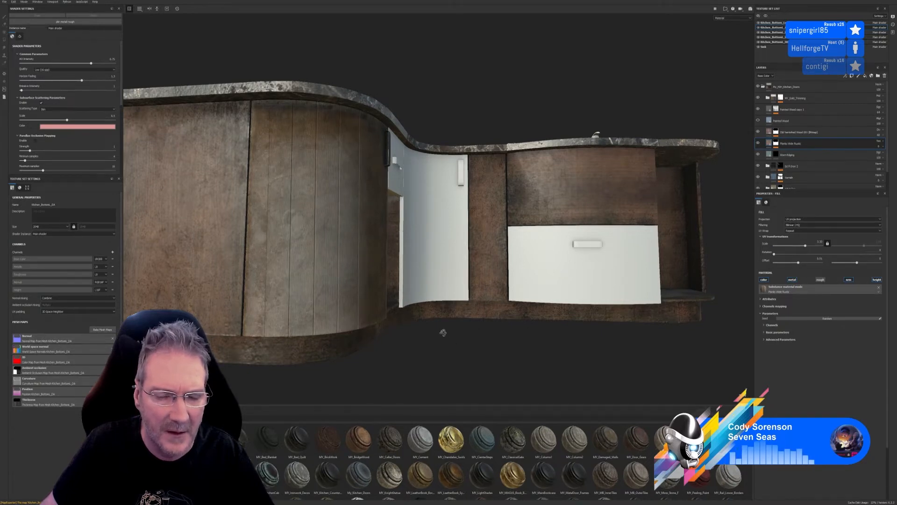
left_click_drag(445, 330, 258, 229, "alt")
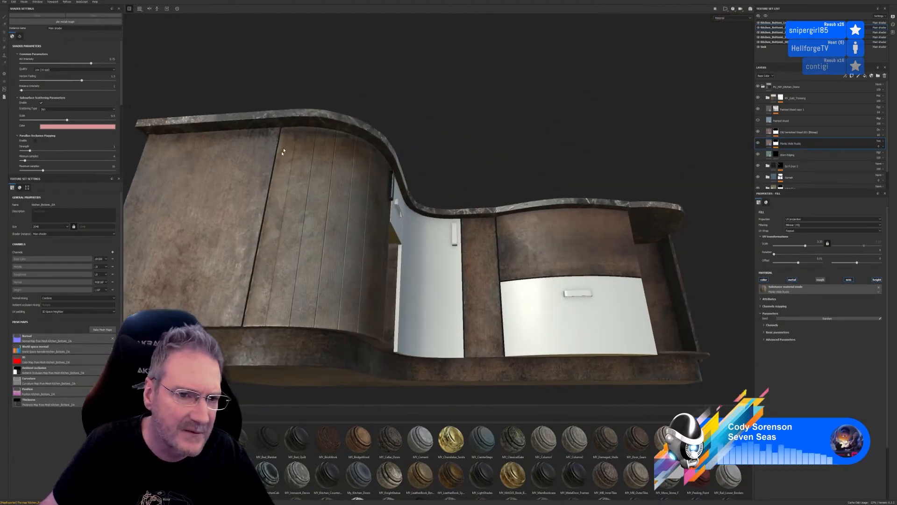
left_click_drag(258, 280, 415, 329, "alt")
left_click_drag(436, 287, 451, 280, "alt")
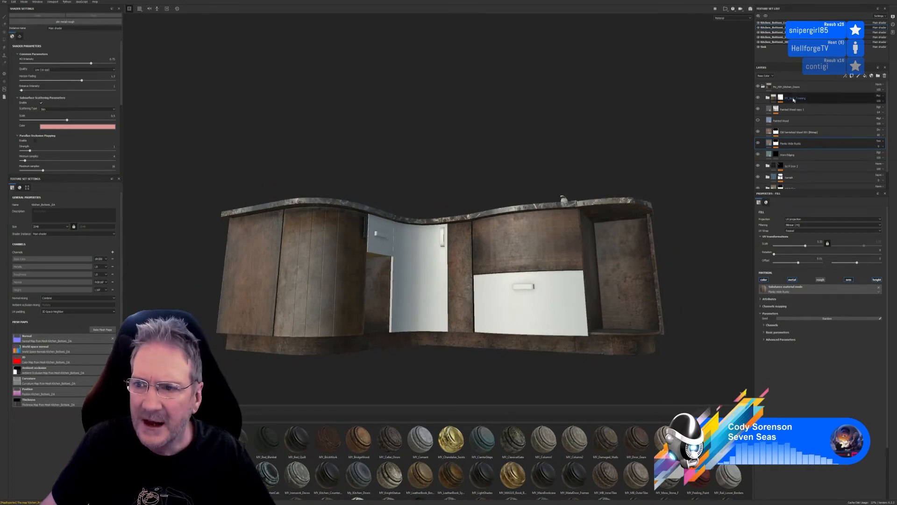
Collapse and copy the My_MH_Kitchen_Doors group, then delete the base Layer 1 beneath it
left_click(762, 87)
right_click(783, 87)
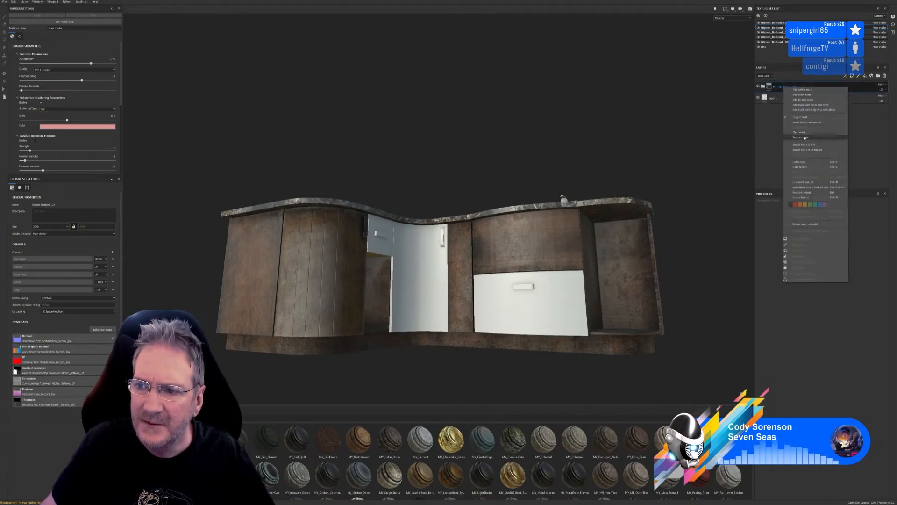
left_click(807, 168)
left_click(792, 100)
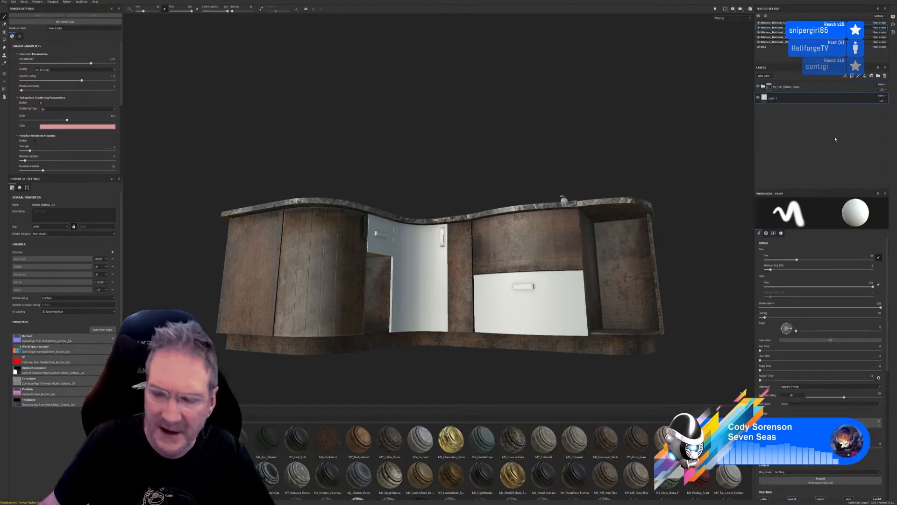
key("Delete")
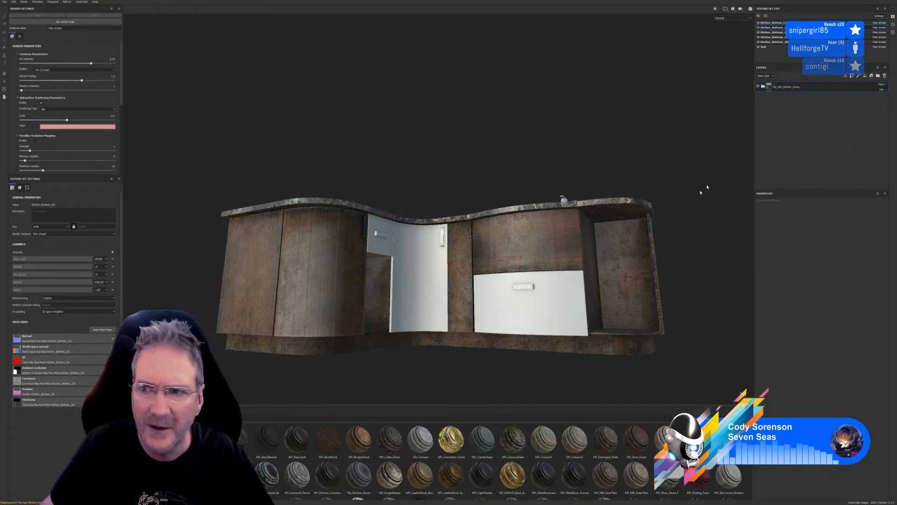
Paste the copied door material group into the inward-curving corner door's texture set and delete its base Layer 1
left_click(758, 33)
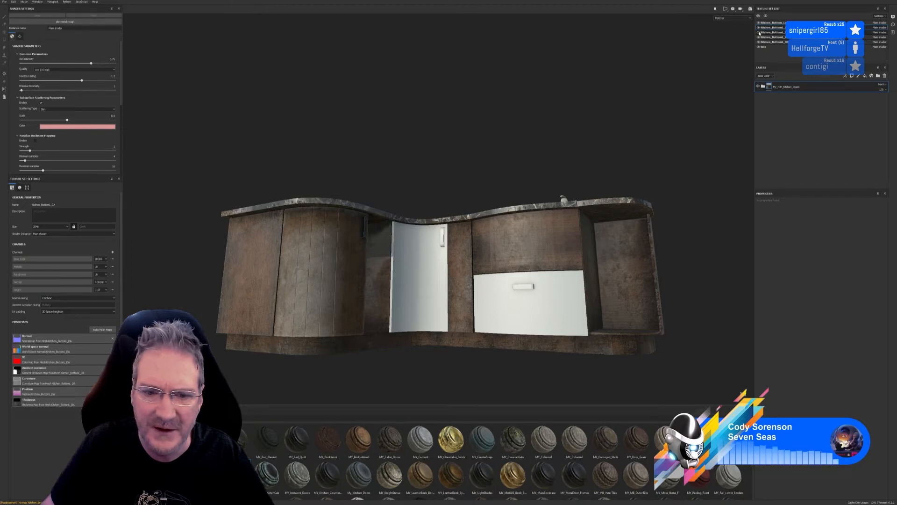
left_click(759, 32)
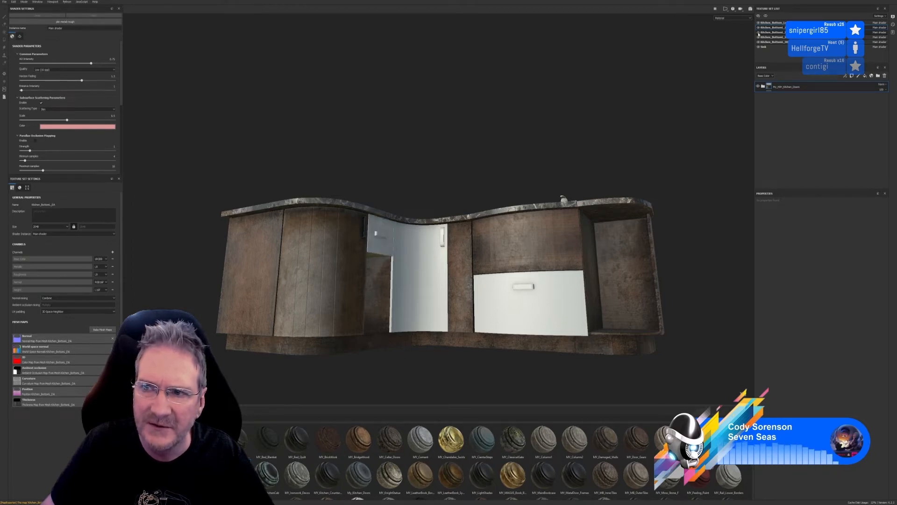
left_click(759, 37)
left_click(759, 37)
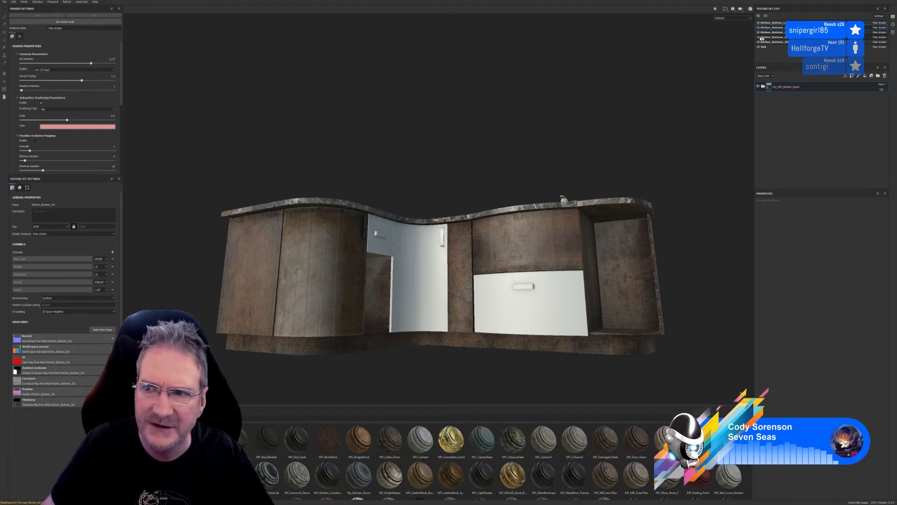
left_click(771, 41)
right_click(781, 87)
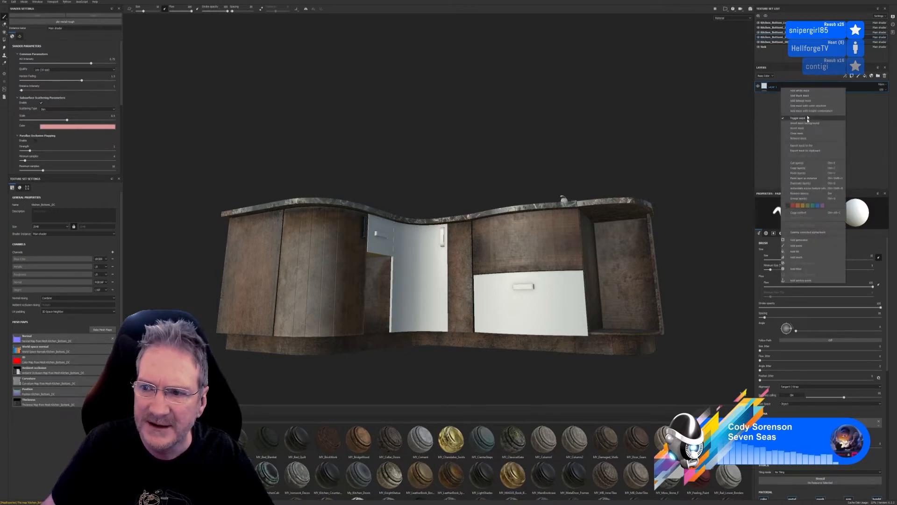
left_click(804, 174)
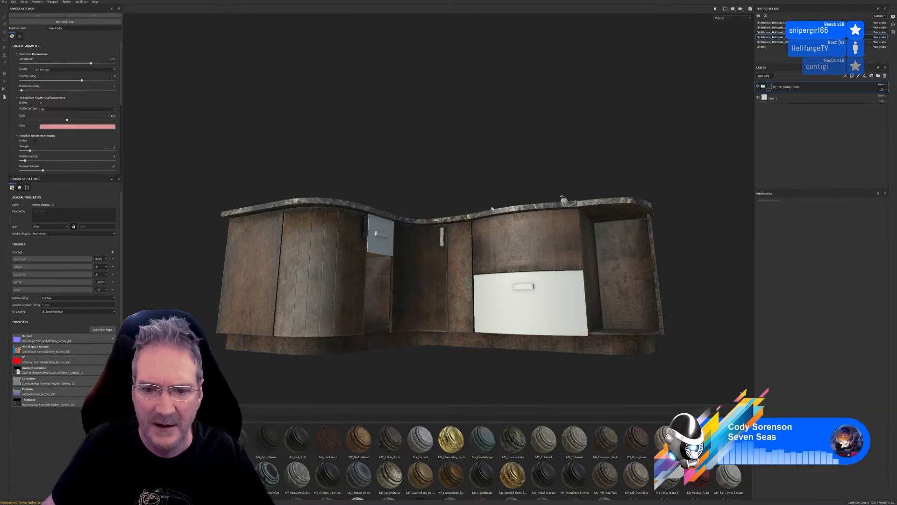
left_click(795, 98)
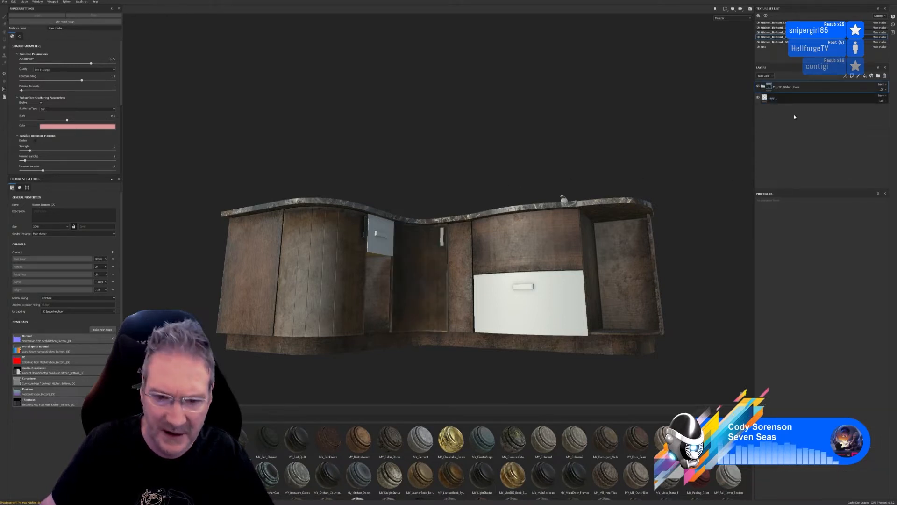
key("Delete")
Expand the door material group on the inward-curving corner door and fine-tune the planks fill layer's UV scale and first offset
scroll(445, 293, "up", 6)
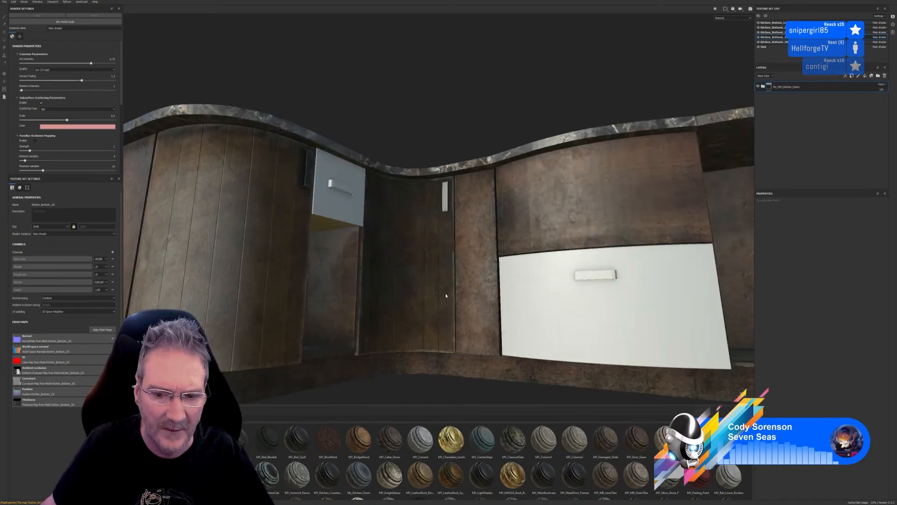
left_click_drag(447, 297, 391, 296, "alt")
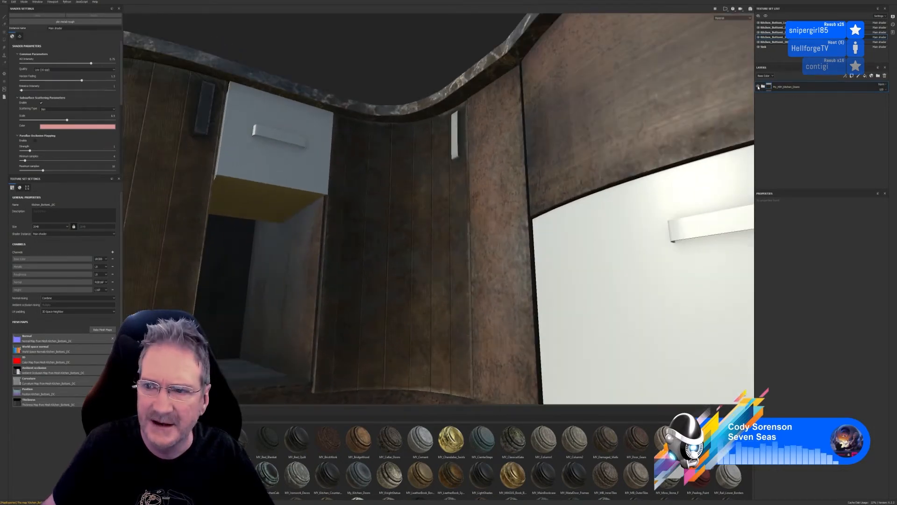
left_click(763, 87)
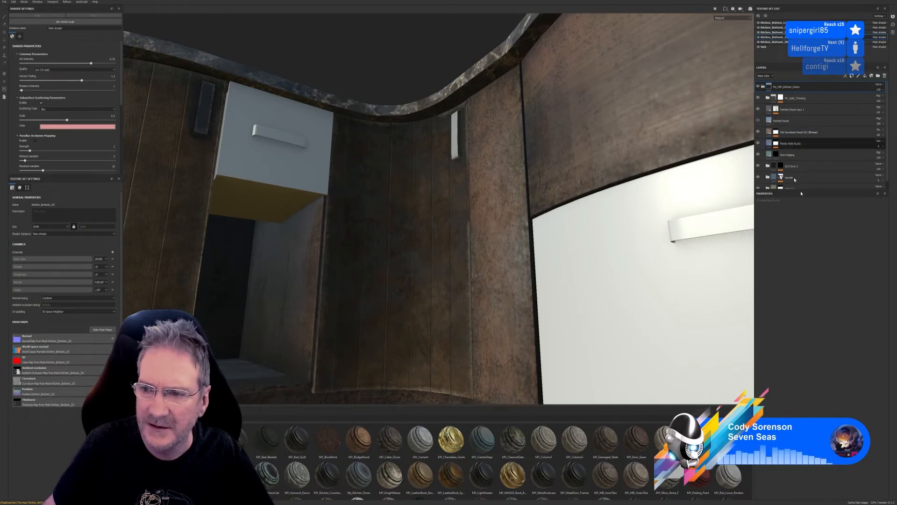
left_click(791, 144)
left_click_drag(806, 249, 806, 248)
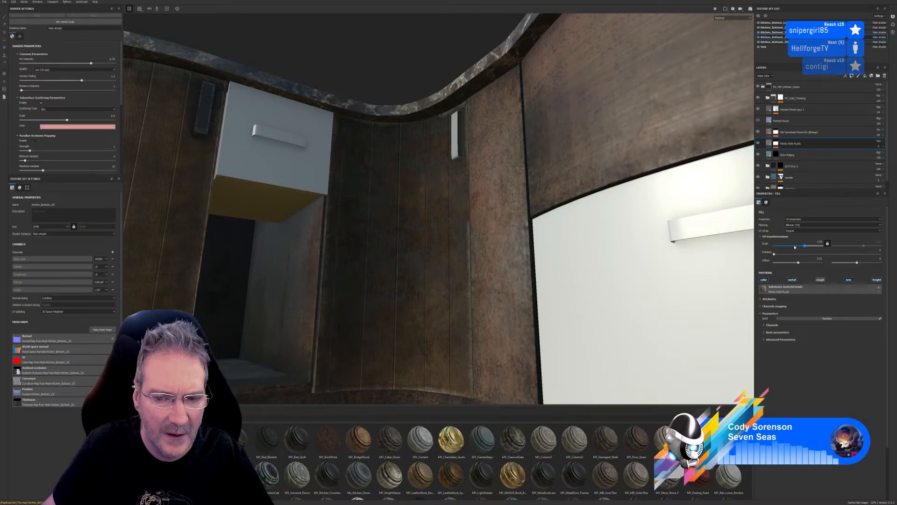
left_click_drag(794, 247, 799, 246)
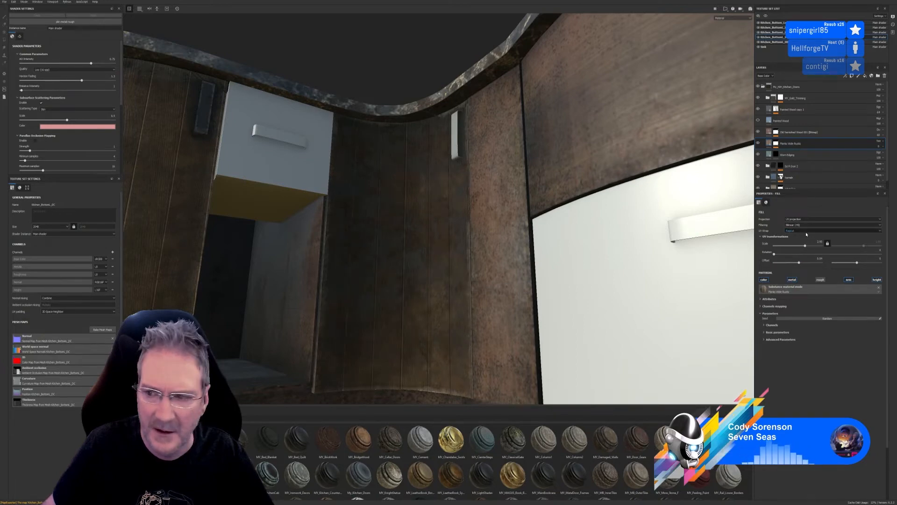
left_click_drag(805, 246, 805, 246)
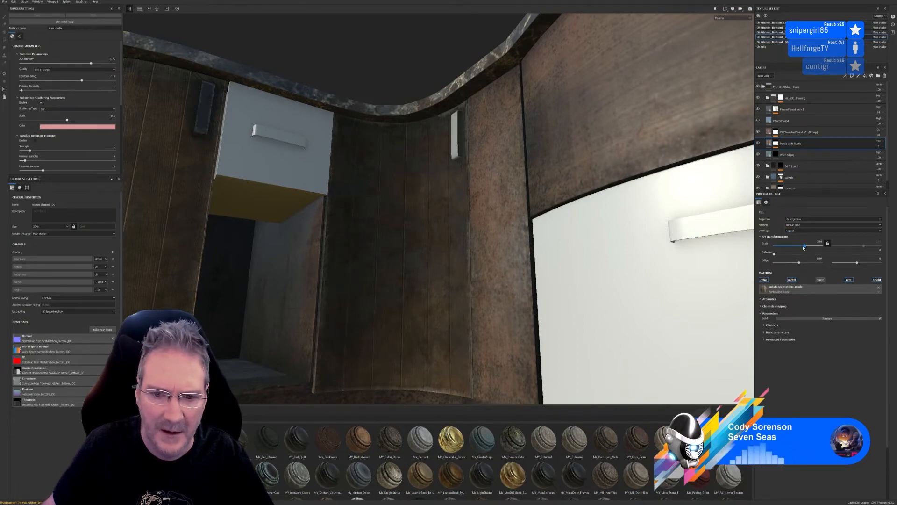
right_click_drag(561, 261, 337, 280, "alt")
left_click_drag(313, 312, 394, 330, "alt")
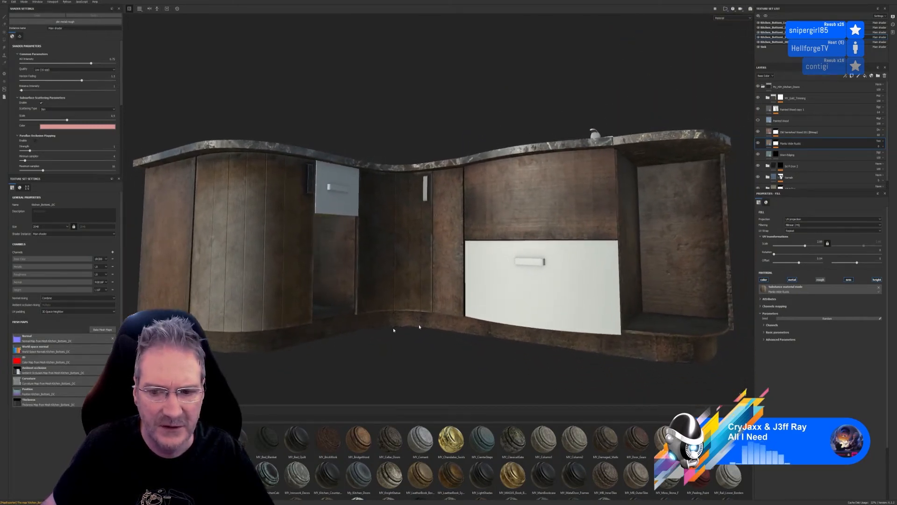
Identify the large lower drawer's texture set by toggling its visibility and paste the copied door material group into it
left_click(758, 42)
left_click(759, 42)
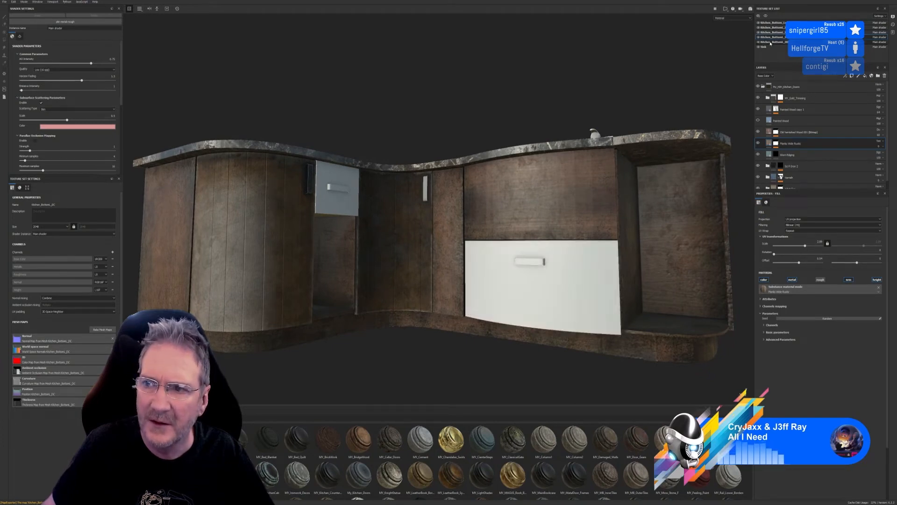
left_click(770, 42)
right_click(789, 86)
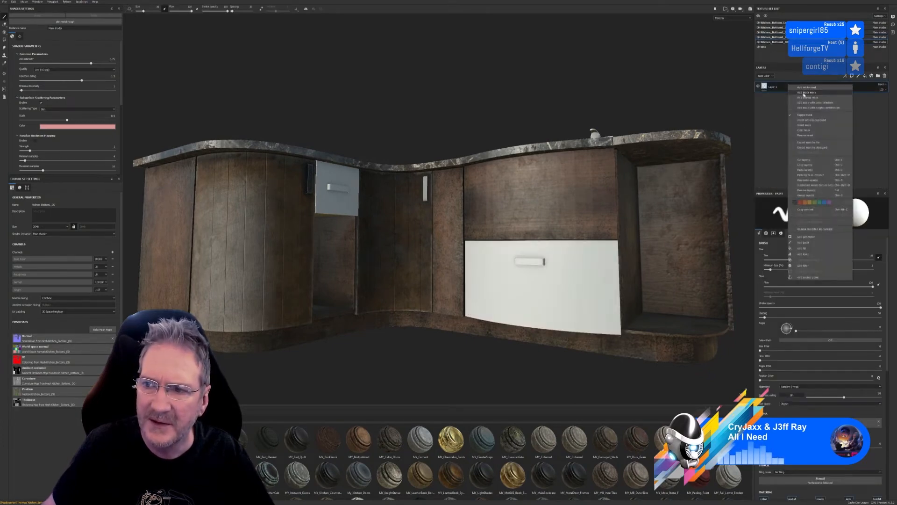
left_click(811, 165)
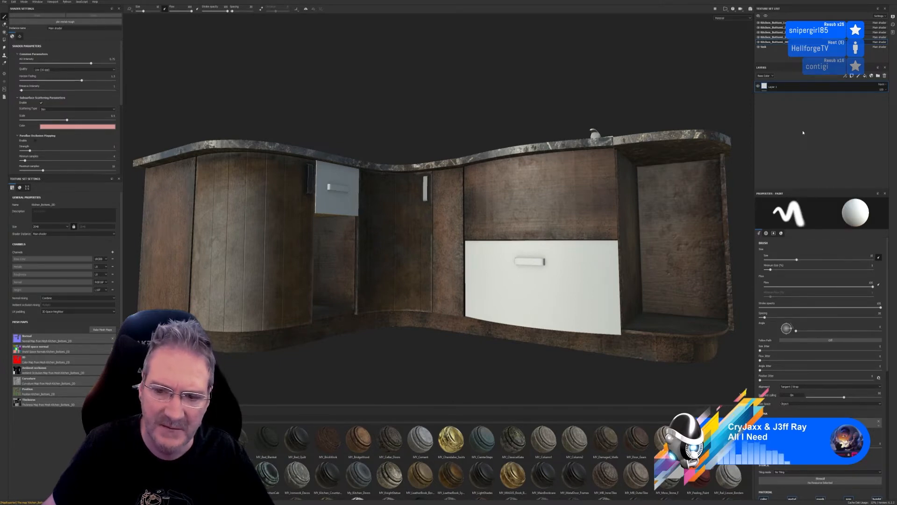
key("ctrl+v")
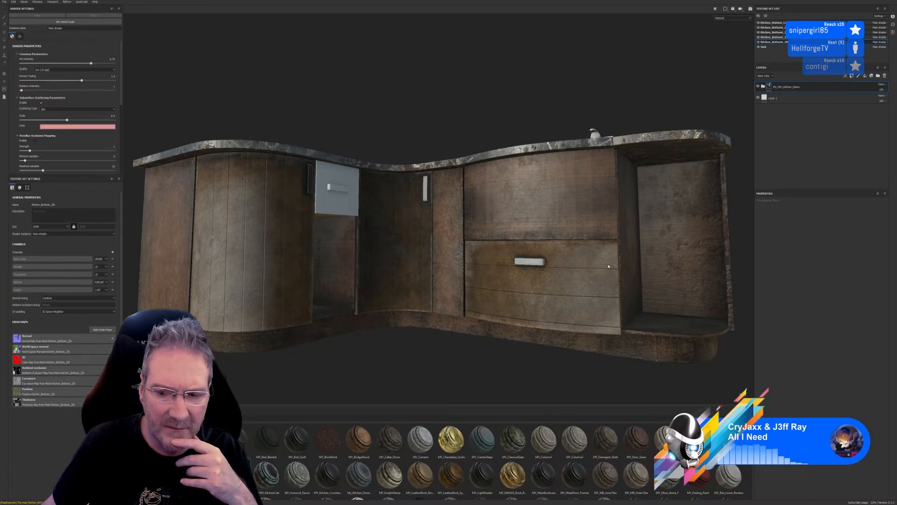
Expand the pasted group on the large drawer and slightly readjust the planks fill layer's UV scale
left_click(764, 87)
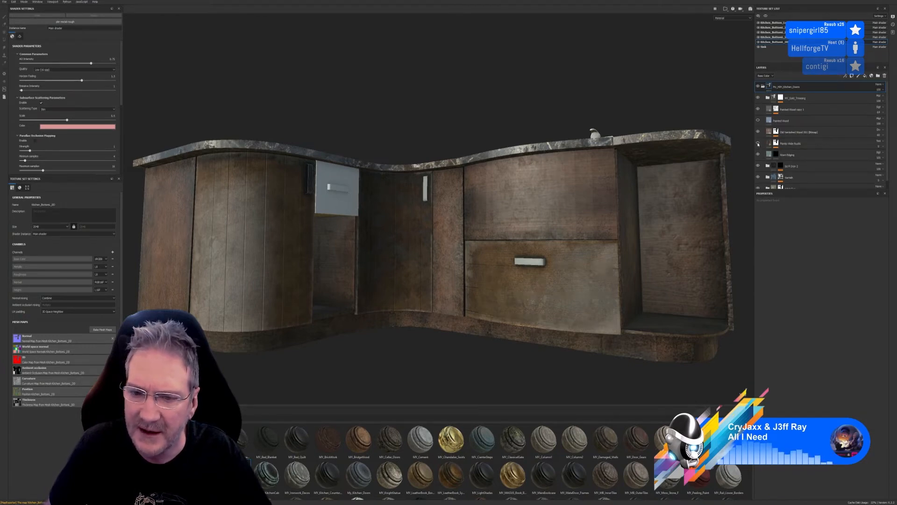
left_click(769, 143)
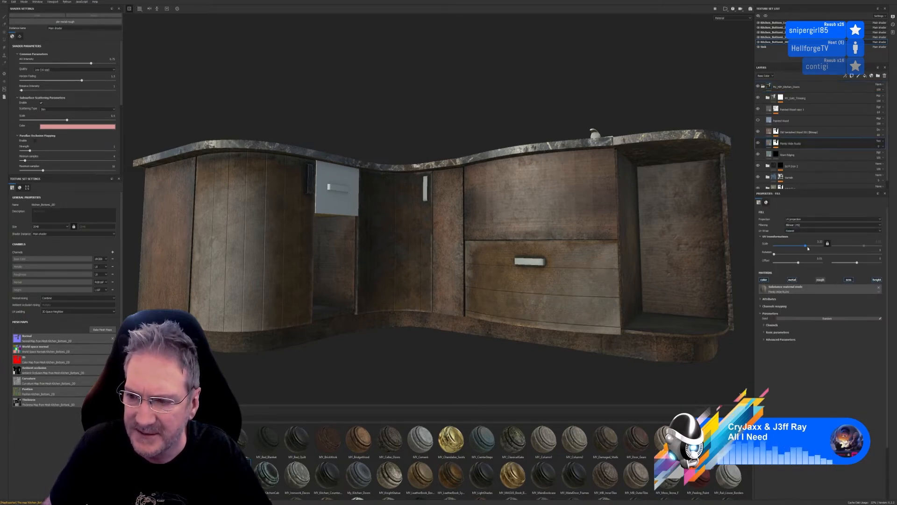
left_click_drag(806, 247, 808, 248)
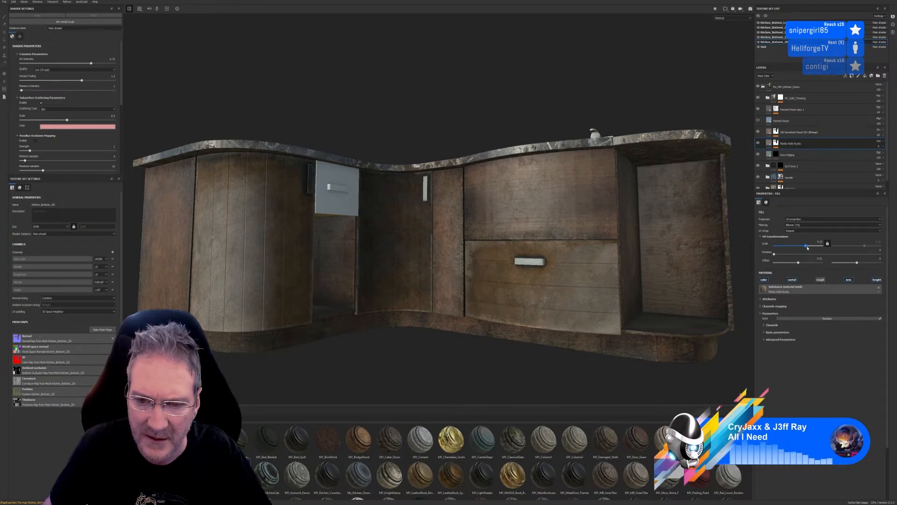
Compare the large drawer front with and without the planks layer, leaving that layer hidden
left_click_drag(515, 326, 539, 322, "alt")
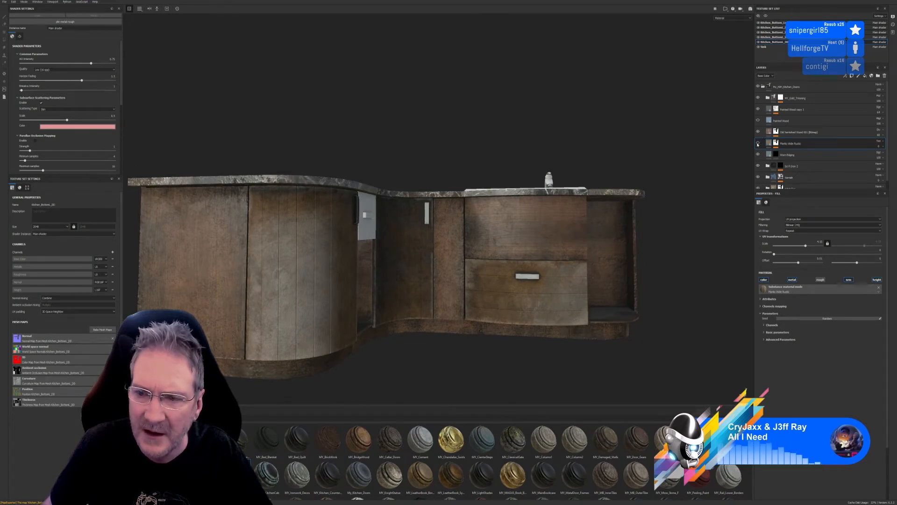
left_click_drag(577, 281, 438, 289, "alt")
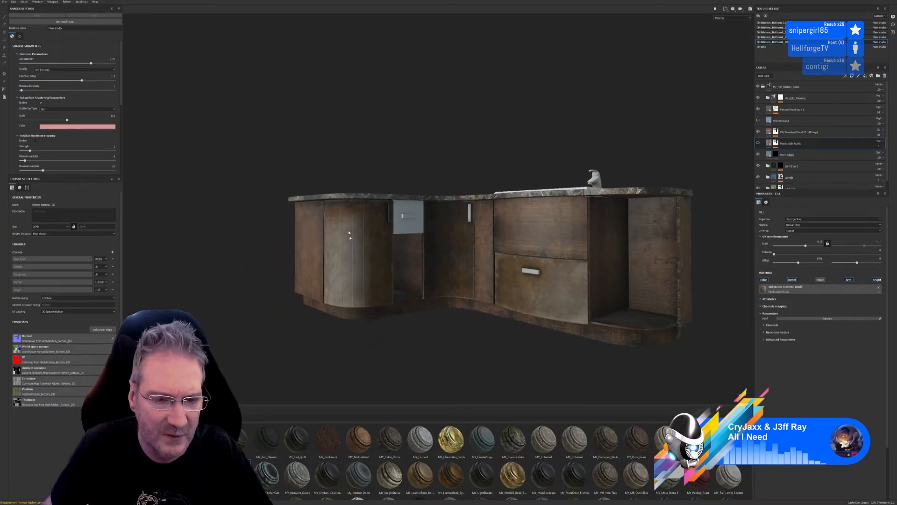
left_click(759, 143)
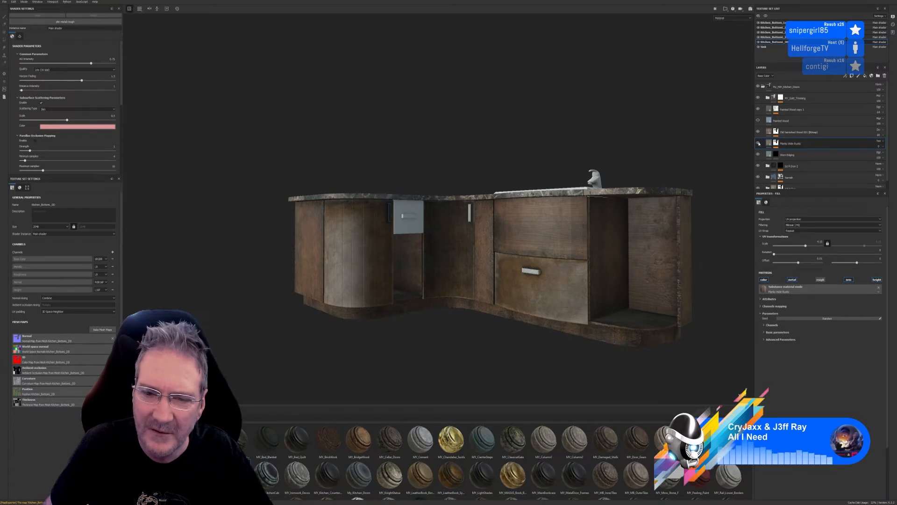
left_click_drag(544, 316, 567, 303, "alt")
scroll(582, 312, "up", 3)
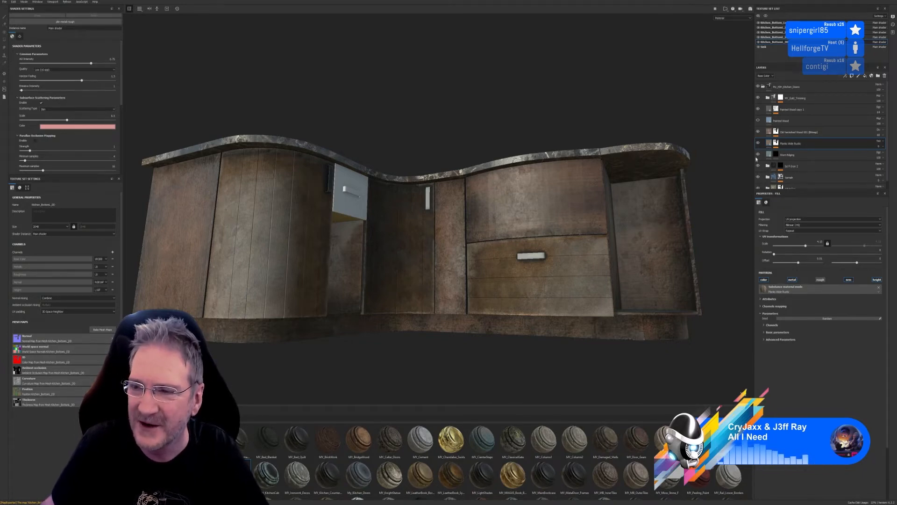
scroll(519, 303, "down", 2)
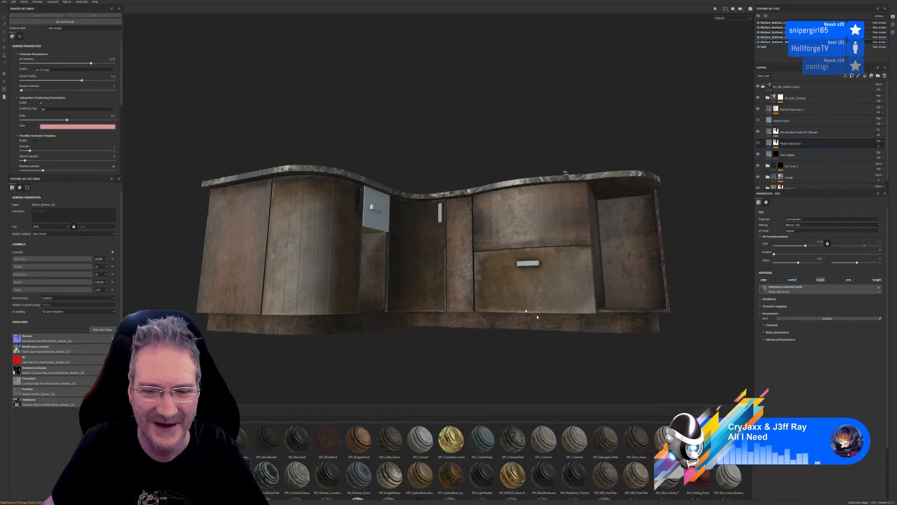
left_click_drag(557, 339, 460, 327, "alt")
scroll(416, 244, "up", 3)
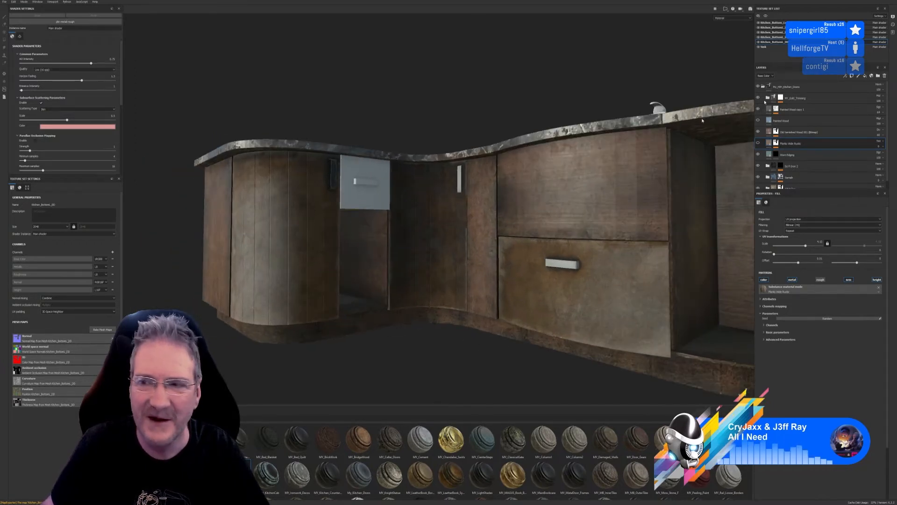
Collapse the large drawer's My_MH_Kitchen_Doors group and copy it
left_click(763, 87)
right_click(779, 87)
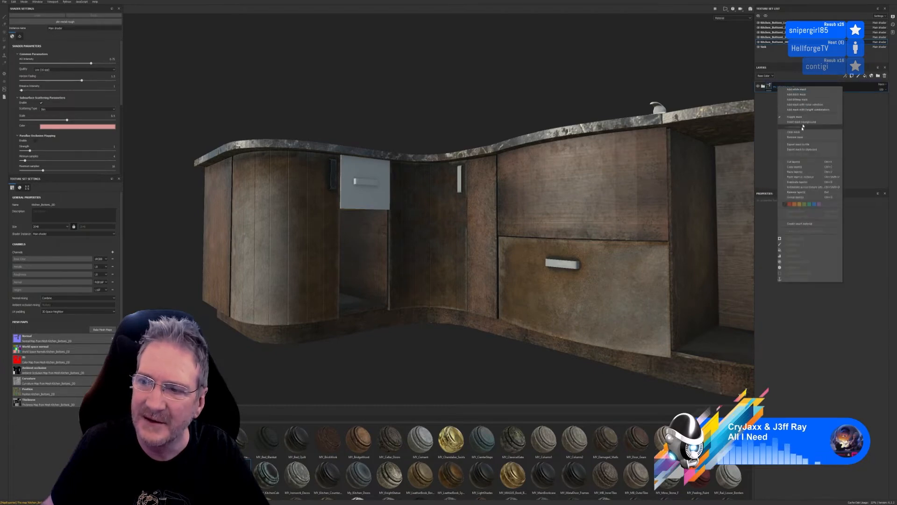
left_click(802, 167)
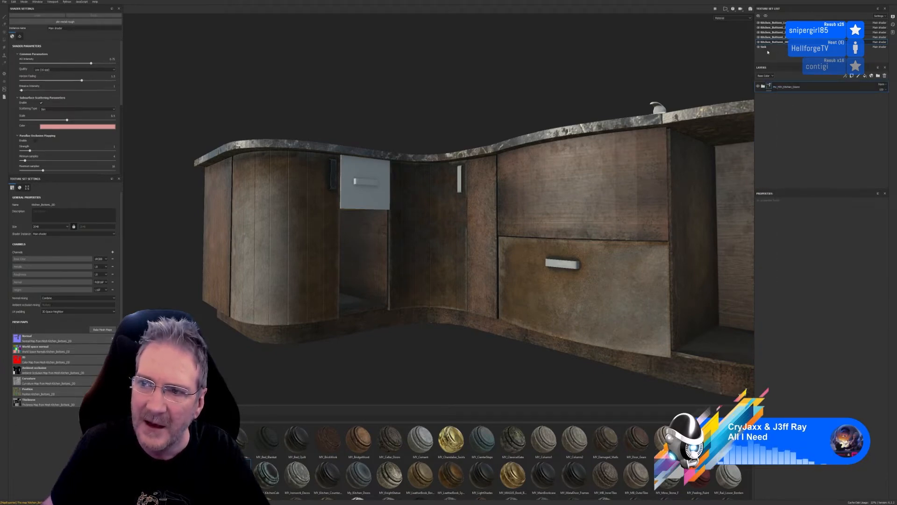
Find the small upper drawer's texture set, paste the copied plank-free door material group into it and delete its base Layer 1
left_click(759, 28)
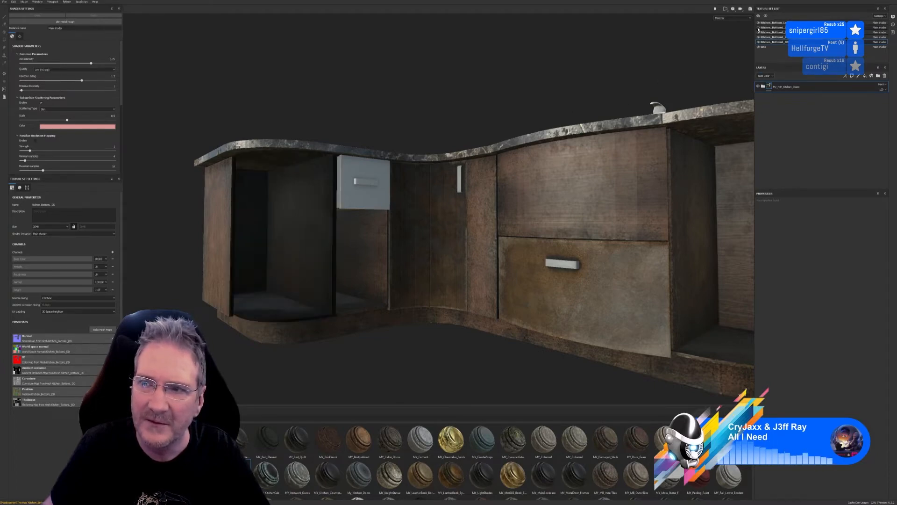
left_click(759, 28)
left_click(758, 32)
left_click(758, 32)
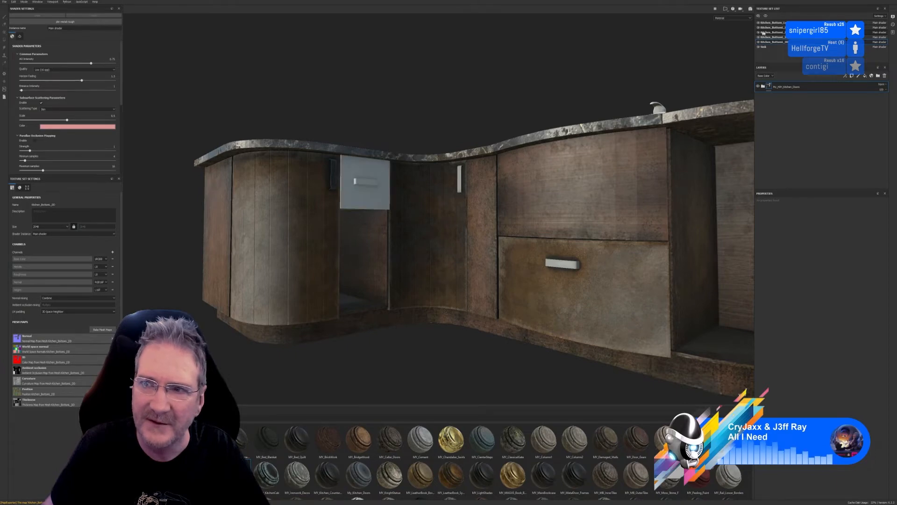
left_click(769, 33)
right_click(794, 88)
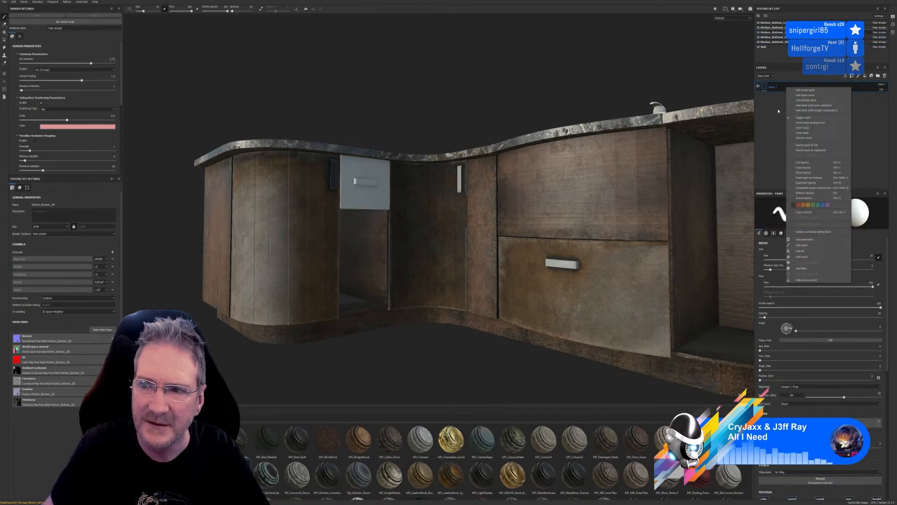
left_click(778, 108)
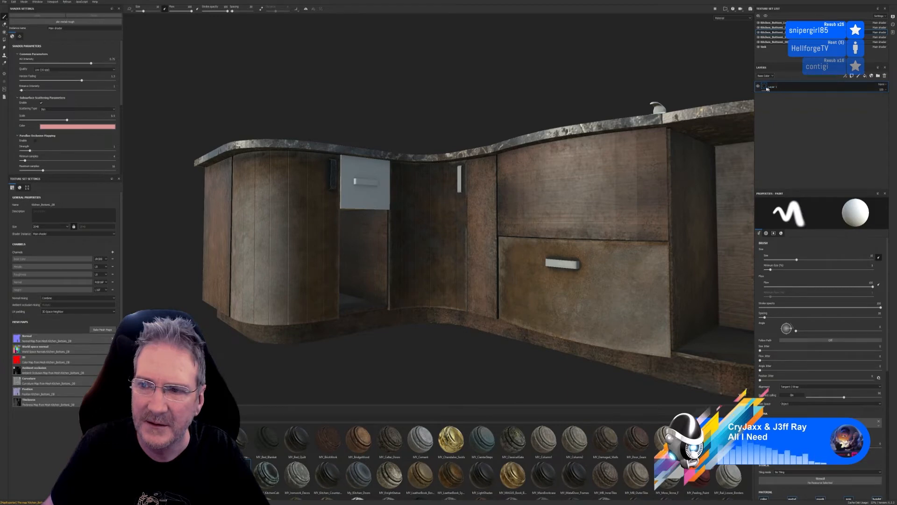
right_click(779, 88)
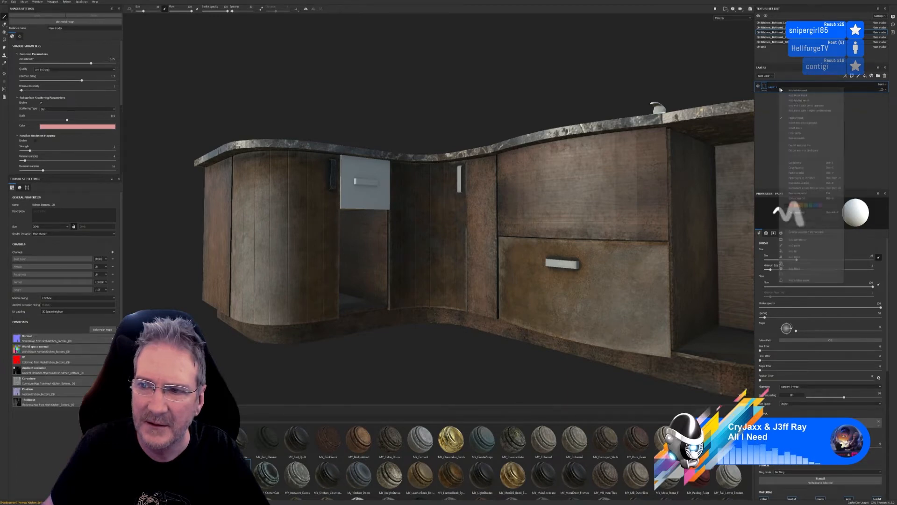
left_click(799, 168)
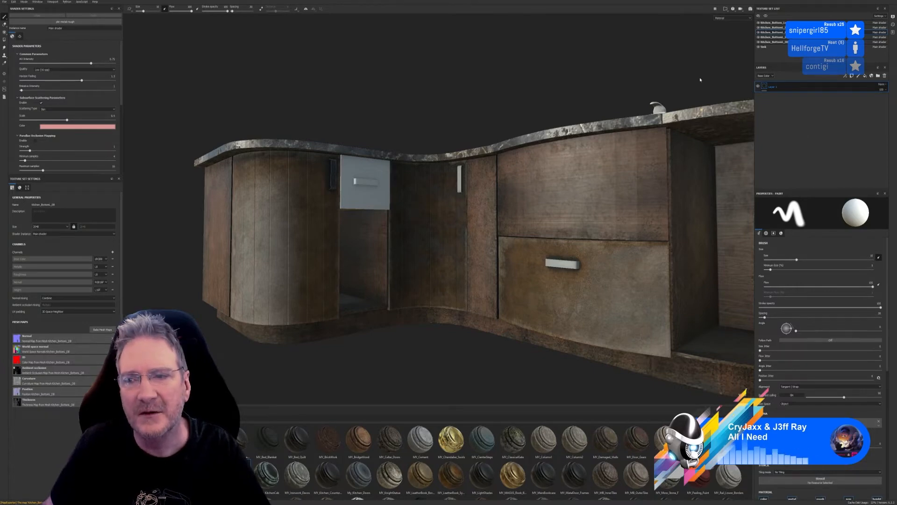
key("ctrl+v")
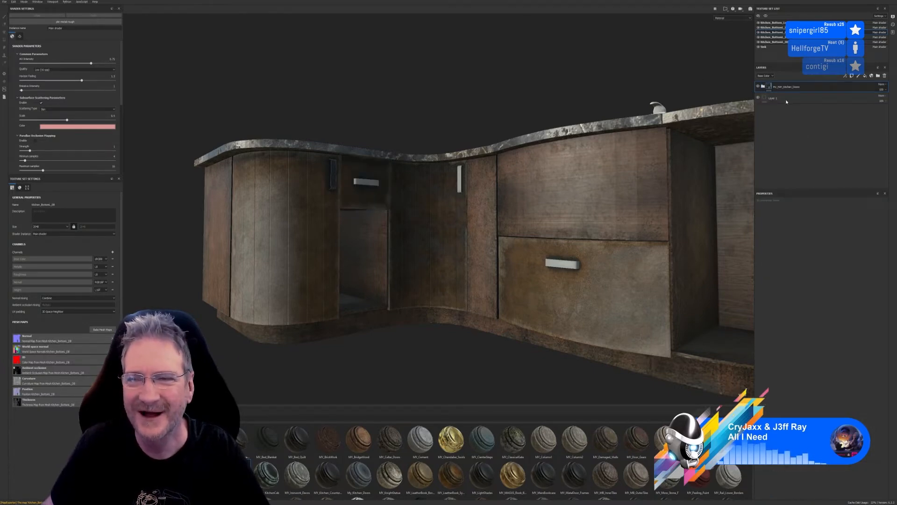
left_click(787, 99)
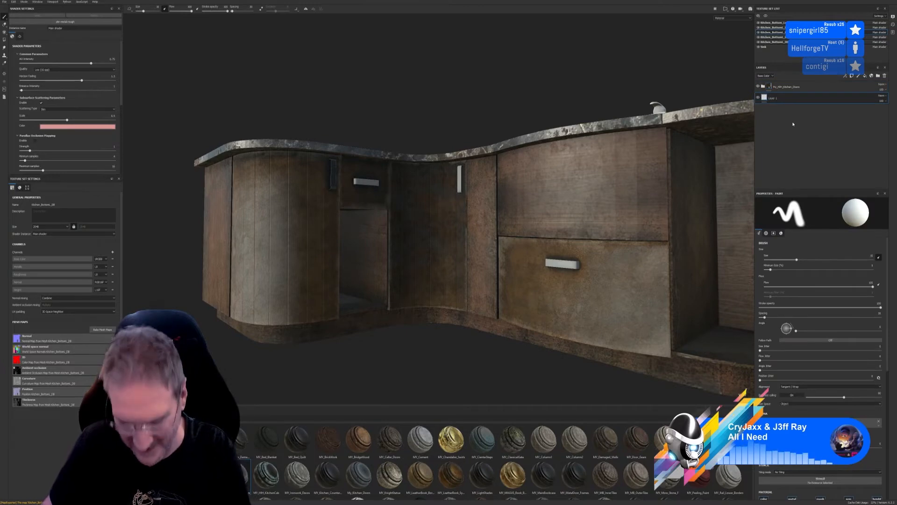
key("Delete")
Save the project as a new file in the Kitchen subfolder of the Models > Kitchen folder
left_click(4, 2)
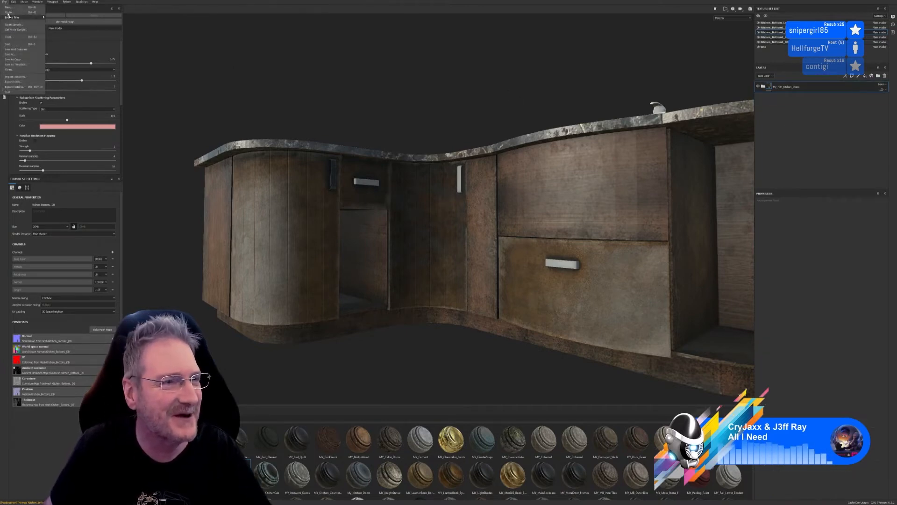
left_click(13, 54)
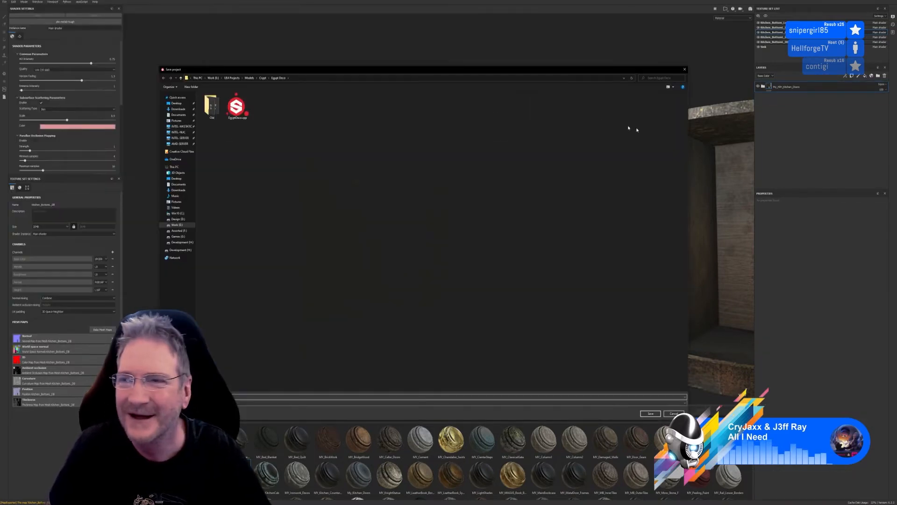
left_click(249, 78)
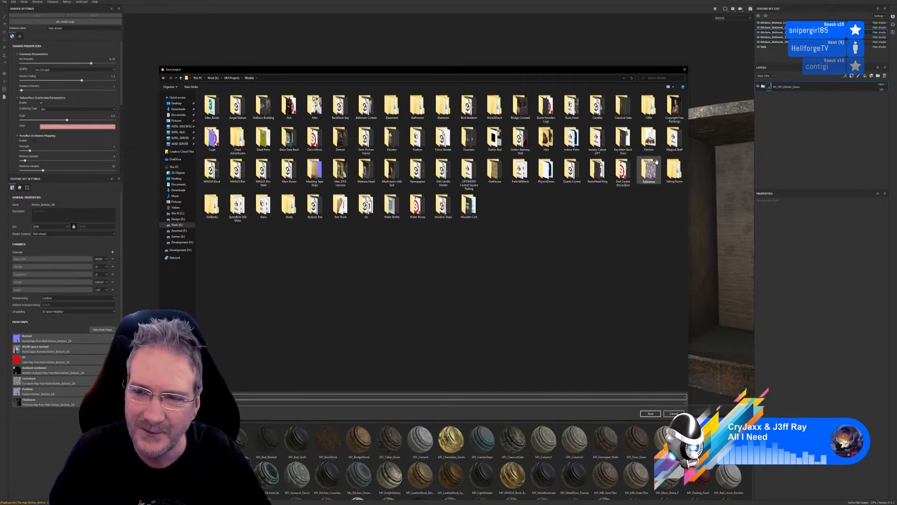
double_click(649, 139)
double_click(263, 105)
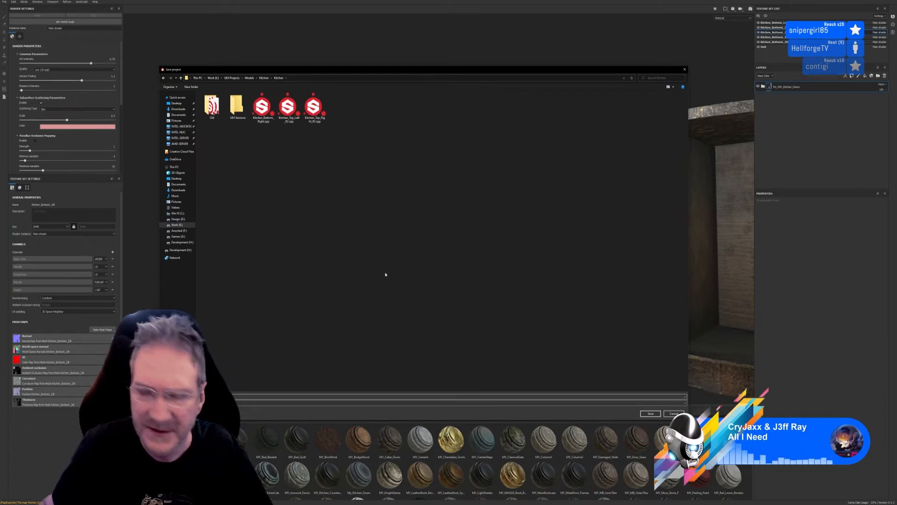
type("K")
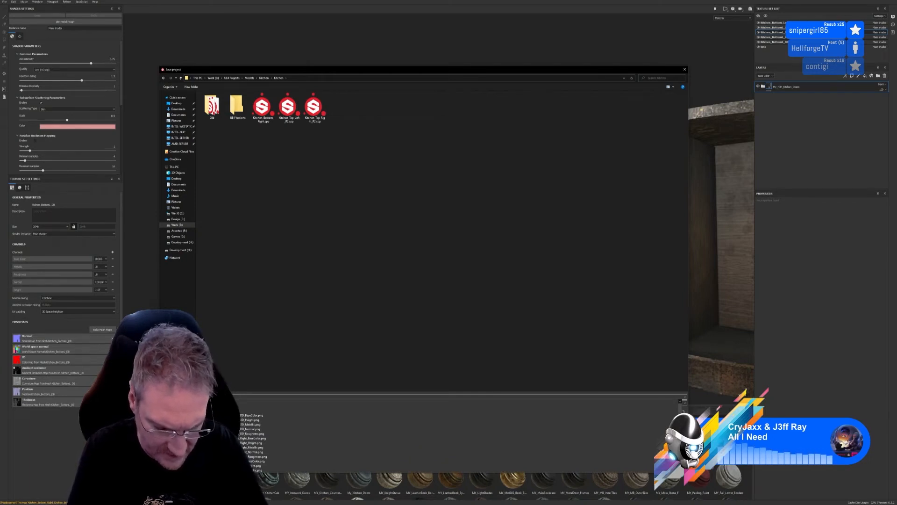
type("L")
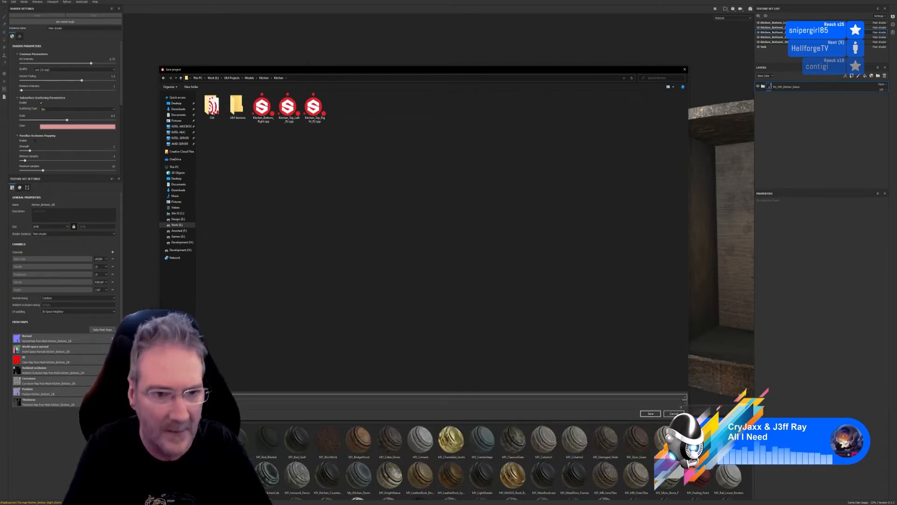
left_click(654, 413)
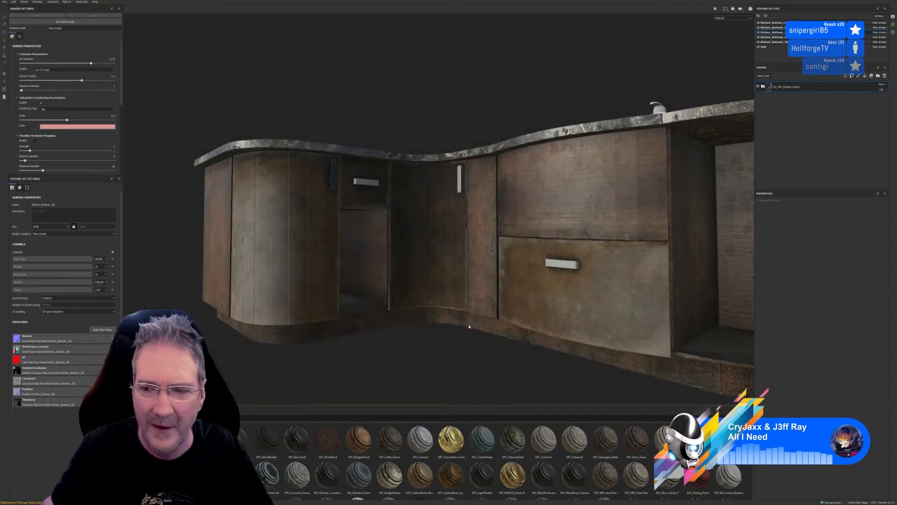
Temporarily hide individual texture sets to identify which one belongs to the curved plank door at the cabinet's end
scroll(493, 312, "down", 2)
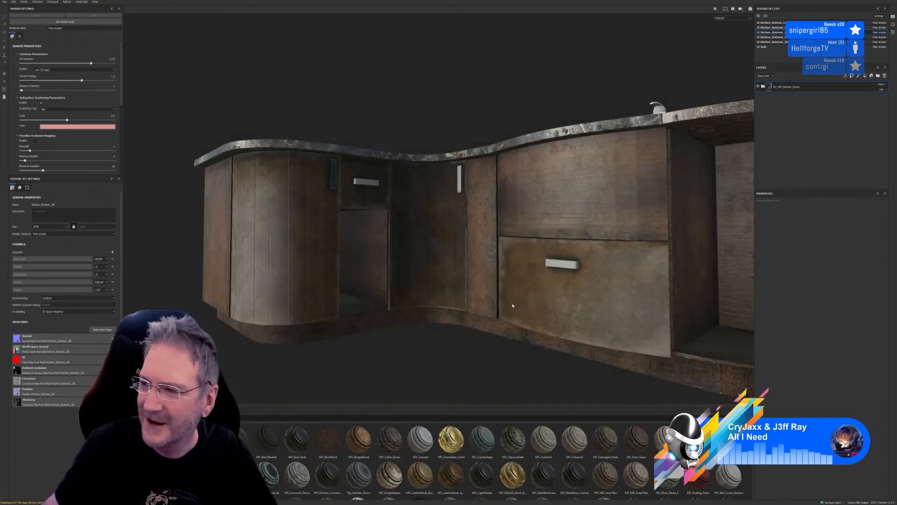
scroll(513, 306, "down", 3)
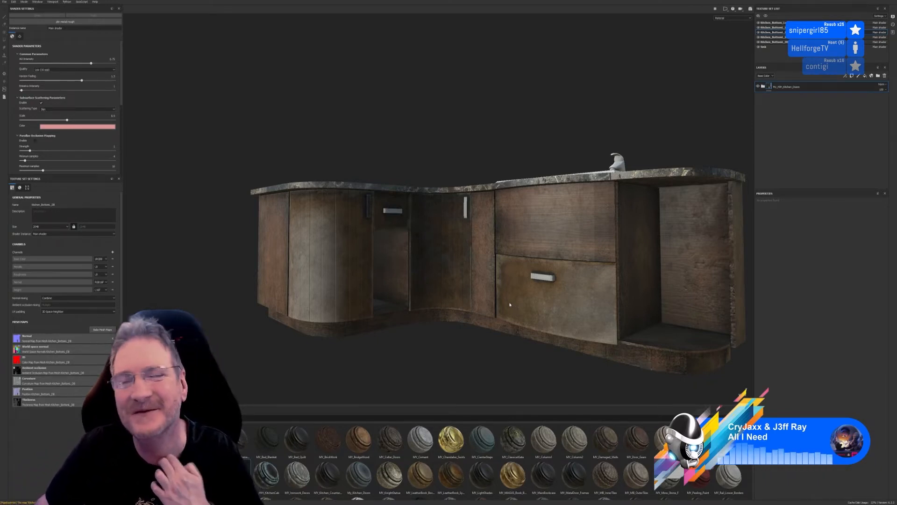
scroll(482, 253, "down", 3)
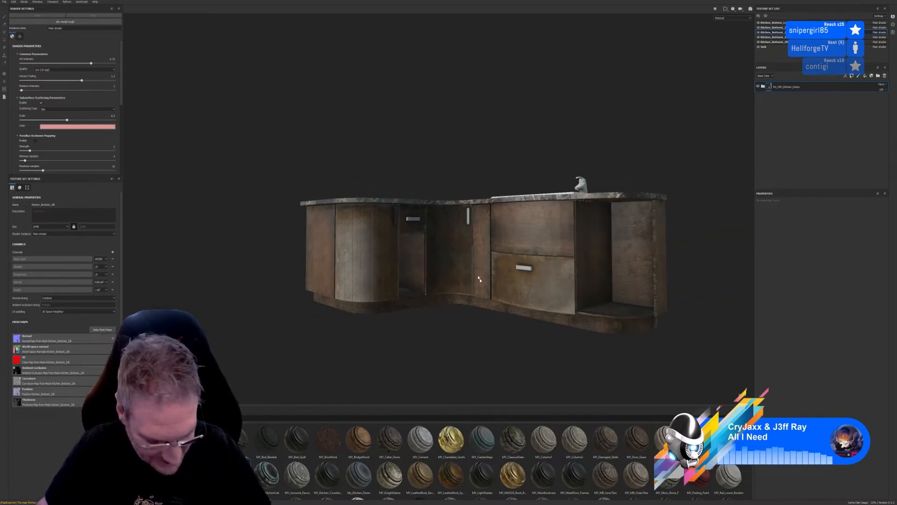
left_click_drag(473, 302, 554, 322, "alt")
scroll(369, 274, "up", 6)
left_click_drag(366, 270, 392, 272, "alt")
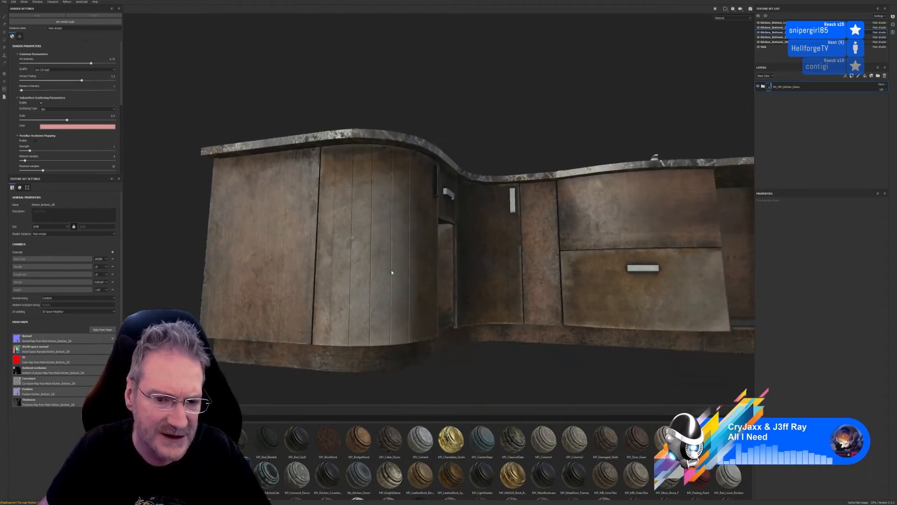
left_click(758, 42)
left_click(758, 42)
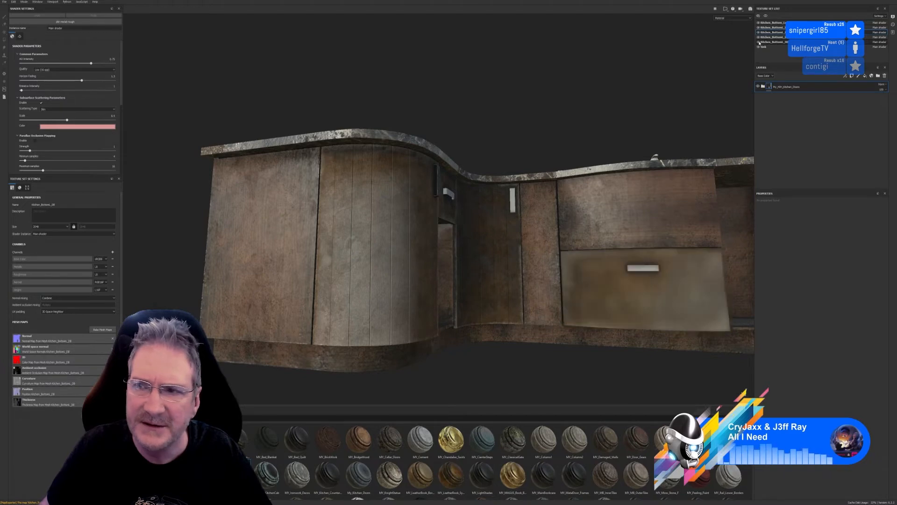
left_click(759, 37)
left_click(759, 37)
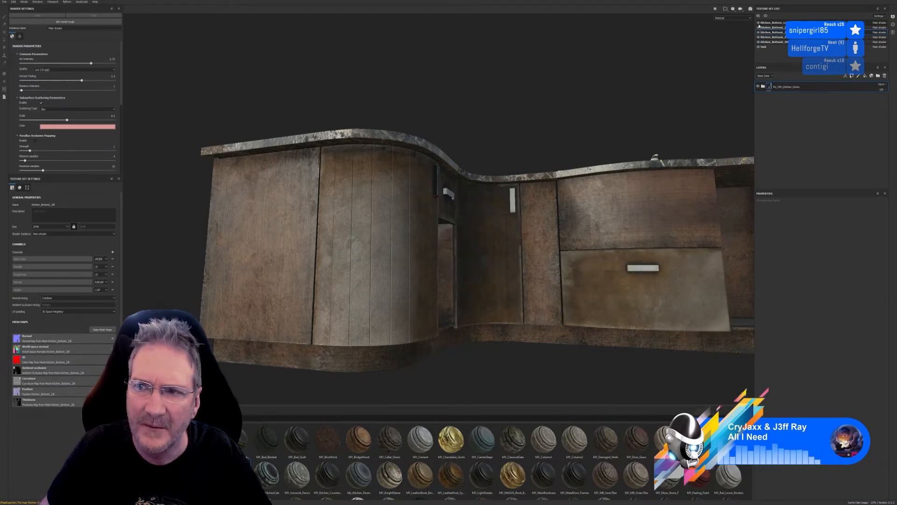
left_click(759, 23)
left_click(759, 23)
left_click(759, 28)
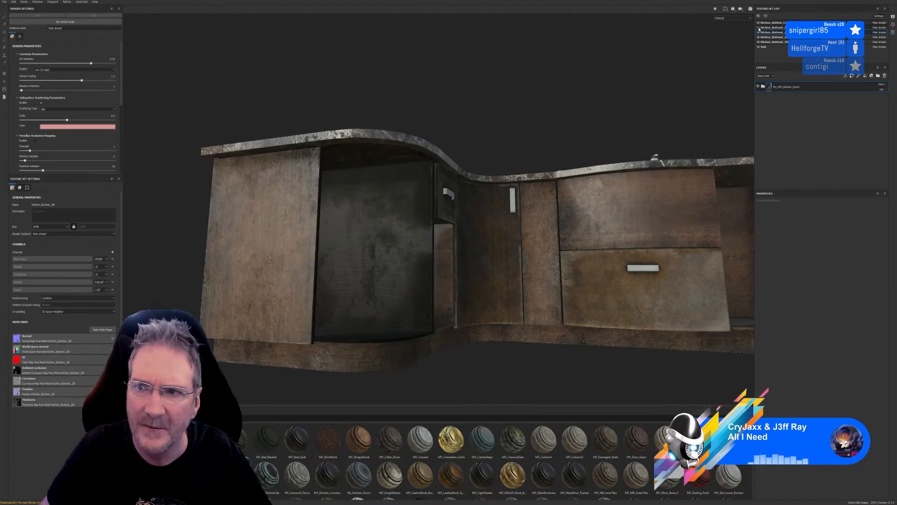
left_click(759, 28)
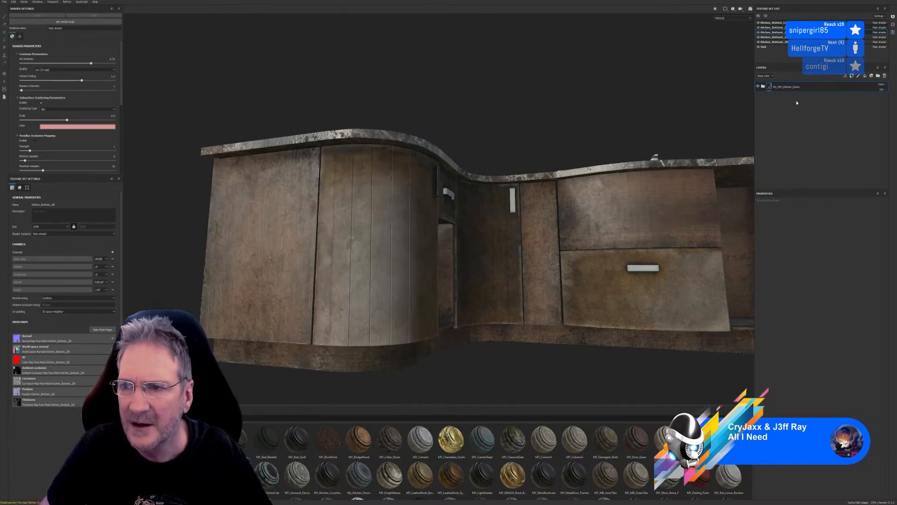
In the curved door's texture set, hide the first sublayer of the dirt group and collapse the topmost nested group
left_click(774, 37)
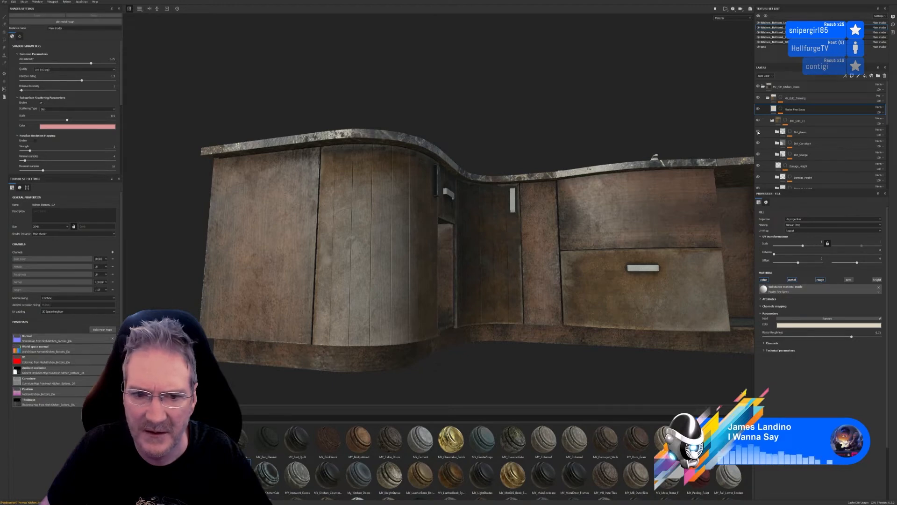
left_click(758, 133)
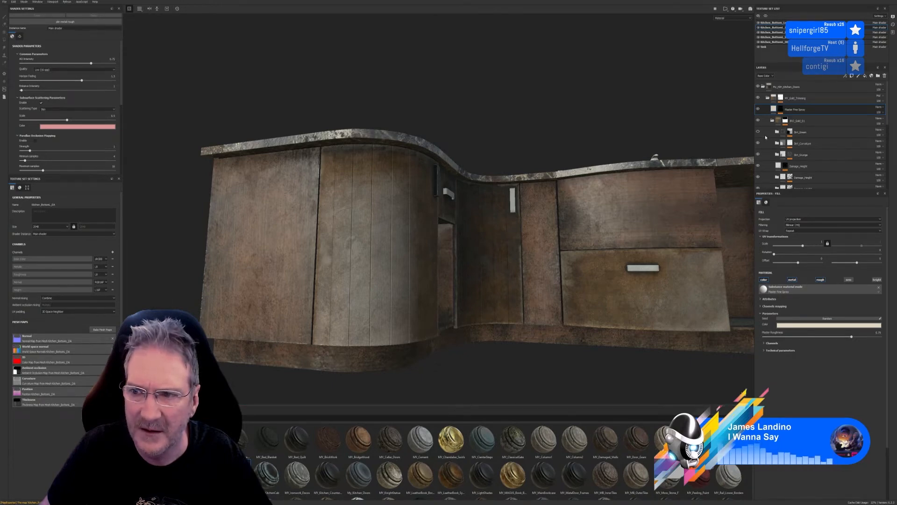
scroll(770, 139, "down", 1)
scroll(769, 139, "down", 2)
scroll(771, 140, "up", 3)
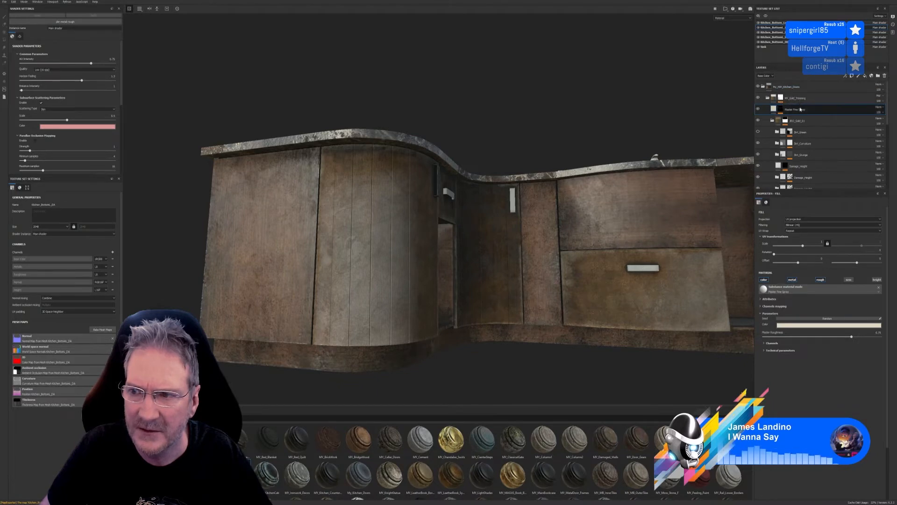
left_click(768, 98)
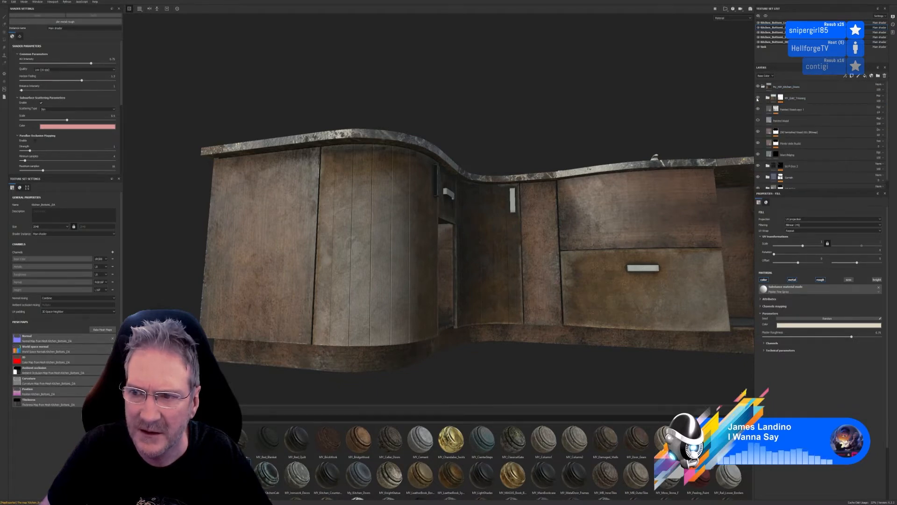
Compare the curved door with and without its topmost nested group and the Painted Wood copy 1 layer
left_click(758, 98)
left_click(758, 98)
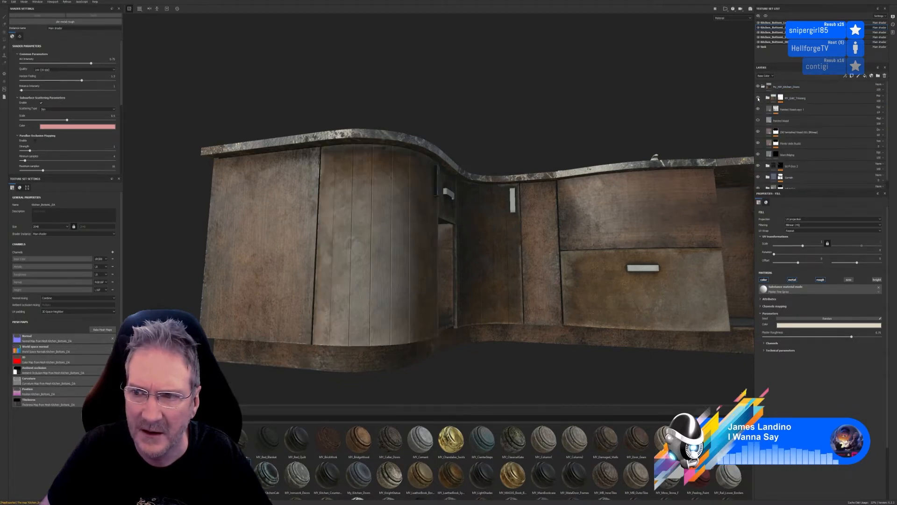
left_click(758, 98)
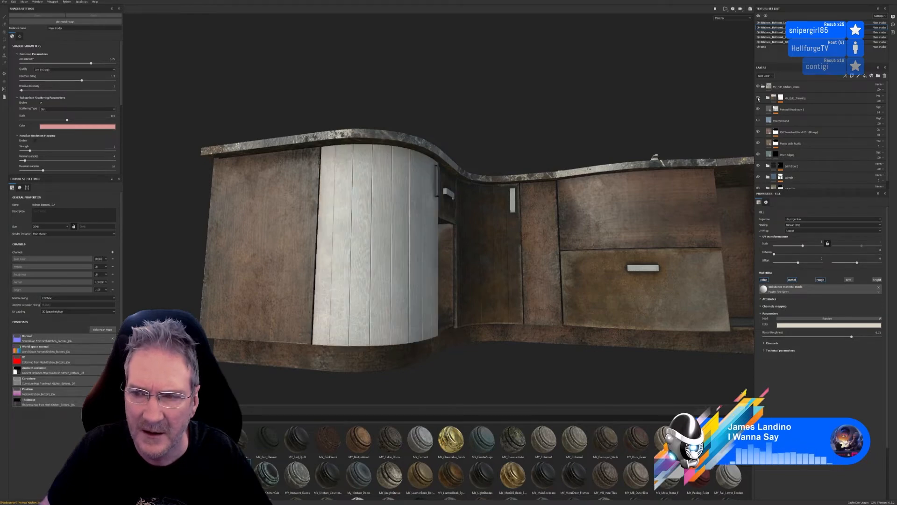
left_click(758, 98)
left_click(759, 109)
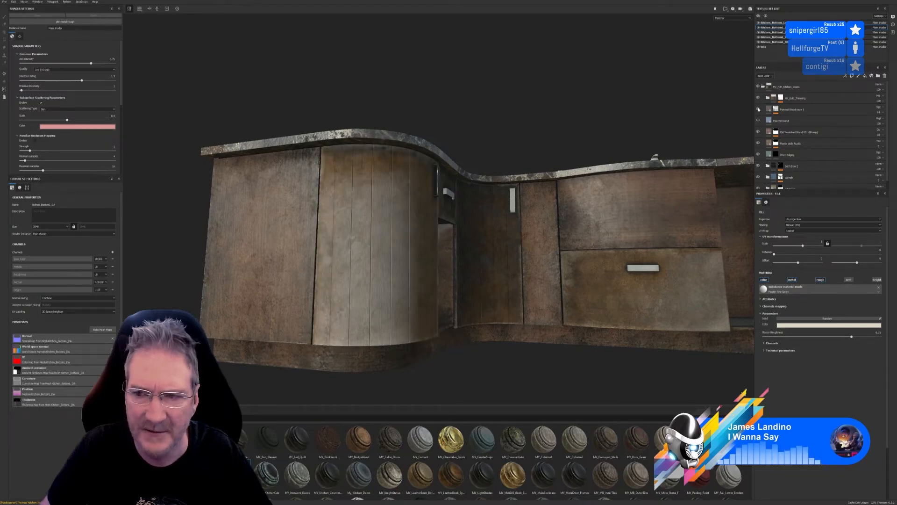
left_click(758, 109)
Show the curved door's hidden blue Painted Wood layer and recolour it through dark brown to a neutral grey
left_click(759, 121)
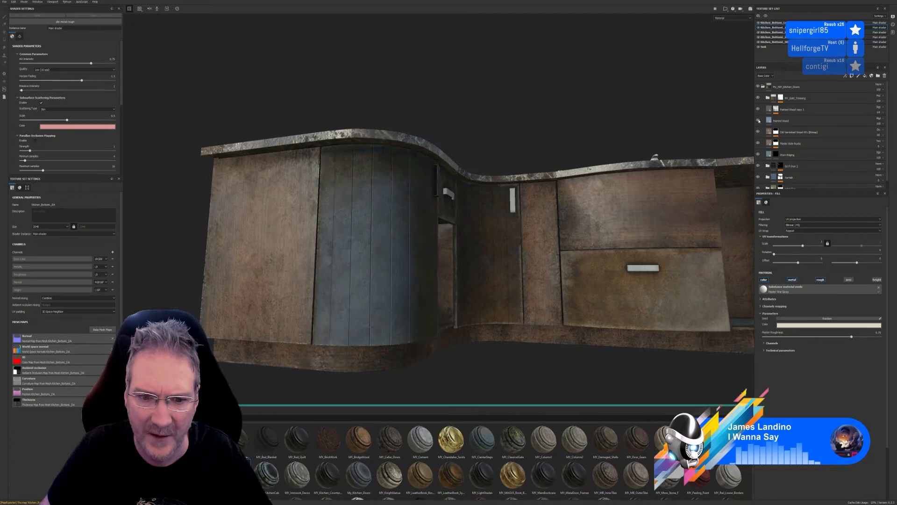
left_click(794, 120)
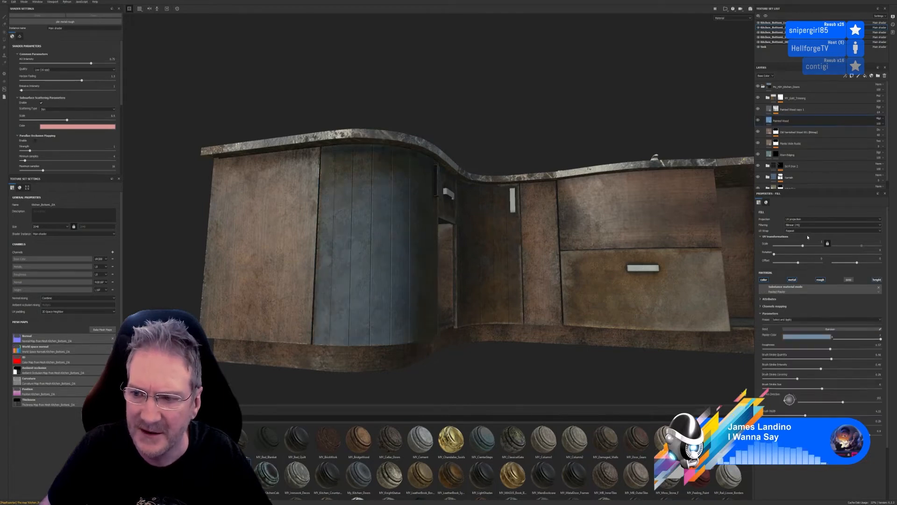
left_click(817, 336)
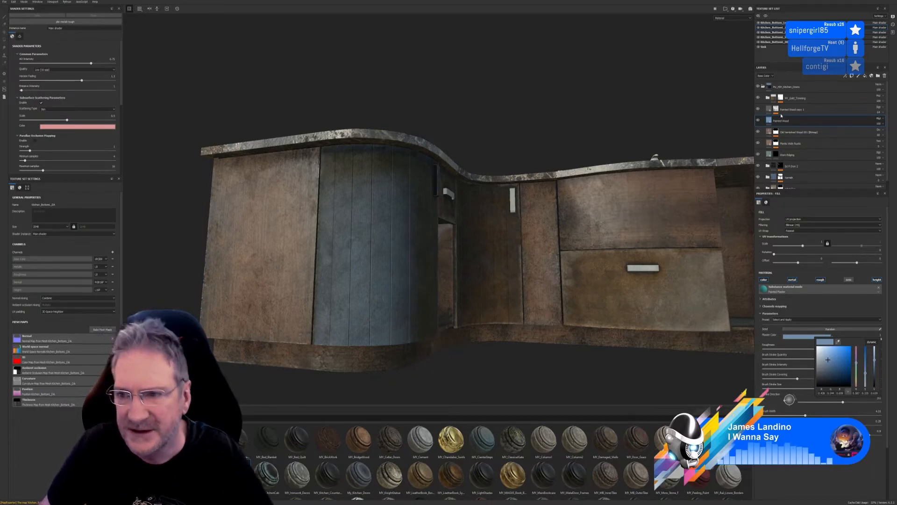
left_click(857, 384)
left_click(833, 378)
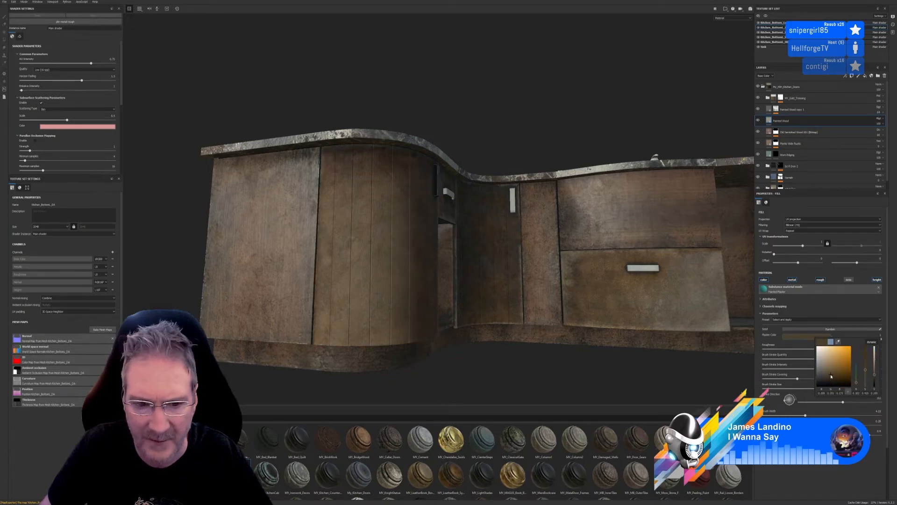
left_click(832, 372)
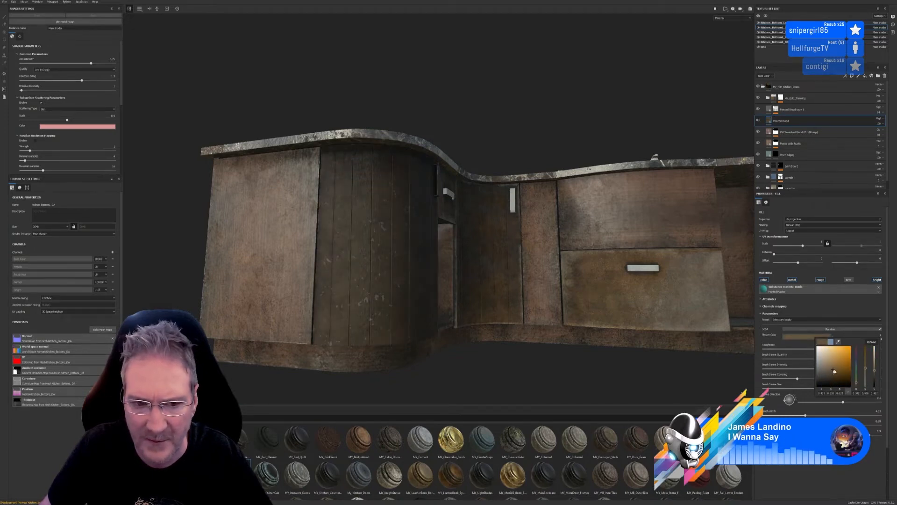
left_click(833, 375)
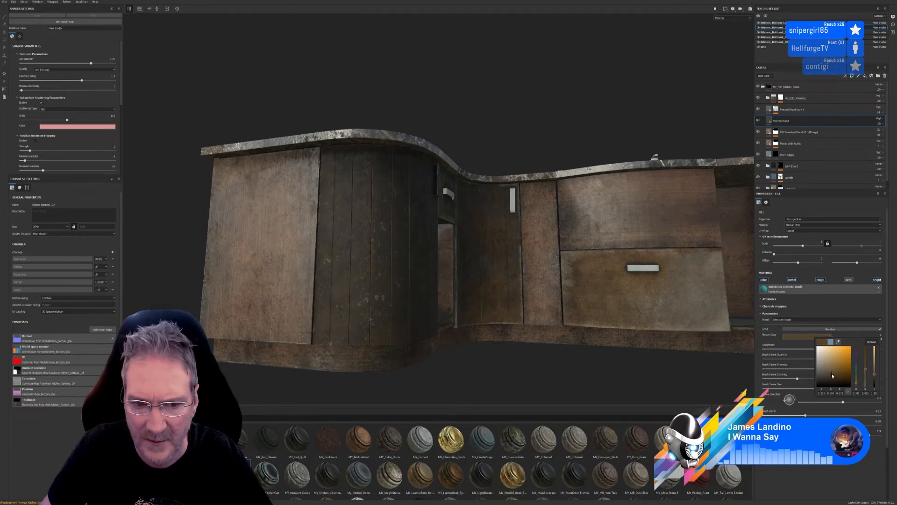
left_click(836, 371)
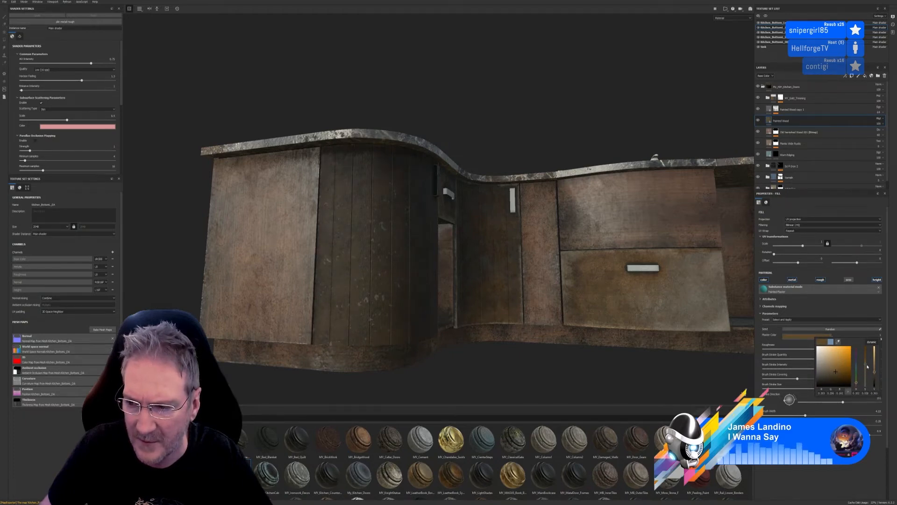
left_click_drag(864, 374, 863, 386)
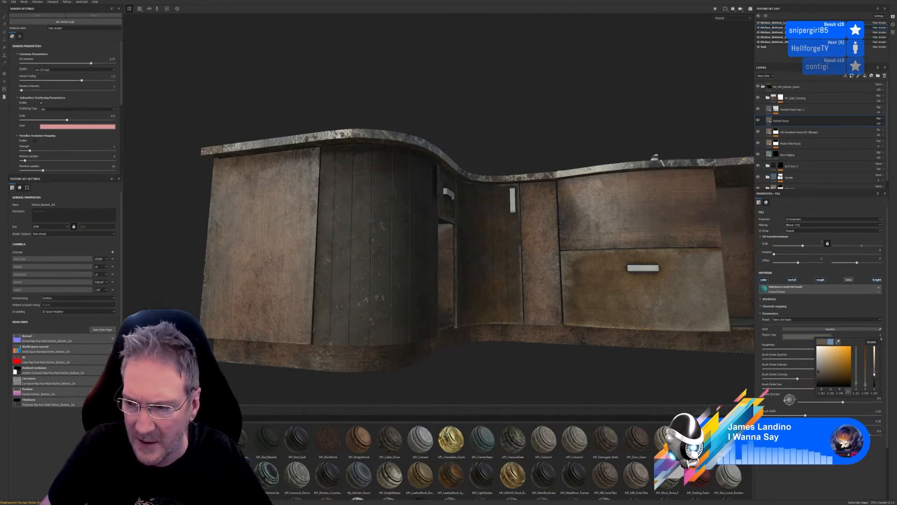
left_click_drag(874, 374, 873, 365)
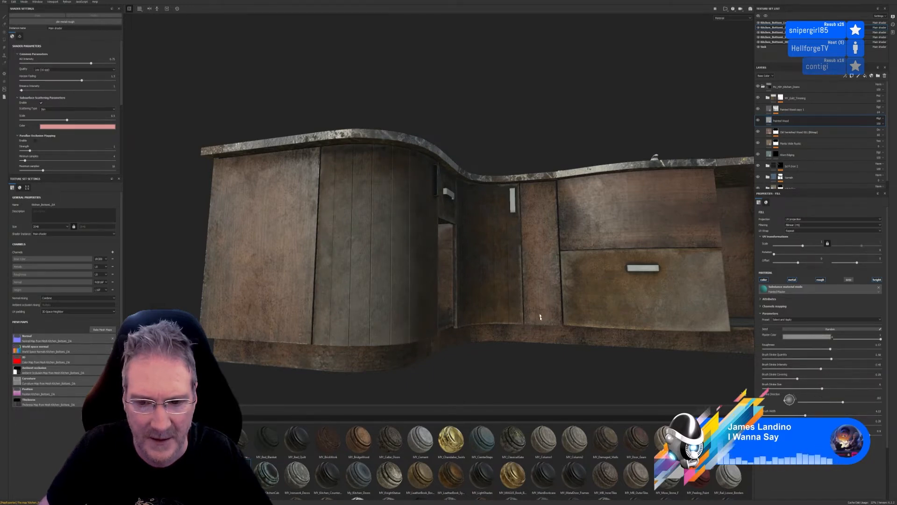
Shift the Painted Wood layer's colour to a slightly lighter, warm brownish grey and check it on the whole cabinet
right_click_drag(539, 315, 518, 311, "alt")
left_click_drag(518, 311, 481, 322, "alt")
left_click(810, 337)
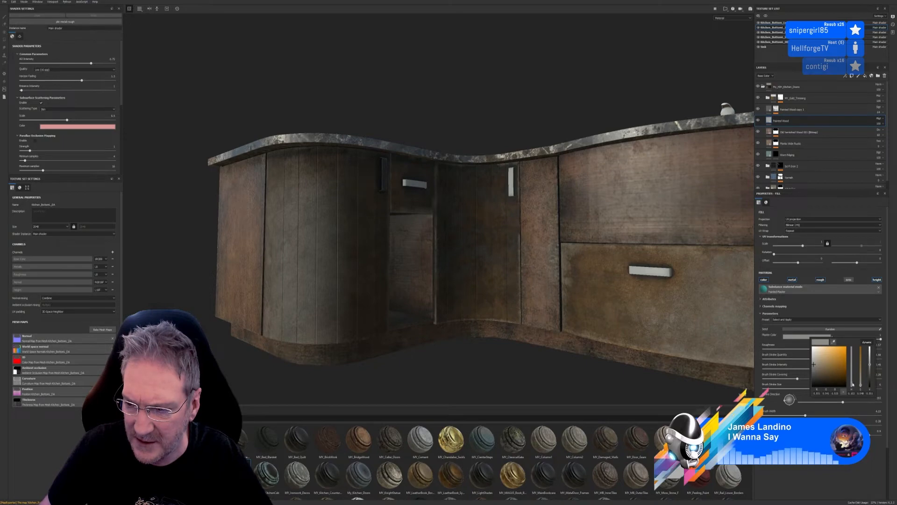
left_click_drag(853, 385, 819, 368)
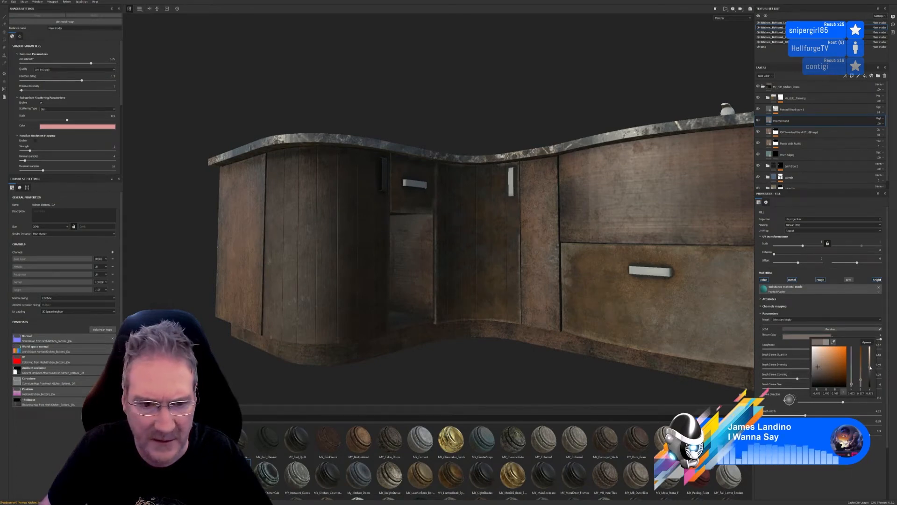
left_click_drag(870, 368, 870, 363)
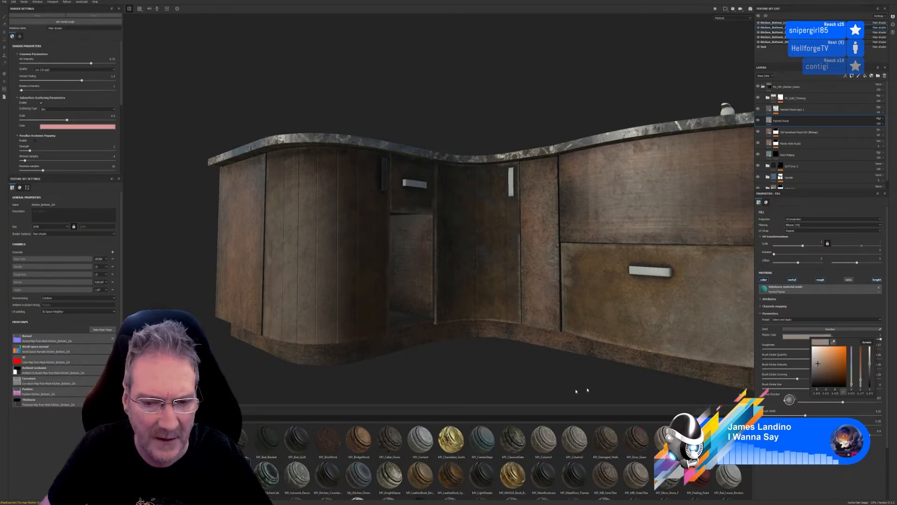
left_click_drag(409, 334, 559, 356, "alt")
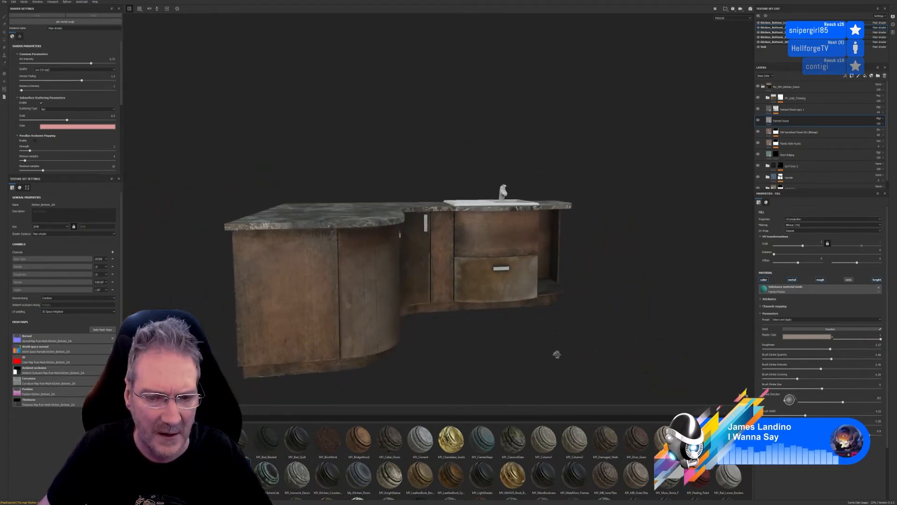
Examine the recoloured curved door beside the corner door and drawers from close range and several angles
left_click(817, 340)
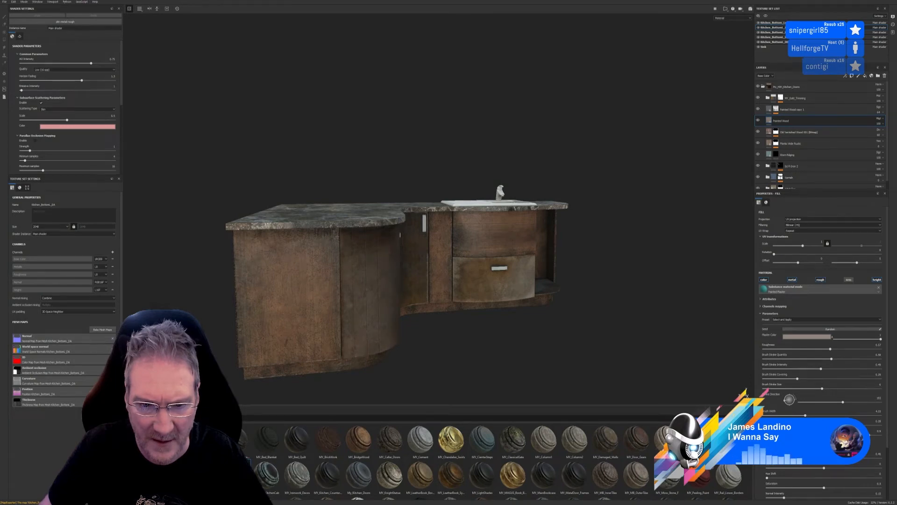
left_click_drag(591, 385, 374, 332, "alt")
scroll(441, 313, "up", 5)
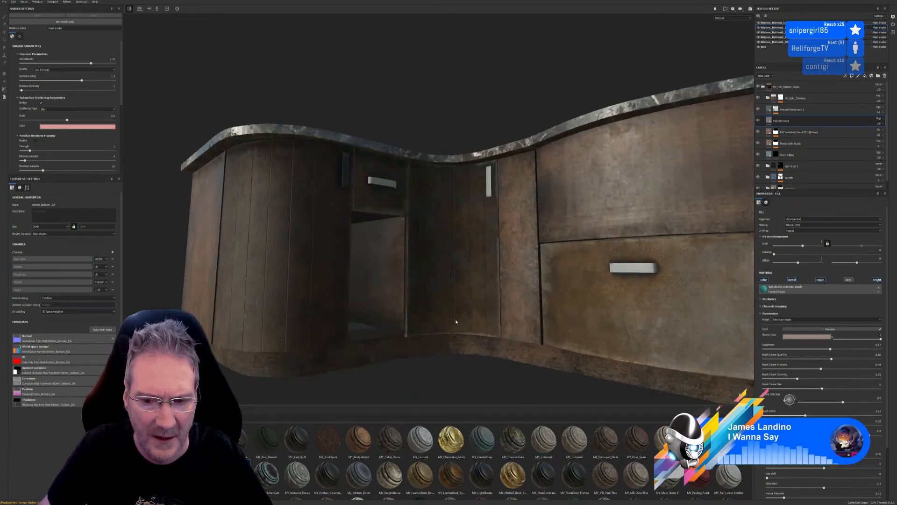
mouse_move(456, 321)
left_mouse_down("alt")
mouse_move(467, 316)
mouse_move(436, 341)
mouse_move(452, 337)
left_mouse_up("alt")
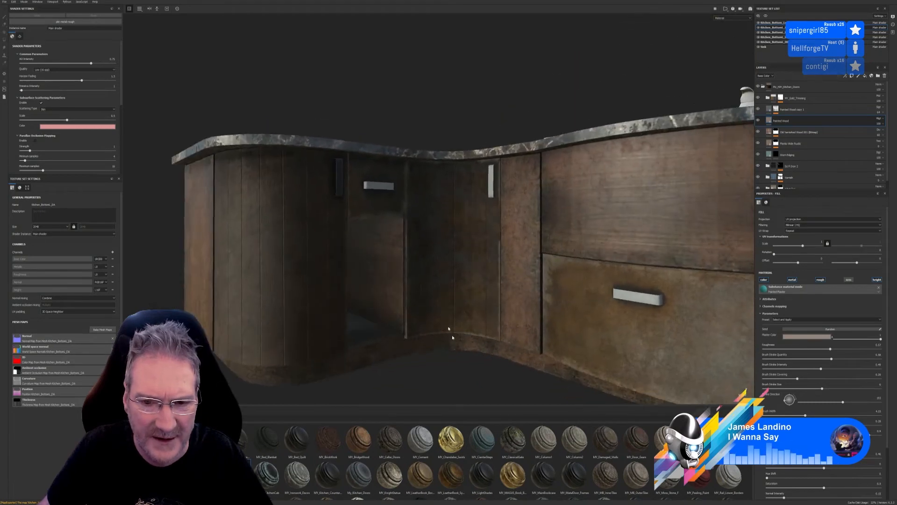
scroll(463, 255, "up", 3)
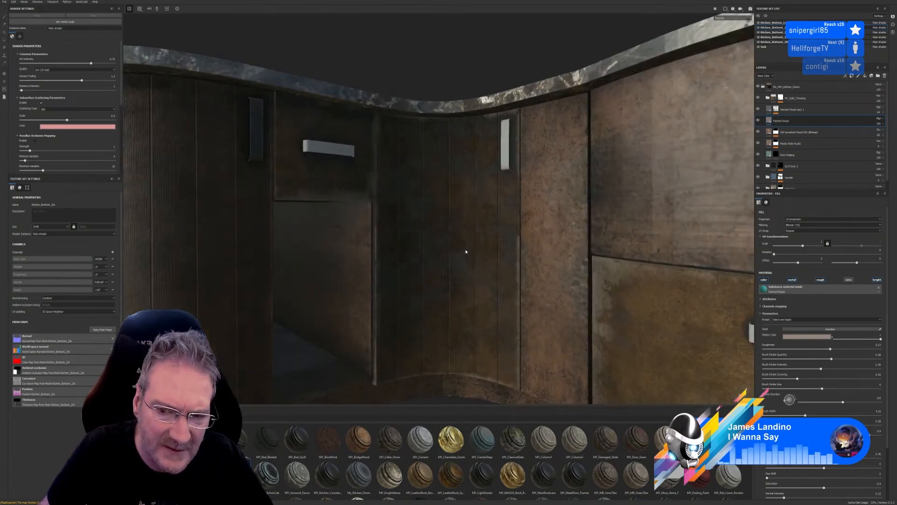
scroll(454, 259, "up", 3)
scroll(453, 230, "down", 5)
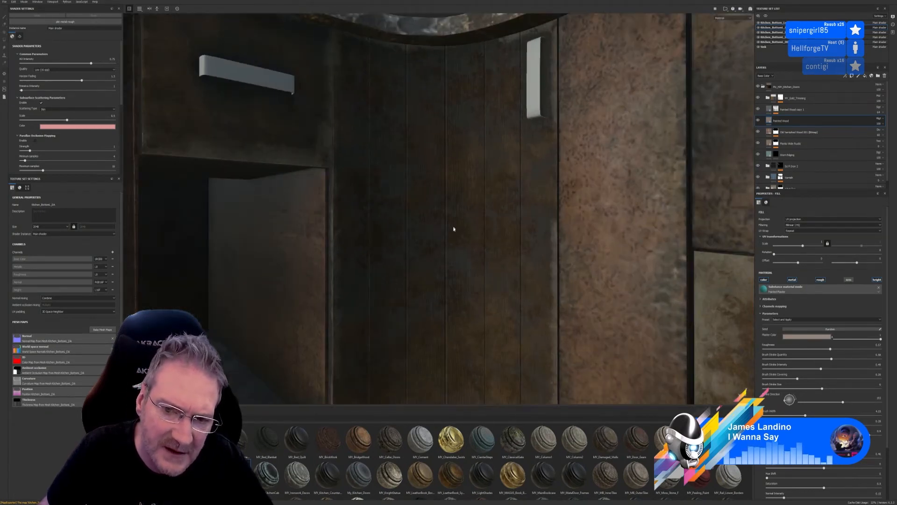
Identify the corner door's texture set by toggling its visibility, and compare the door with and without its nested dirt group
left_click(763, 87)
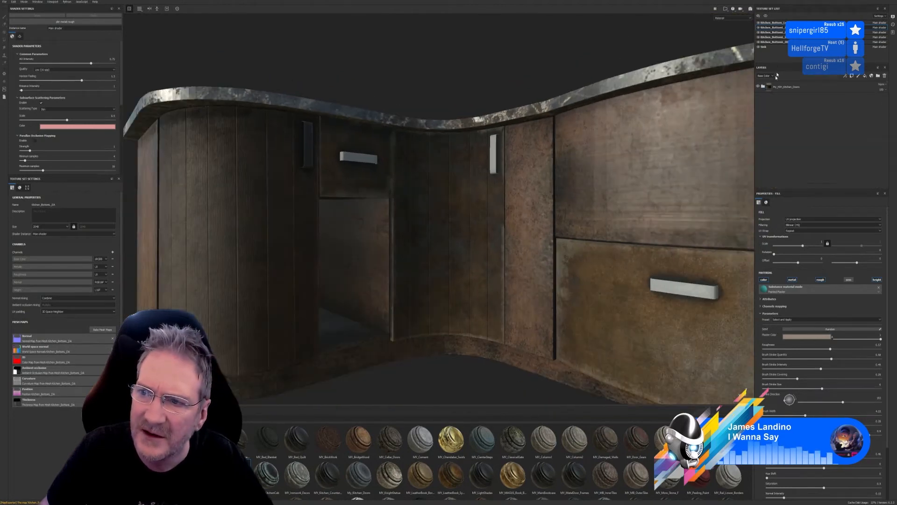
left_click(759, 37)
left_click(758, 38)
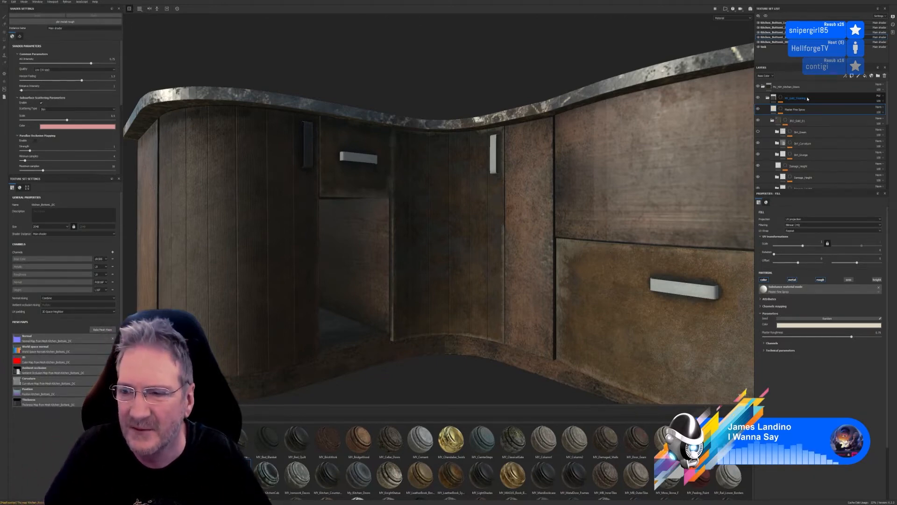
left_click(758, 121)
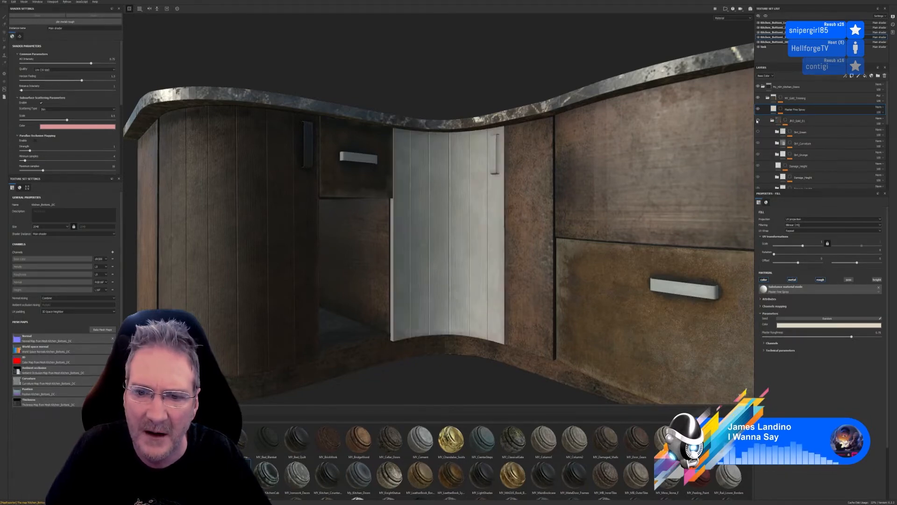
left_click(758, 121)
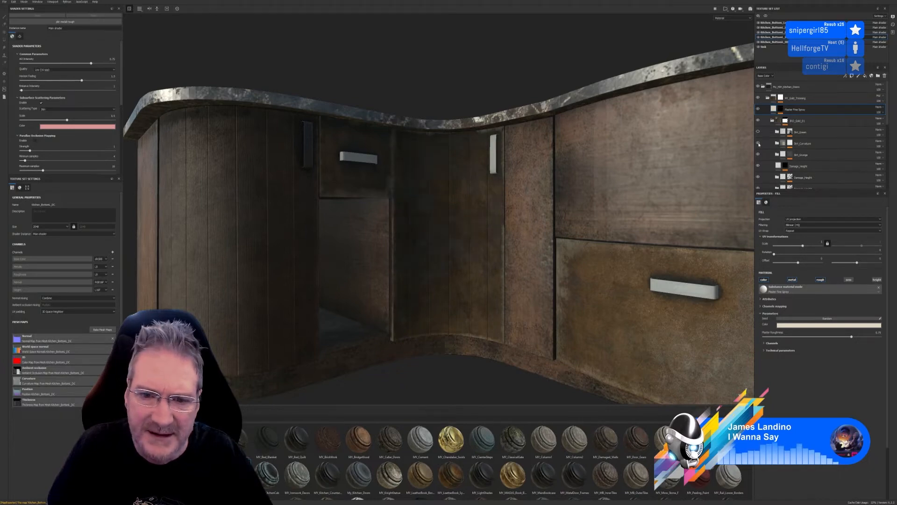
Lower the UV scale and the opacity of the grunge bitmap in the mask of the corner door's curvature dirt group
left_click(789, 147)
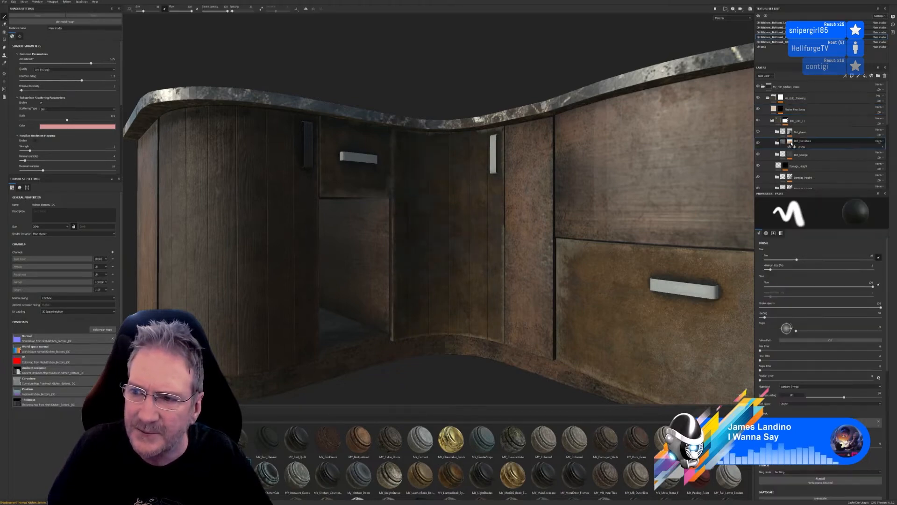
left_click(811, 159)
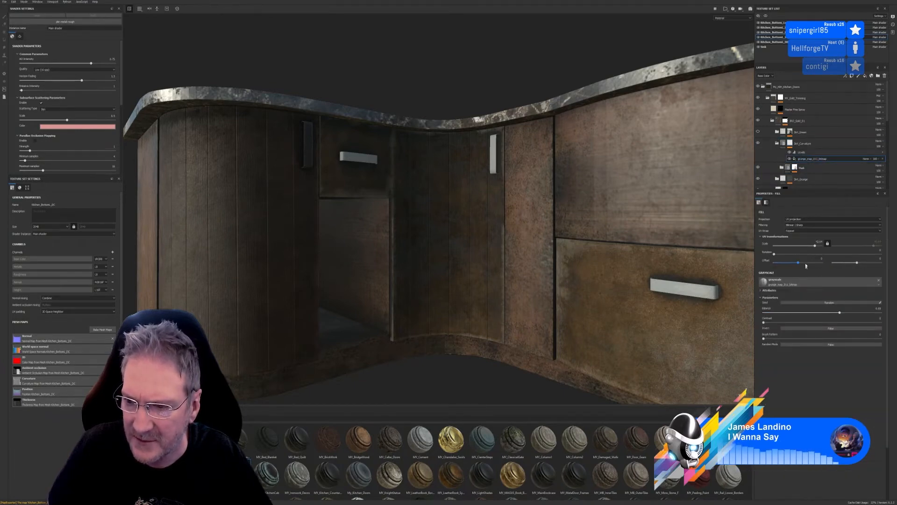
left_click_drag(815, 245, 797, 253)
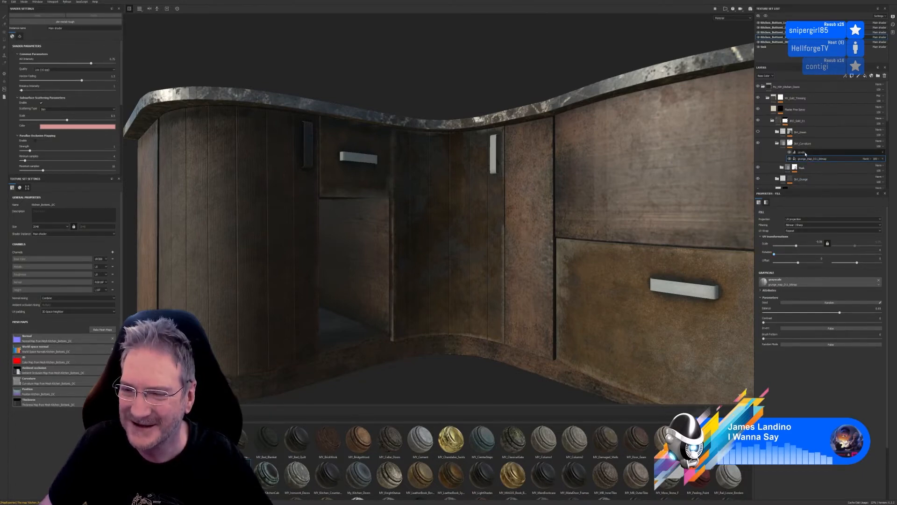
left_click(790, 159)
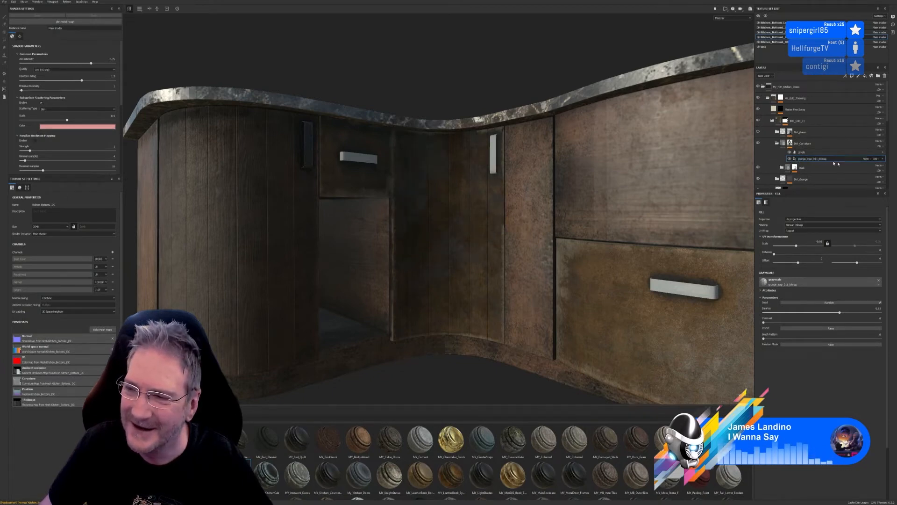
left_click(879, 159)
left_click_drag(893, 169, 888, 168)
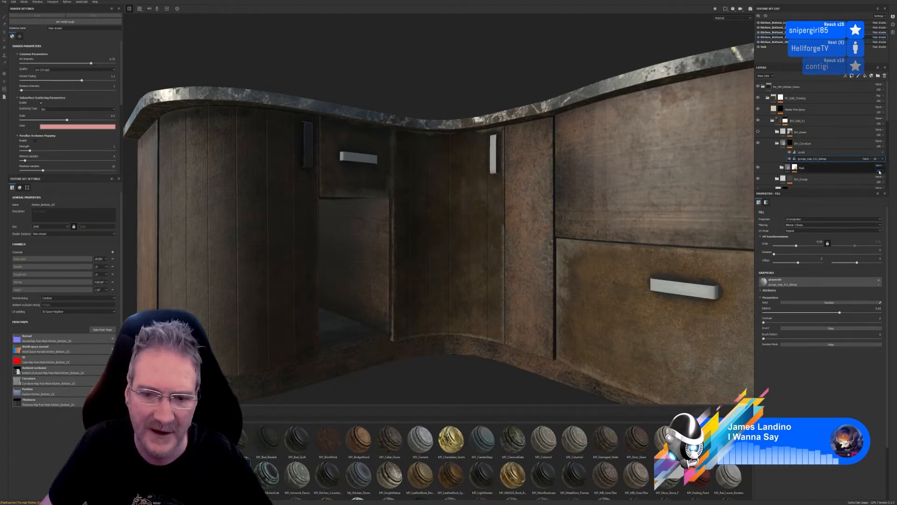
Examine the corner door's adjusted dirt up close and compare it with the rest of the cabinet
scroll(462, 305, "up", 5)
left_click_drag(462, 305, 427, 256, "alt")
scroll(431, 265, "up", 5)
scroll(449, 255, "down", 8)
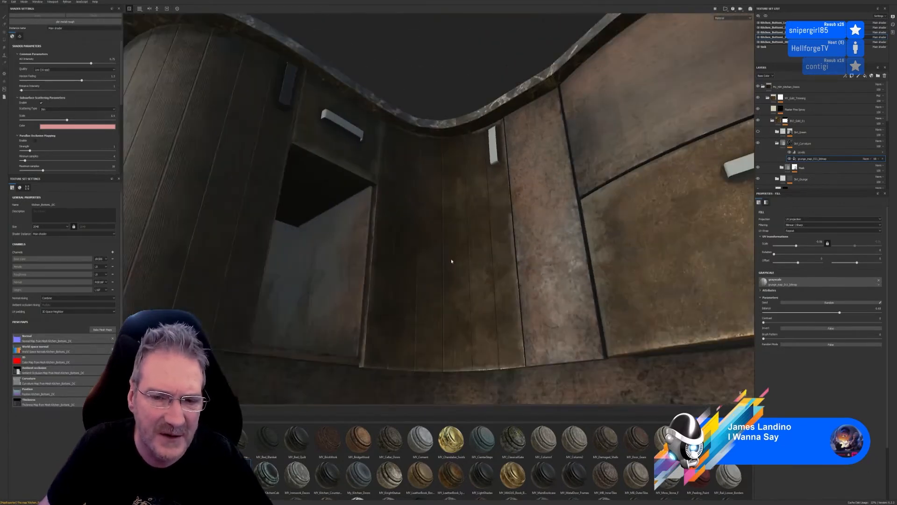
left_click_drag(453, 262, 464, 308, "alt")
scroll(460, 309, "down", 3)
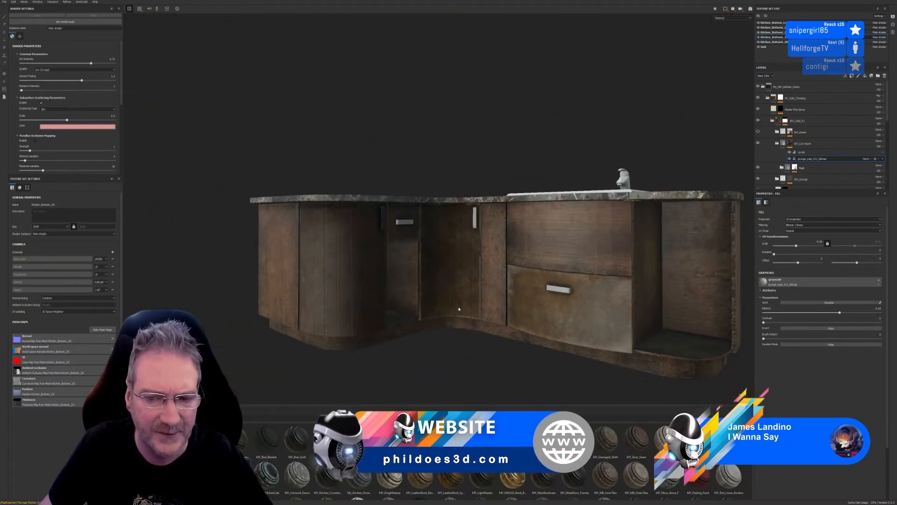
left_click_drag(475, 341, 455, 357, "alt")
scroll(401, 236, "up", 5)
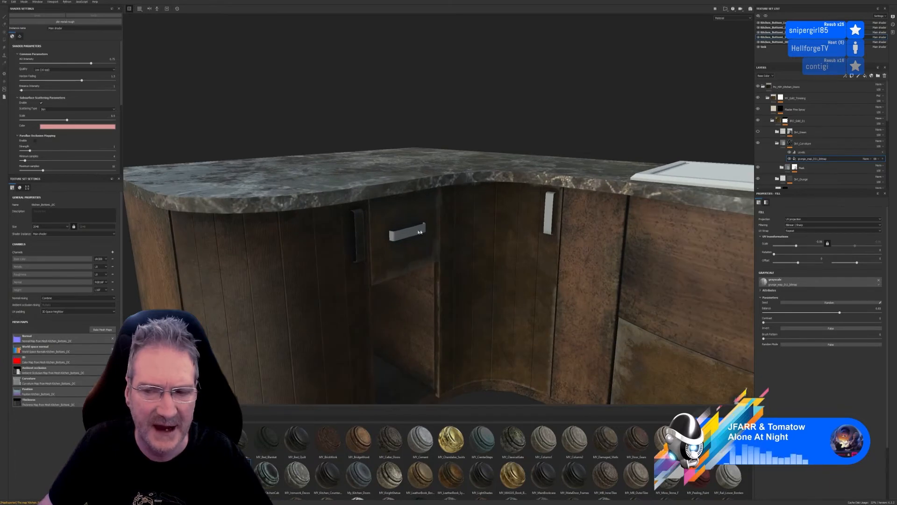
Collapse the corner door's material group, toggle the first texture set's visibility, and examine the small drawer and the handles beside it
left_click(764, 87)
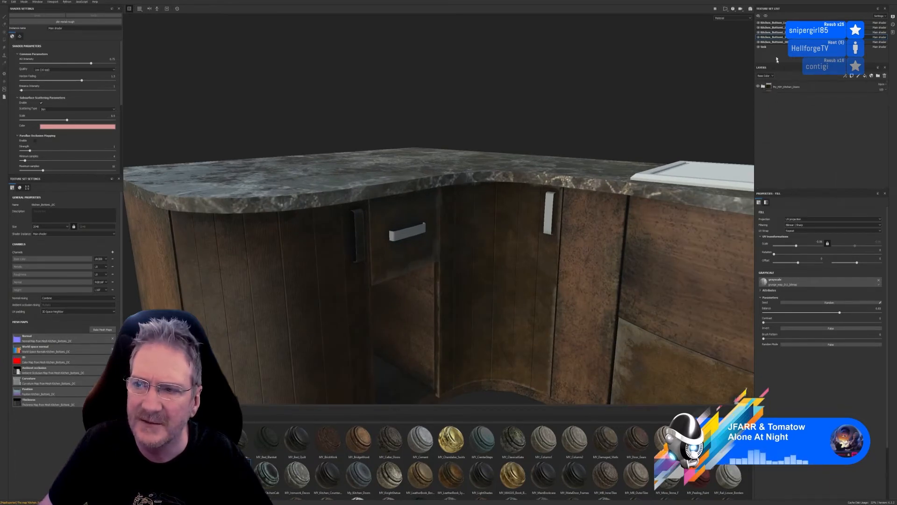
left_click(759, 23)
left_click(758, 23)
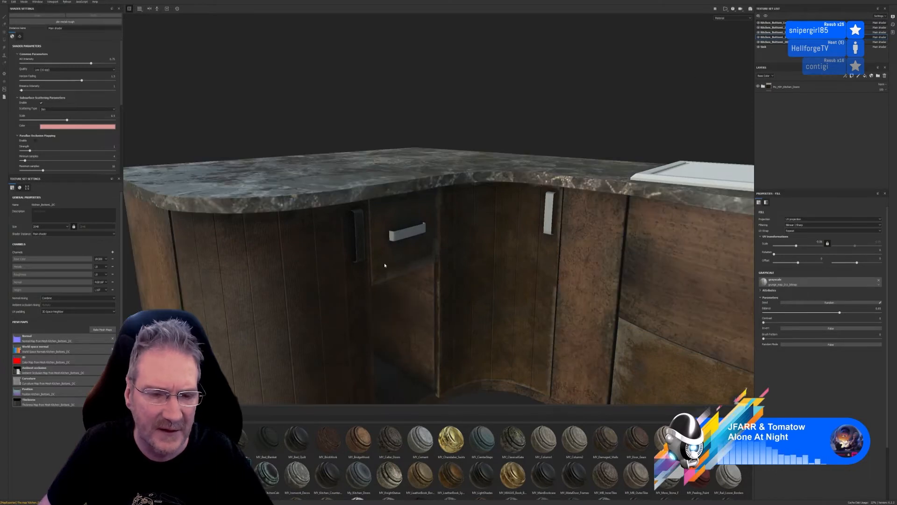
left_click_drag(384, 265, 321, 224, "alt")
right_click_drag(333, 229, 359, 231, "alt")
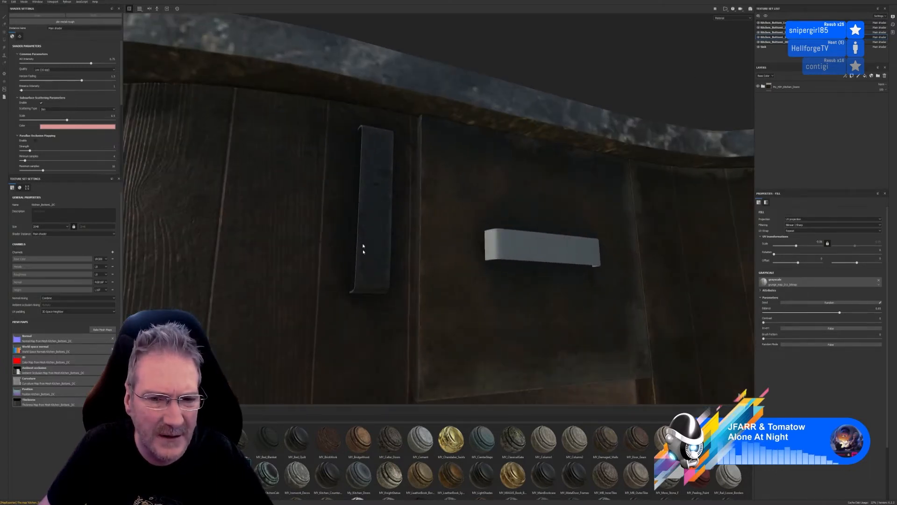
left_click_drag(363, 248, 501, 268, "alt")
scroll(360, 307, "down", 5)
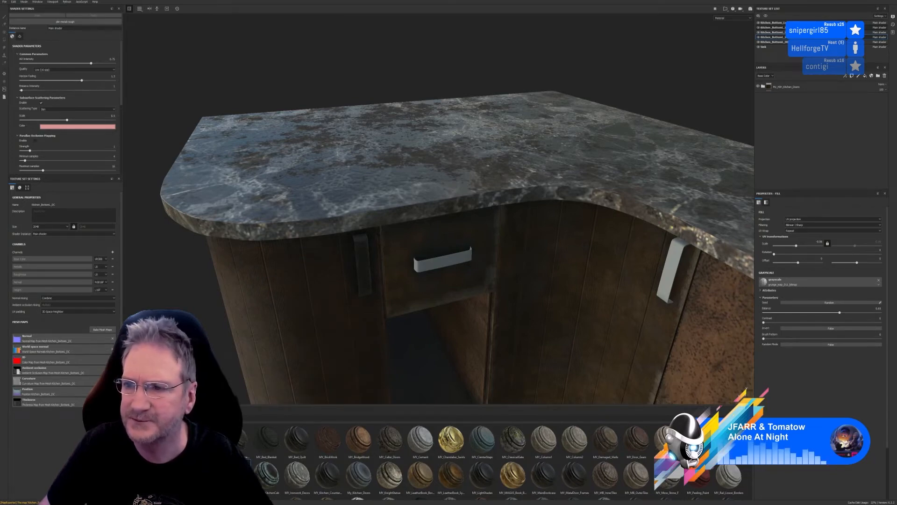
Review the curved door's layer stack with its topmost nested group collapsed, and identify the small drawer's texture set by toggling its visibility
left_click(794, 28)
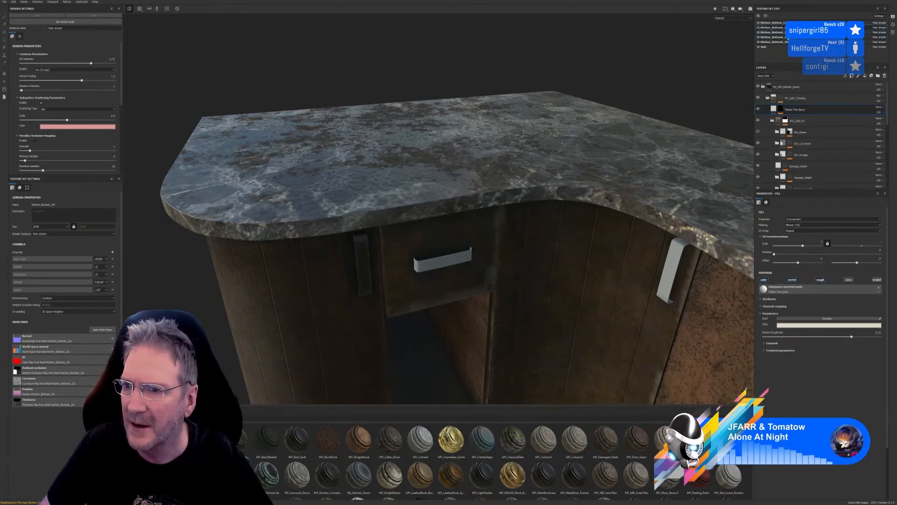
left_click(763, 86)
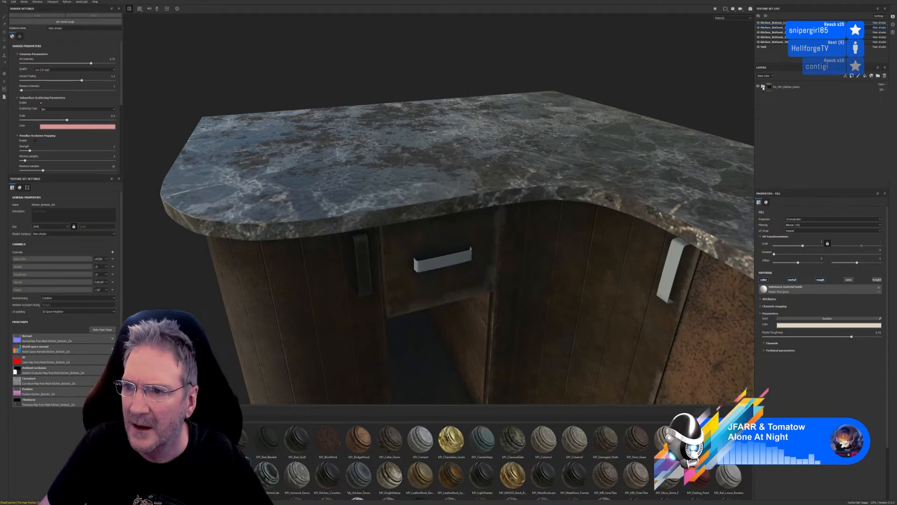
left_click(764, 86)
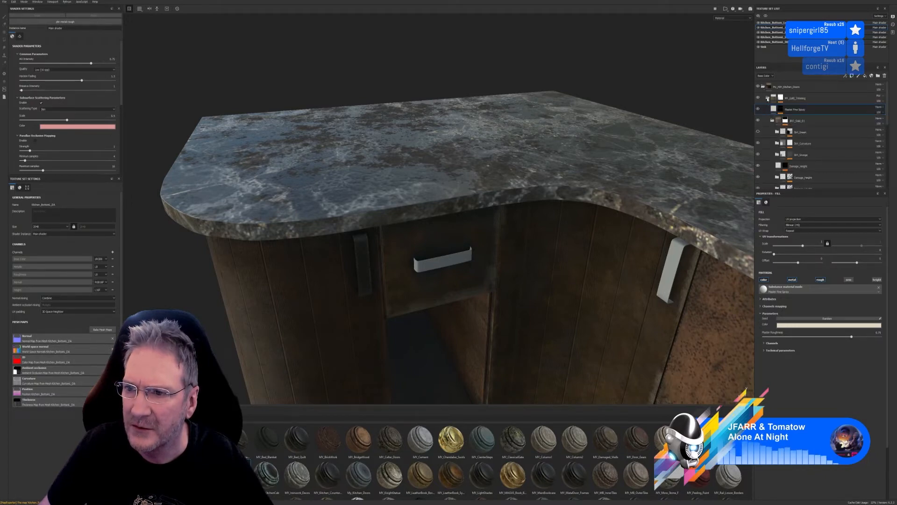
left_click(767, 99)
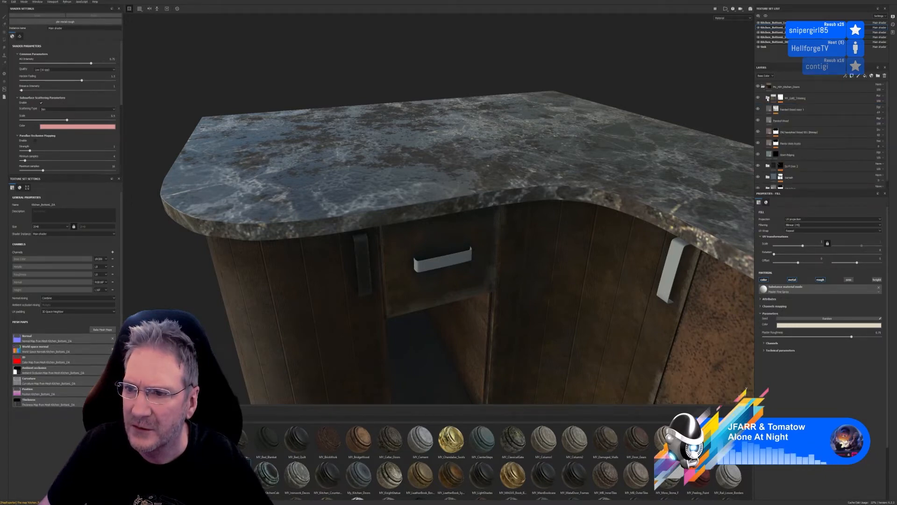
left_click(803, 168)
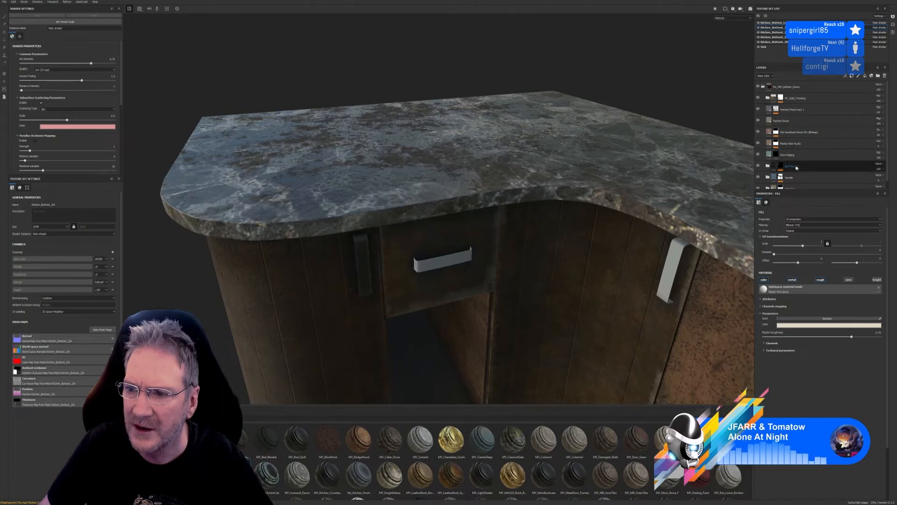
left_click(758, 32)
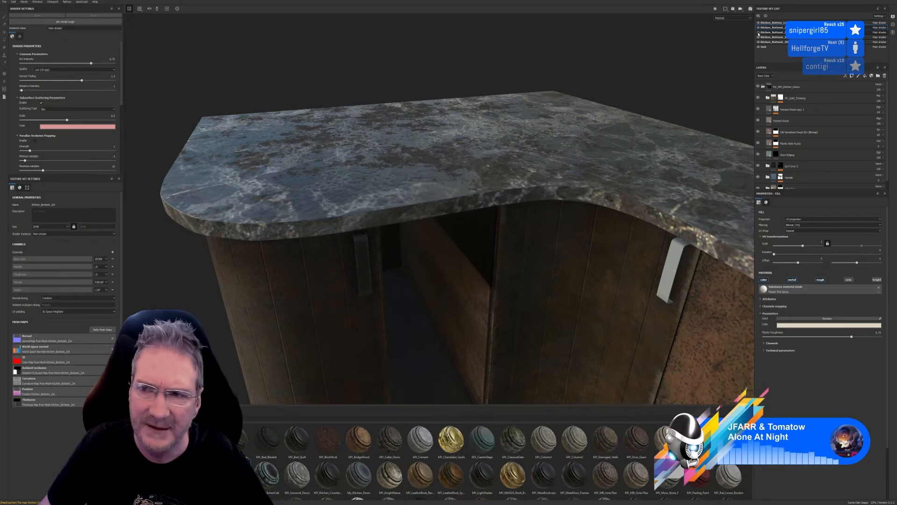
left_click(759, 33)
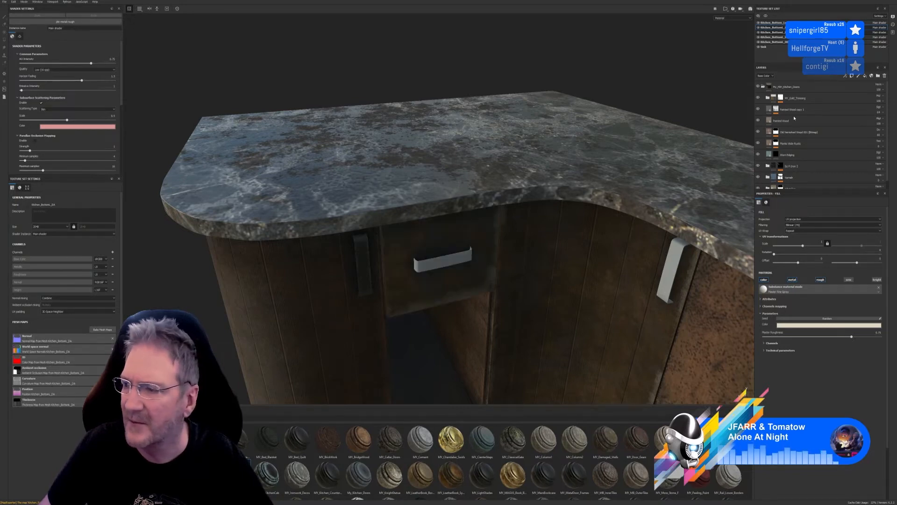
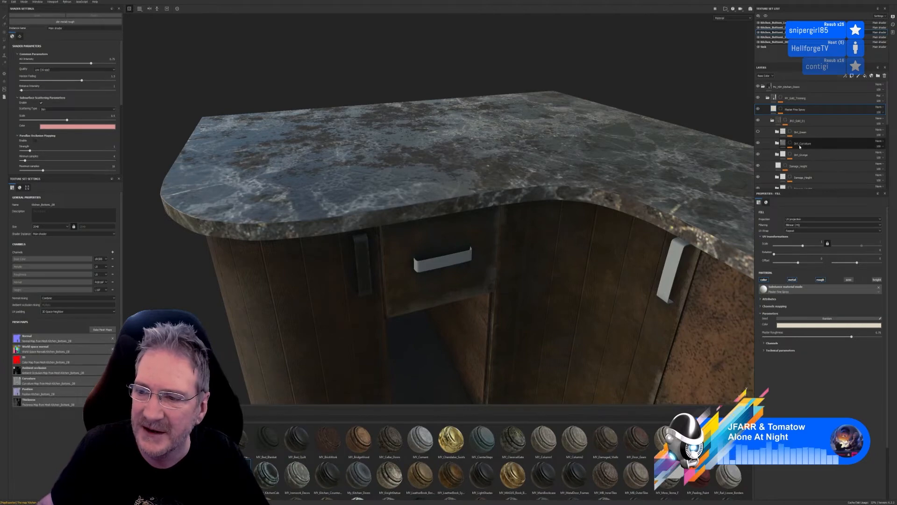
Look through the small drawer's layer stack from the paint and dirt groups down to the wood layers and material folders beneath
scroll(803, 145, "down", 1)
scroll(802, 145, "down", 1)
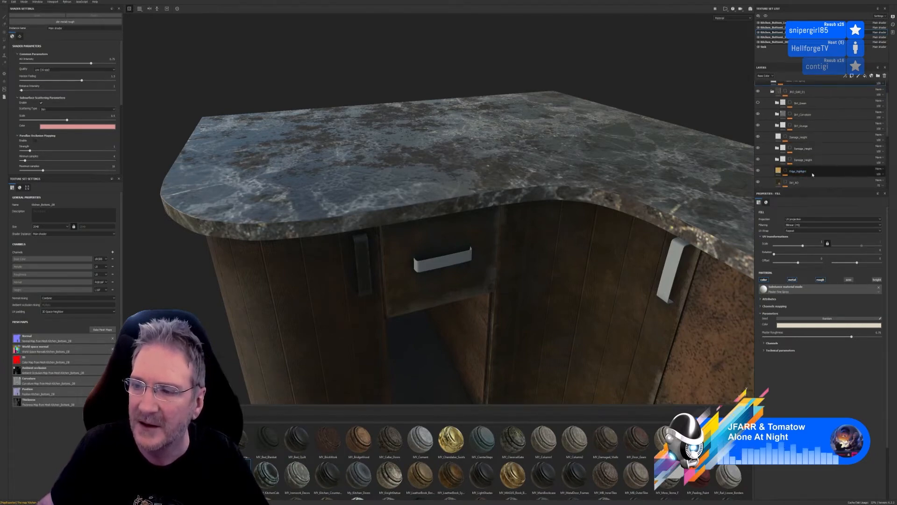
scroll(803, 135, "down", 4)
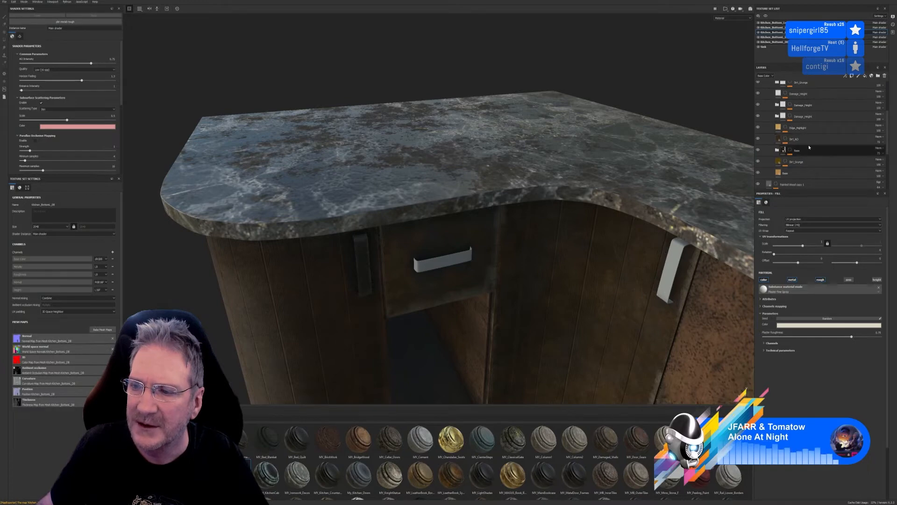
scroll(809, 150, "up", 4)
scroll(809, 148, "up", 3)
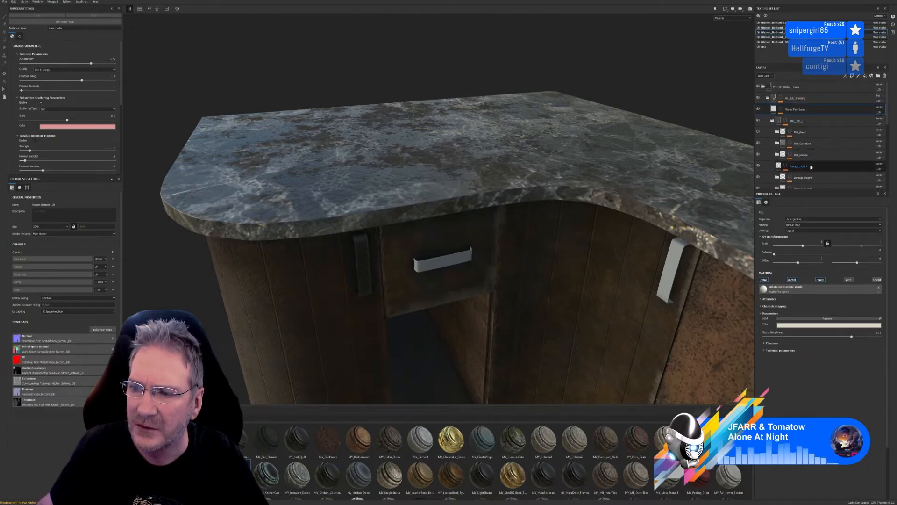
scroll(811, 166, "down", 3)
scroll(811, 169, "down", 4)
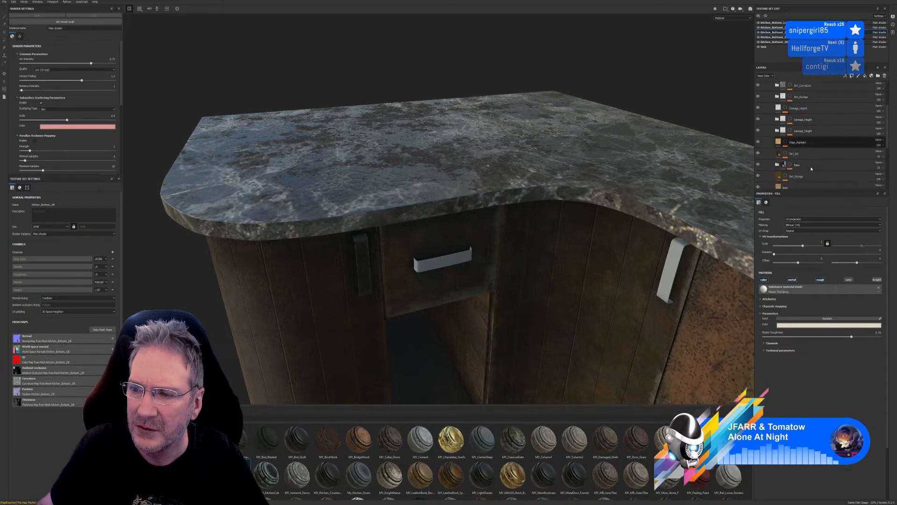
scroll(811, 169, "down", 3)
left_click(811, 167)
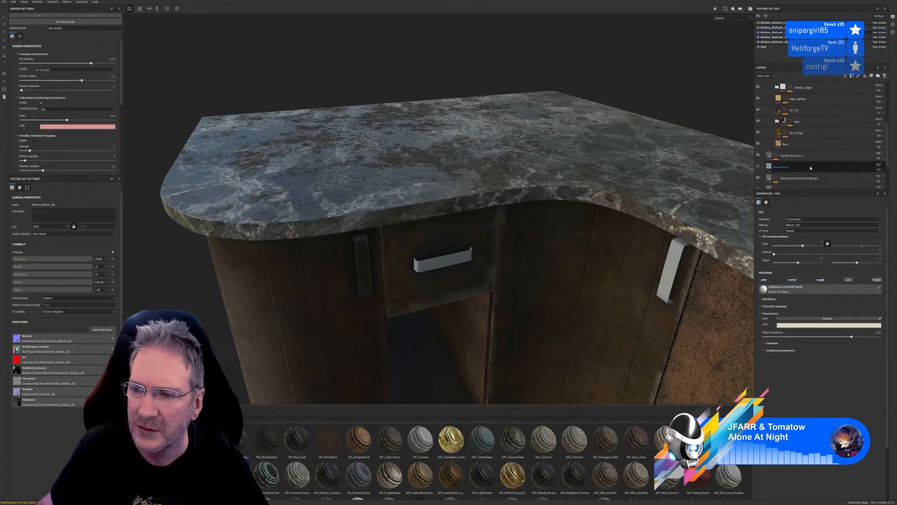
scroll(811, 168, "down", 4)
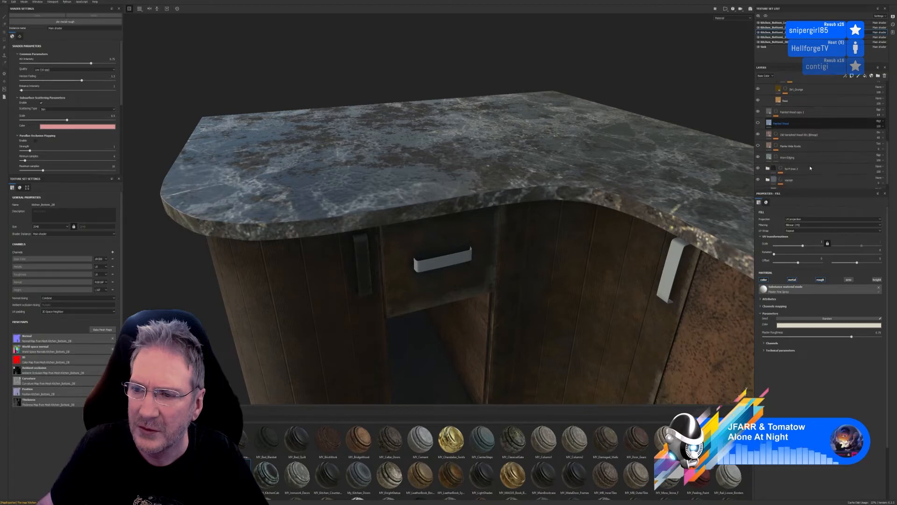
Replace the picked ID colour in the small drawer's metal folder mask with the pink of the small drawer's handle
left_click(783, 171)
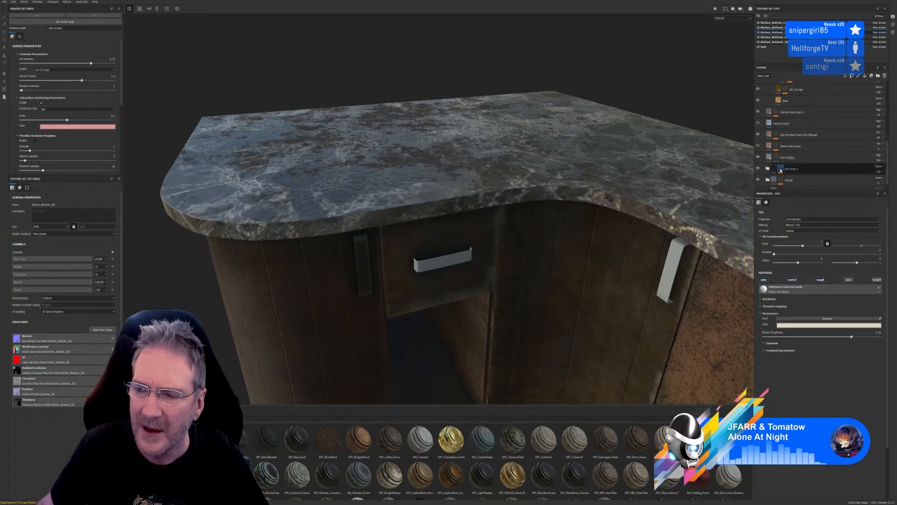
left_click(781, 170)
left_click(802, 178)
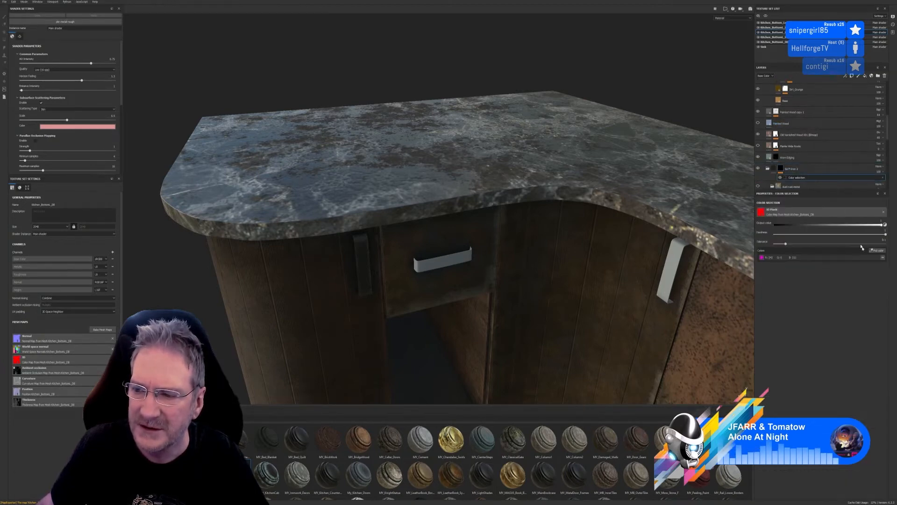
left_click(883, 257)
left_click(878, 251)
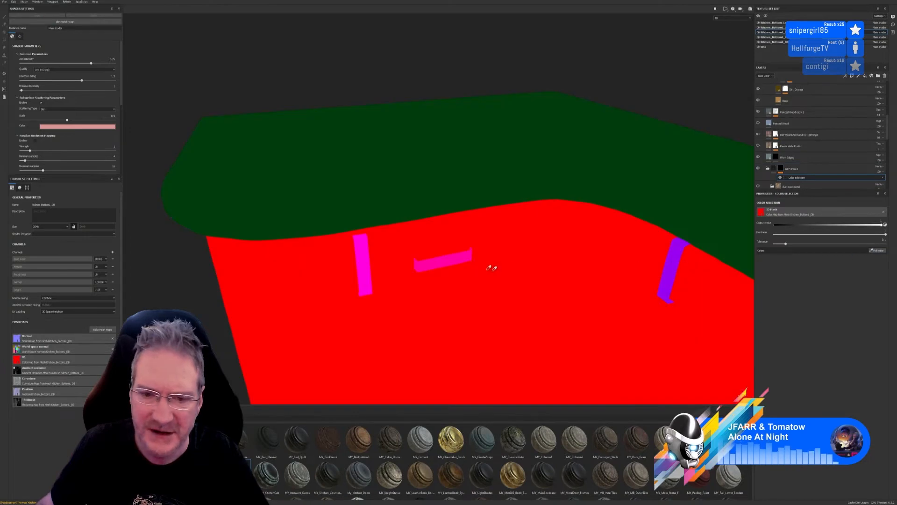
left_click(437, 257)
right_click_drag(531, 300, 545, 273, "alt")
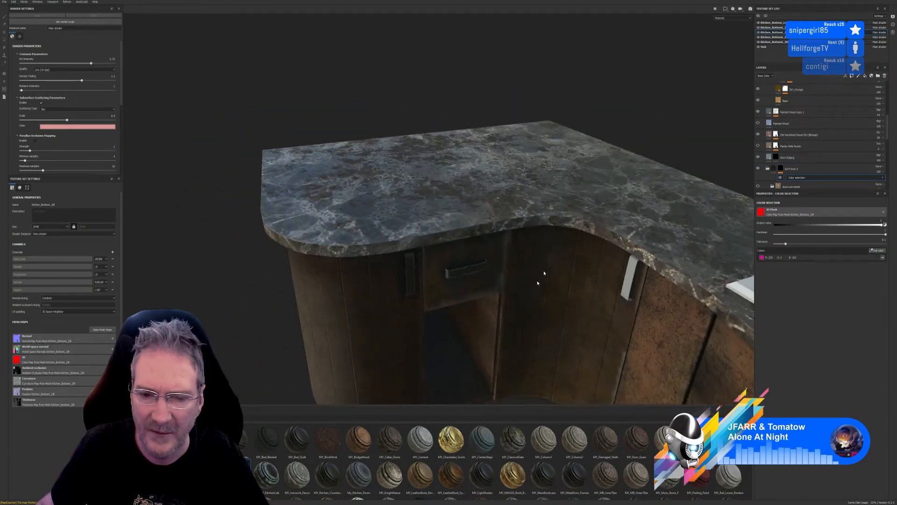
Identify the corner door's texture set by toggling its visibility and examine the corner door and its handle
left_click(758, 37)
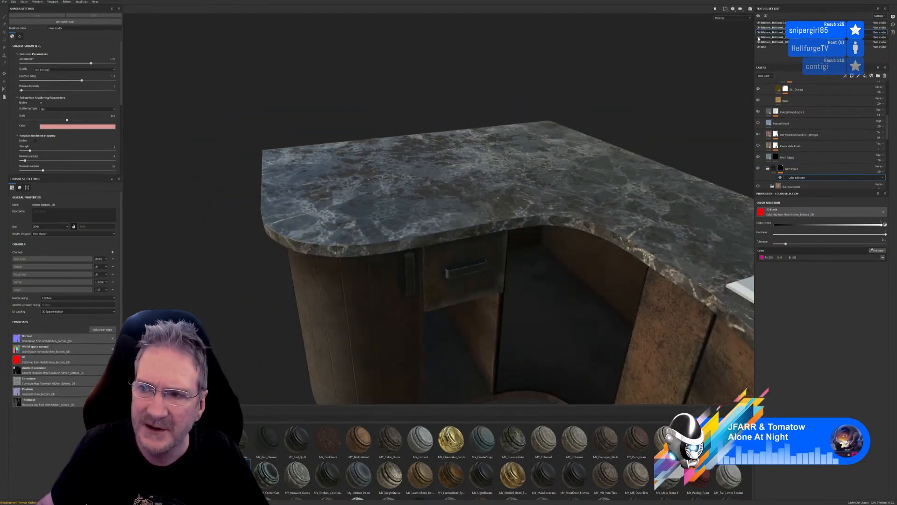
left_click(758, 38)
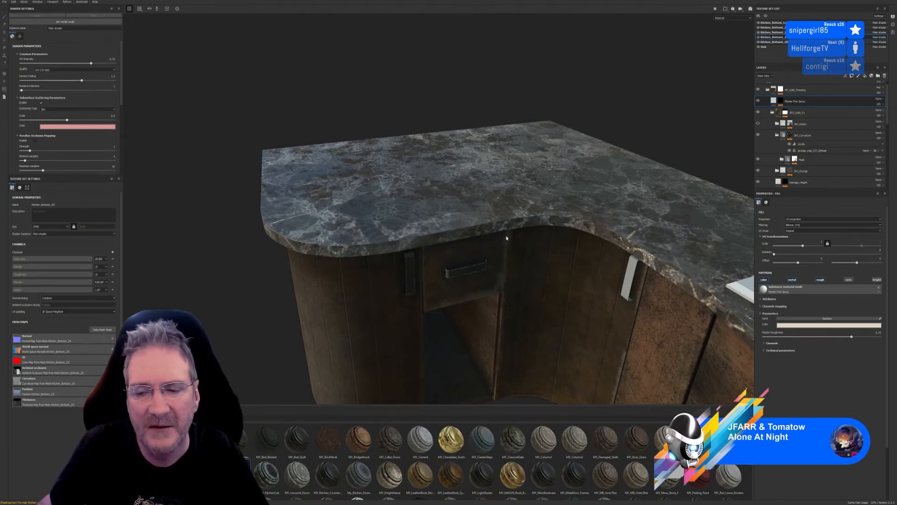
left_click_drag(552, 259, 604, 244, "alt")
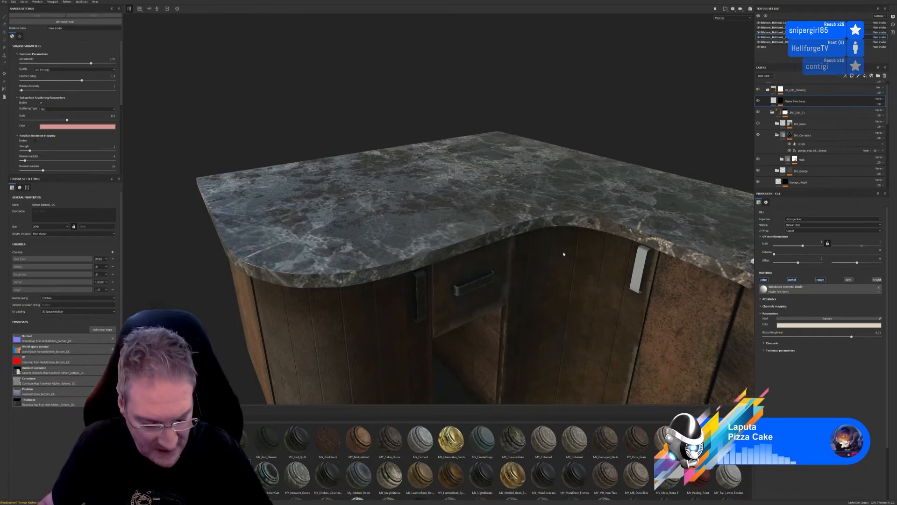
left_click_drag(554, 246, 474, 186, "alt")
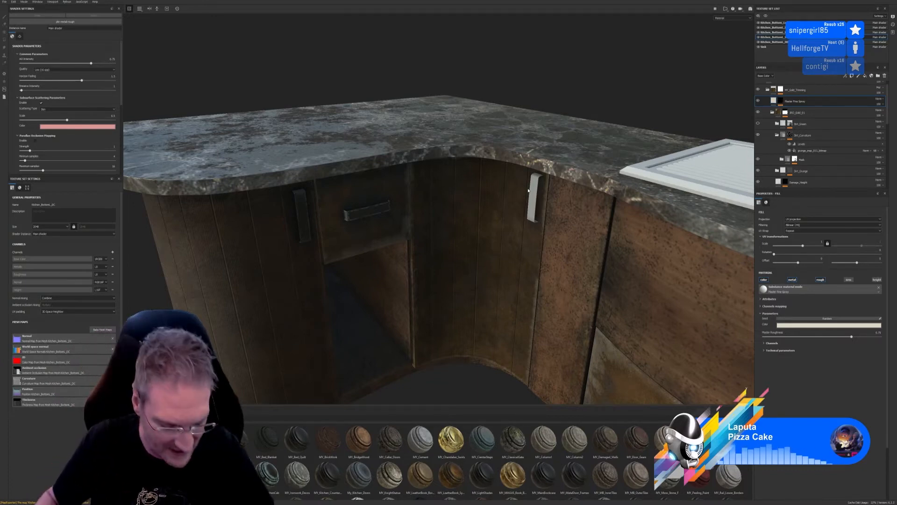
scroll(533, 193, "up", 2)
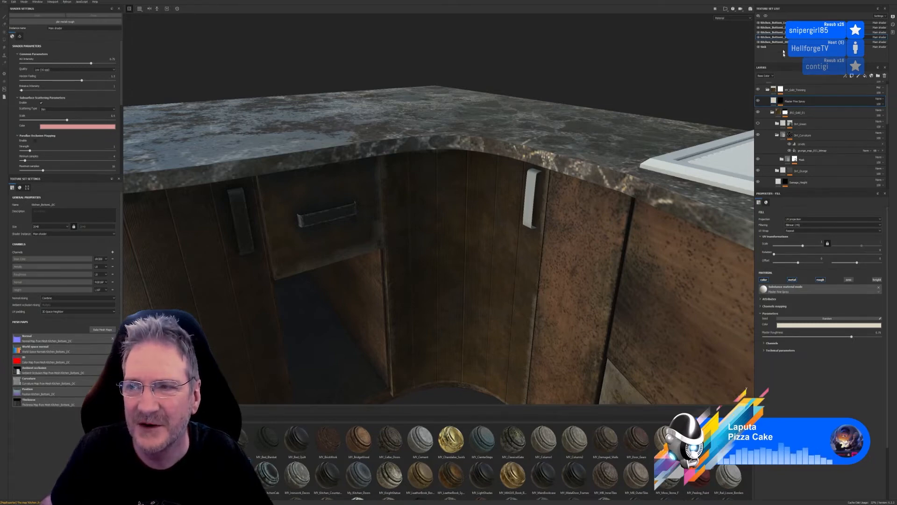
Replace the picked ID colour in the corner door's metal folder mask with the violet of the corner door's handle
scroll(805, 146, "down", 5)
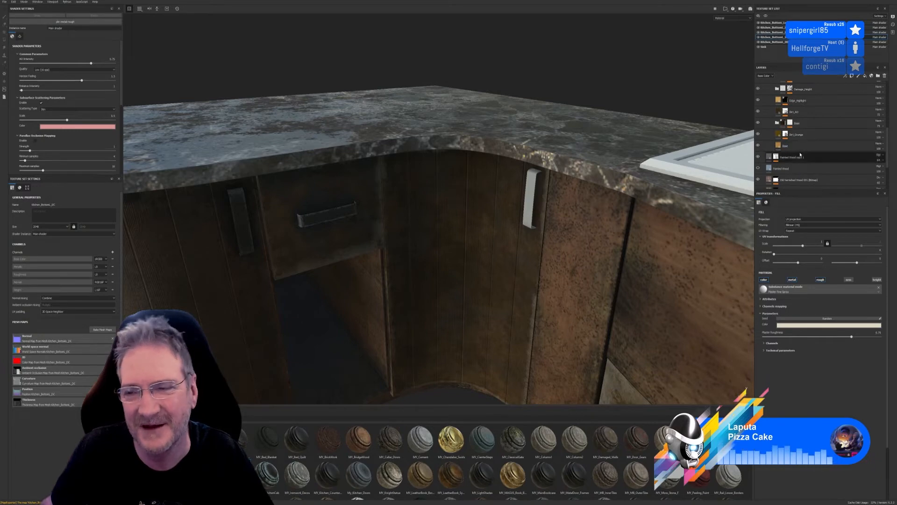
scroll(804, 149, "down", 3)
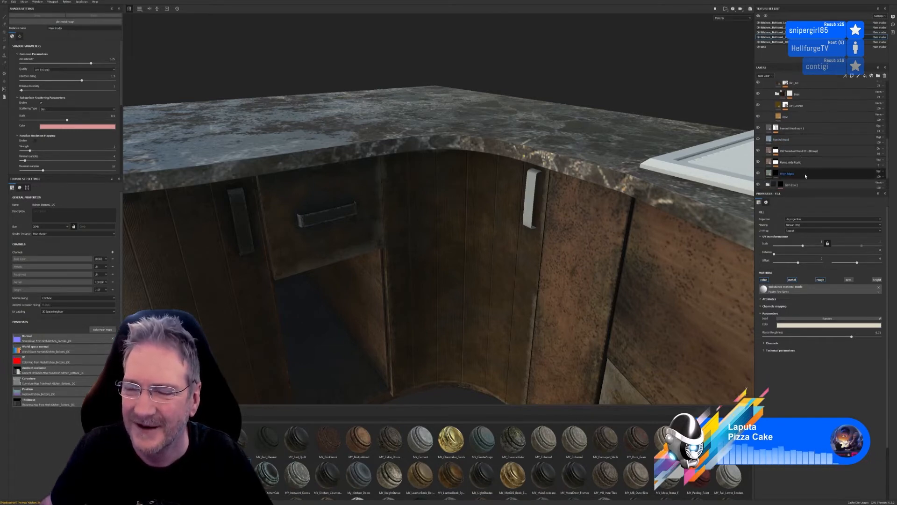
scroll(808, 155, "down", 2)
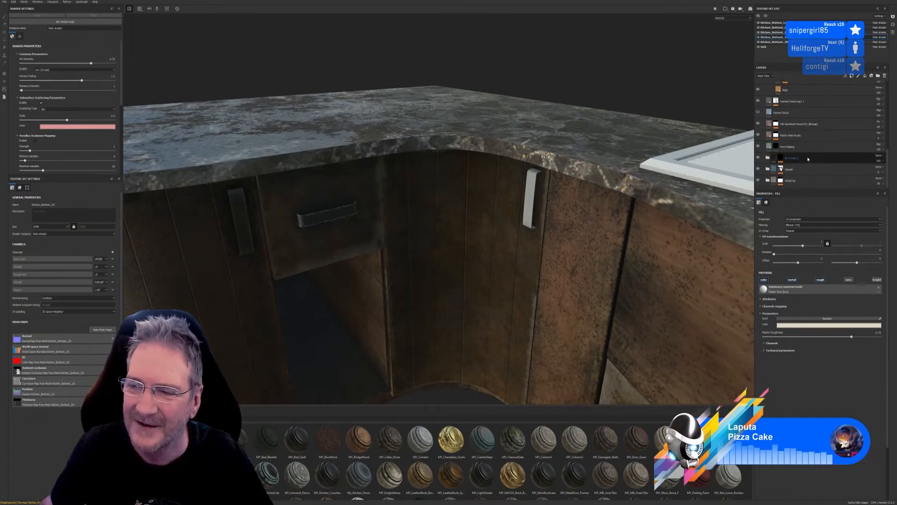
left_click(780, 157)
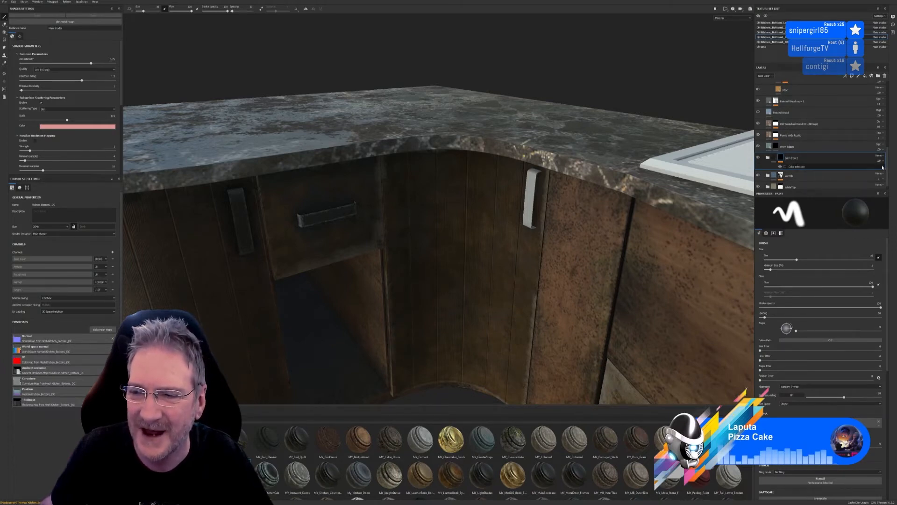
left_click(882, 167)
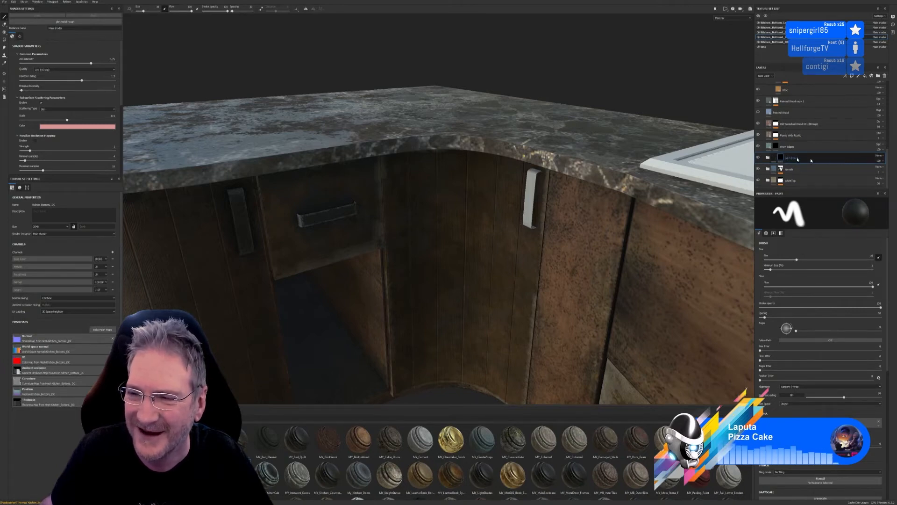
key("ctrl+z")
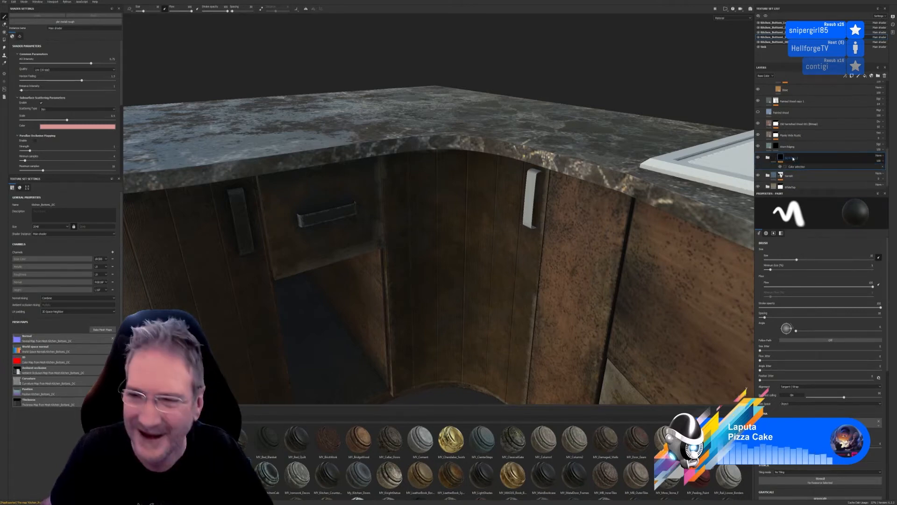
left_click(801, 167)
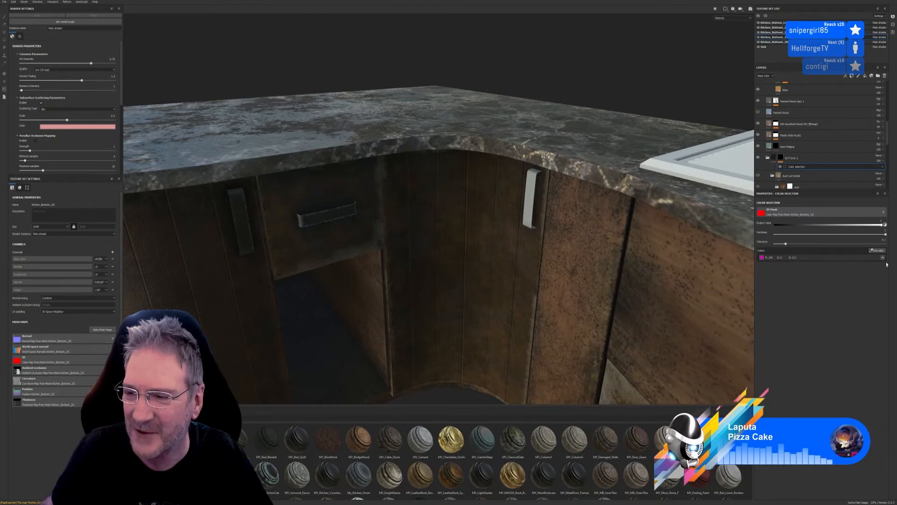
left_click(877, 250)
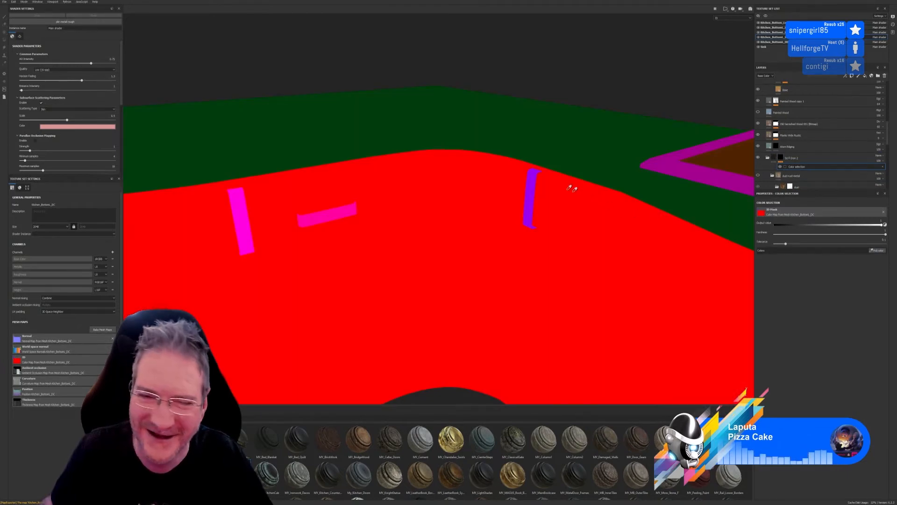
left_click(530, 186)
scroll(551, 238, "down", 6)
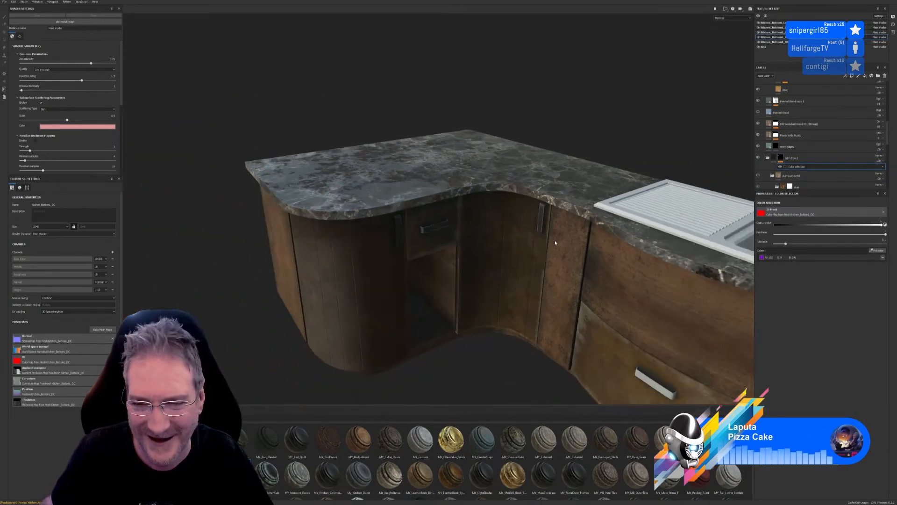
Bring the lower front drawer into close view and identify its texture set by toggling its visibility
left_click_drag(566, 257, 482, 152, "alt")
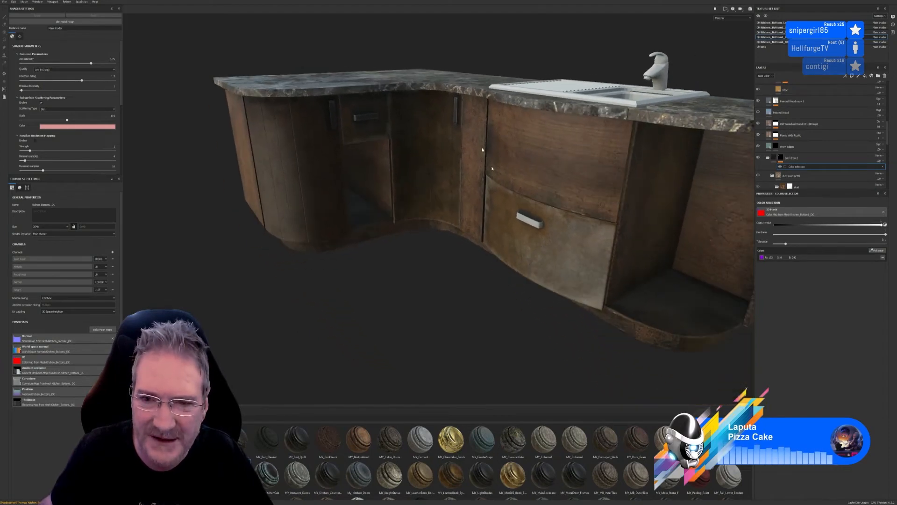
scroll(550, 239, "up", 3)
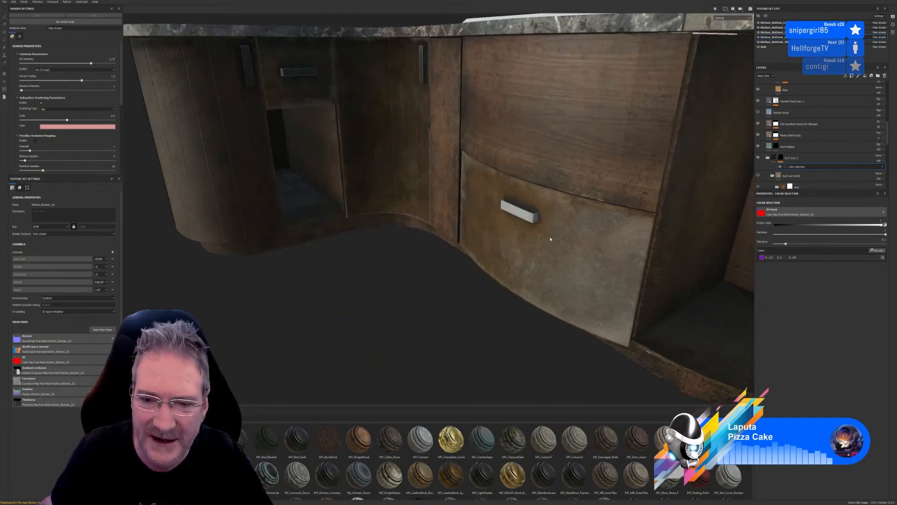
left_click(758, 42)
left_click(759, 42)
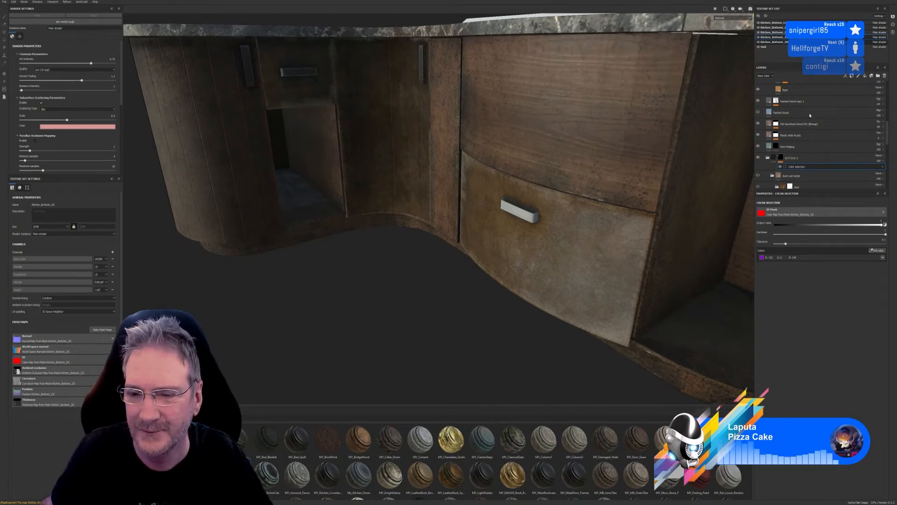
Replace the picked ID colour in the lower drawer's metal folder mask with the colour of the lower drawer's handle
scroll(810, 115, "down", 1)
scroll(649, 221, "down", 3)
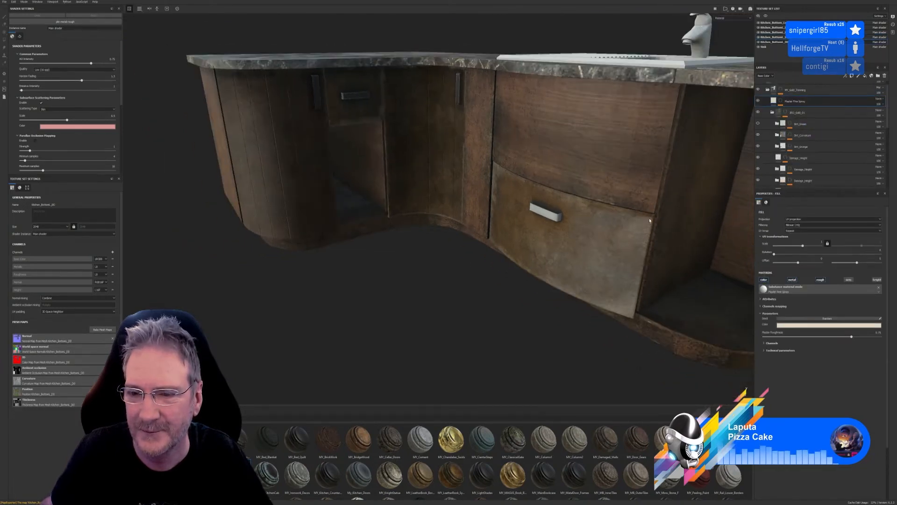
scroll(804, 142, "down", 5)
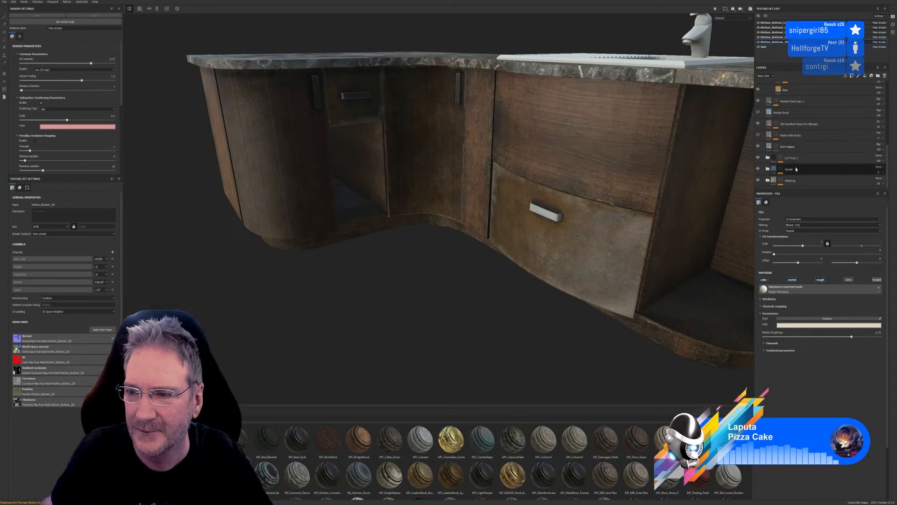
left_click(790, 164)
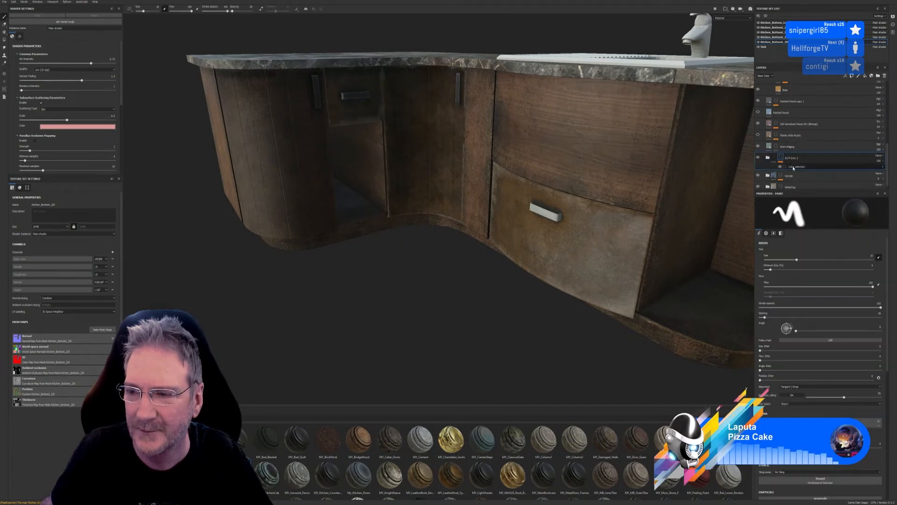
left_click(813, 166)
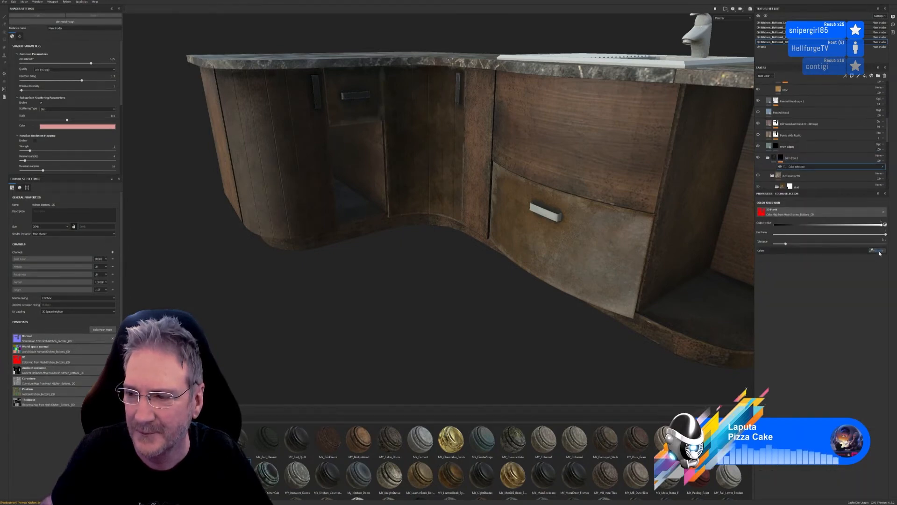
left_click(878, 250)
left_click(559, 217)
Review the whole textured kitchen unit and save the project
right_click_drag(558, 220, 533, 265, "alt")
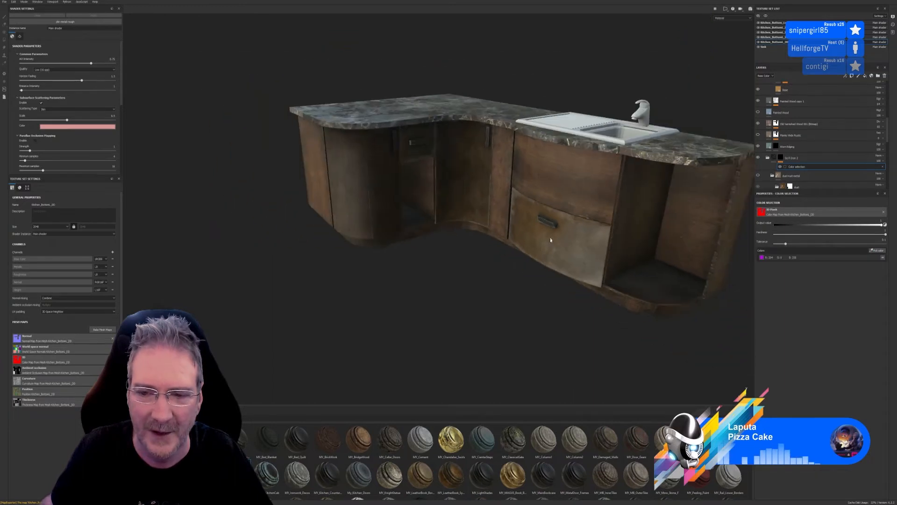
left_click_drag(533, 265, 557, 260, "alt")
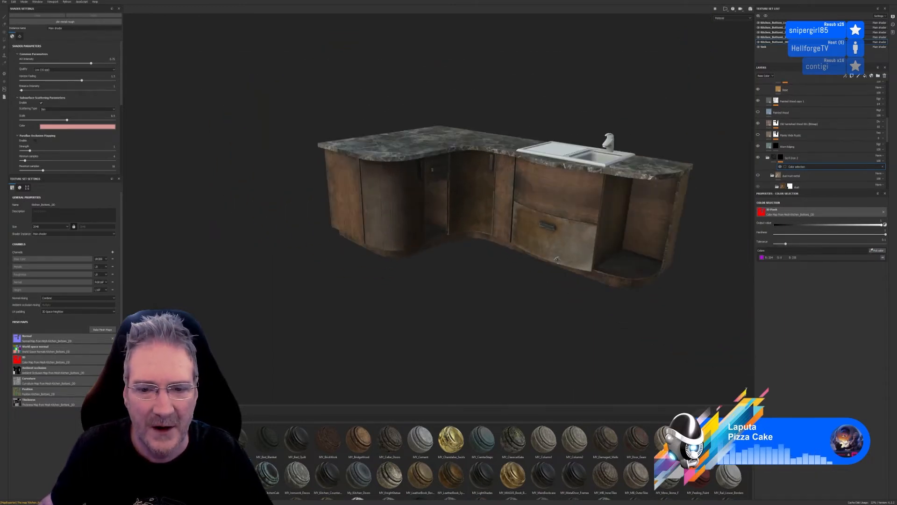
left_click(4, 2)
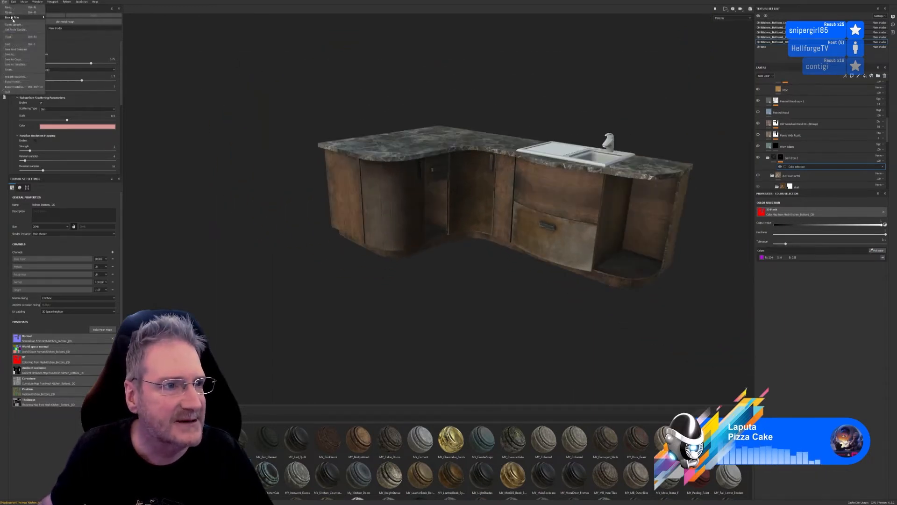
left_click(11, 45)
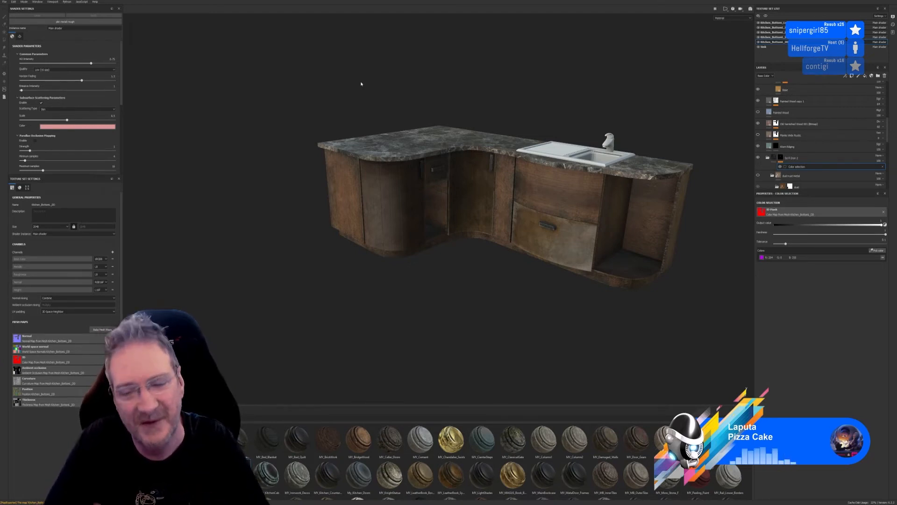
Bring the sink on the worktop into close view and select the Sink texture set
left_click_drag(550, 89, 624, 151, "alt")
scroll(630, 154, "up", 4)
scroll(628, 154, "up", 2)
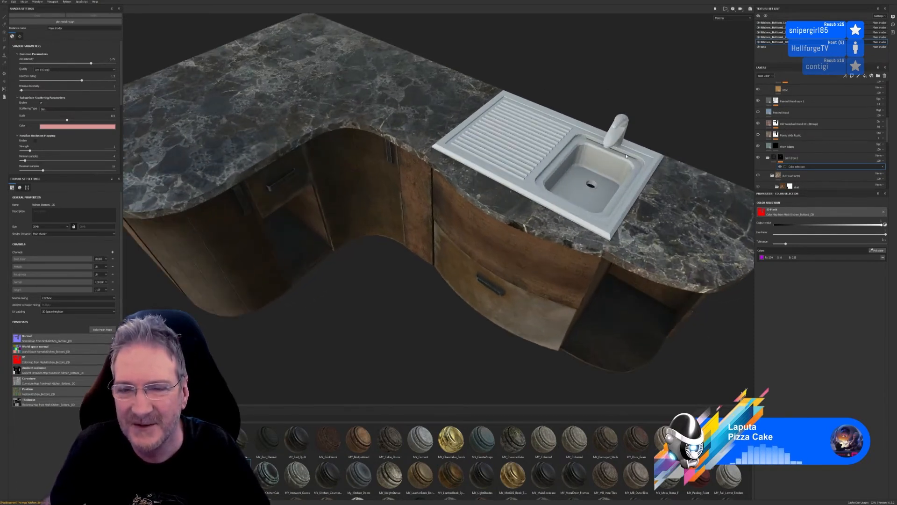
left_click_drag(570, 101, 489, 115, "alt")
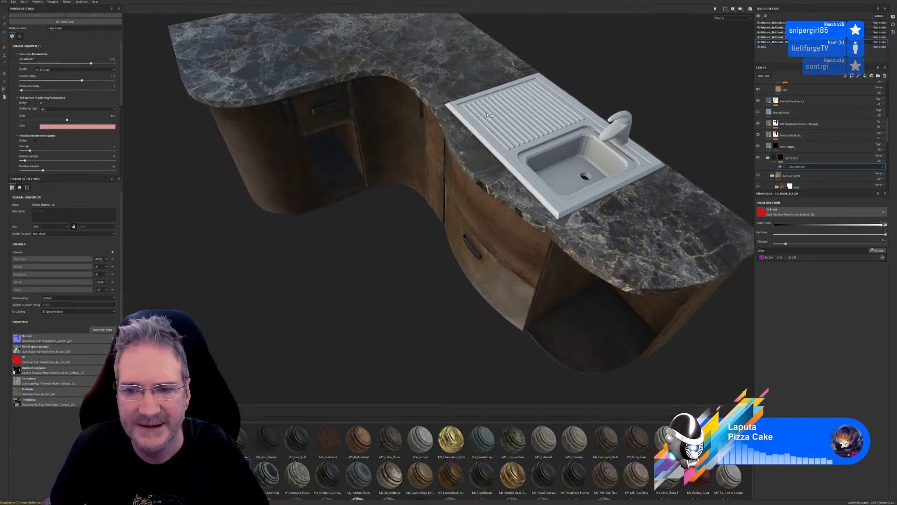
left_click(763, 47)
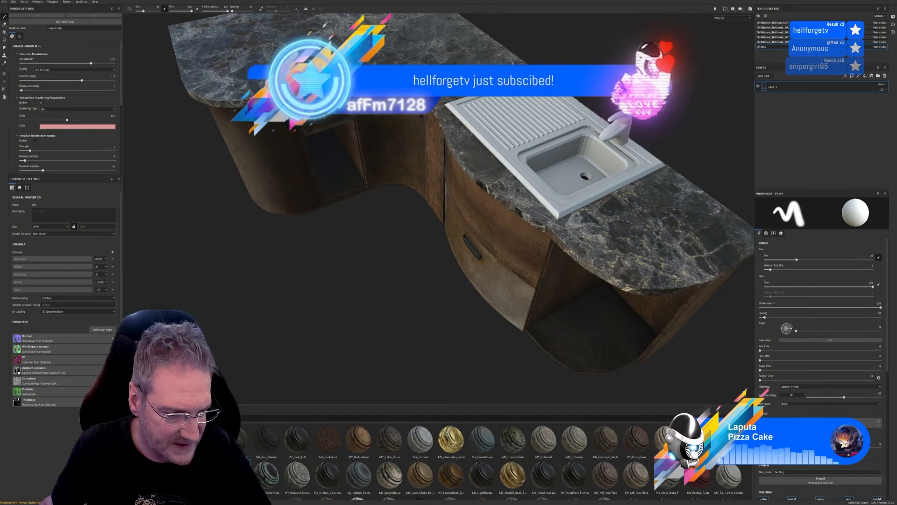
Find the Bare Metal material in the material library and apply it to the sink
scroll(658, 450, "up", 5)
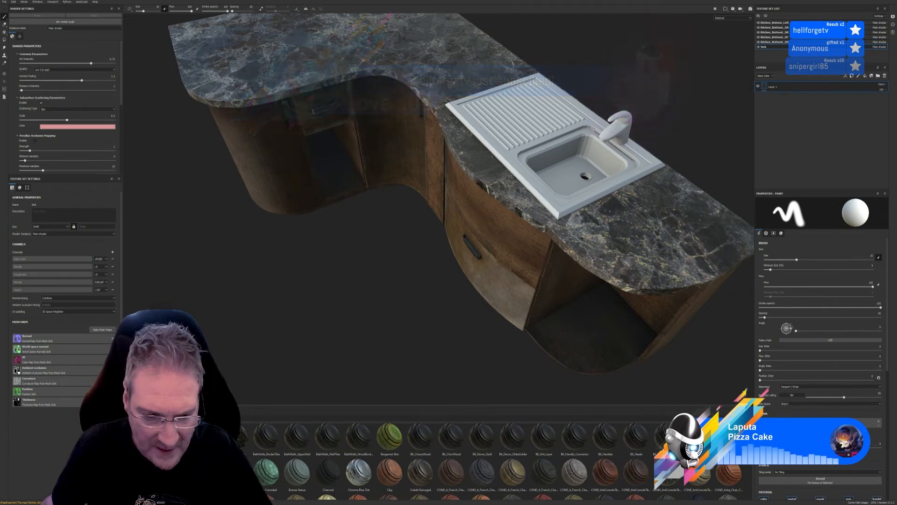
scroll(490, 461, "down", 3)
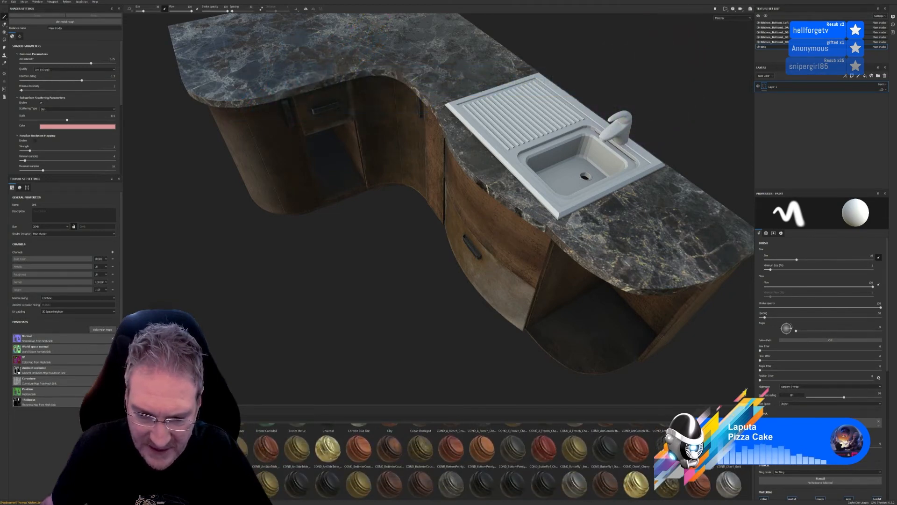
scroll(489, 462, "up", 3)
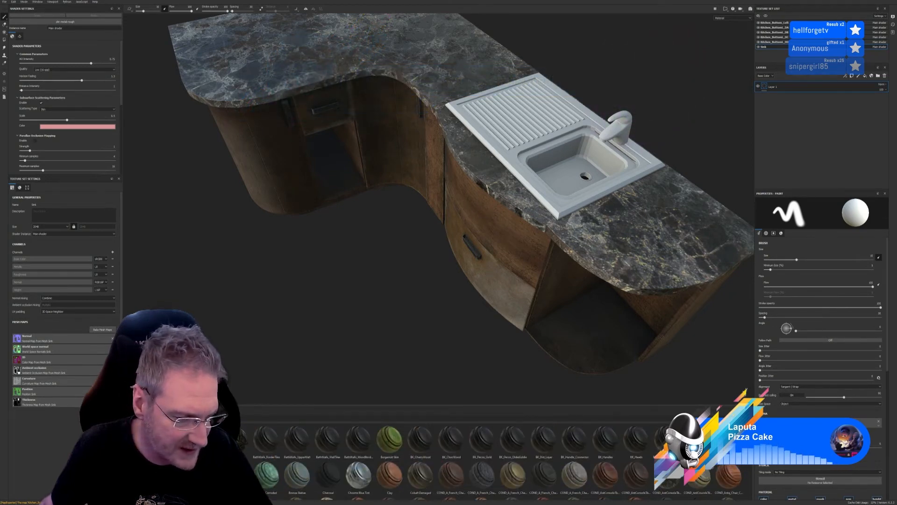
scroll(490, 461, "up", 5)
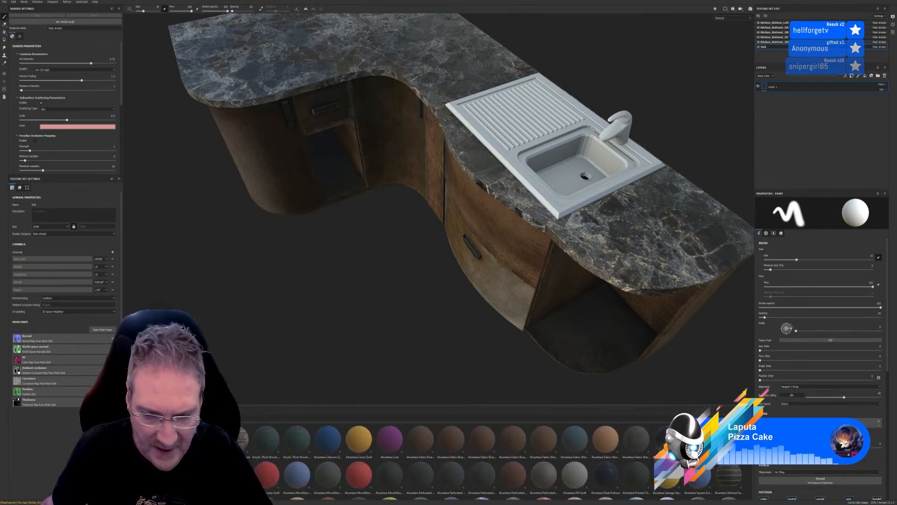
left_click(741, 423)
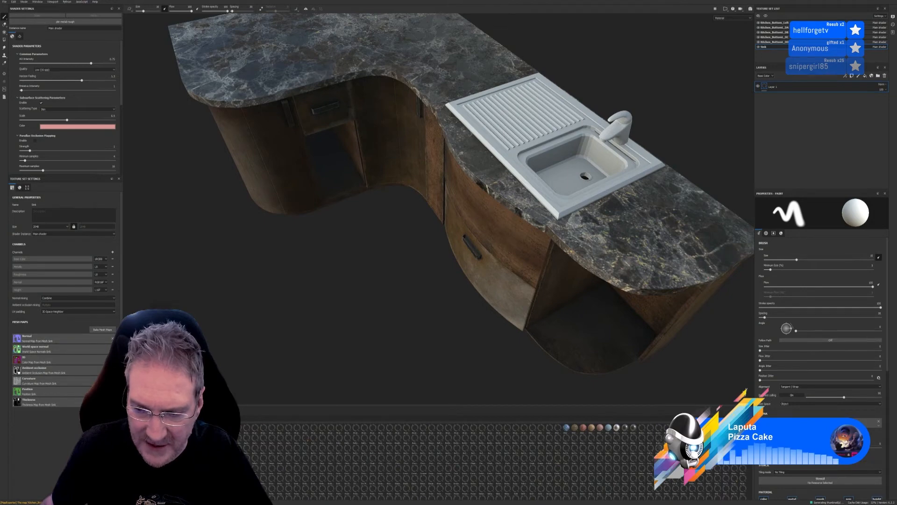
left_click(742, 428)
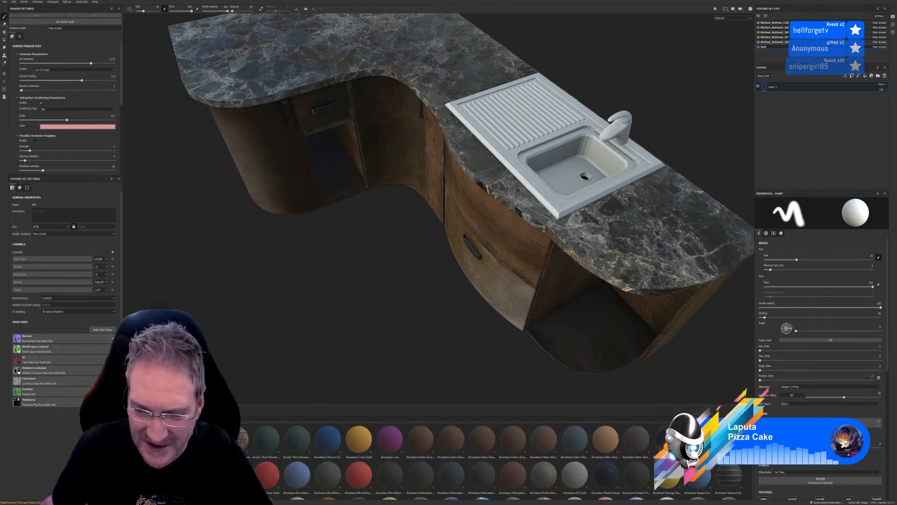
scroll(467, 458, "down", 2)
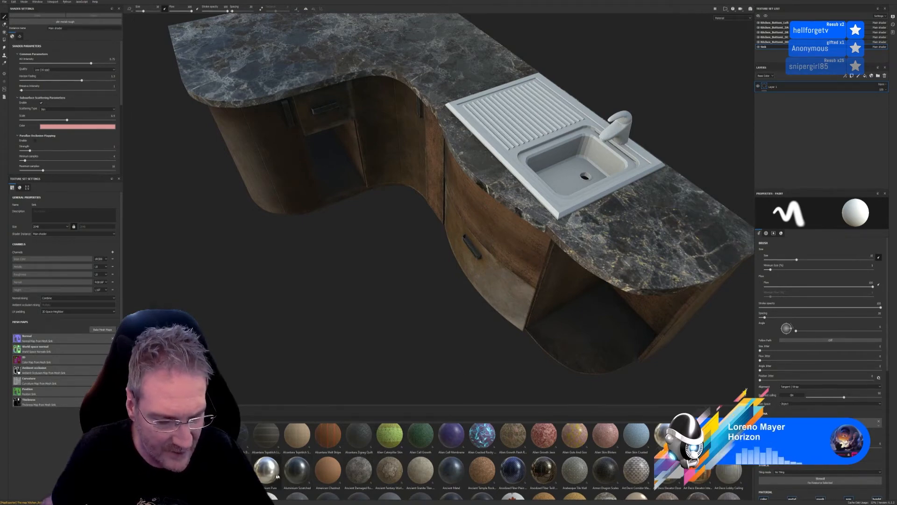
scroll(482, 429, "down", 2)
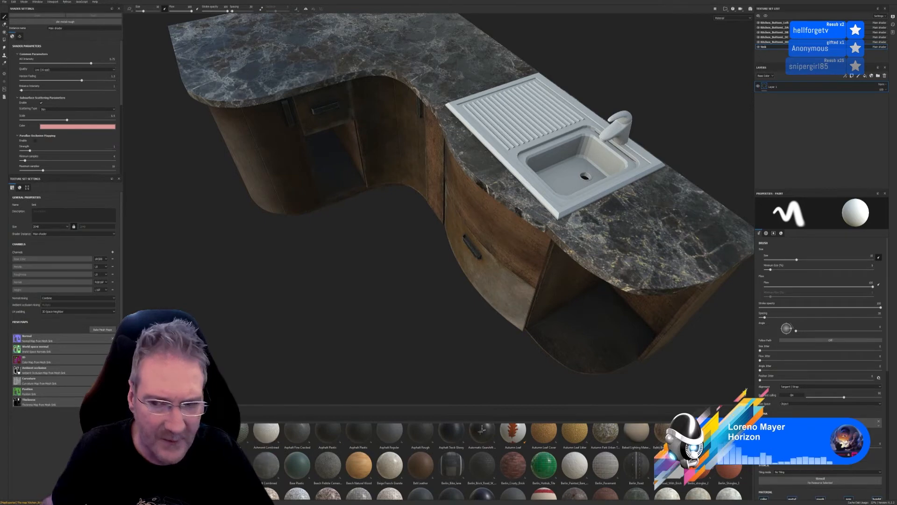
left_click_drag(482, 429, 534, 129)
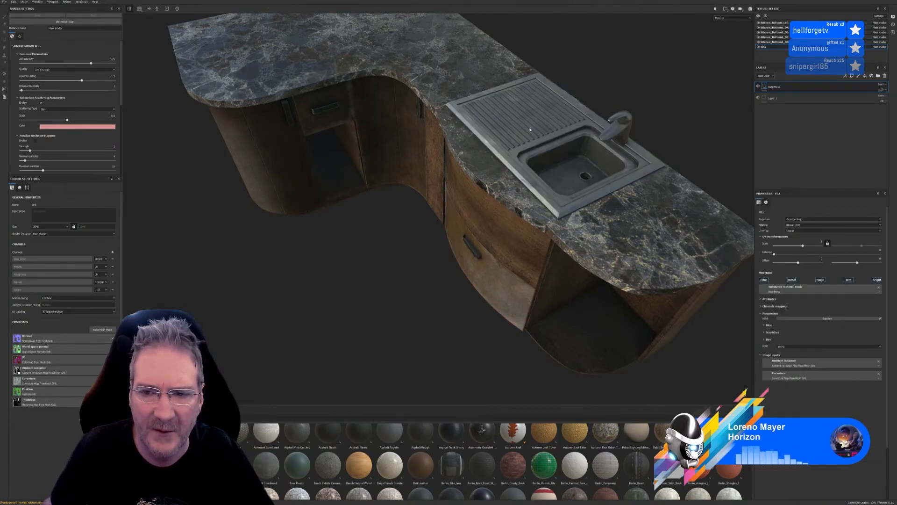
Delete the default Layer 1 beneath the sink's Bare Metal layer
scroll(546, 150, "up", 3)
scroll(546, 150, "up", 3)
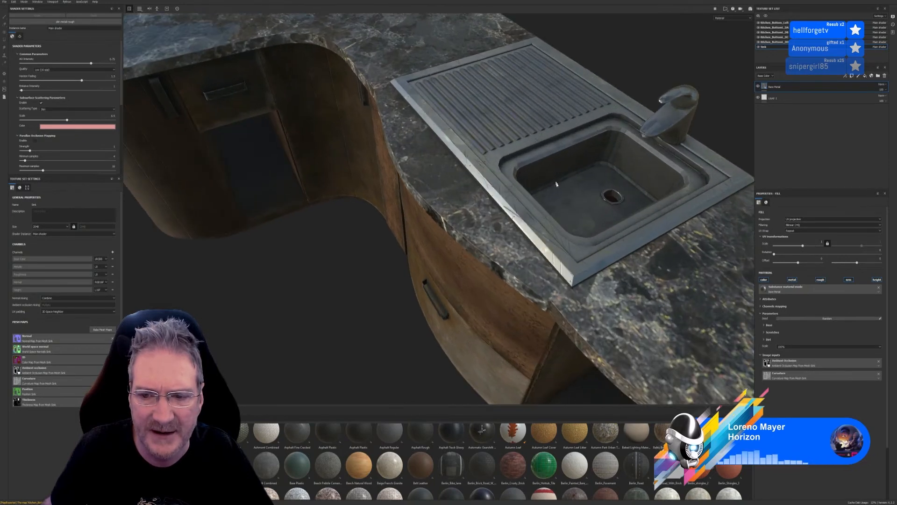
left_click_drag(578, 199, 608, 175, "alt")
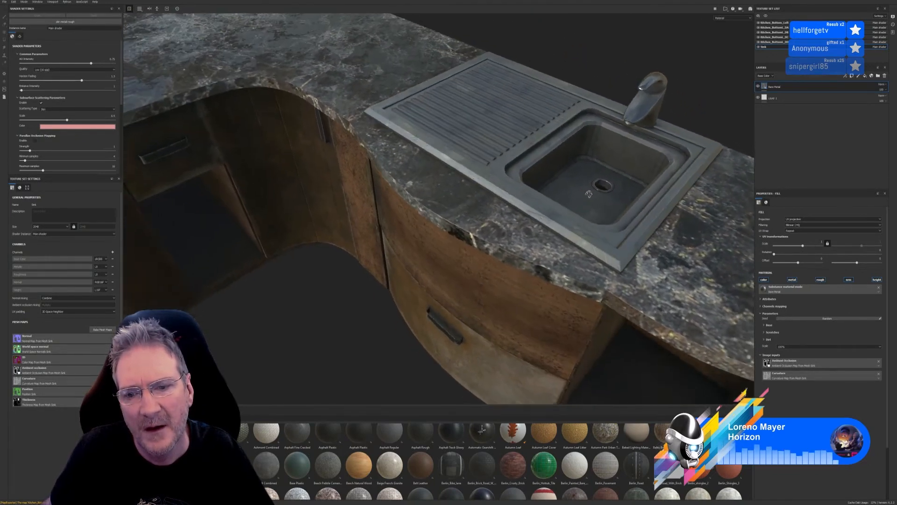
left_click(781, 99)
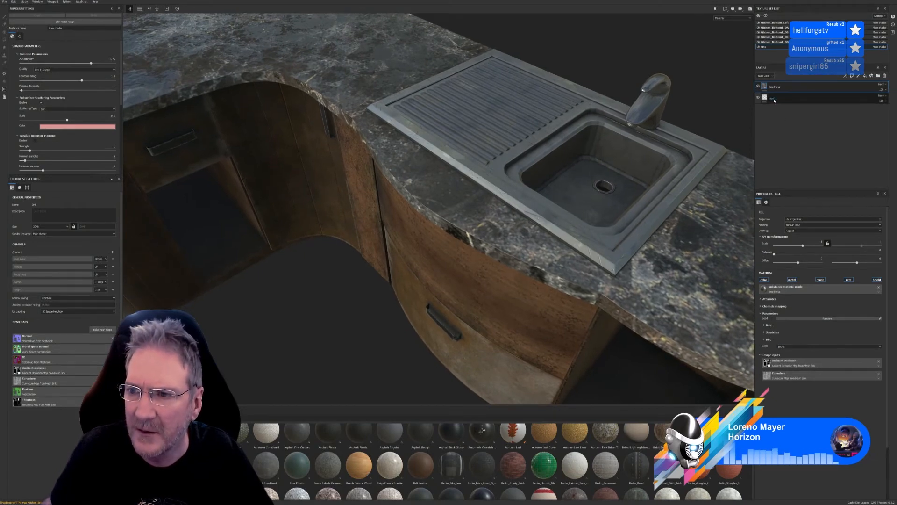
key("Delete")
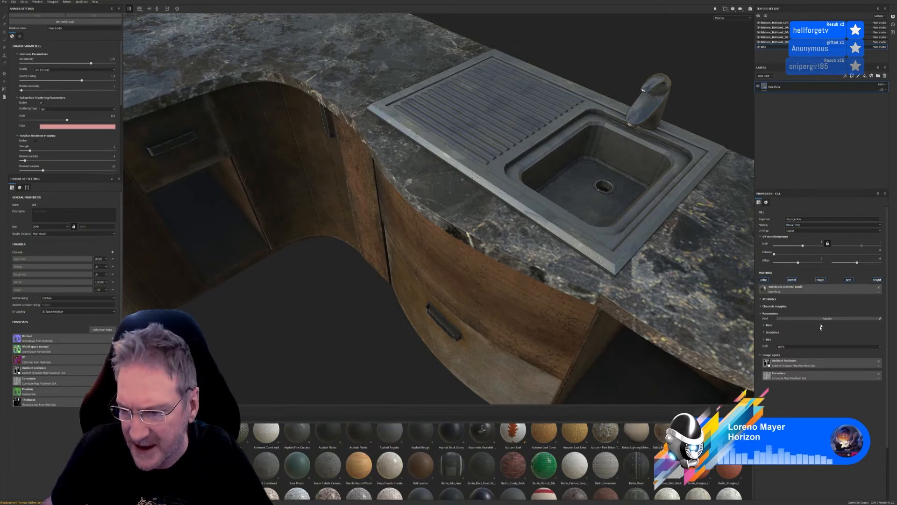
Set both scratch intensities and the scratch depth of the sink's Bare Metal material to 0
left_click(765, 332)
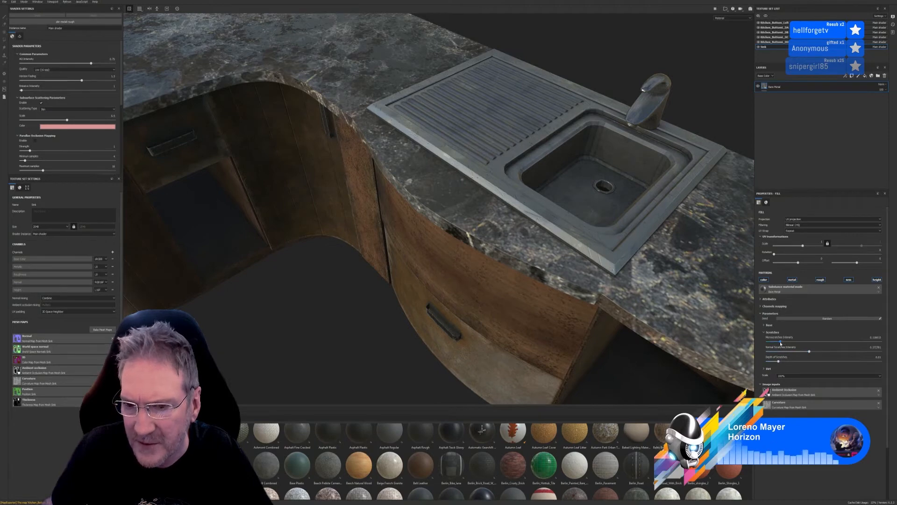
left_click_drag(781, 342, 768, 343)
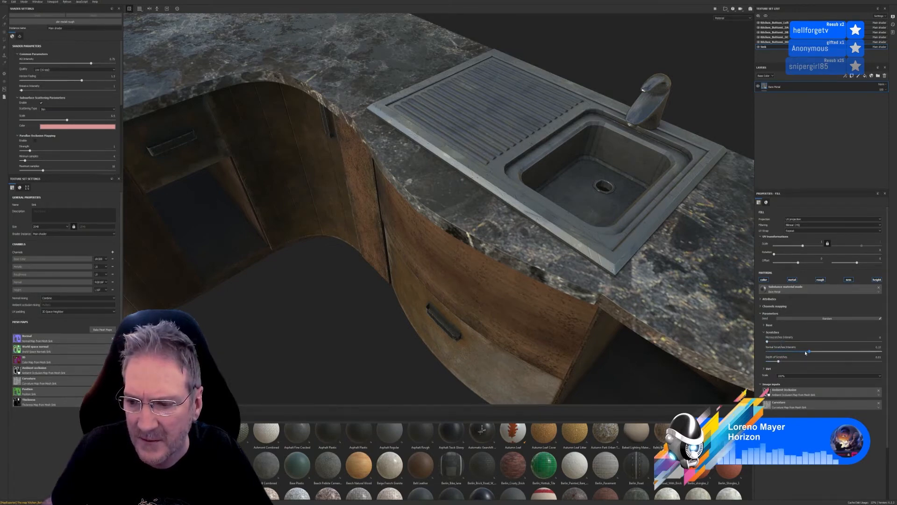
left_click_drag(809, 351, 767, 362)
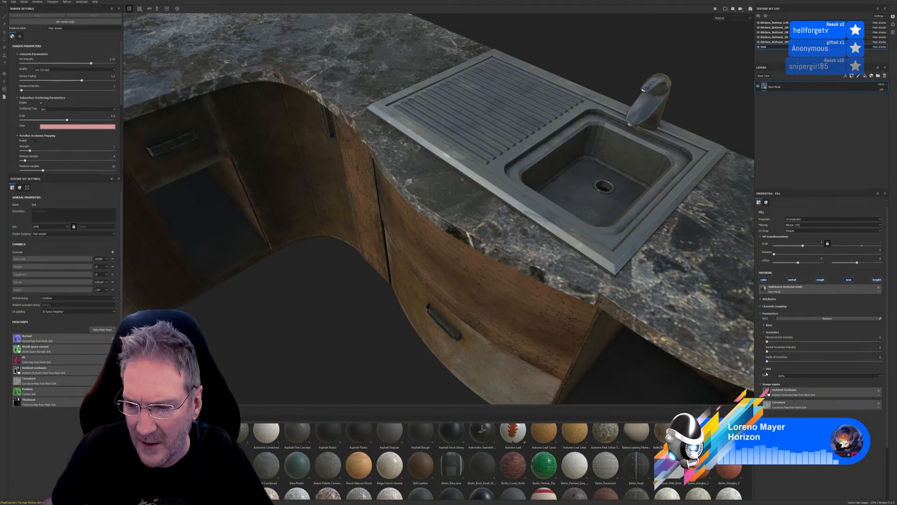
Lower the dirt intensity of the sink's Bare Metal material to 0.75 and check the sink from the front
left_click(765, 370)
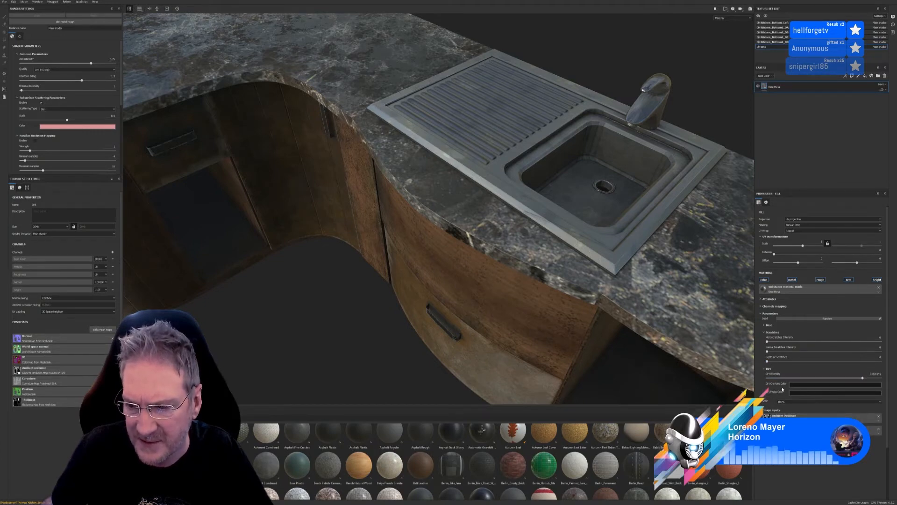
mouse_move(863, 378)
left_mouse_down()
mouse_move(817, 377)
mouse_move(850, 378)
left_mouse_up()
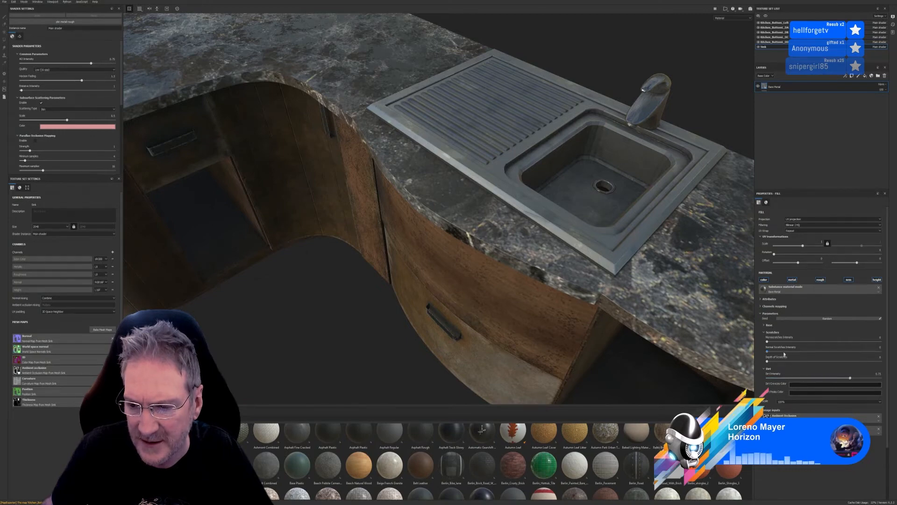
scroll(512, 238, "down", 2)
left_click_drag(508, 215, 631, 255, "alt")
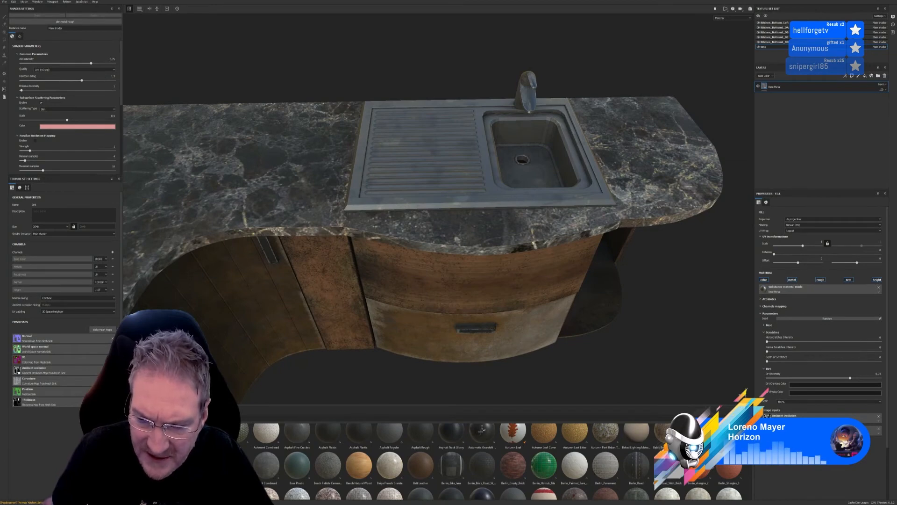
Find the Dusty Chrome Advanced material in the library and apply it to the sink above the Bare Metal layer
scroll(482, 428, "up", 5)
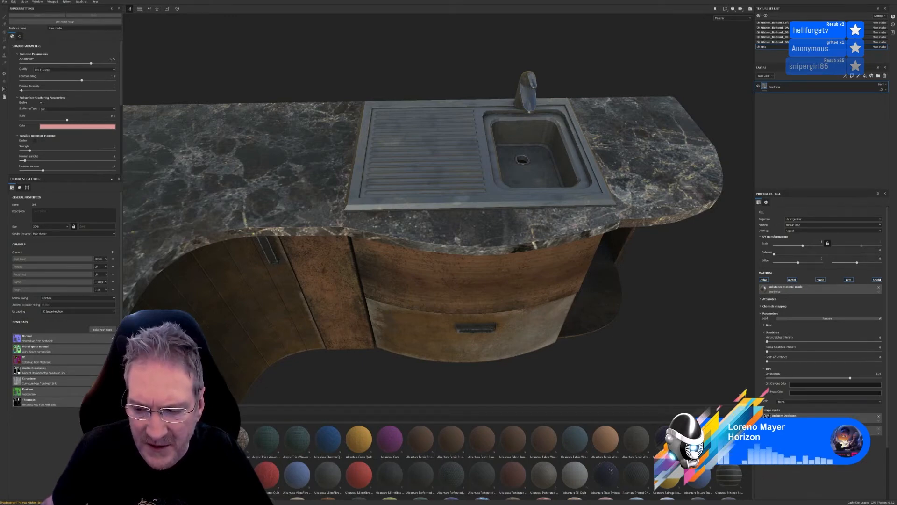
scroll(482, 449, "down", 2)
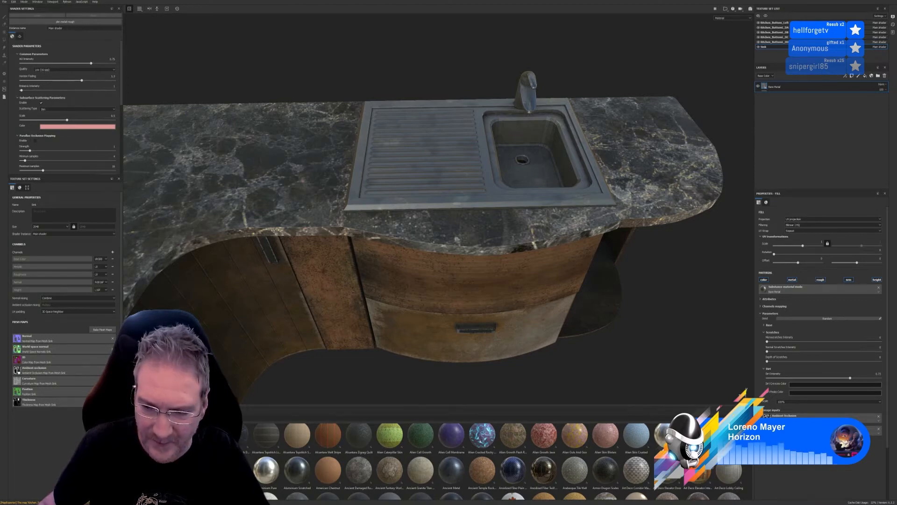
scroll(491, 458, "up", 2)
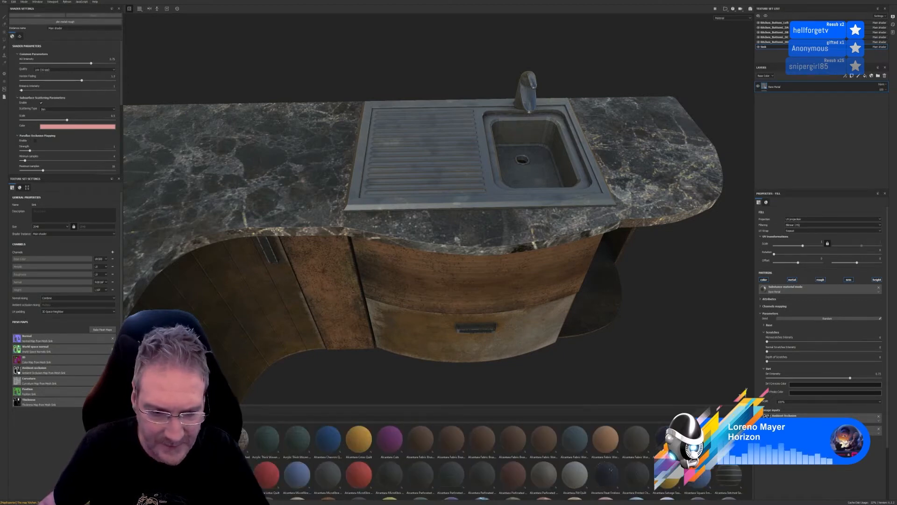
scroll(491, 458, "down", 3)
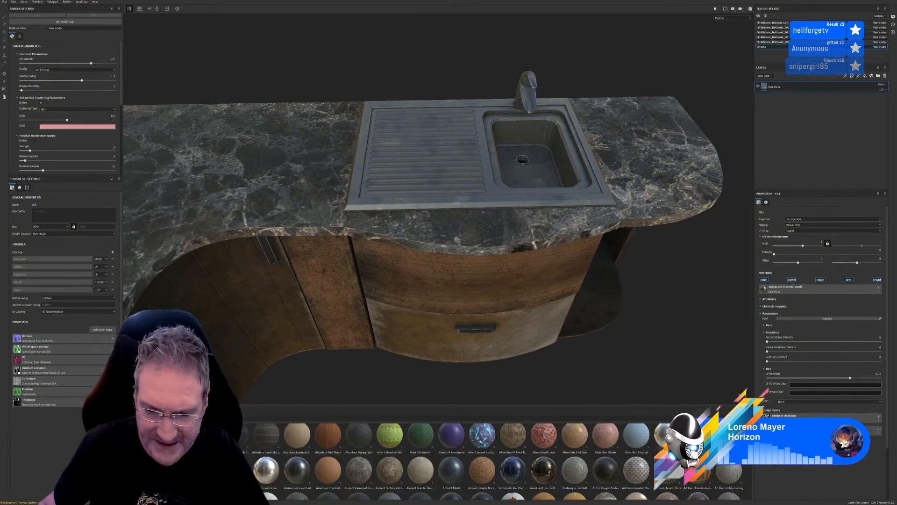
scroll(482, 429, "down", 3)
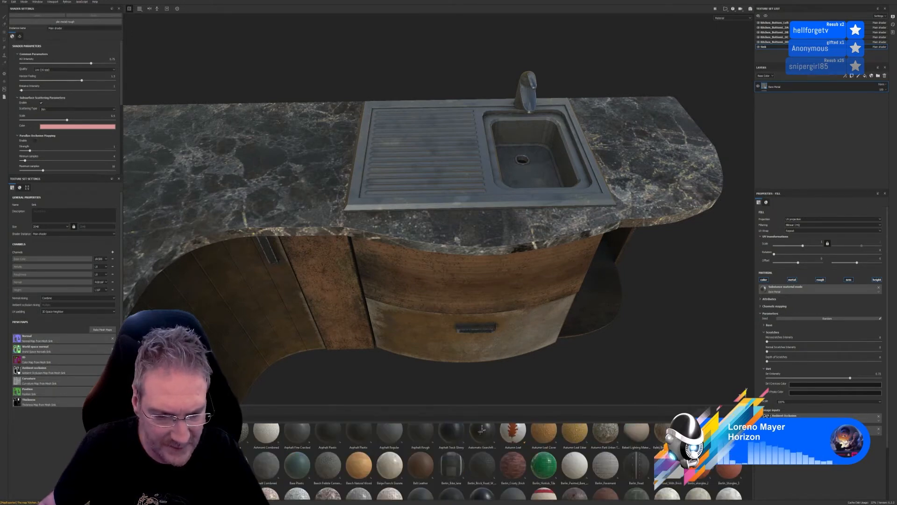
scroll(482, 429, "down", 3)
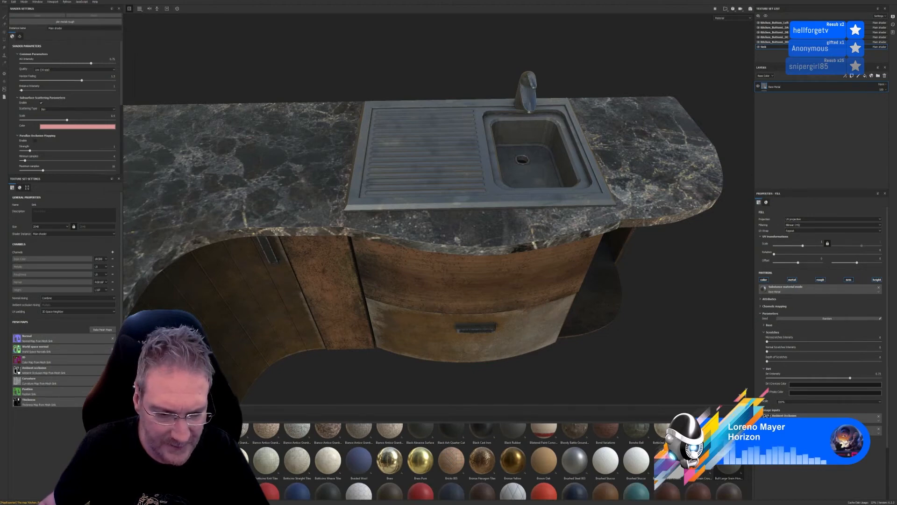
scroll(482, 429, "down", 3)
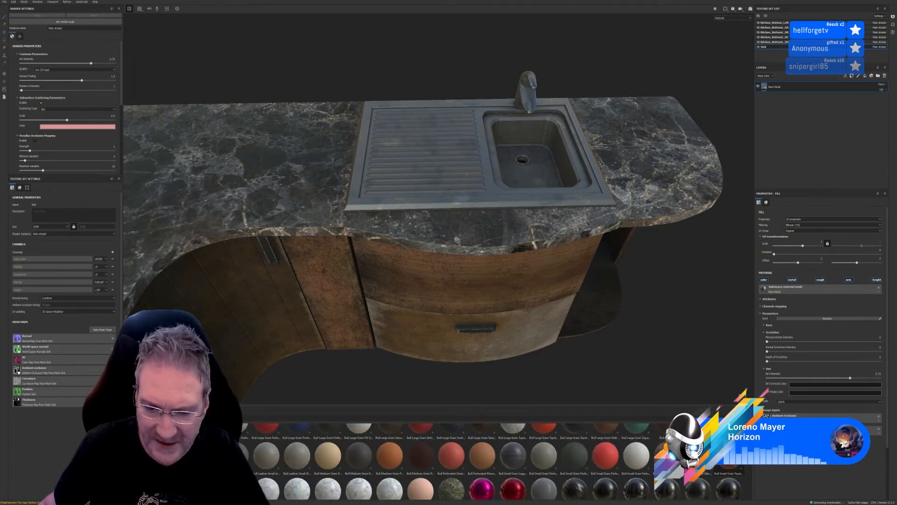
scroll(729, 451, "down", 3)
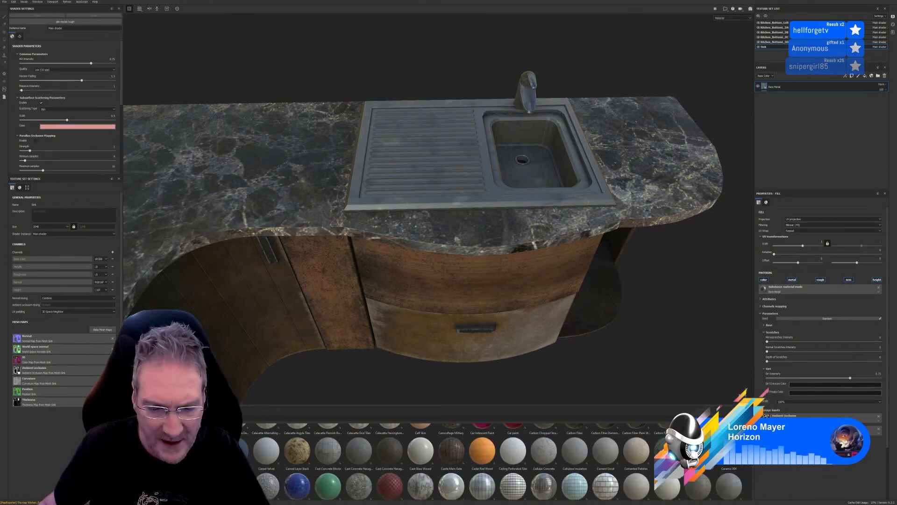
scroll(702, 451, "down", 2)
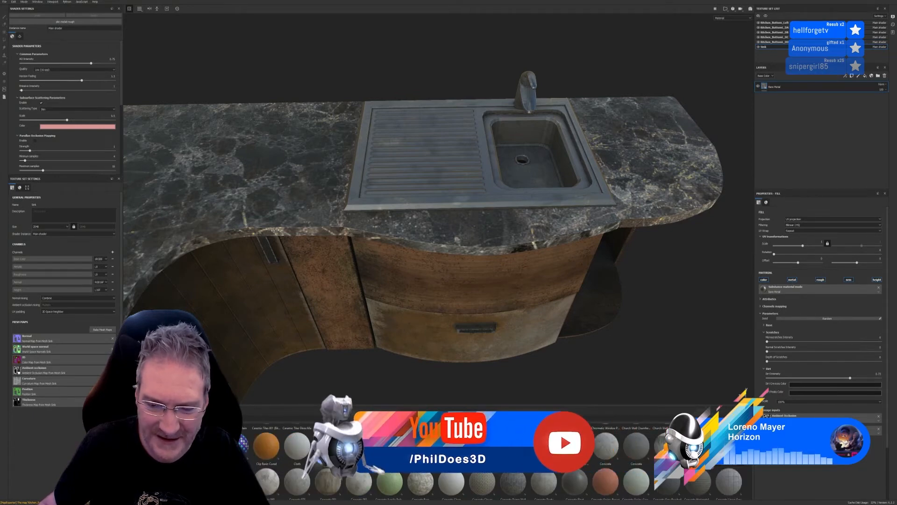
scroll(701, 451, "down", 2)
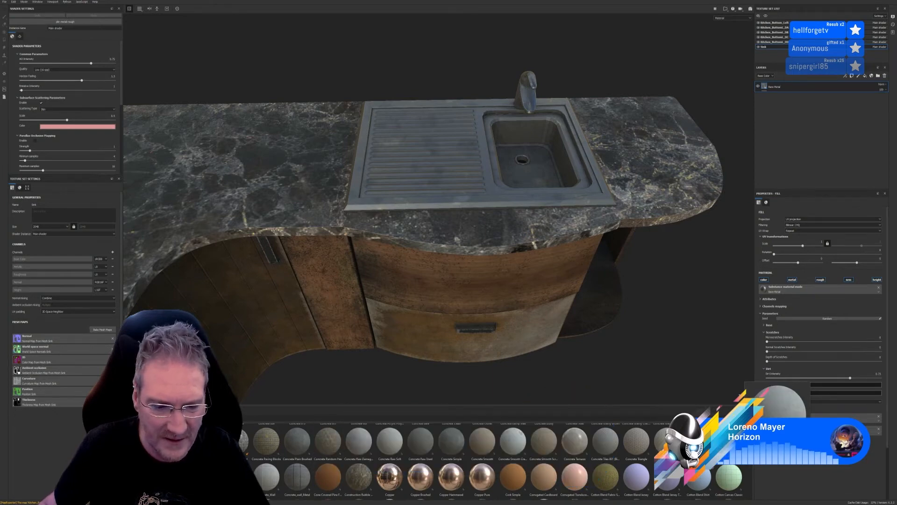
scroll(701, 451, "down", 2)
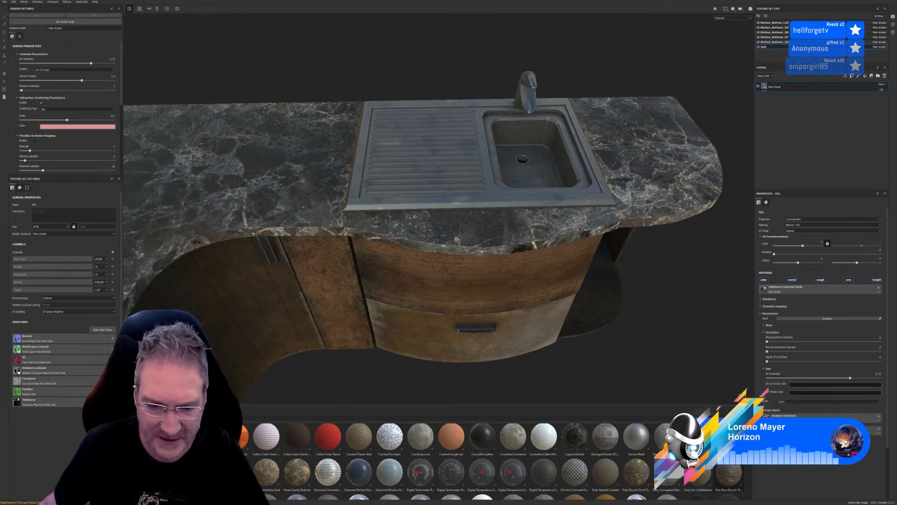
scroll(494, 461, "down", 2)
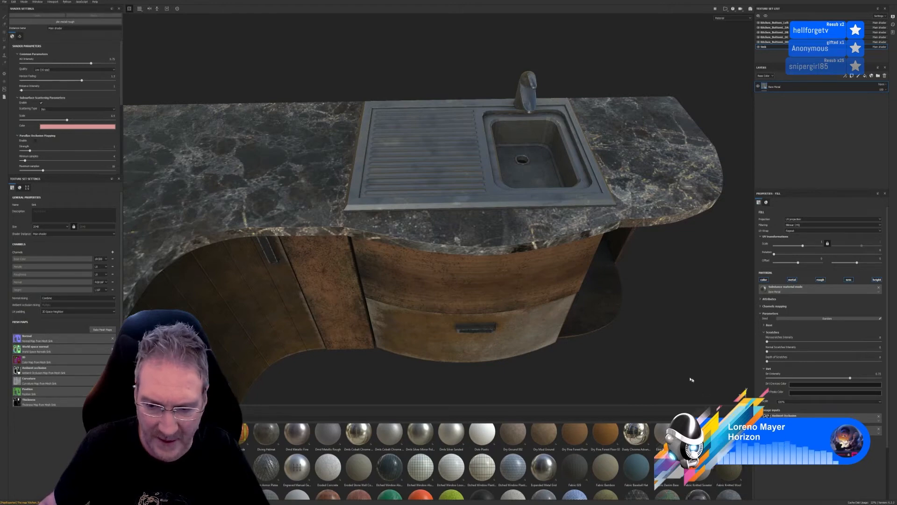
left_click_drag(636, 433, 434, 159)
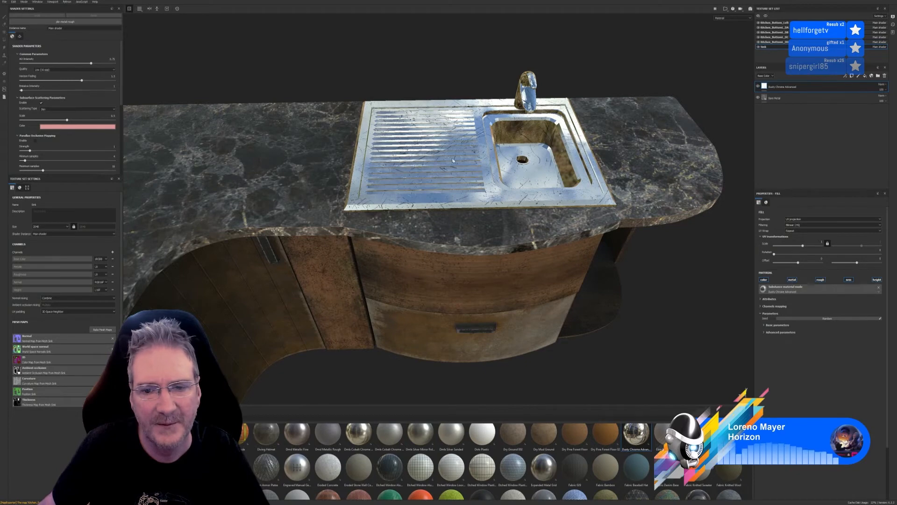
Review the Dusty Chrome Advanced layer's basic and advanced parameters and delete that layer from the sink
left_click(758, 98)
left_click(759, 98)
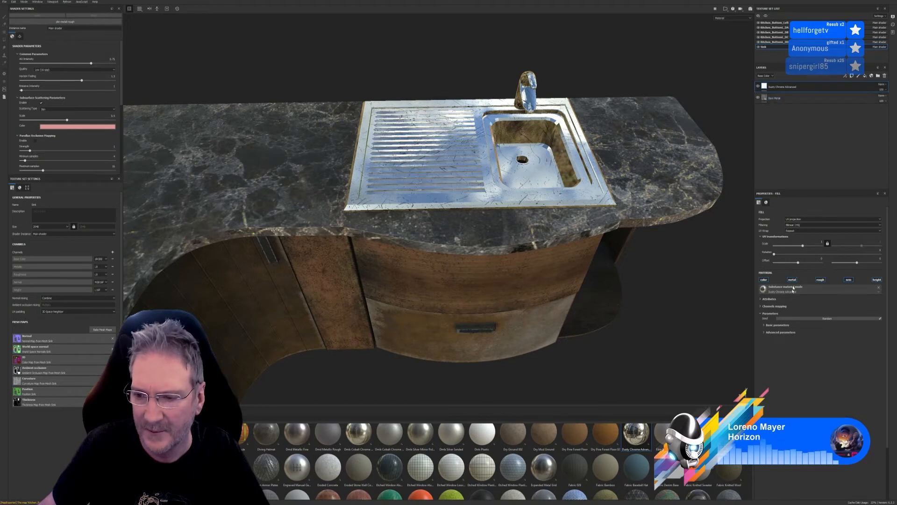
left_click(765, 333)
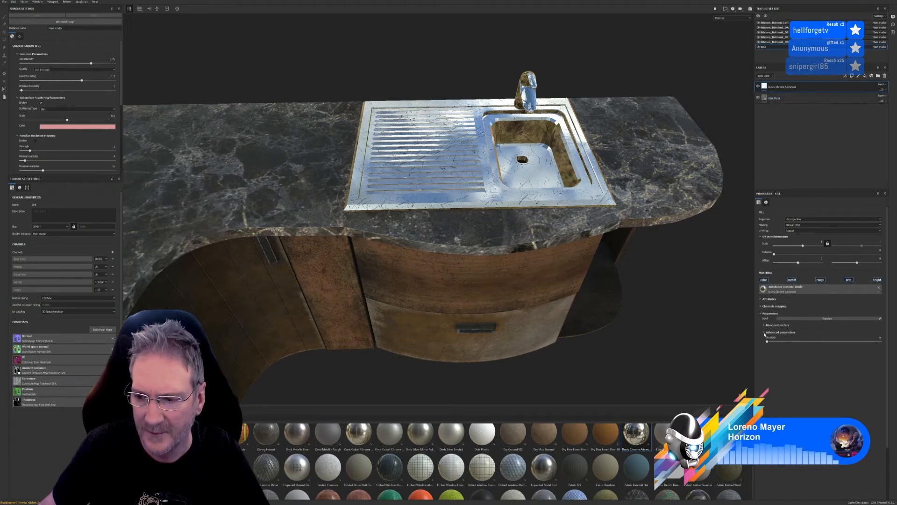
left_click(765, 325)
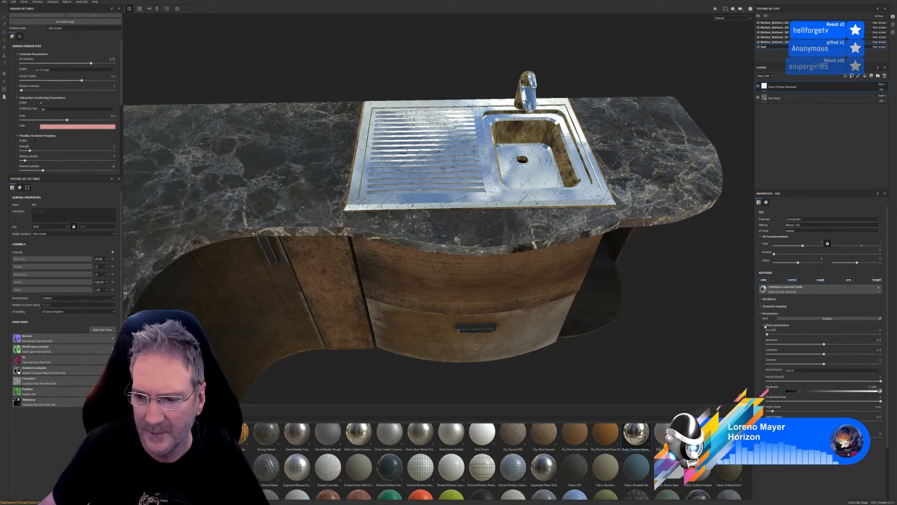
left_click(764, 325)
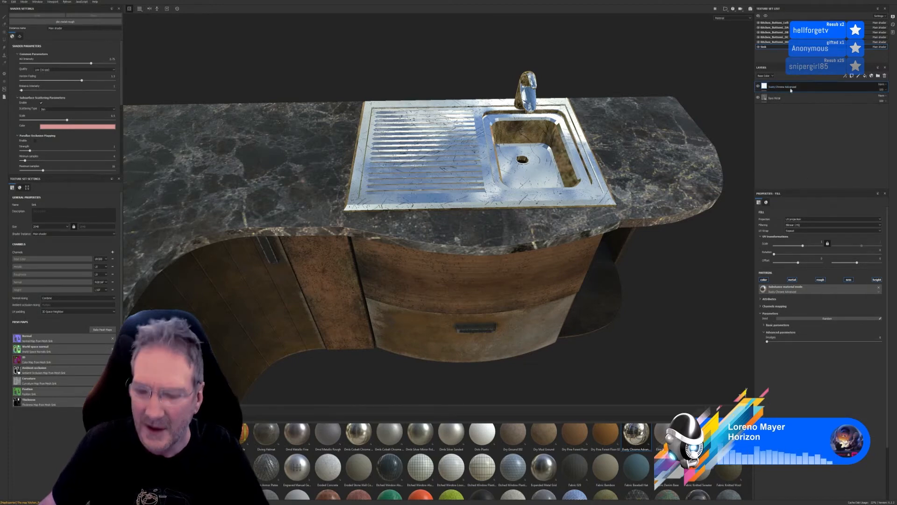
key("Delete")
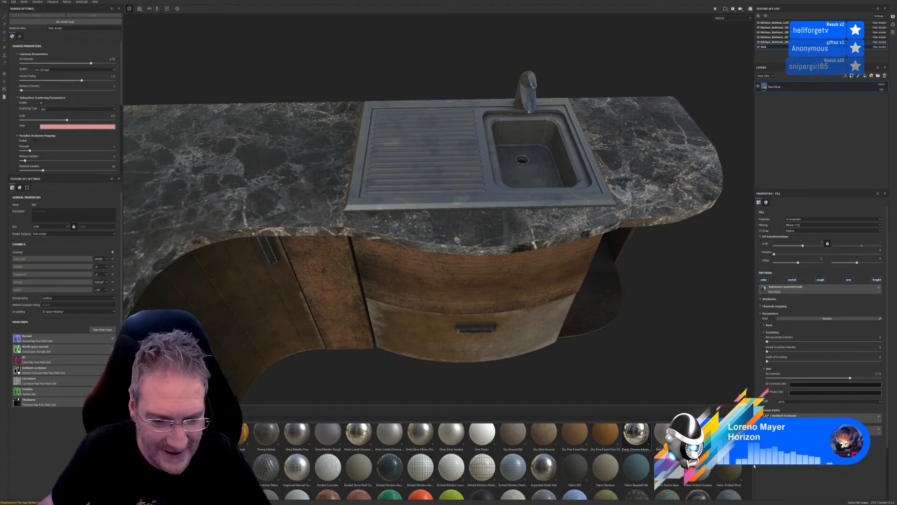
Browse the material library beyond the chrome materials, examining the metals for one that suits the sink
scroll(718, 465, "down", 3)
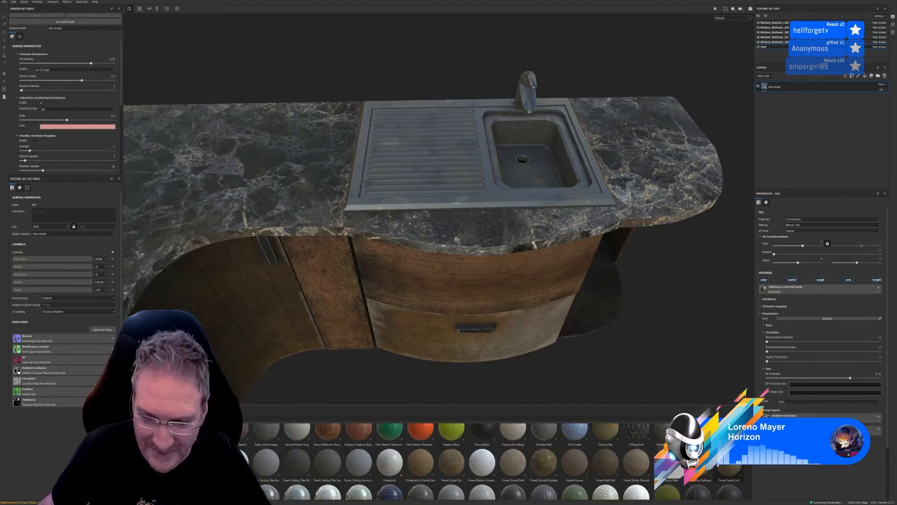
scroll(718, 466, "down", 3)
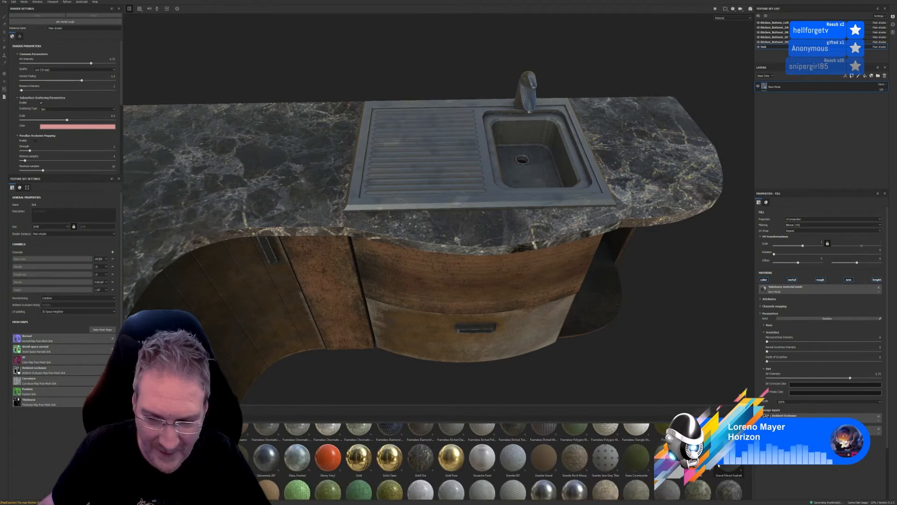
scroll(720, 466, "down", 3)
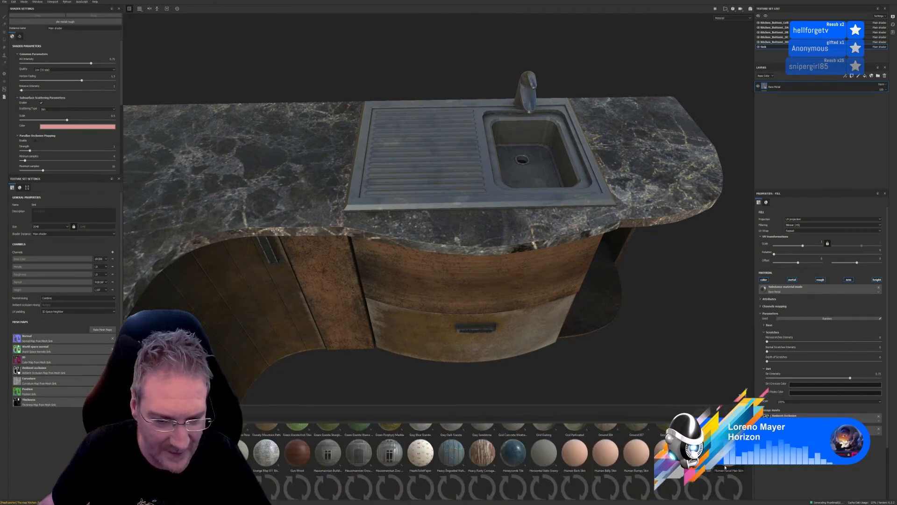
mouse_move(722, 466)
scroll(723, 467, "down", 3)
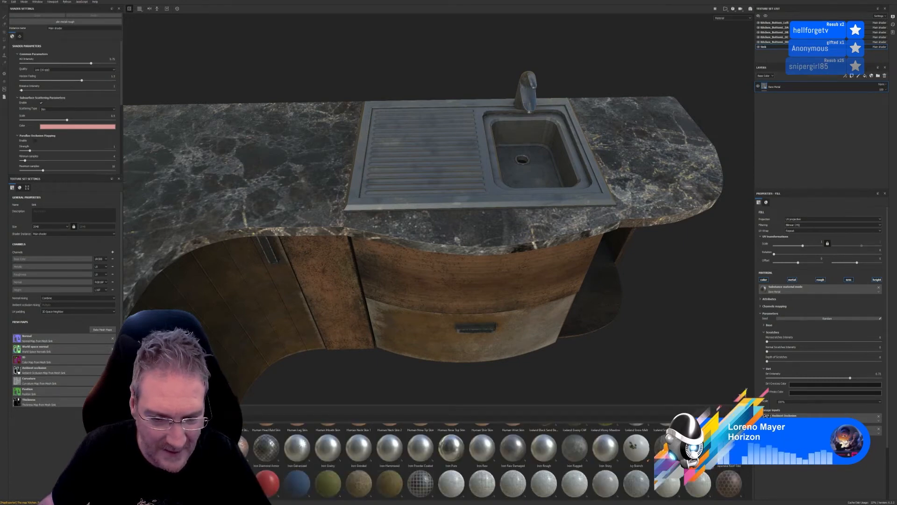
scroll(723, 467, "down", 3)
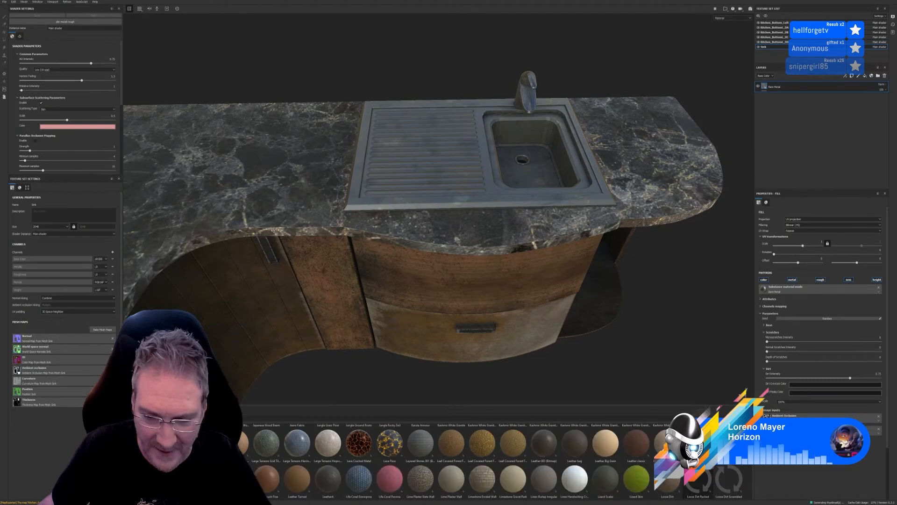
scroll(722, 467, "down", 3)
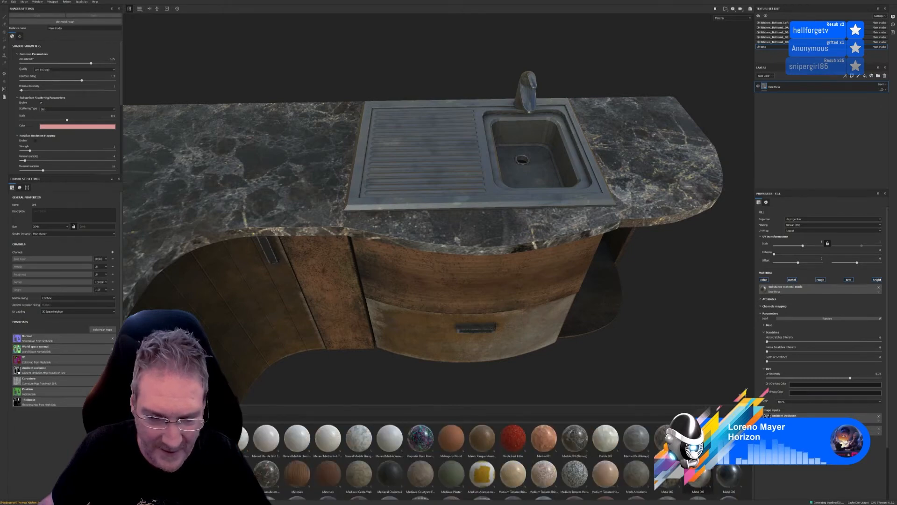
scroll(722, 467, "down", 3)
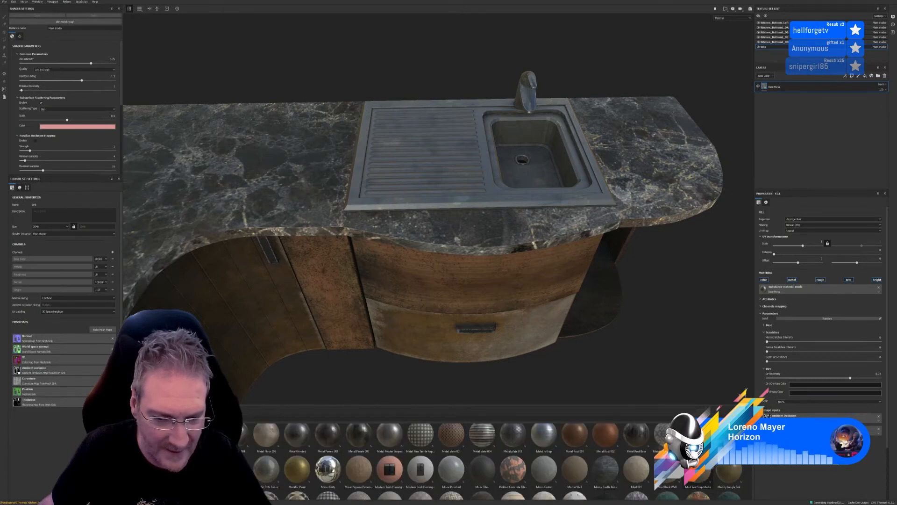
scroll(722, 467, "down", 3)
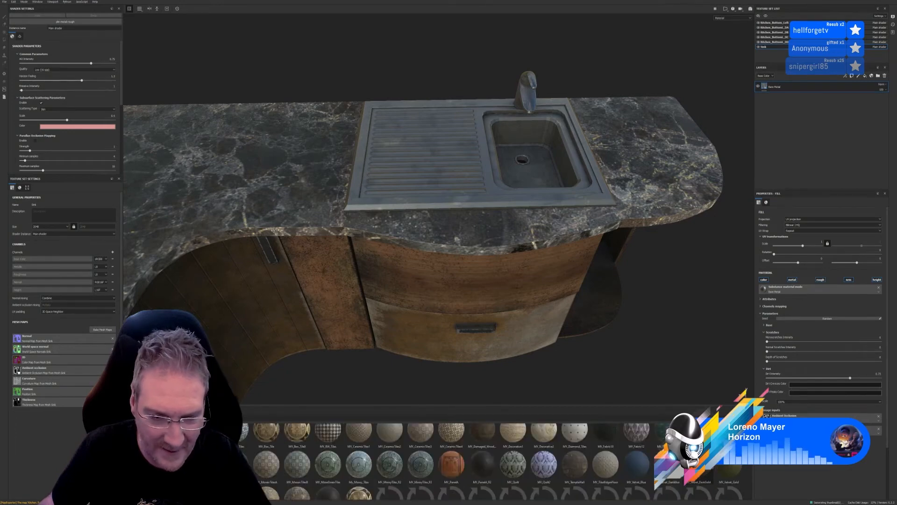
scroll(722, 466, "down", 3)
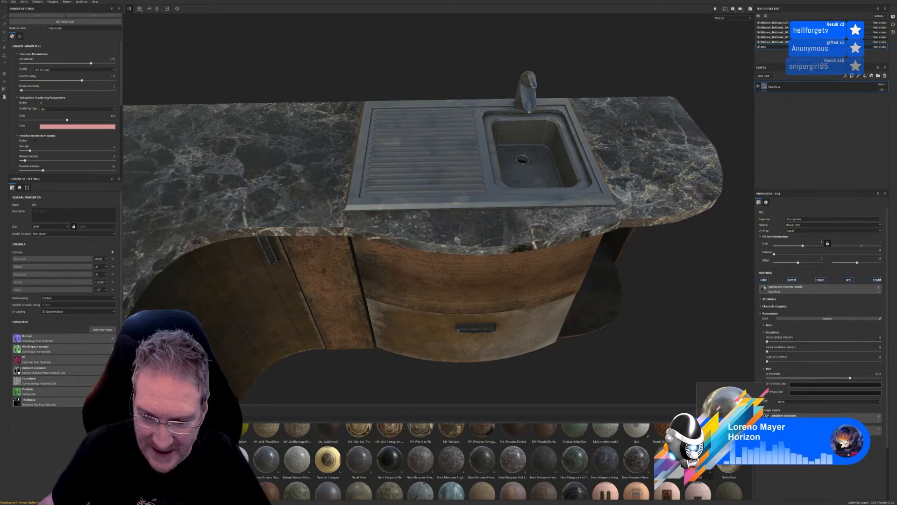
scroll(722, 467, "down", 3)
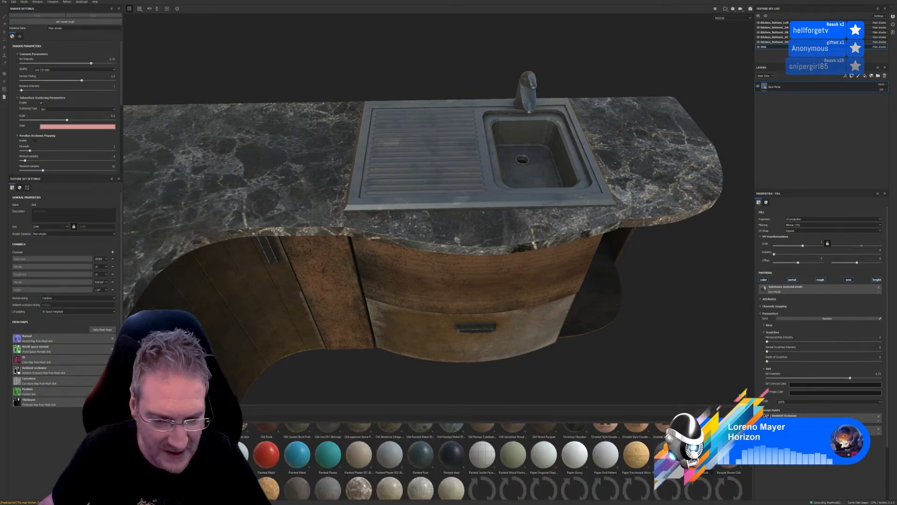
scroll(722, 466, "down", 3)
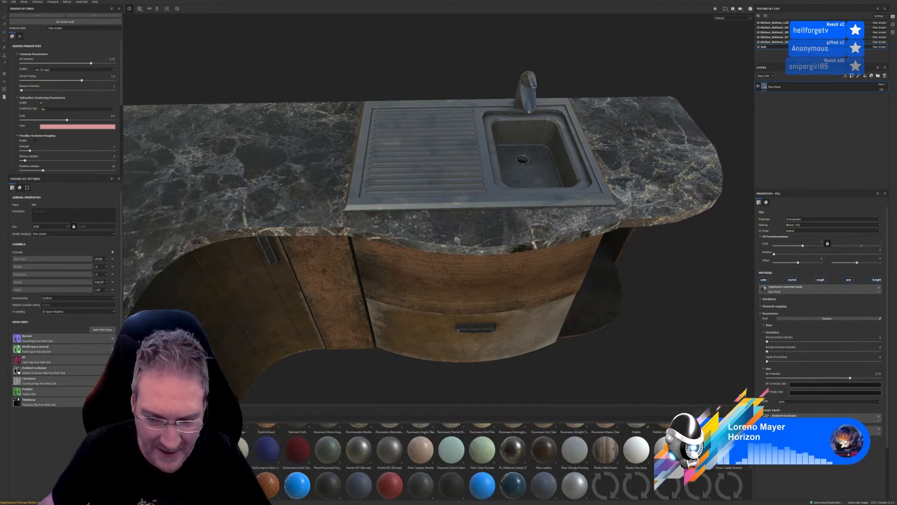
scroll(722, 467, "down", 3)
scroll(722, 466, "up", 2)
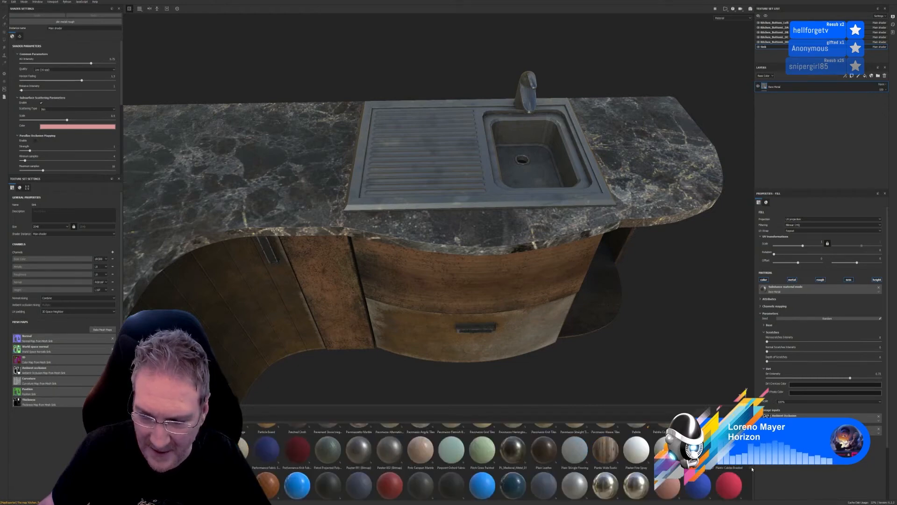
scroll(722, 463, "down", 3)
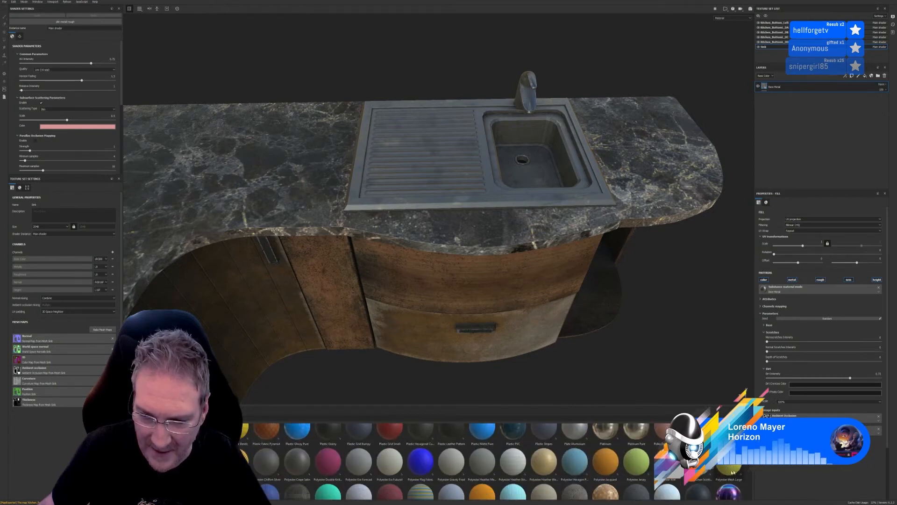
scroll(598, 463, "down", 2)
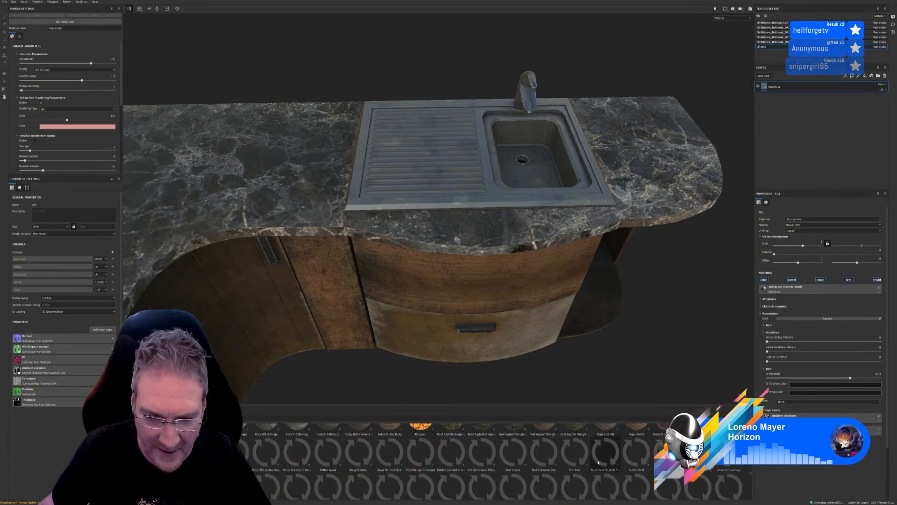
scroll(599, 463, "down", 2)
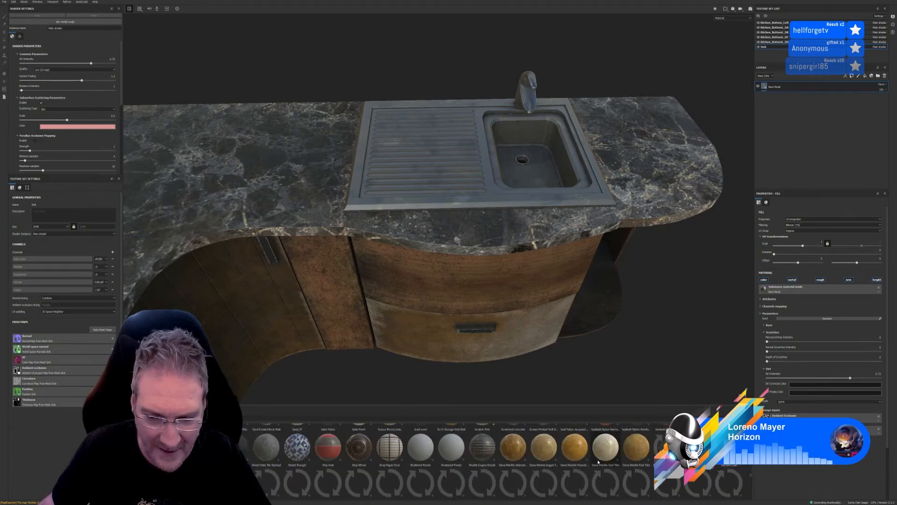
mouse_move(598, 462)
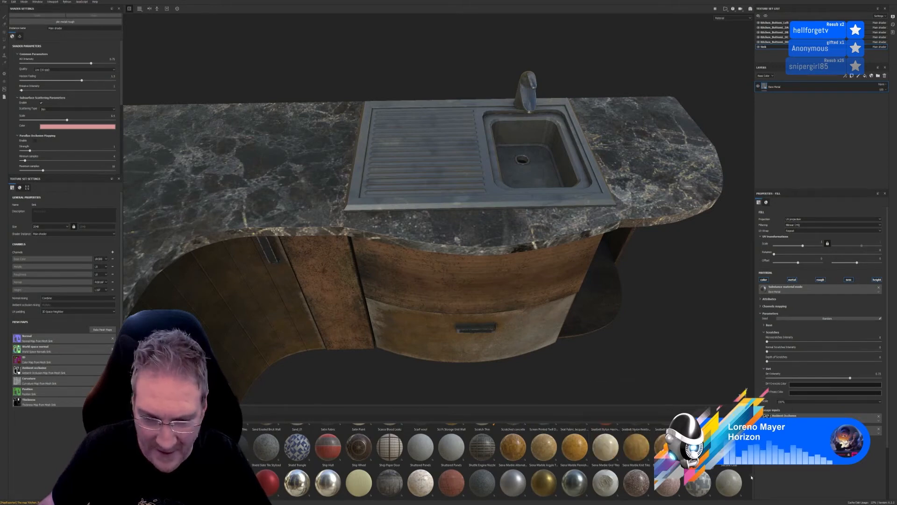
scroll(393, 471, "down", 2)
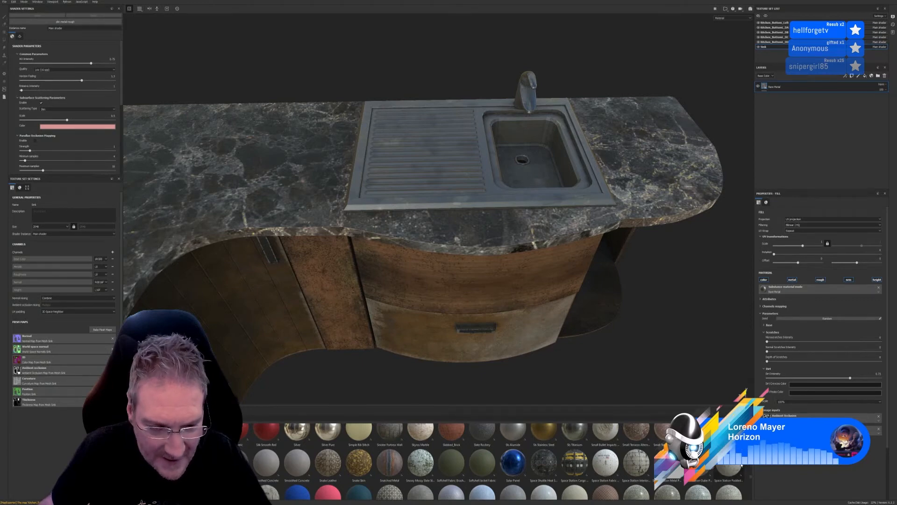
scroll(748, 474, "down", 3)
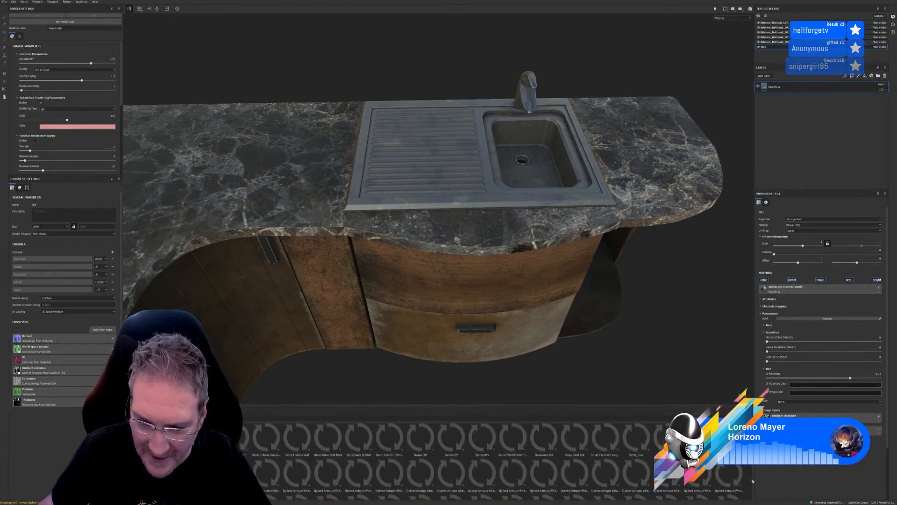
scroll(753, 481, "up", 2)
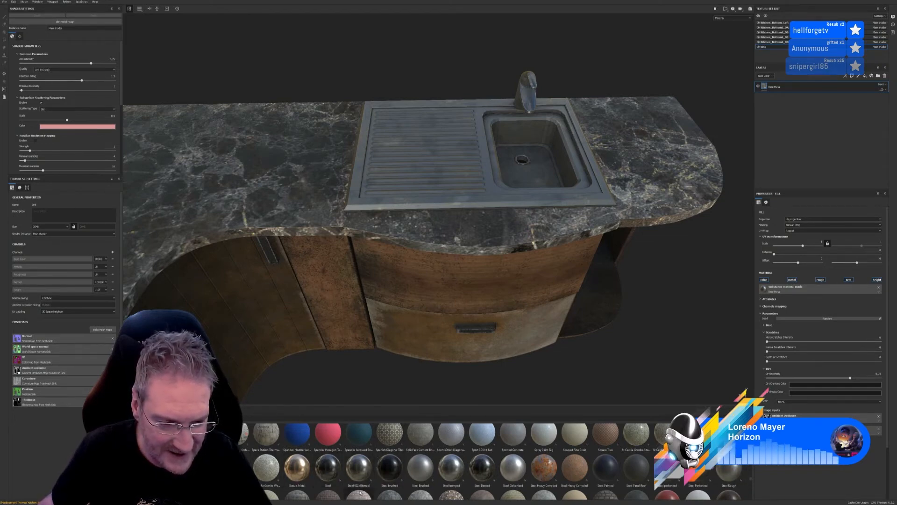
Try the Steel material on the sink, undo it, and apply the Steel bitmap material above the Bare Metal layer
left_click_drag(328, 468, 448, 183)
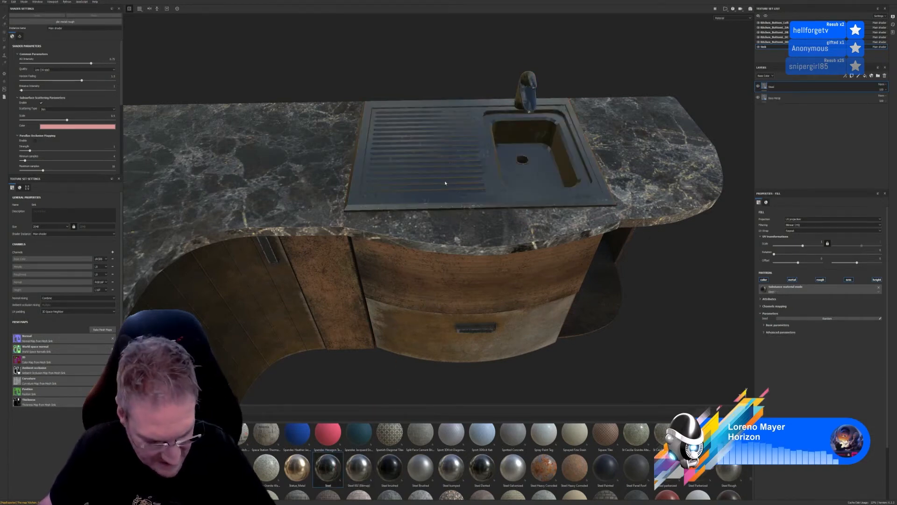
key("ctrl+z")
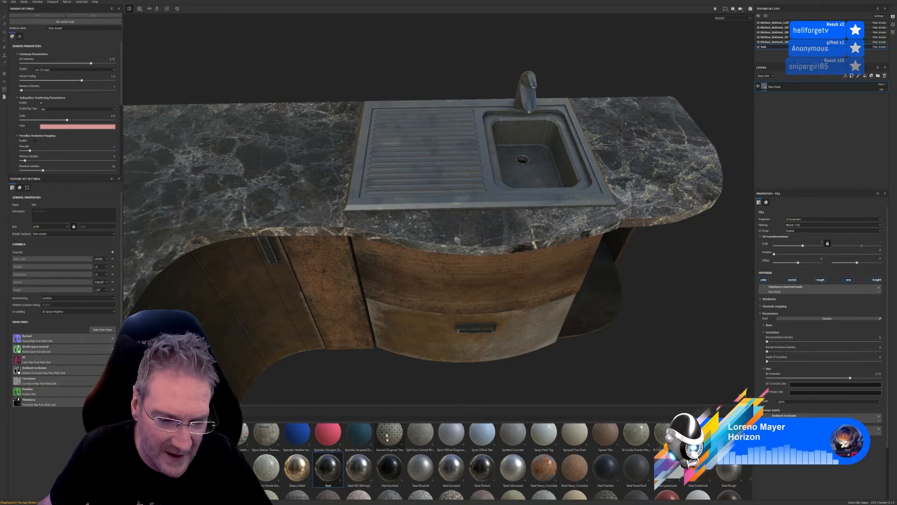
left_click_drag(359, 467, 423, 191)
scroll(425, 192, "up", 2)
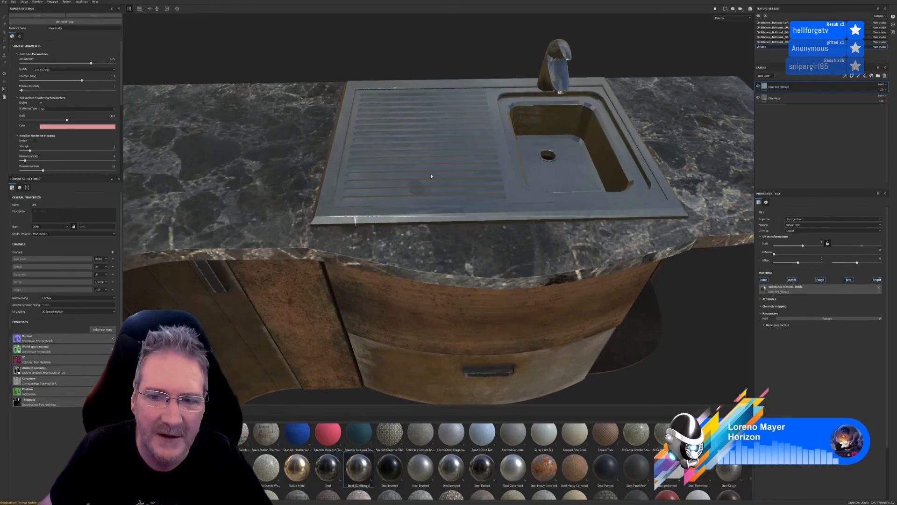
left_click_drag(454, 198, 465, 217, "alt")
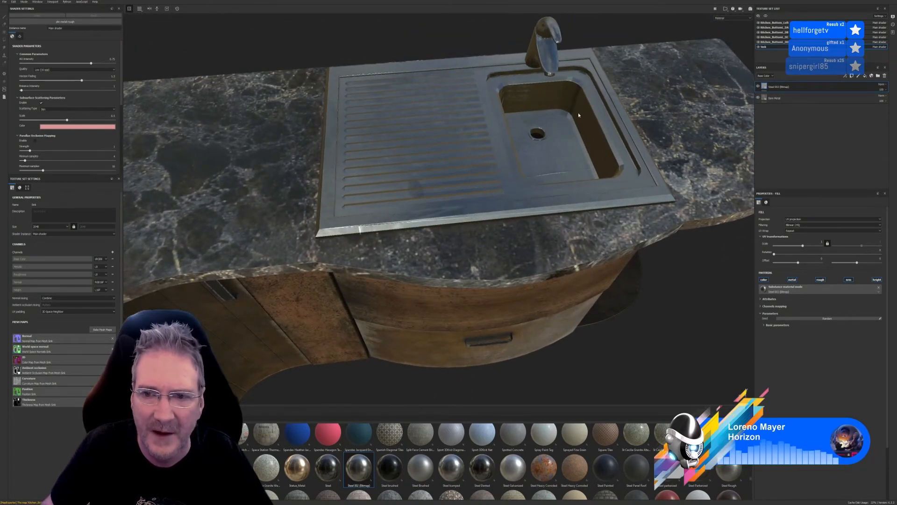
scroll(579, 115, "up", 3)
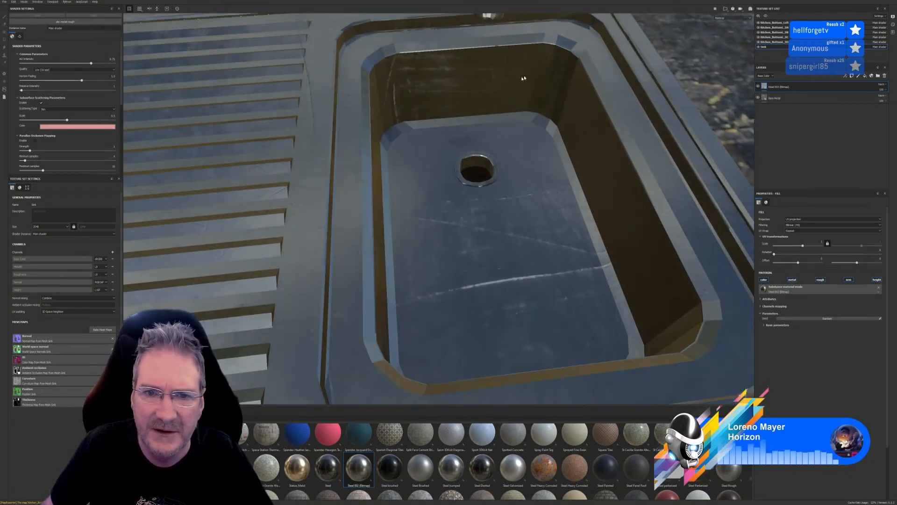
scroll(523, 78, "down", 5)
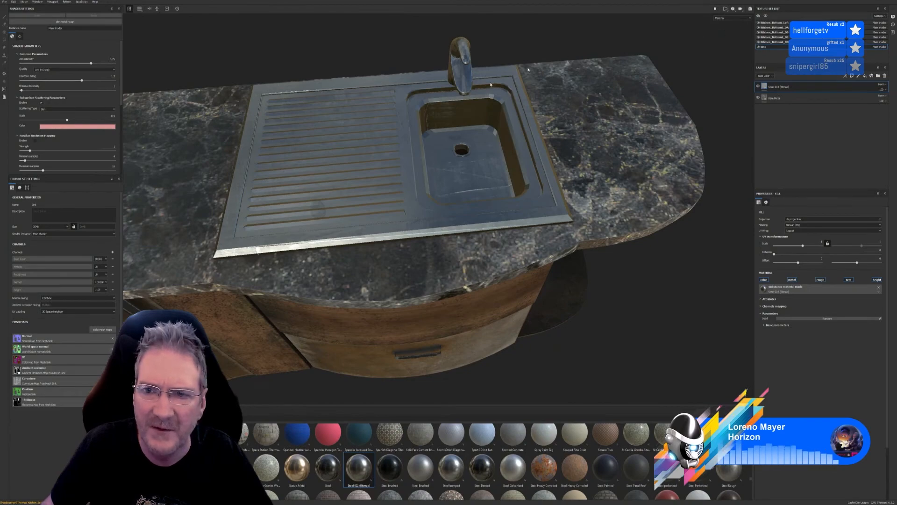
Switch to 3ds Max, select only the sink with its tap, and isolate it in the viewports
left_click(857, 1)
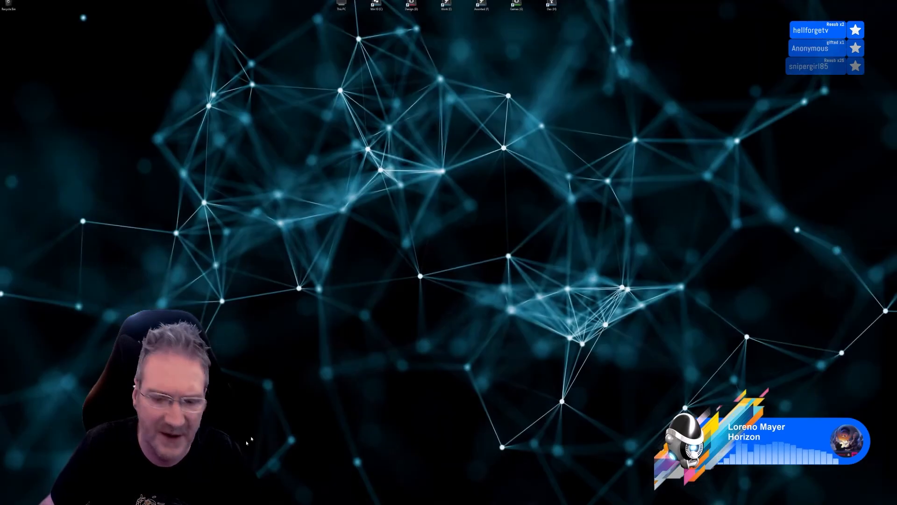
left_click(243, 504)
scroll(397, 187, "up", 6)
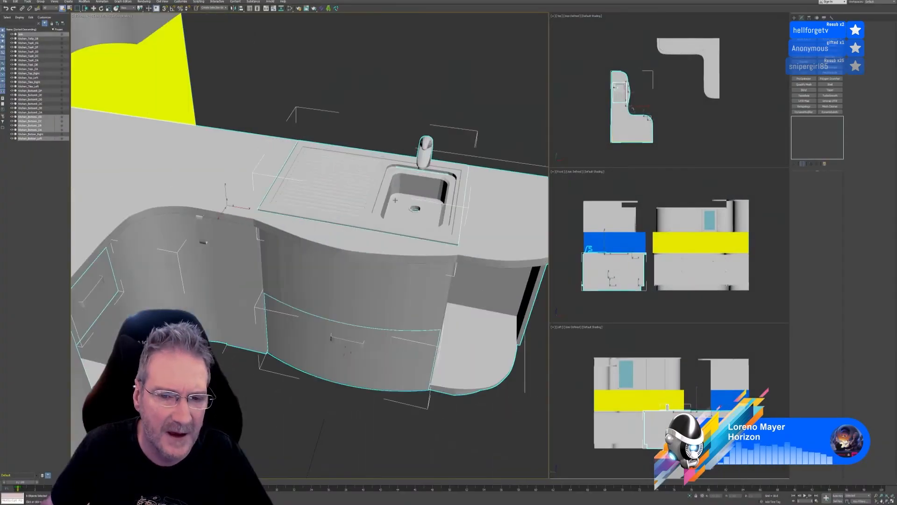
scroll(396, 140, "down", 3)
left_click(395, 125)
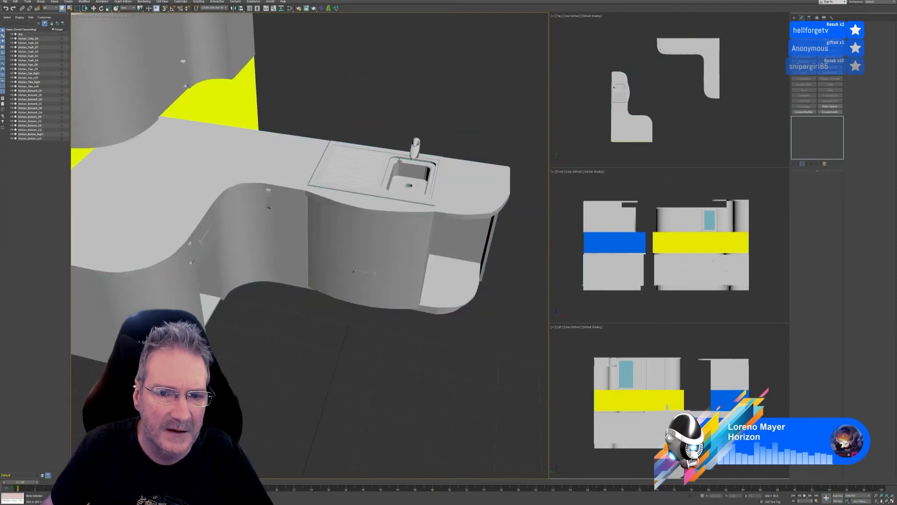
left_click(397, 161)
left_click(691, 495)
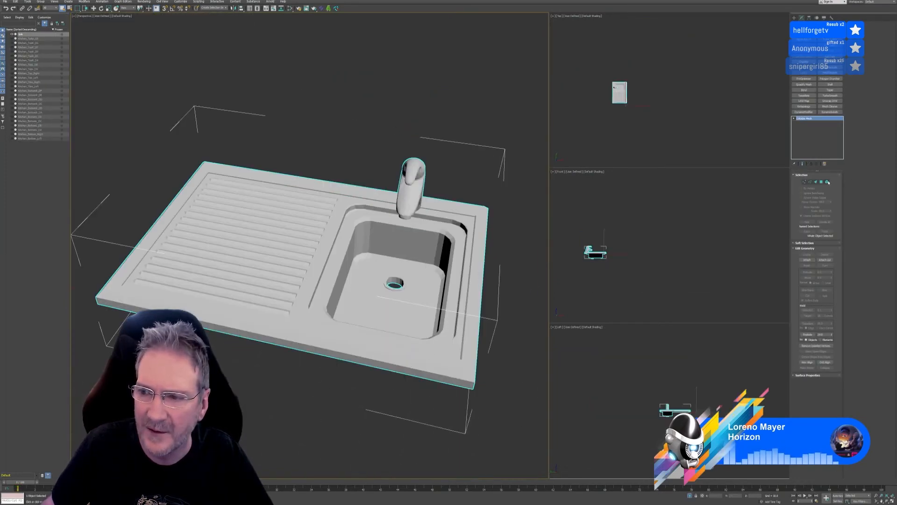
Select every element of the sink and tap mesh and smooth the shading of all its faces
left_click(828, 182)
left_click_drag(600, 62, 661, 139)
scroll(824, 403, "down", 2)
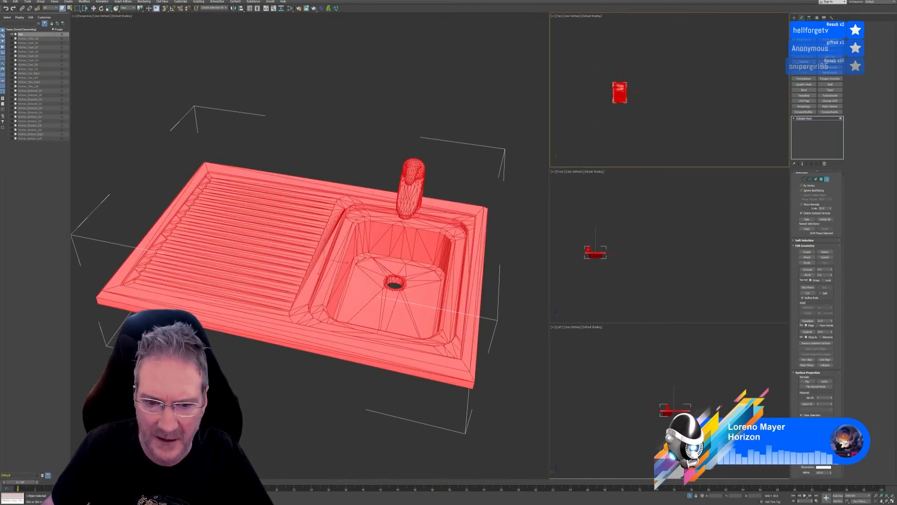
left_click(827, 182)
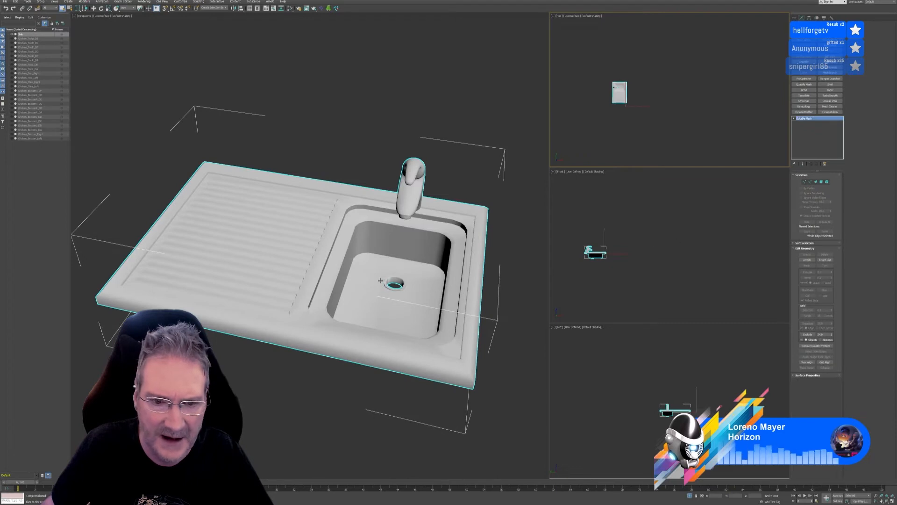
scroll(381, 281, "down", 4)
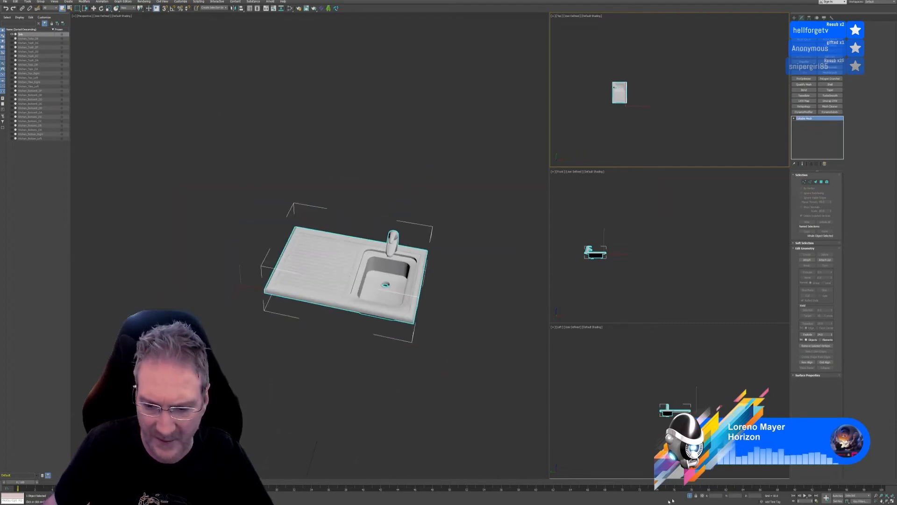
Leave isolation and select the lower-left kitchen unit together with its doors, drawer and the sink
left_click(691, 496)
scroll(422, 369, "down", 5)
scroll(400, 374, "up", 2)
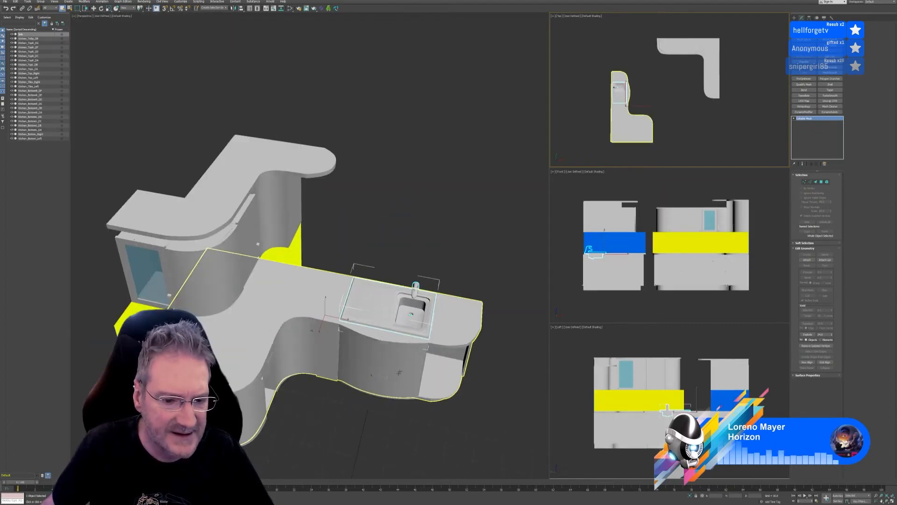
left_click(291, 304)
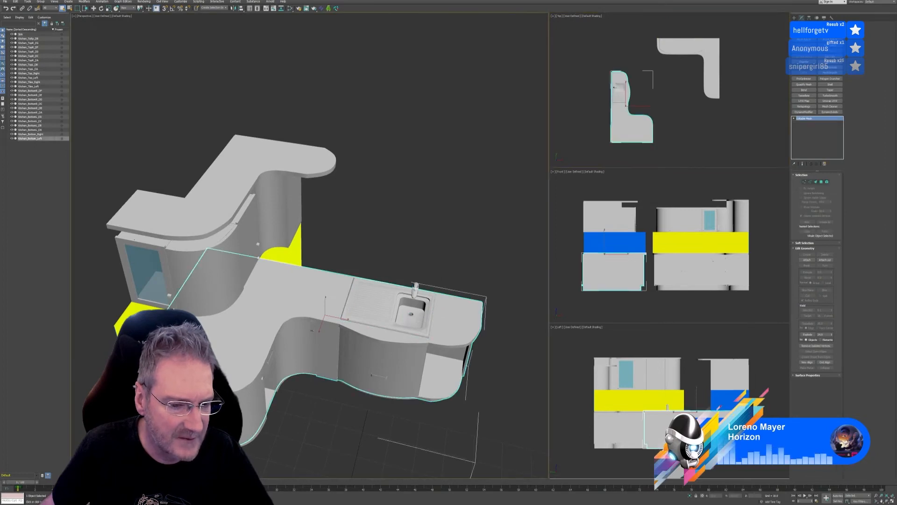
left_click(256, 391, "ctrl")
left_click(276, 364, "ctrl")
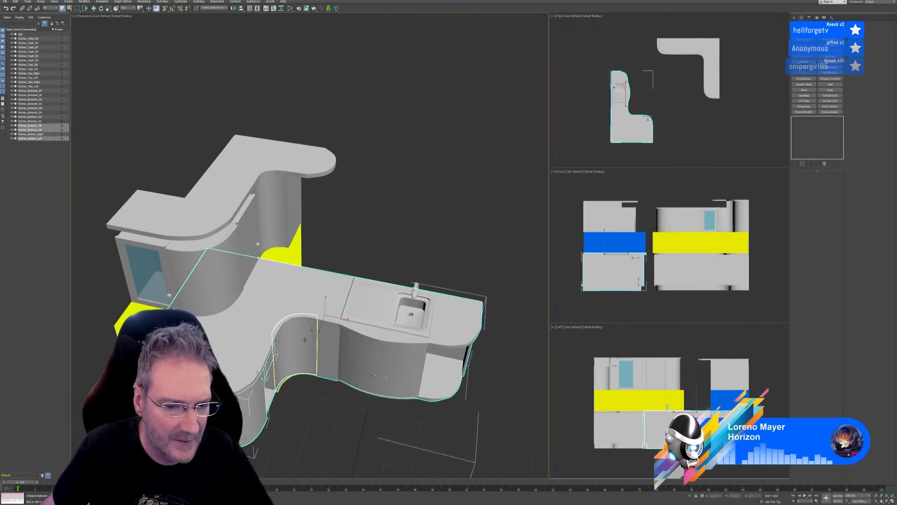
left_click(320, 350, "ctrl")
left_click(379, 374, "ctrl")
left_click(412, 309, "ctrl")
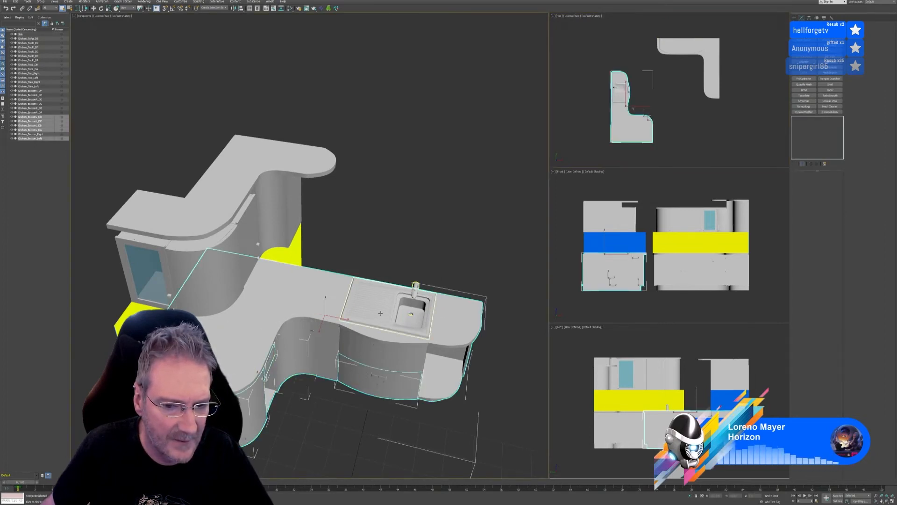
Export only the selected objects over Kitchen_Bottom_Left.fbx with the current FBX preset, then clear the selection
left_click(4, 2)
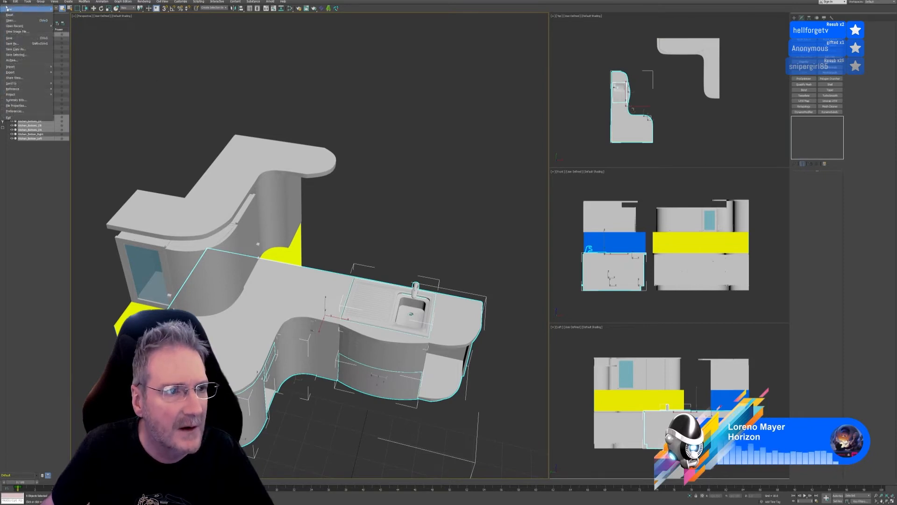
mouse_move(28, 72)
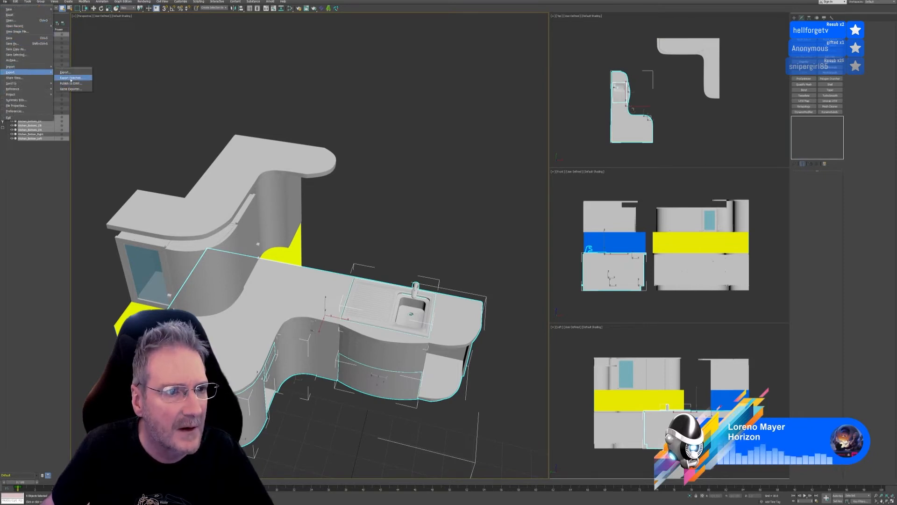
left_click(70, 78)
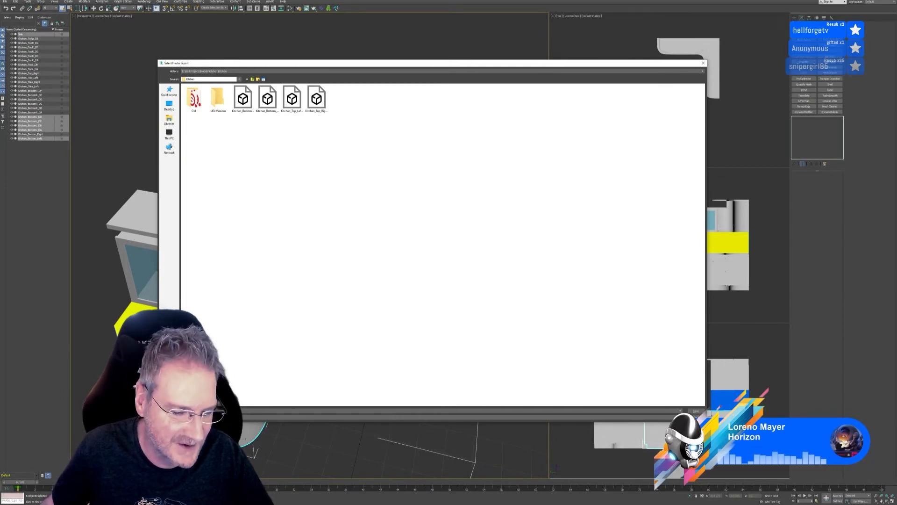
key("alt+Tab")
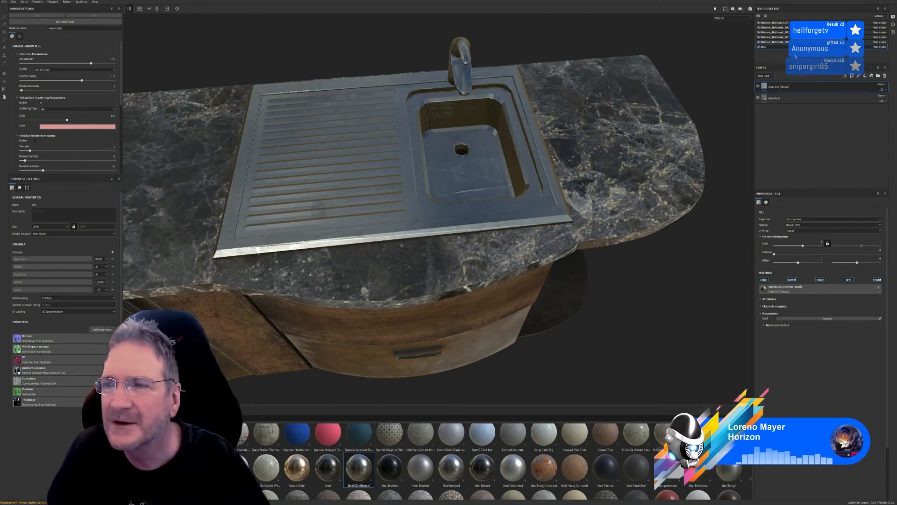
key("alt+Tab")
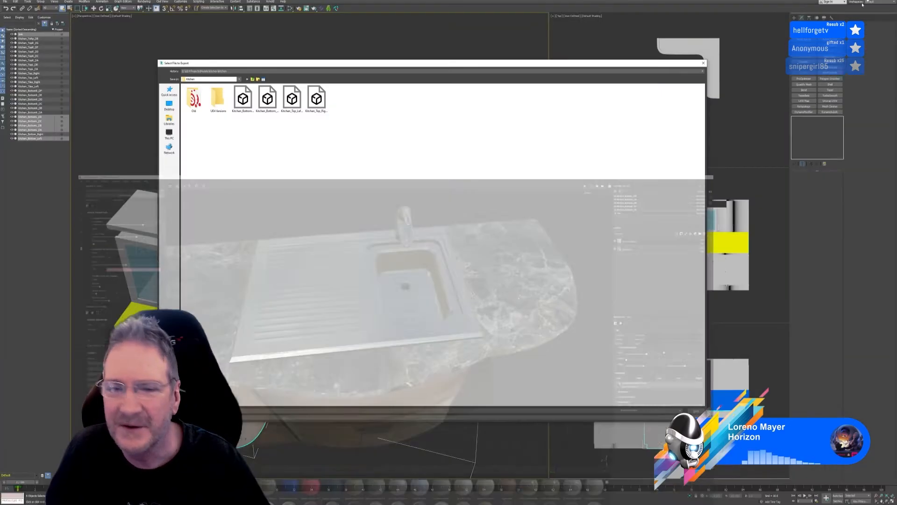
left_click(241, 101)
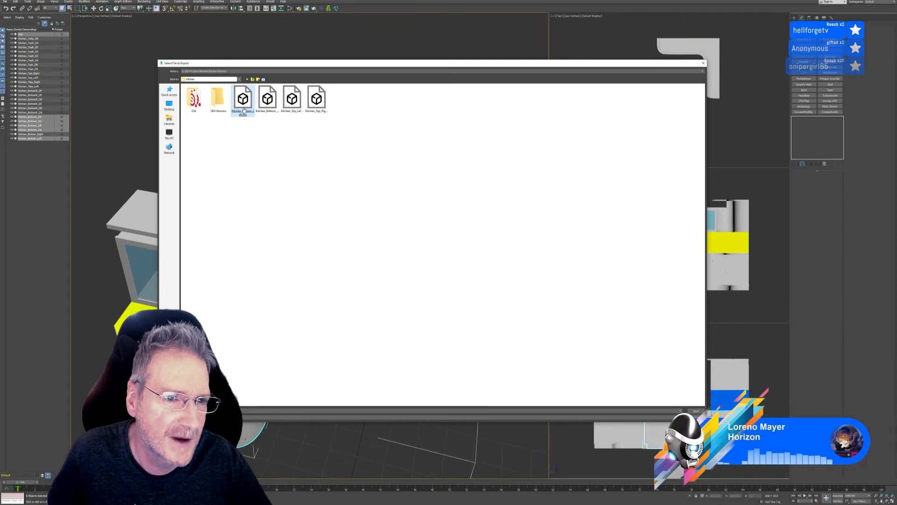
key("Return")
left_click(476, 257)
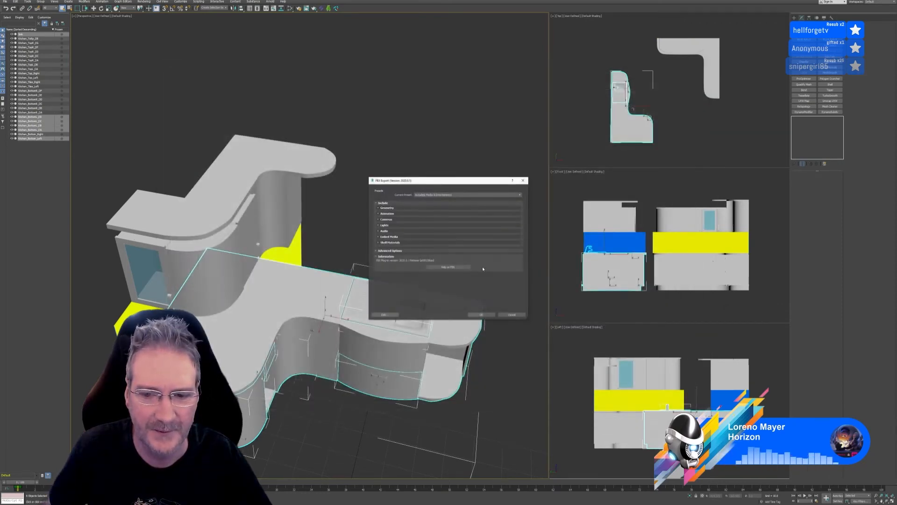
left_click(482, 315)
key("ctrl+d")
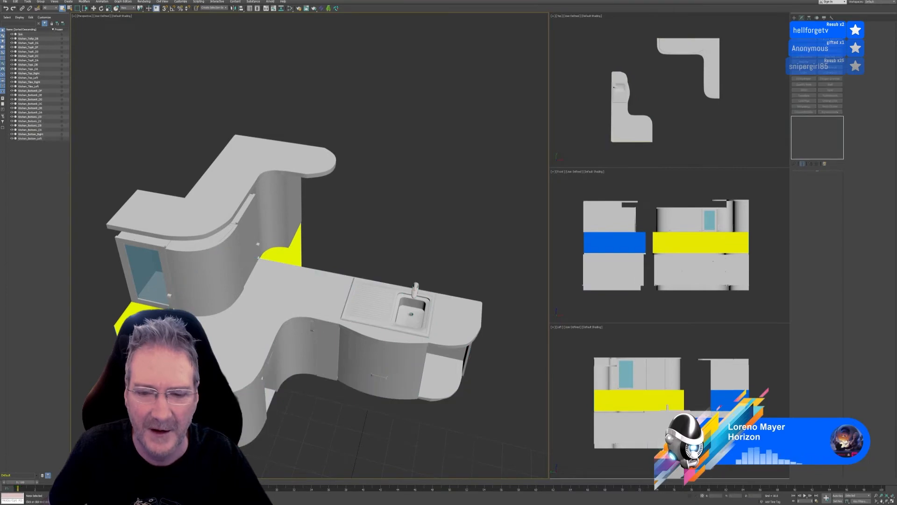
left_click(870, 1)
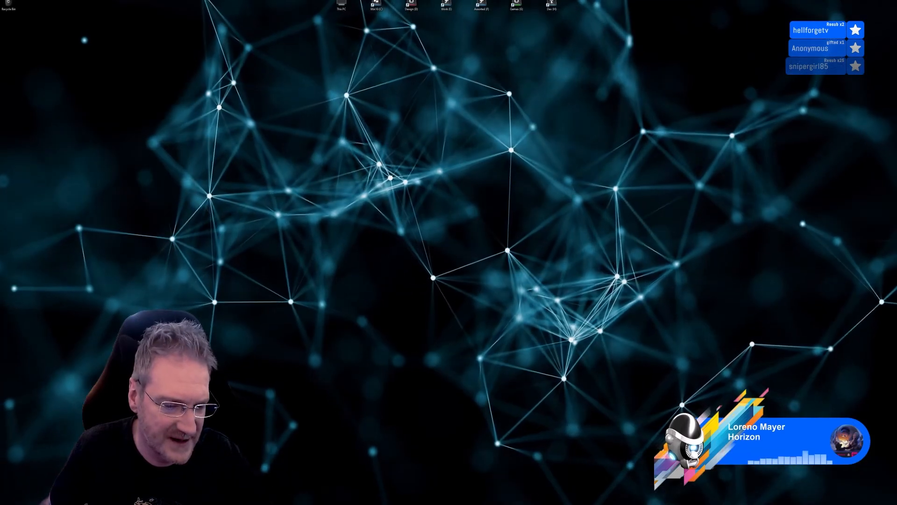
Switch to Substance Painter and reload the project's mesh from the re-exported Kitchen_Bottom_Left.fbx in the project configuration
left_click(309, 504)
left_click(13, 2)
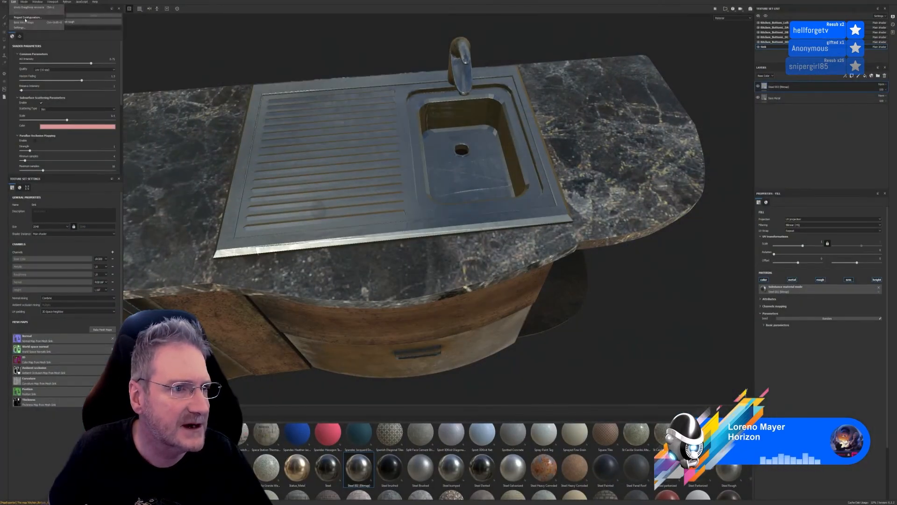
left_click(30, 26)
left_click(481, 213)
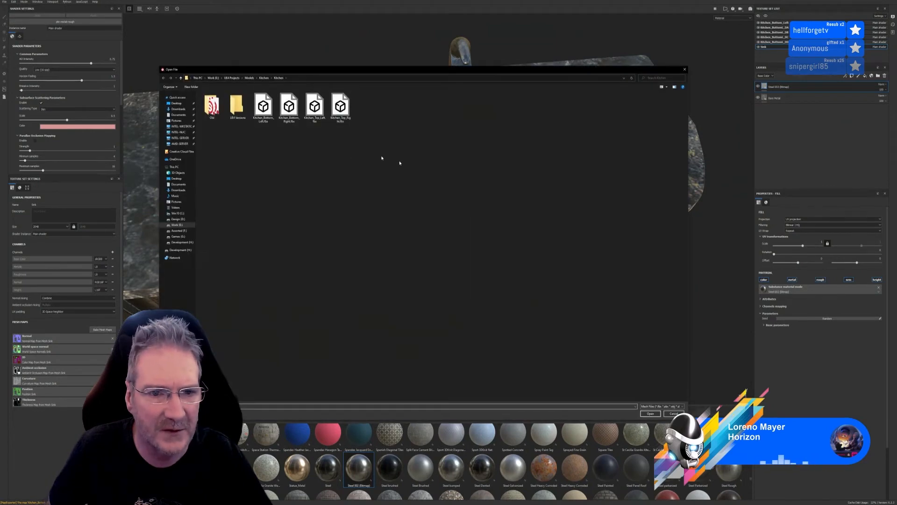
double_click(260, 105)
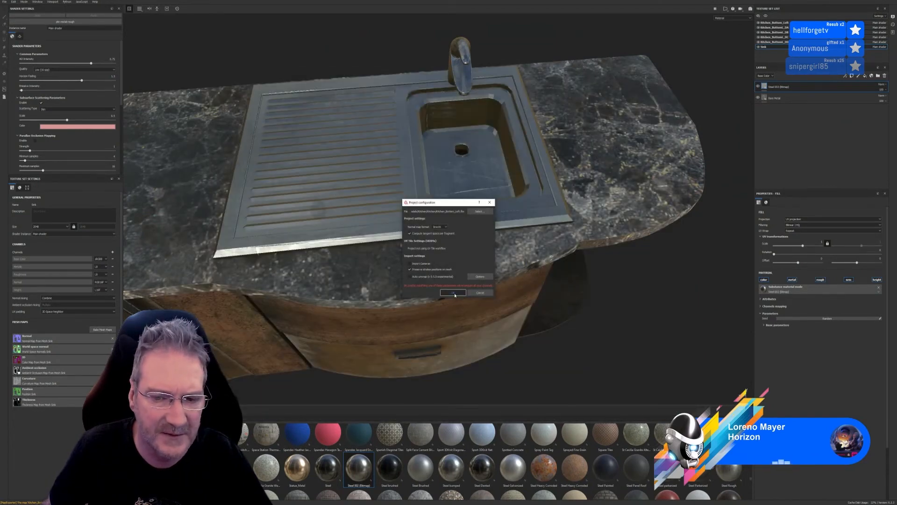
left_click(453, 292)
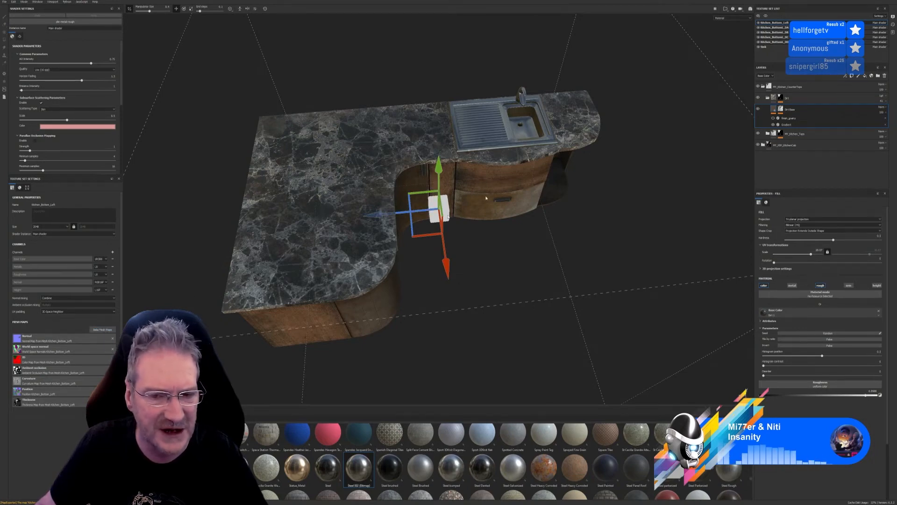
Collapse the countertop layer folders and apply the Steel Bumped material to the sink above the steel bitmap layer
scroll(528, 123, "up", 5)
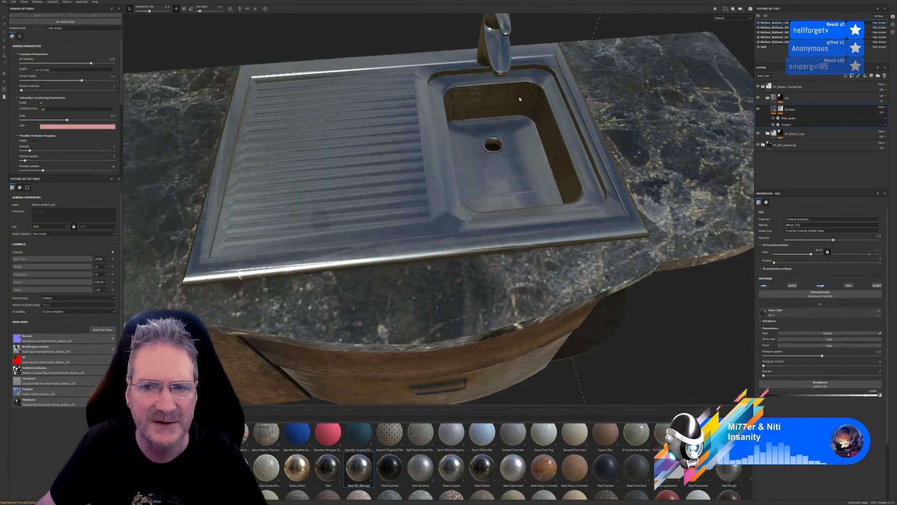
scroll(474, 203, "down", 3)
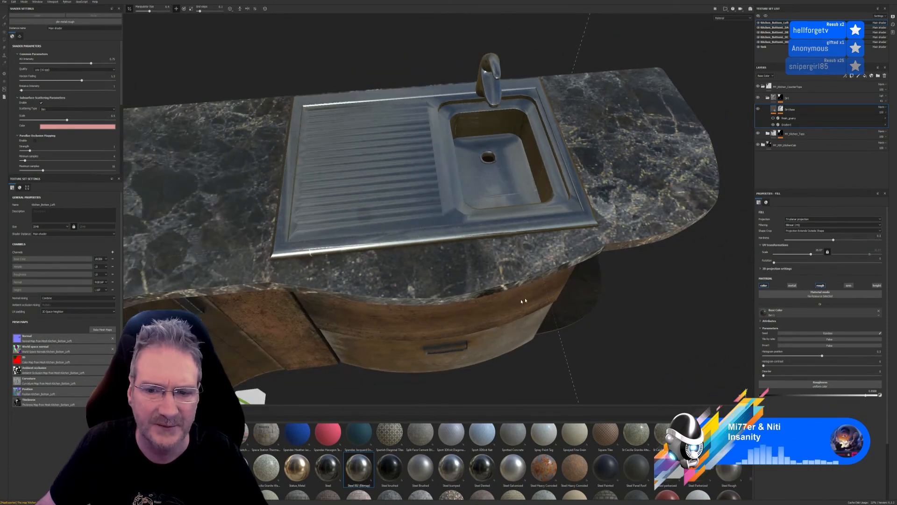
left_click_drag(522, 301, 621, 327, "alt")
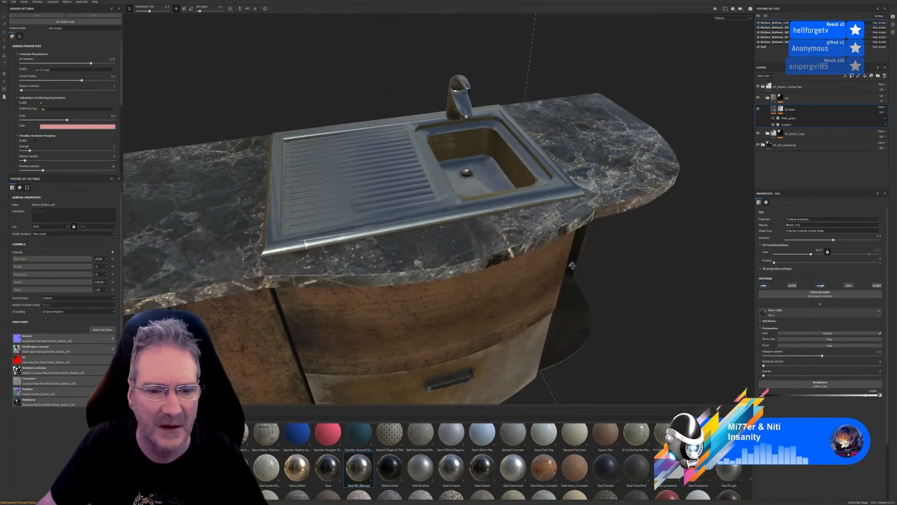
left_click(768, 97)
left_click(763, 87)
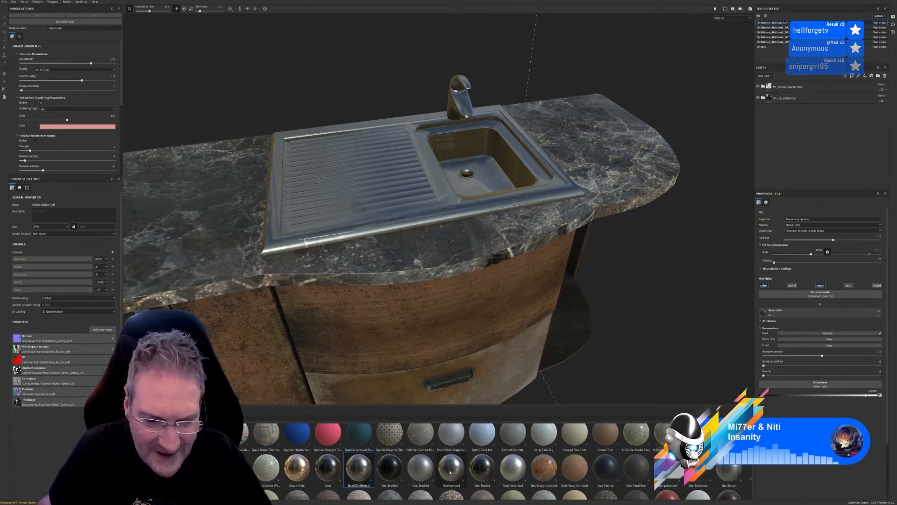
left_click_drag(451, 472, 421, 218)
scroll(430, 210, "up", 3)
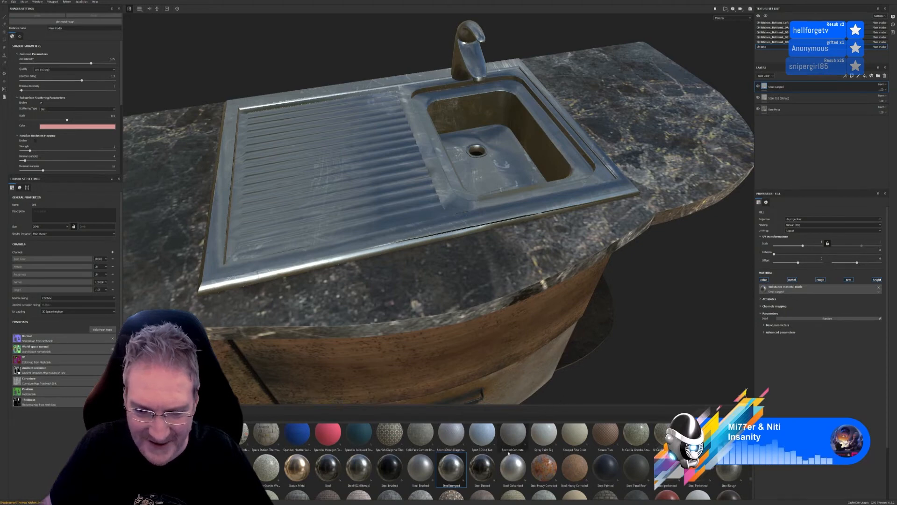
Try the Steel Dented and Steel Galvanized materials on the sink, undoing each one
left_click_drag(487, 470, 405, 180)
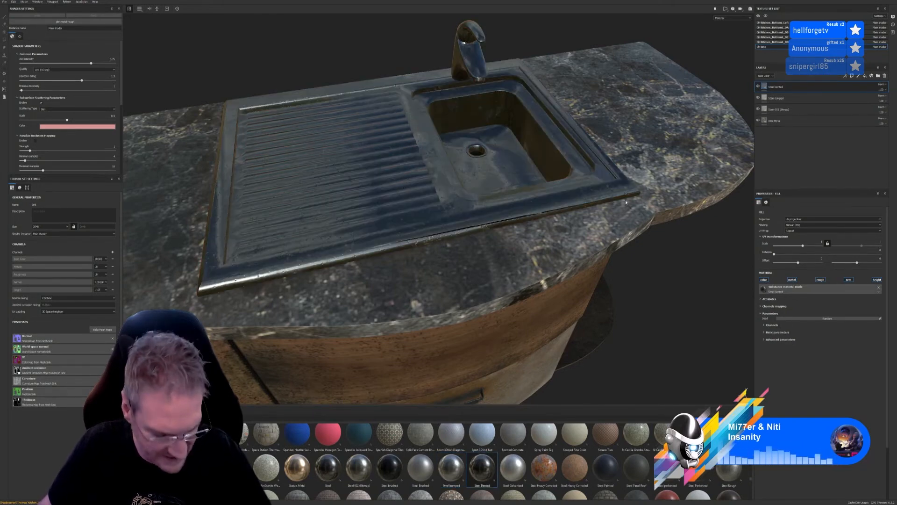
key("ctrl+z")
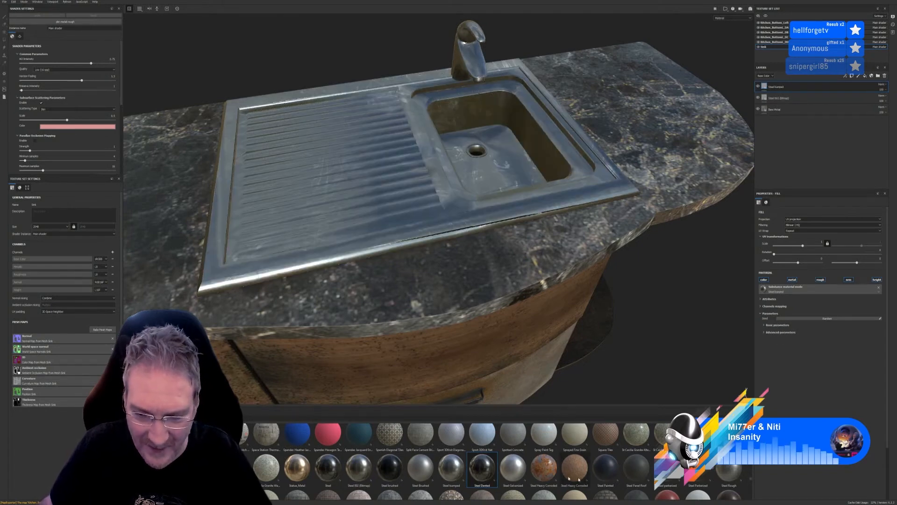
left_click_drag(513, 467, 442, 281)
key("ctrl+z")
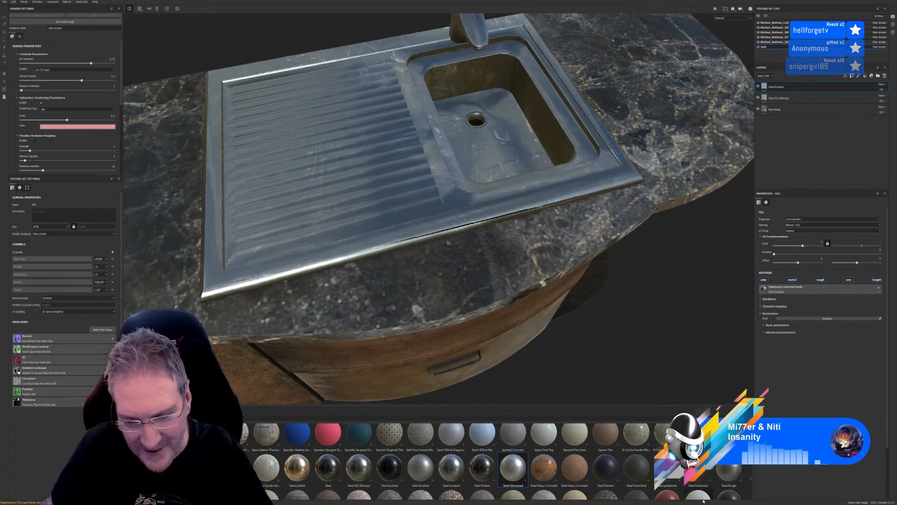
Apply the Steel Heavy Corroded material to the sink and tap as the uppermost layer
left_click_drag(543, 467, 419, 183)
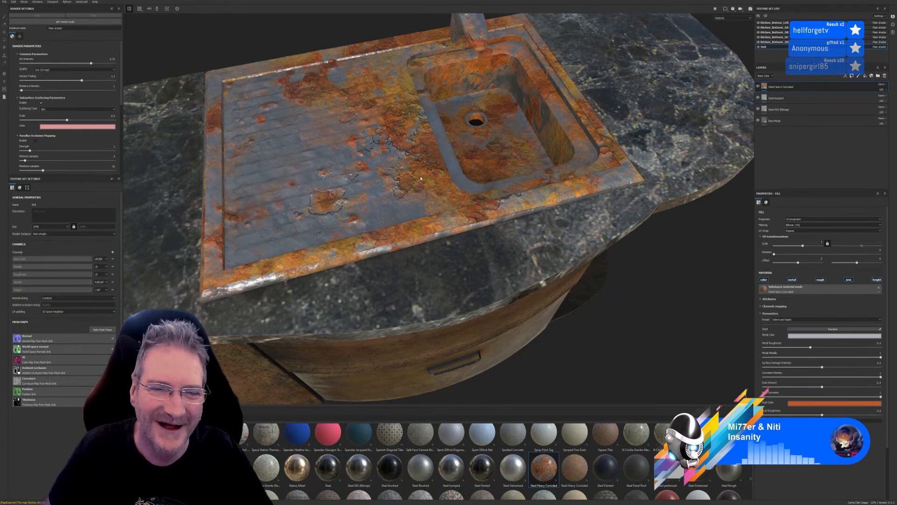
right_click_drag(420, 178, 522, 285, "alt")
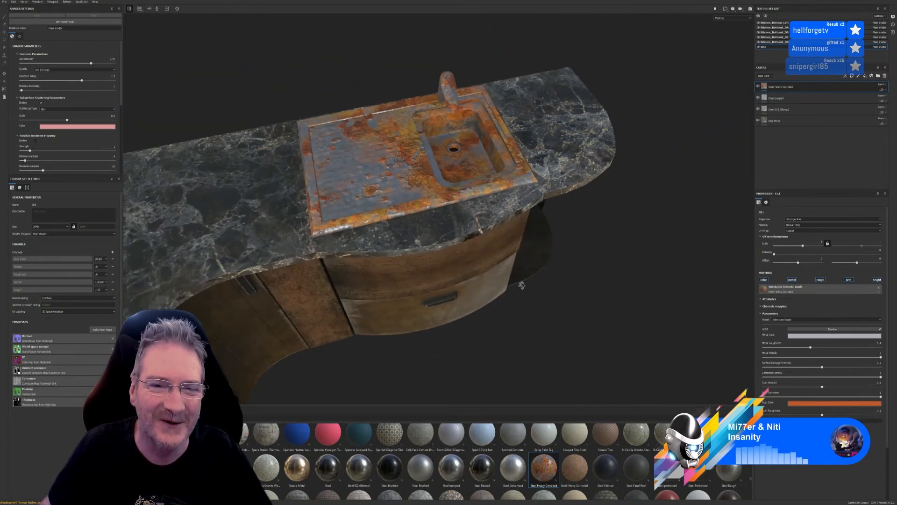
mouse_move(522, 285)
left_mouse_down("alt")
mouse_move(502, 239)
mouse_move(504, 283)
left_mouse_up("alt")
right_click_drag(505, 284, 482, 149, "alt")
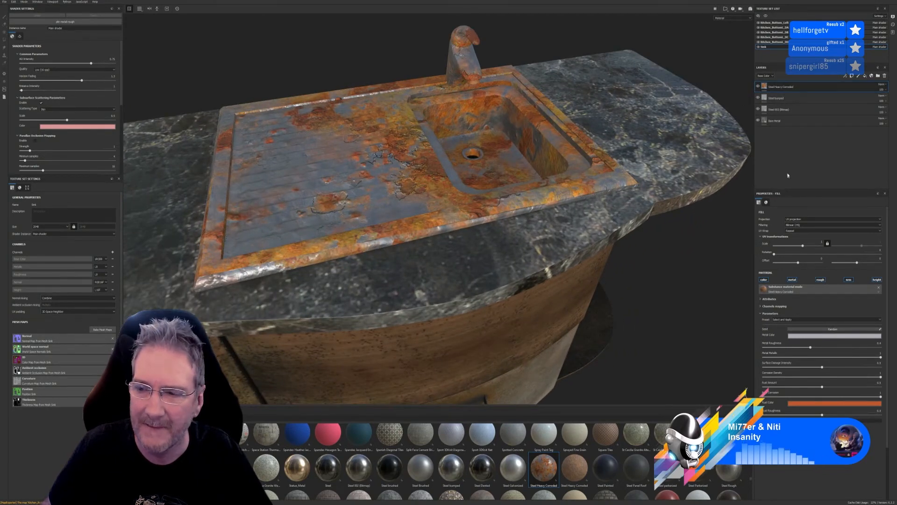
Increase the UV scale of the Steel Heavy Corroded layer so its rust pattern repeats more finely across the sink
left_click(806, 246)
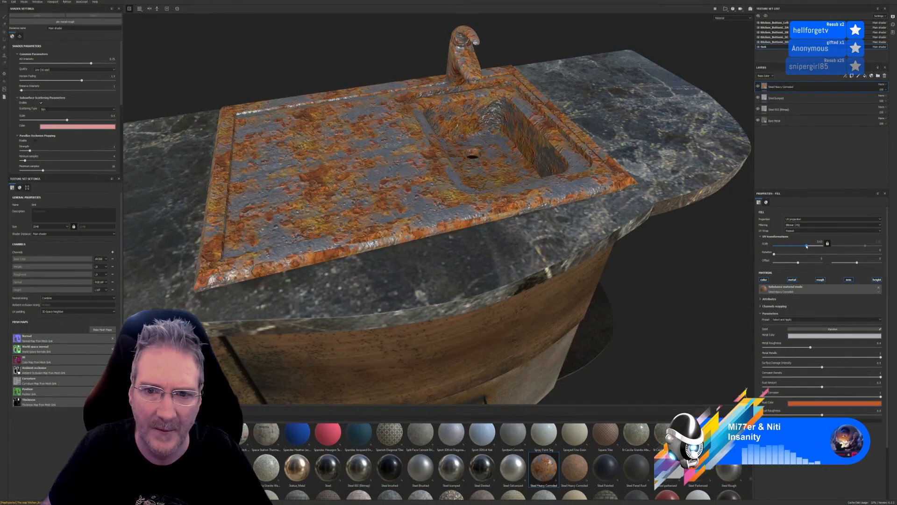
left_click_drag(807, 247, 806, 246)
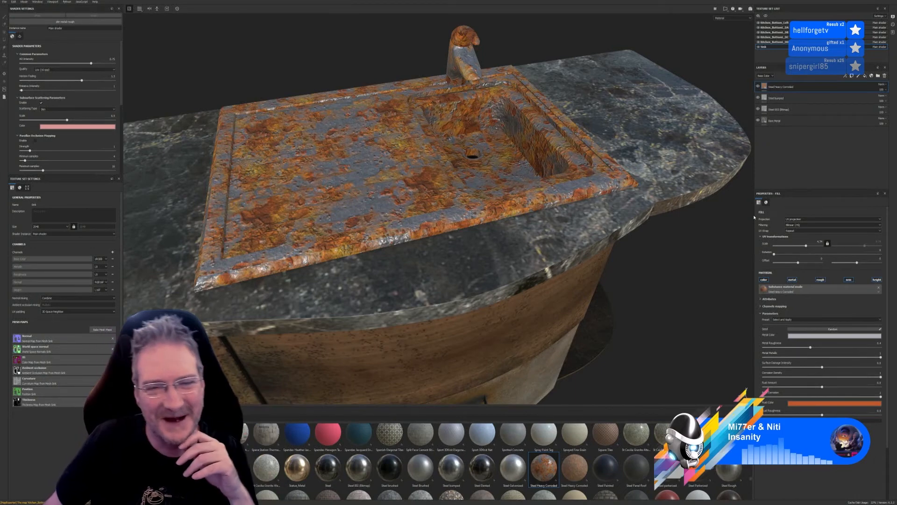
scroll(578, 225, "down", 4)
scroll(576, 224, "up", 2)
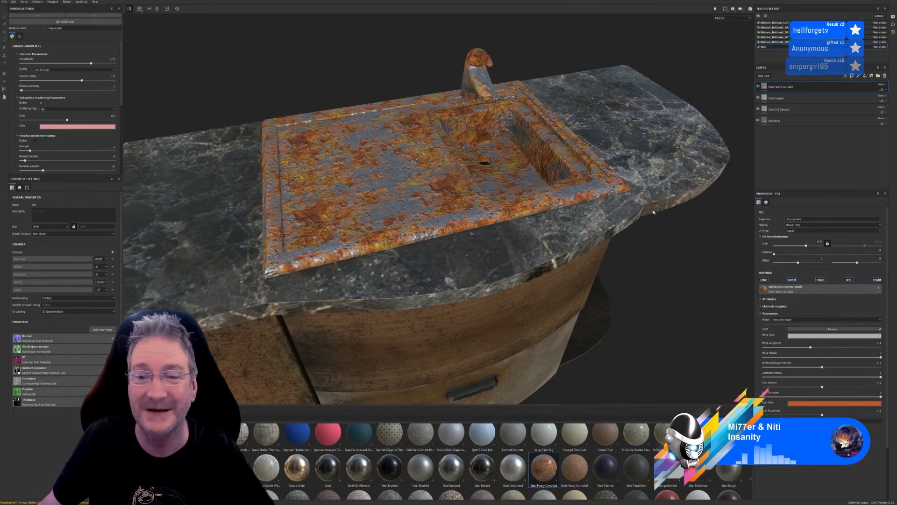
scroll(558, 197, "down", 4)
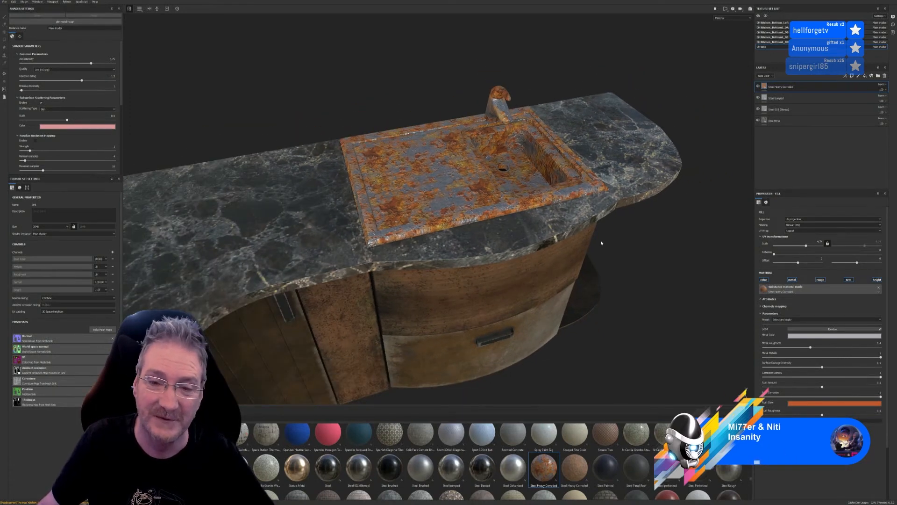
Compare the sink with and without the Steel Heavy Corroded layer, leaving that layer hidden
left_click(758, 87)
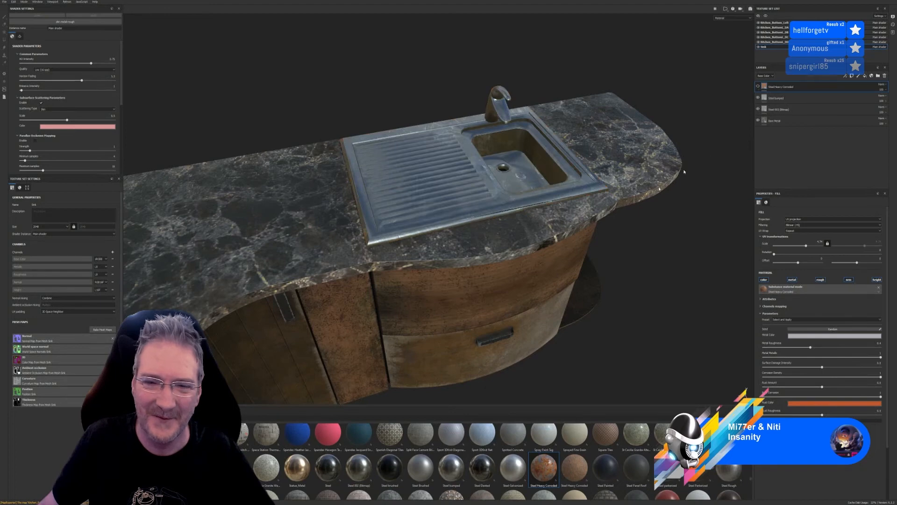
left_click(758, 86)
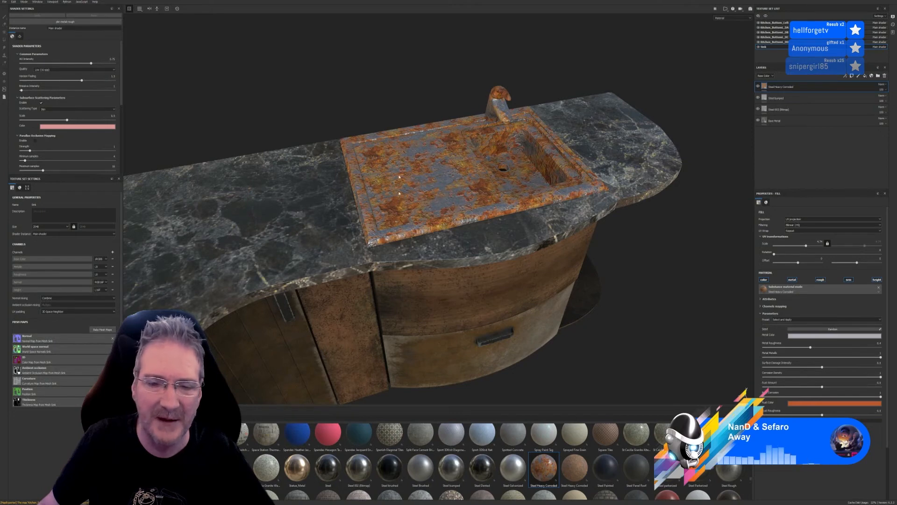
left_click(758, 86)
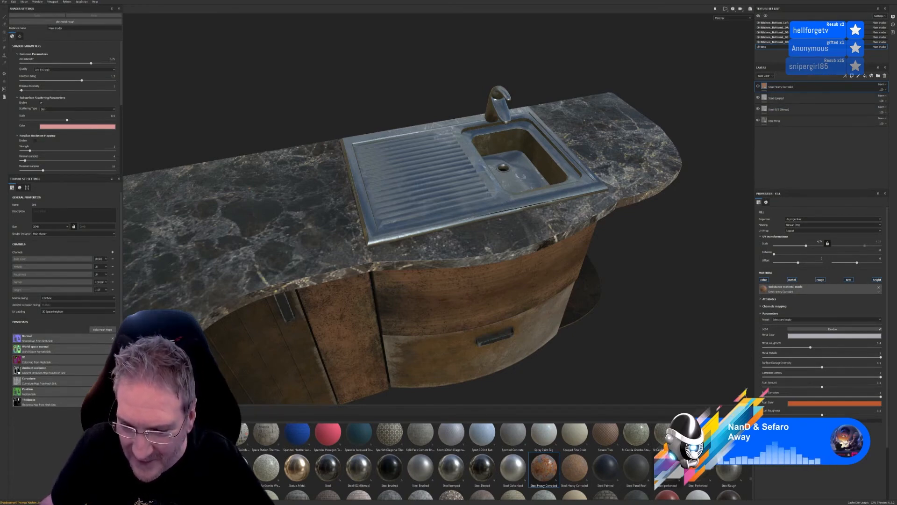
Try a dark steel material on the sink and undo it, and apply the Steel Rough material as the uppermost layer
left_click_drag(668, 468, 475, 204)
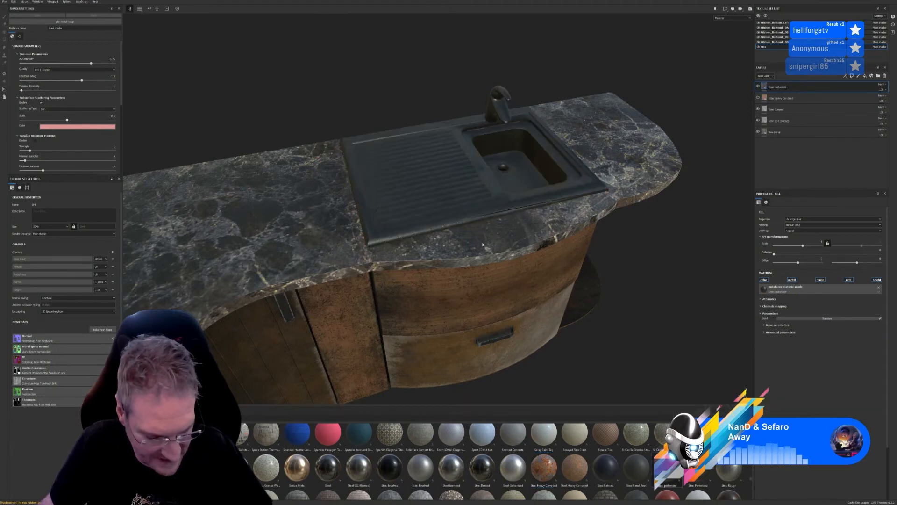
key("ctrl+z")
left_click_drag(730, 467, 501, 227)
scroll(456, 203, "up", 3)
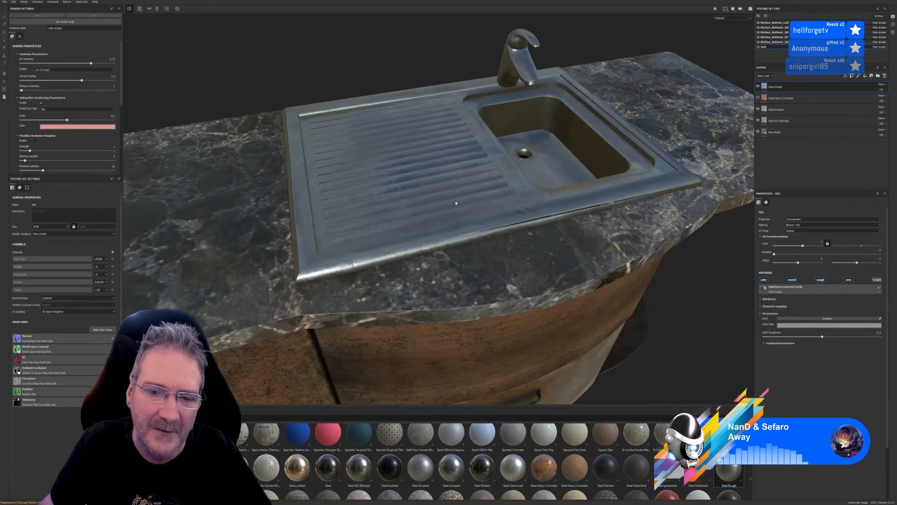
left_click_drag(455, 203, 472, 213, "alt")
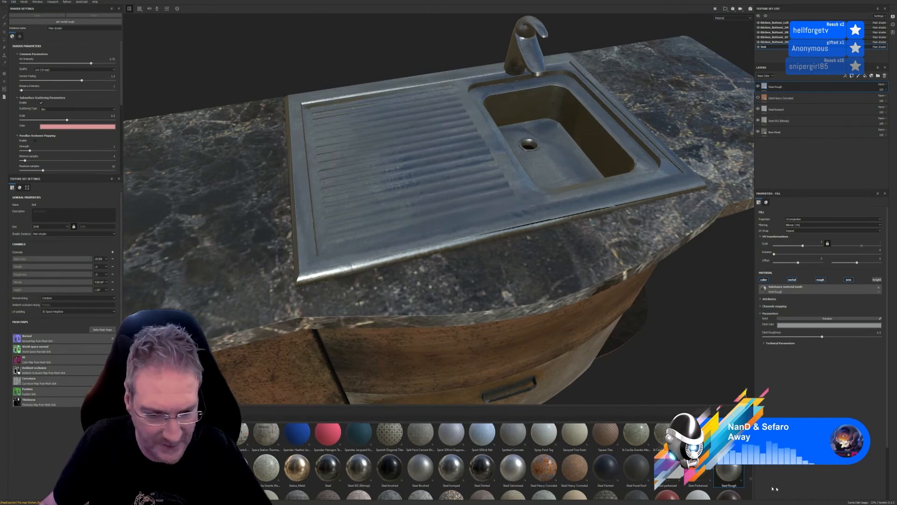
Try the dark Steel Brushed material and the Steel material on the sink, deleting each trial layer
scroll(751, 481, "down", 3)
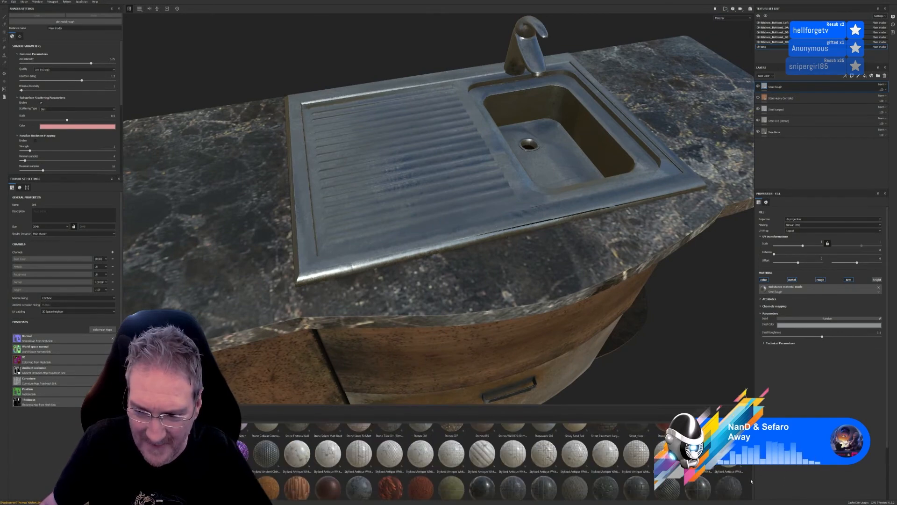
scroll(751, 481, "up", 2)
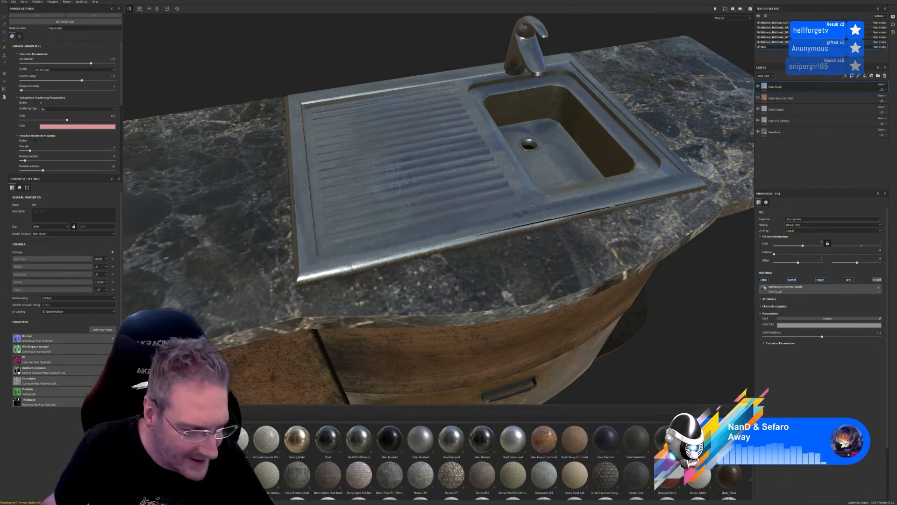
left_click_drag(390, 439, 428, 224)
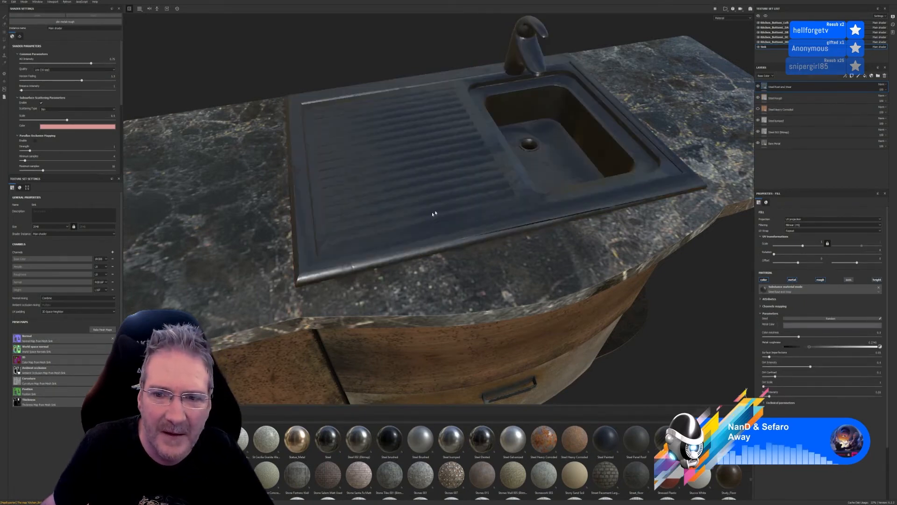
left_click_drag(464, 192, 477, 212, "alt")
key("Delete")
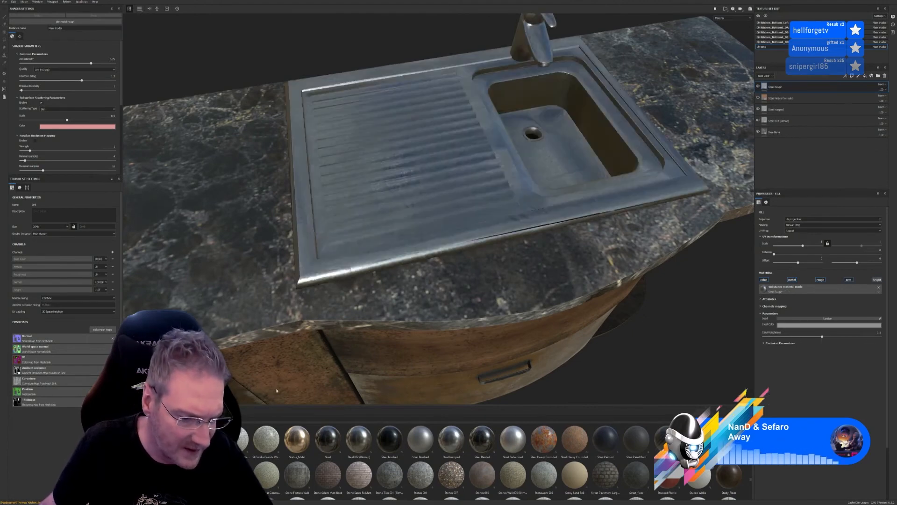
left_click_drag(328, 439, 380, 240)
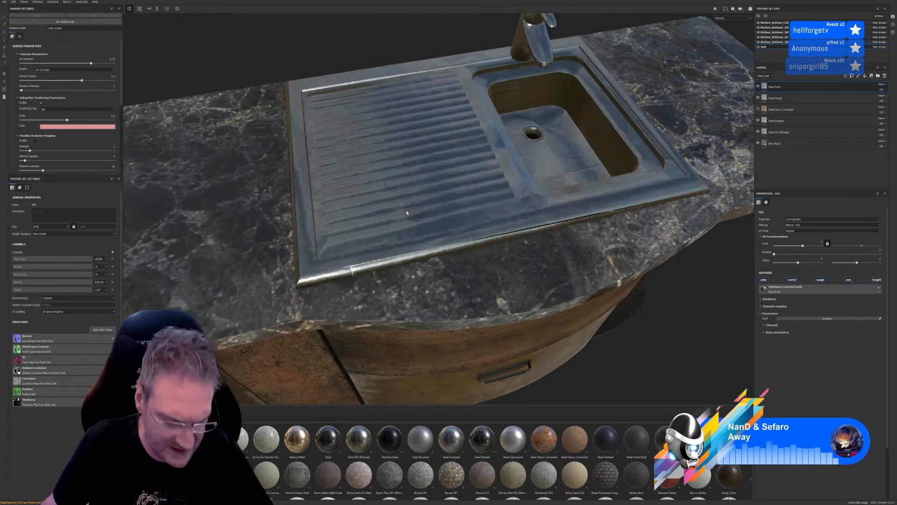
key("Delete")
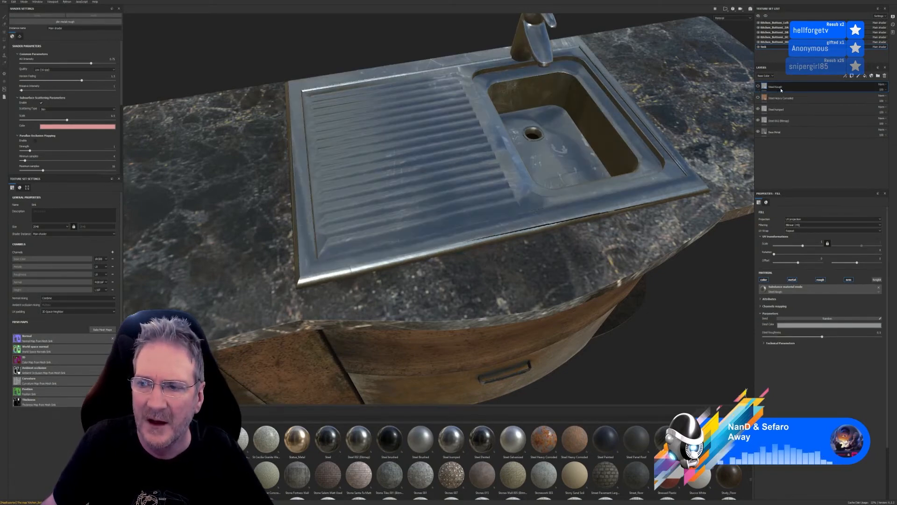
Move the Steel Rough layer beneath Steel Heavy Corroded and compare both layers, leaving Steel Rough visible and the corroded layer hidden
left_click_drag(758, 88, 789, 100)
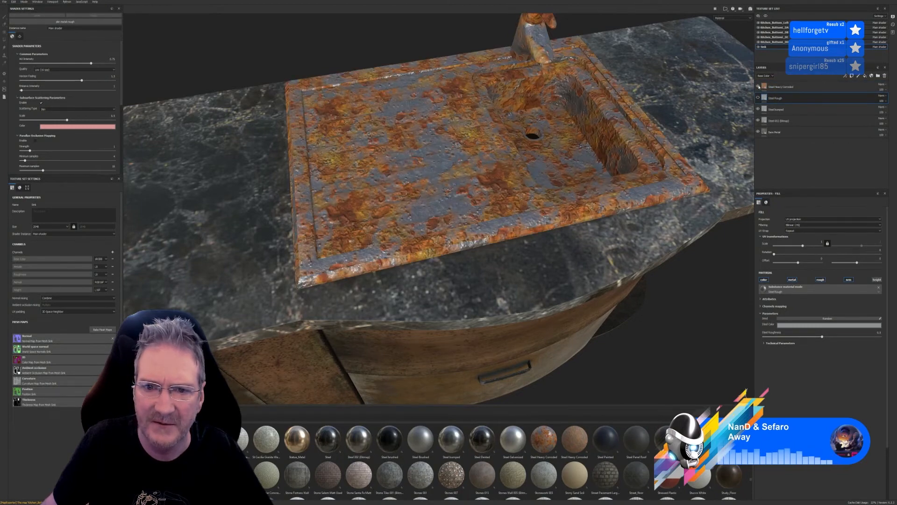
left_click(758, 98)
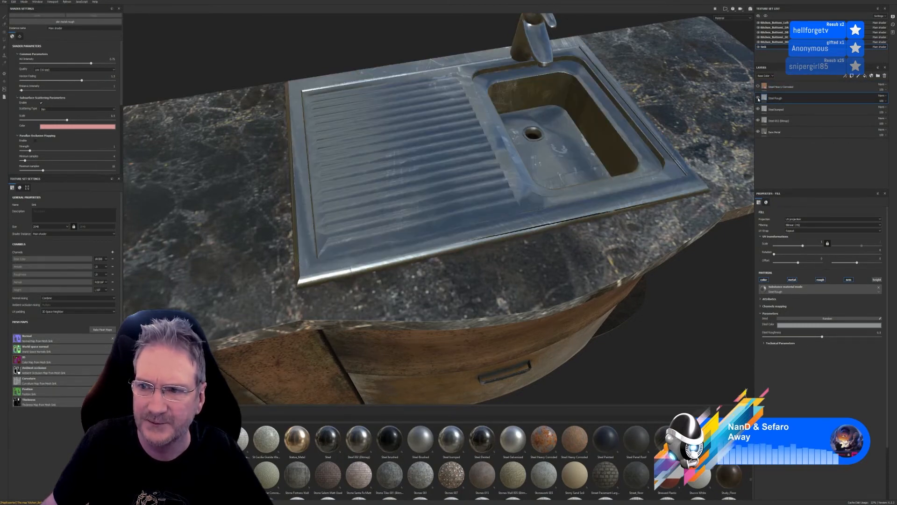
Compare how the three steel layers above the base metal change the sink by toggling their visibility
left_click(758, 109)
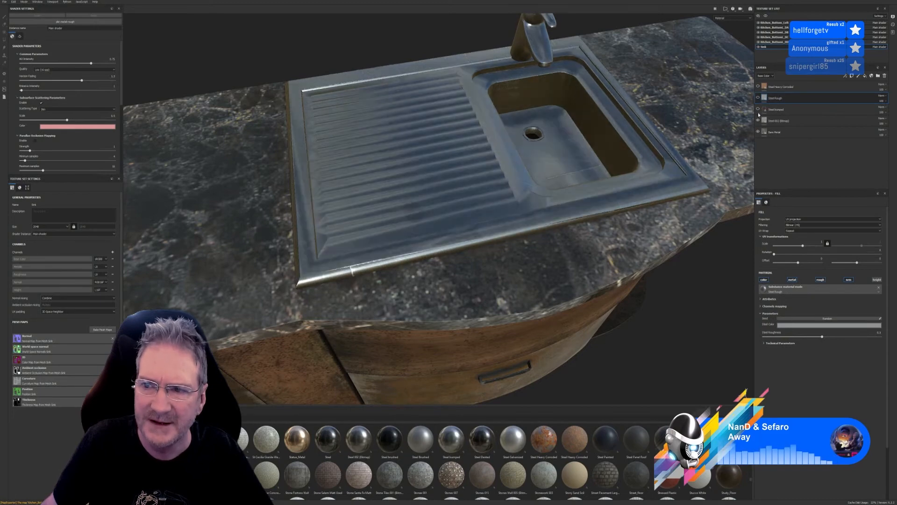
left_click(759, 121)
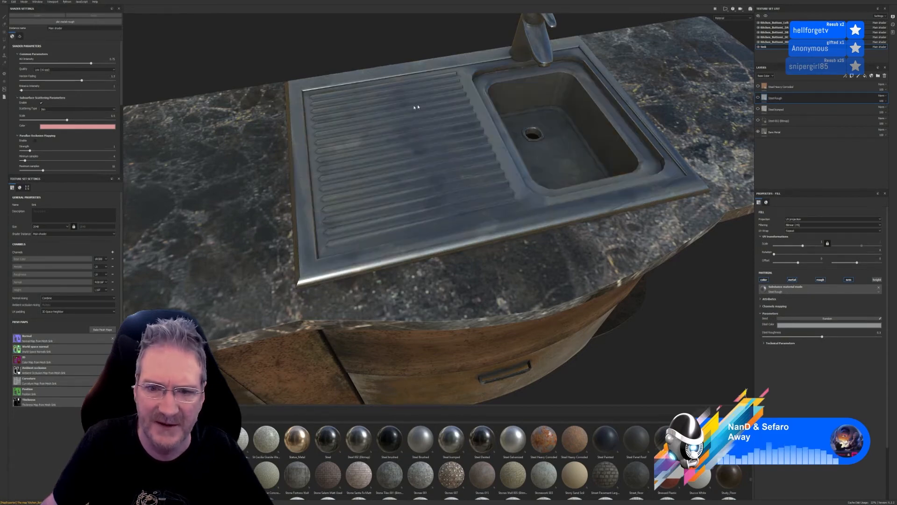
left_click(758, 121)
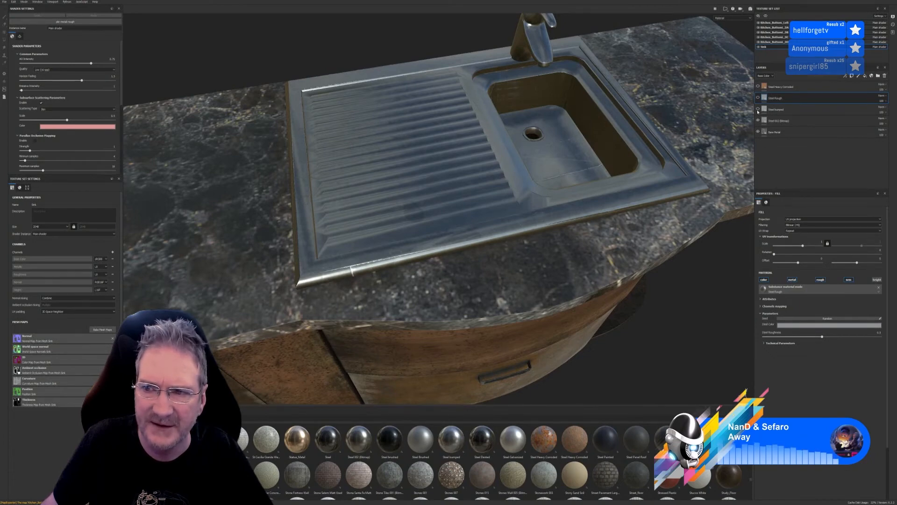
left_click(758, 109)
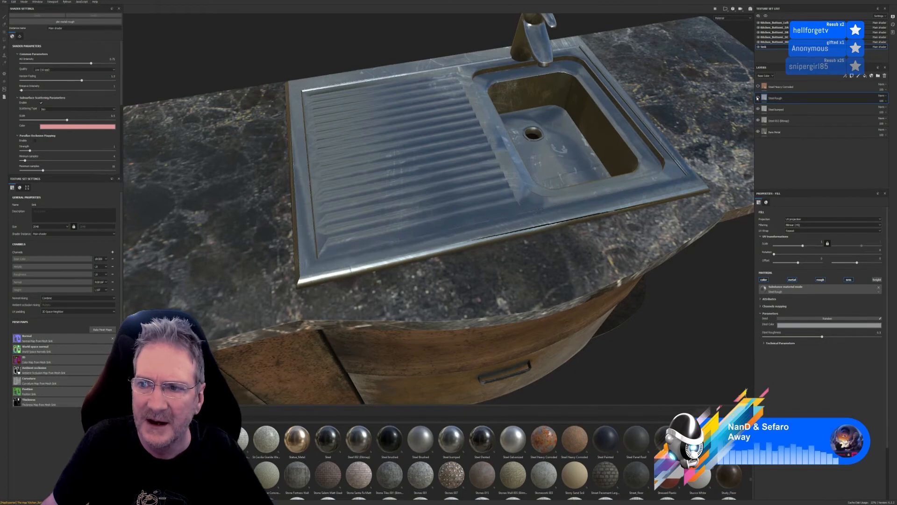
left_click(758, 98)
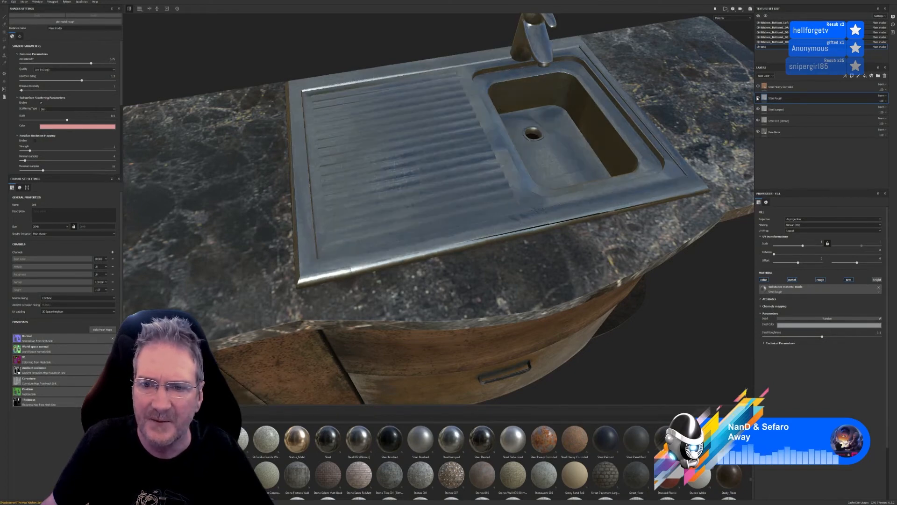
mouse_move(514, 209)
left_mouse_down("alt")
mouse_move(522, 262)
mouse_move(519, 195)
left_mouse_up("alt")
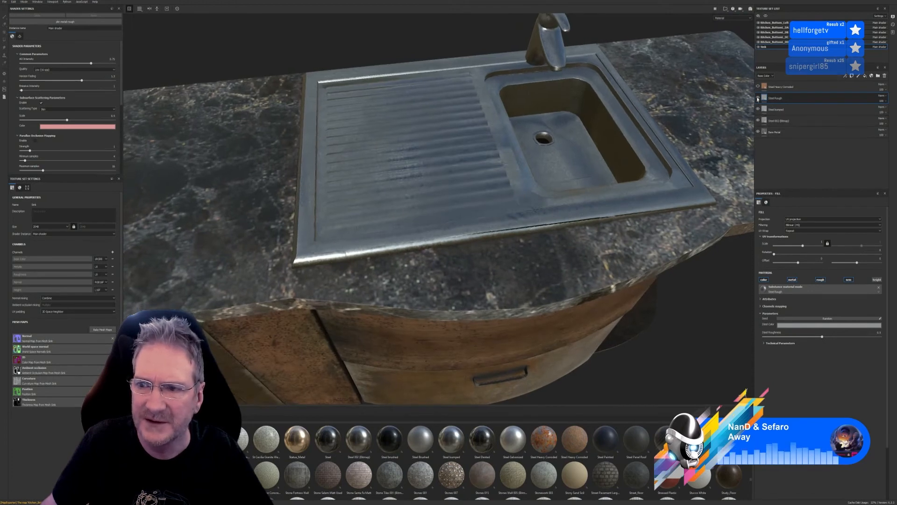
Isolate the bitmap steel layer over the base metal, select it and display the smart masks in the asset shelf
left_click(758, 121)
left_click(785, 120)
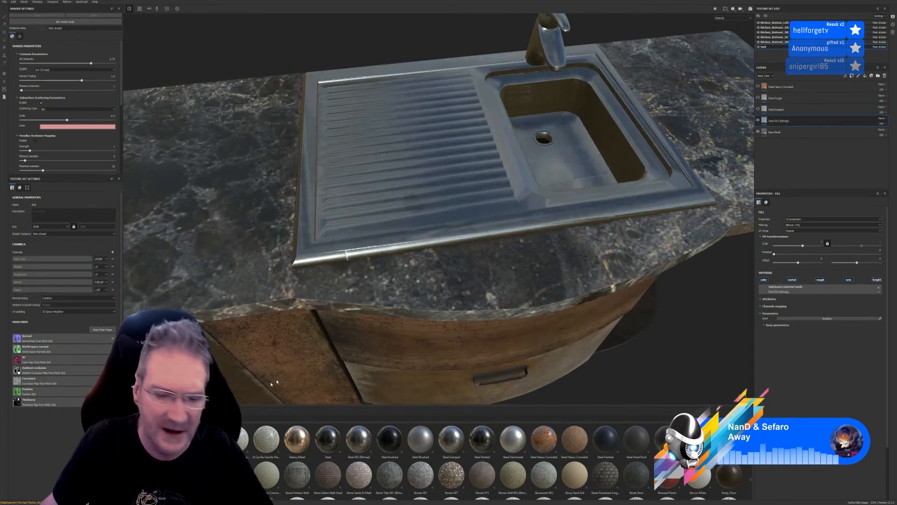
left_click(140, 486)
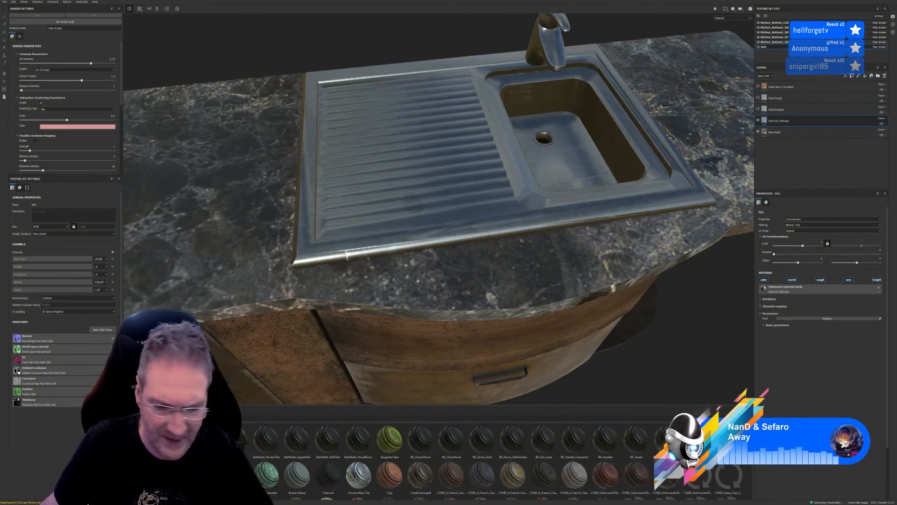
left_click(140, 492)
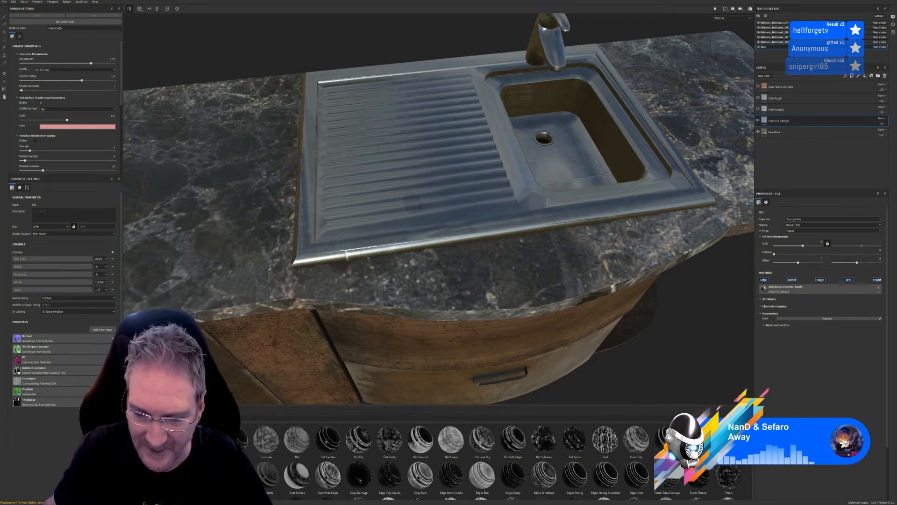
Check what the bitmap steel layer adds to the sink by toggling its visibility
left_click(758, 121)
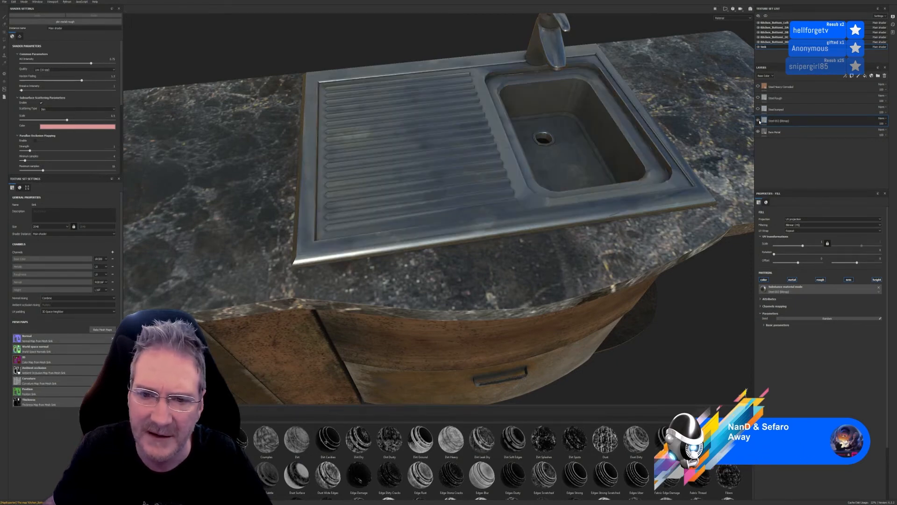
left_click(759, 121)
left_click(759, 121)
left_click(758, 121)
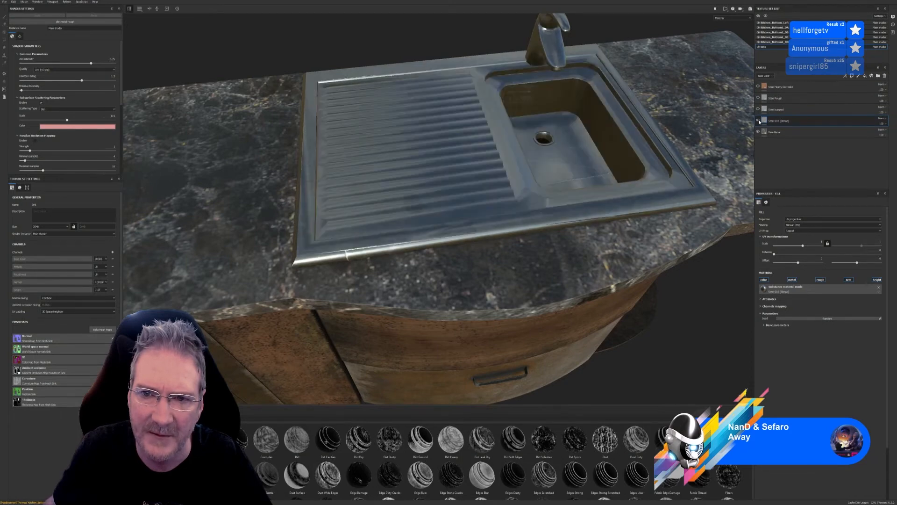
left_click(759, 121)
left_click(759, 121)
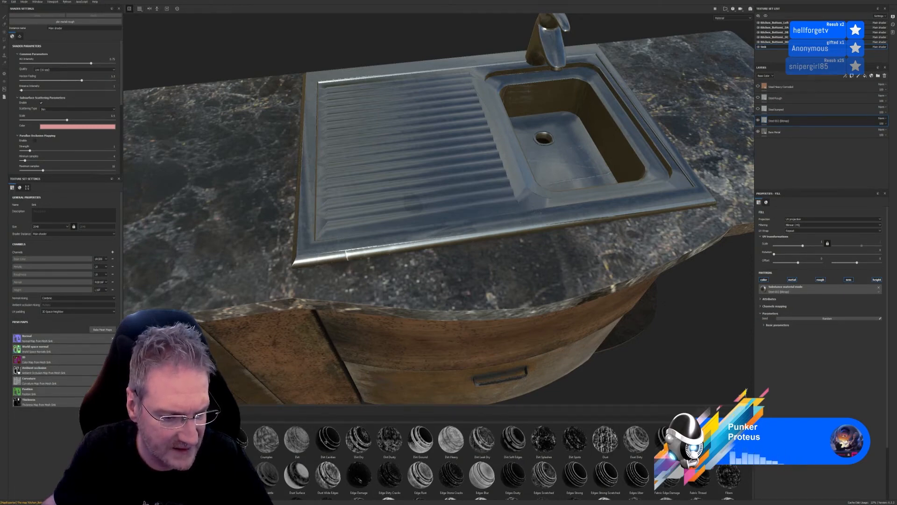
Apply a smart mask with a Mask Editor generator to the bitmap steel layer and inspect the sink up close
right_click(797, 117)
left_click(798, 119)
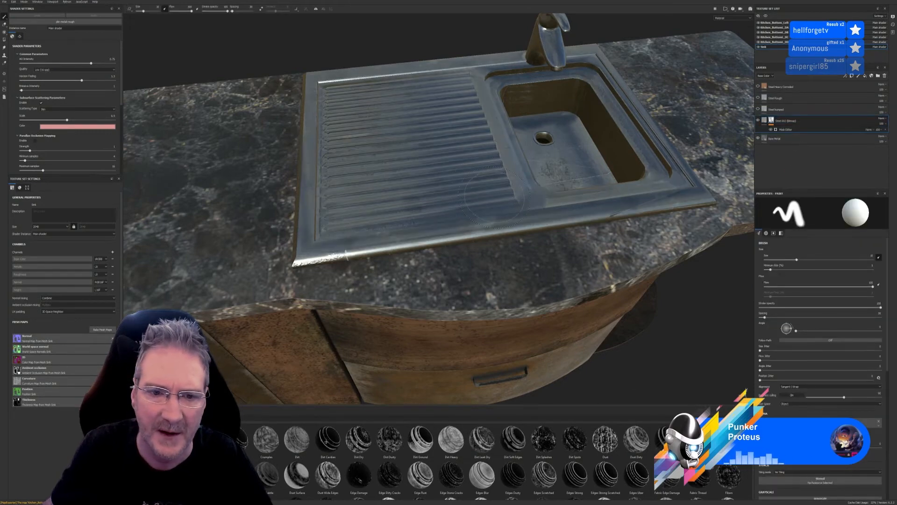
left_click_drag(480, 207, 428, 208, "alt")
scroll(425, 202, "up", 2)
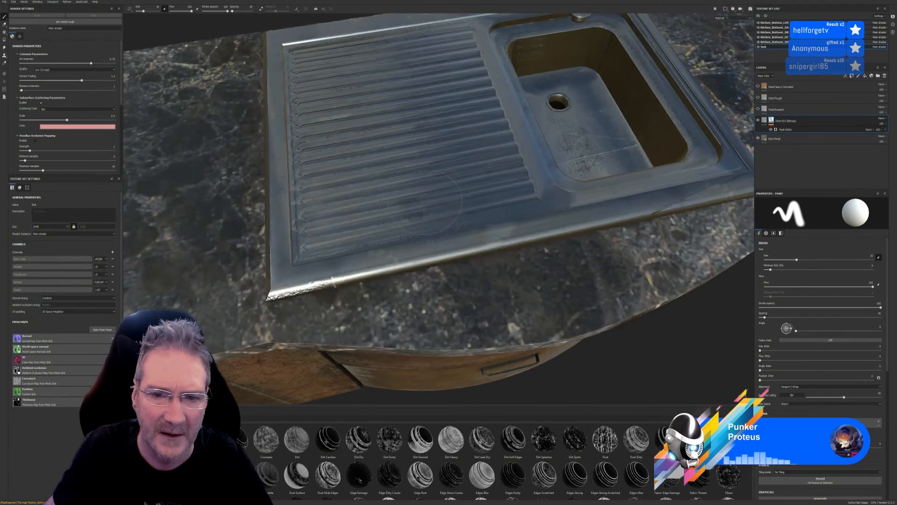
Disable the height channel of the bitmap steel layer's fill, comparing the sink with and without it
left_click(764, 121)
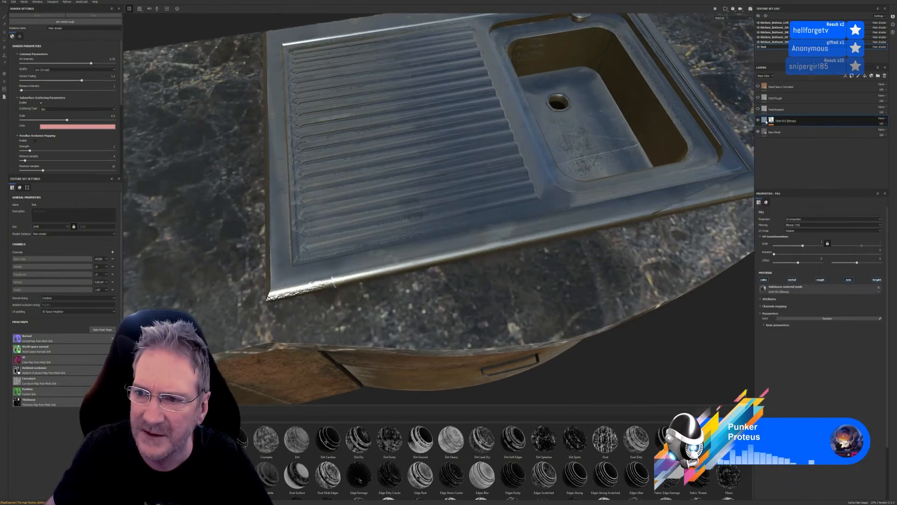
left_click(758, 121)
left_click(758, 120)
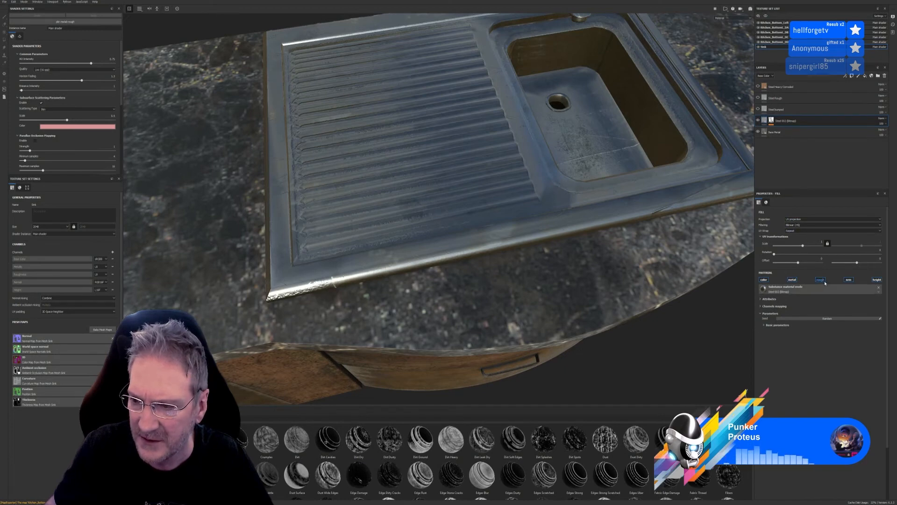
left_click(877, 280)
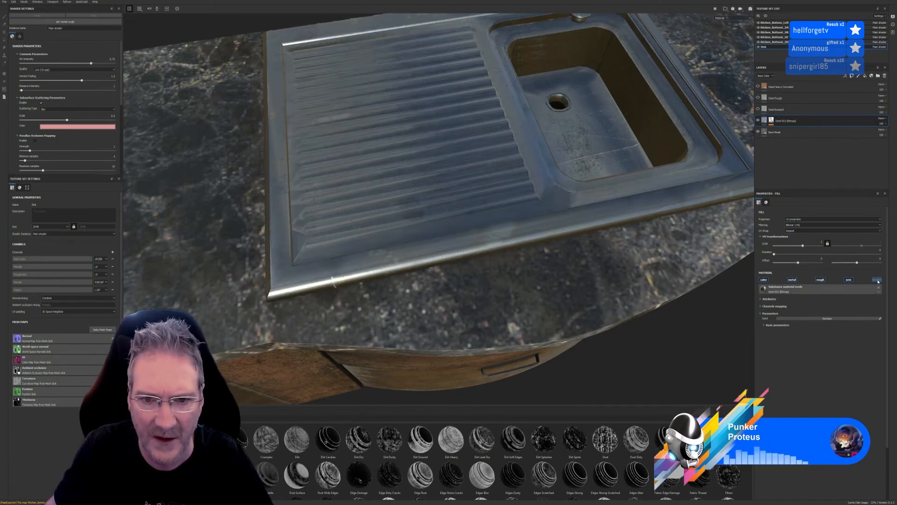
left_click(877, 279)
left_click(877, 280)
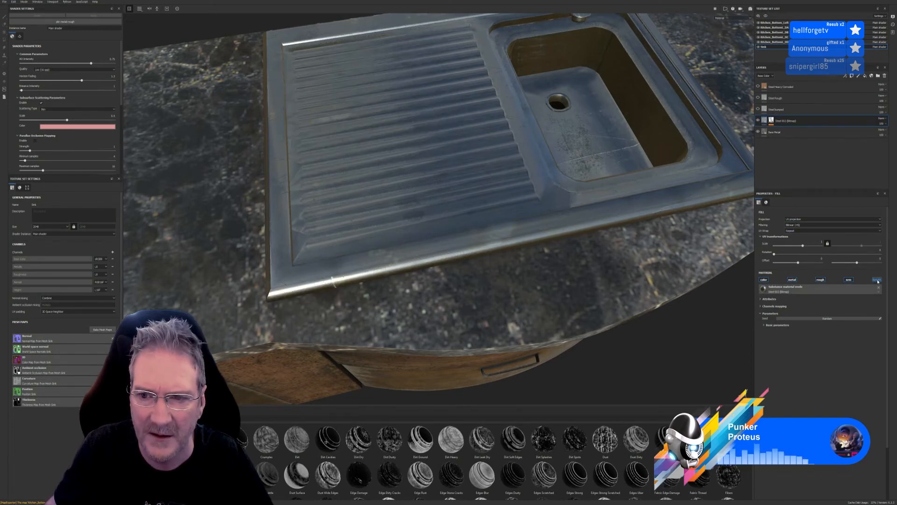
left_click(878, 280)
left_click(878, 280)
left_click(878, 279)
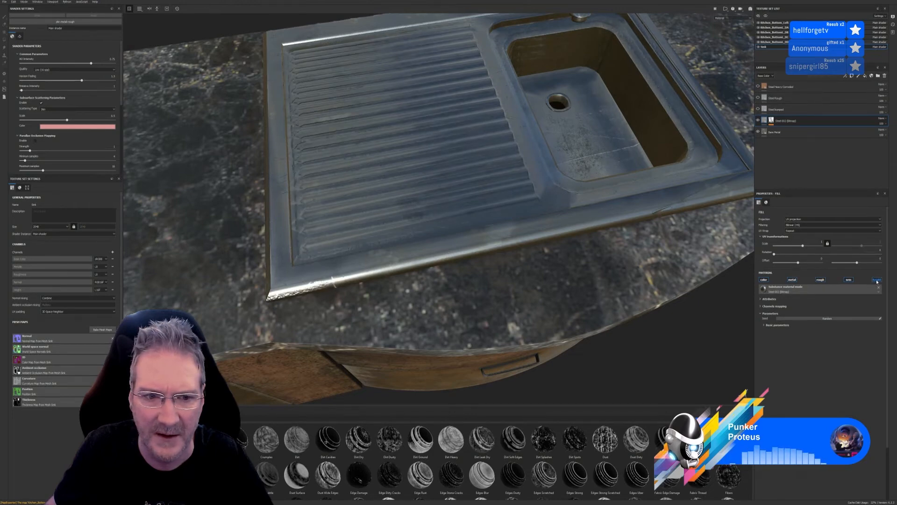
left_click(877, 280)
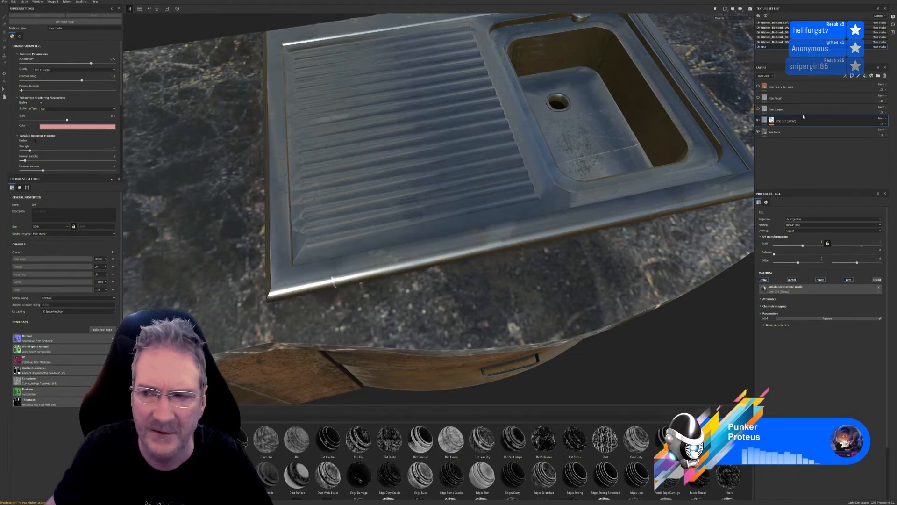
Set the Global Balance of the bitmap steel layer's Mask Editor generator to 0.47
left_click(772, 120)
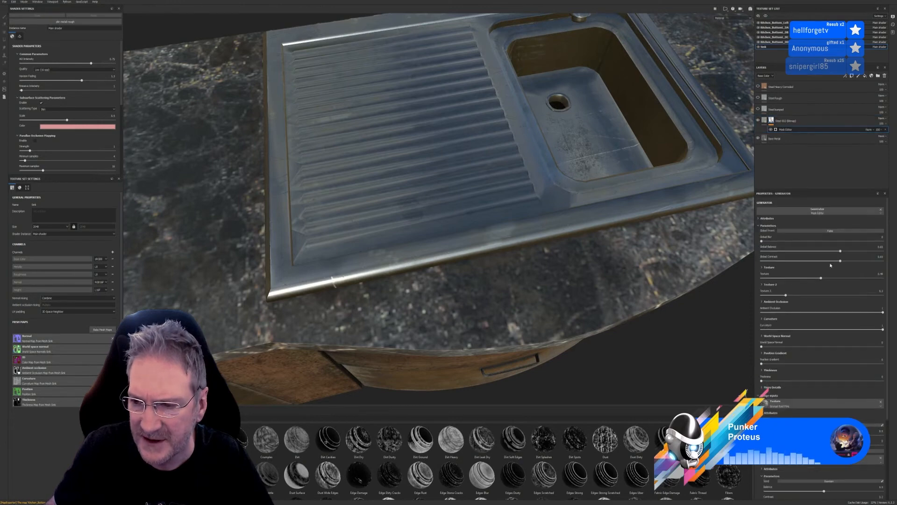
mouse_move(842, 252)
left_mouse_down()
mouse_move(809, 254)
mouse_move(818, 253)
left_mouse_up()
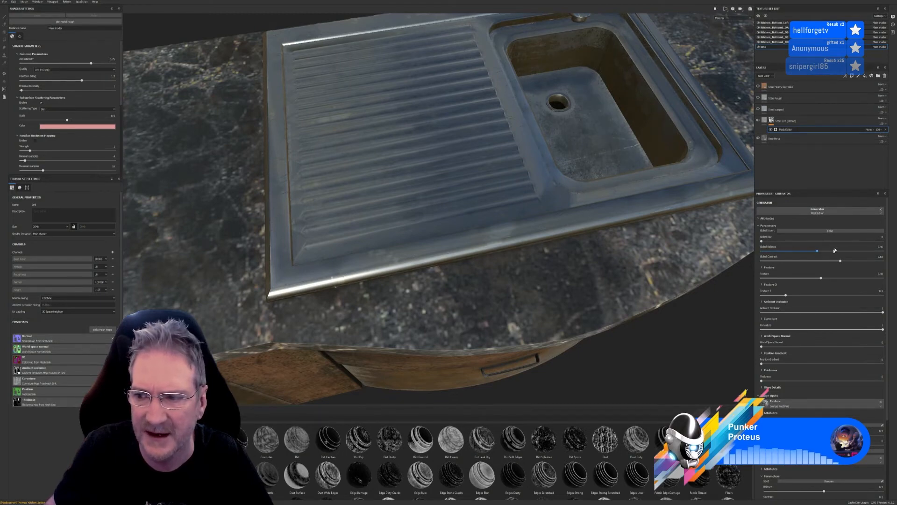
mouse_move(818, 253)
left_mouse_down()
mouse_move(860, 257)
mouse_move(819, 259)
left_mouse_up()
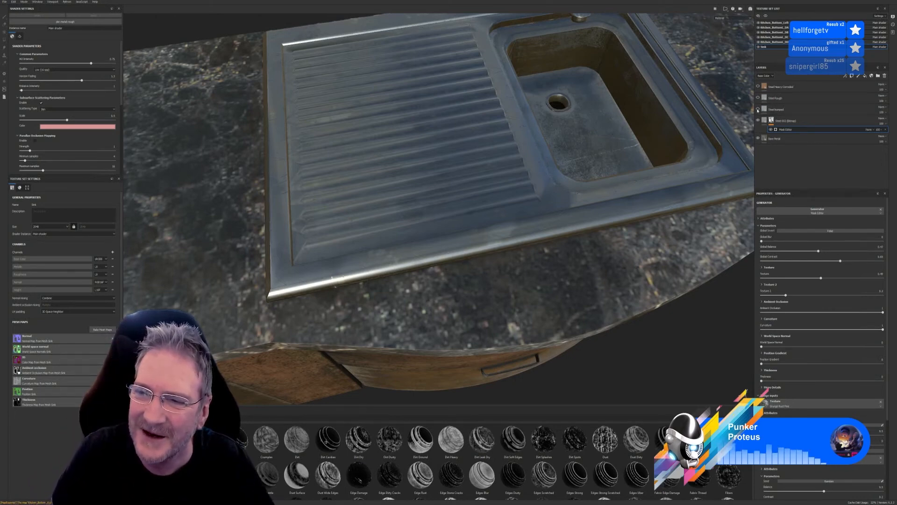
Compare the Steel Rough layer and the steel layer beneath it on the sink, leaving only the lower one visible
left_click(758, 109)
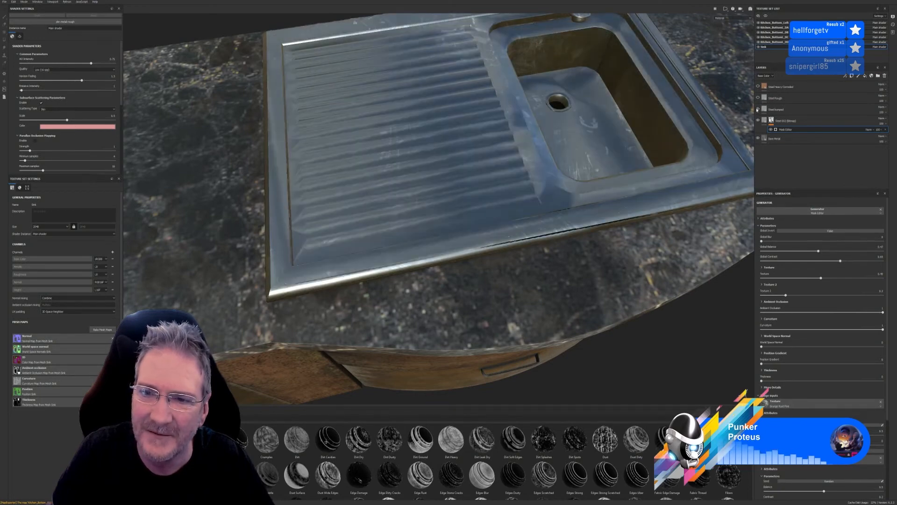
left_click(758, 110)
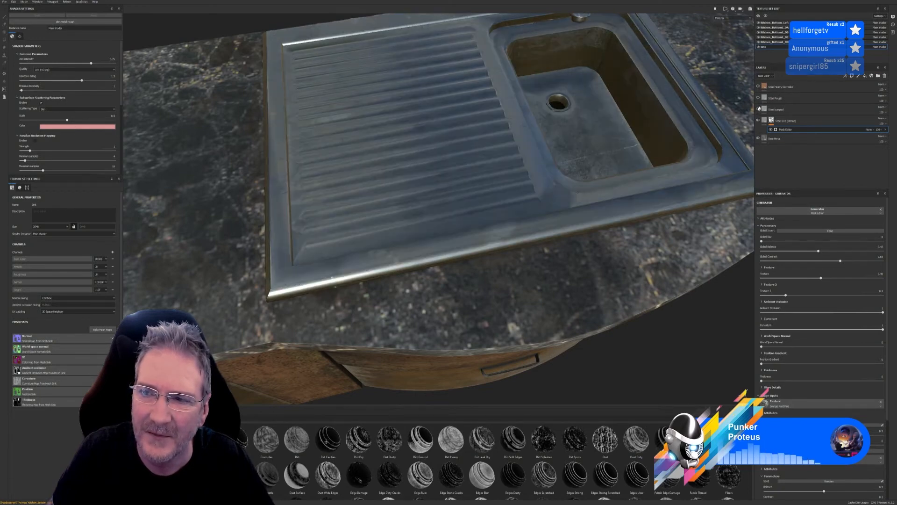
left_click(758, 98)
left_click(758, 99)
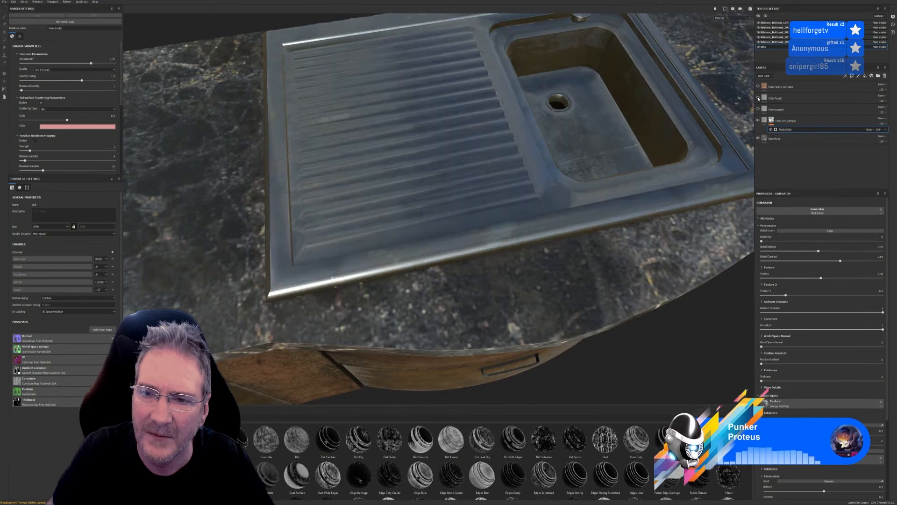
left_click(758, 110)
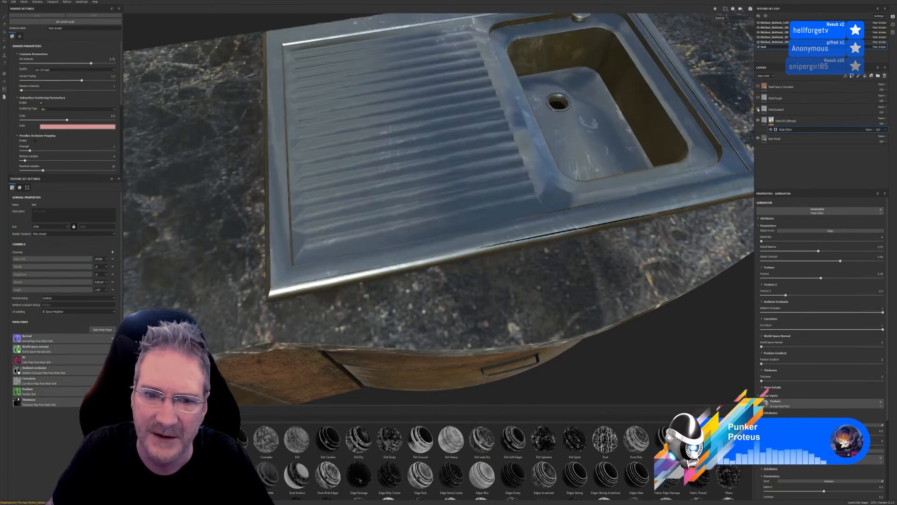
left_click(758, 109)
left_click(758, 109)
Apply the Dirt Soft Edges smart mask to the steel layer directly below Steel Rough and disable that layer's height channel
left_click(777, 110)
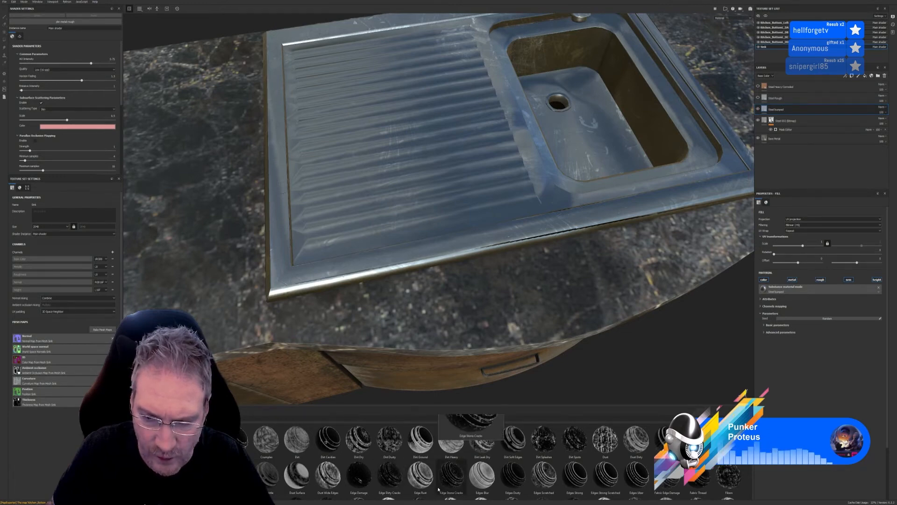
mouse_move(521, 456)
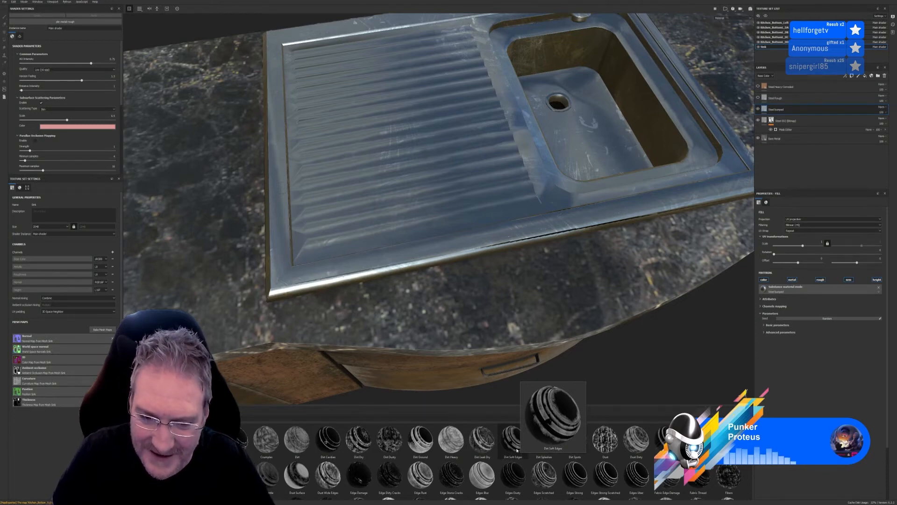
mouse_move(517, 450)
left_mouse_down()
mouse_move(584, 425)
mouse_move(793, 268)
mouse_move(813, 112)
left_mouse_up()
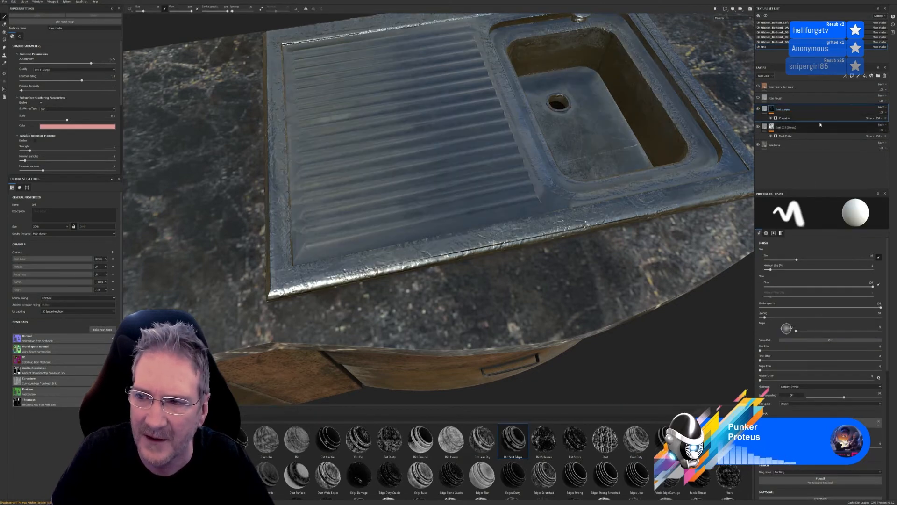
key("ctrl+z")
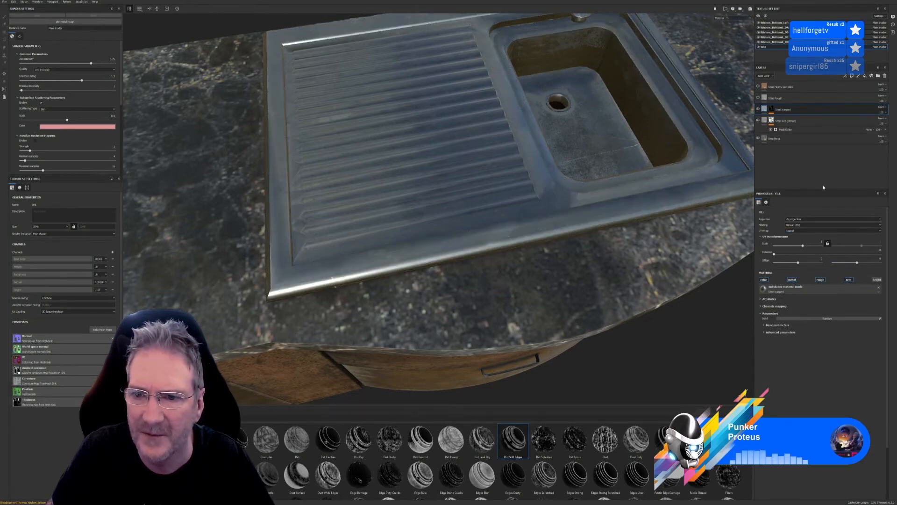
Set the Global Balance to 0.7 in the Curvature generator of the mask on the layer below Steel Rough
key("ctrl+y")
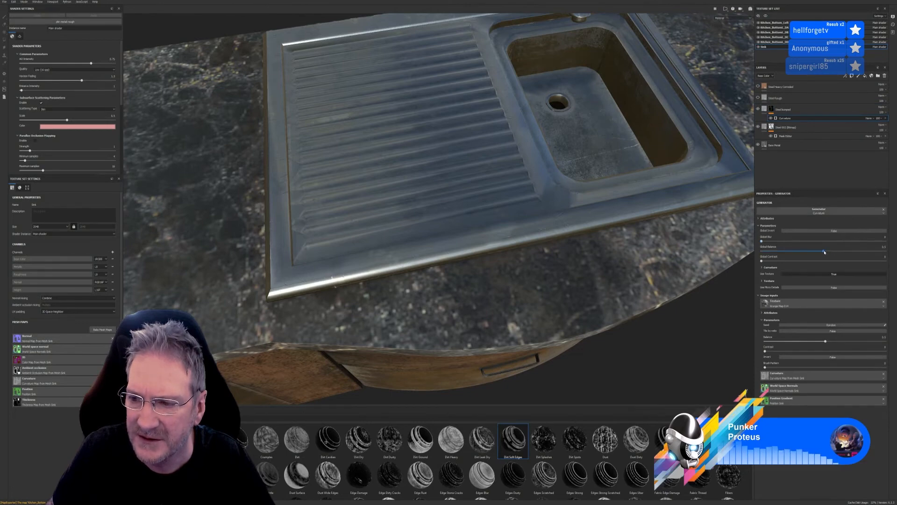
mouse_move(824, 251)
left_mouse_down()
mouse_move(892, 263)
mouse_move(790, 271)
mouse_move(848, 273)
left_mouse_up()
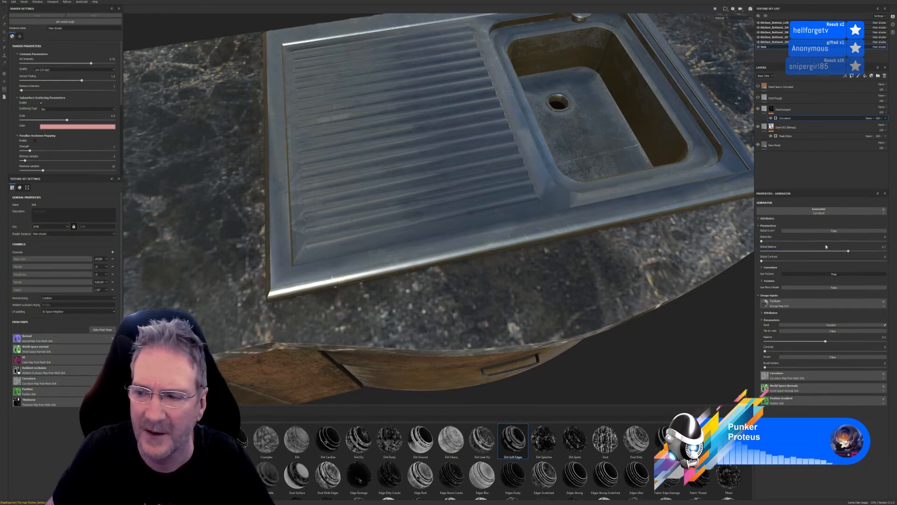
Check the Steel Rough layer's effect on the sink by toggling its visibility
left_click(758, 98)
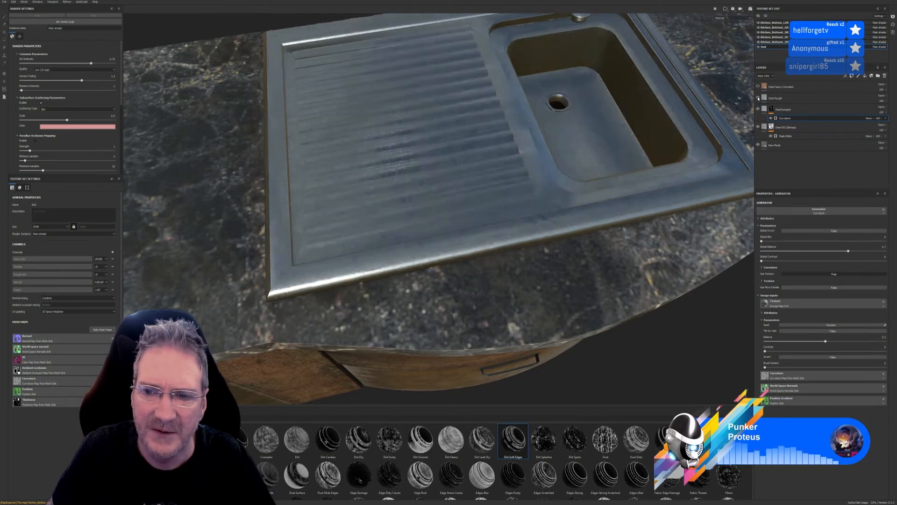
left_click(758, 98)
left_click(758, 98)
left_click(758, 99)
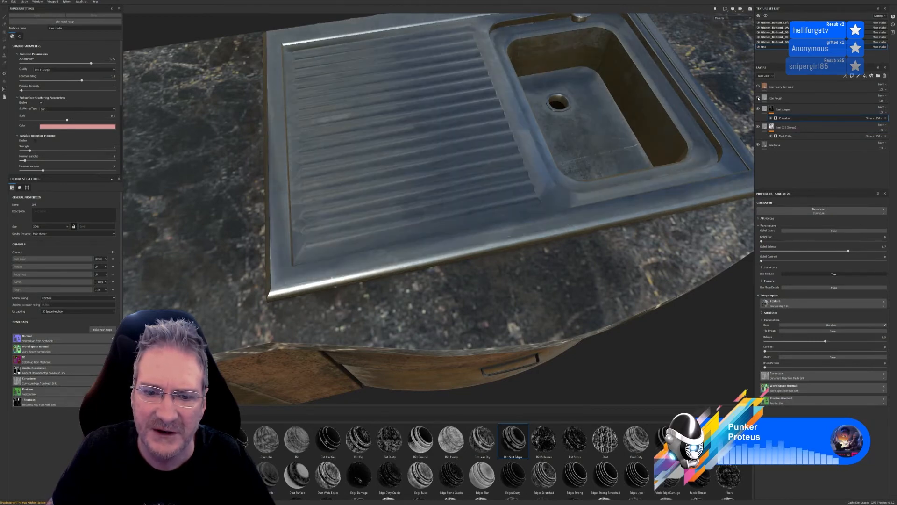
Make the Steel Rough layer visible and apply a curvature-based smart mask to it
left_click(759, 98)
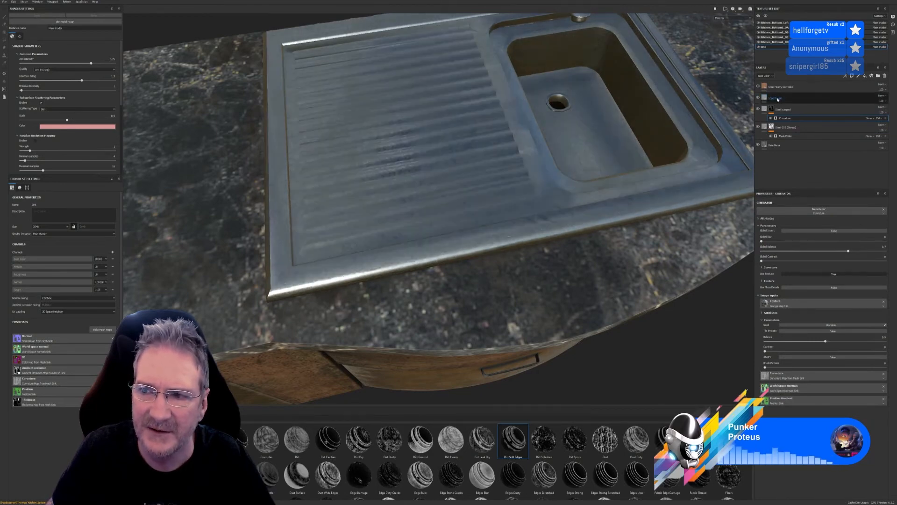
left_click(777, 99)
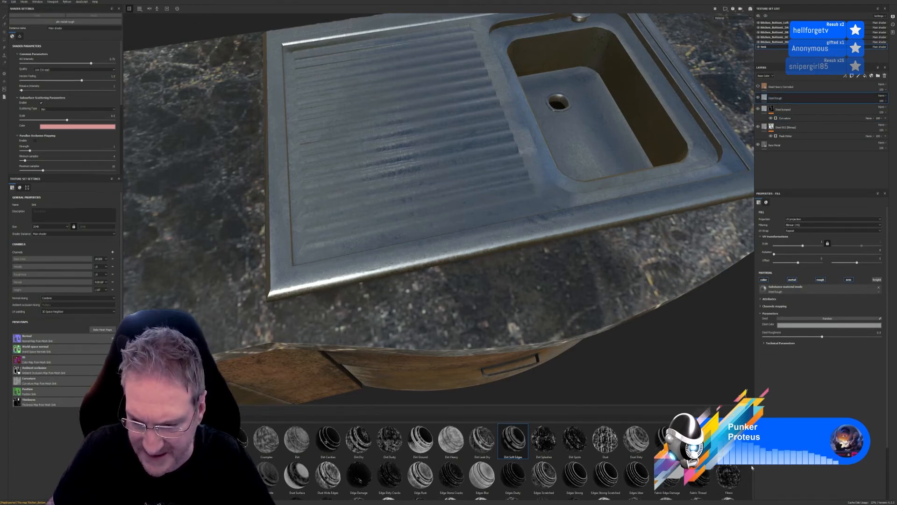
scroll(496, 461, "down", 1)
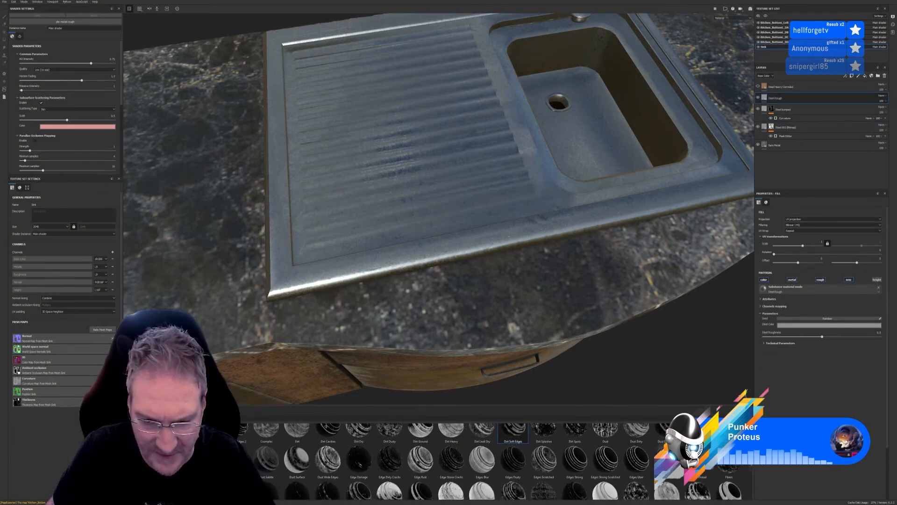
left_click_drag(751, 464, 749, 464)
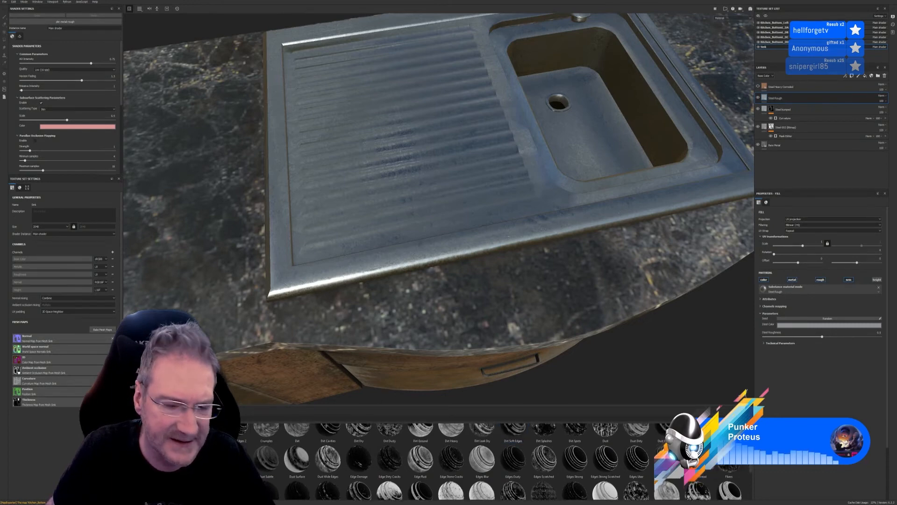
left_click_drag(772, 109, 801, 97)
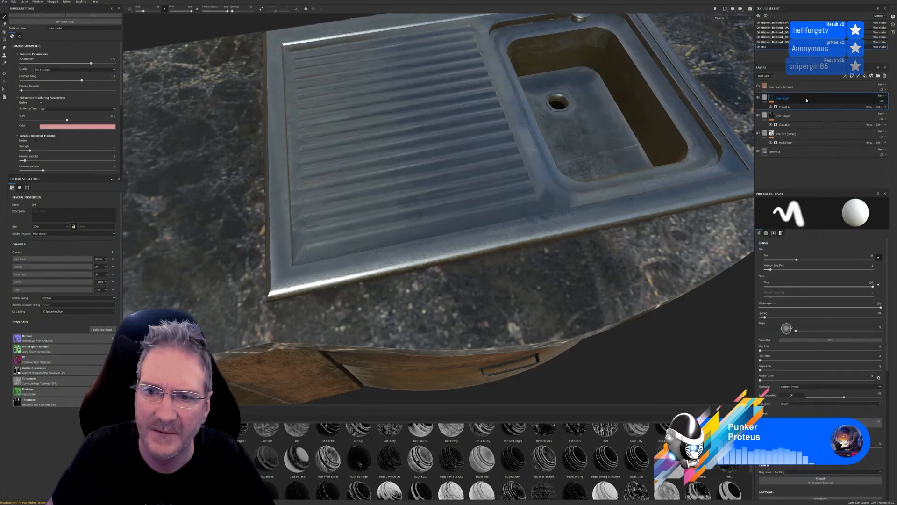
Set the Global Balance to about 0.49 in the Curvature generator of the Steel Rough mask
left_click(788, 108)
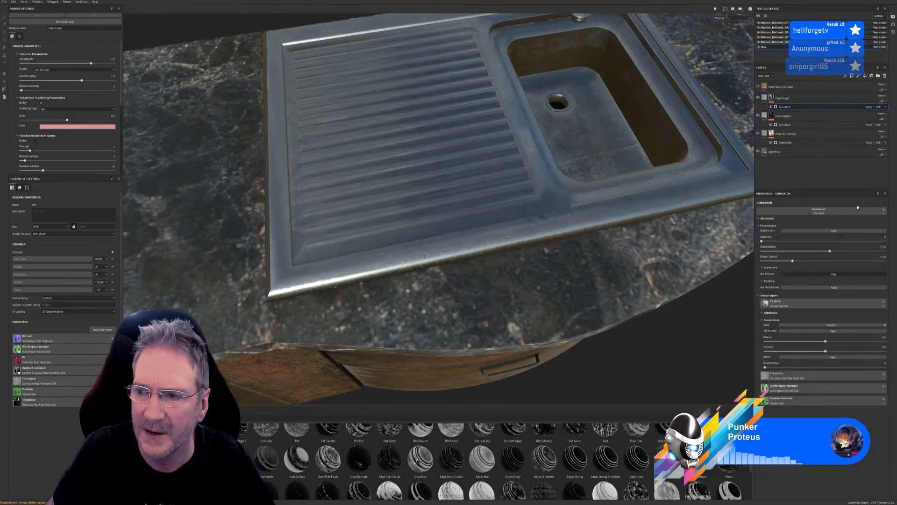
mouse_move(830, 251)
left_mouse_down()
mouse_move(779, 258)
mouse_move(860, 255)
mouse_move(808, 256)
mouse_move(859, 259)
mouse_move(833, 257)
left_mouse_up()
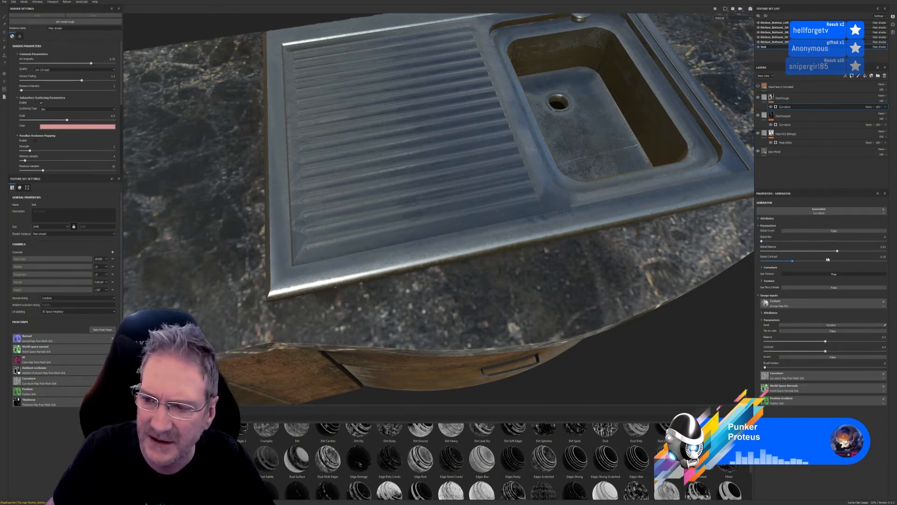
mouse_move(837, 251)
left_mouse_down()
mouse_move(865, 252)
mouse_move(776, 251)
mouse_move(823, 256)
left_mouse_up()
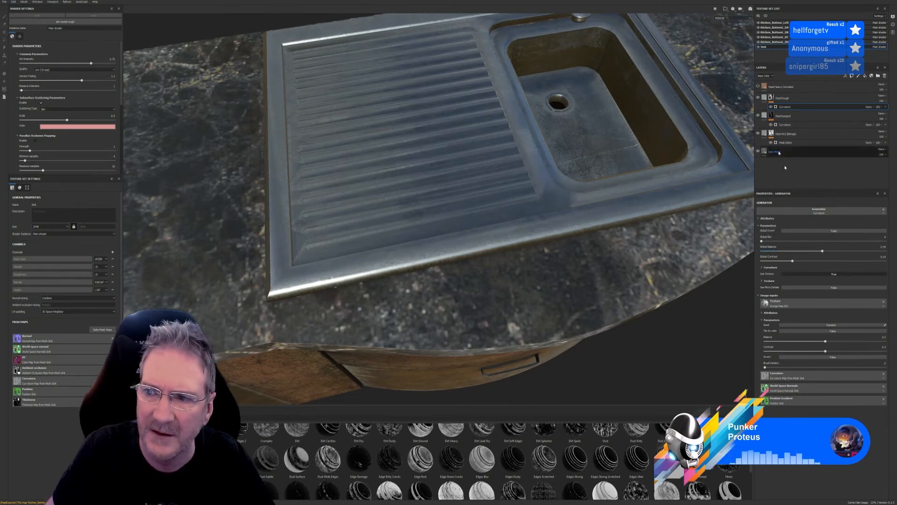
Compare the sink with and without the masked Steel Rough layer, leaving the layer visible
left_click(759, 98)
left_click(759, 98)
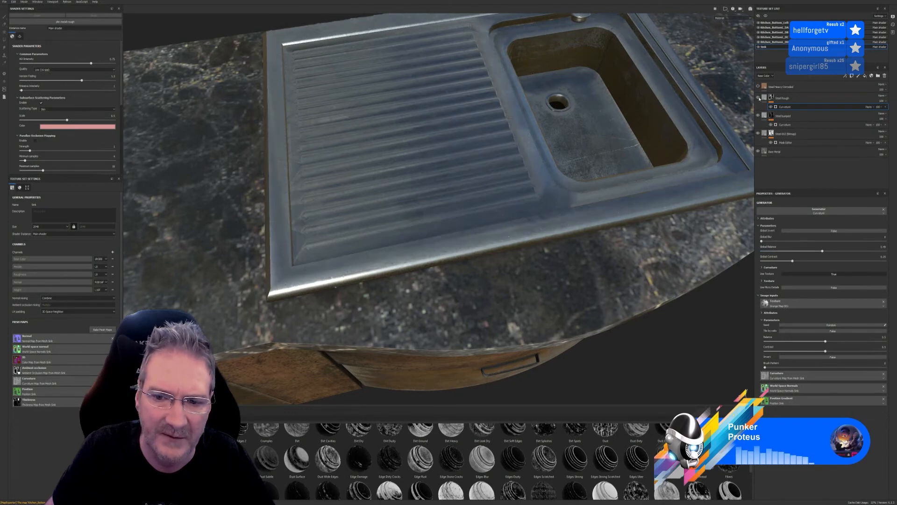
left_click(759, 98)
left_click(759, 98)
left_click(759, 98)
left_click(758, 98)
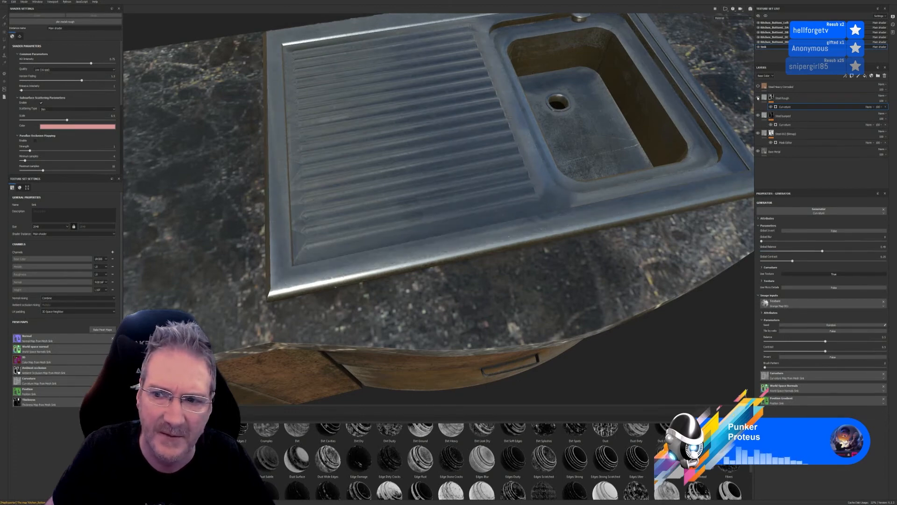
left_click(759, 98)
left_click(758, 98)
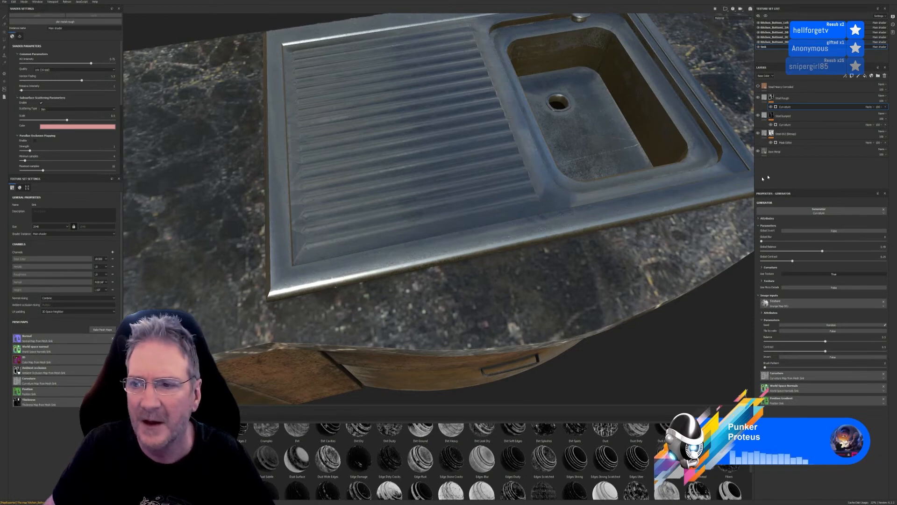
Make the Steel Heavy Corroded layer visible and apply the Surface Rust smart mask to it
left_click(759, 86)
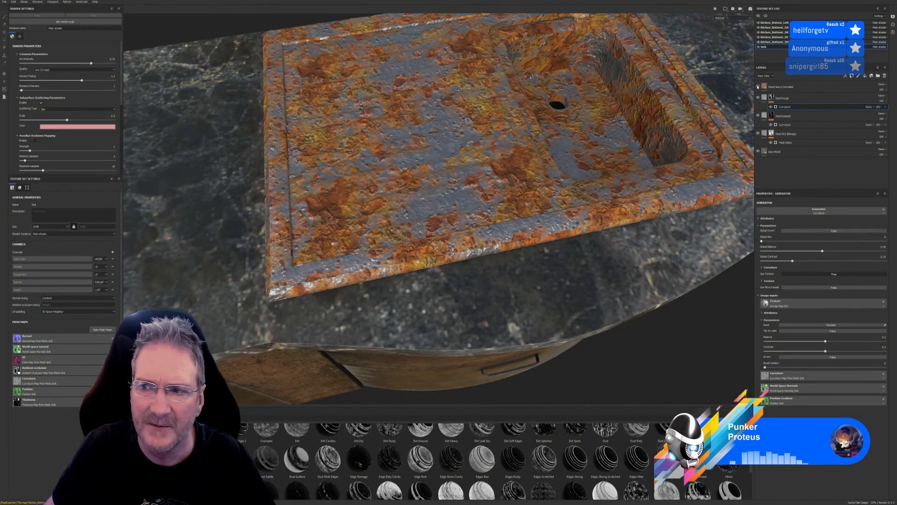
left_click(776, 87)
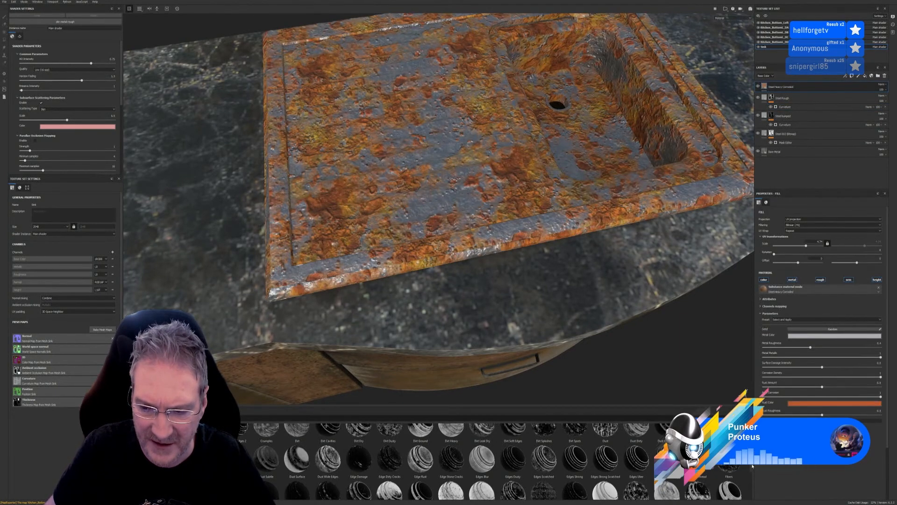
scroll(748, 468, "down", 3)
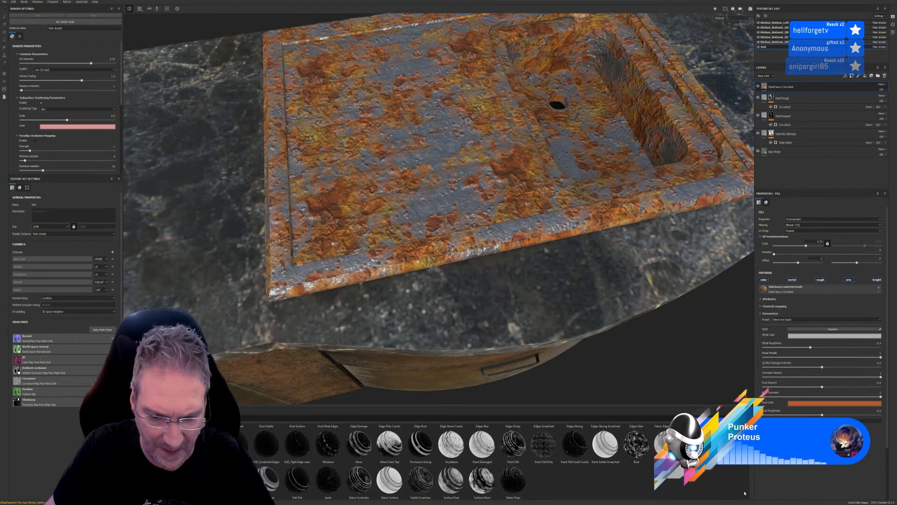
mouse_move(451, 479)
left_mouse_down()
mouse_move(597, 419)
mouse_move(813, 95)
left_mouse_up()
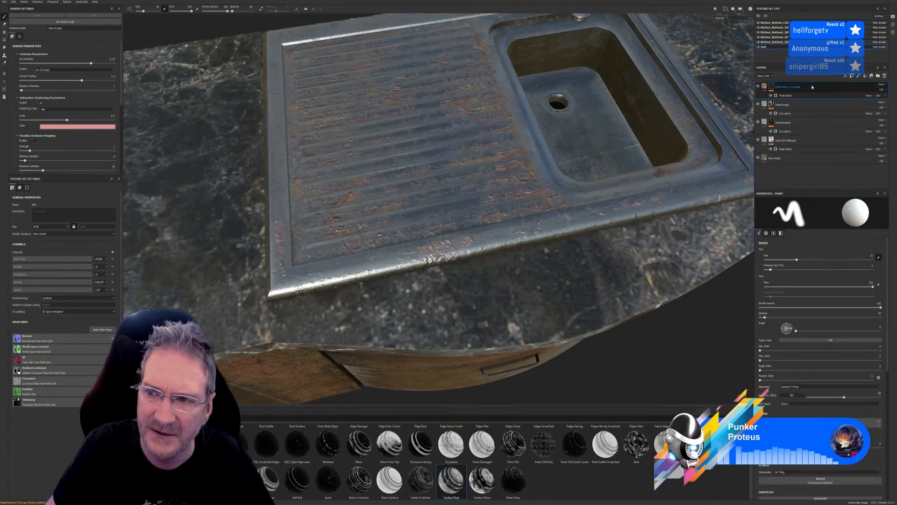
Set the Mask Editor on Steel Heavy Corroded to a Global Balance of about 0.29 and a Global Contrast of about 0.25
left_click(790, 95)
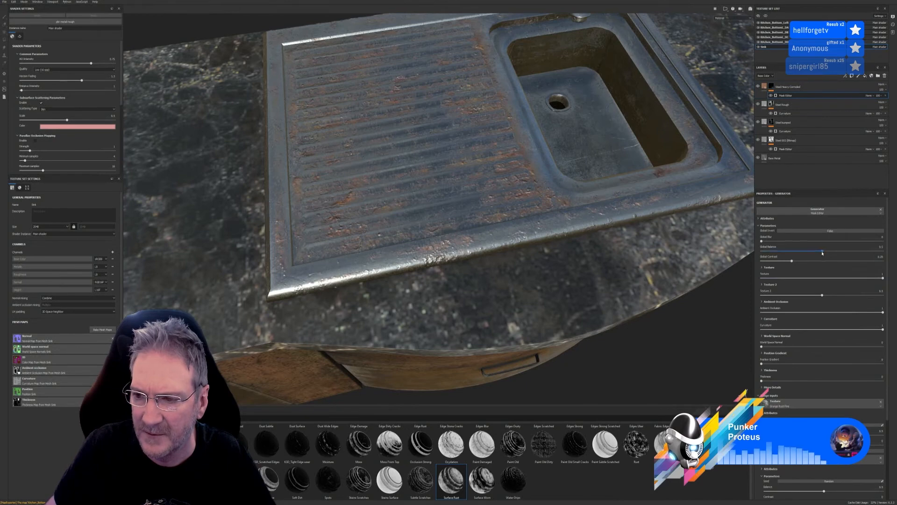
left_click_drag(822, 253, 799, 256)
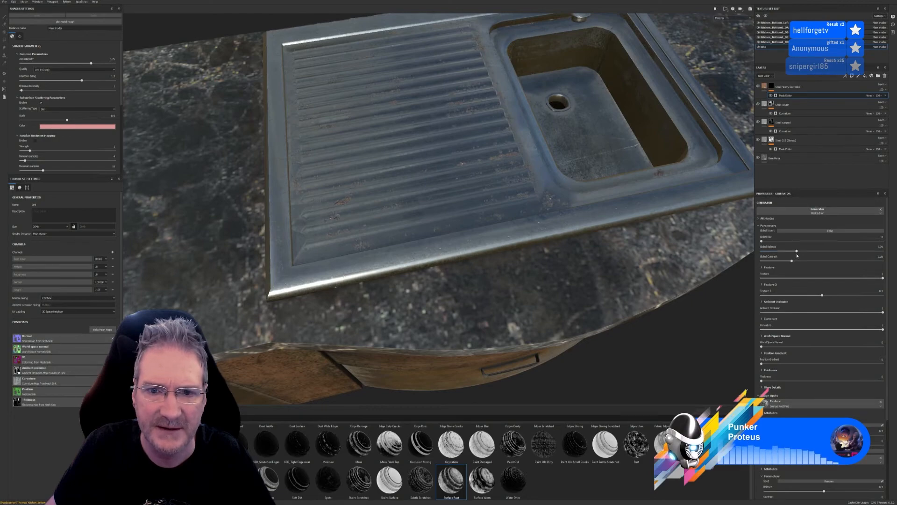
scroll(462, 232, "down", 1)
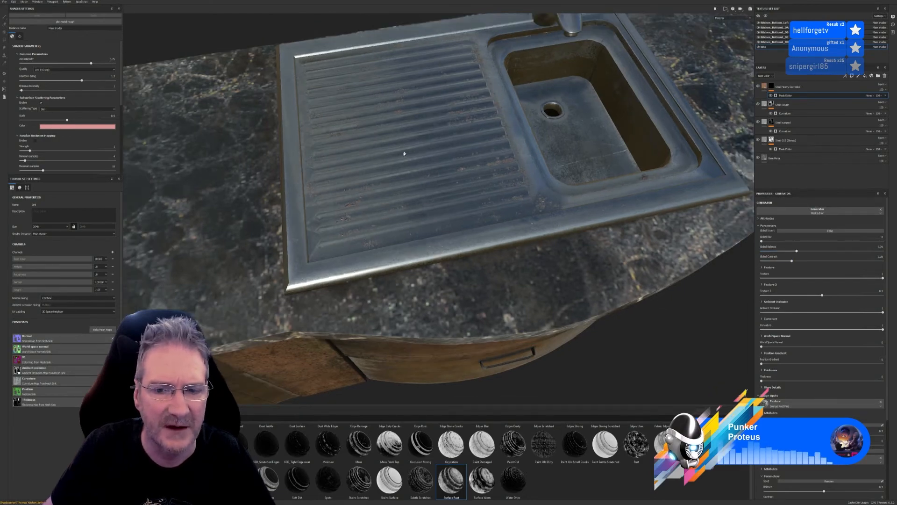
left_click_drag(402, 148, 376, 223, "alt")
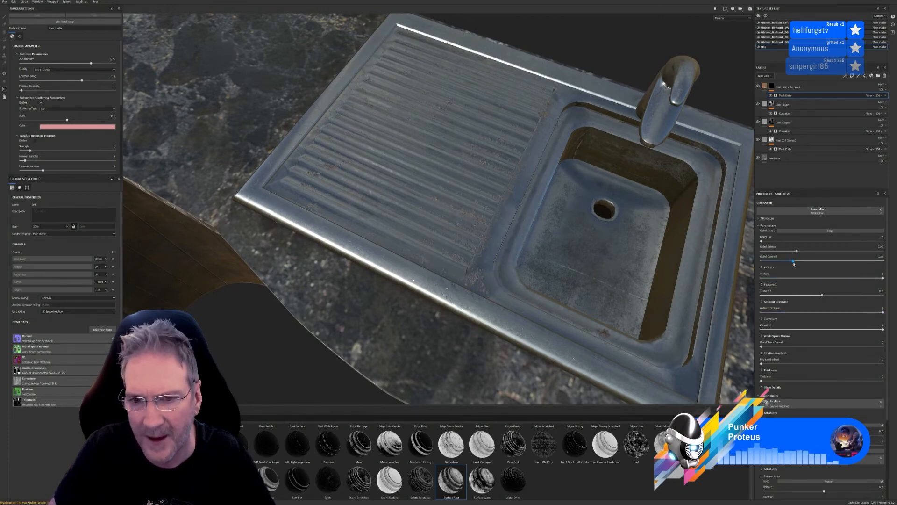
mouse_move(793, 263)
left_mouse_down()
mouse_move(837, 264)
mouse_move(774, 268)
mouse_move(792, 271)
left_mouse_up()
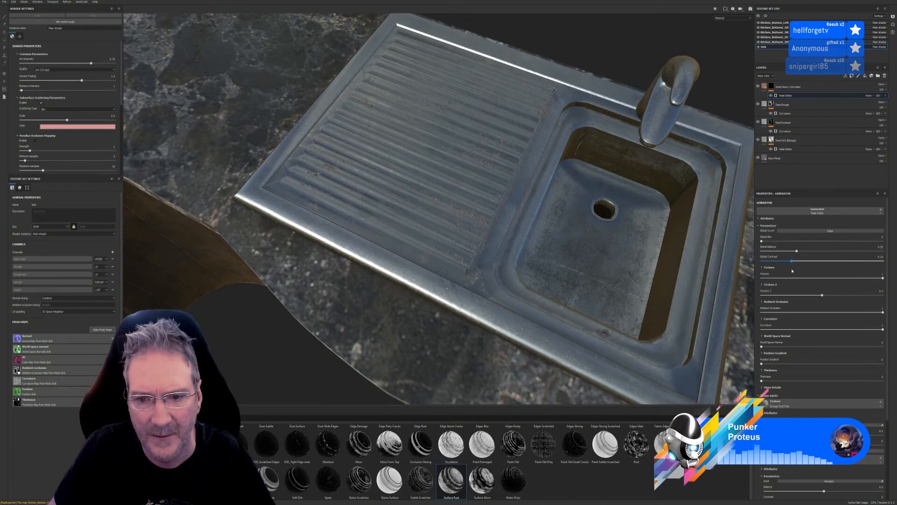
Set the rust mask's Texture to about 0.81, Texture 2 to about 0.66 and Ambient Occlusion to about 0.58
left_click_drag(881, 278, 810, 284)
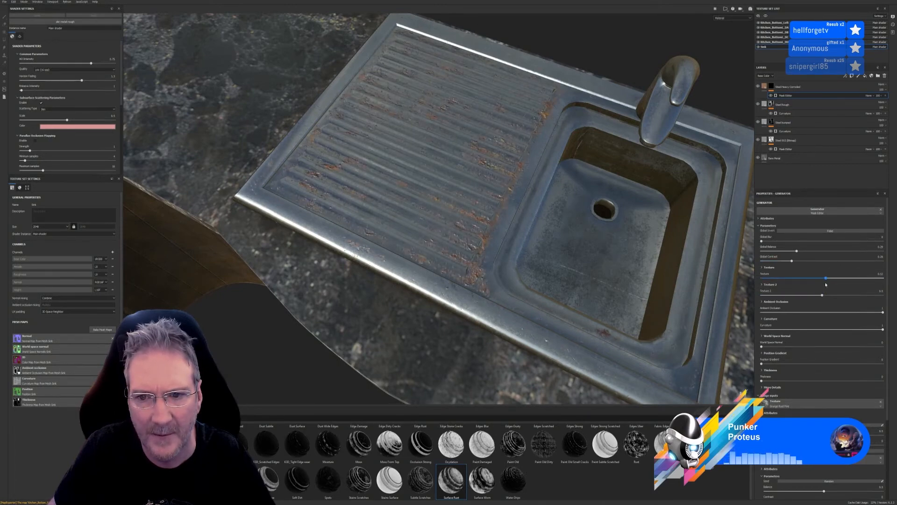
left_click_drag(851, 282, 795, 319)
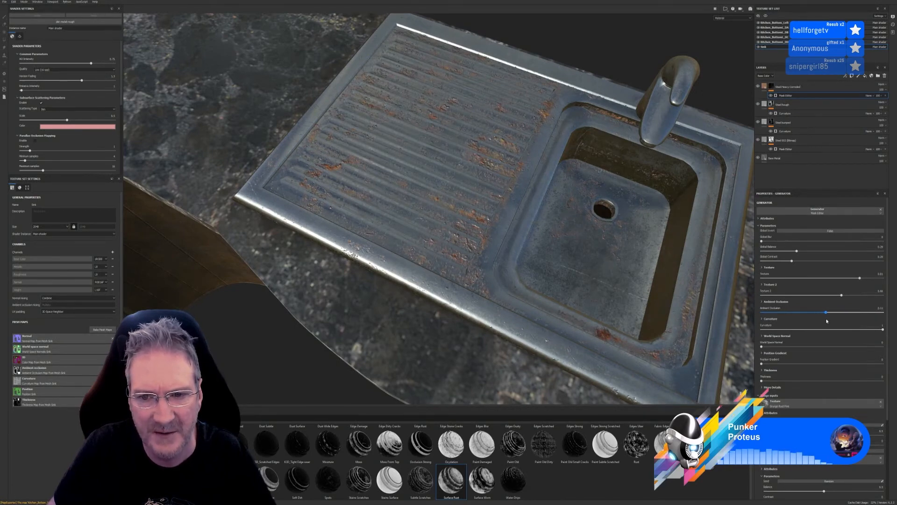
left_click_drag(851, 322, 869, 323)
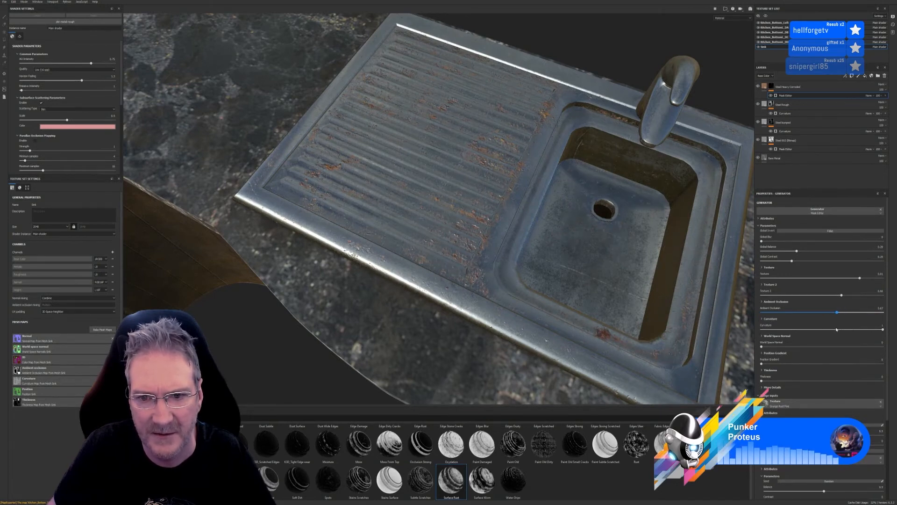
left_click_drag(836, 330, 830, 332)
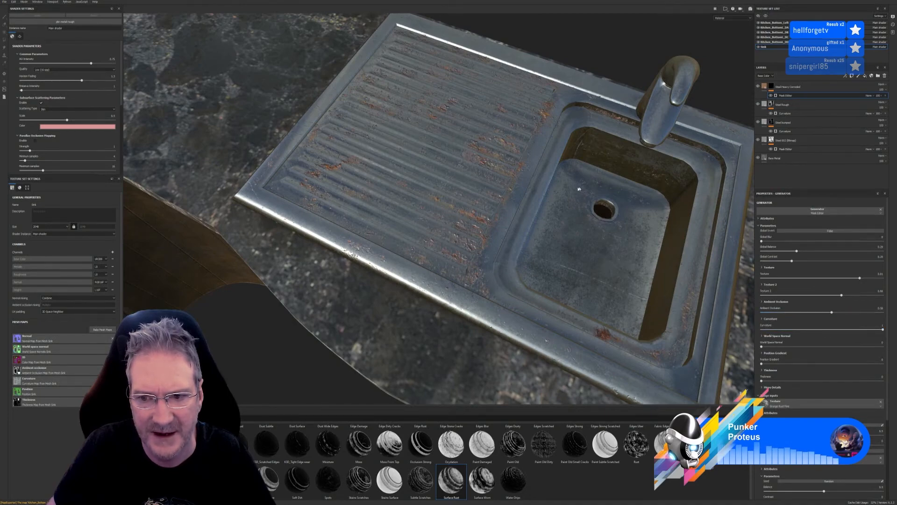
Set the rust mask's Curvature to about 0.85, World Space Normal to about 0.31 and Position Gradient to about 0.14
scroll(598, 215, "up", 4)
scroll(567, 231, "down", 3)
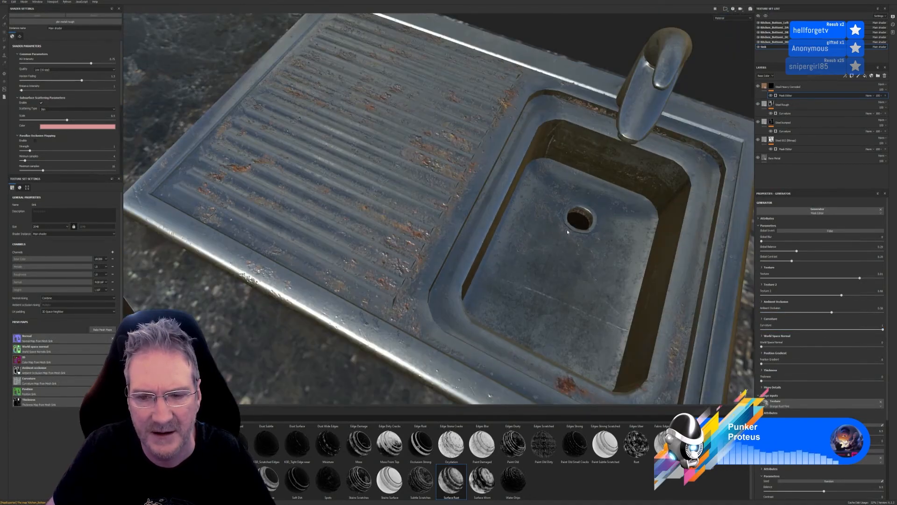
scroll(569, 231, "down", 2)
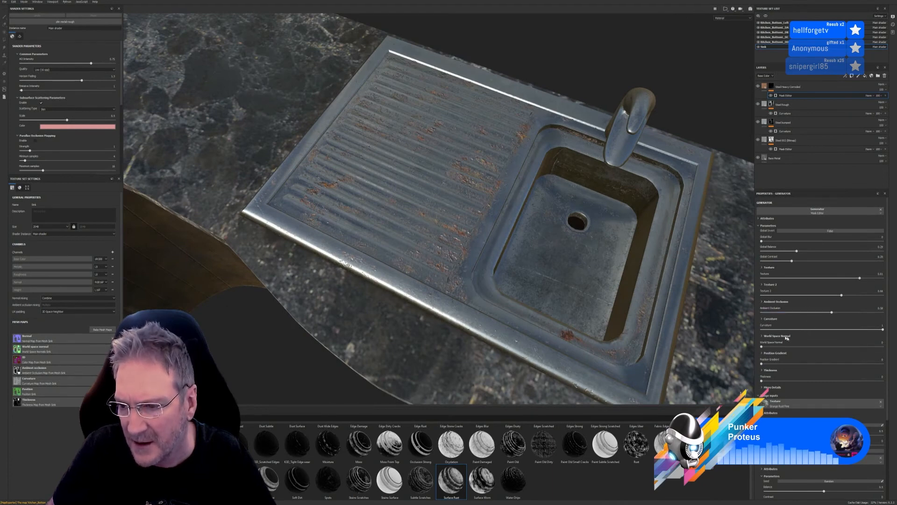
left_click_drag(885, 332, 823, 336)
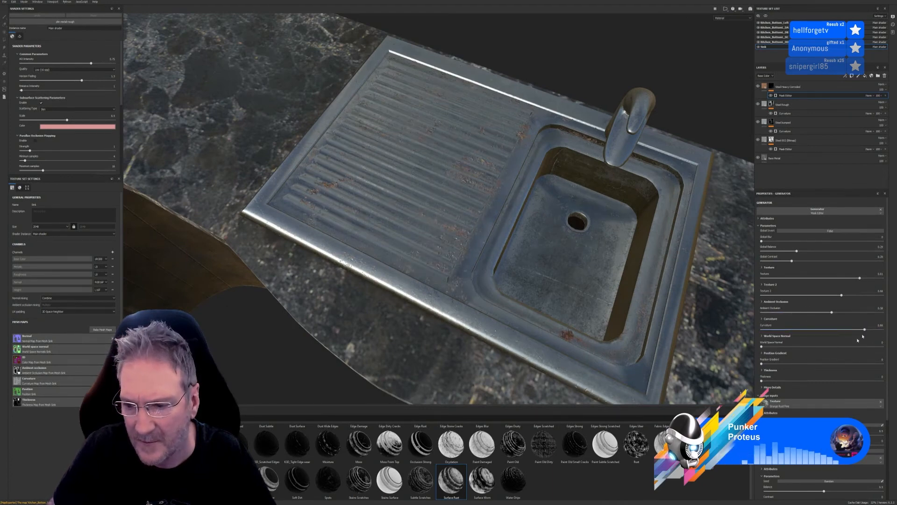
left_click_drag(765, 348, 788, 369)
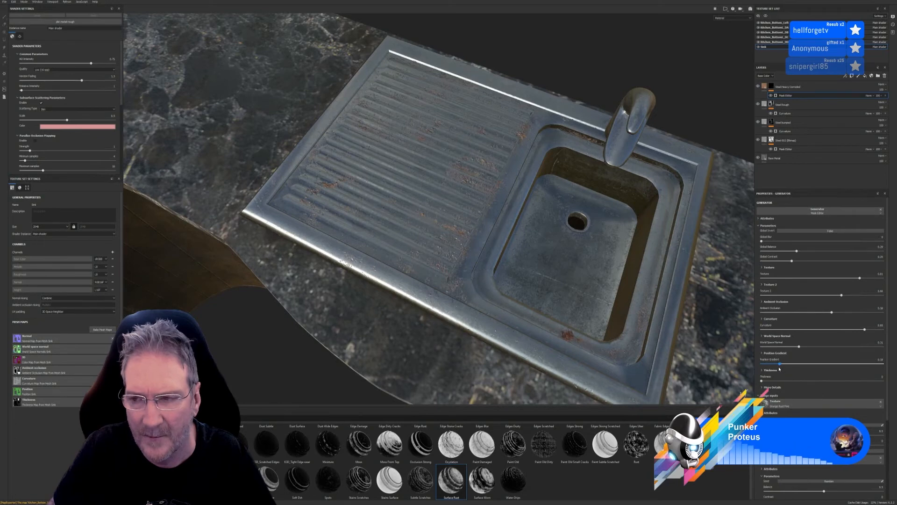
Switch the layer stack to the Height channel and lower the height opacity of the Steel Heavy Corroded layer
left_click(765, 86)
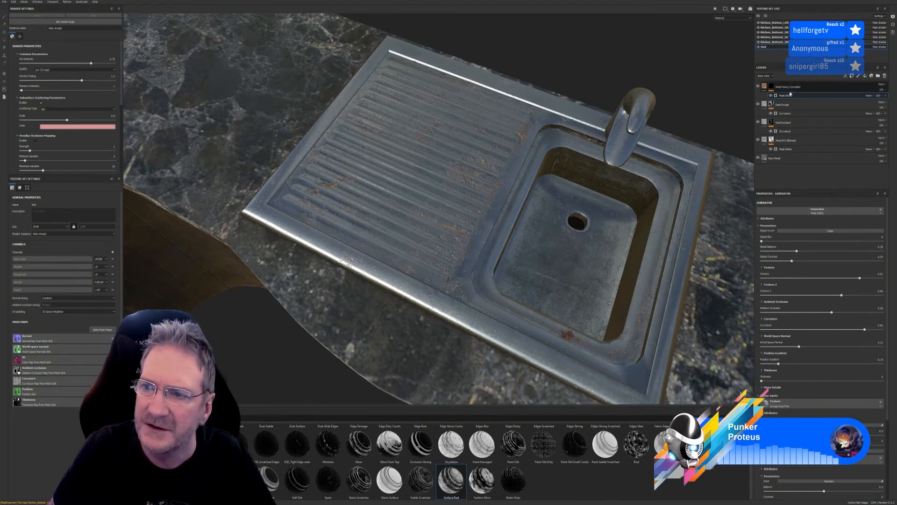
left_click(772, 76)
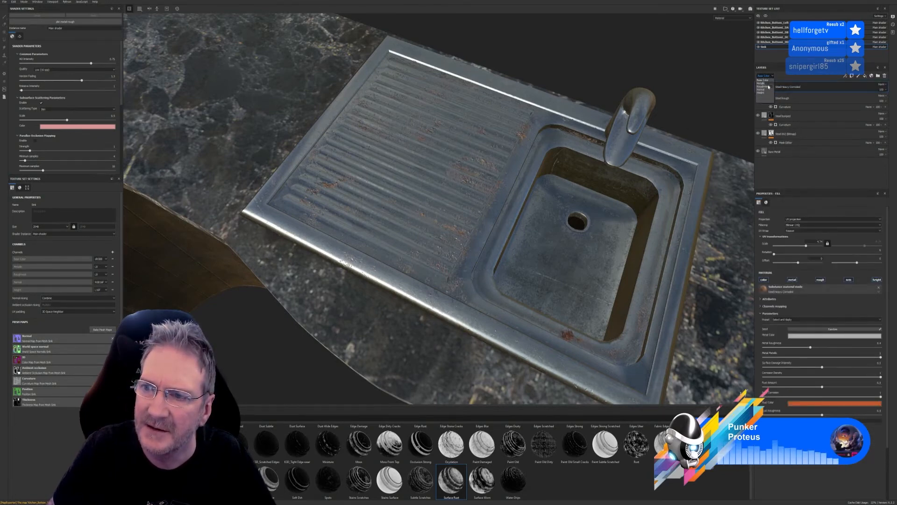
left_click(766, 100)
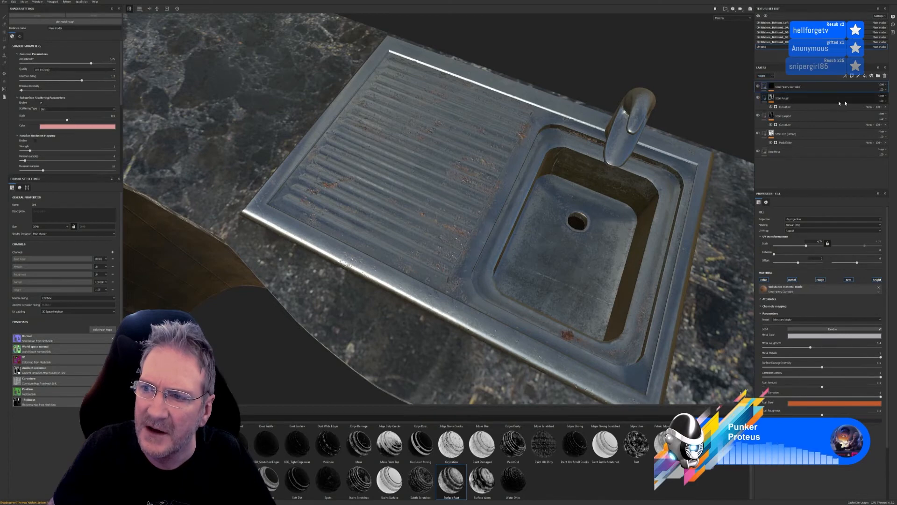
left_click(886, 91)
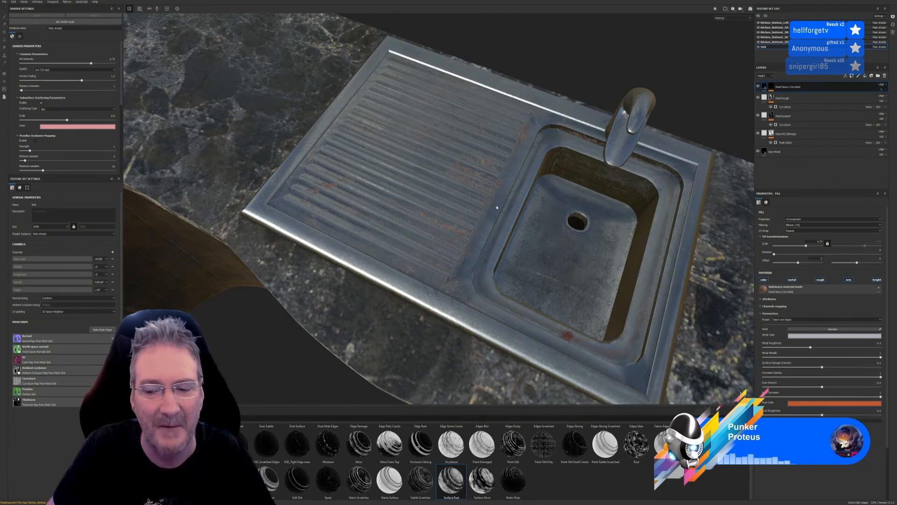
Raise the height opacity of the Steel Heavy Corroded layer and check the rust relief across the draining board and basin
scroll(363, 202, "up", 3)
left_click_drag(441, 252, 549, 198, "alt")
right_click_drag(549, 198, 421, 255, "alt")
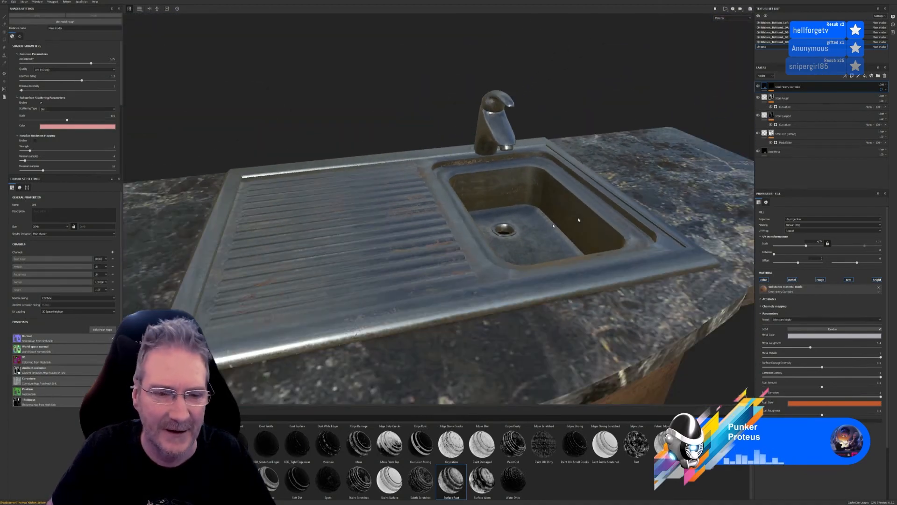
left_click(885, 91)
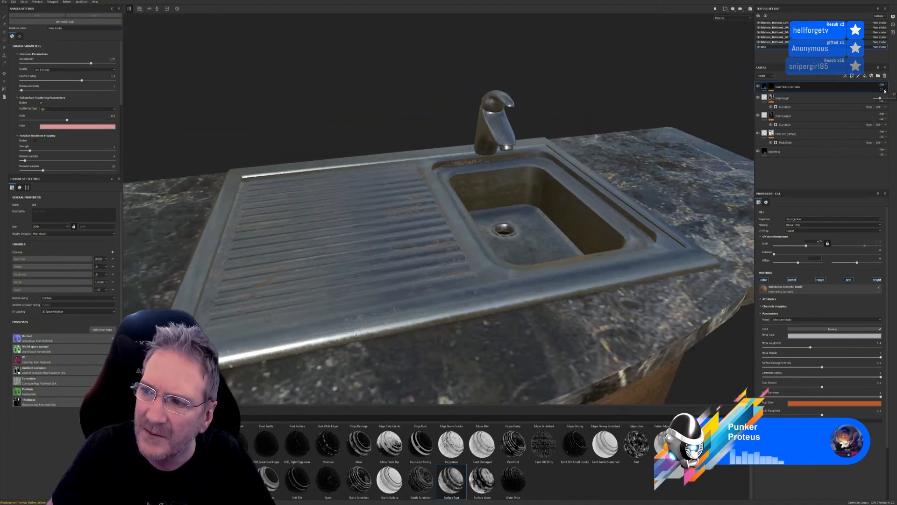
left_click_drag(882, 99, 893, 99)
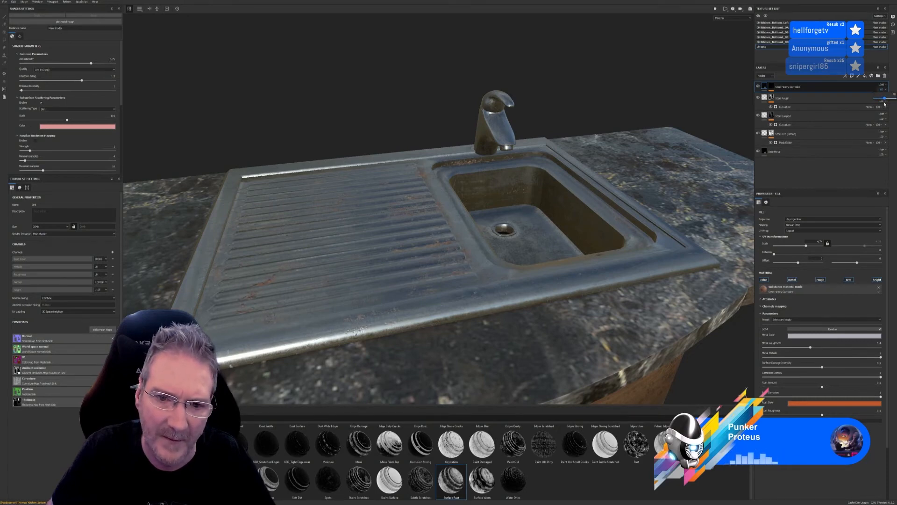
left_click_drag(432, 229, 468, 241, "alt")
scroll(374, 223, "up", 3)
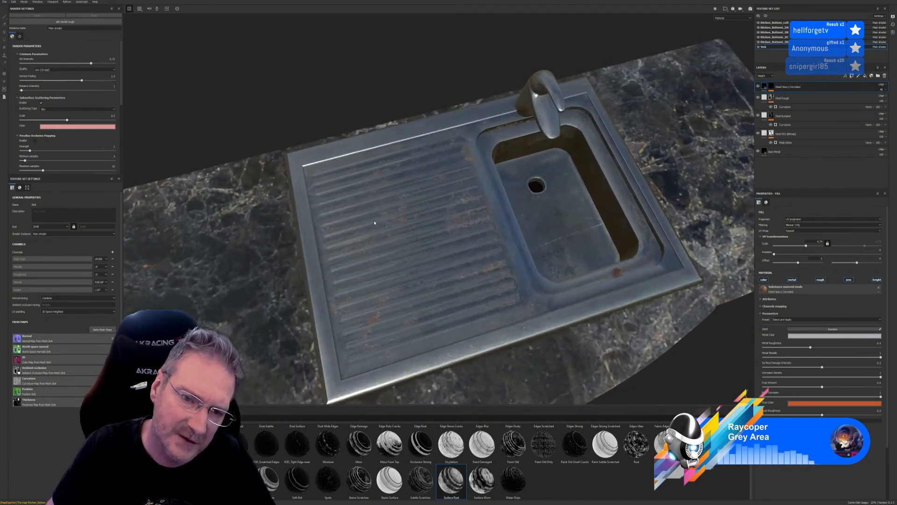
left_click_drag(384, 230, 409, 225, "alt")
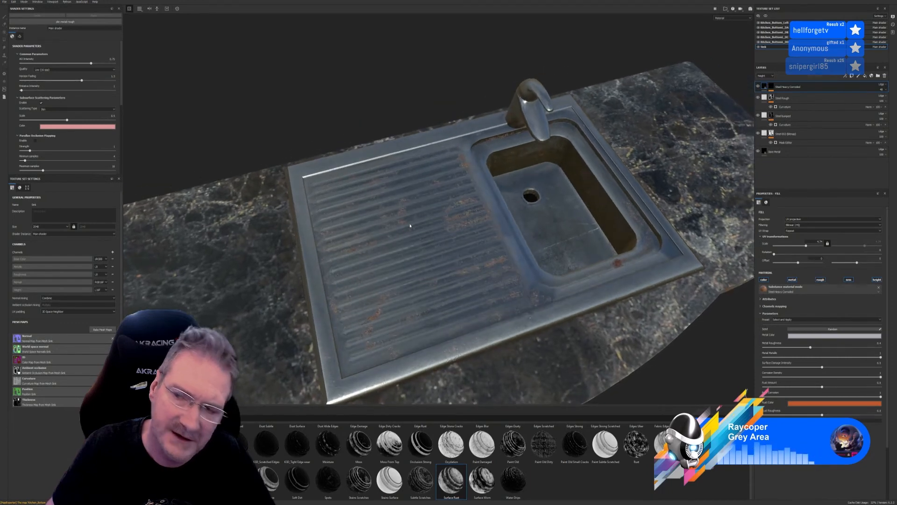
Add a paint effect to the Steel Heavy Corroded layer and return to editing the layer's mask
right_click(809, 89)
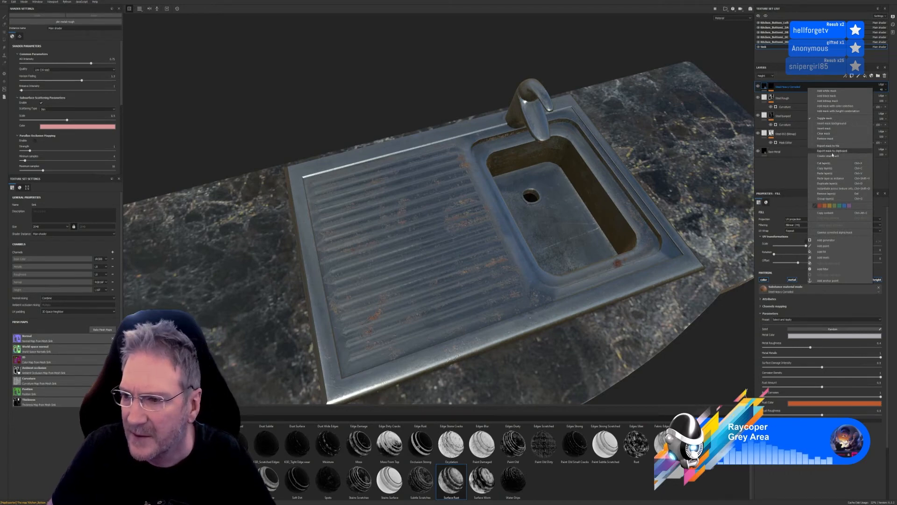
left_click(835, 247)
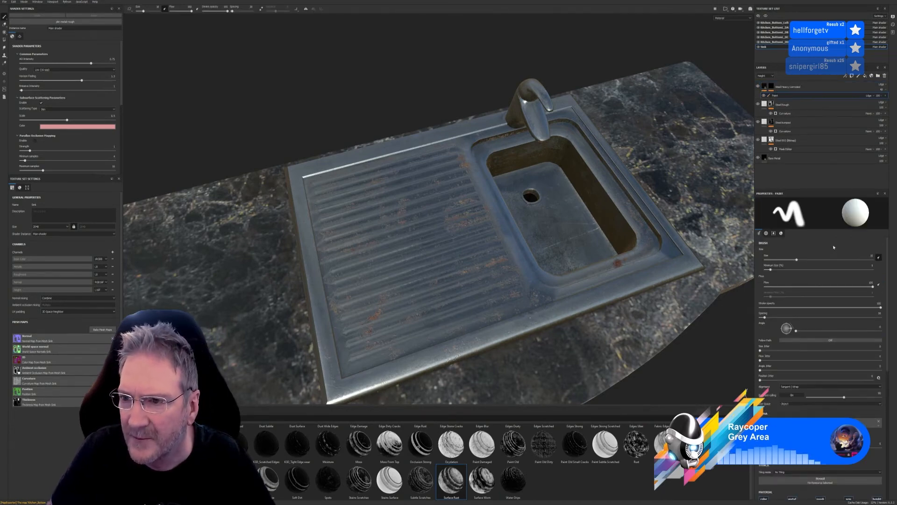
left_click(772, 87)
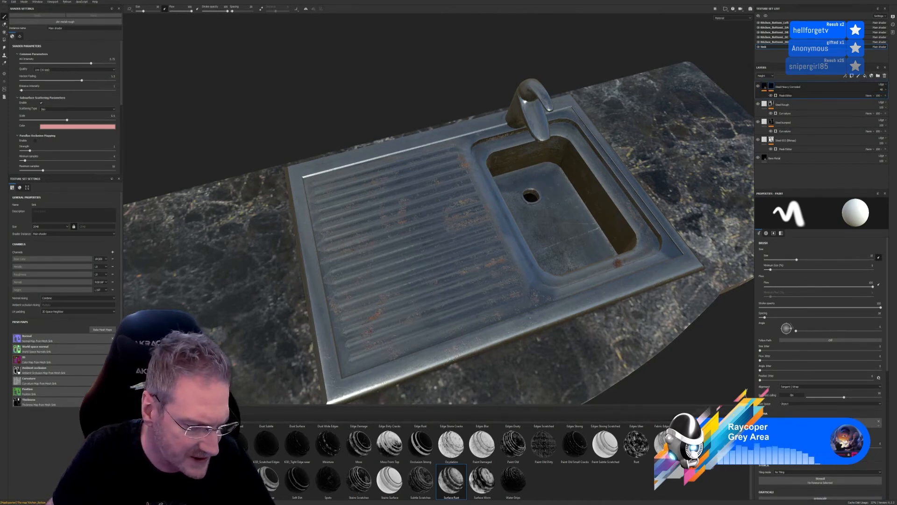
Choose the Dirt 1 brush for painting on the Steel Heavy Corroded mask and review its stroke and alpha settings
left_click(140, 466)
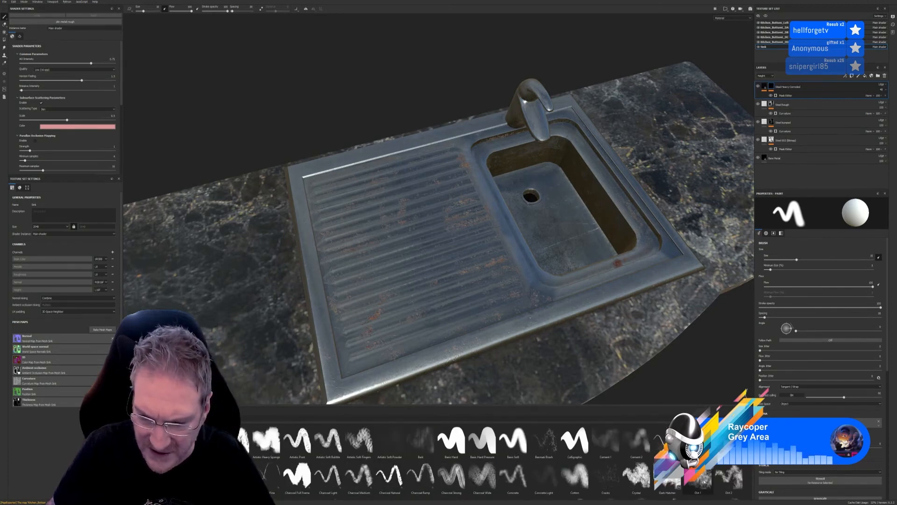
scroll(491, 463, "down", 5)
scroll(491, 463, "up", 5)
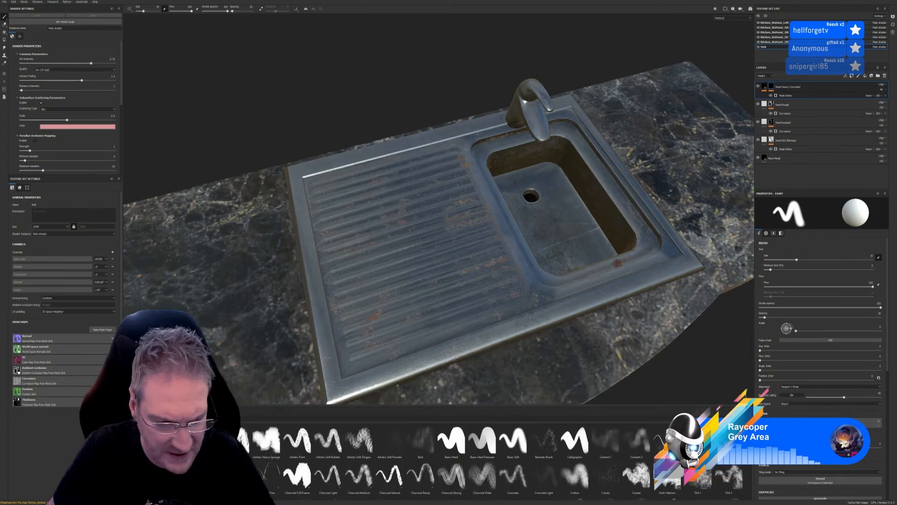
left_click(697, 476)
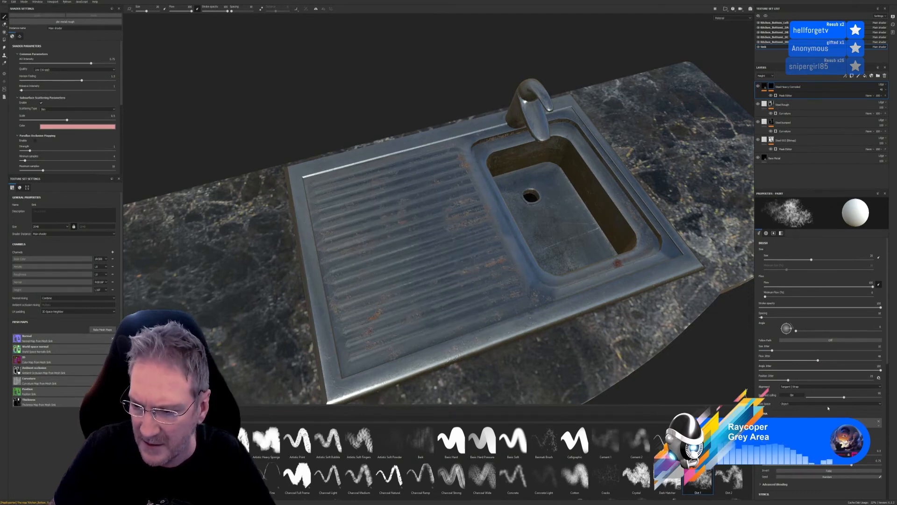
scroll(829, 408, "down", 3)
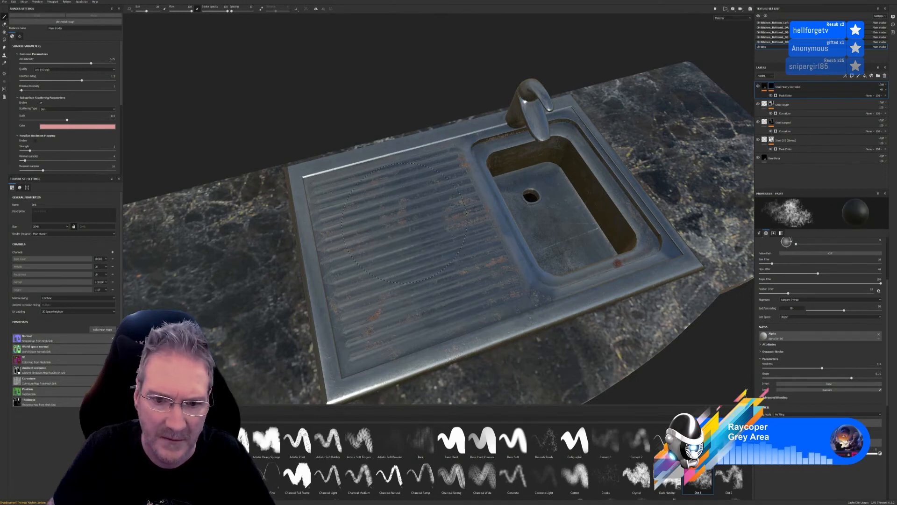
Toggle the visibility of the Steel Heavy Corroded layer to compare the sink with and without the rust
left_click(764, 87)
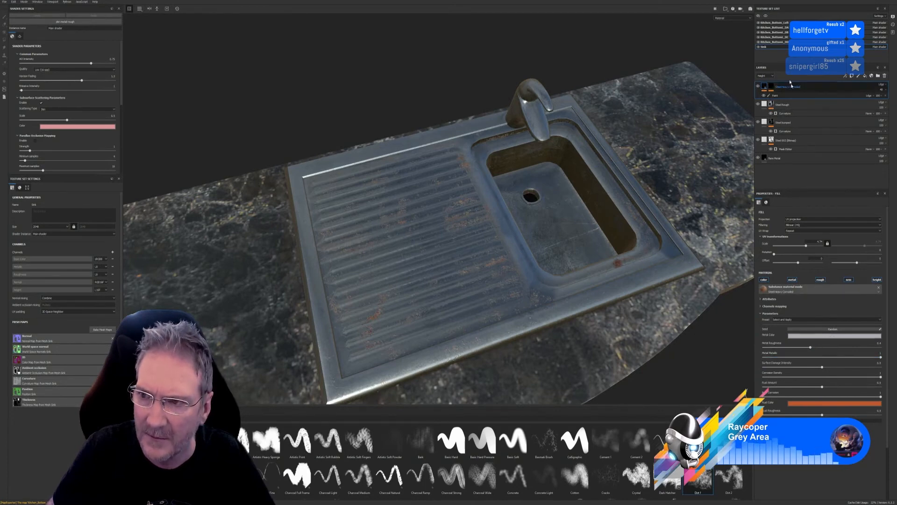
left_click(759, 86)
left_click(759, 87)
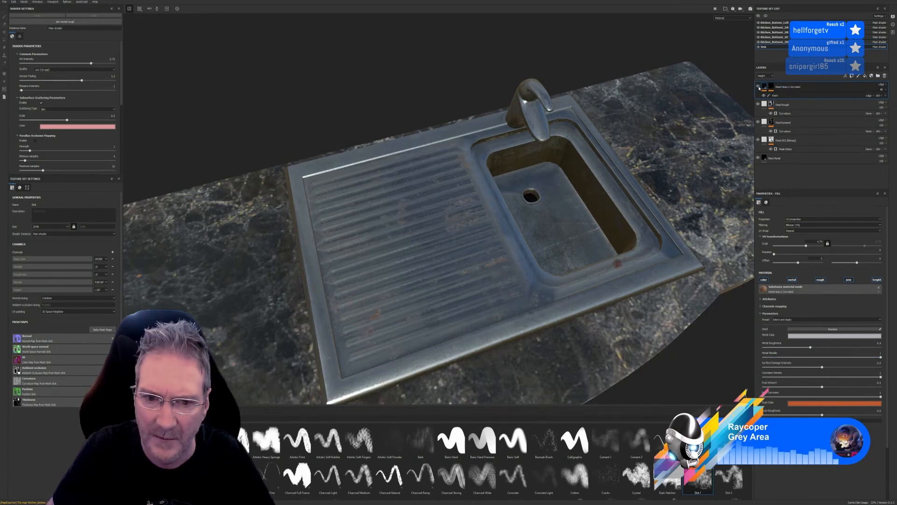
Try a paint dab on the ribbed draining board using the rust layer's paint effect, and undo it
left_click(773, 87)
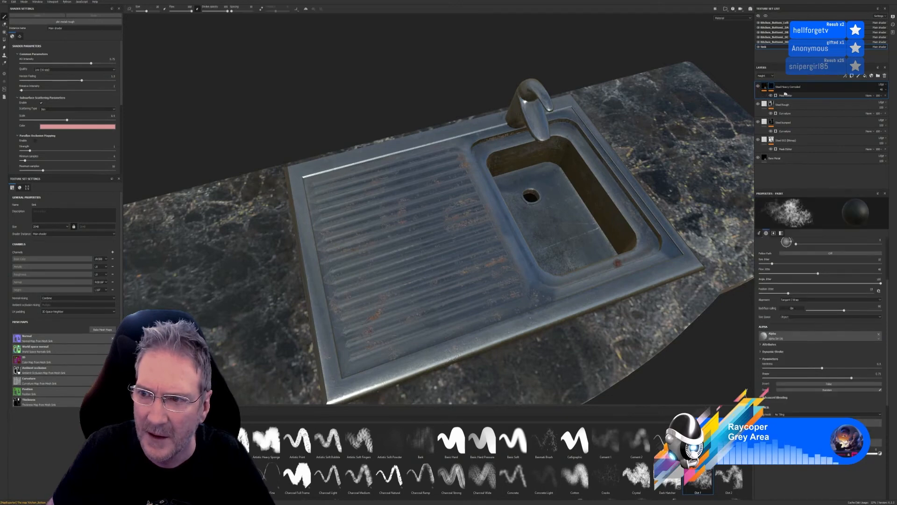
left_click(765, 87)
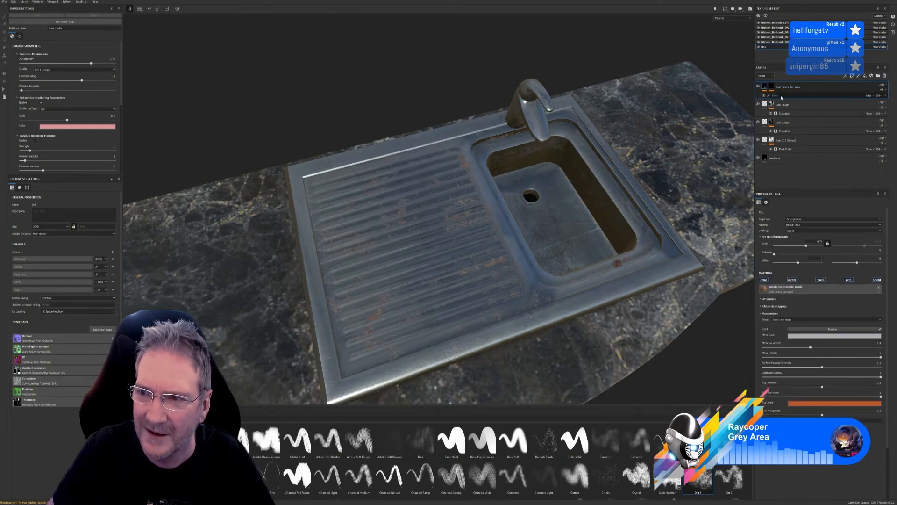
left_click(406, 227)
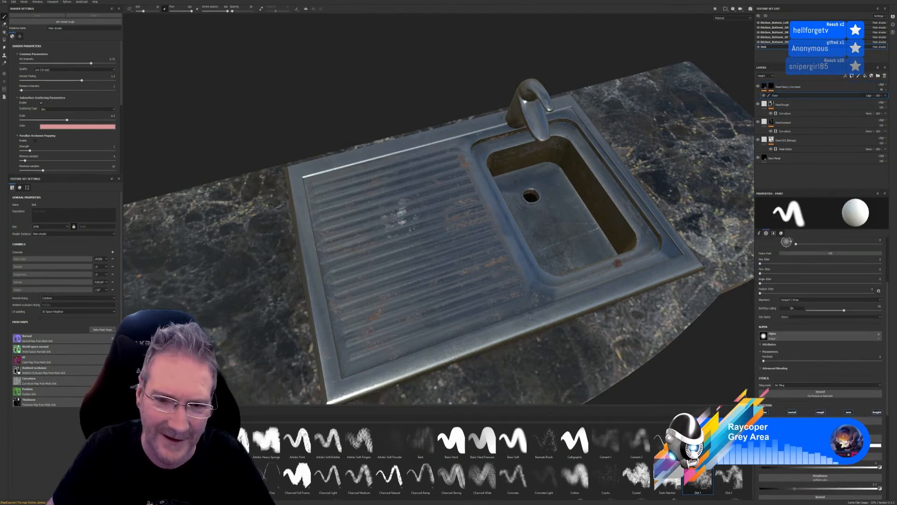
key("ctrl+z")
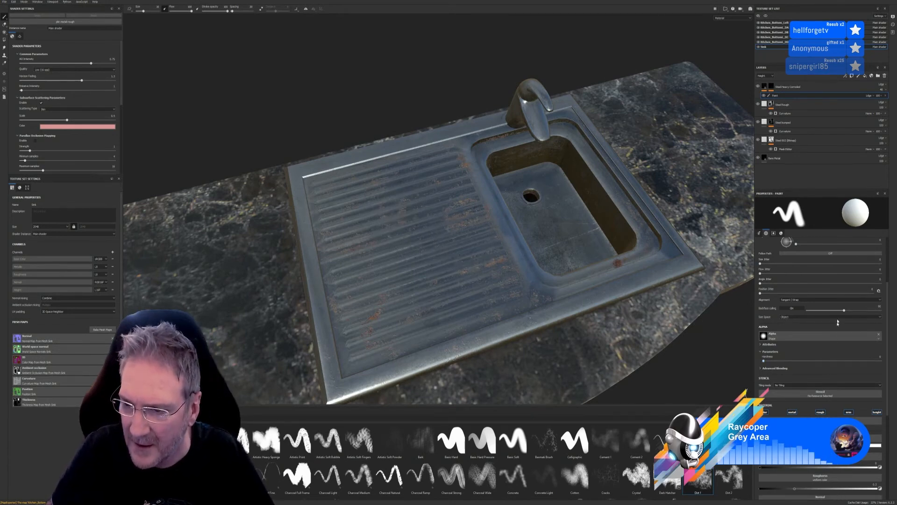
Check the paint effect's brush material and base colour, and remove the effect from the Steel Heavy Corroded layer
scroll(851, 364, "down", 2)
scroll(848, 366, "up", 2)
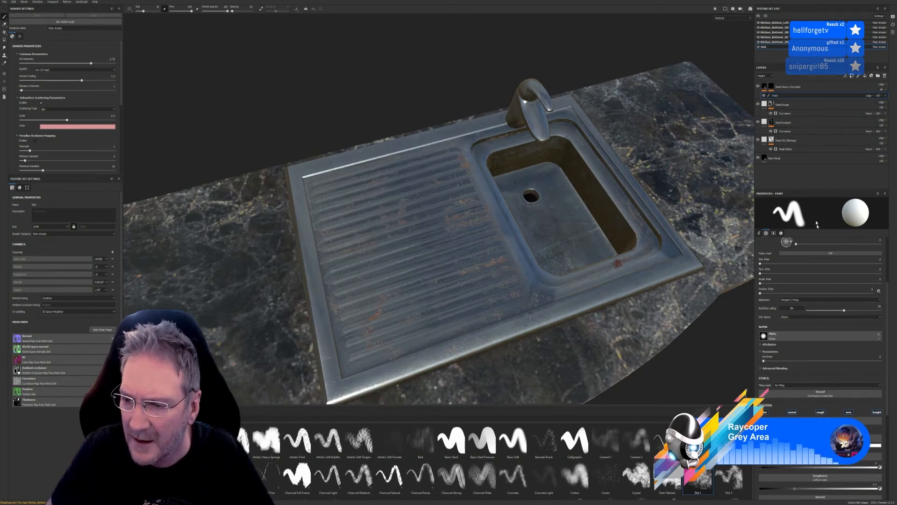
scroll(821, 288, "down", 1)
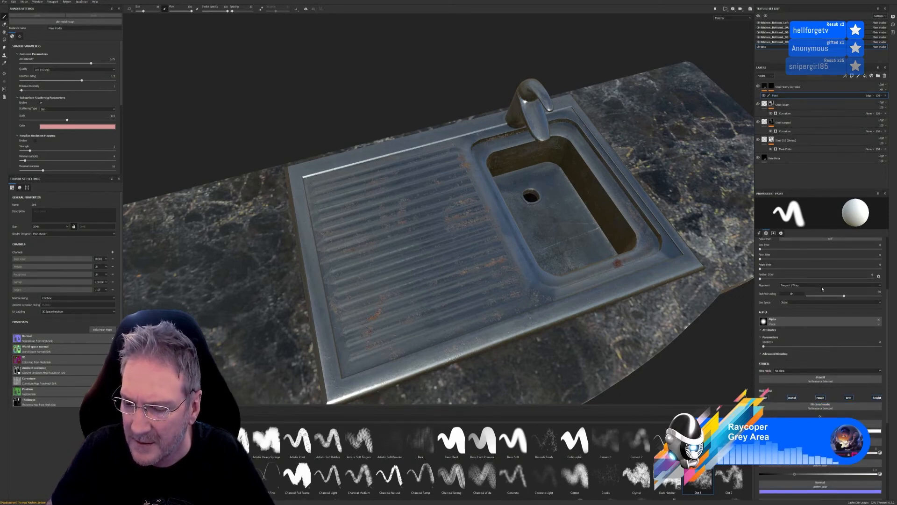
scroll(834, 335, "down", 4)
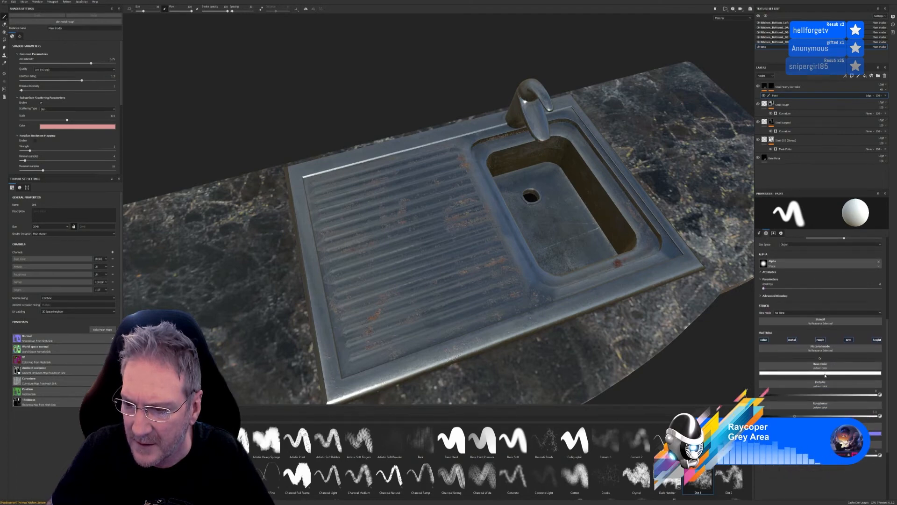
left_click(823, 374)
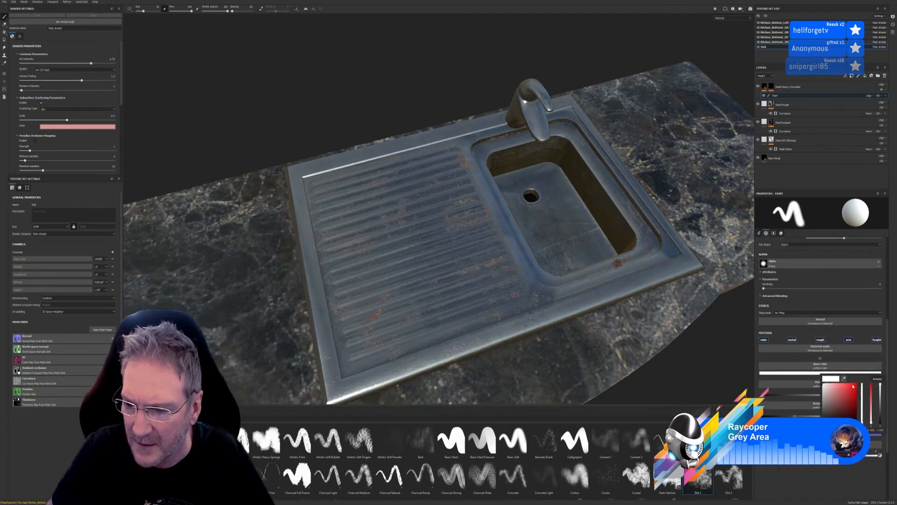
left_click(813, 178)
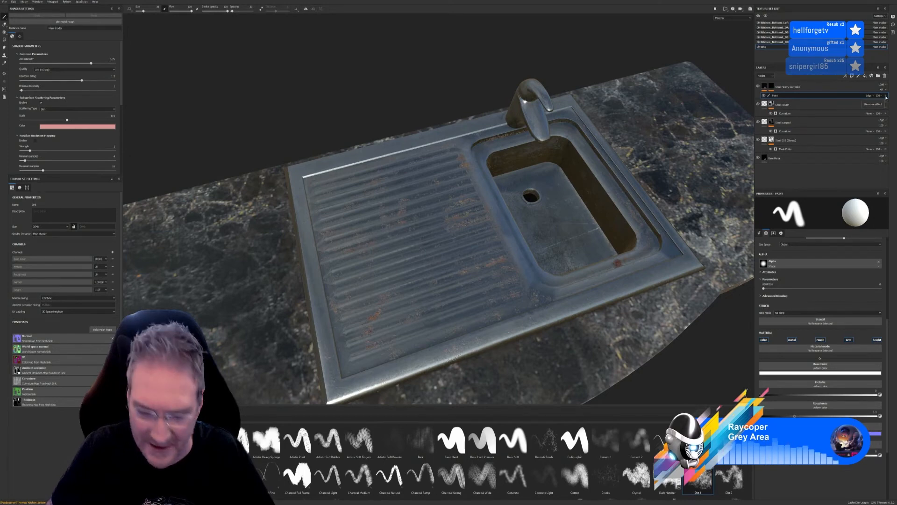
left_click(886, 97)
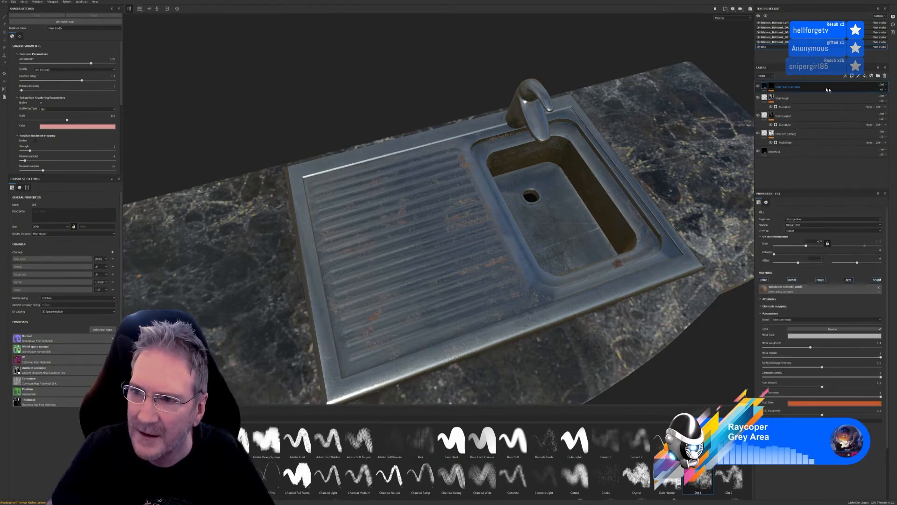
Group all five sink layers into one folder and name it MY_Stainless_Sink
left_click(773, 87)
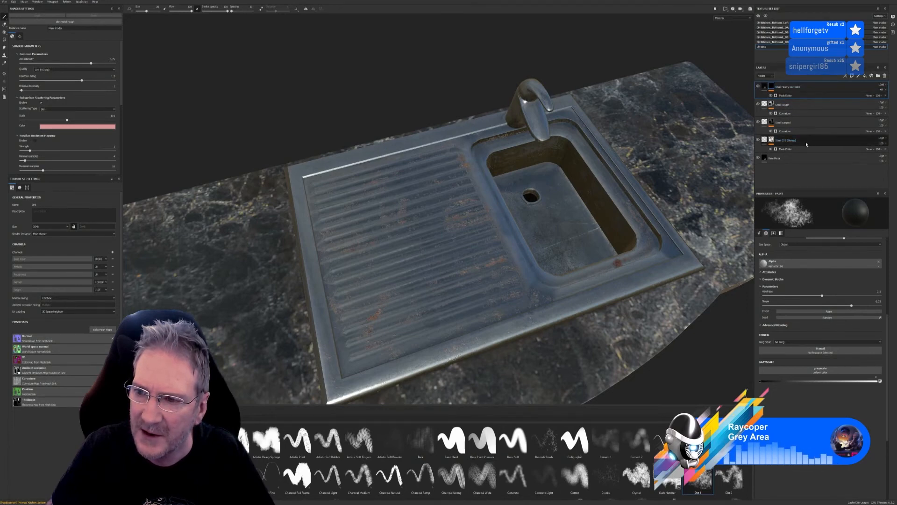
left_click(802, 161, "shift")
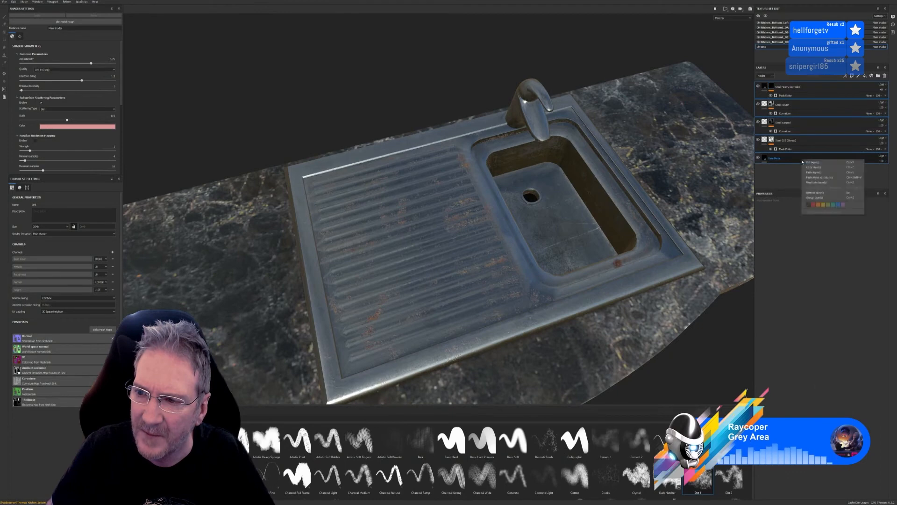
key("ctrl+g")
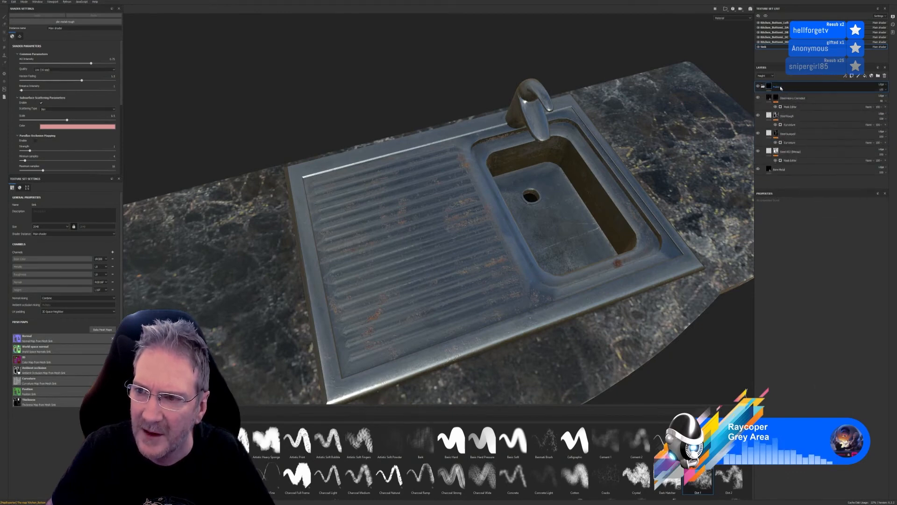
type("MY_St")
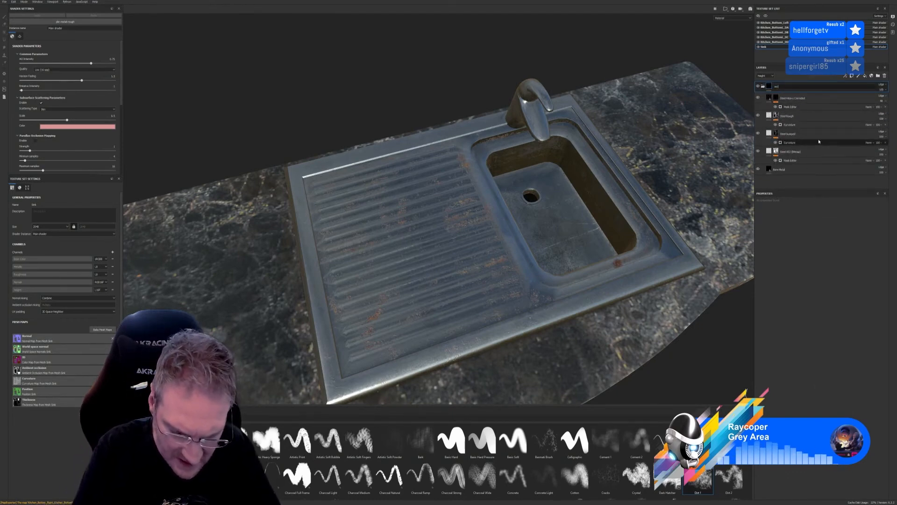
type("ainless_")
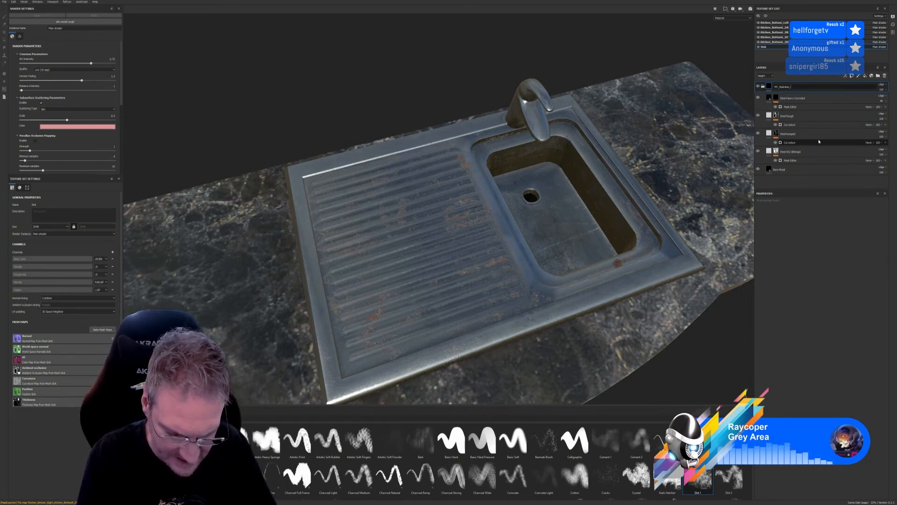
type("Sink")
key("Return")
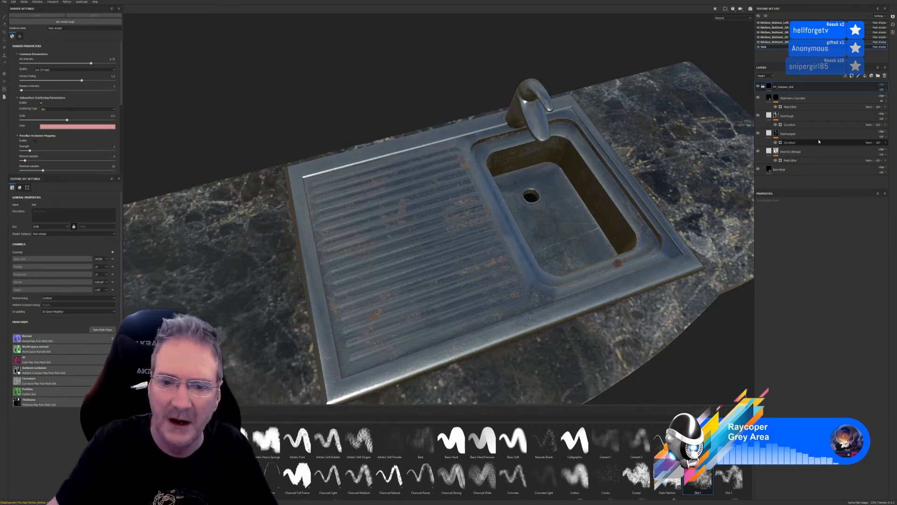
left_click(763, 87)
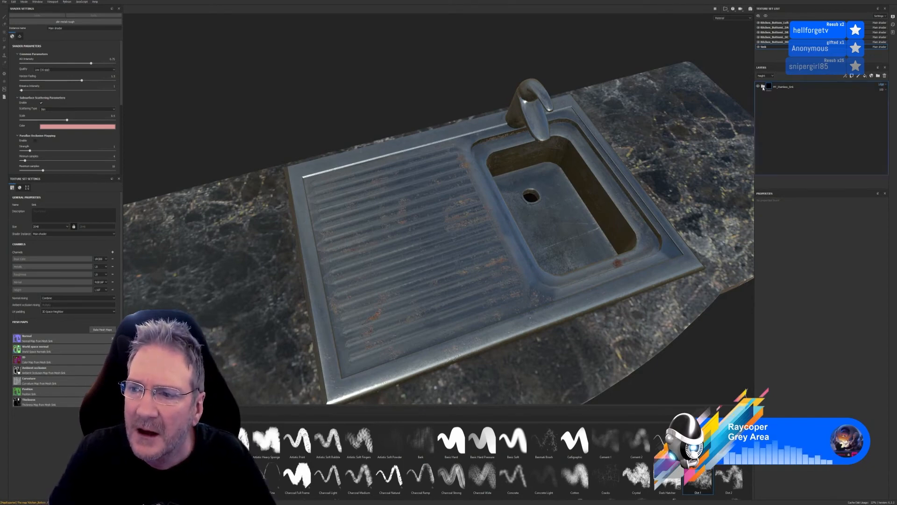
right_click(797, 88)
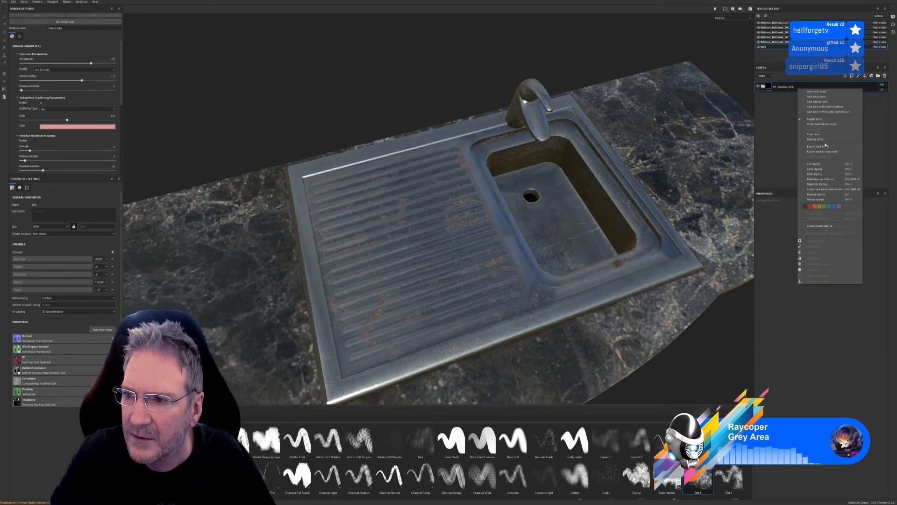
left_click(787, 140)
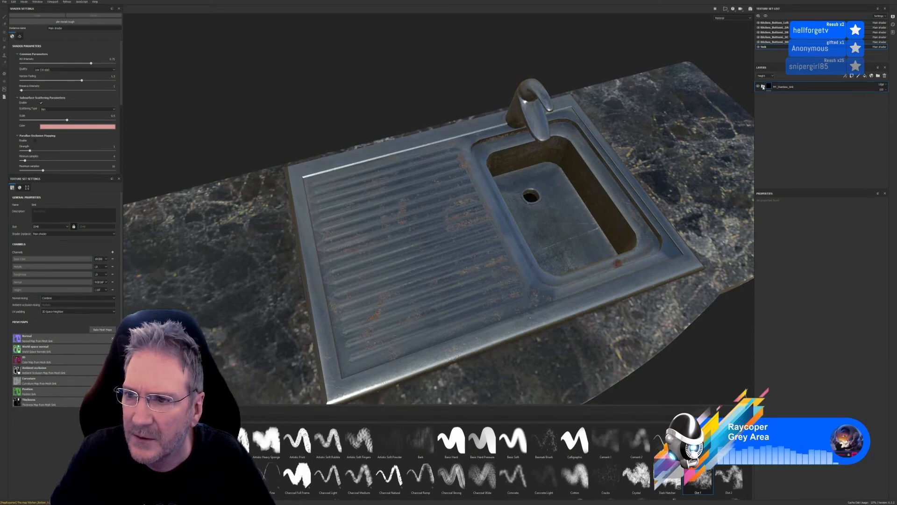
left_click(763, 87)
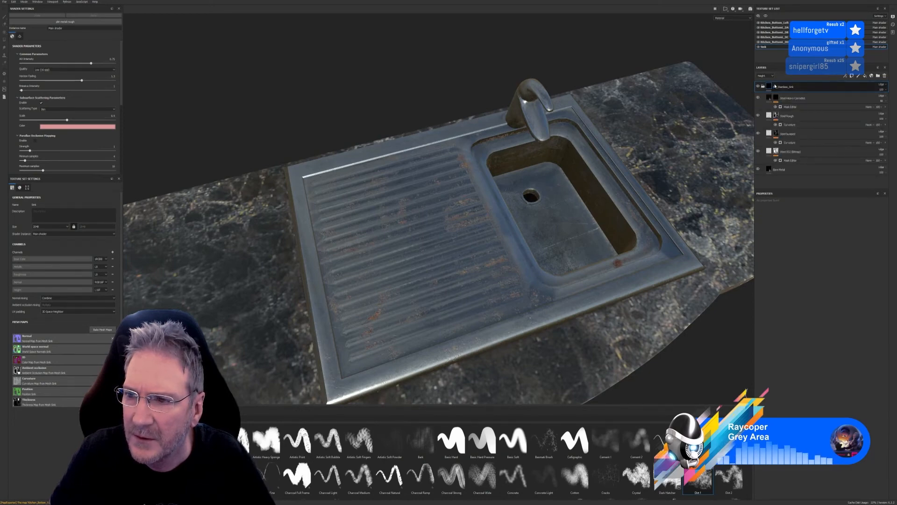
right_click(771, 88)
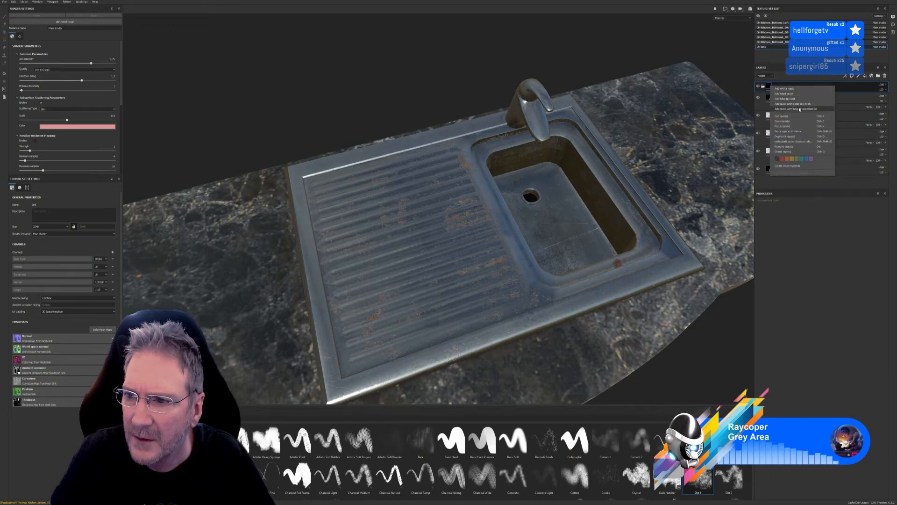
left_click(797, 122)
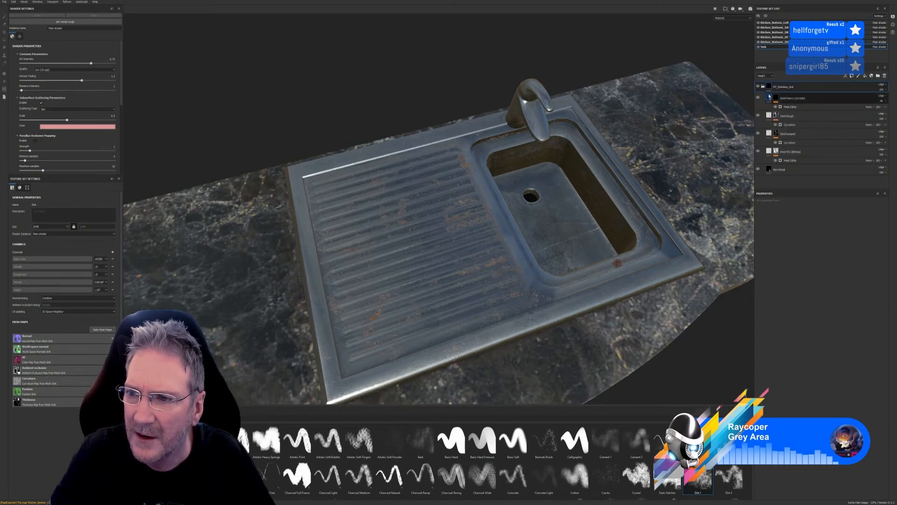
Try a paint effect with Normal blending on the Steel Heavy Corroded layer's material, undo a test dab and remove the effect
left_click(770, 98)
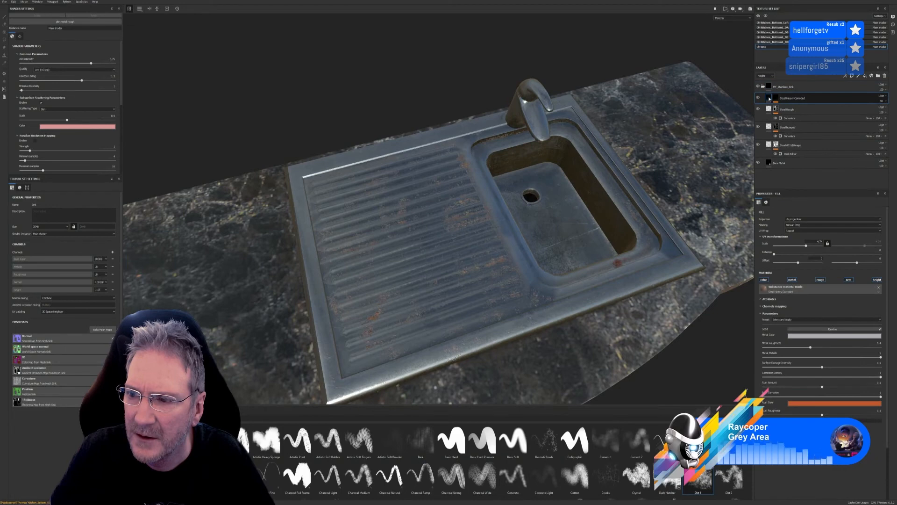
right_click(770, 99)
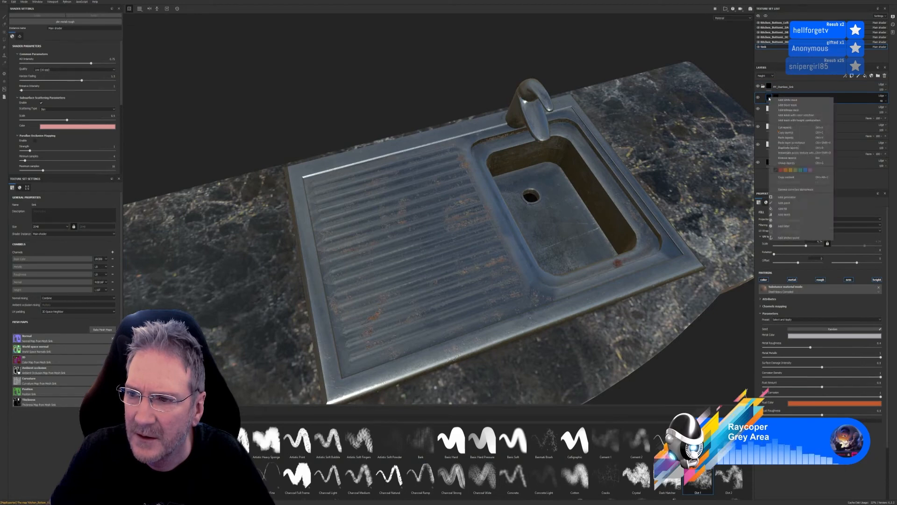
left_click(793, 204)
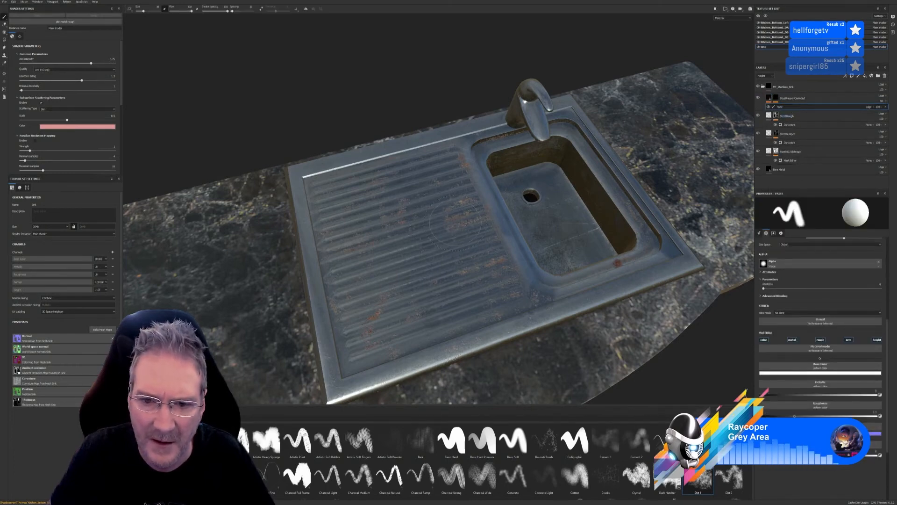
left_click_drag(456, 222, 454, 226)
key("ctrl+z")
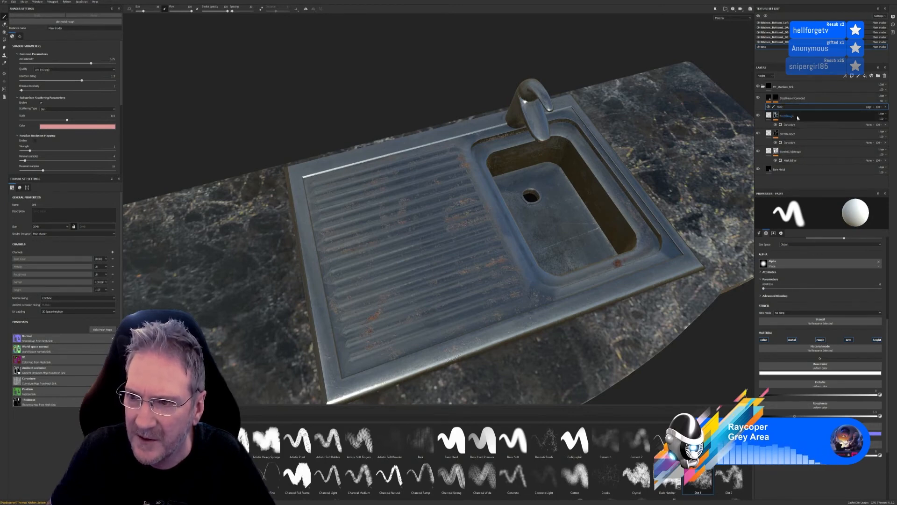
left_click(872, 110)
left_click(870, 111)
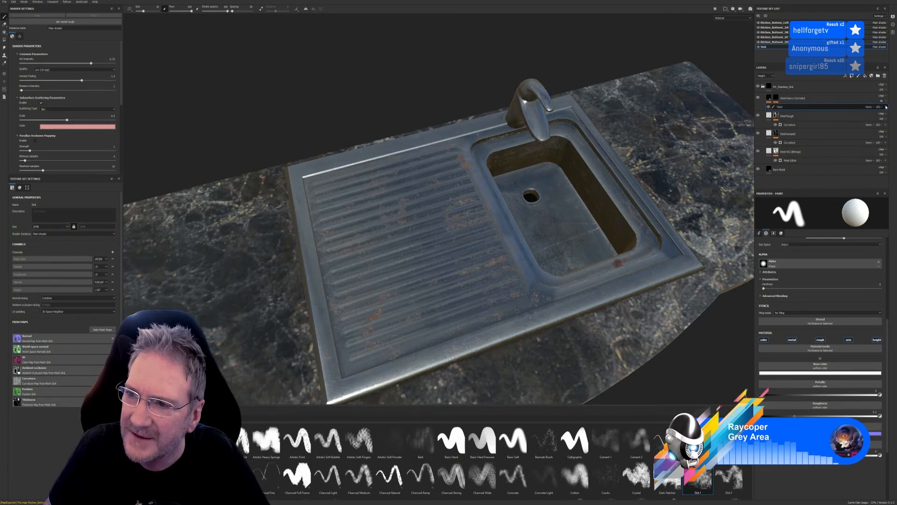
left_click(814, 98)
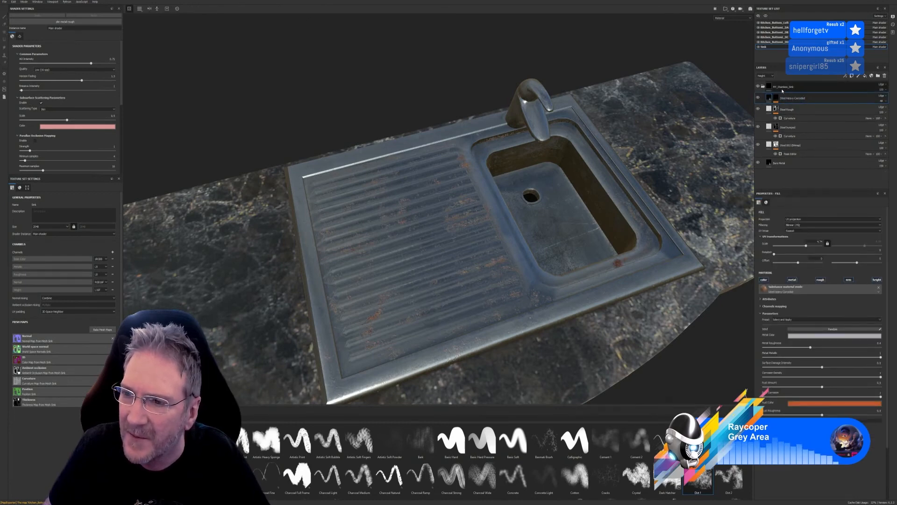
Try adding a black mask to the MY_Stainless_Sink folder twice, undoing it each time
left_click(802, 91)
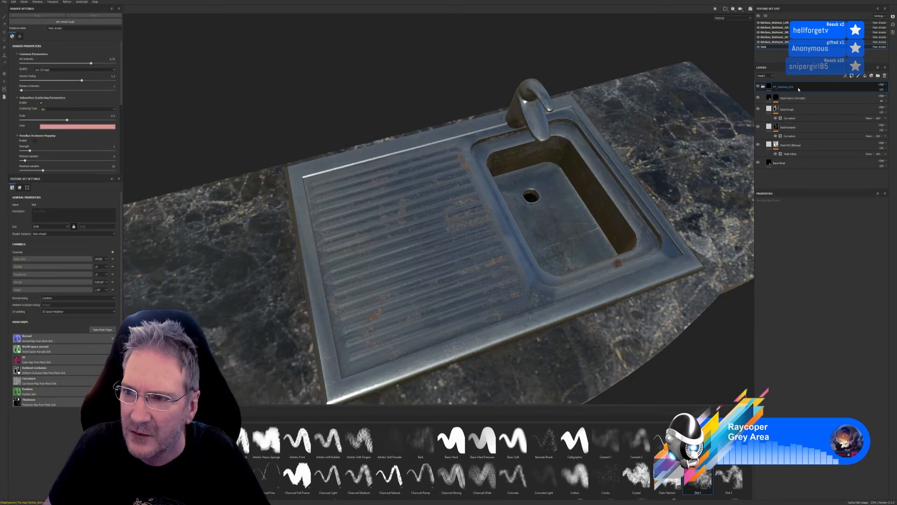
right_click(799, 89)
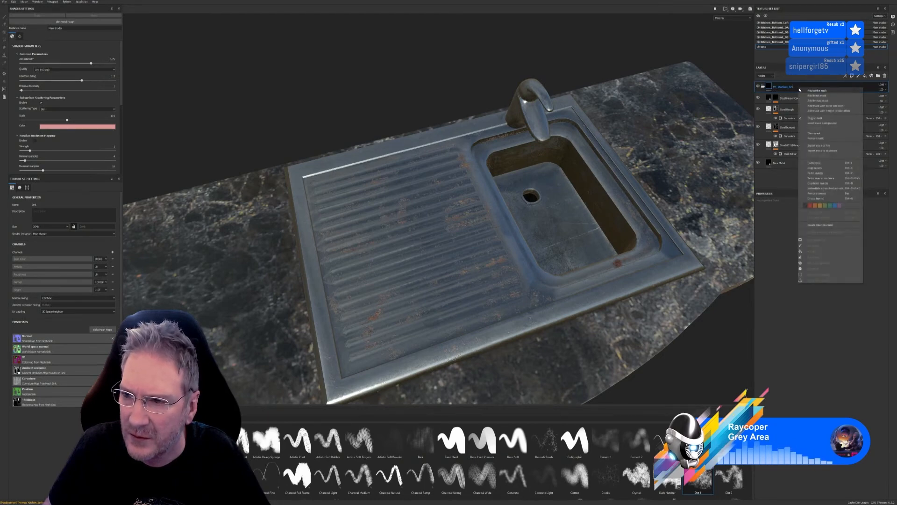
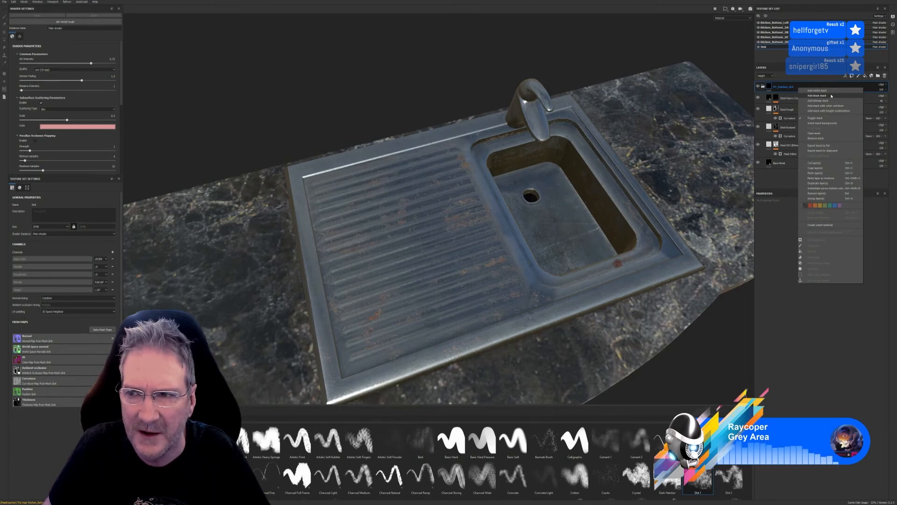
left_click(832, 96)
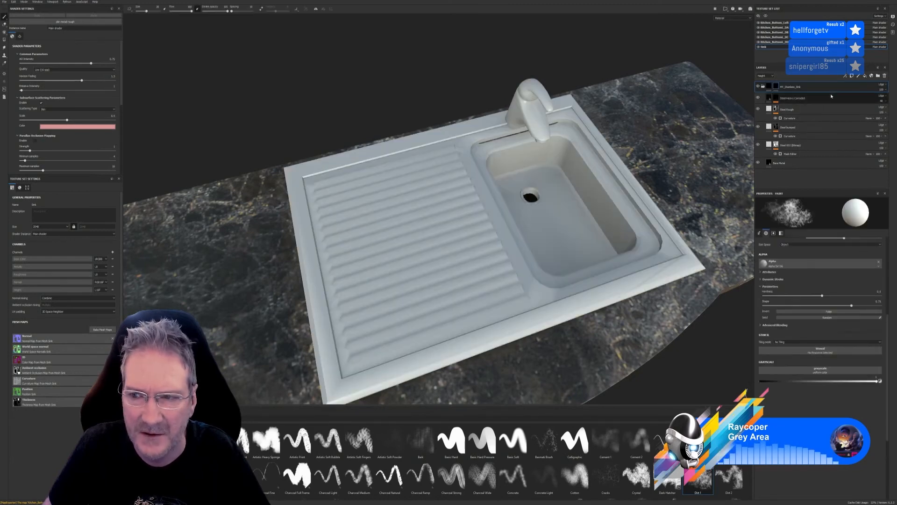
key("ctrl+z")
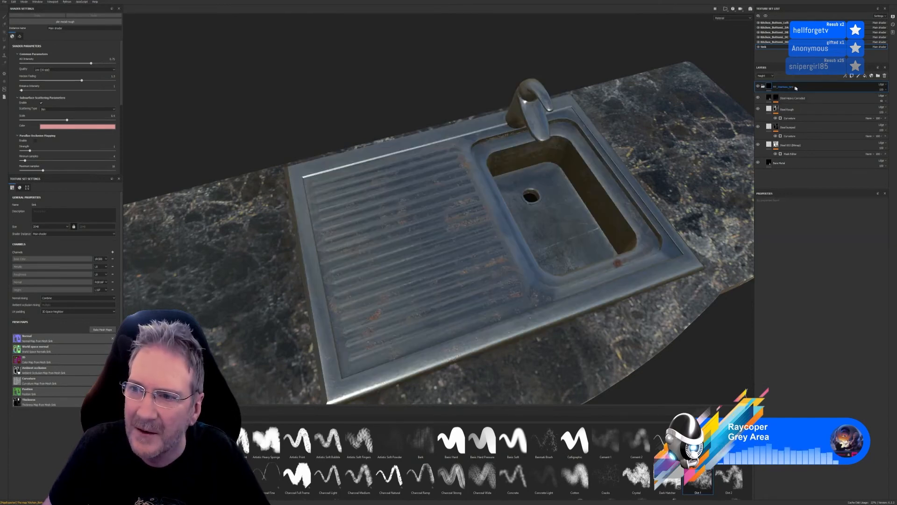
right_click(796, 87)
left_click(816, 95)
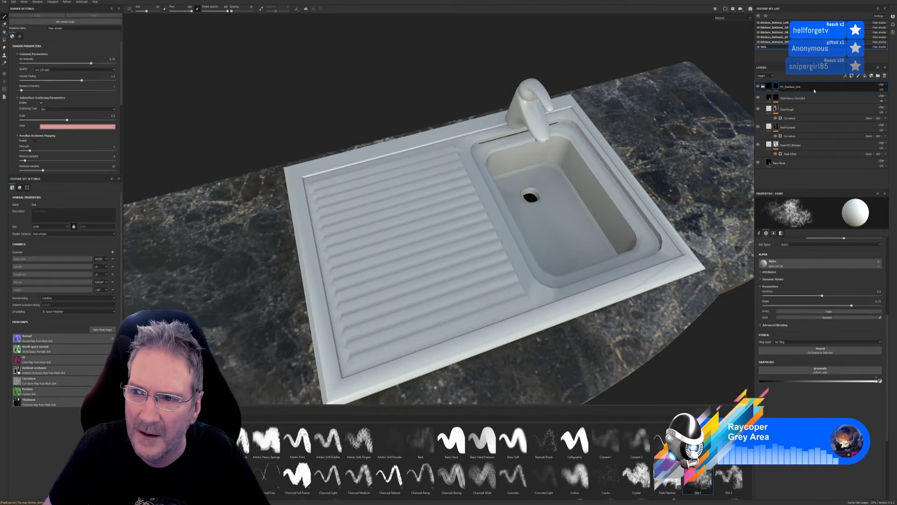
key("ctrl+z")
right_click(770, 87)
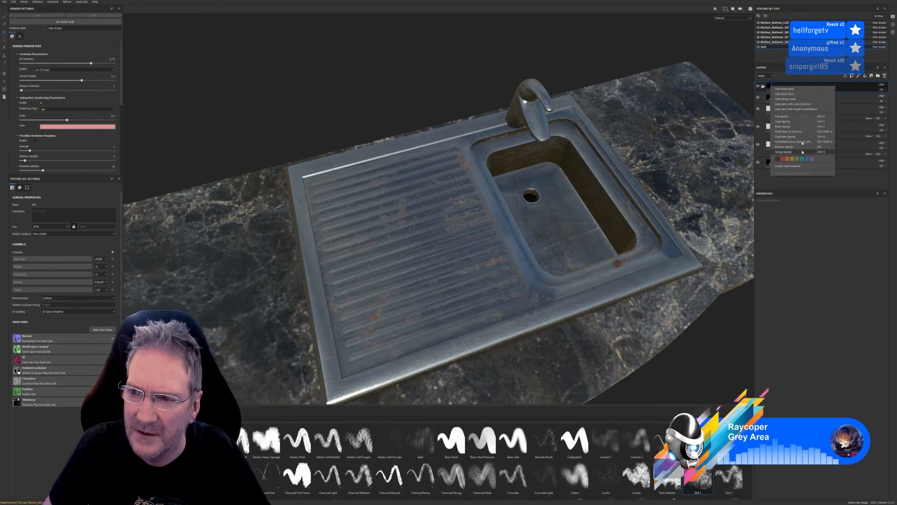
left_click(800, 232)
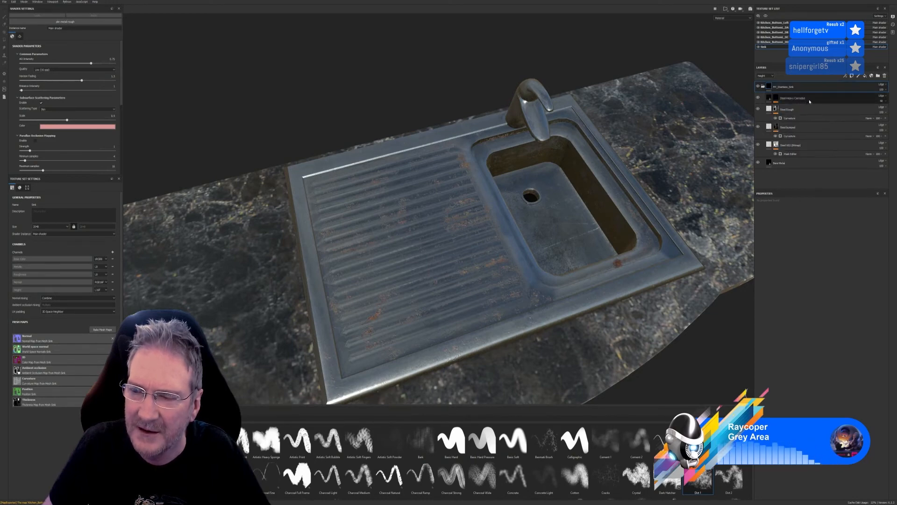
left_click(769, 98)
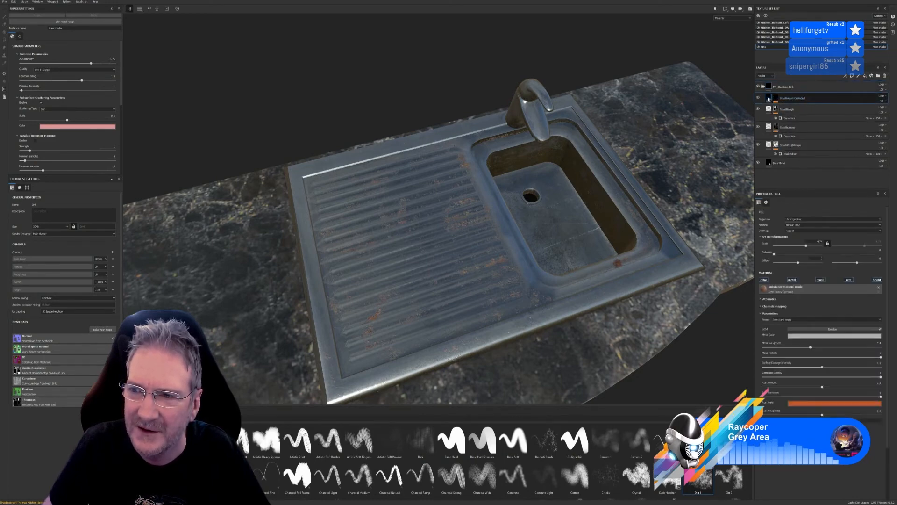
right_click(769, 99)
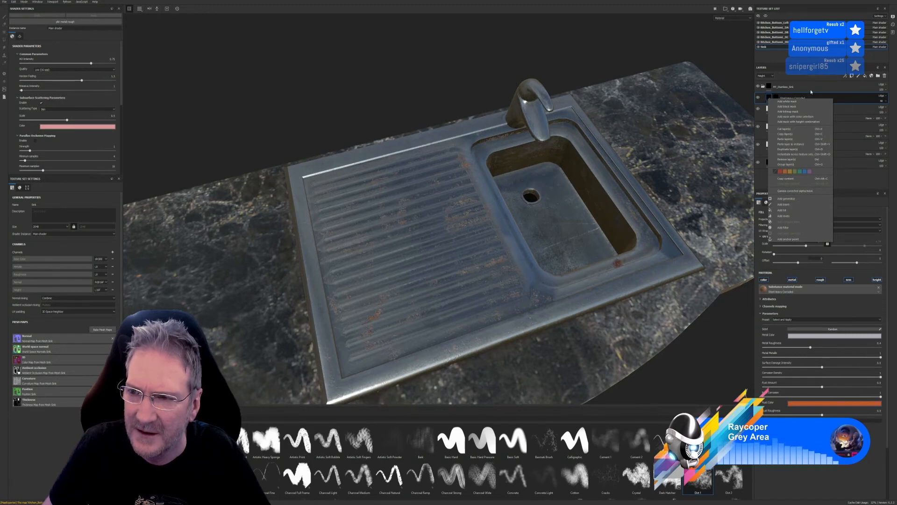
left_click(811, 89)
Set the mask brush to black and add a paint effect above the Mask Editor in the Steel Heavy Corroded layer's mask
left_click(777, 99)
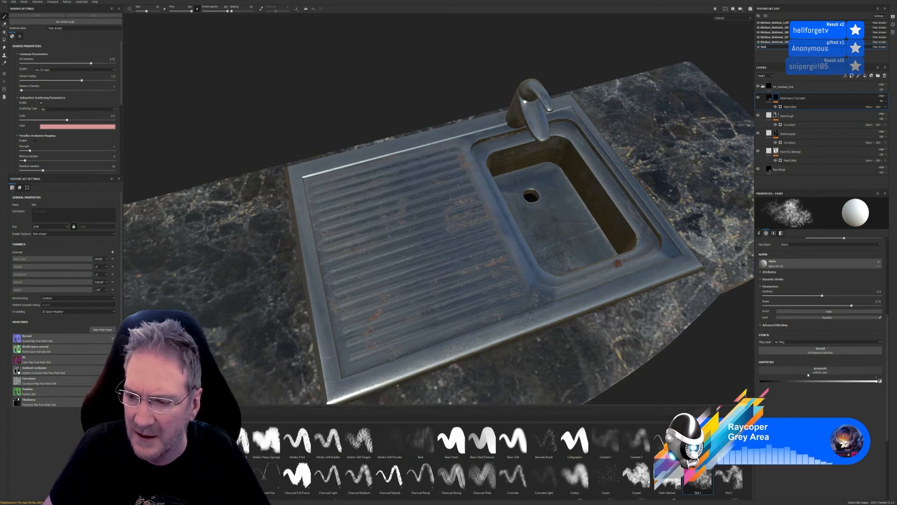
left_click(767, 381)
left_click_drag(766, 383, 756, 383)
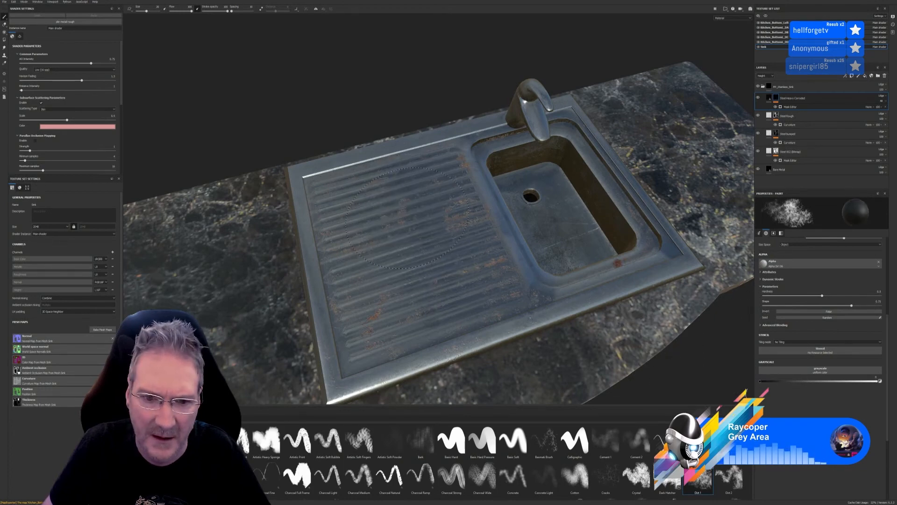
left_click(790, 107)
right_click(791, 108)
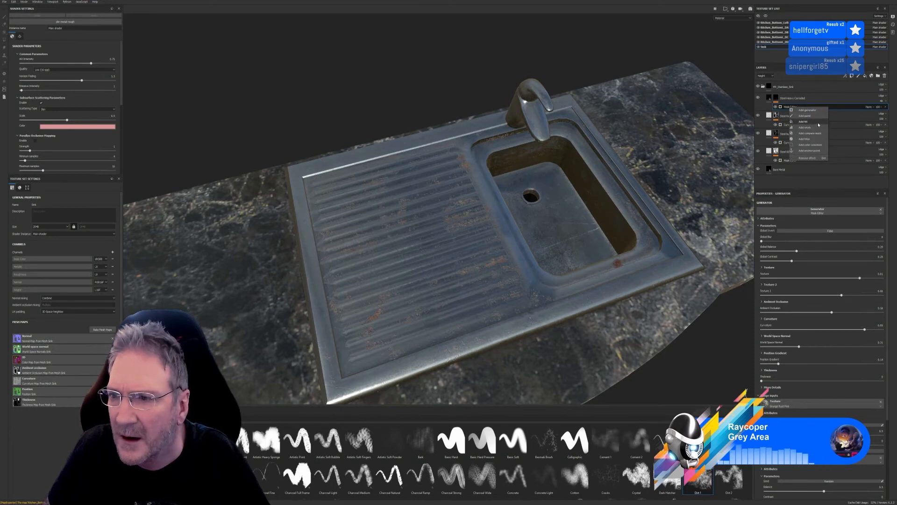
left_click(815, 117)
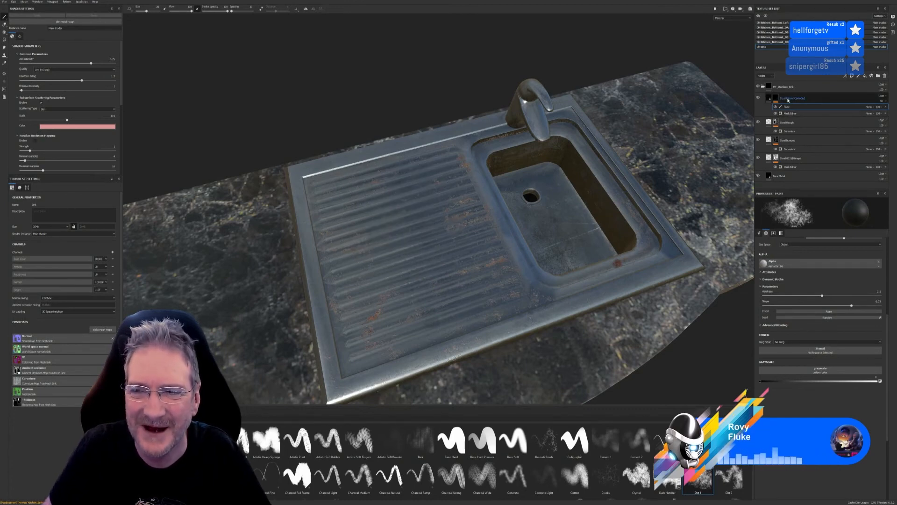
Paint out rust patches on the ribbed draining board with the Dirt brush, reducing the brush size for the lower patch
left_click(471, 180)
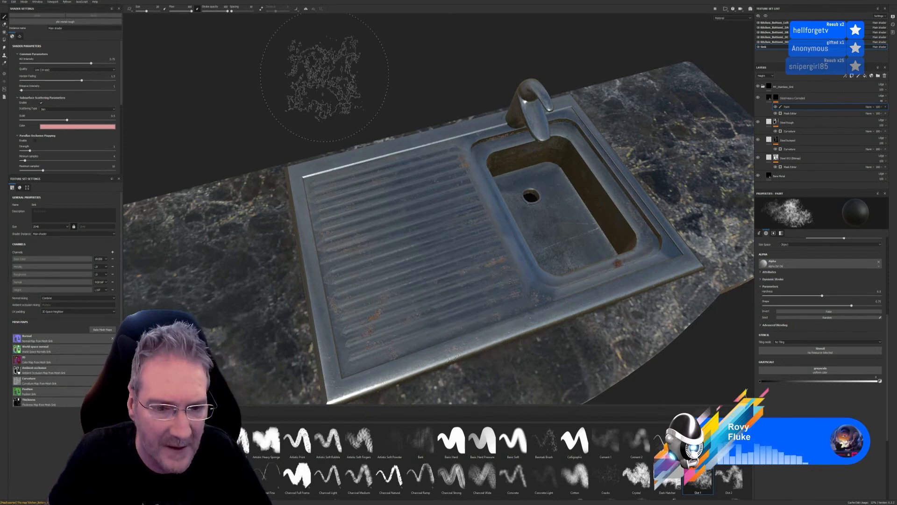
mouse_move(321, 115)
left_mouse_down("alt")
mouse_move(374, 55)
mouse_move(410, 40)
mouse_move(394, 64)
left_mouse_up("alt")
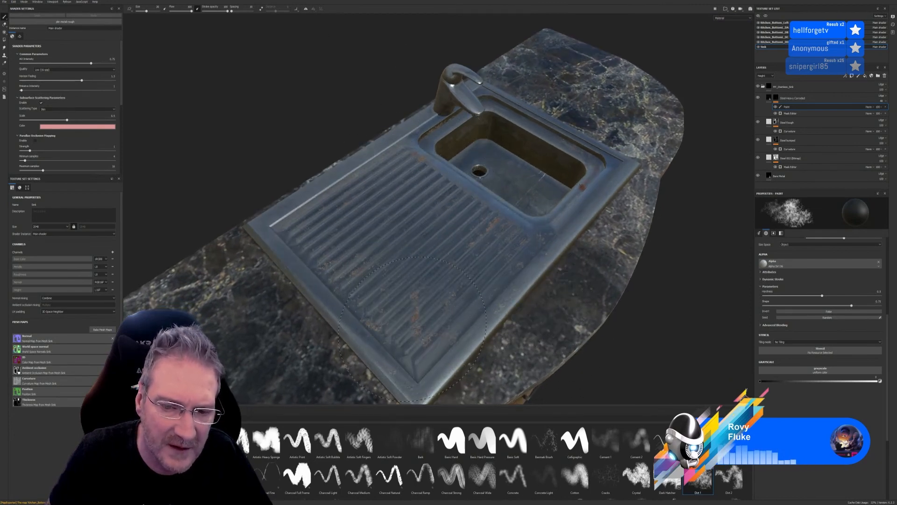
right_click_drag(409, 322, 388, 322, "ctrl")
mouse_move(430, 290)
left_mouse_down()
mouse_move(440, 318)
mouse_move(430, 327)
left_mouse_up()
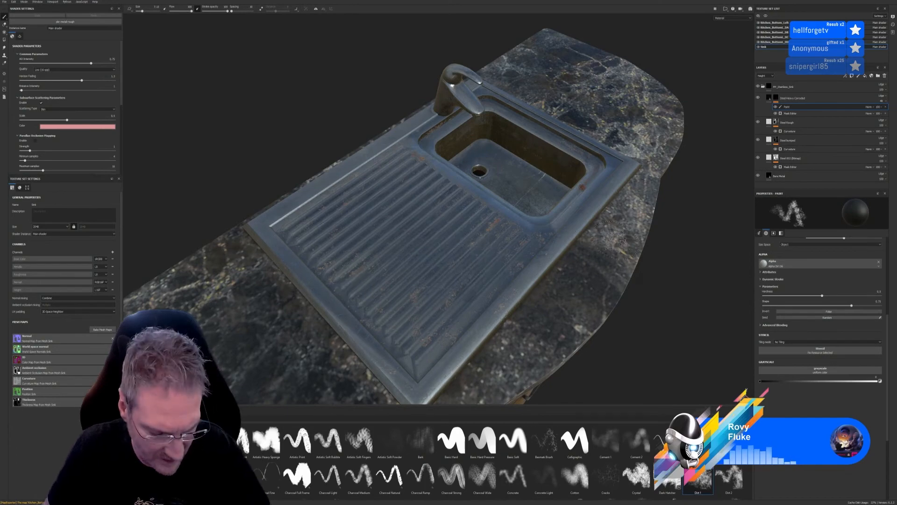
Examine the remaining rust on the draining board and basin from several angles, and collapse the MY_Stainless_Sink folder
mouse_move(658, 224)
left_mouse_down("alt")
mouse_move(666, 240)
mouse_move(612, 229)
mouse_move(525, 180)
mouse_move(394, 257)
mouse_move(701, 256)
mouse_move(542, 246)
mouse_move(641, 240)
mouse_move(637, 231)
mouse_move(618, 234)
mouse_move(589, 268)
left_mouse_up("alt")
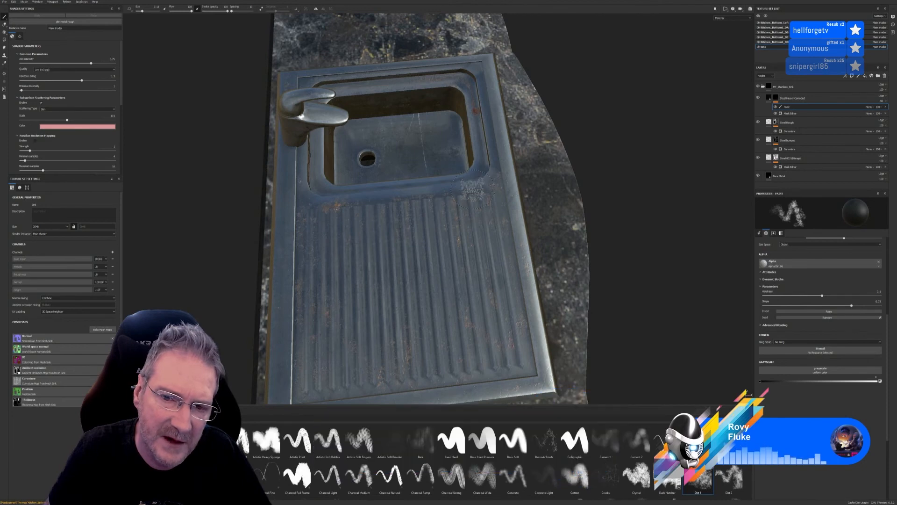
mouse_move(650, 238)
left_mouse_down("alt")
mouse_move(567, 232)
mouse_move(544, 216)
mouse_move(635, 321)
mouse_move(633, 381)
mouse_move(628, 283)
mouse_move(673, 340)
mouse_move(653, 268)
left_mouse_up("alt")
scroll(407, 259, "down", 2)
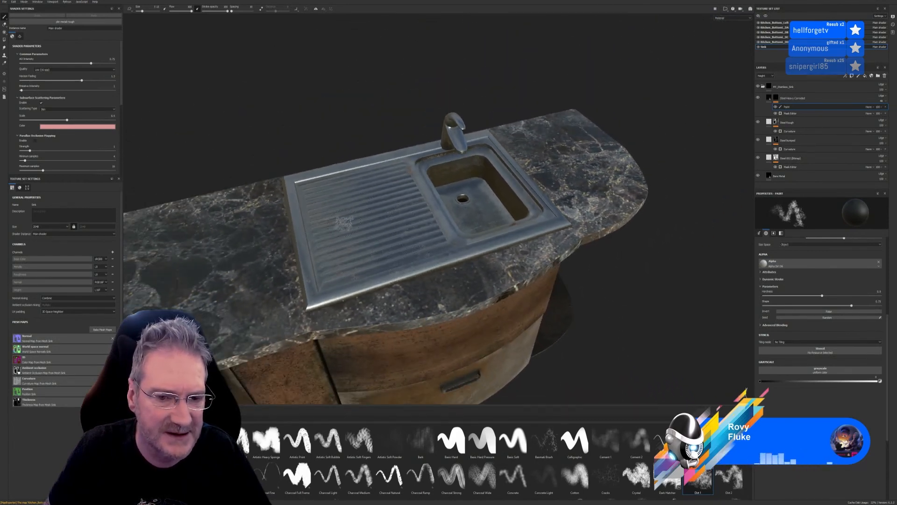
left_click_drag(331, 104, 365, 204, "alt")
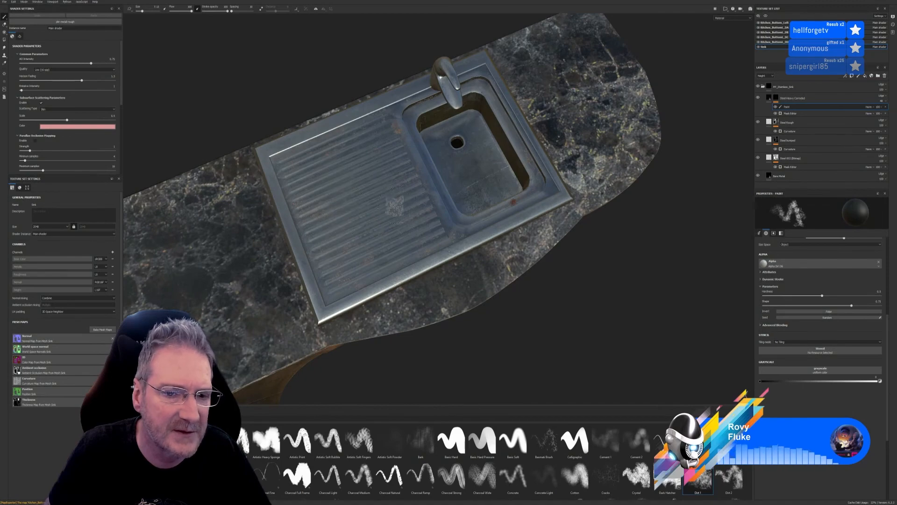
left_click_drag(382, 240, 488, 266, "alt")
scroll(488, 267, "up", 6)
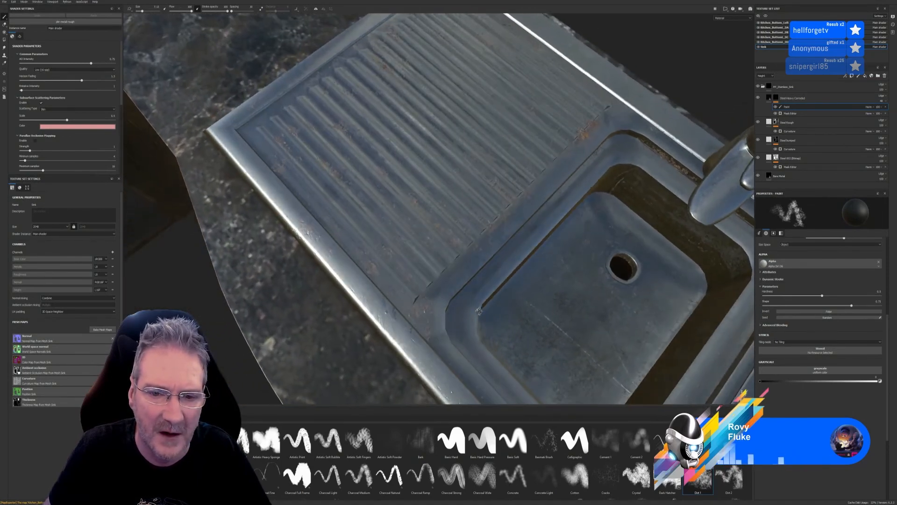
mouse_move(478, 328)
left_mouse_down("alt")
mouse_move(499, 243)
mouse_move(638, 234)
mouse_move(528, 229)
left_mouse_up("alt")
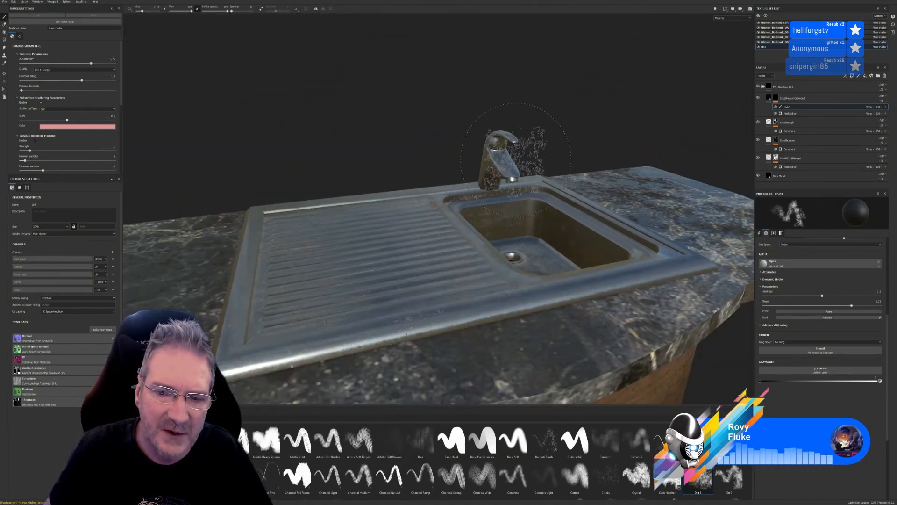
left_click(764, 87)
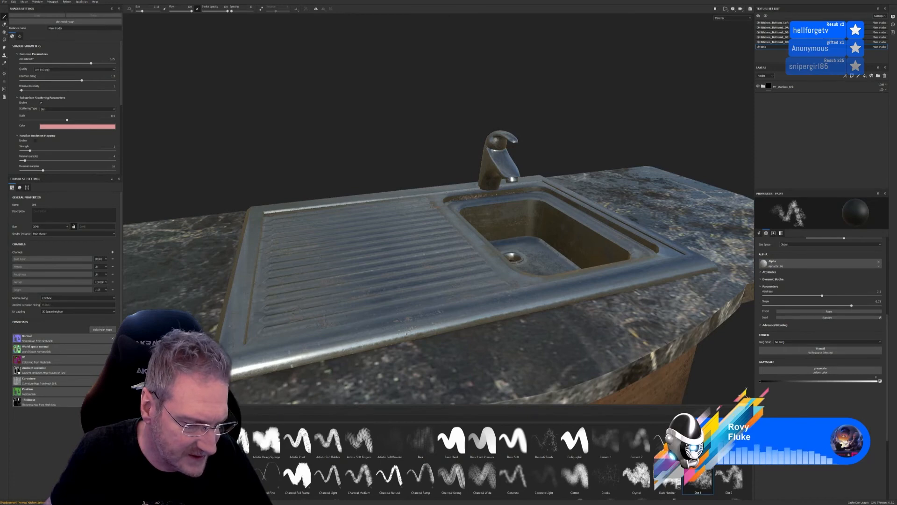
Save the project and apply the BRO_Gold_02 smart material to the sink texture set
left_click(4, 1)
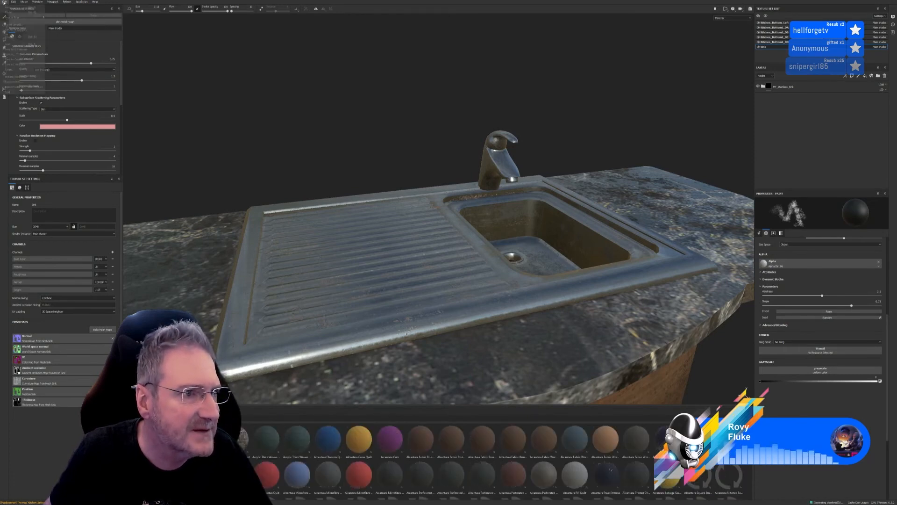
left_click(9, 44)
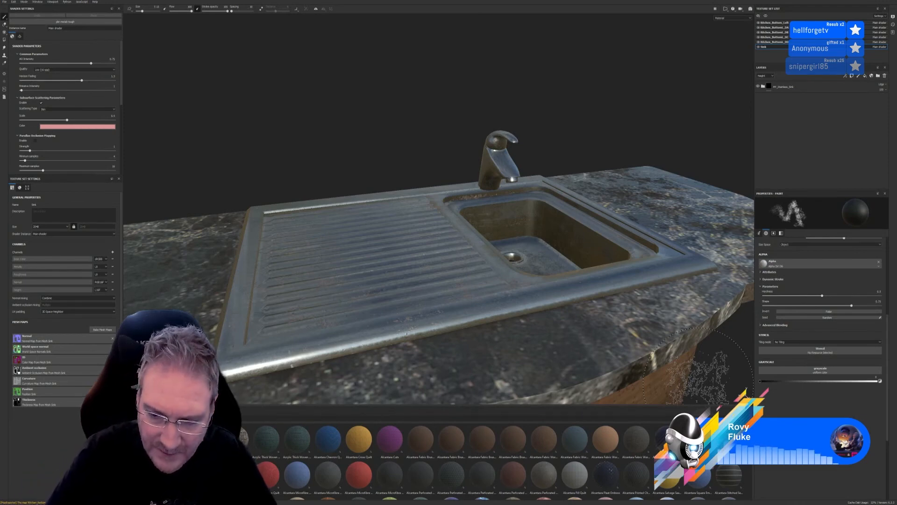
left_click(141, 482)
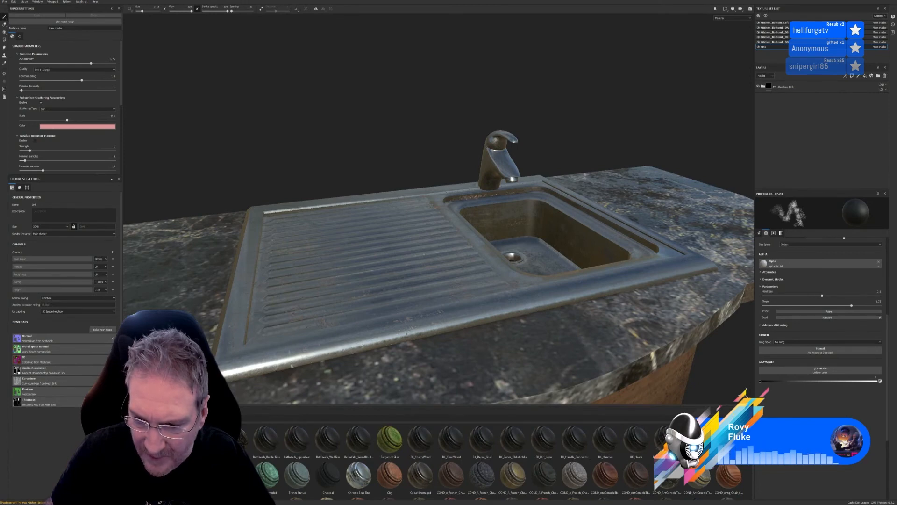
scroll(486, 460, "down", 1)
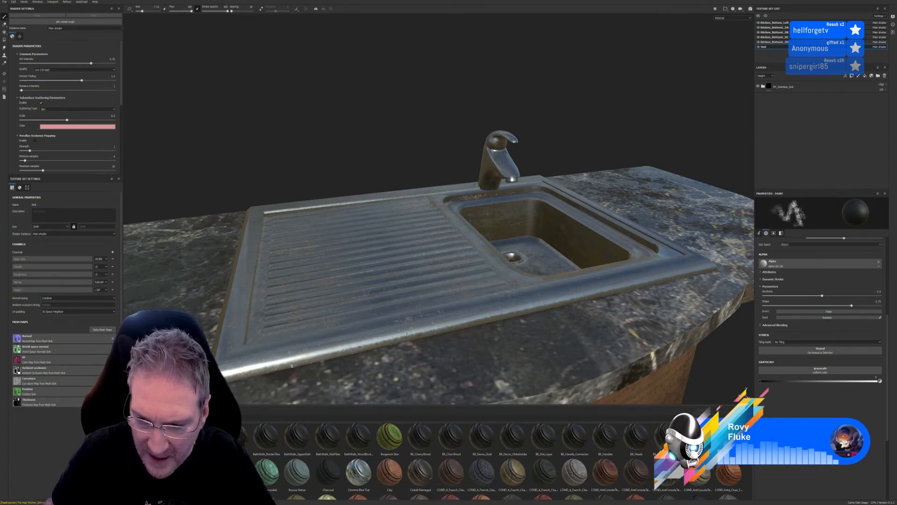
scroll(486, 461, "down", 5)
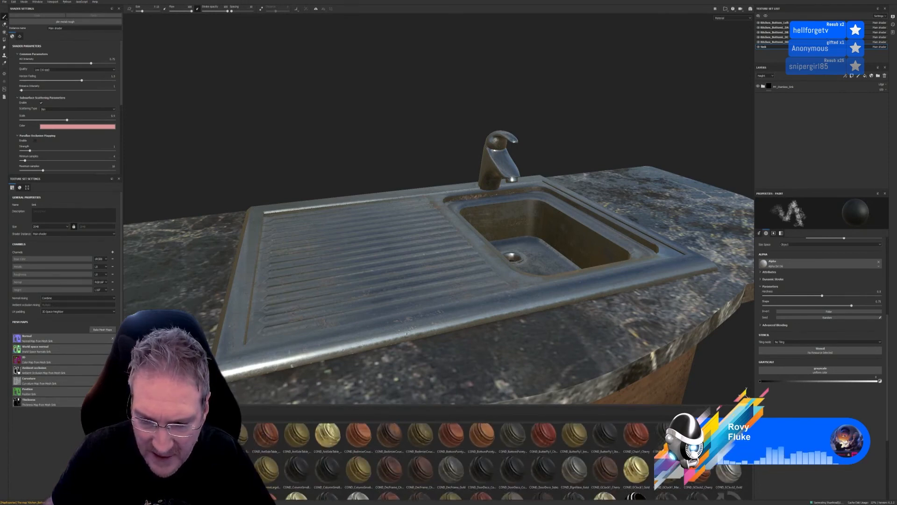
scroll(486, 461, "down", 5)
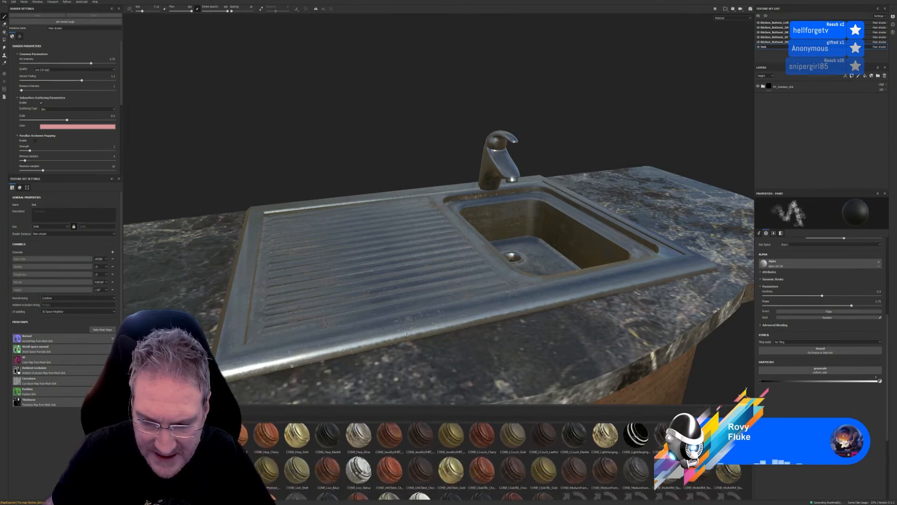
scroll(486, 460, "down", 5)
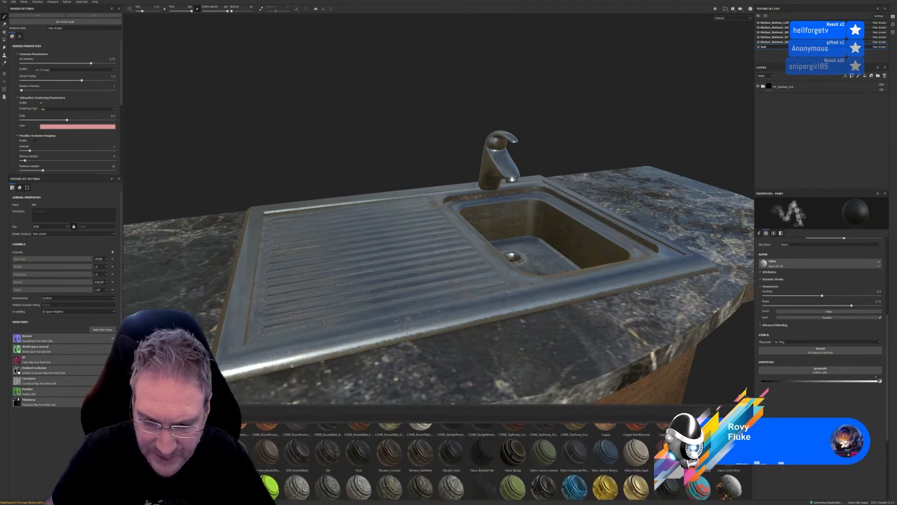
scroll(486, 460, "down", 2)
scroll(486, 460, "up", 3)
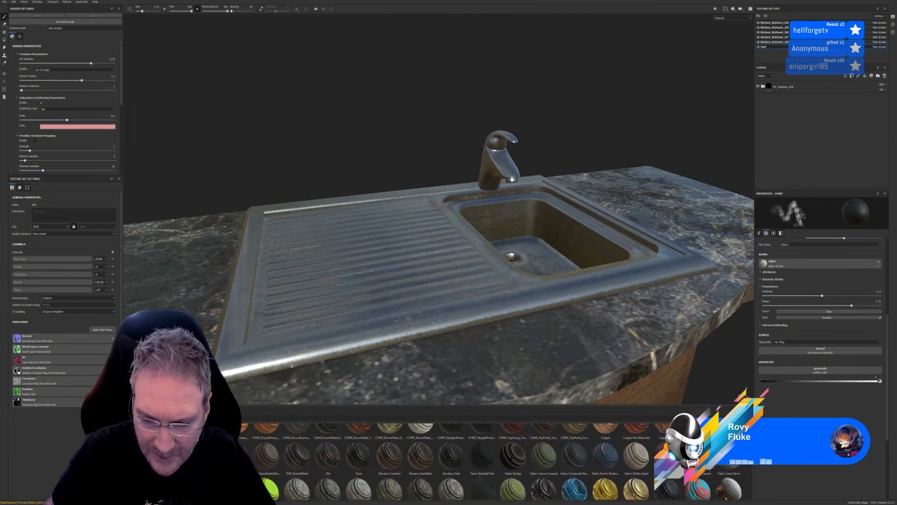
scroll(486, 460, "down", 3)
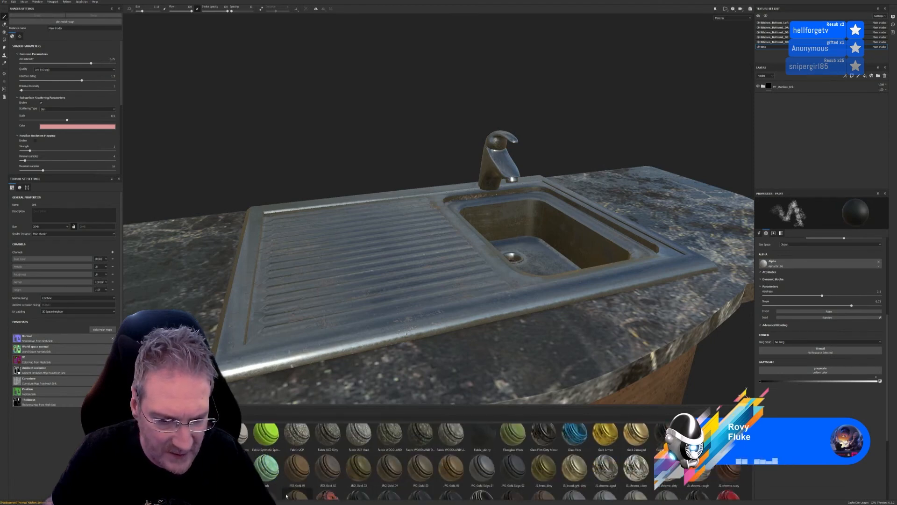
left_click_drag(327, 467, 498, 160)
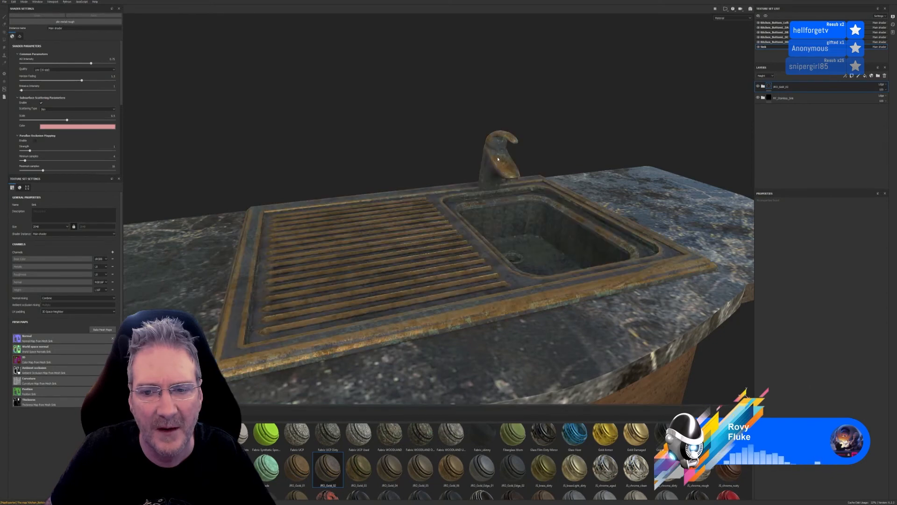
Add a colour selection mask to the BRO_Gold_02 folder, picking the tap body's green ID colour
right_click(801, 87)
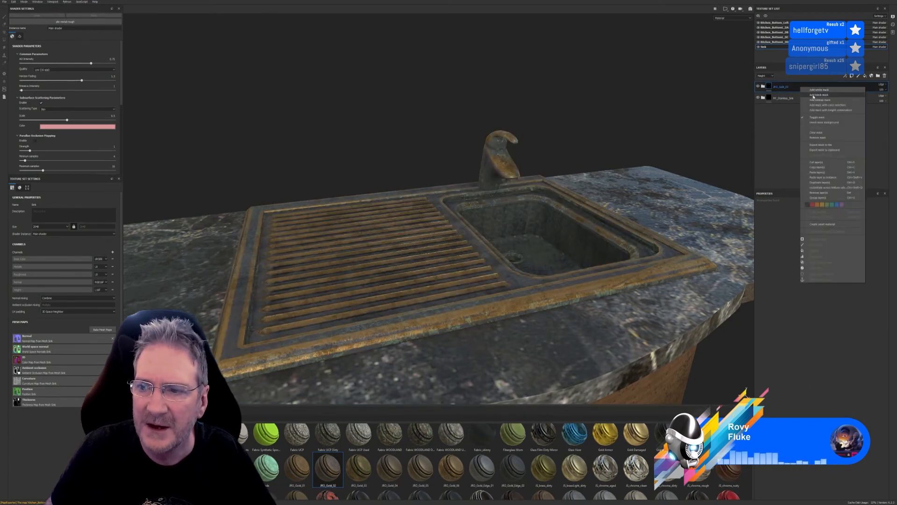
left_click(827, 105)
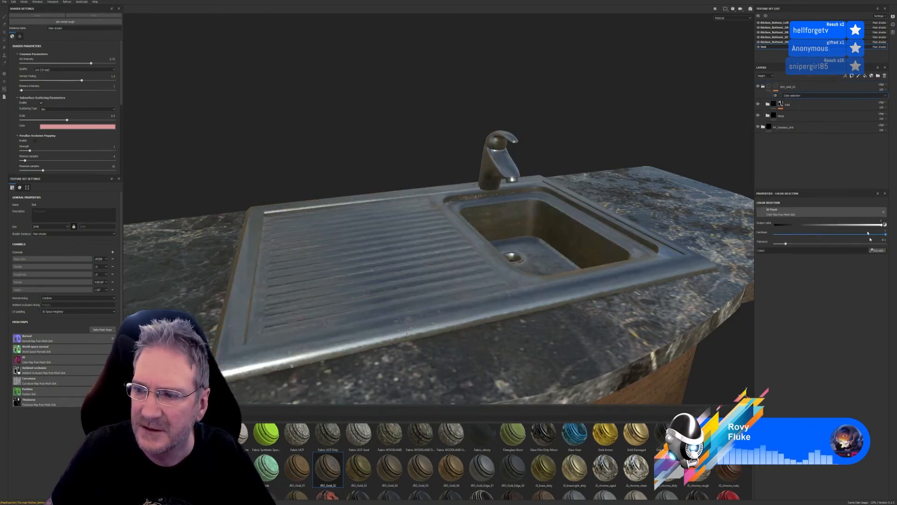
left_click(880, 251)
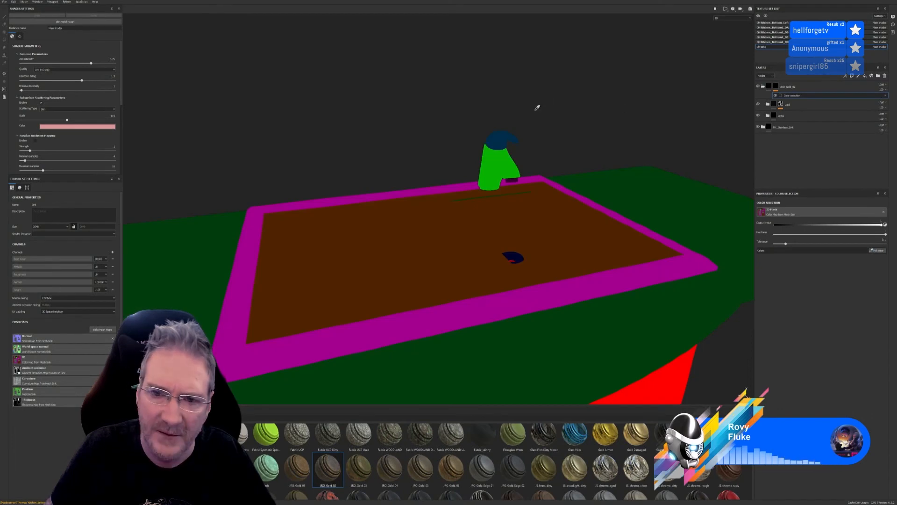
left_click(499, 159)
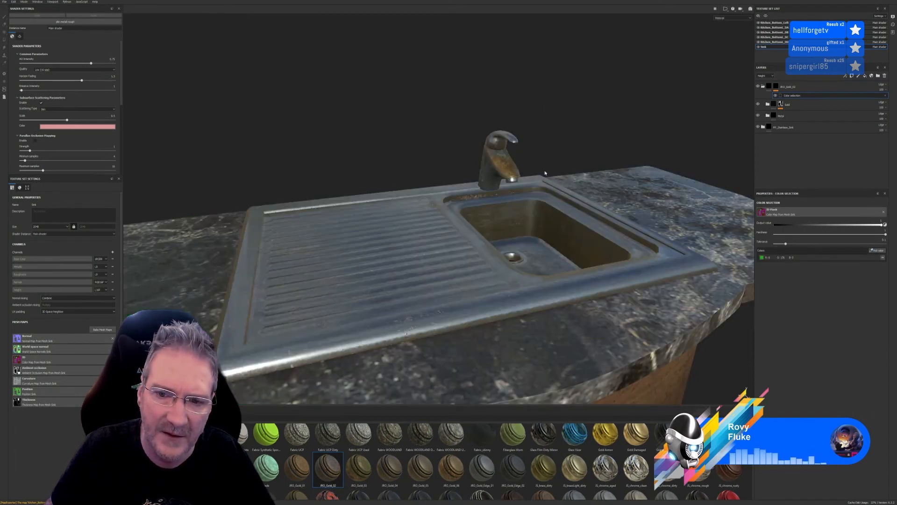
left_click_drag(540, 161, 538, 187, "alt")
scroll(538, 157, "up", 5)
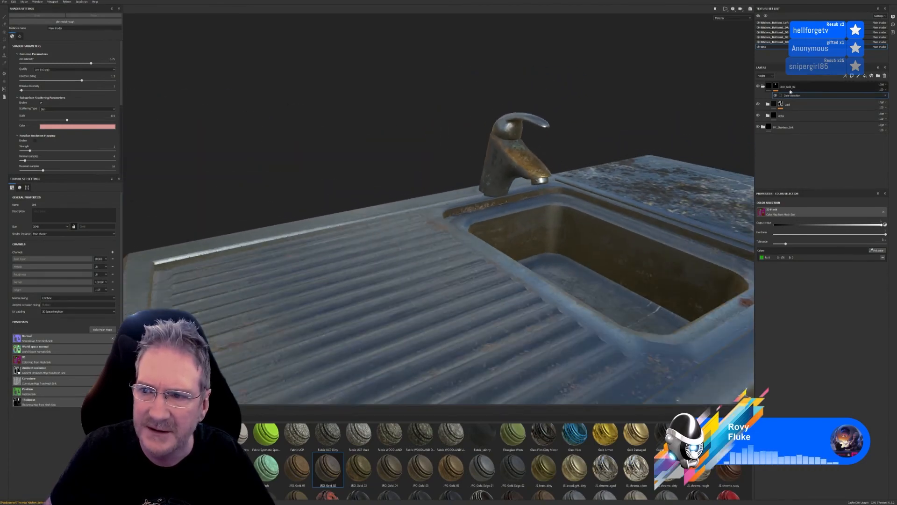
Collapse the BRO_Gold_02 folder and group it inside a new folder
left_click(764, 87)
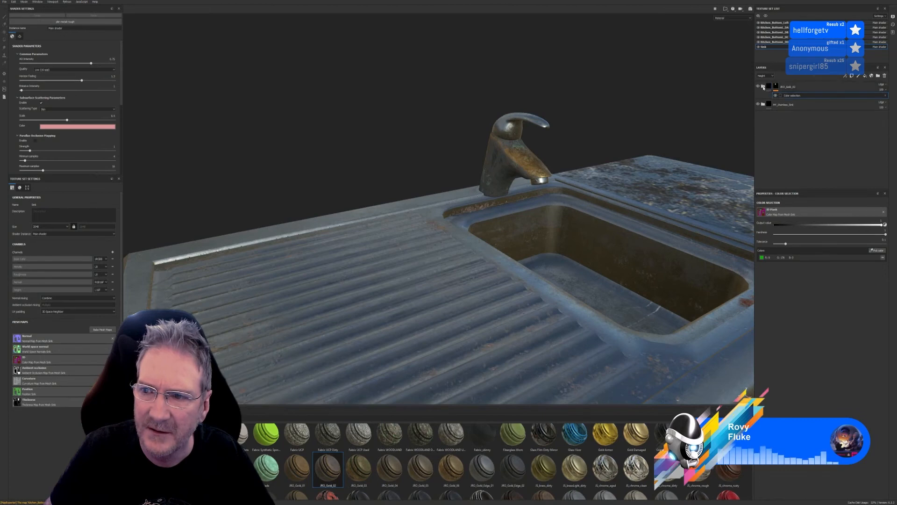
left_click(795, 88)
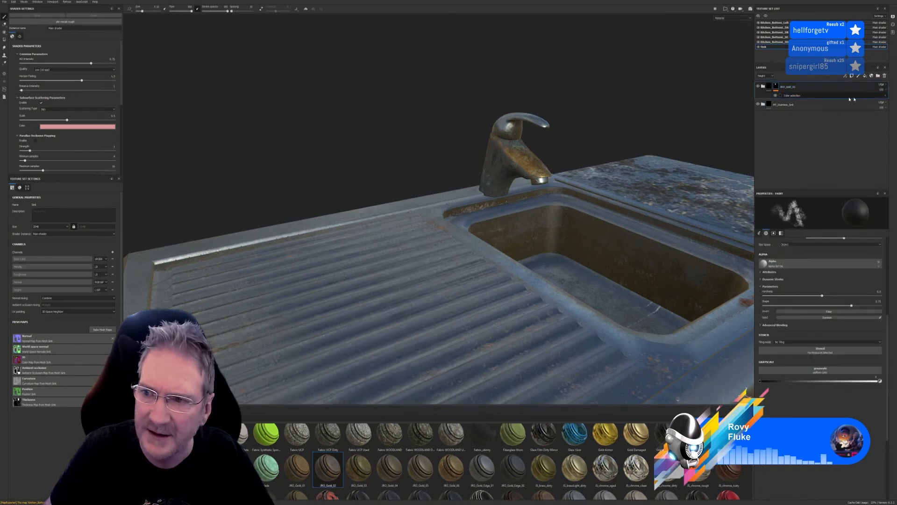
right_click(801, 88)
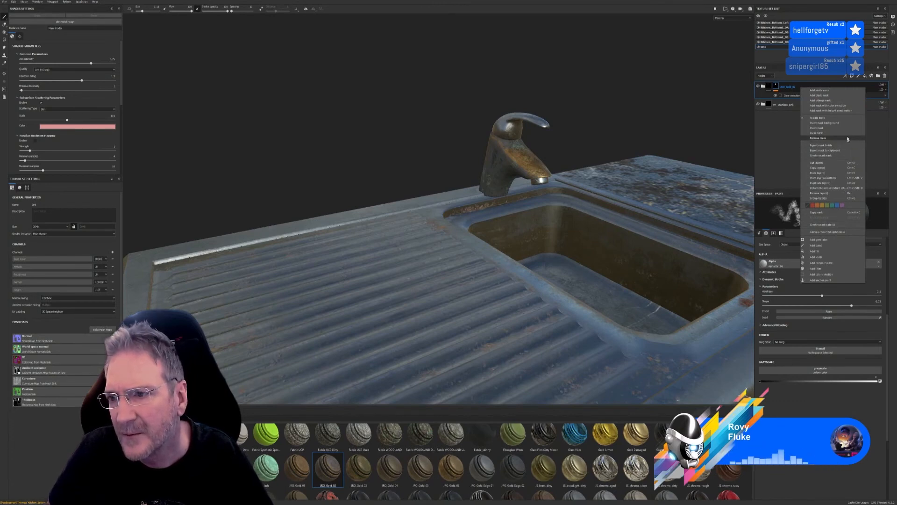
key("Escape")
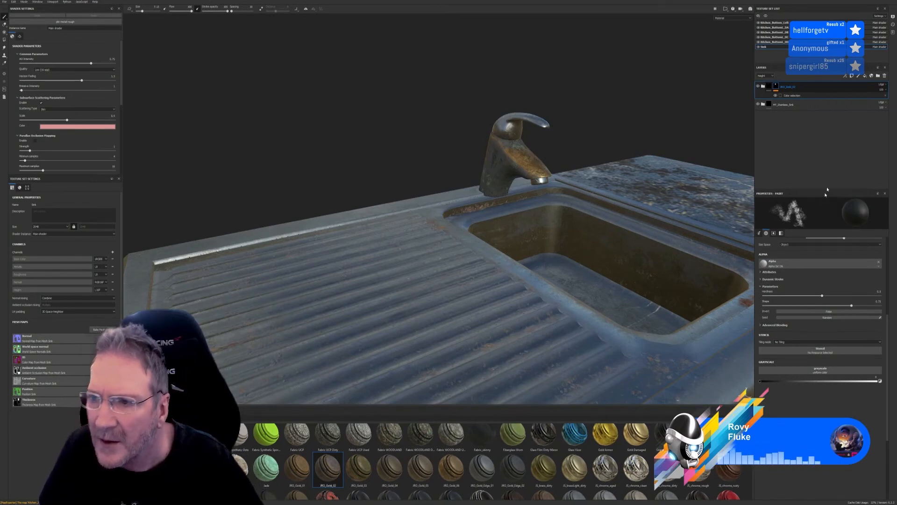
key("ctrl+g")
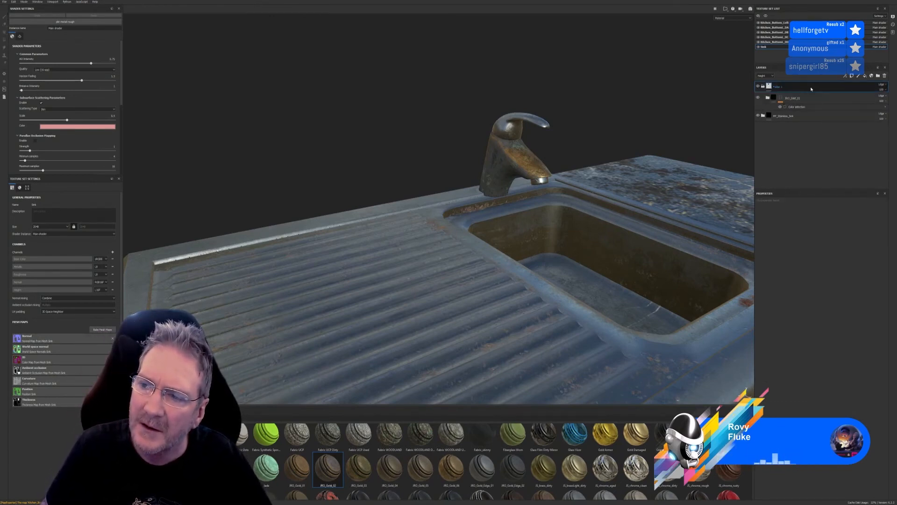
Add a colour selection mask to the new parent folder, picking the tap body's green ID colour
right_click(812, 87)
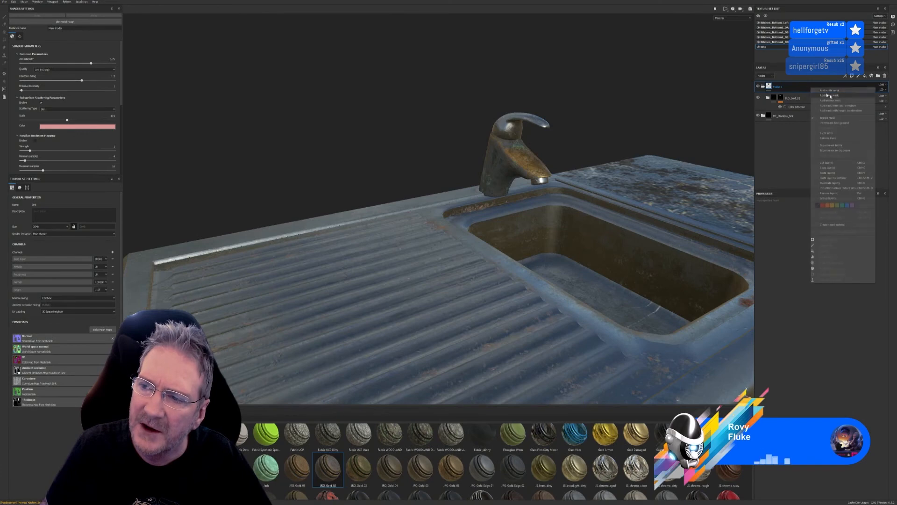
left_click(850, 113)
left_click(877, 251)
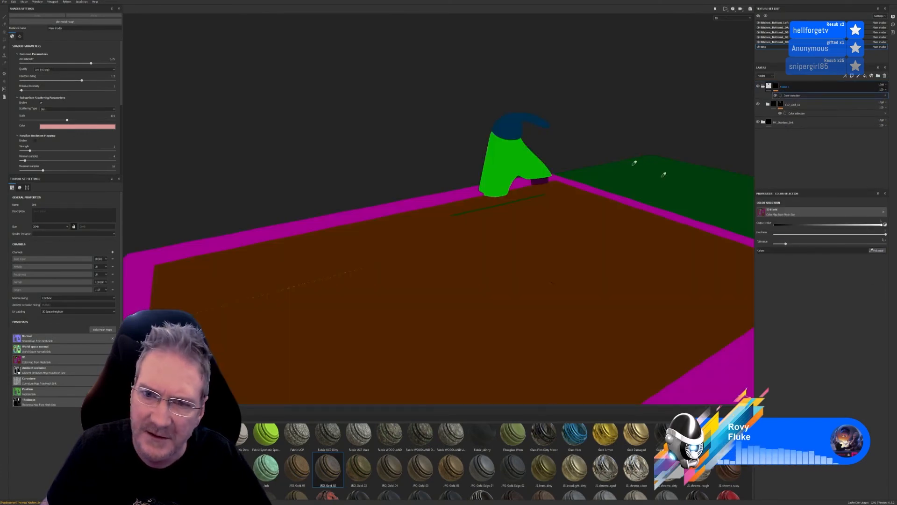
left_click(514, 148)
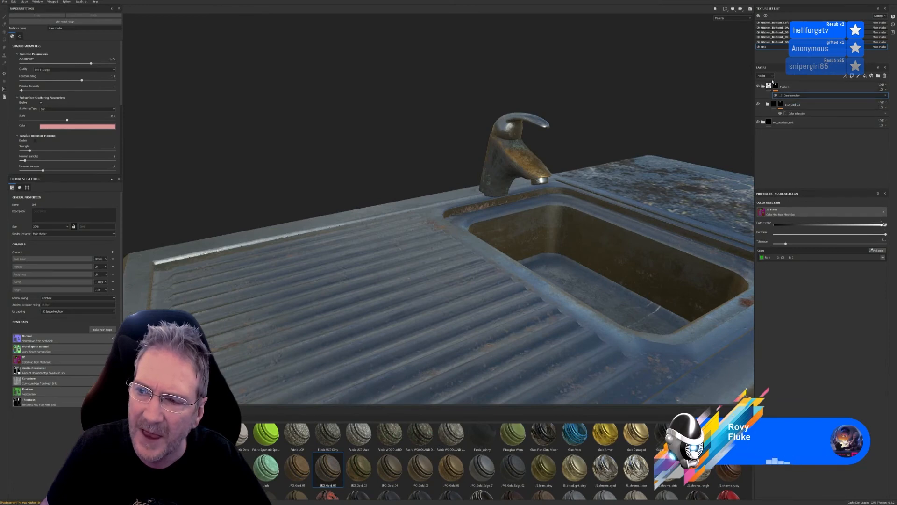
right_click_drag(360, 244, 254, 254, "alt")
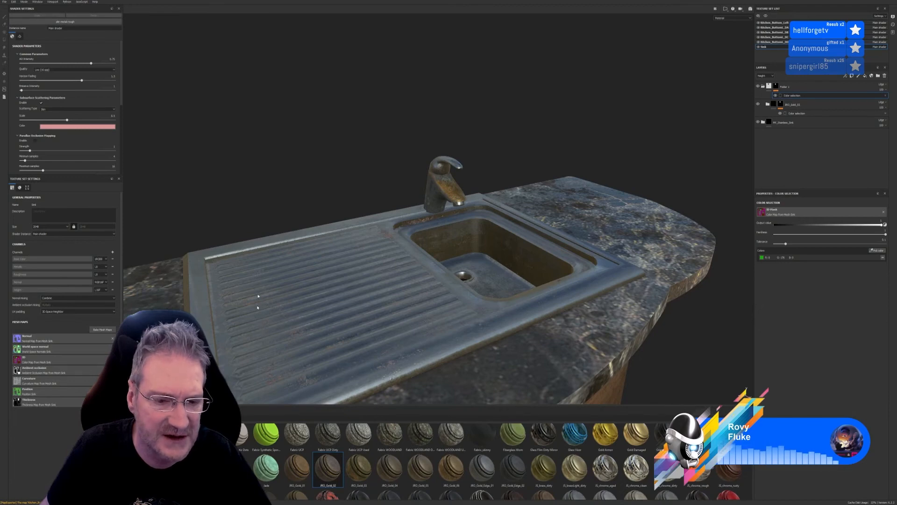
right_click_drag(302, 256, 451, 171, "alt")
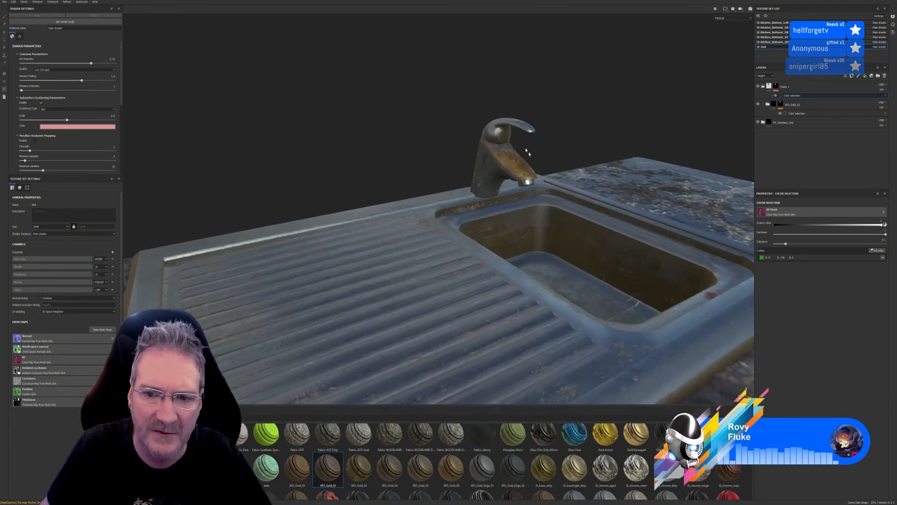
Collapse the parent folder, toggle its visibility off and on, and try to apply the Surface Worn smart mask
left_click(763, 87)
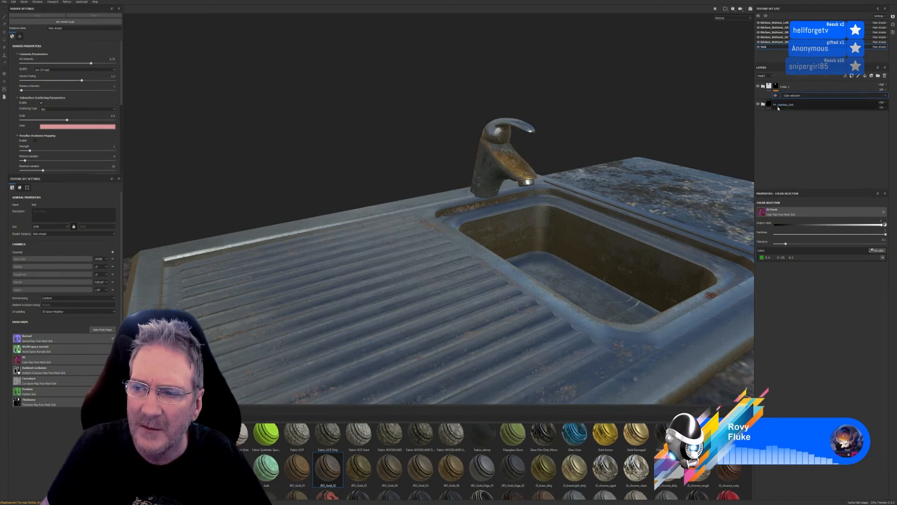
left_click(758, 87)
left_click(759, 87)
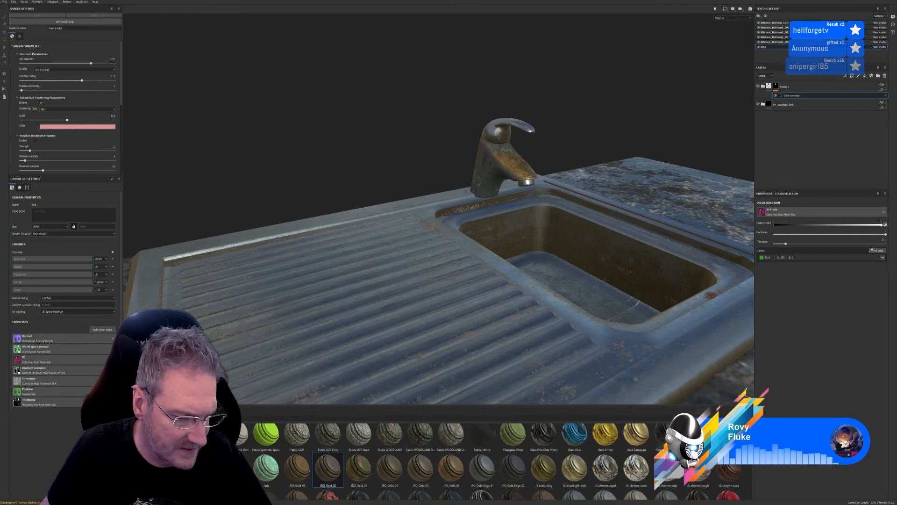
left_click(140, 484)
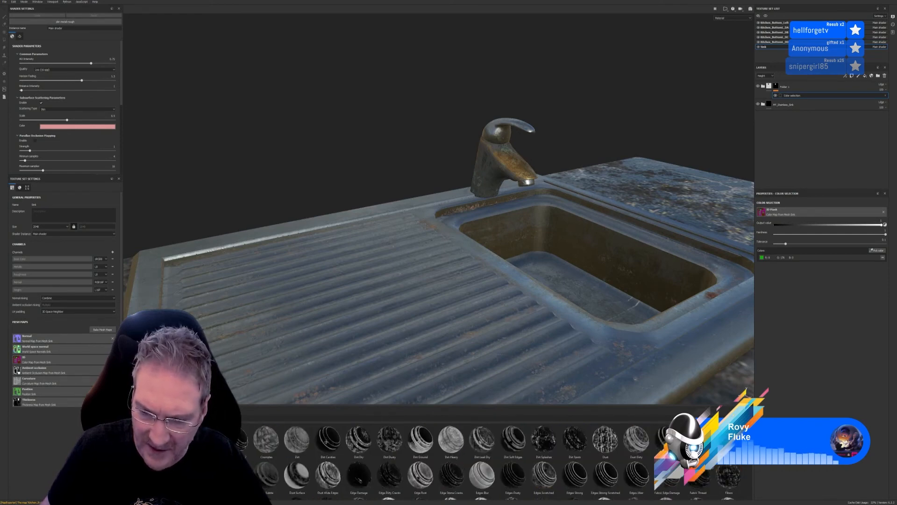
scroll(750, 491, "down", 2)
left_click_drag(482, 479, 816, 292)
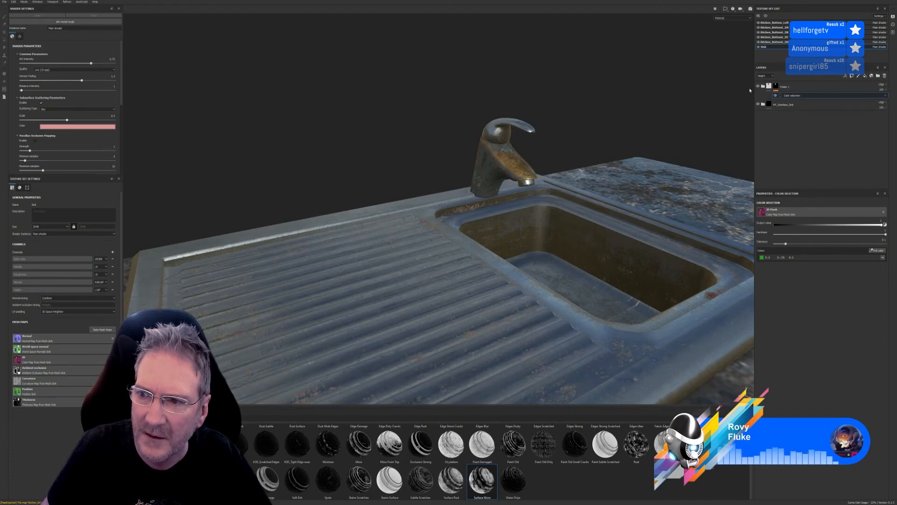
Try removing the BRO_Gold_02 mask's colour selection and resetting the parent mask's picked ID colour, and undo these changes
left_click(765, 87)
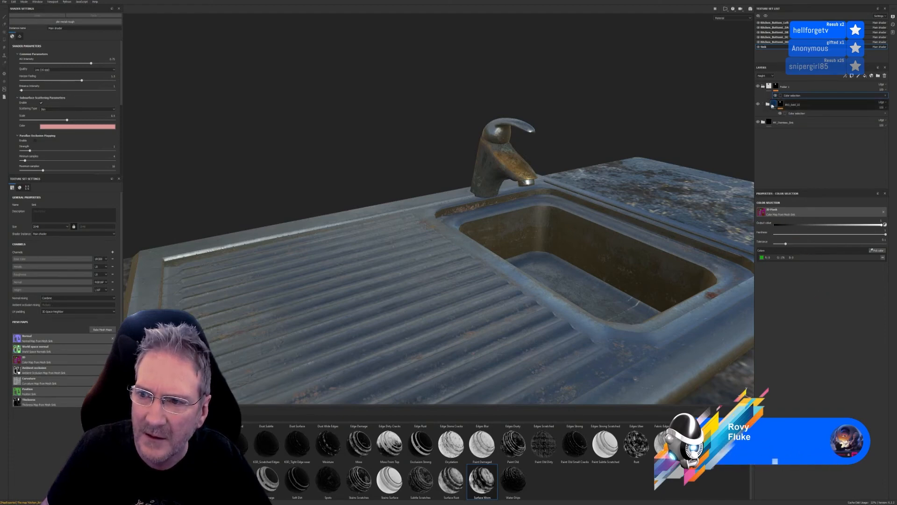
left_click(886, 114)
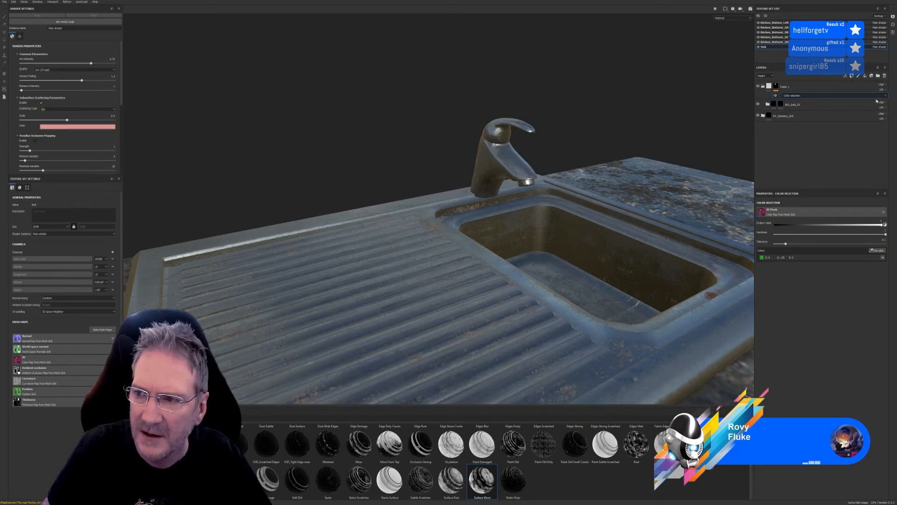
left_click(875, 251)
left_click(517, 164)
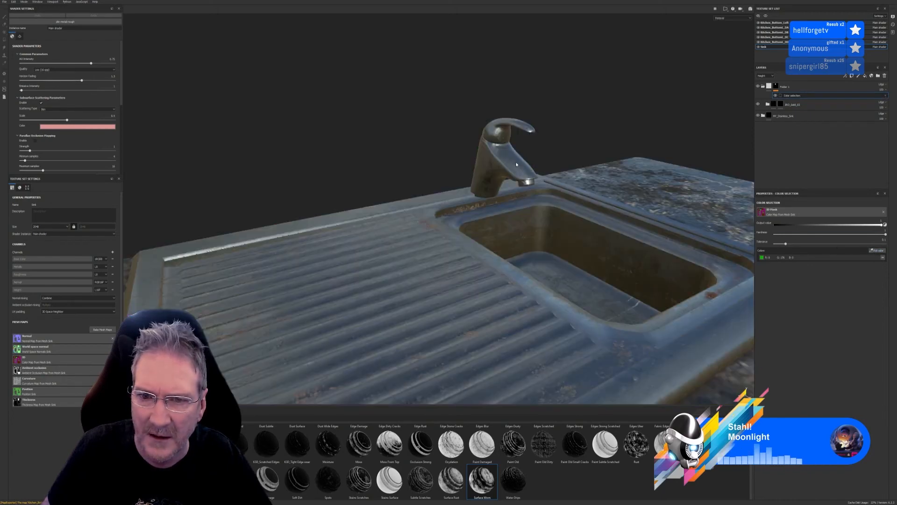
left_click(883, 258)
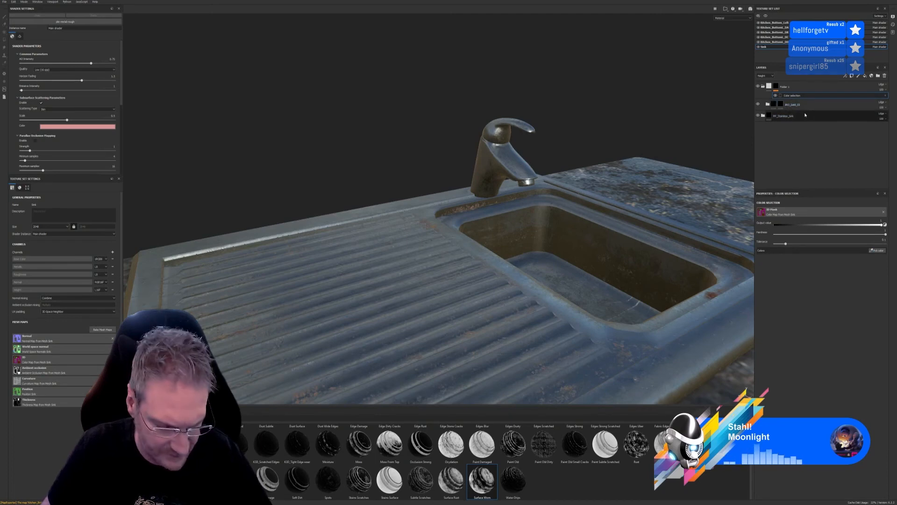
key("ctrl+z")
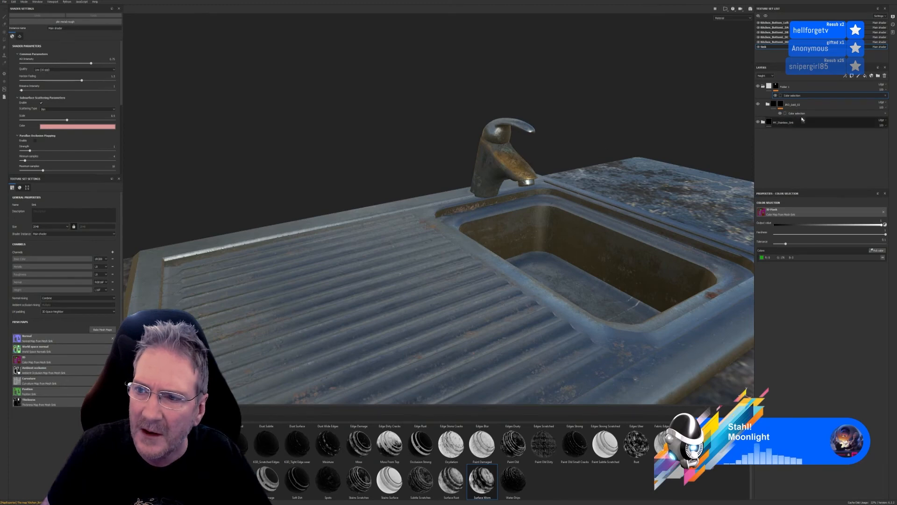
Remove the colour selection effect from the parent folder's mask
left_click(886, 95)
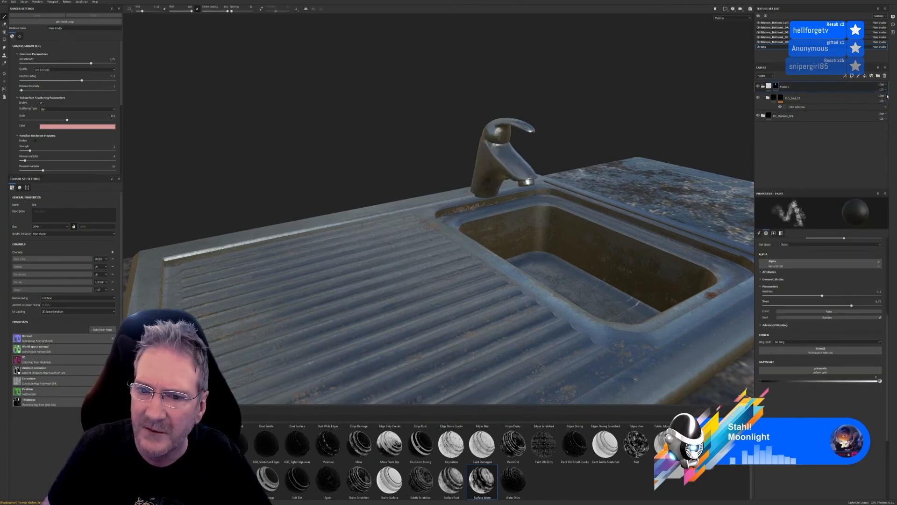
Remove the mask from the parent folder that holds BRO_Gold_02
left_click(782, 86)
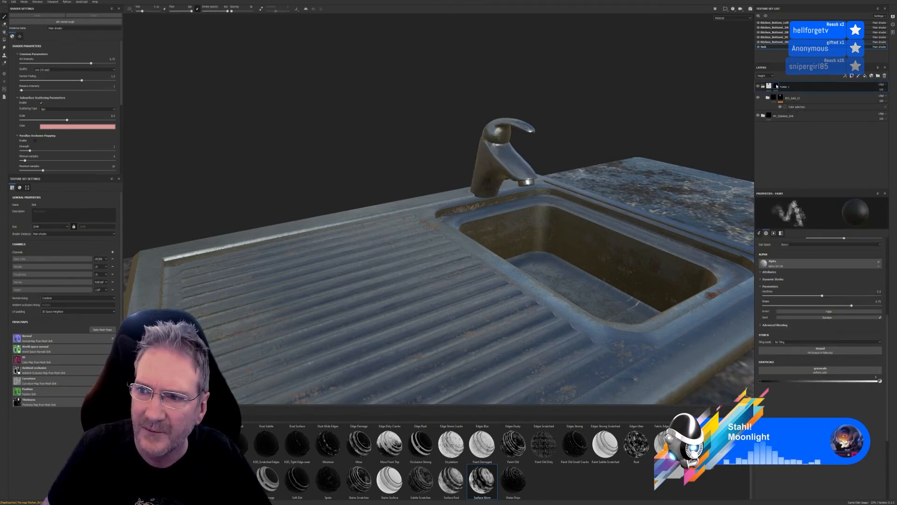
right_click(778, 86)
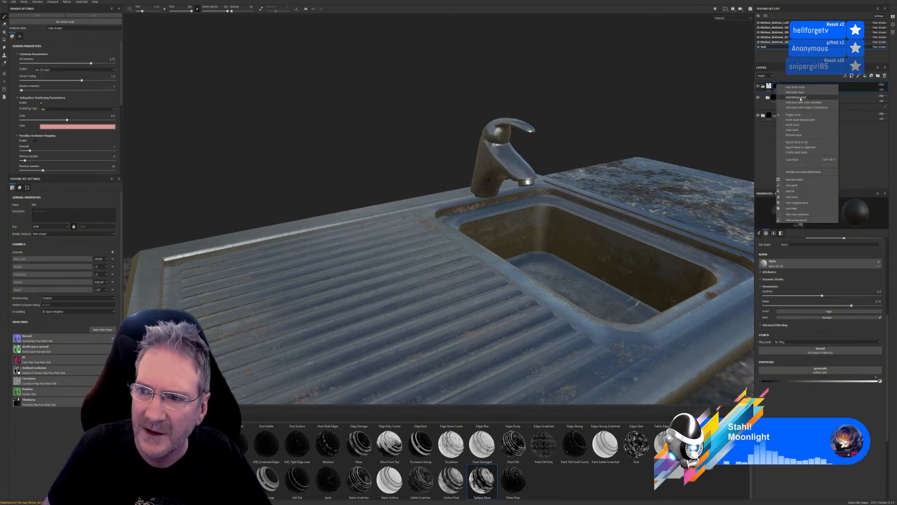
left_click(800, 131)
right_click(777, 87)
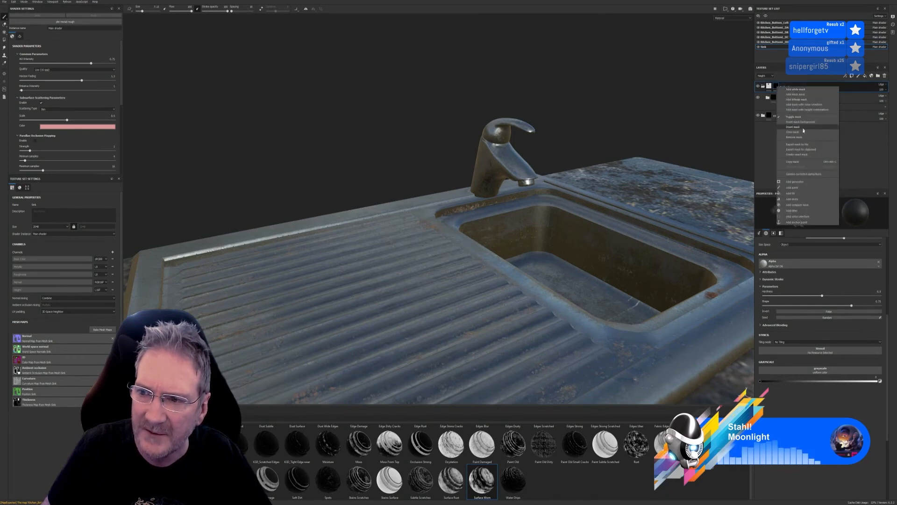
left_click(792, 137)
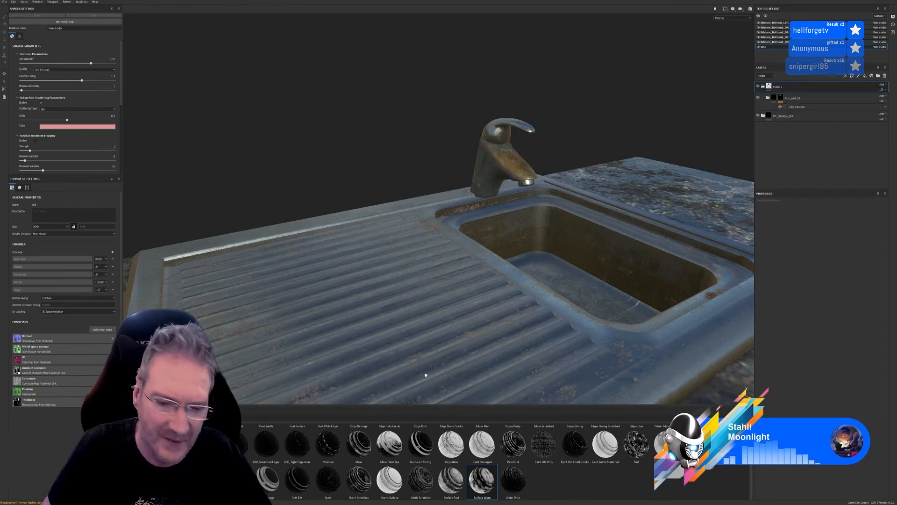
Apply the Surface Worn smart mask to the parent folder and raise its Mask Editor Global Balance close to maximum
mouse_move(481, 479)
left_mouse_down()
mouse_move(711, 299)
mouse_move(795, 96)
mouse_move(790, 88)
left_mouse_up()
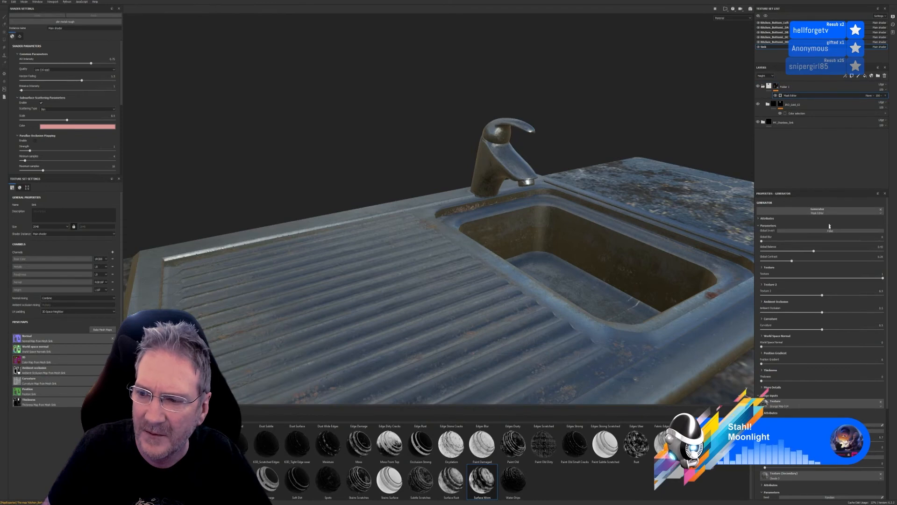
left_click_drag(813, 252, 876, 255)
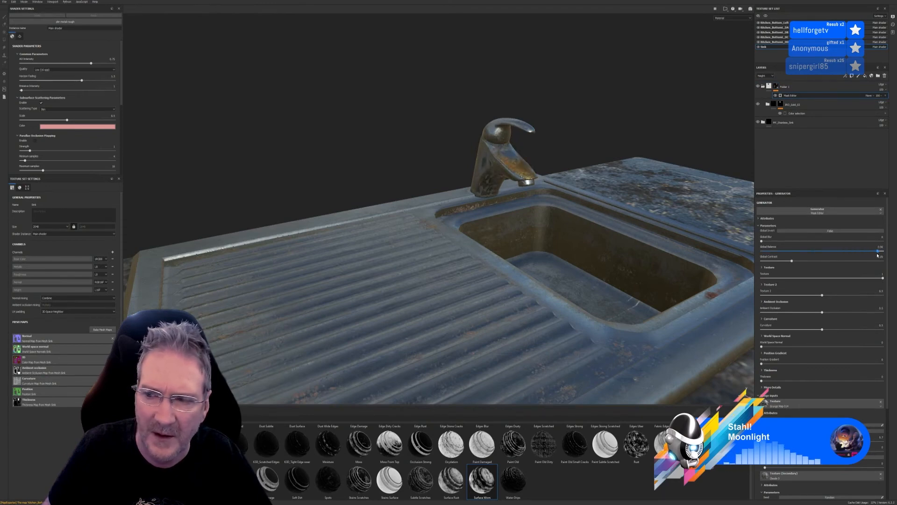
left_click(776, 87)
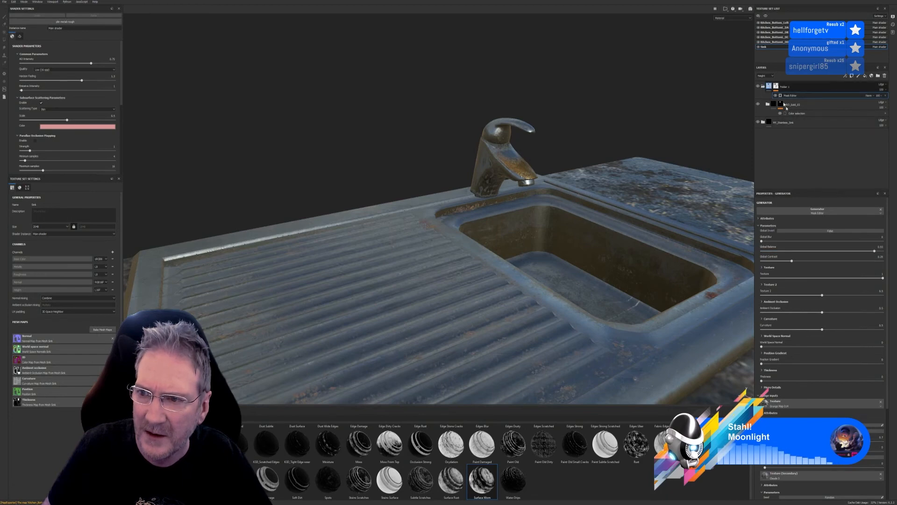
left_click(777, 86)
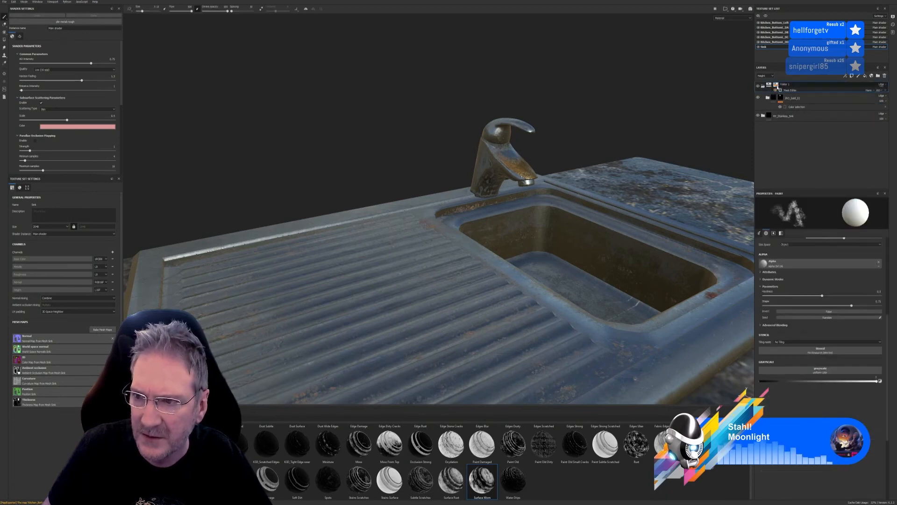
left_click(791, 96)
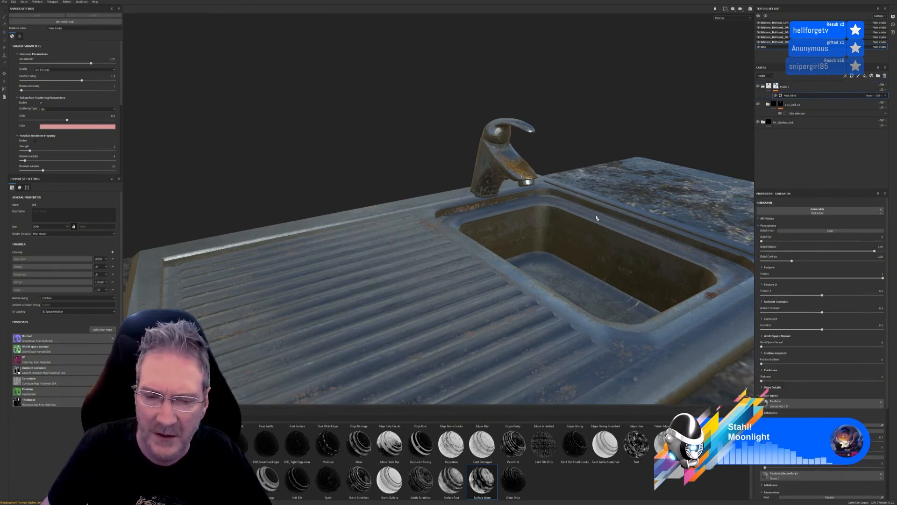
Lower the Mask Editor's Global Contrast to nearly zero and reduce its Global Balance slightly
left_click_drag(597, 218, 655, 229, "alt")
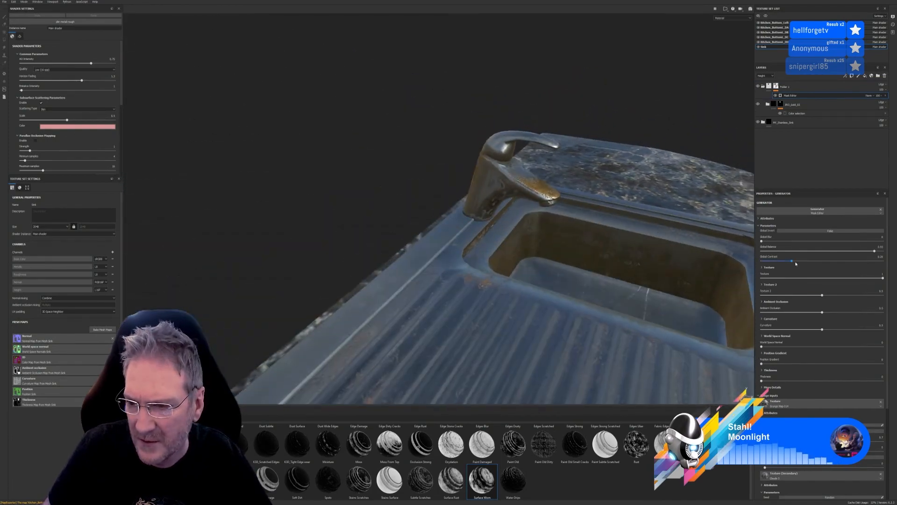
mouse_move(793, 262)
left_mouse_down()
mouse_move(868, 262)
mouse_move(770, 261)
mouse_move(868, 276)
mouse_move(758, 285)
left_mouse_up()
left_click_drag(874, 251, 810, 255)
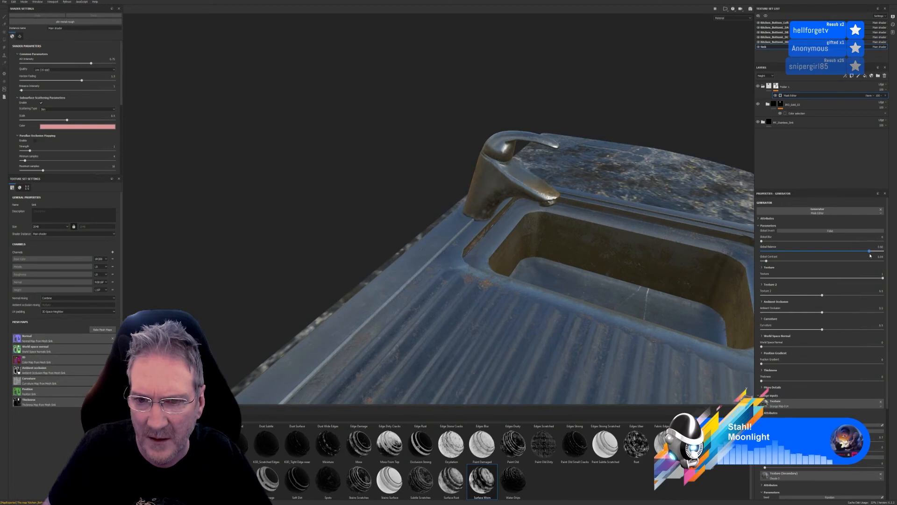
Expand the BRO_Gold_02 folder, adjust its opacity in the Height channel, and switch the layer stack to the Base Color channel
left_click(768, 104)
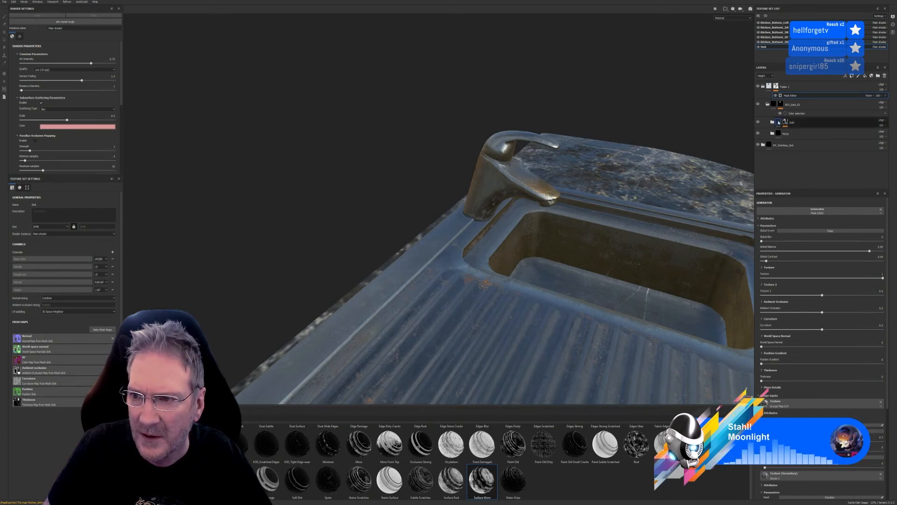
left_click(775, 107)
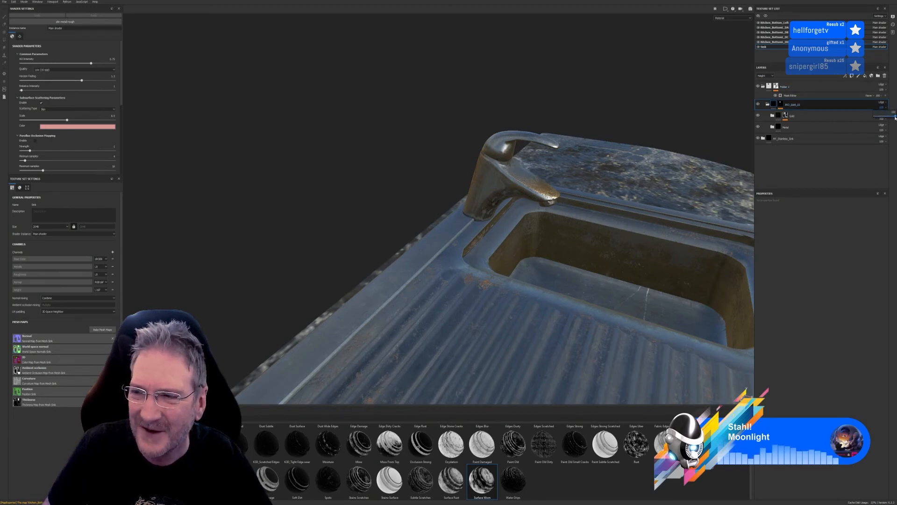
left_click_drag(896, 116, 895, 117)
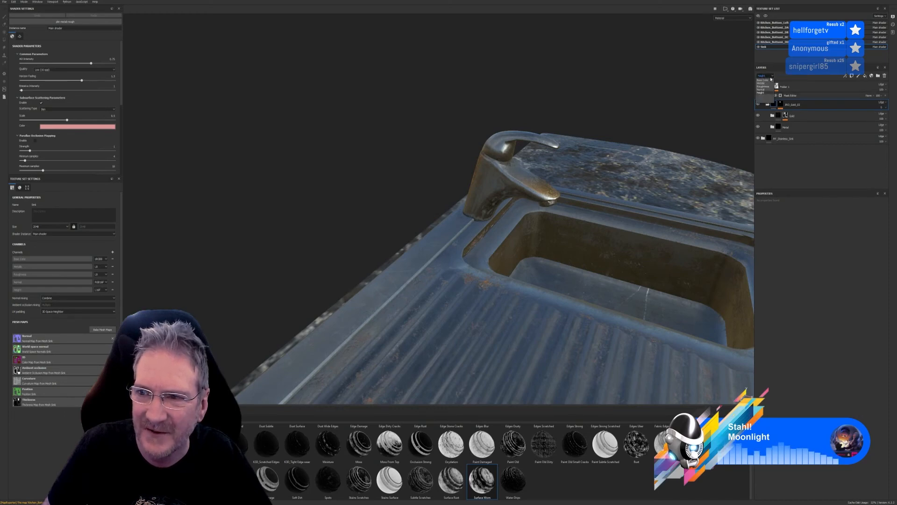
left_click(769, 82)
Examine the worn finish on the tap, basin and draining board from several angles
left_click_drag(611, 265, 548, 278, "alt")
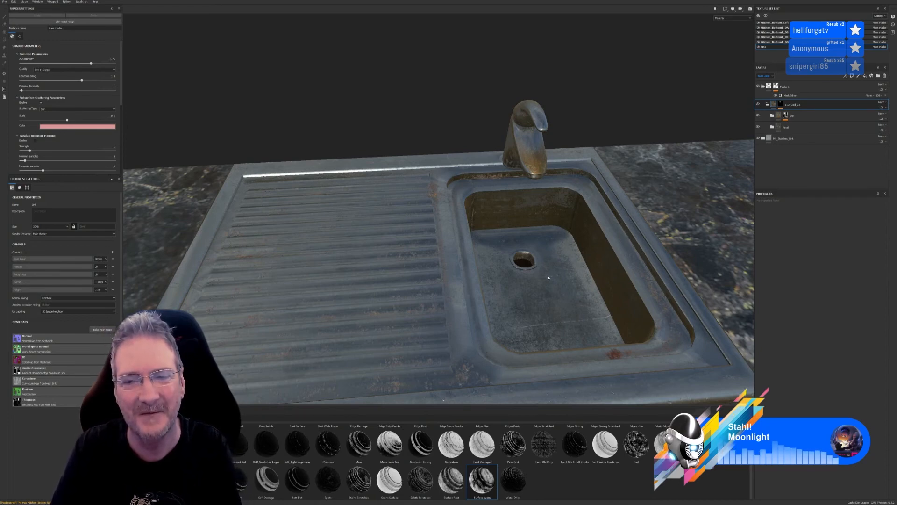
left_click_drag(491, 182, 528, 181, "alt")
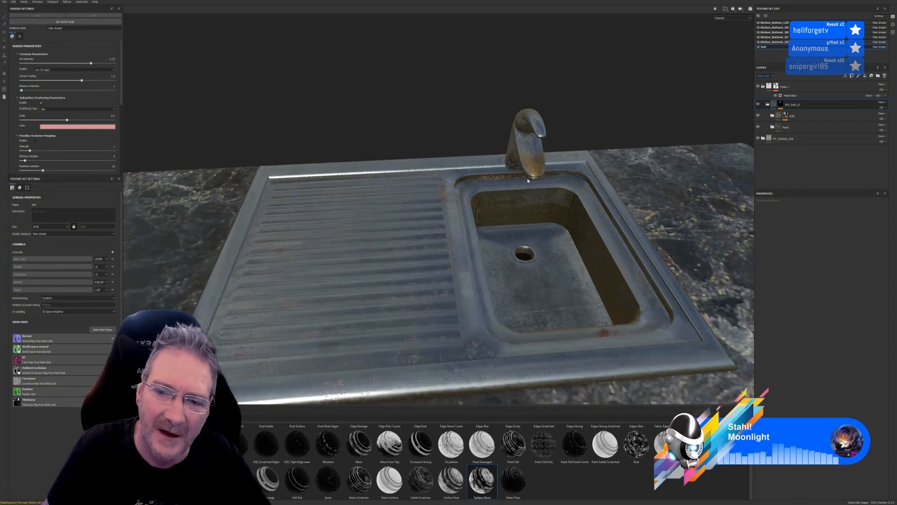
left_click_drag(545, 235, 607, 175, "alt")
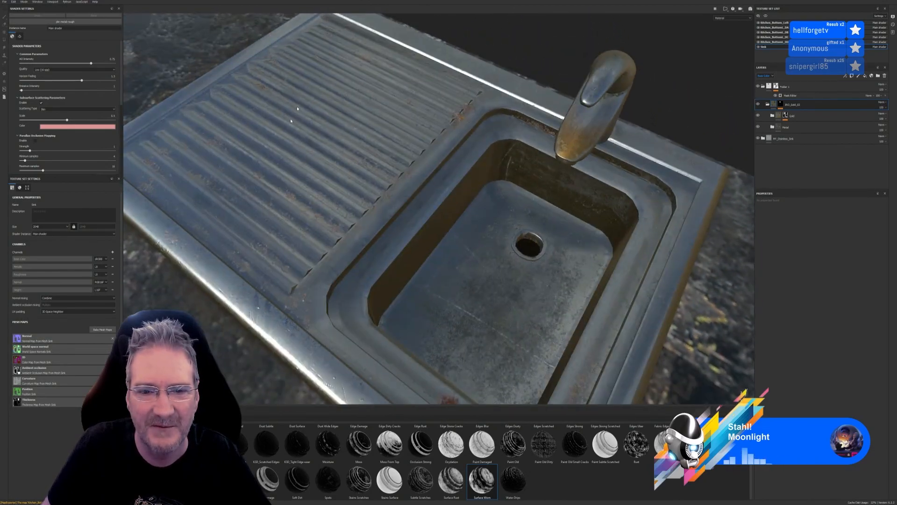
scroll(477, 180, "down", 5)
left_click_drag(451, 212, 664, 163, "alt")
scroll(409, 135, "up", 3)
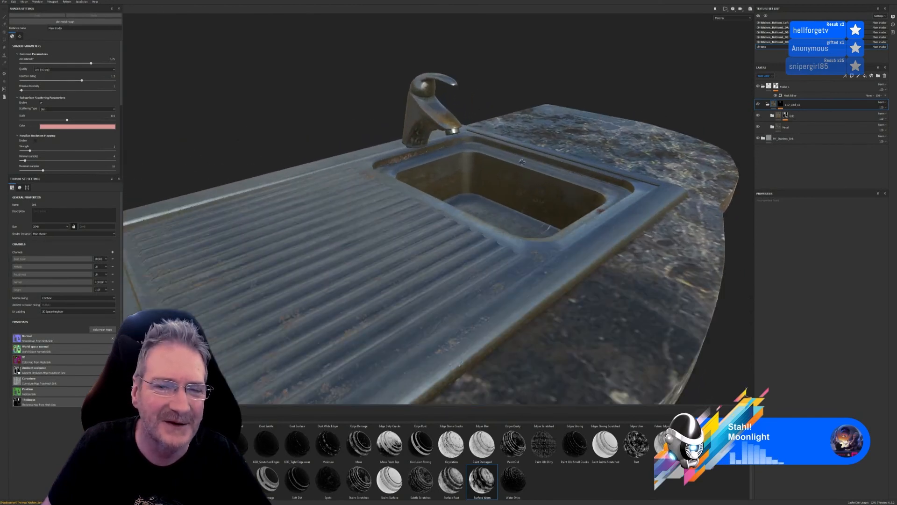
left_click_drag(522, 162, 522, 201, "alt")
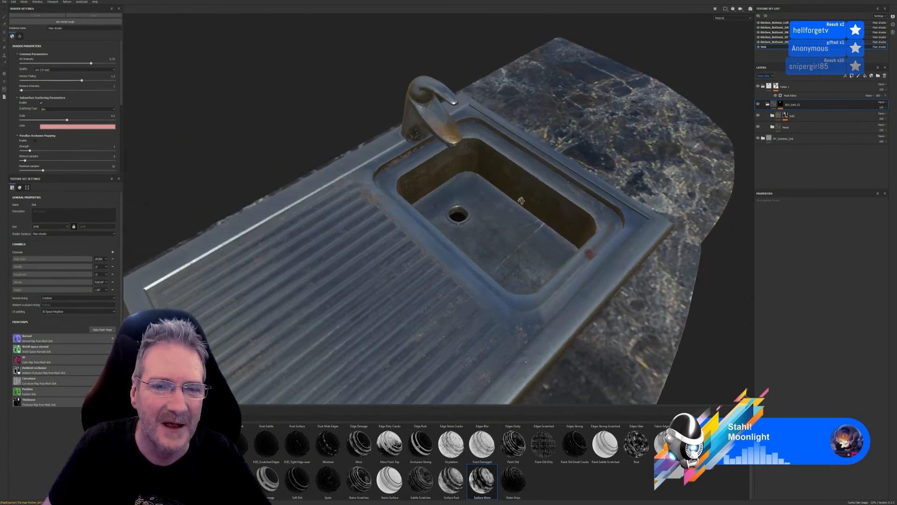
left_click_drag(477, 145, 462, 124, "alt")
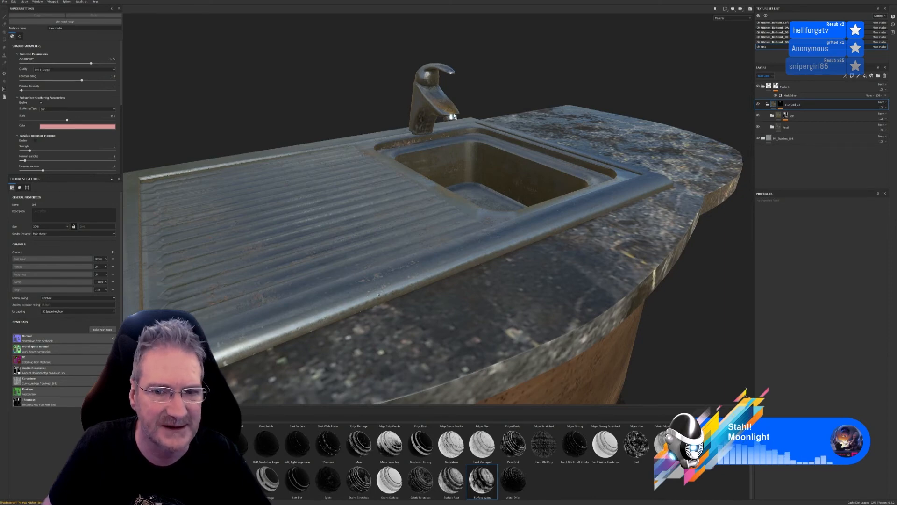
Examine how the sink and tap fit with the marble worktop and wooden cabinets
scroll(462, 195, "down", 5)
left_click_drag(462, 194, 363, 252, "alt")
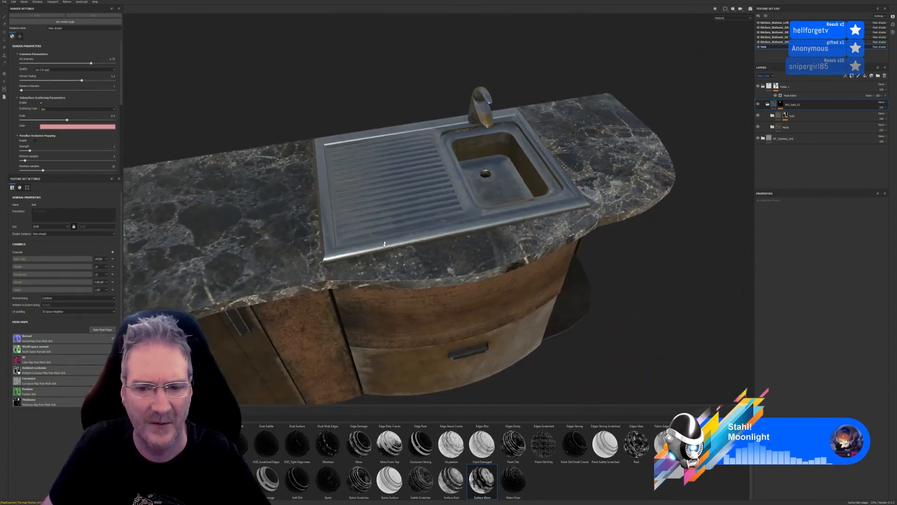
scroll(364, 253, "down", 3)
scroll(364, 253, "down", 2)
left_click_drag(381, 307, 406, 297, "alt")
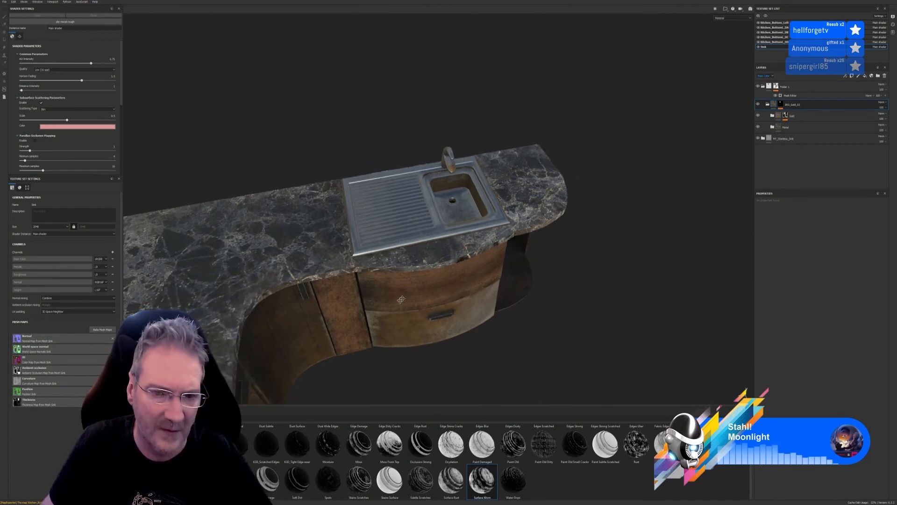
middle_click_drag(406, 297, 469, 208, "alt")
left_click_drag(523, 256, 505, 280, "alt")
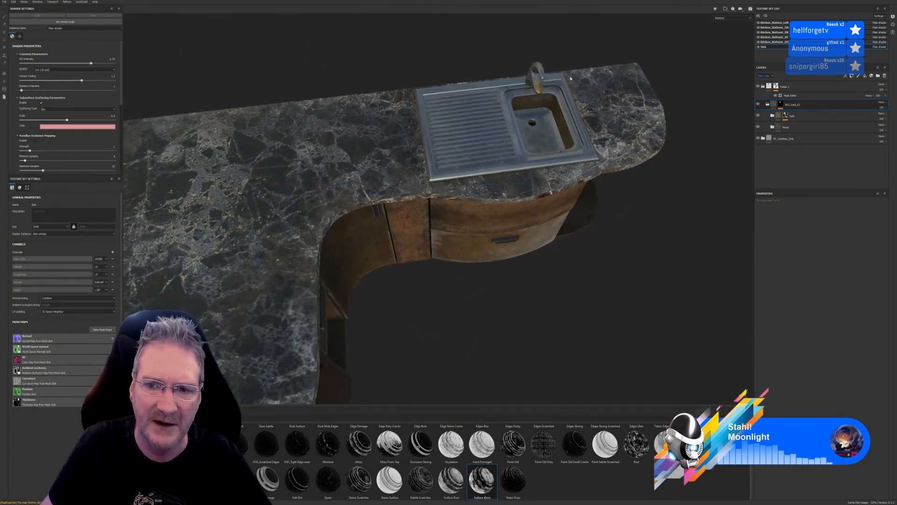
left_click_drag(487, 234, 480, 194, "alt")
left_click_drag(482, 160, 471, 203, "alt")
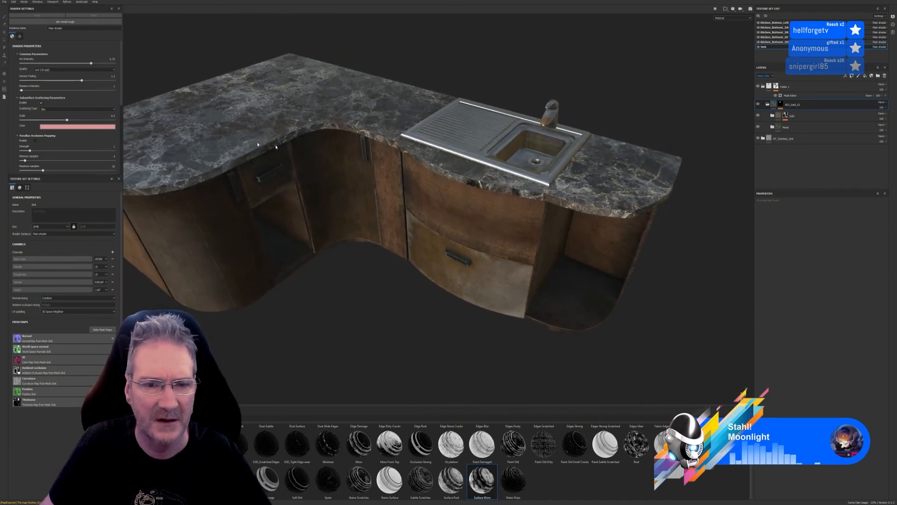
Save the project
left_click(4, 2)
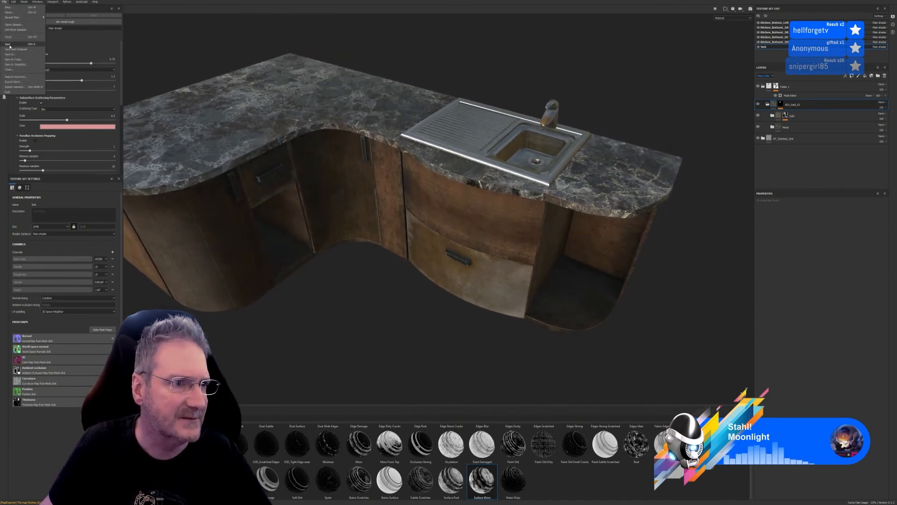
left_click(8, 45)
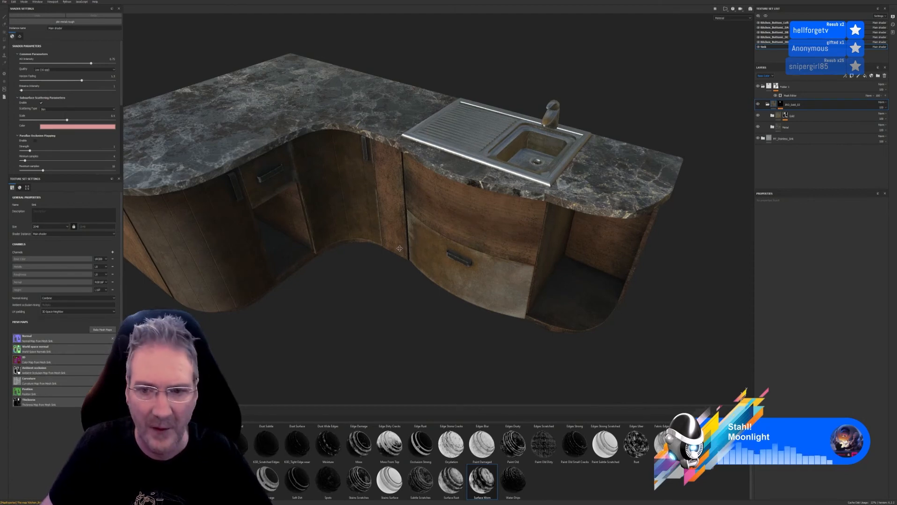
Review the whole kitchen unit from different sides, including the basin's surface wear up close and the cabinet fronts
left_click_drag(400, 248, 537, 242, "alt")
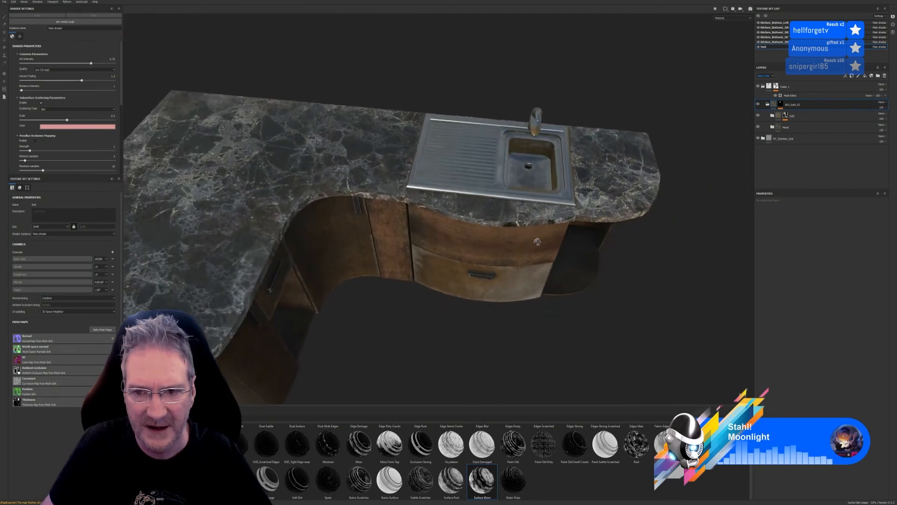
mouse_move(541, 274)
left_mouse_down("alt")
mouse_move(543, 317)
mouse_move(541, 287)
left_mouse_up("alt")
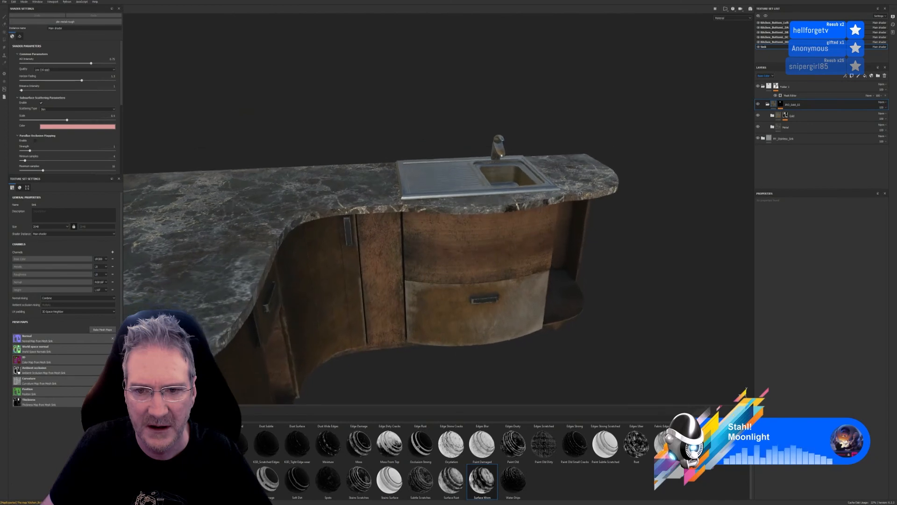
left_click_drag(554, 190, 425, 251, "alt")
scroll(565, 222, "up", 10)
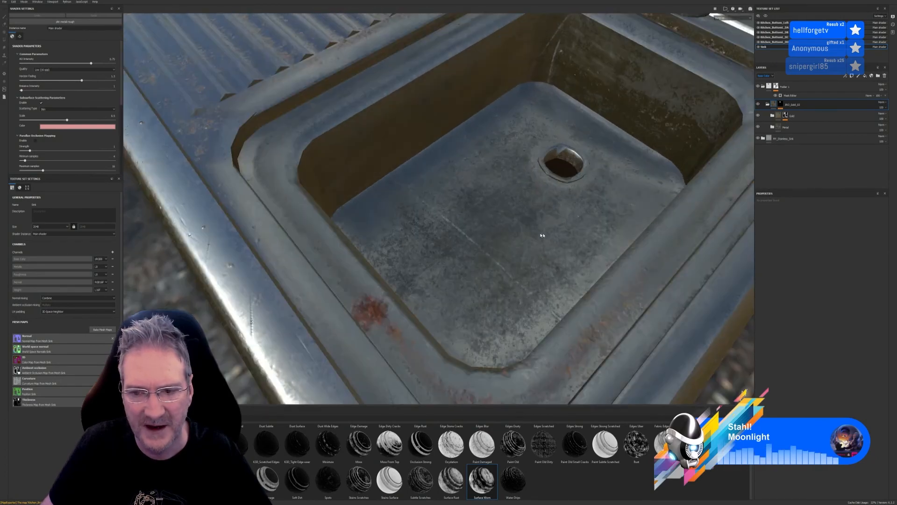
right_click_drag(543, 236, 435, 231, "alt")
left_click_drag(435, 230, 559, 206, "alt")
right_click_drag(559, 206, 439, 197, "alt")
scroll(440, 197, "down", 4)
left_click_drag(411, 275, 390, 240, "alt")
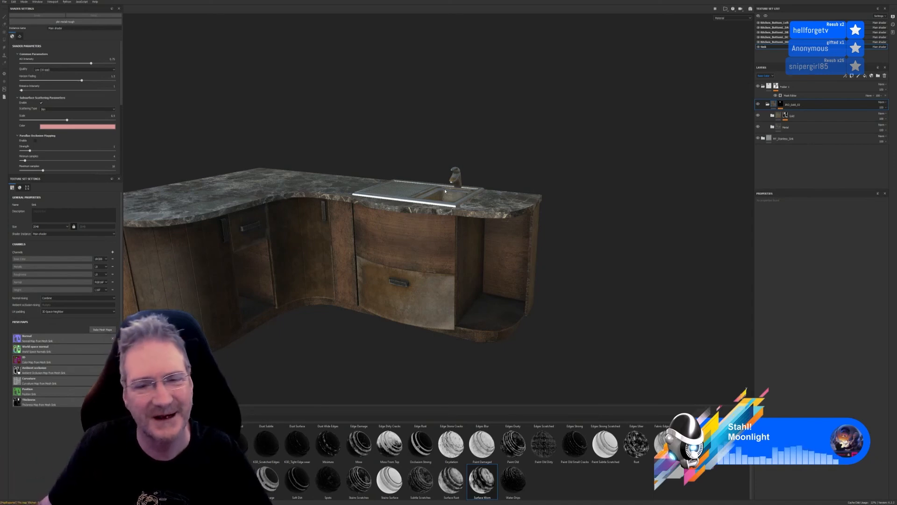
left_click_drag(470, 189, 315, 175, "alt")
scroll(390, 194, "up", 7)
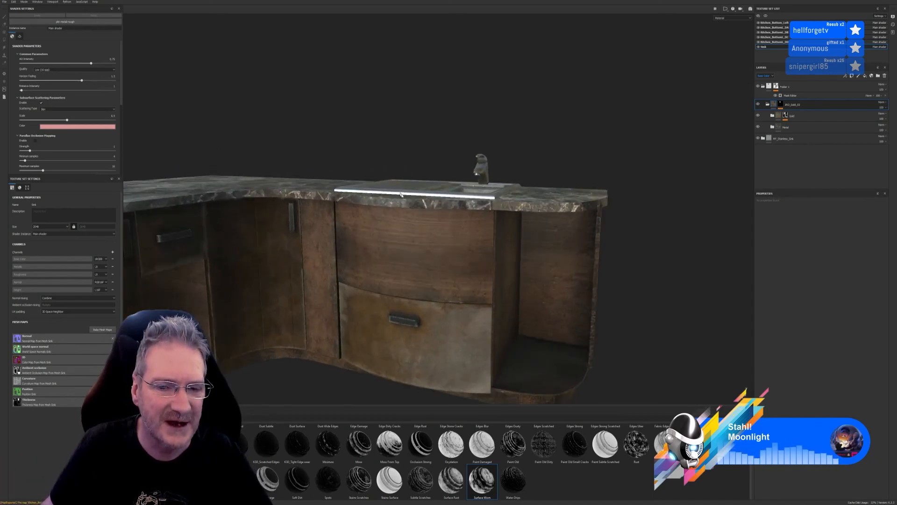
left_click_drag(359, 197, 363, 209, "alt")
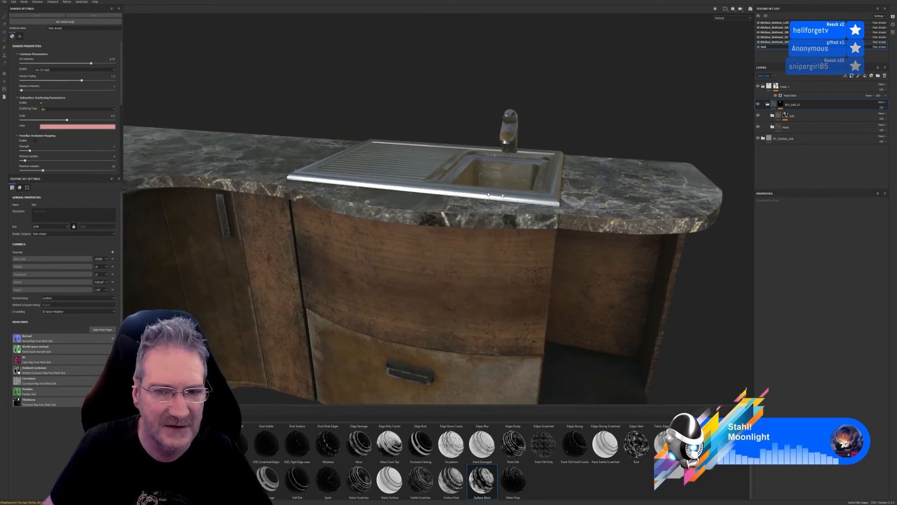
left_click_drag(488, 194, 280, 227, "alt")
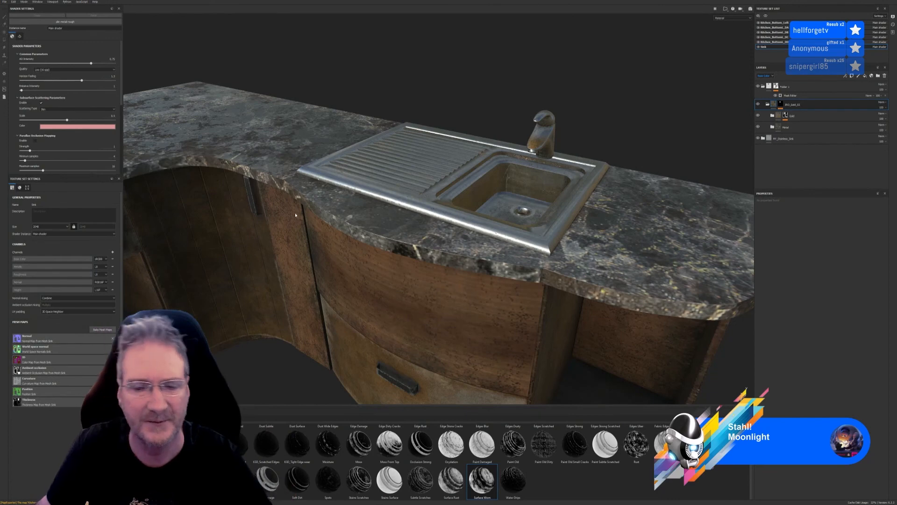
left_click_drag(326, 252, 460, 106, "alt")
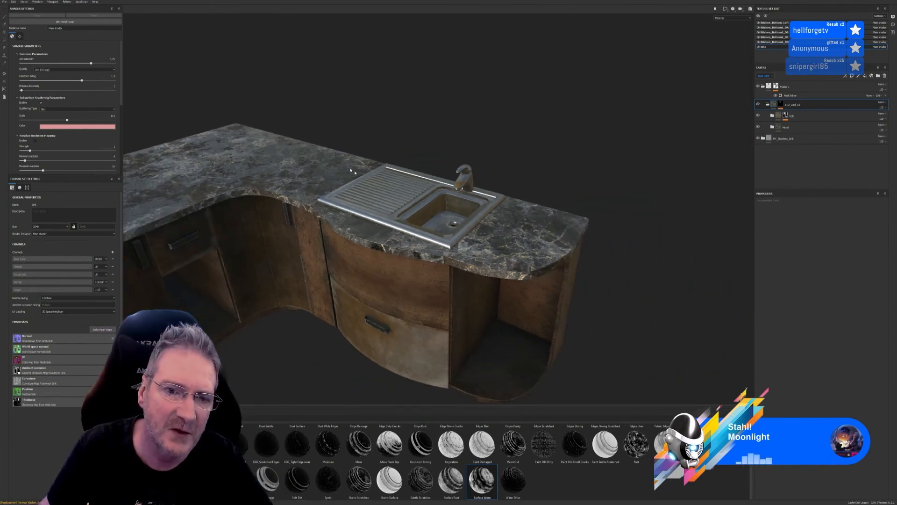
left_click_drag(316, 317, 387, 287, "alt")
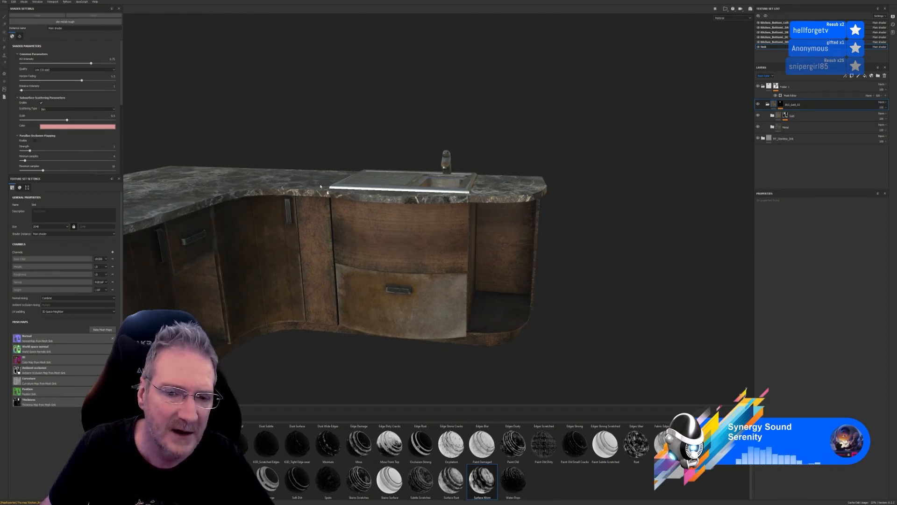
Examine the sink from above and inspect the basin's drain hole and floor wear up close
left_click_drag(280, 339, 288, 366, "alt")
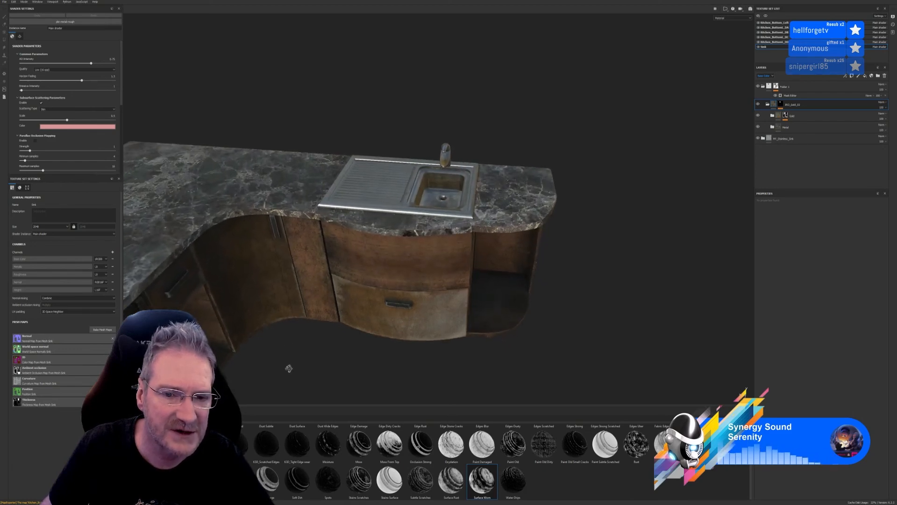
left_click_drag(362, 324, 381, 356, "alt")
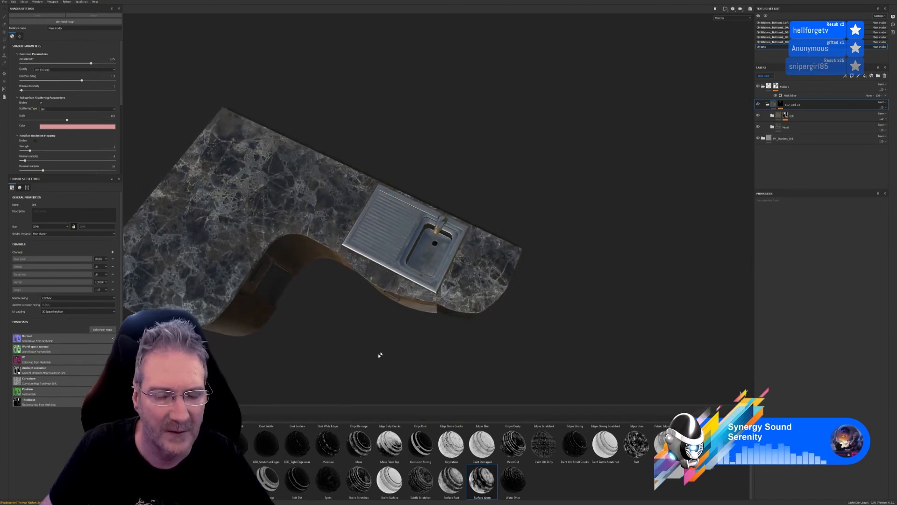
scroll(435, 245, "up", 8)
scroll(435, 245, "up", 6)
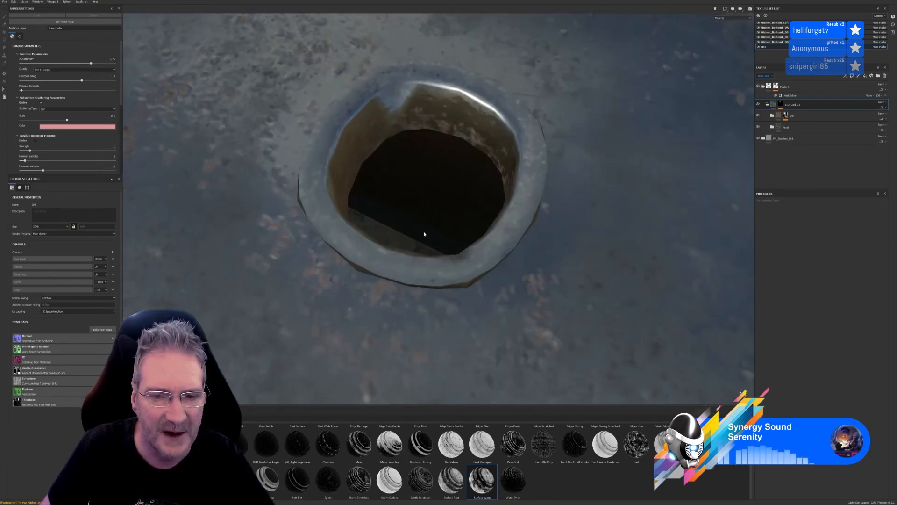
left_click_drag(424, 232, 433, 258, "alt")
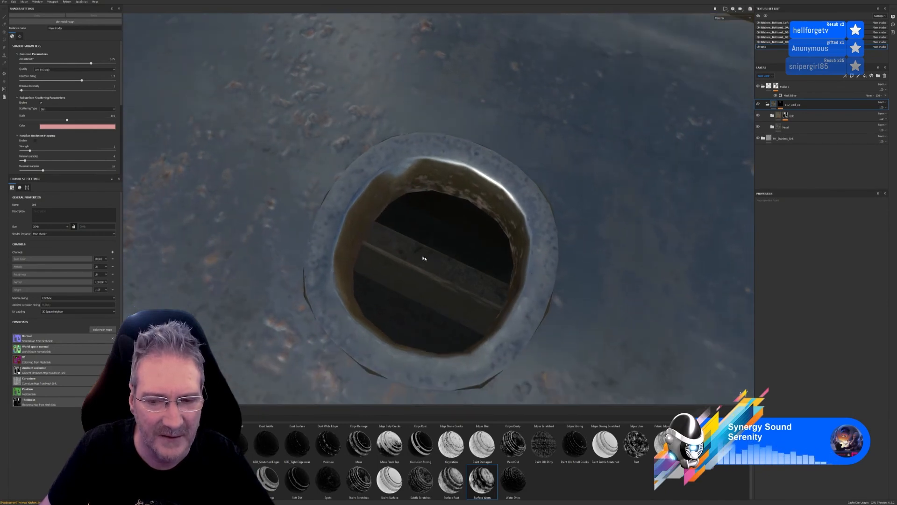
scroll(429, 294, "down", 10)
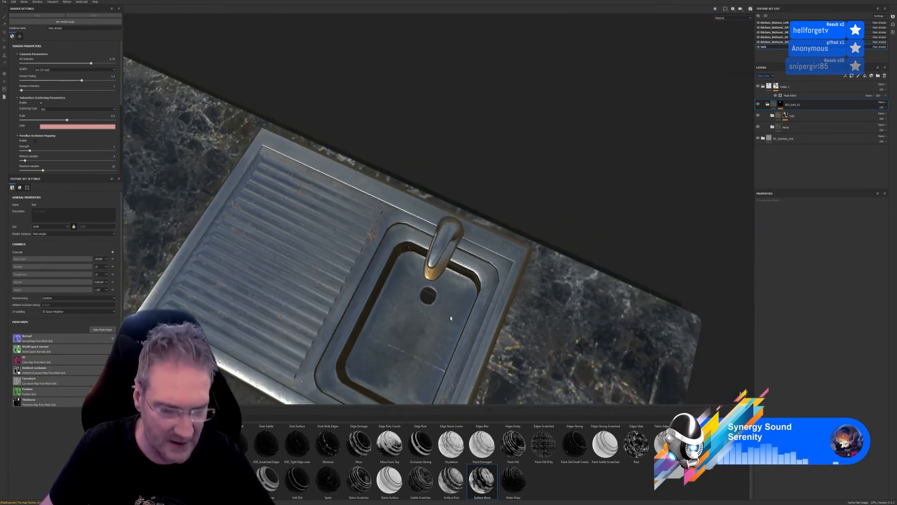
left_click_drag(450, 318, 438, 276, "alt")
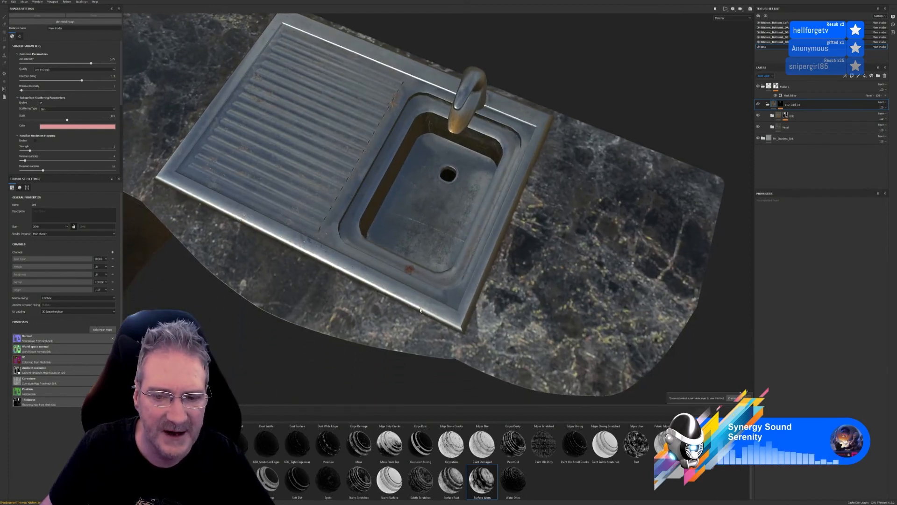
left_click_drag(370, 371, 393, 316, "alt")
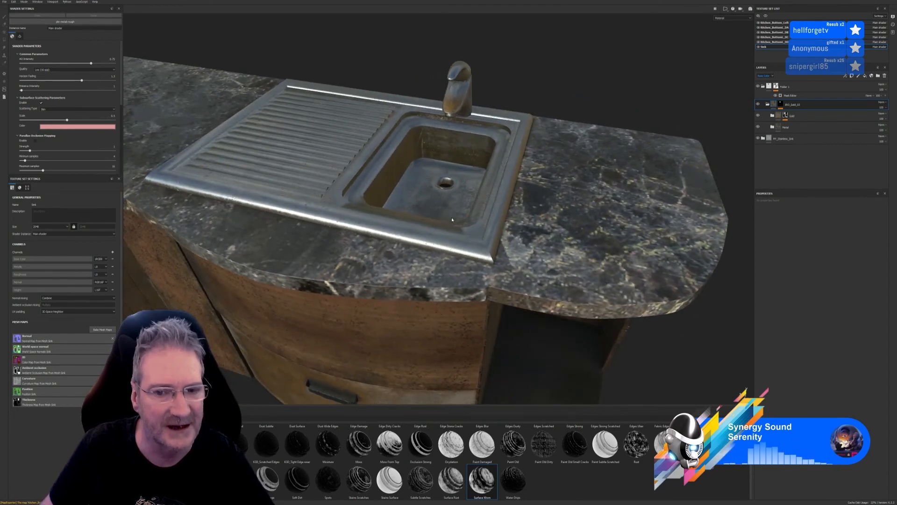
scroll(437, 225, "up", 10)
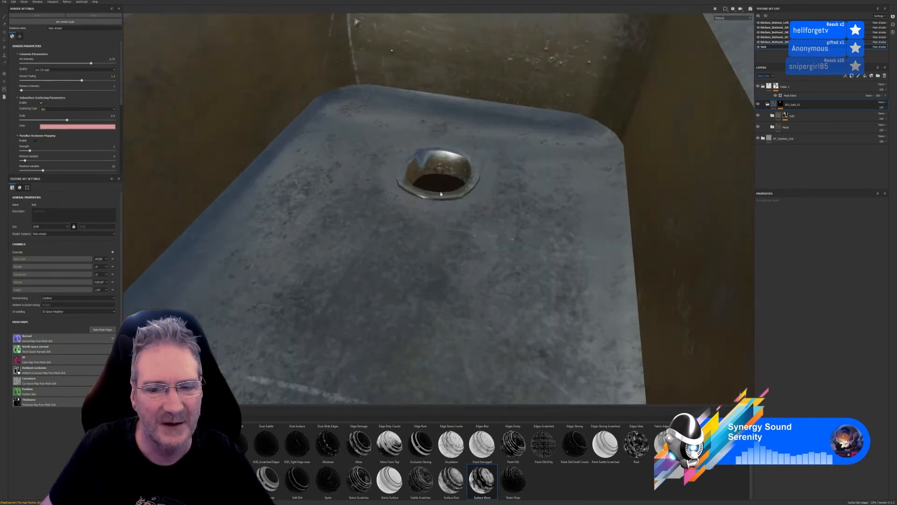
right_click_drag(440, 195, 418, 254, "alt")
Look over the whole kitchen unit, comparing the sink's finish with the marble worktop and wooden cabinets
left_click_drag(339, 340, 409, 325, "alt")
left_click_drag(547, 341, 500, 339, "alt")
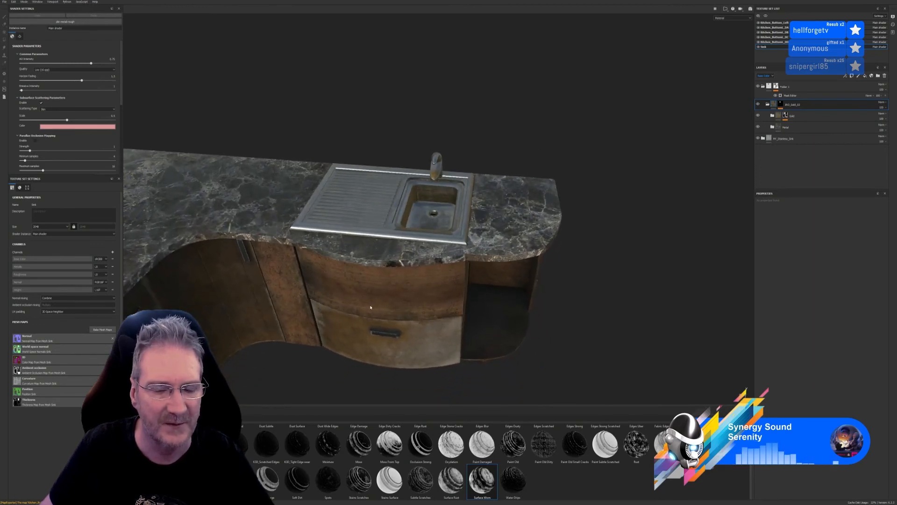
left_click_drag(371, 307, 467, 330, "alt")
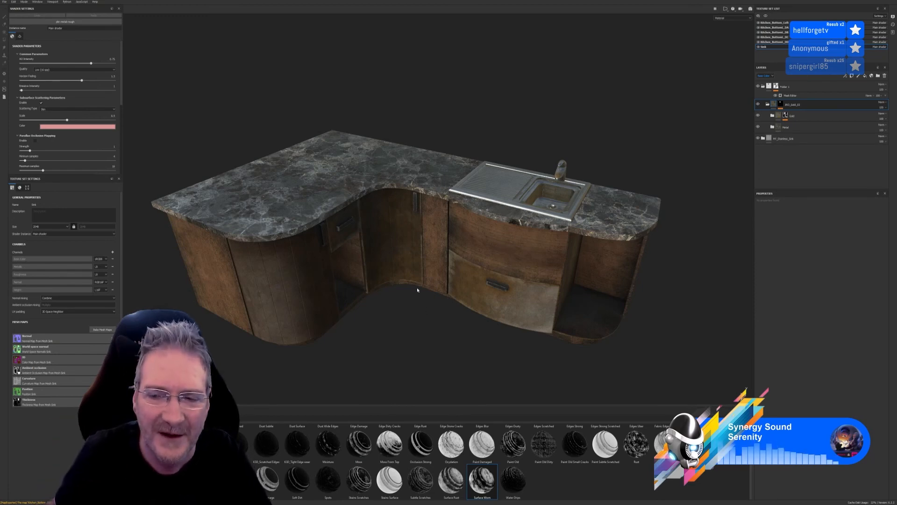
left_click_drag(509, 140, 480, 207, "alt")
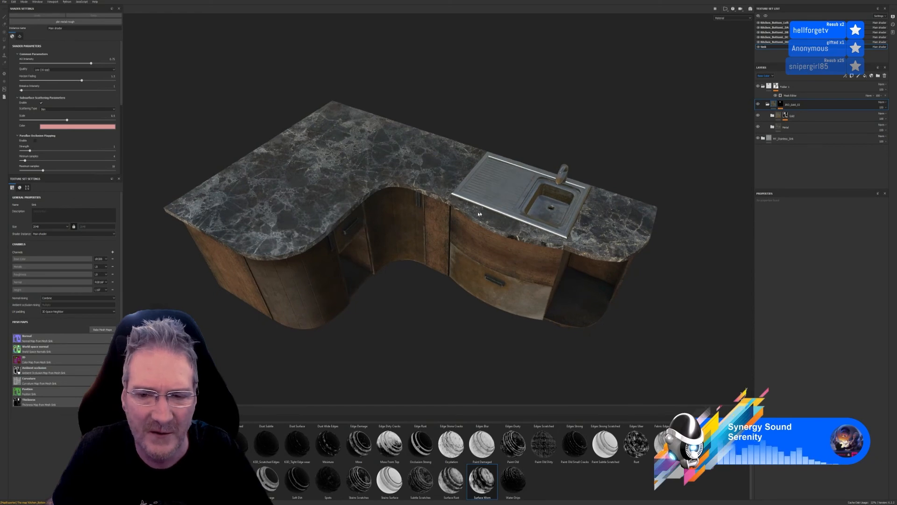
scroll(564, 200, "up", 3)
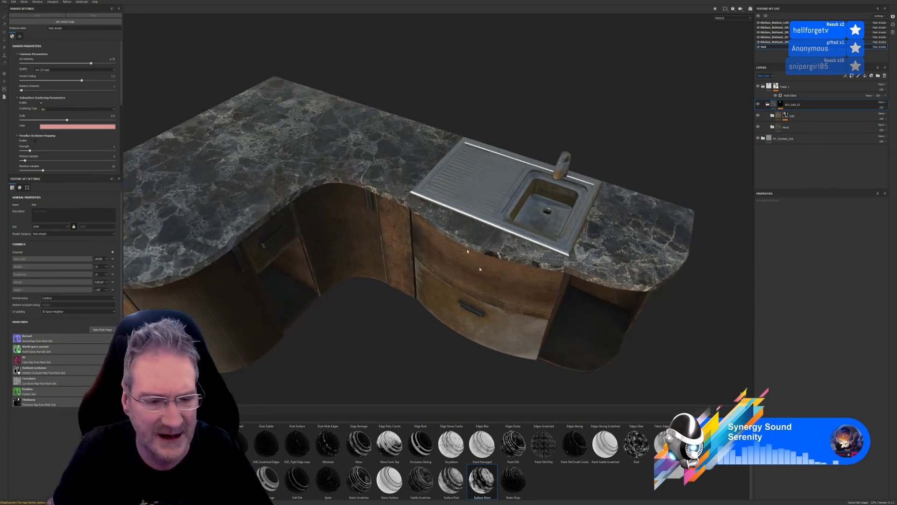
left_click_drag(558, 279, 561, 234, "alt")
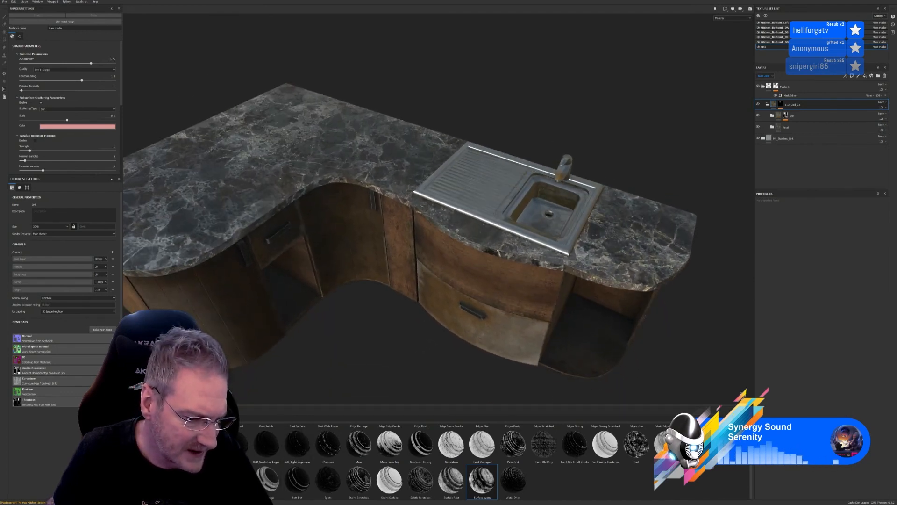
Collapse the masked material folder and add the steel_dirty smart material to the sink above it
left_click(135, 481)
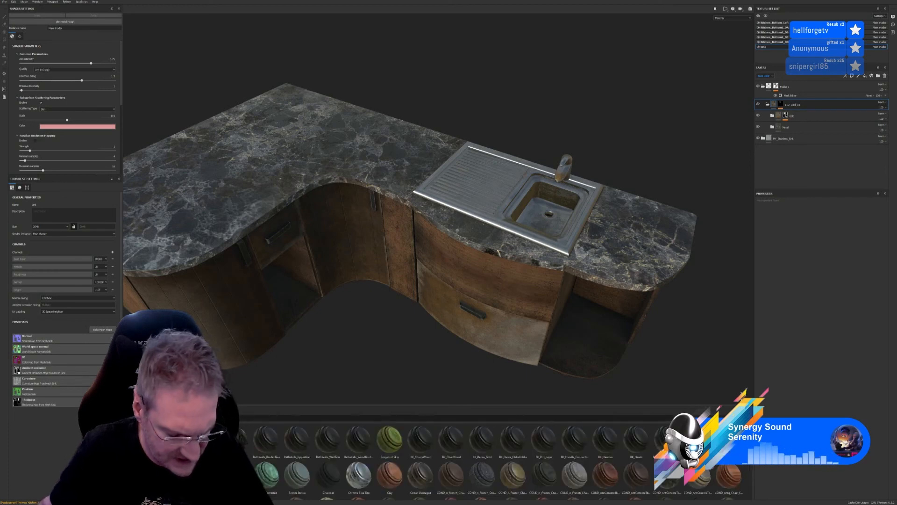
scroll(467, 463, "down", 5)
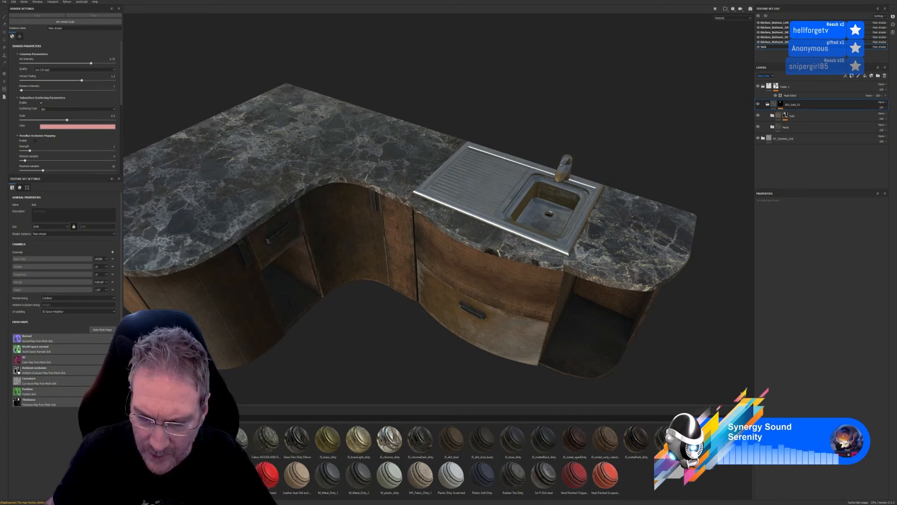
mouse_move(729, 438)
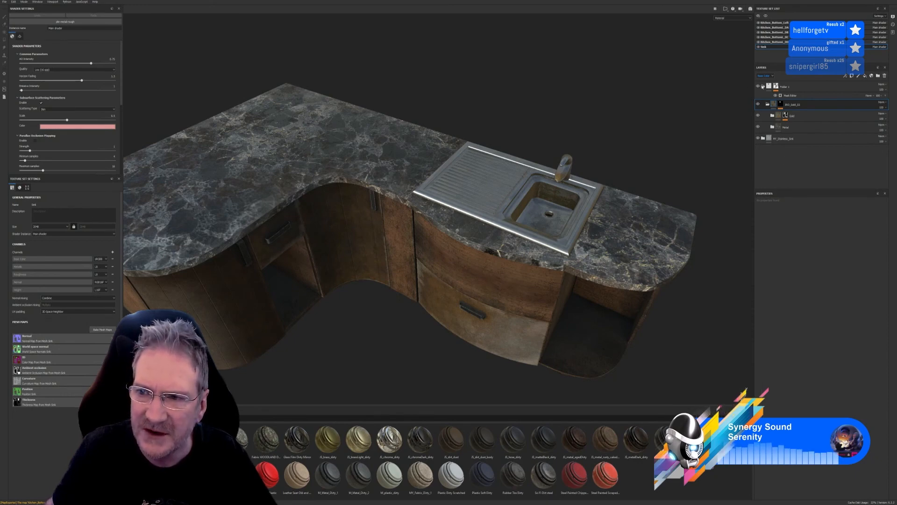
left_click(763, 86)
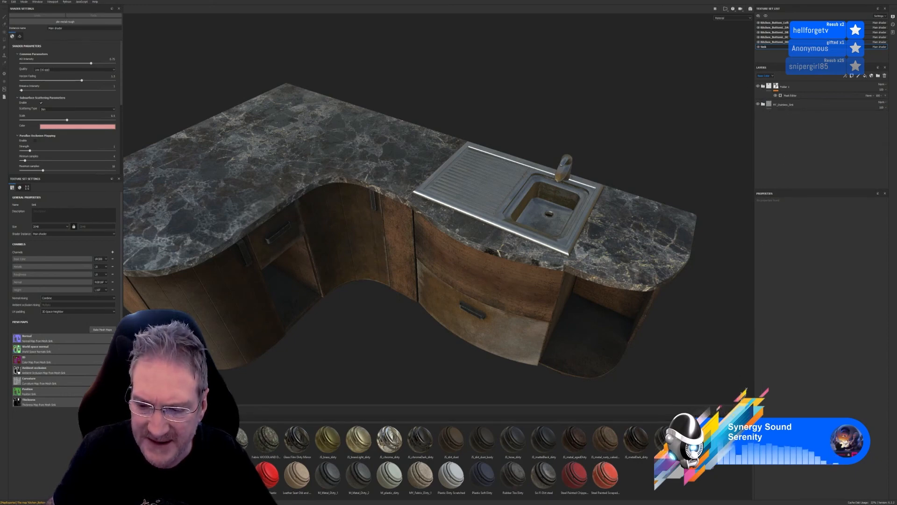
left_click_drag(729, 438, 491, 189)
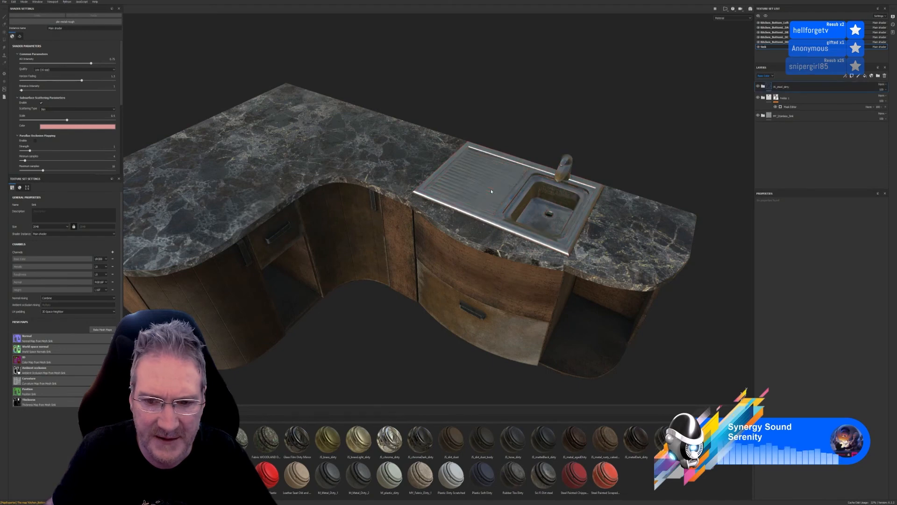
scroll(495, 190, "up", 5)
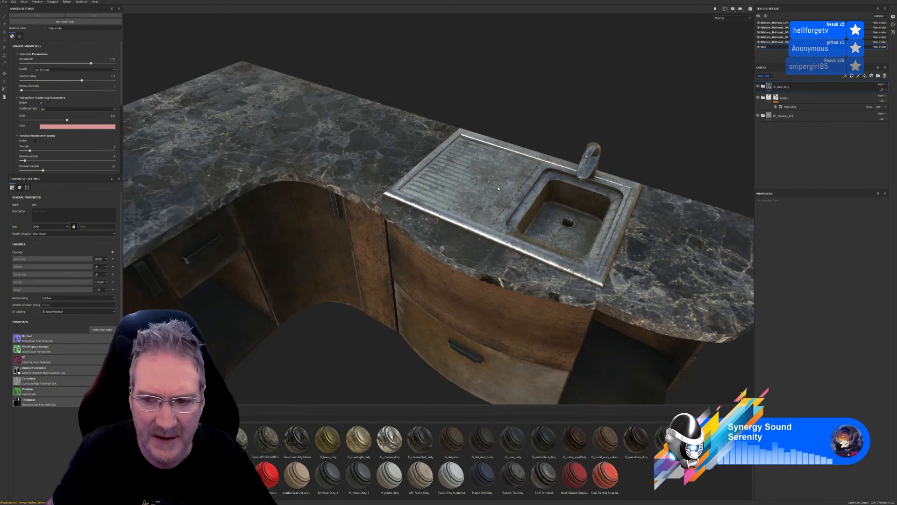
mouse_move(502, 215)
left_mouse_down("alt")
mouse_move(649, 240)
mouse_move(500, 211)
left_mouse_up("alt")
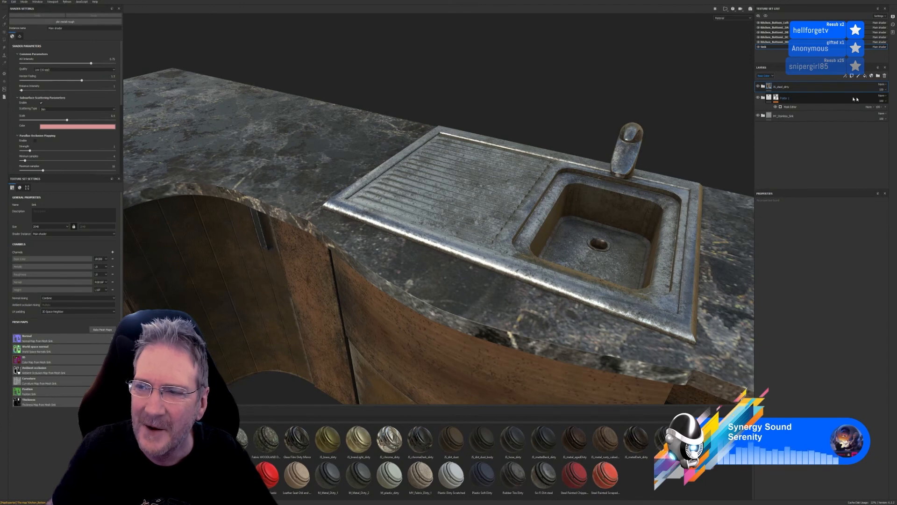
Try several blending modes on the steel_dirty layer and check the sink both within the whole unit and up close
left_click(881, 84)
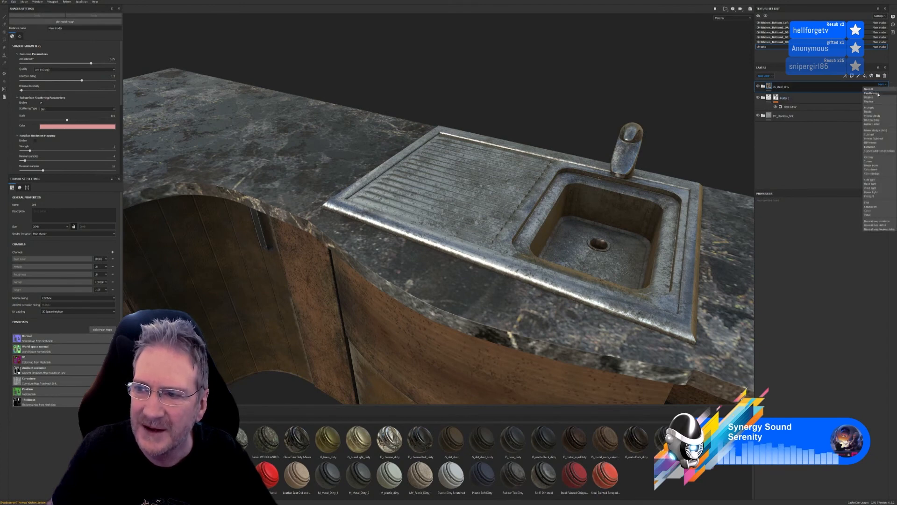
left_click(879, 102)
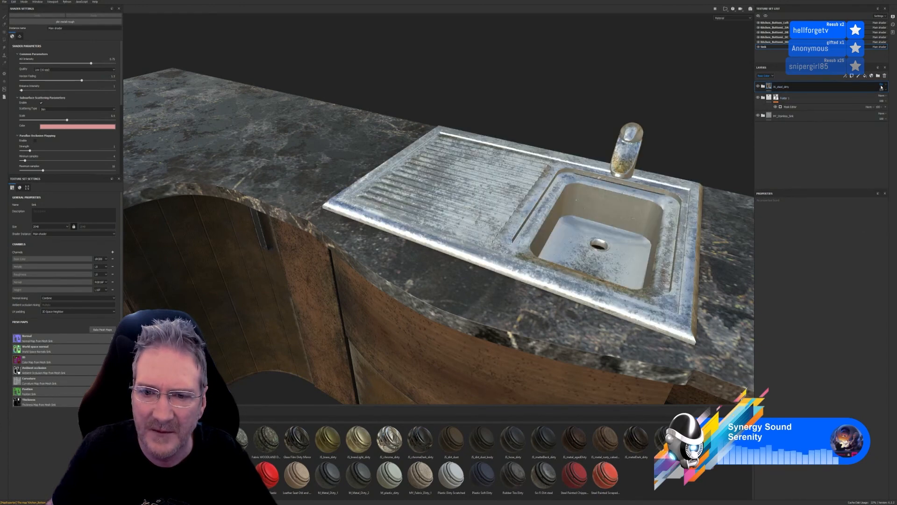
scroll(882, 88, "down", 1)
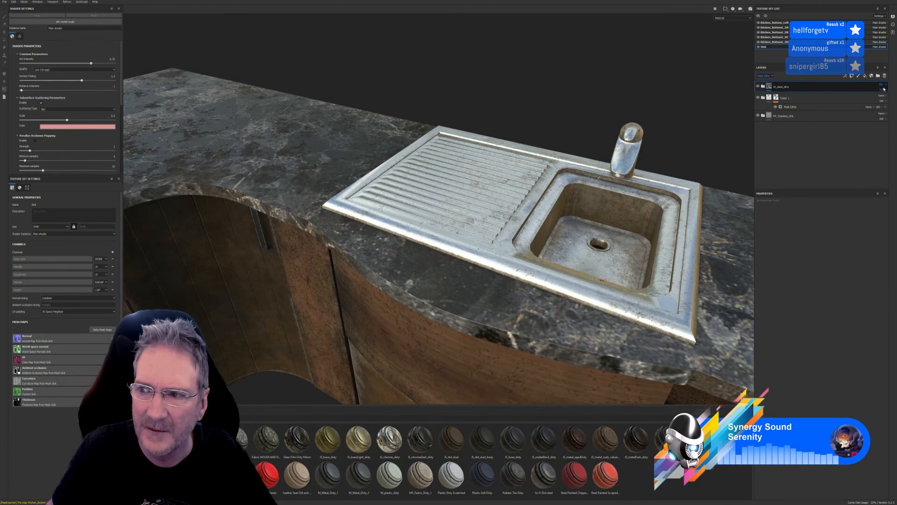
scroll(882, 87, "down", 1)
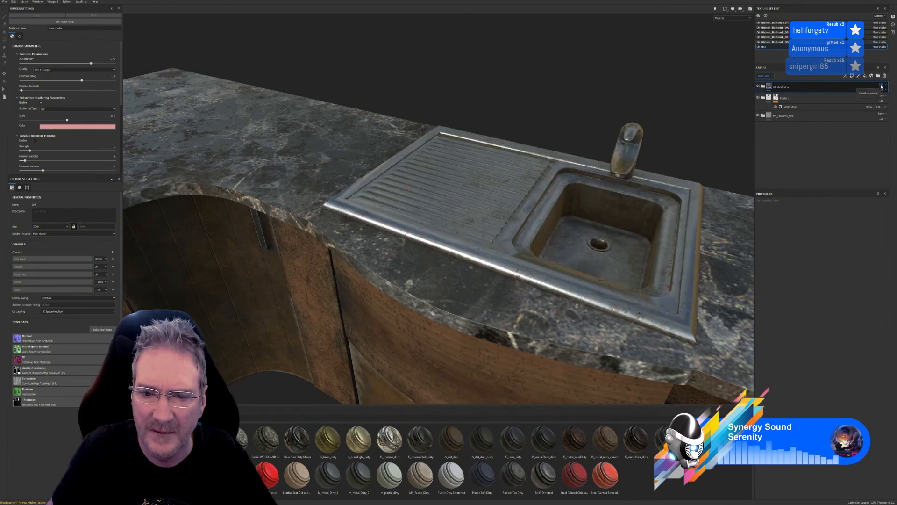
left_click_drag(470, 132, 525, 86, "alt")
right_click_drag(525, 85, 486, 211, "alt")
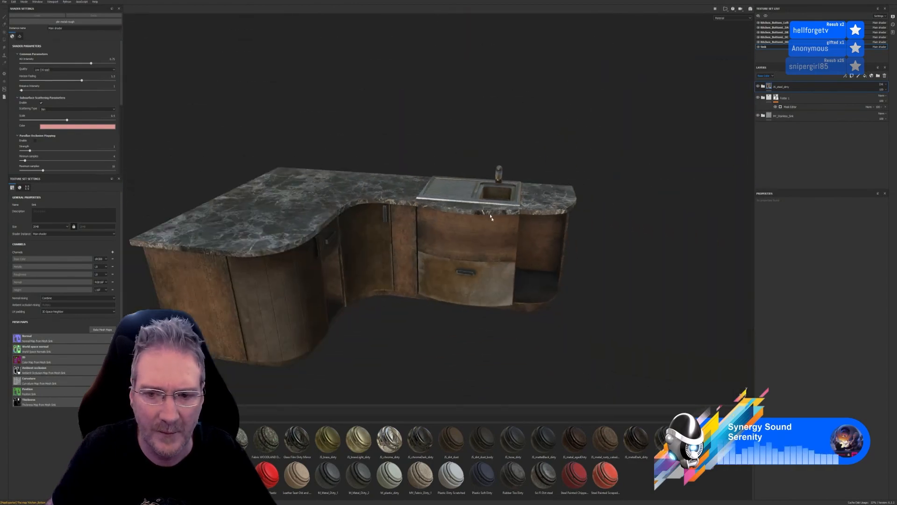
left_click_drag(486, 210, 480, 265, "alt")
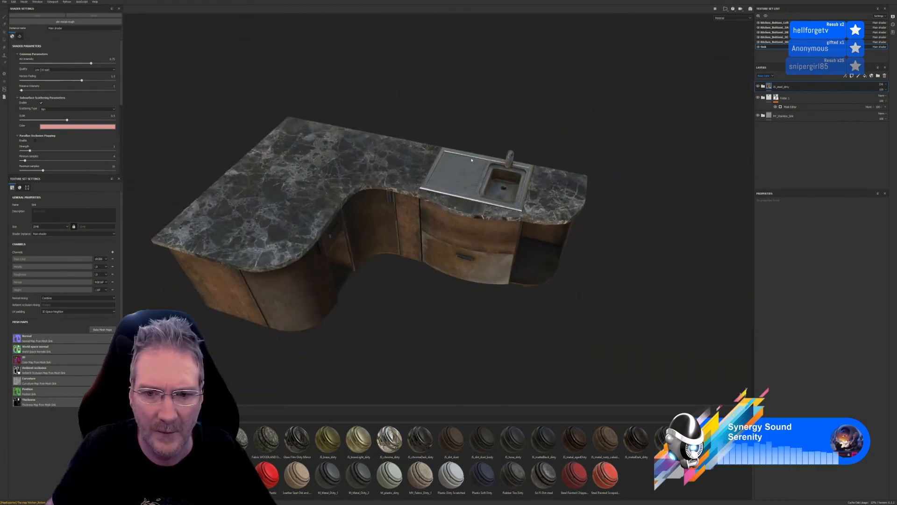
middle_click_drag(480, 265, 444, 301, "alt")
right_click_drag(443, 302, 530, 177, "alt")
middle_click_drag(531, 177, 505, 189, "alt")
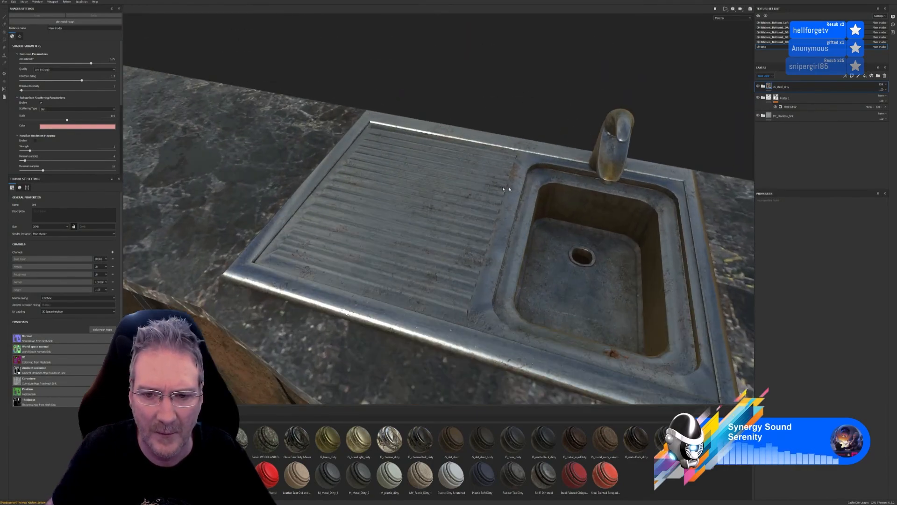
Cycle the steel_dirty layer through more blending modes and keep one that gives the sink a darker, grimier metal finish
left_click(881, 84)
left_click(878, 117)
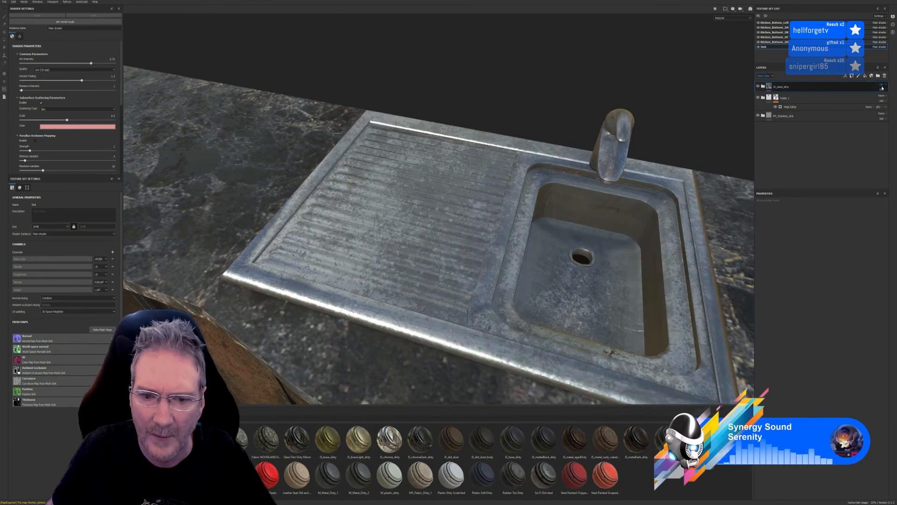
scroll(882, 87, "down", 1)
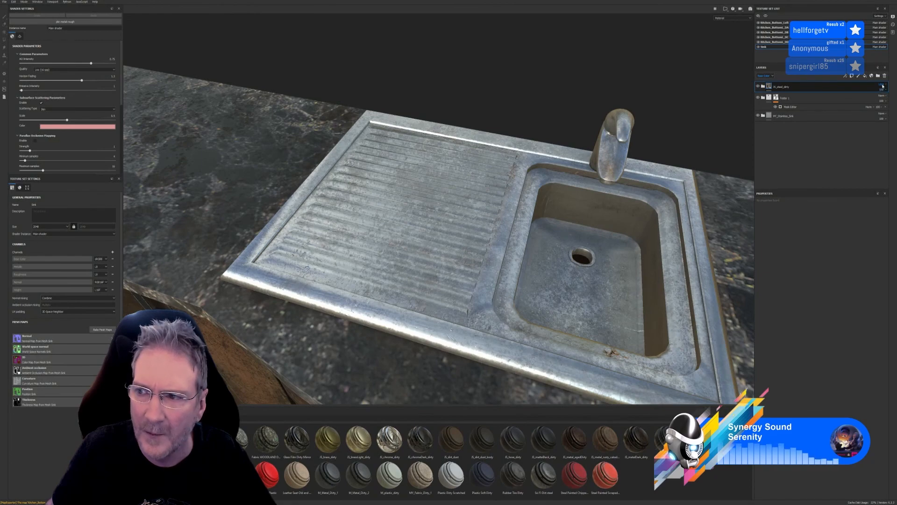
scroll(883, 87, "down", 3)
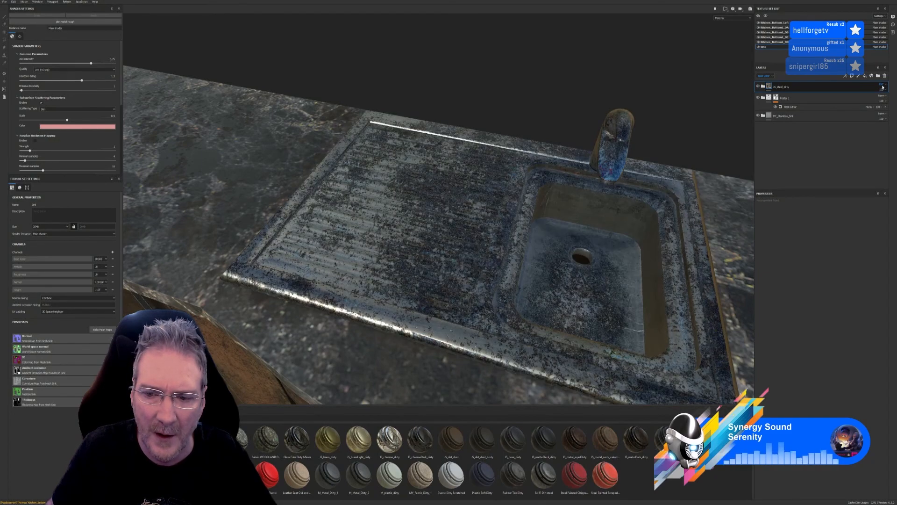
scroll(882, 87, "down", 1)
scroll(882, 87, "down", 1)
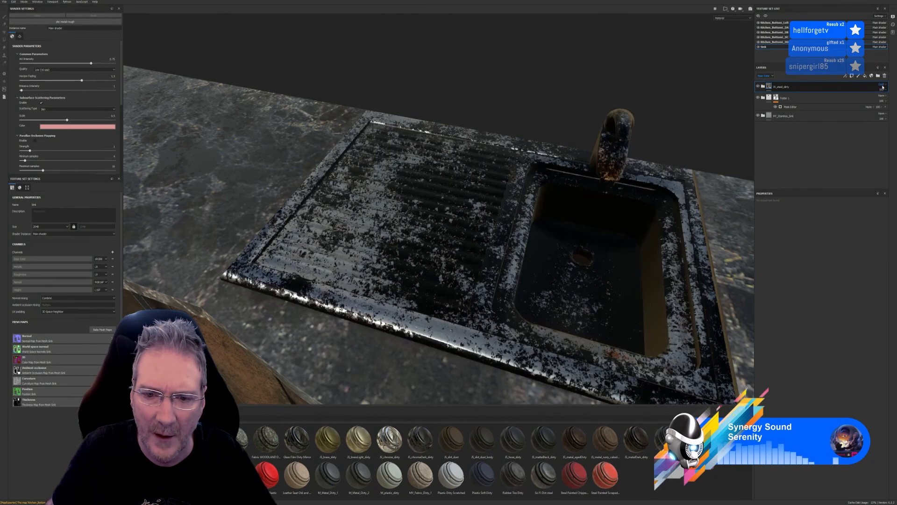
scroll(882, 87, "down", 1)
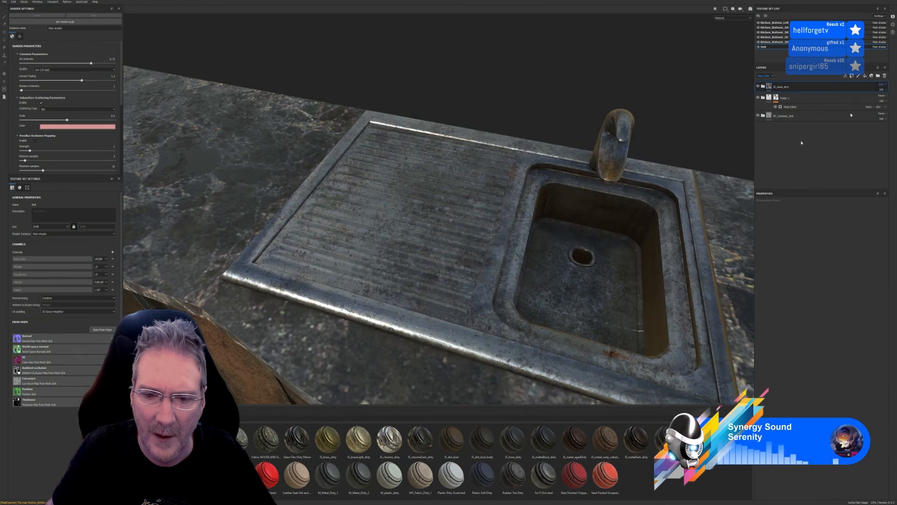
scroll(499, 84, "down", 8)
left_click_drag(533, 335, 515, 359, "alt")
scroll(508, 251, "up", 6)
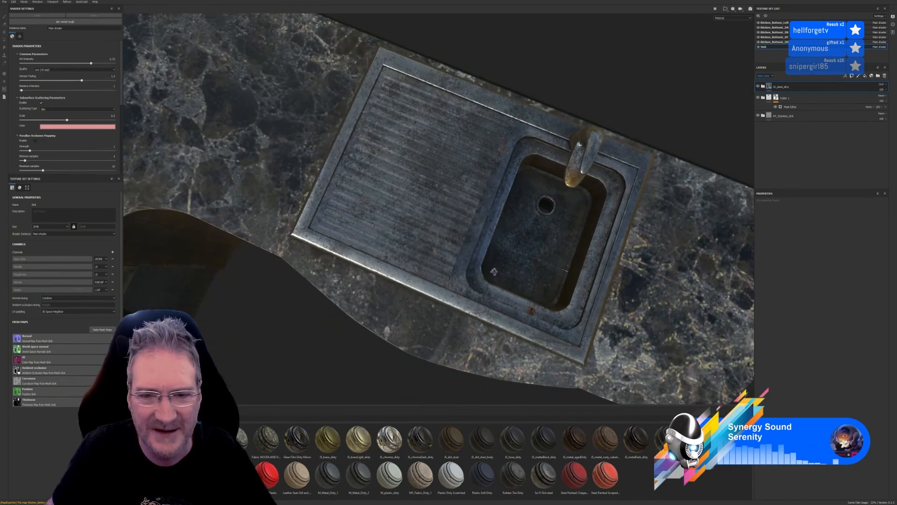
left_click_drag(508, 251, 502, 214, "alt")
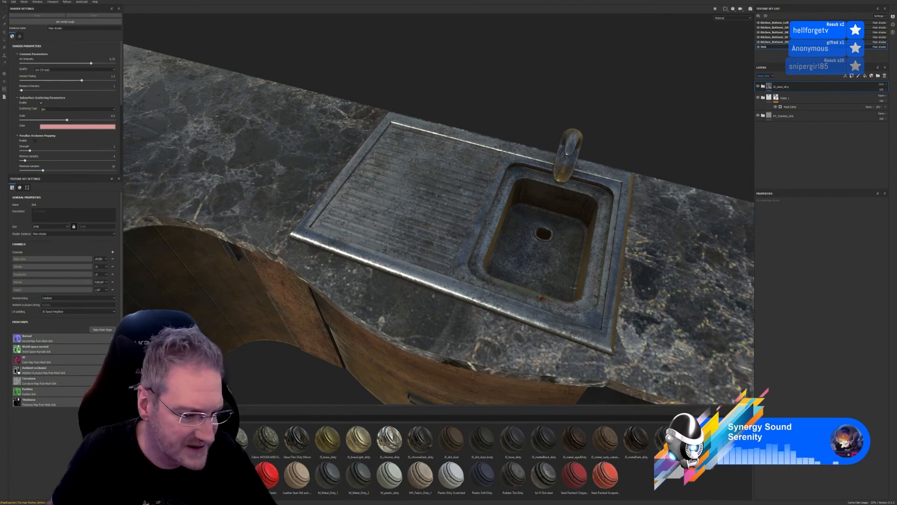
Browse the smart masks and apply the Dust Wide Edges mask to the steel_dirty layer
left_click(140, 489)
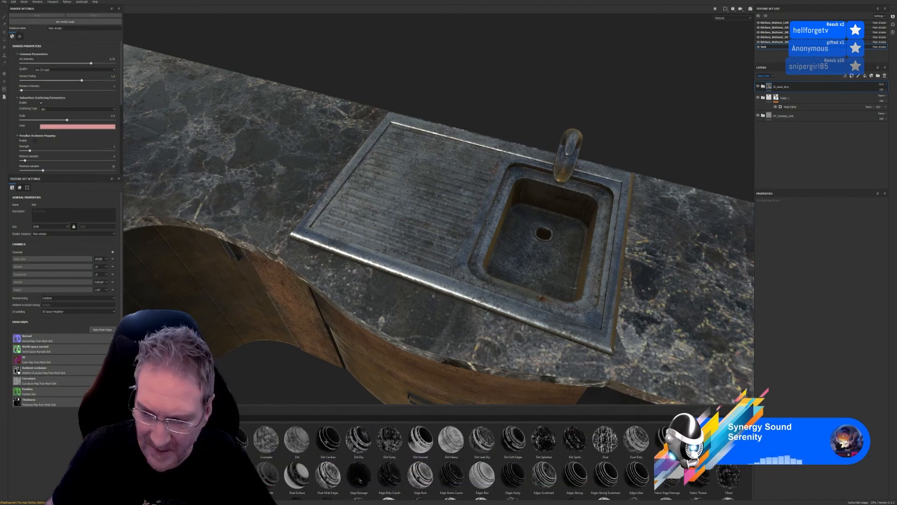
scroll(754, 481, "down", 3)
scroll(754, 481, "down", 1)
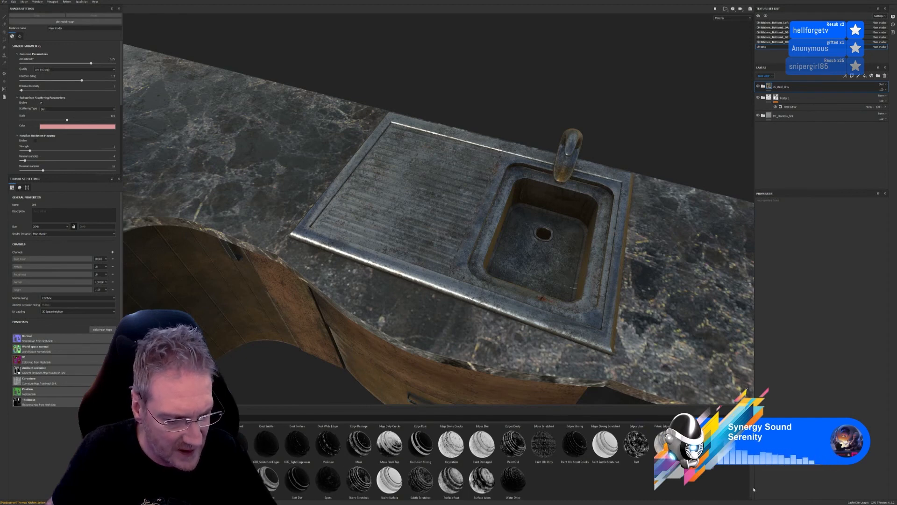
scroll(754, 482, "up", 2)
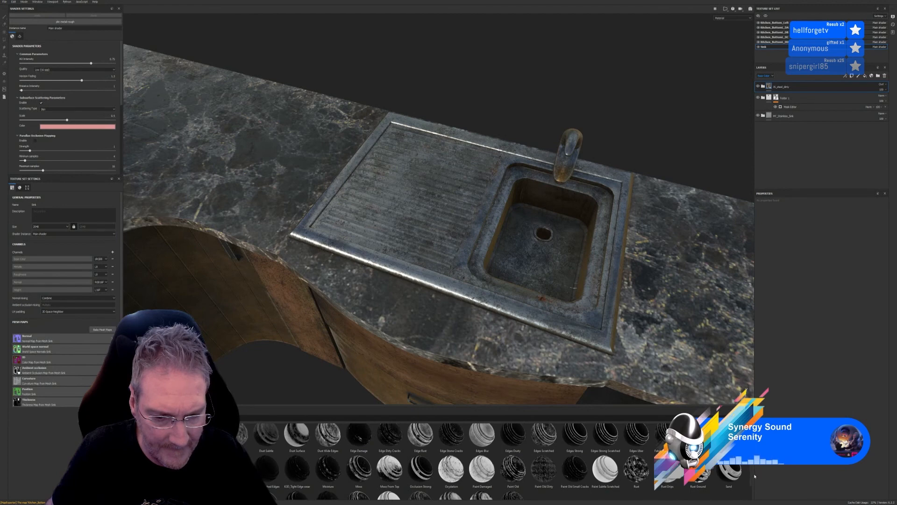
left_click_drag(755, 477, 756, 474)
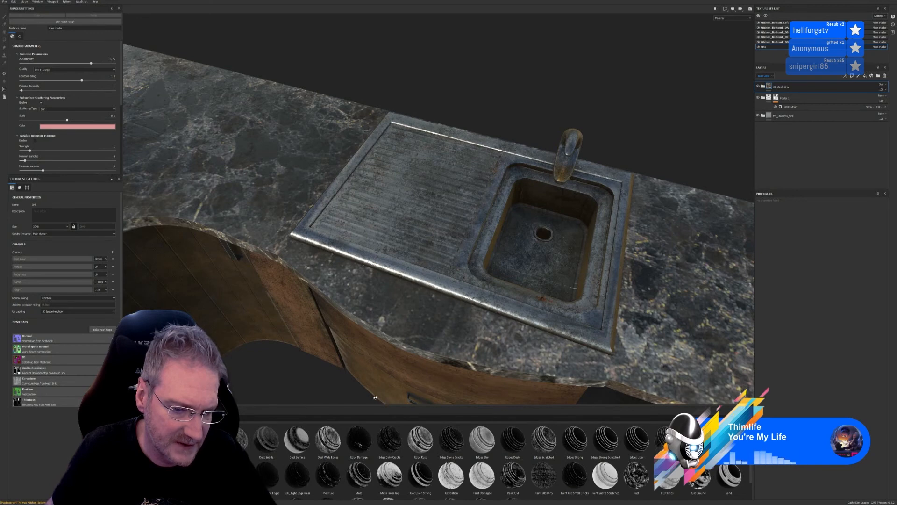
mouse_move(328, 438)
left_mouse_down()
mouse_move(380, 432)
mouse_move(794, 146)
mouse_move(813, 91)
left_mouse_up()
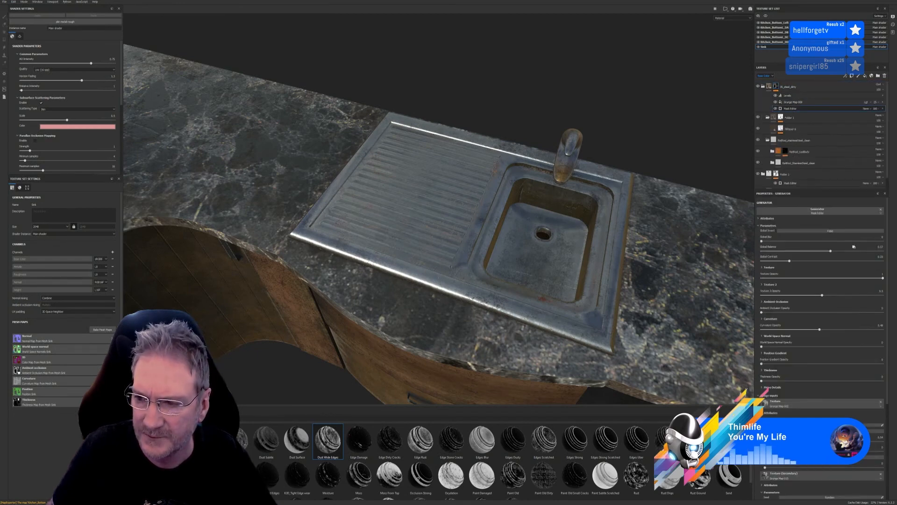
In the mask generator, set global balance to about 0.68, global contrast to about 0.35, Texture 2 opacity to about 0.74 and ambient occlusion opacity to 0.2
mouse_move(831, 251)
left_mouse_down()
mouse_move(869, 253)
mouse_move(843, 256)
left_mouse_up()
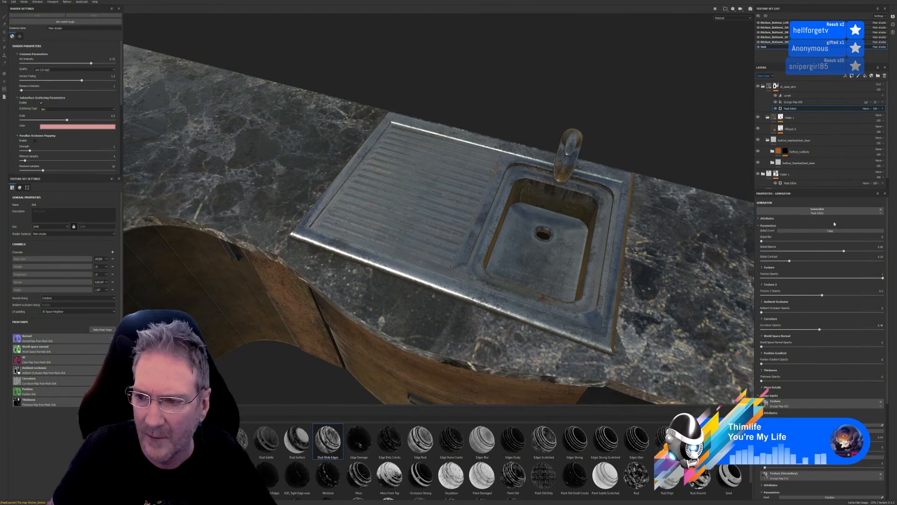
left_click_drag(790, 260, 803, 282)
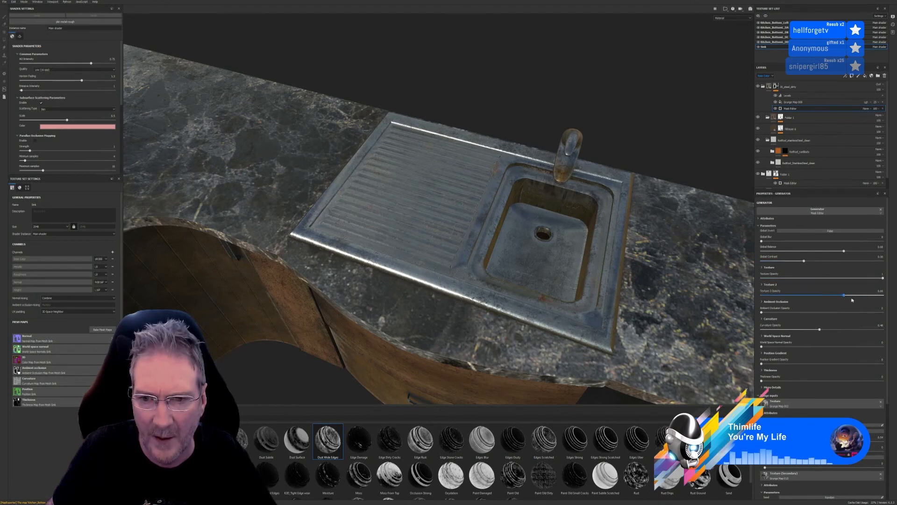
left_click_drag(835, 303, 761, 305)
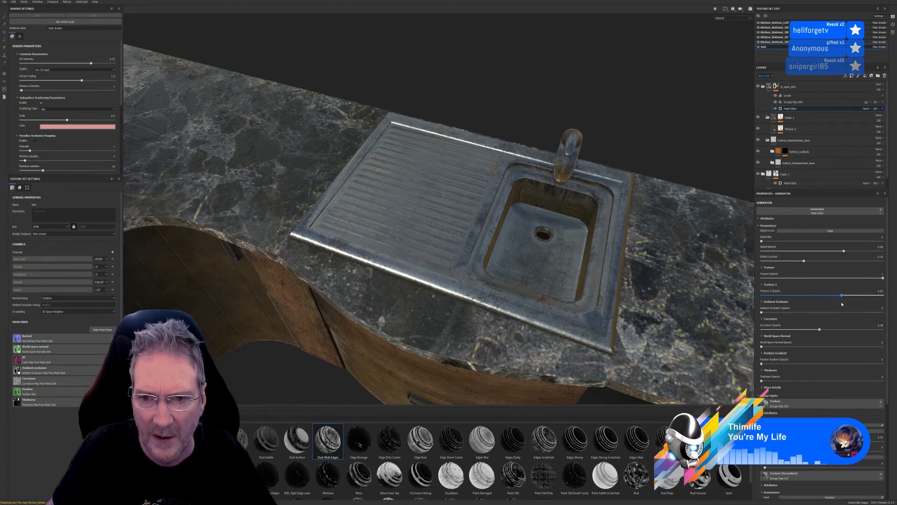
left_click_drag(848, 304, 803, 306)
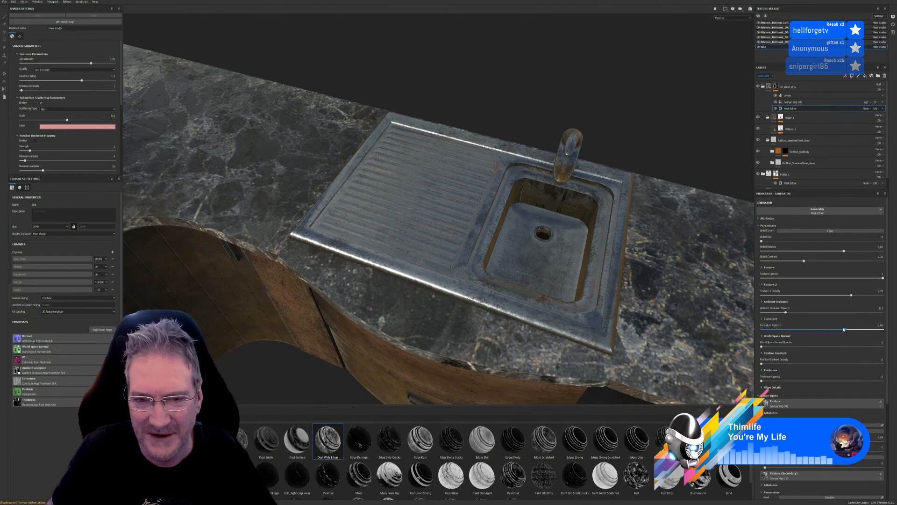
Set the mask generator's curvature opacity to about 0.51, world space normal opacity to about 0.33 and position gradient opacity to about 0.15
mouse_move(825, 333)
left_mouse_down()
mouse_move(781, 339)
mouse_move(809, 337)
left_mouse_up()
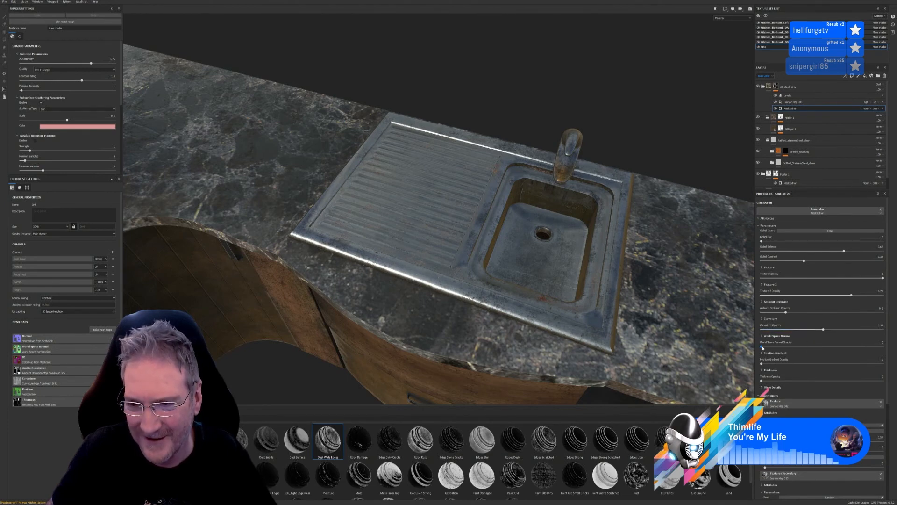
mouse_move(791, 351)
left_mouse_down()
mouse_move(844, 351)
mouse_move(746, 355)
mouse_move(801, 351)
left_mouse_up()
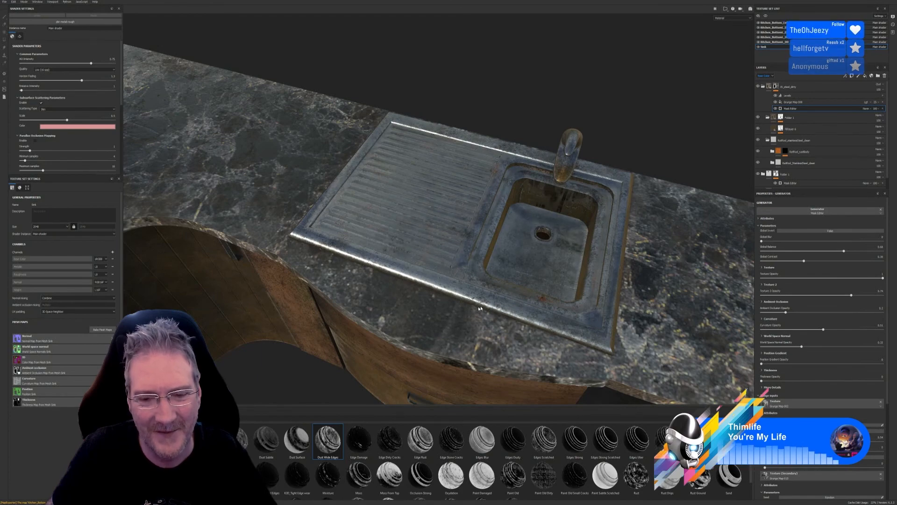
left_click_drag(480, 309, 595, 285, "alt")
scroll(421, 319, "down", 6)
scroll(447, 264, "up", 5)
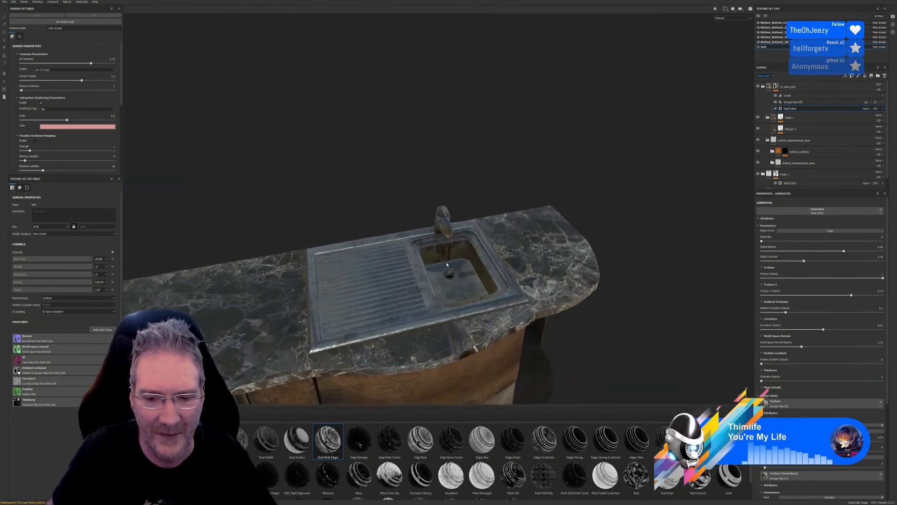
scroll(447, 264, "up", 4)
scroll(451, 252, "down", 6)
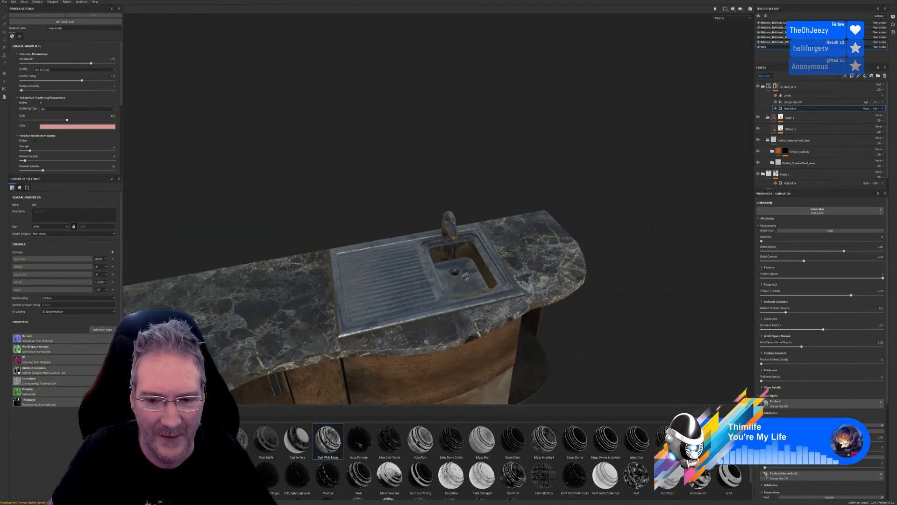
left_click_drag(514, 248, 395, 285, "alt")
scroll(392, 257, "up", 3)
scroll(393, 257, "up", 3)
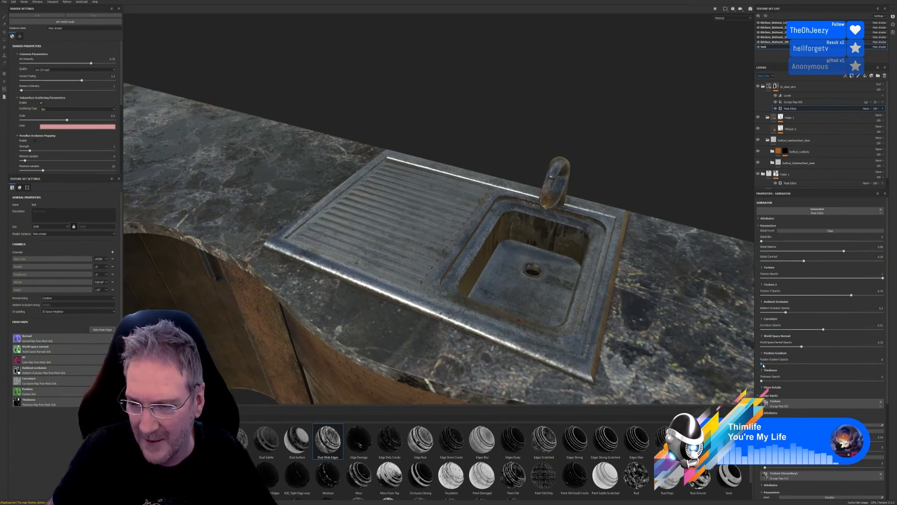
left_click_drag(762, 364, 802, 367)
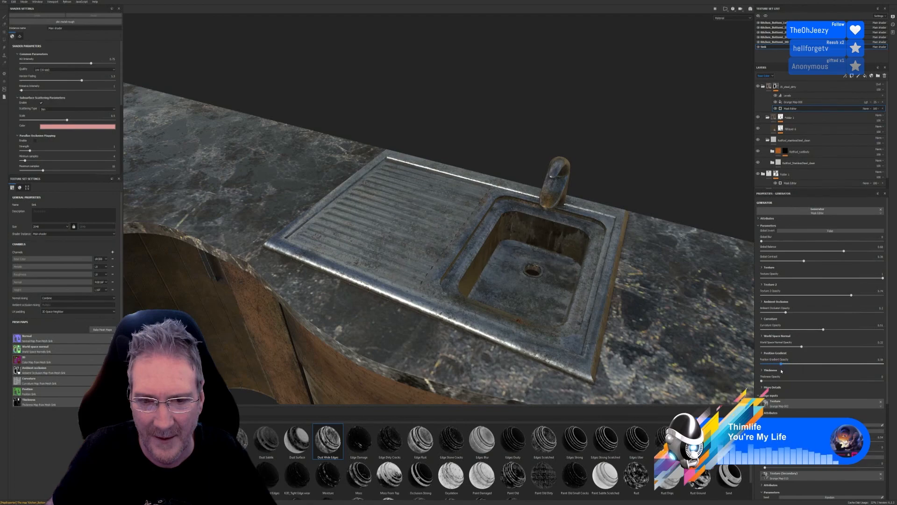
Examine the masked dirt on the drainer, basin and tap up close, from above and within the whole kitchen unit
left_click_drag(457, 267, 603, 342, "alt")
scroll(381, 282, "up", 5)
left_click_drag(370, 286, 376, 248, "alt")
scroll(386, 253, "down", 5)
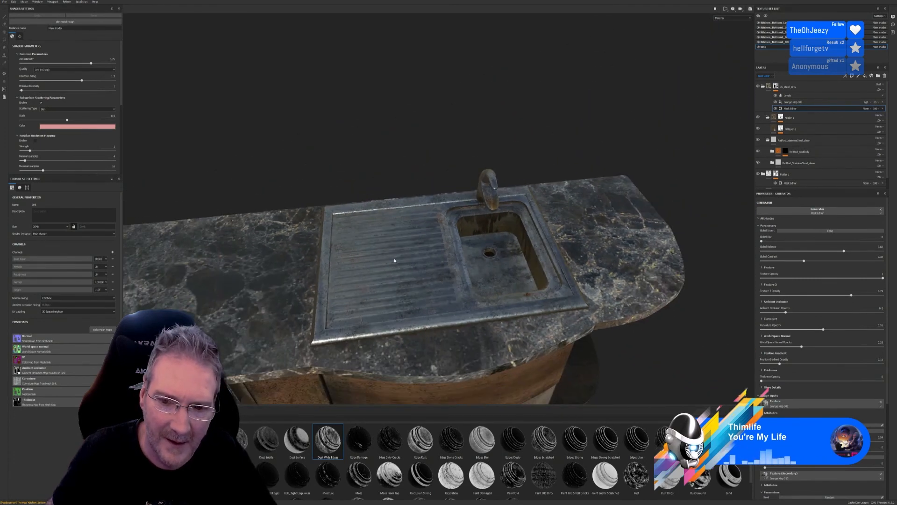
left_click_drag(451, 296, 365, 295, "alt")
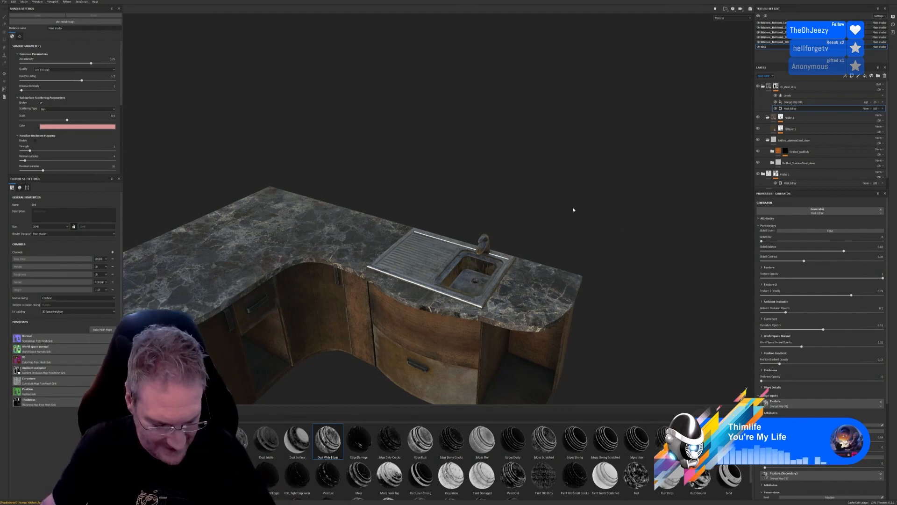
left_click_drag(489, 254, 510, 313, "alt")
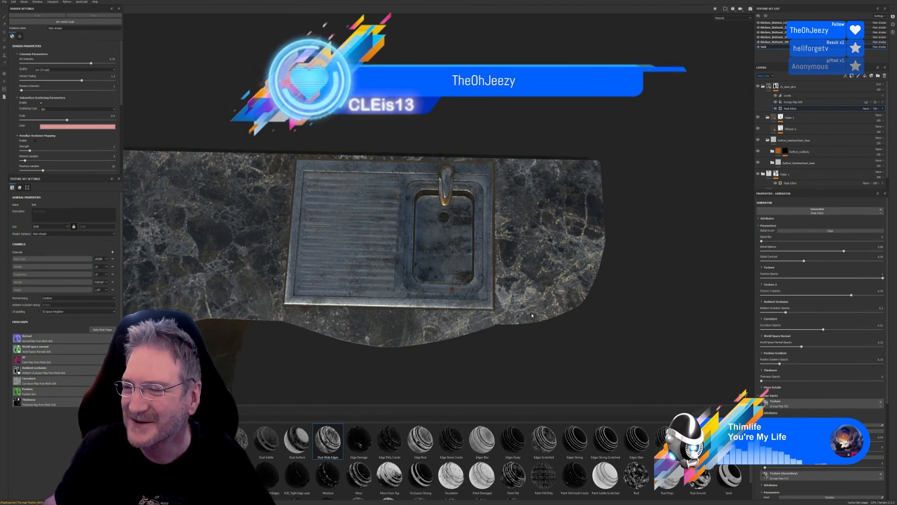
left_click_drag(528, 310, 494, 253, "alt")
left_click_drag(426, 278, 452, 330, "alt")
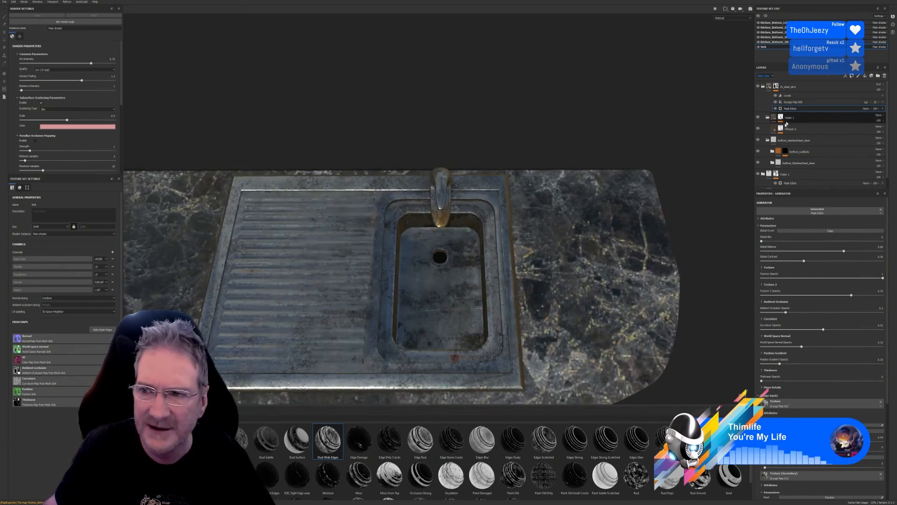
Add a paint effect above the levels in the steel_dirty layer's mask and set its grayscale value to black
left_click(799, 96)
right_click(800, 97)
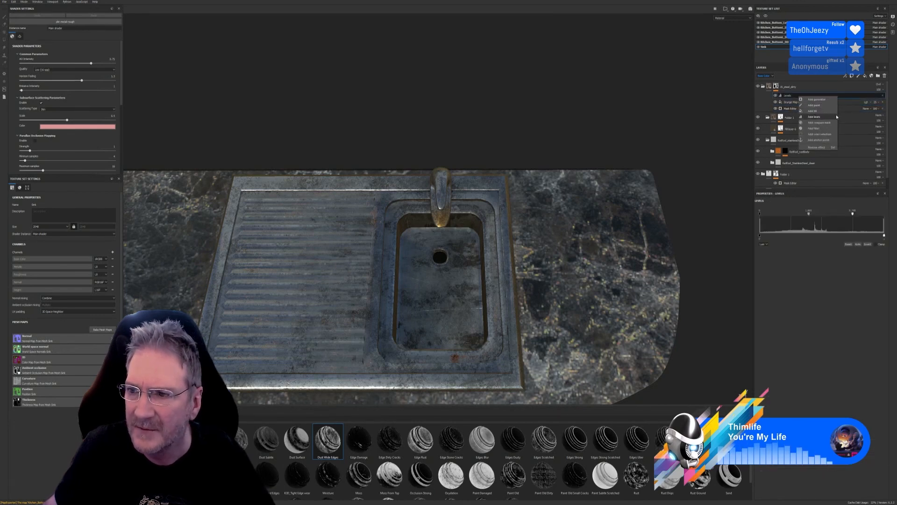
left_click(814, 106)
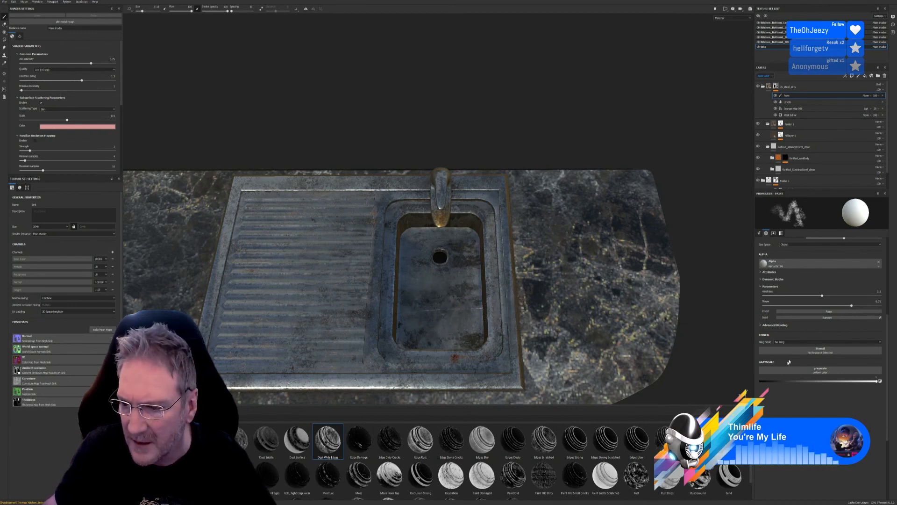
left_click(765, 383)
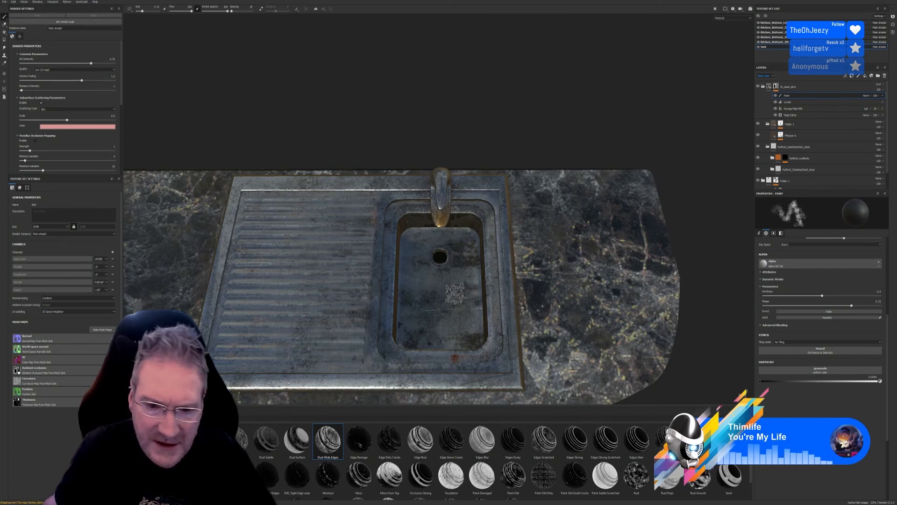
Paint out parts of the steel_dirty layer on the basin floor with black brush strokes in the mask
left_click(414, 306)
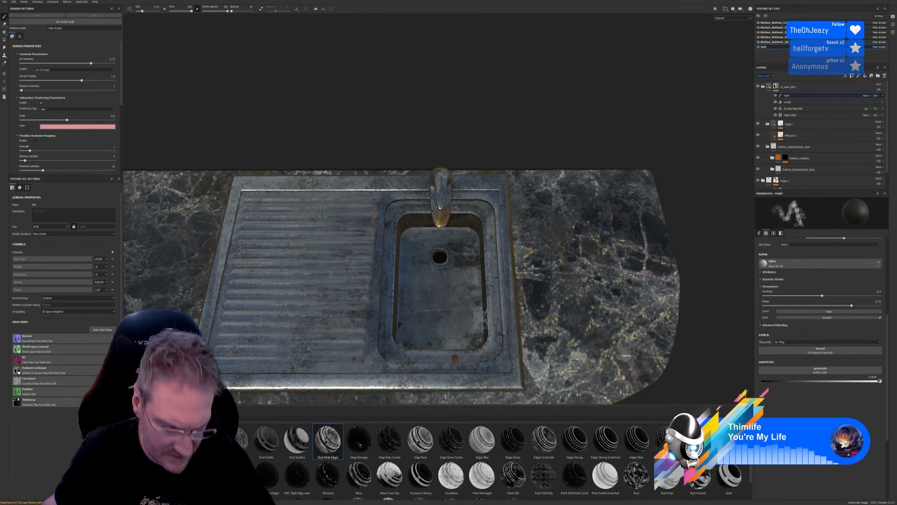
left_click_drag(485, 314, 358, 327, "alt")
scroll(480, 277, "up", 3)
left_click_drag(477, 277, 409, 241, "alt")
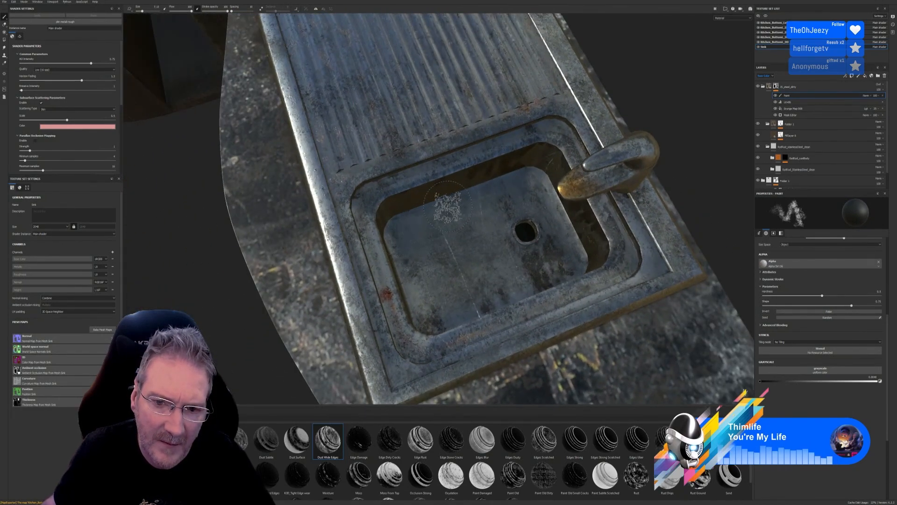
mouse_move(468, 206)
left_mouse_down("alt")
mouse_move(473, 272)
mouse_move(419, 337)
mouse_move(488, 217)
mouse_move(556, 266)
left_mouse_up("alt")
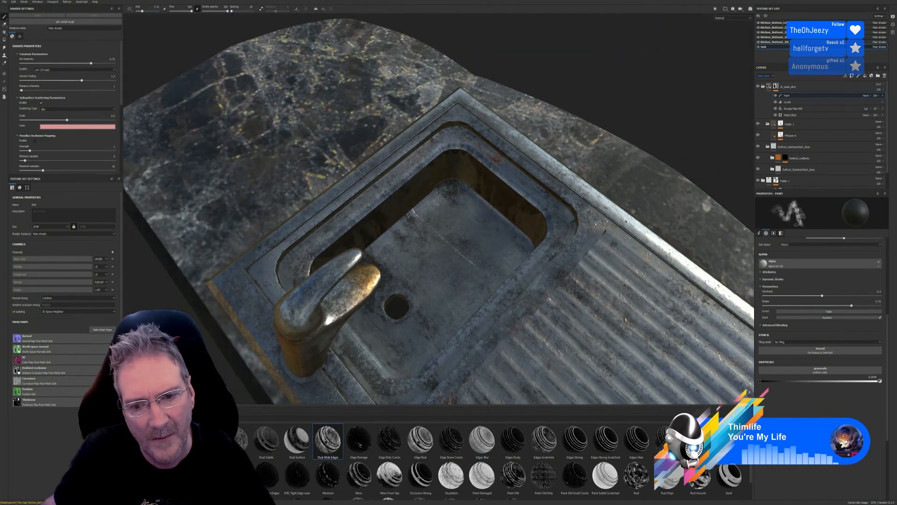
left_click(434, 265)
left_click(466, 251)
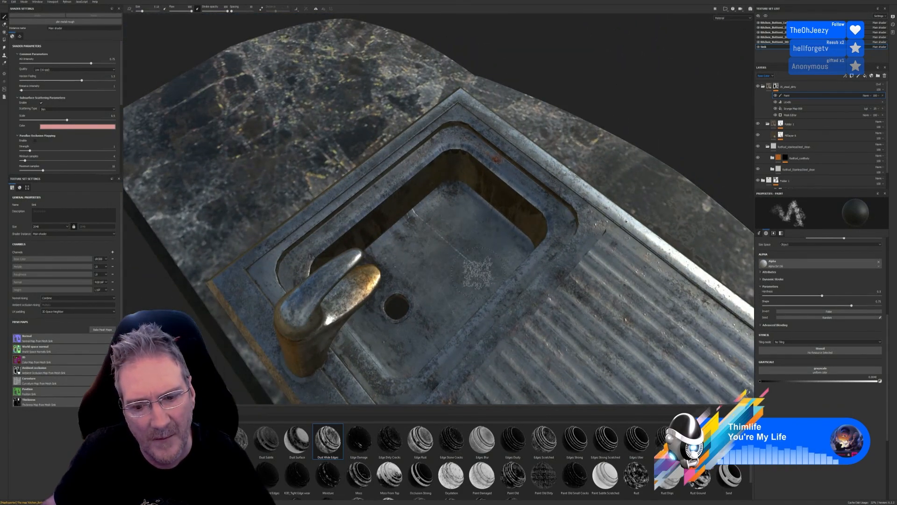
Inspect the painted basin, tap and drainer from several sides and compare the sink with the worktop and cabinets of the whole unit
left_click_drag(465, 281, 421, 233, "alt")
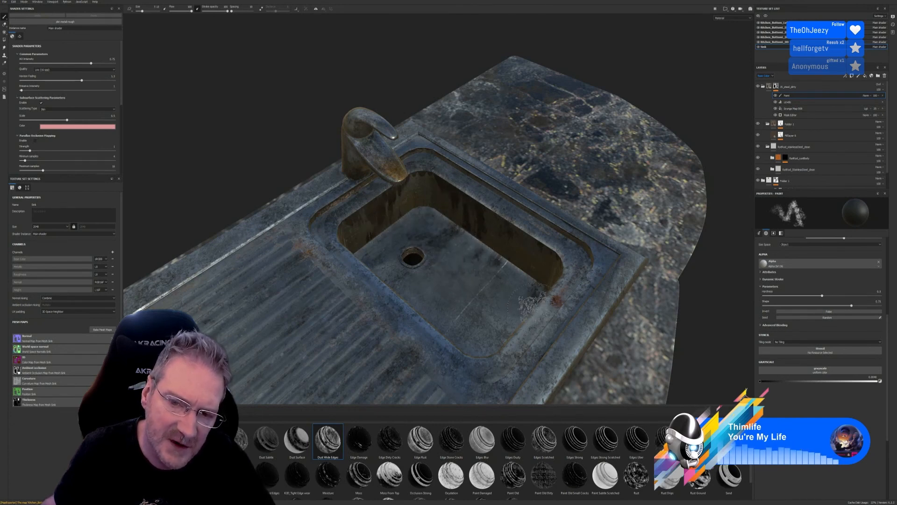
mouse_move(524, 299)
left_mouse_down("alt")
mouse_move(484, 356)
mouse_move(290, 258)
mouse_move(329, 201)
mouse_move(327, 329)
mouse_move(412, 312)
mouse_move(443, 355)
mouse_move(356, 323)
mouse_move(346, 332)
left_mouse_up("alt")
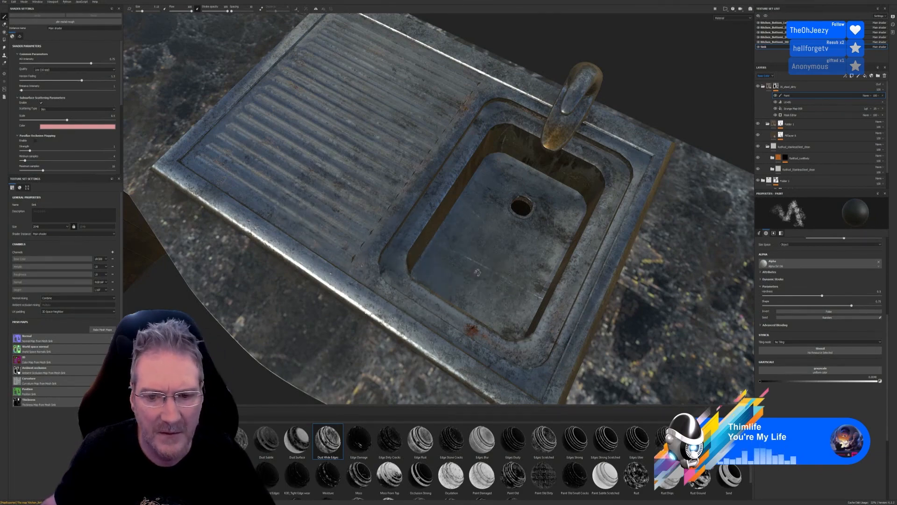
left_click_drag(478, 272, 682, 264, "alt")
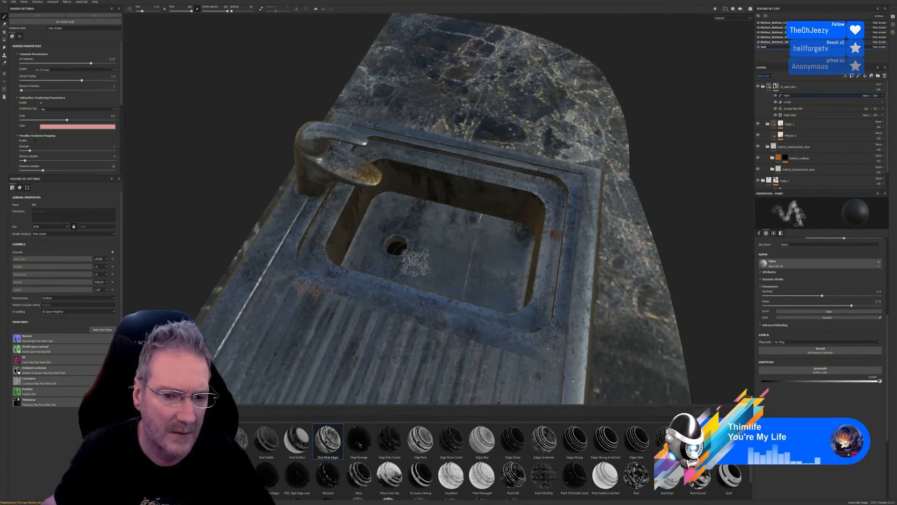
left_click_drag(415, 264, 386, 262, "alt")
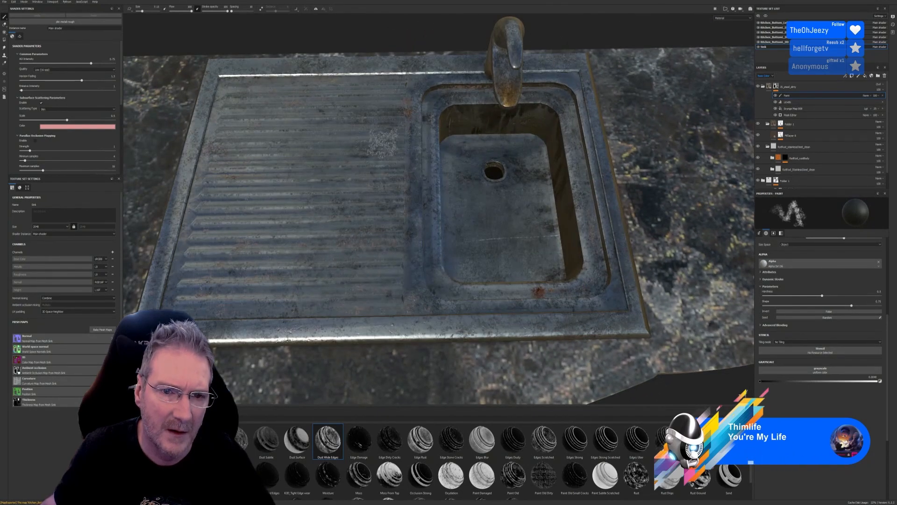
left_click_drag(561, 229, 536, 268, "alt")
right_click_drag(536, 268, 590, 264, "alt")
mouse_move(591, 265)
middle_mouse_down("alt")
mouse_move(639, 259)
mouse_move(463, 253)
middle_mouse_up("alt")
left_click_drag(608, 186, 691, 134, "alt")
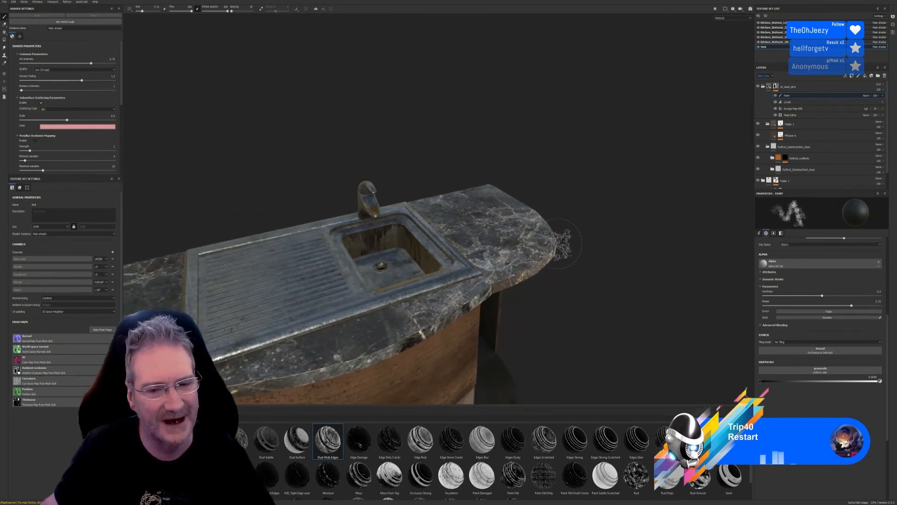
left_click_drag(566, 244, 598, 194, "alt")
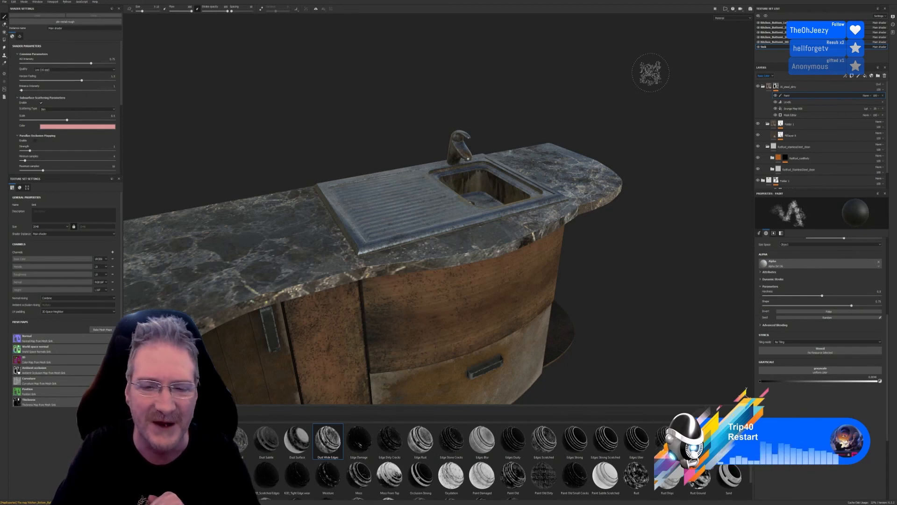
left_click_drag(612, 66, 545, 276, "alt")
left_click_drag(615, 255, 542, 163, "alt")
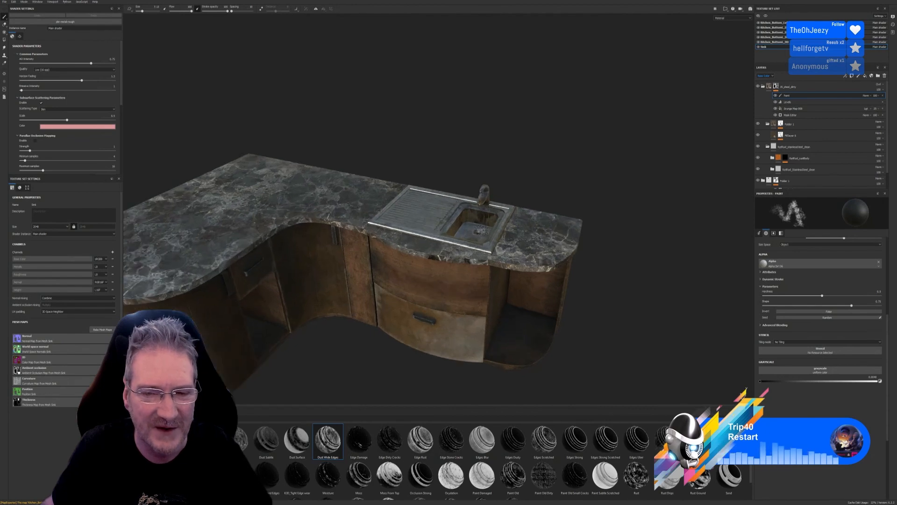
left_click_drag(483, 146, 552, 97, "alt")
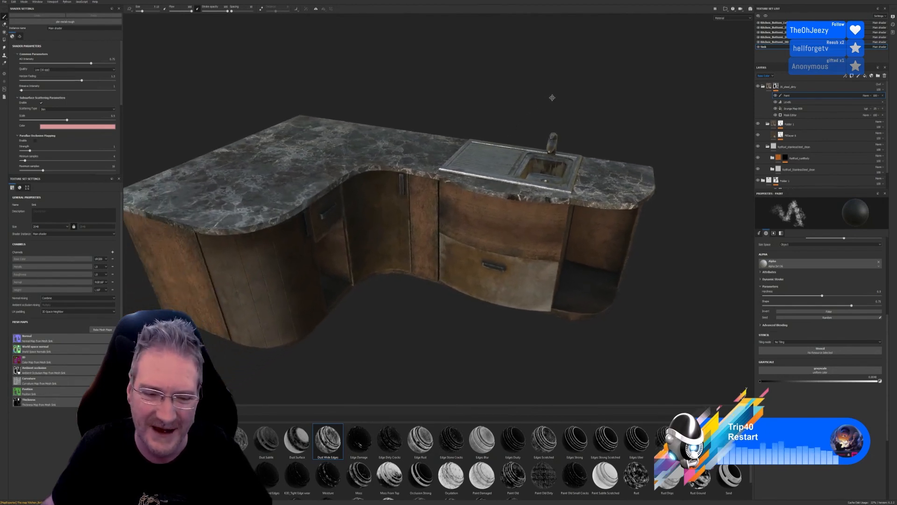
mouse_move(438, 316)
left_mouse_down("alt")
mouse_move(418, 321)
mouse_move(444, 322)
left_mouse_up("alt")
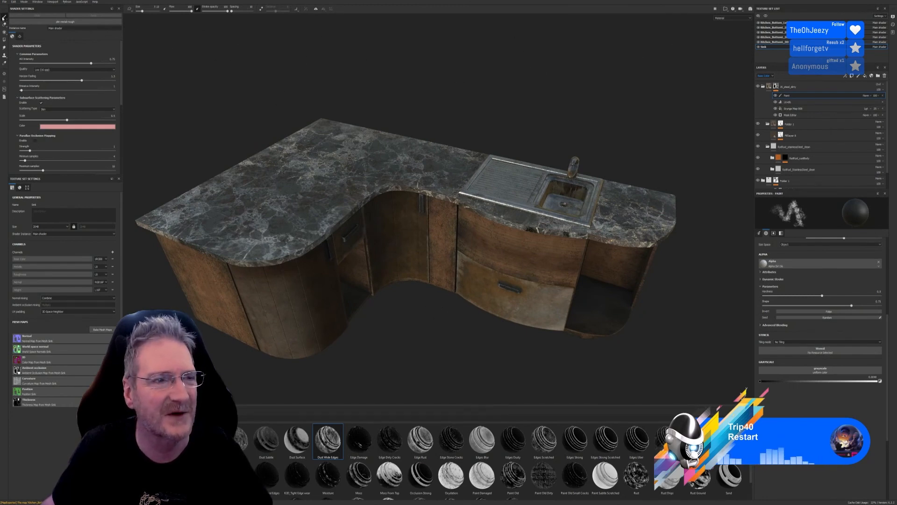
Save the project
left_click(4, 3)
left_click(18, 44)
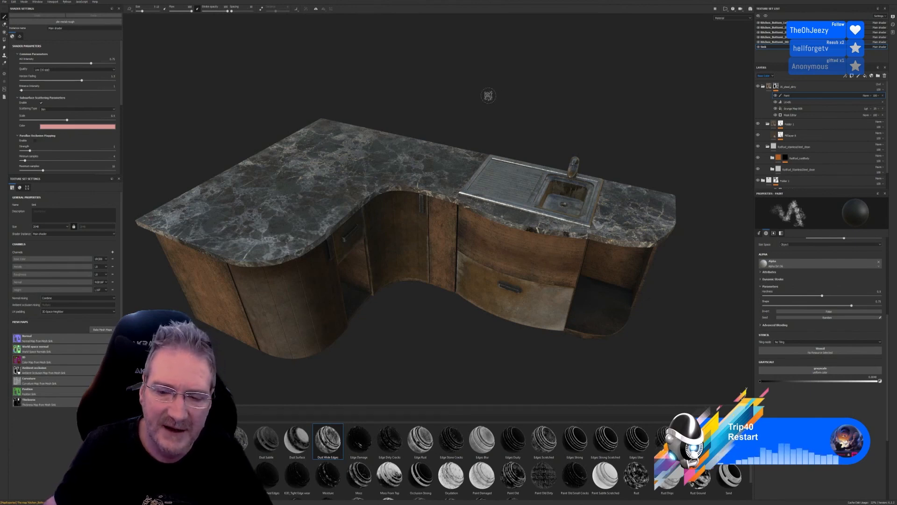
left_click(5, 2)
left_click(13, 45)
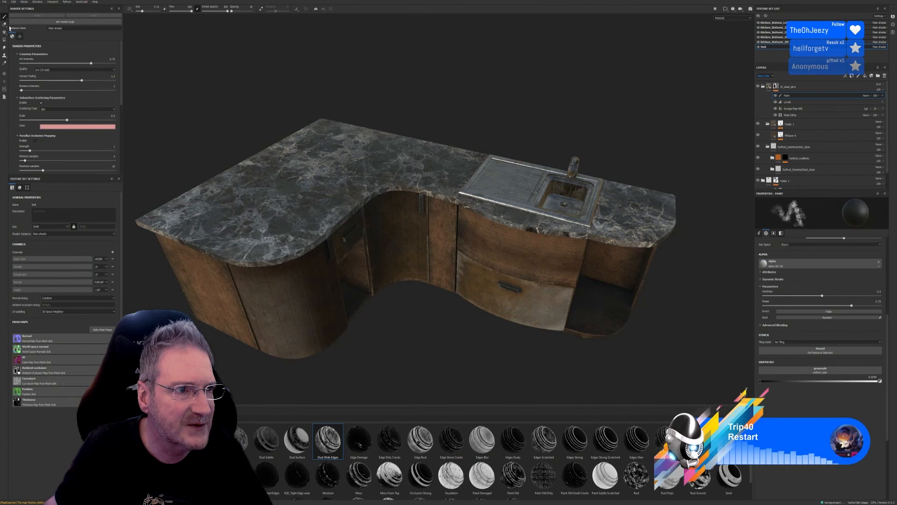
Open the texture export settings and review the output templates and the Kitchen_Bottom_Left set's export parameters
left_click(5, 3)
left_click(18, 87)
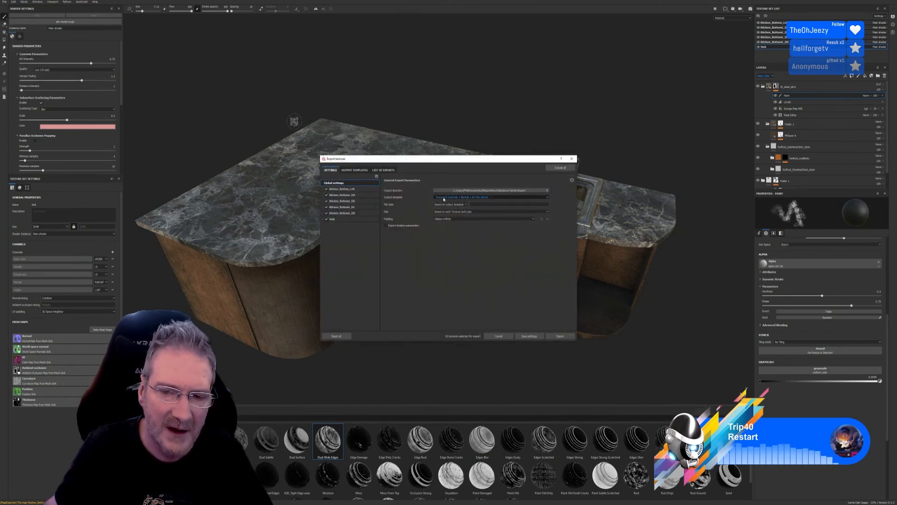
left_click(352, 170)
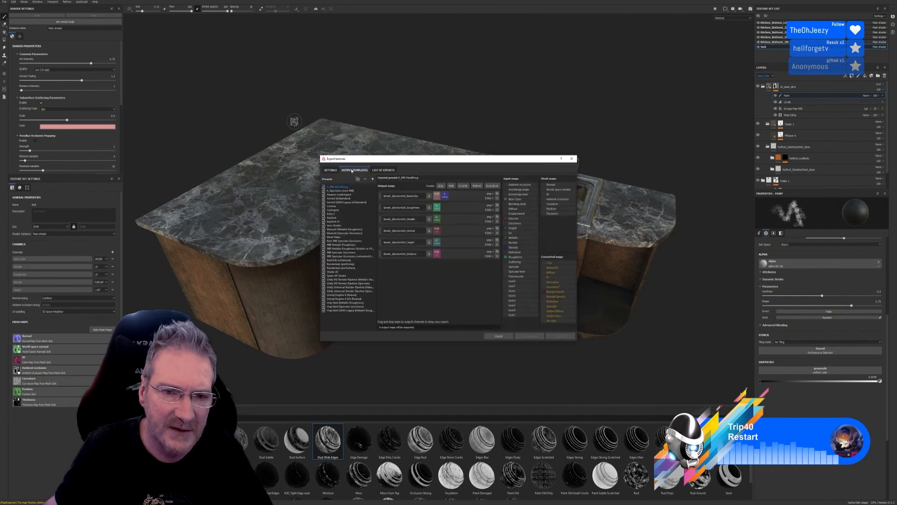
left_click(331, 170)
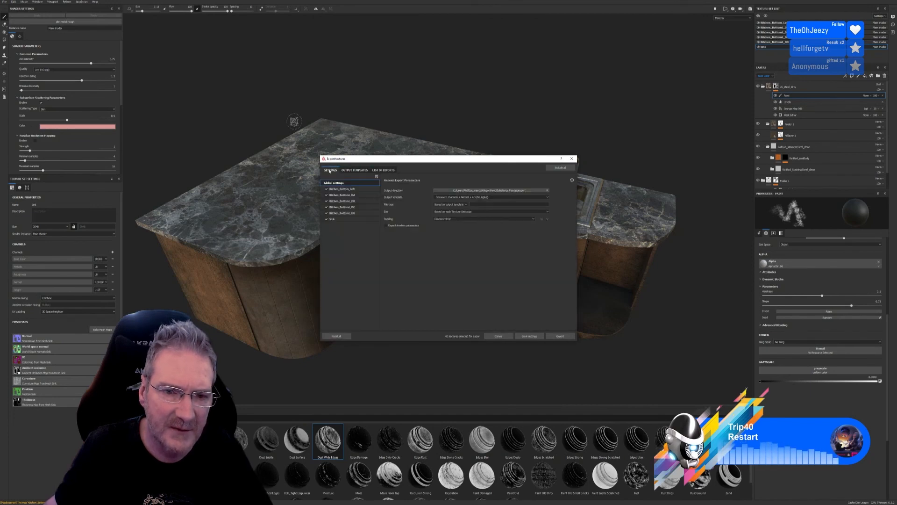
left_click(344, 190)
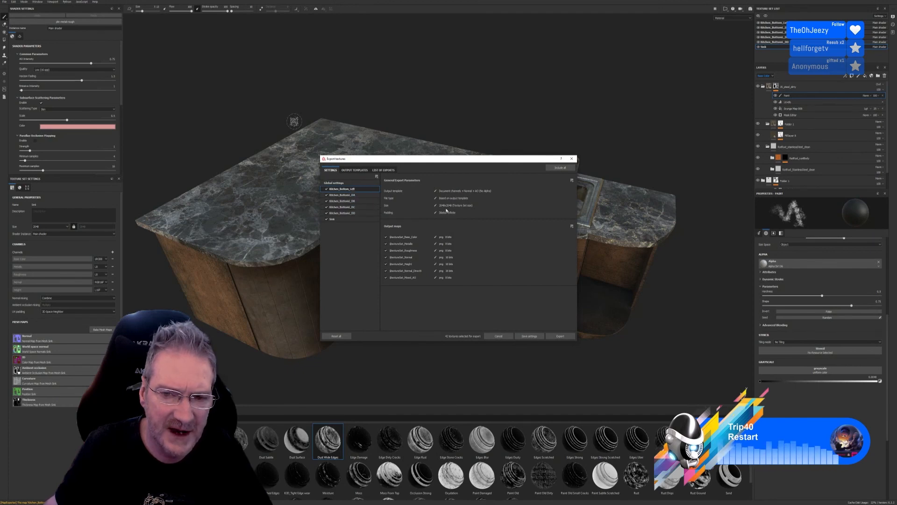
Override the export size of the Kitchen_Bottom_DA and Kitchen_Bottom_DB texture sets with 1024x1024
left_click(347, 197)
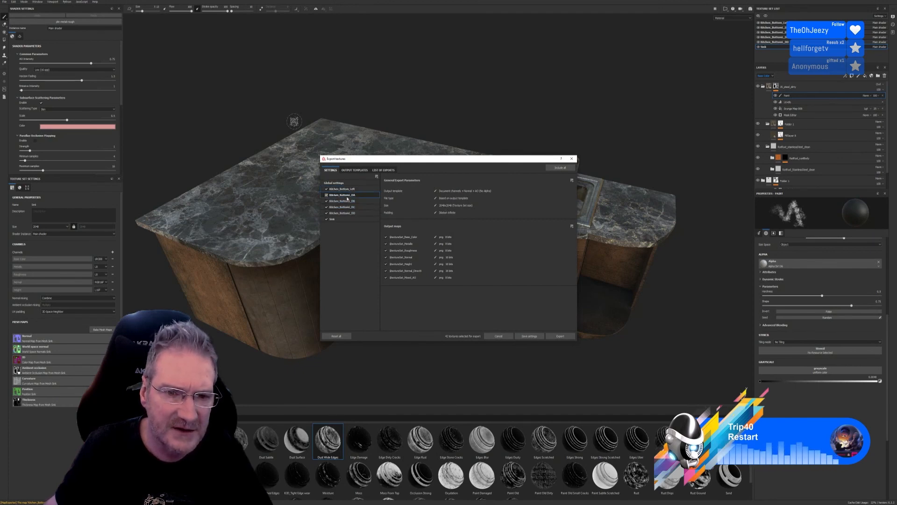
left_click(436, 206)
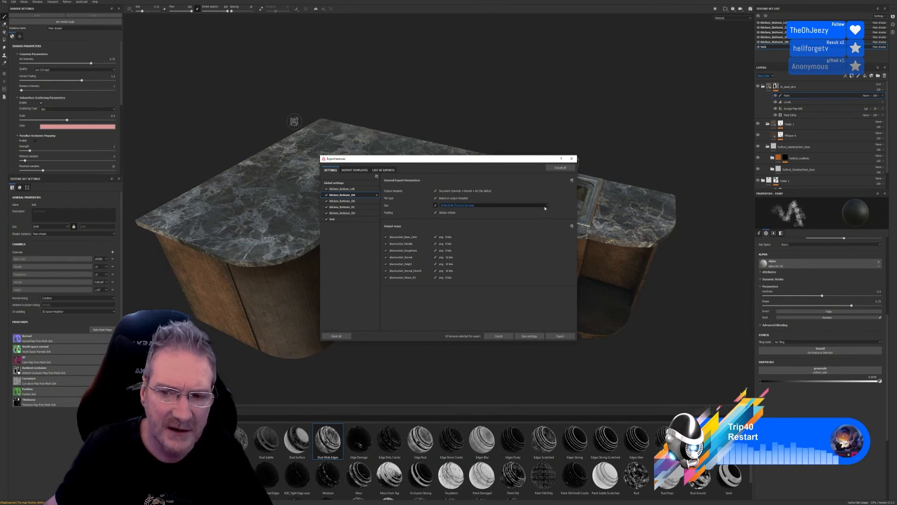
left_click(451, 205)
left_click(454, 219)
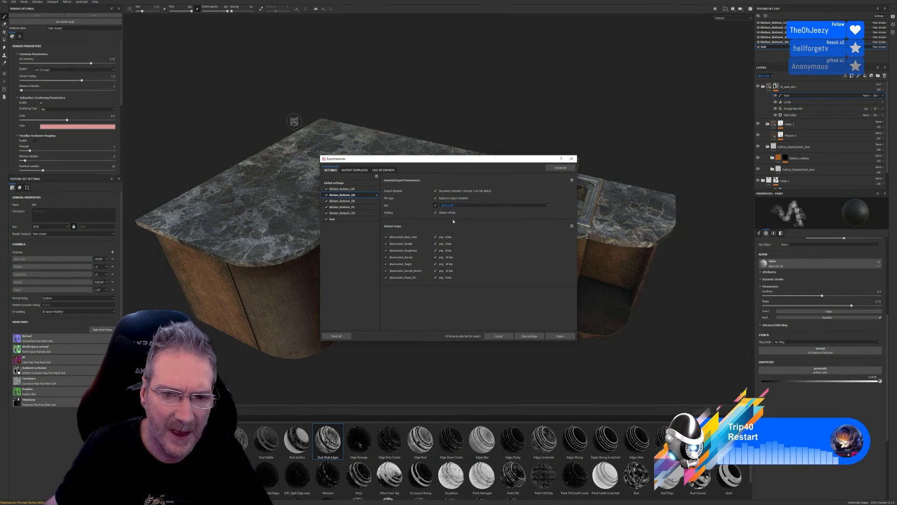
left_click(357, 201)
left_click(436, 206)
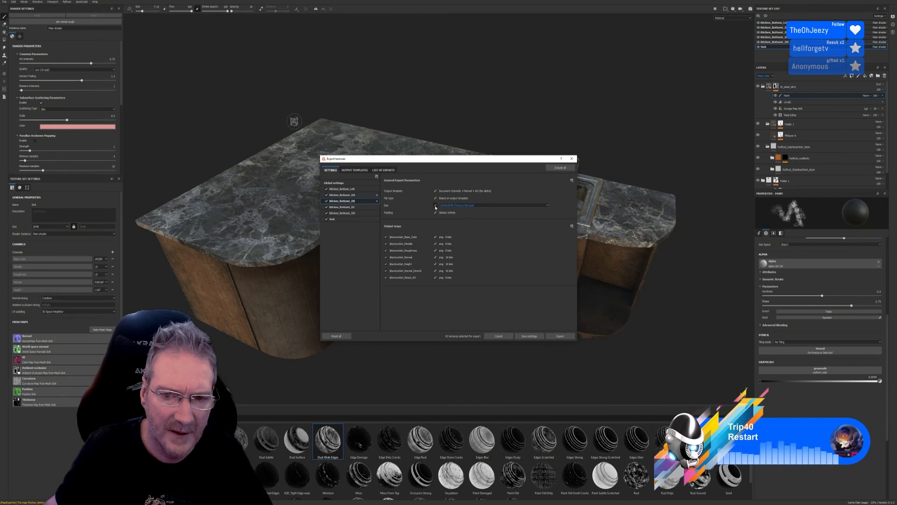
left_click(546, 206)
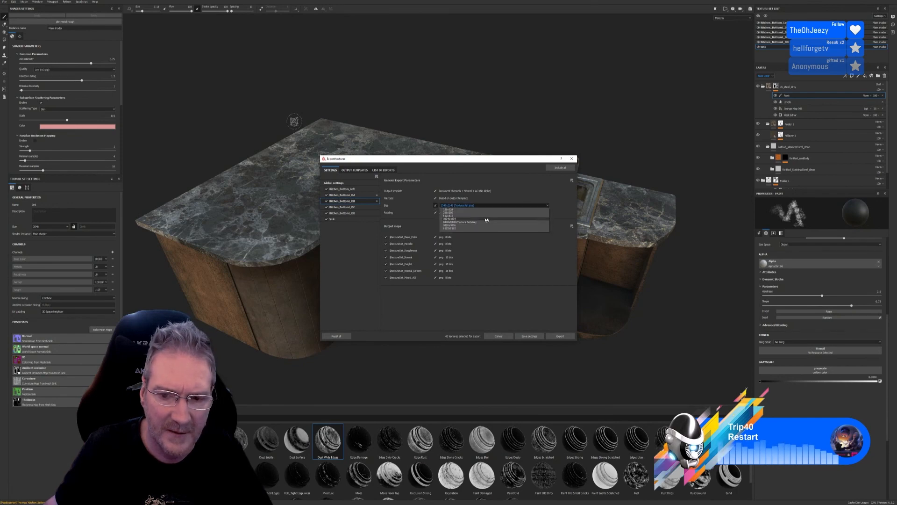
left_click(450, 220)
Override the export size of the Kitchen_Bottom_DC and Kitchen_Bottom_DD texture sets with 1024x1024
left_click(342, 207)
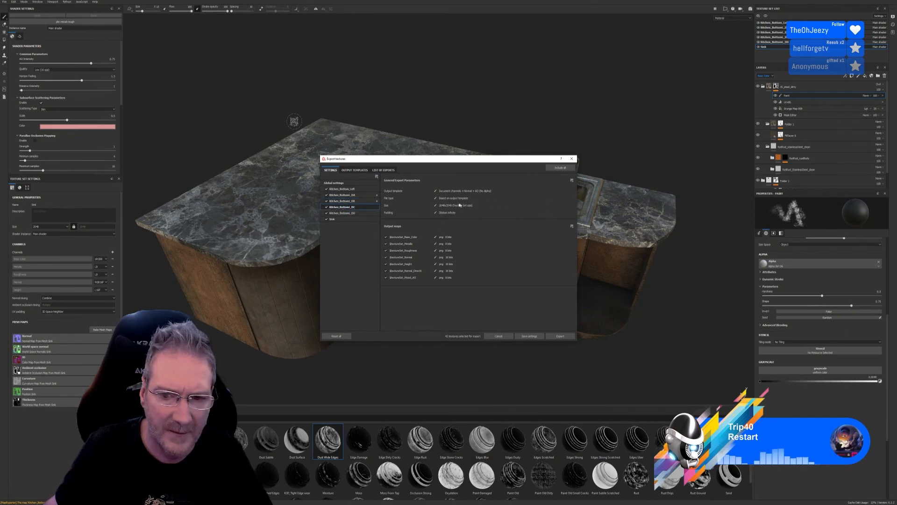
left_click(436, 206)
left_click(444, 205)
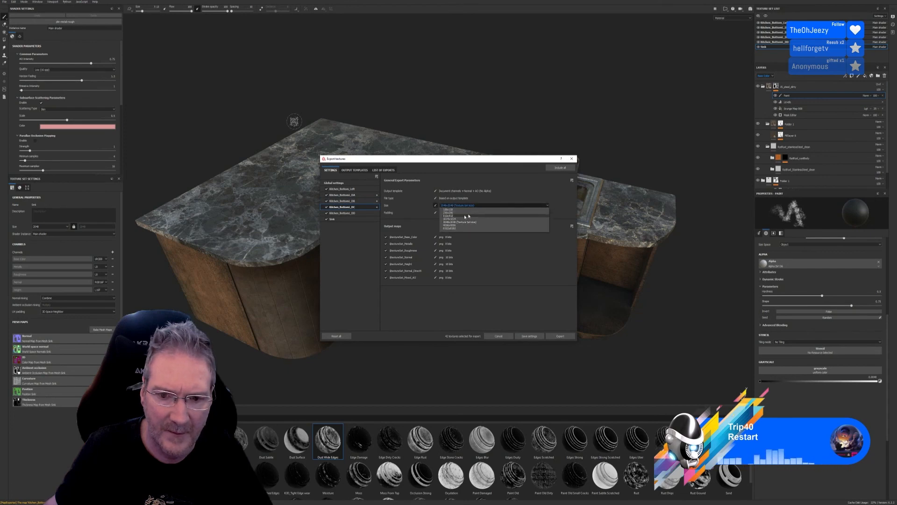
left_click(451, 218)
left_click(349, 213)
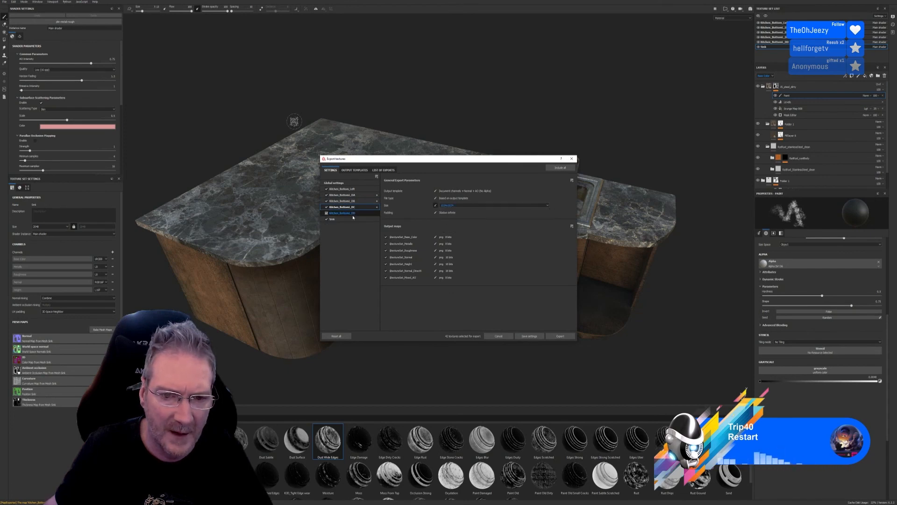
left_click(436, 206)
left_click(445, 205)
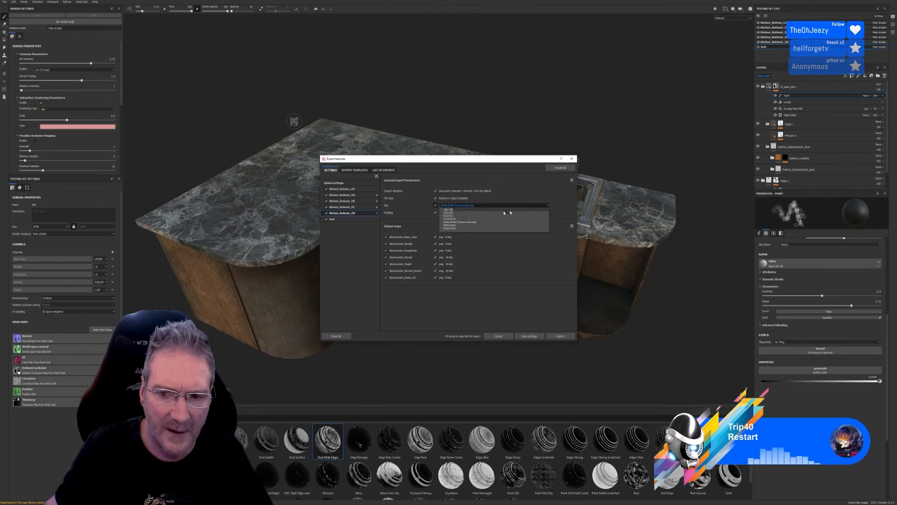
left_click(461, 219)
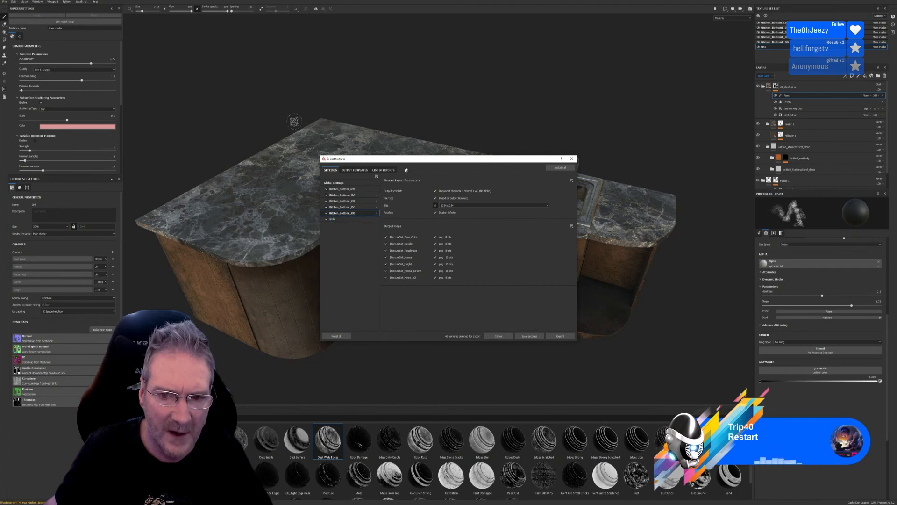
Check the Sink set's export parameters and set the global output template to PBR Metallic Roughness
left_click_drag(408, 161, 424, 246)
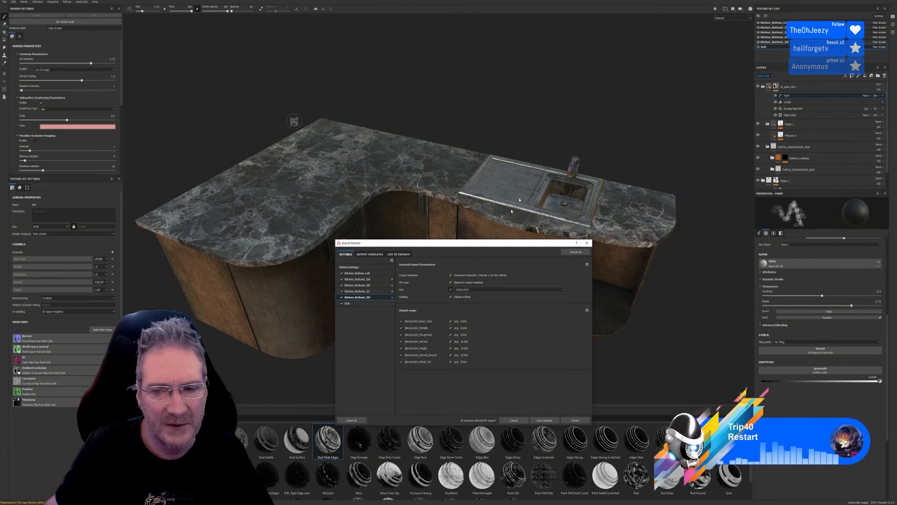
left_click(356, 304)
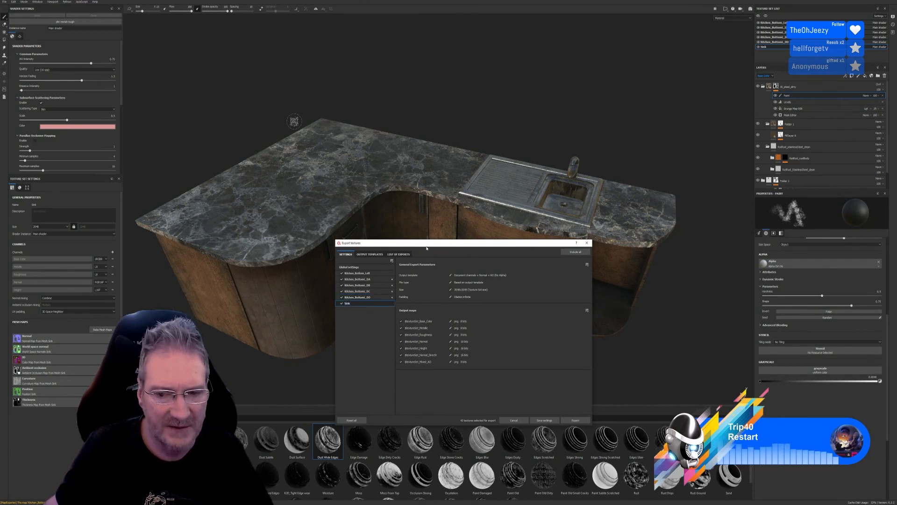
left_click_drag(421, 242, 397, 146)
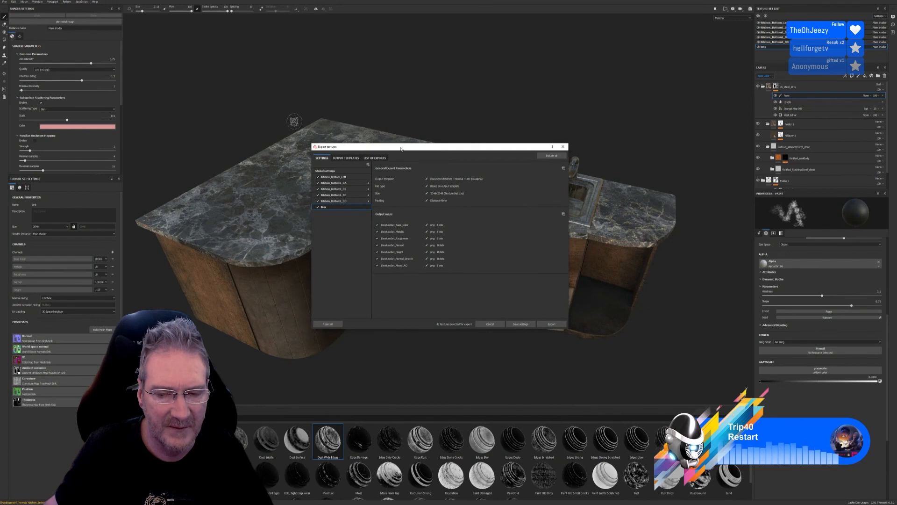
left_click(327, 171)
left_click(471, 186)
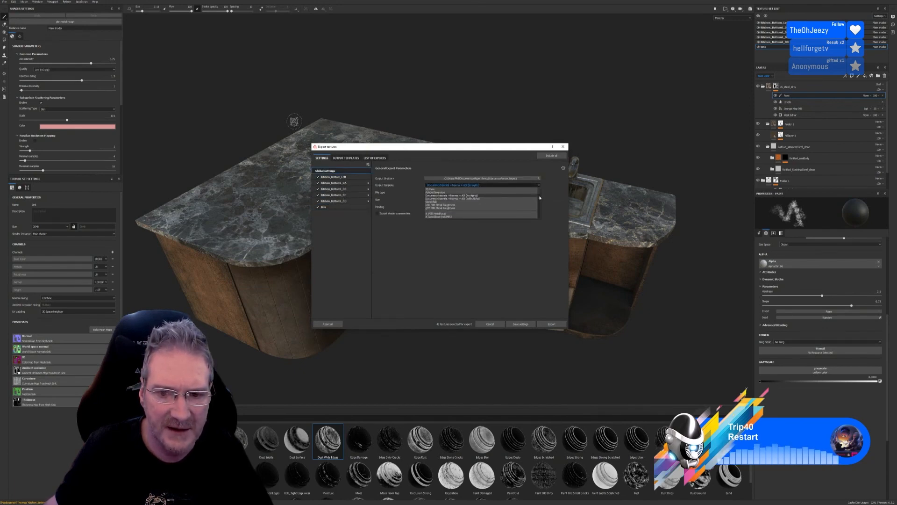
scroll(486, 203, "down", 3)
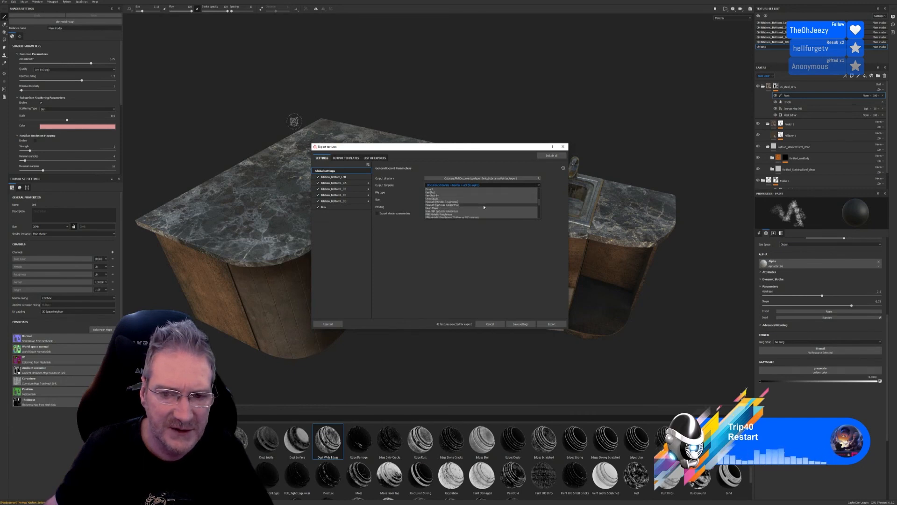
left_click(457, 216)
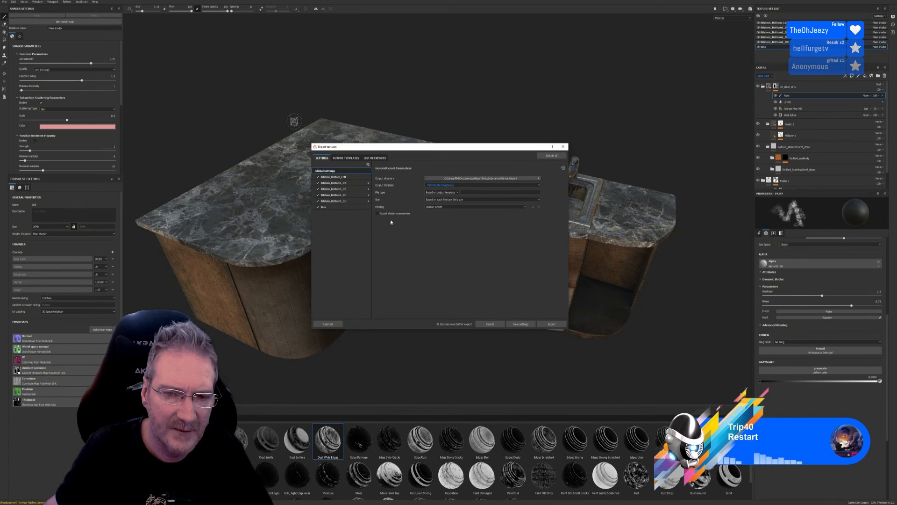
Set the output directory to the subfolder inside UE4 Projects > Models > Kitchen on the Work (E:) drive
left_click(514, 178)
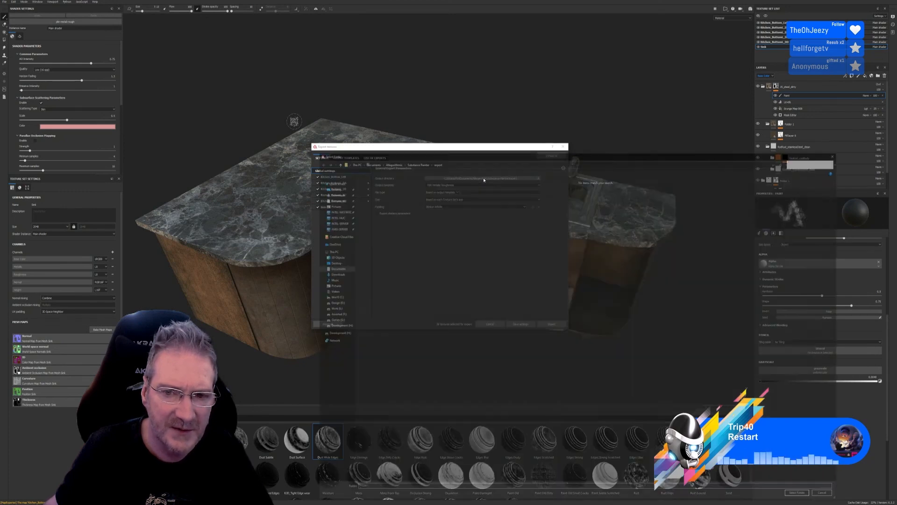
left_click(178, 225)
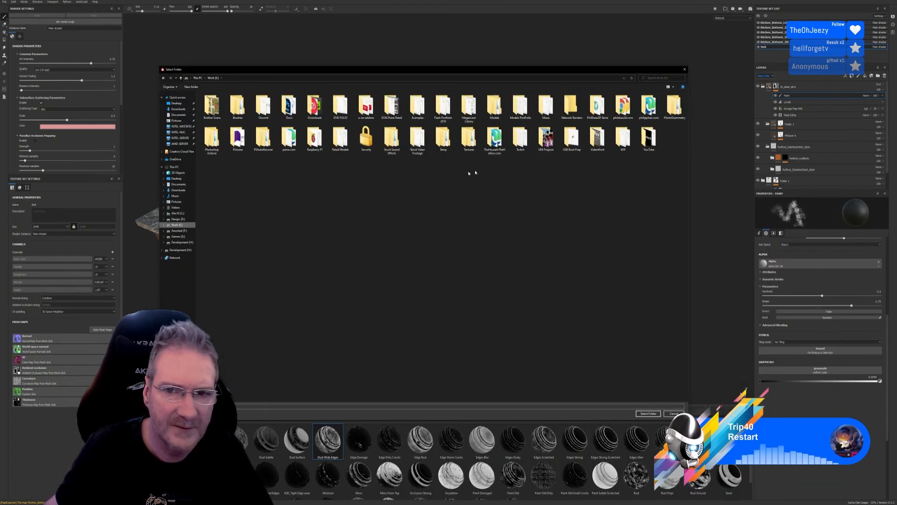
double_click(544, 140)
double_click(546, 106)
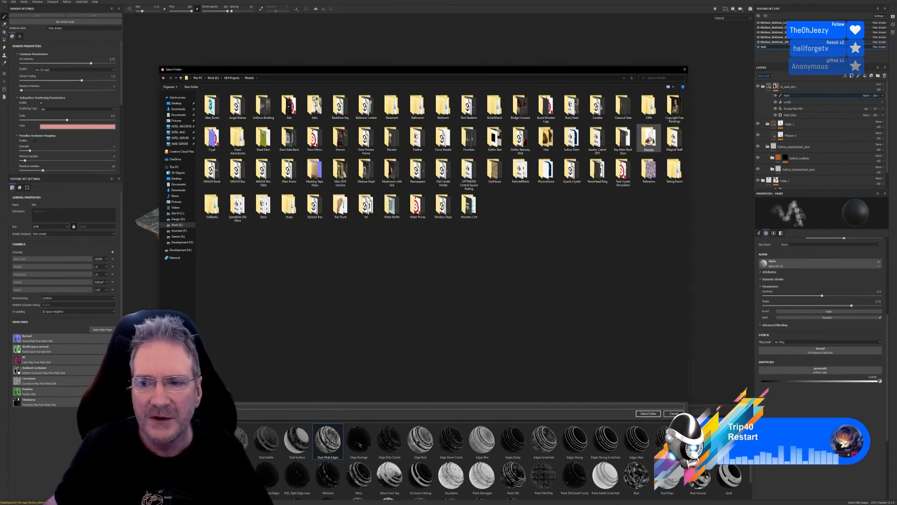
double_click(650, 139)
double_click(264, 108)
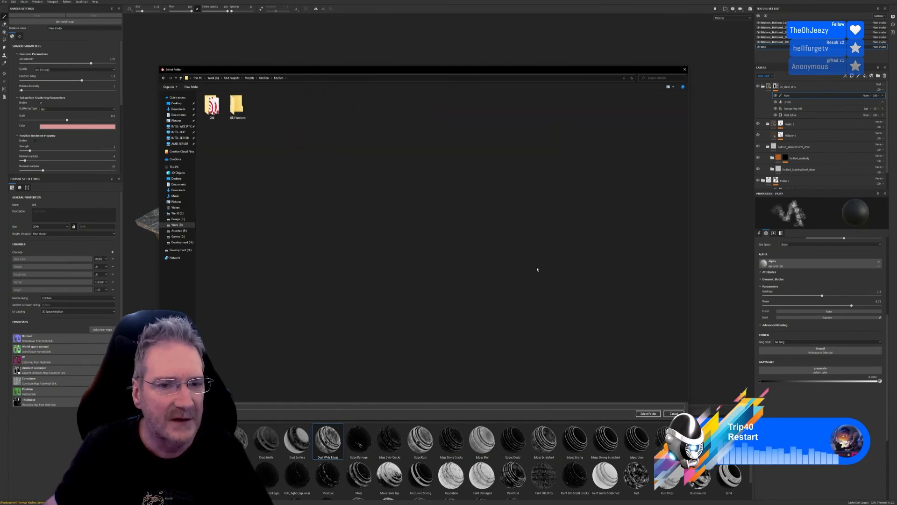
left_click(648, 413)
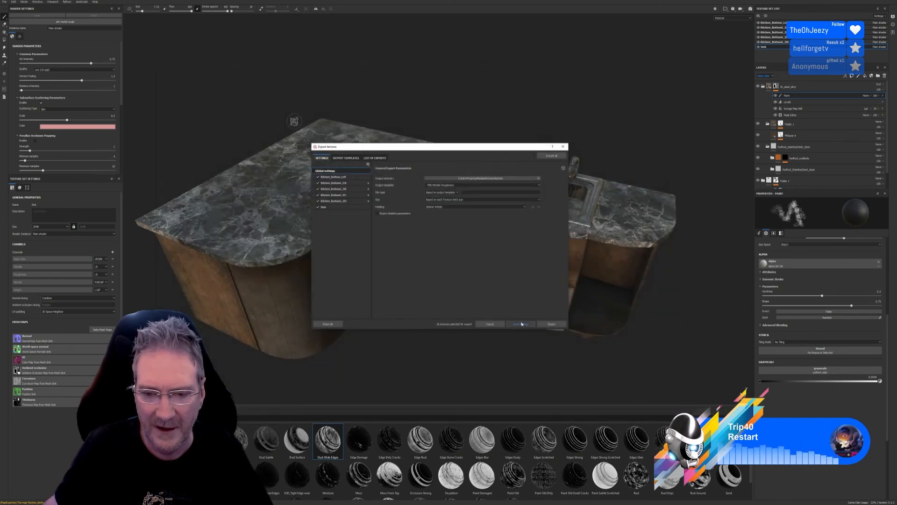
Export the textures of all kitchen texture sets and save the project
left_click(551, 322)
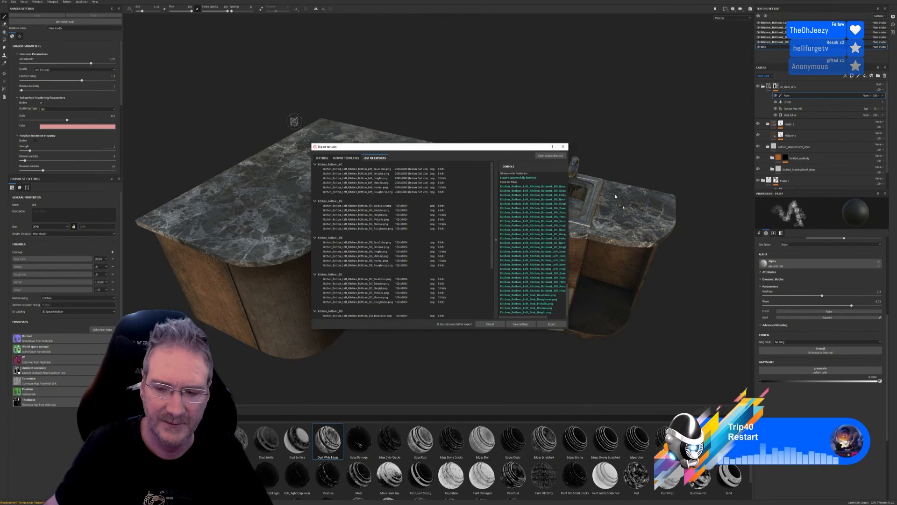
left_click(564, 147)
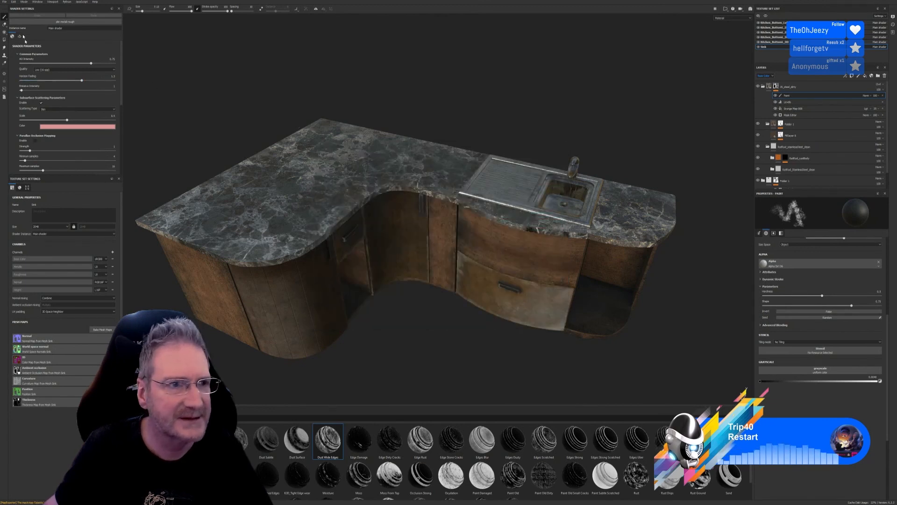
left_click(4, 3)
left_click(12, 38)
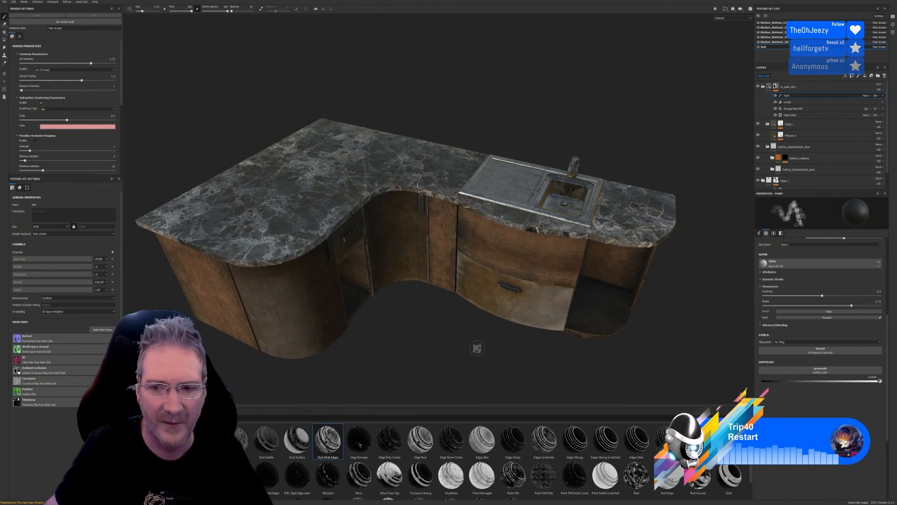
left_click_drag(477, 344, 447, 319, "alt")
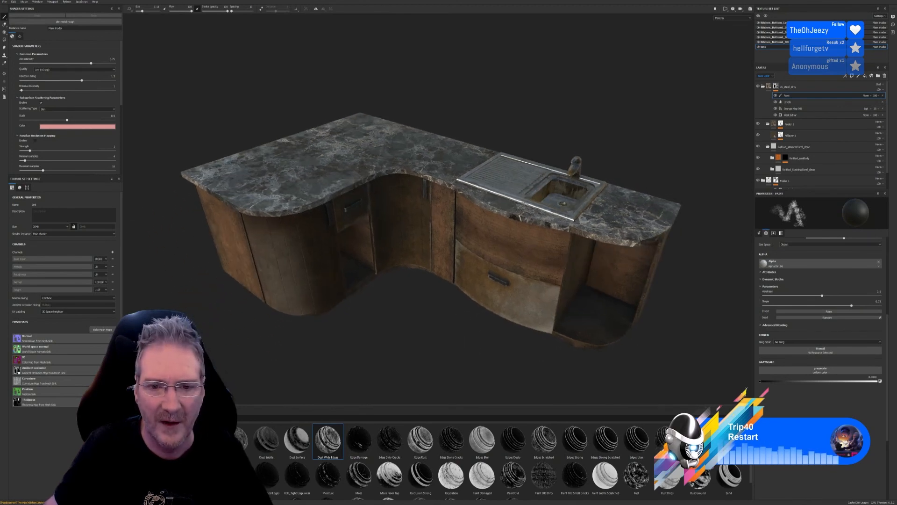
scroll(475, 237, "up", 4)
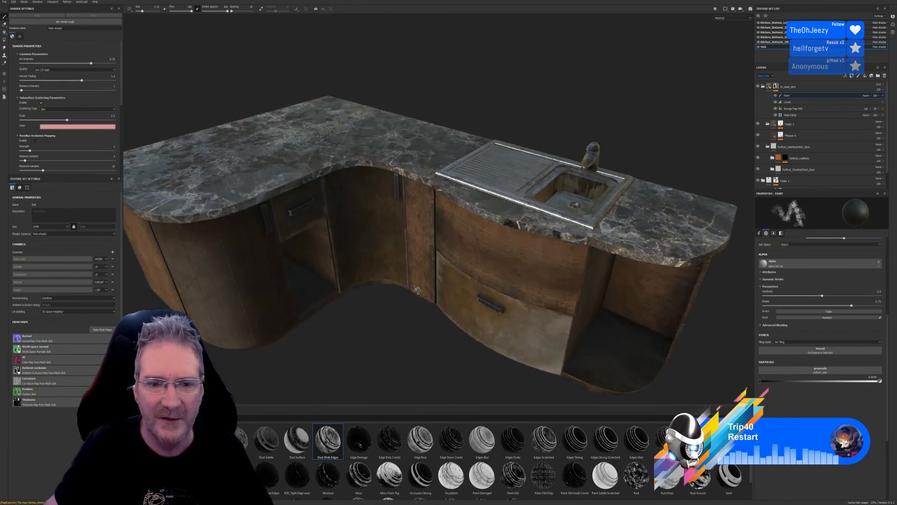
left_click_drag(417, 291, 421, 297, "alt")
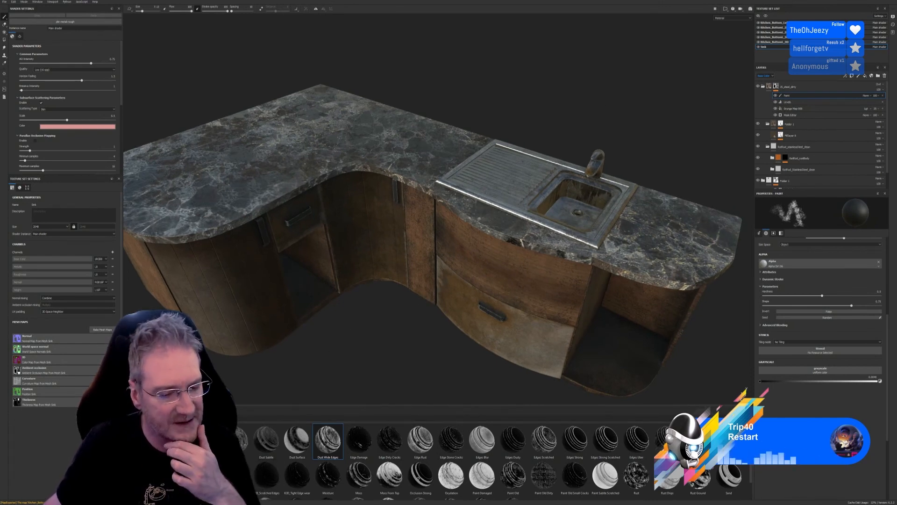
Switch to 3ds Max and select the yellow splashback between the worktop and the wall cabinets of the L-shaped kitchen
key("alt+Tab")
scroll(401, 298, "down", 6)
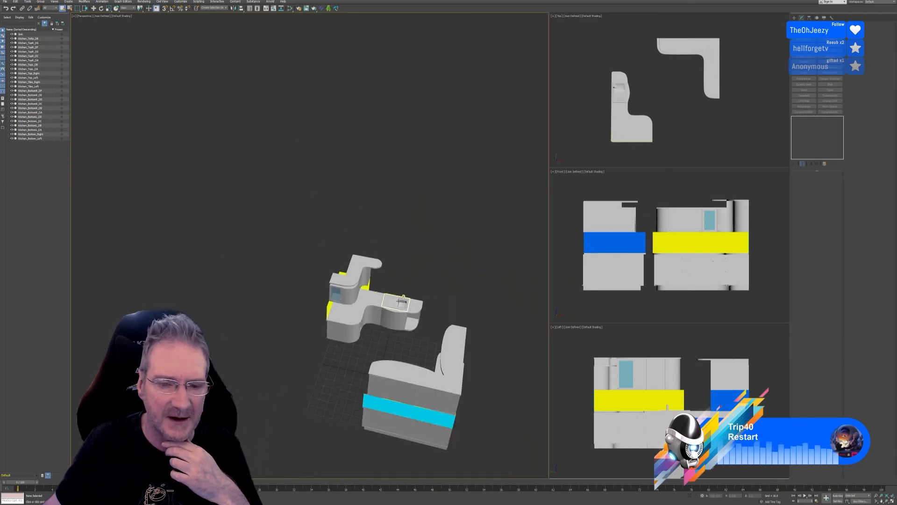
left_click_drag(459, 353, 375, 333)
middle_click_drag(375, 333, 447, 331, "alt")
scroll(335, 178, "up", 7)
left_click(334, 178)
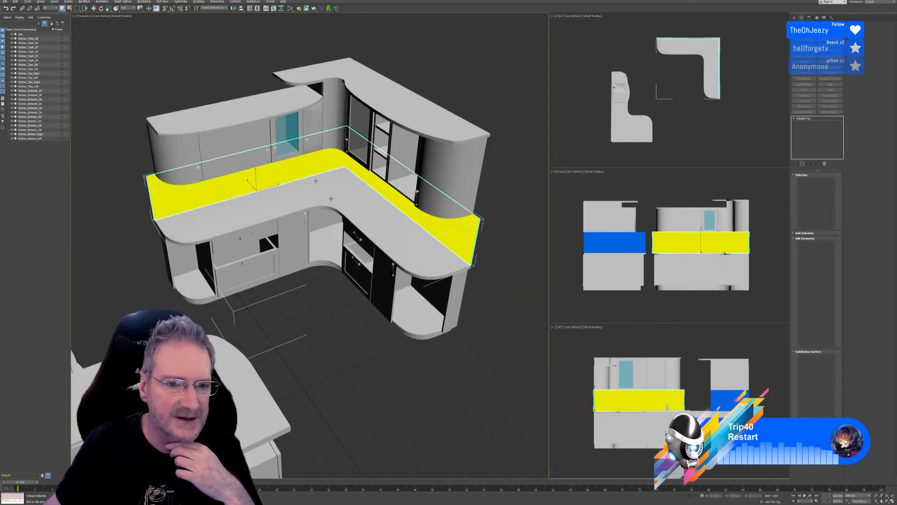
Examine the yellow and blue splashback panels and the separate sink unit of the kitchen model from several sides
scroll(388, 339, "down", 4)
middle_click_drag(359, 346, 244, 216, "alt")
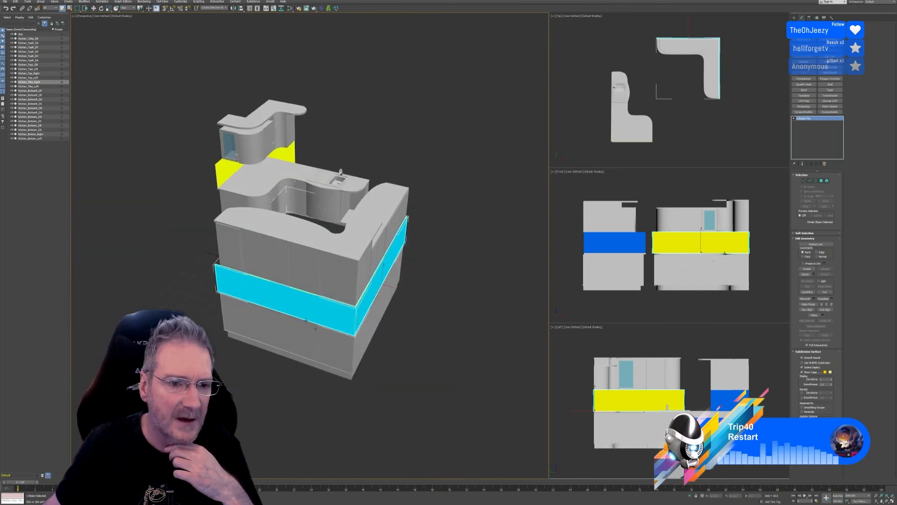
left_click(225, 174)
left_click(190, 295)
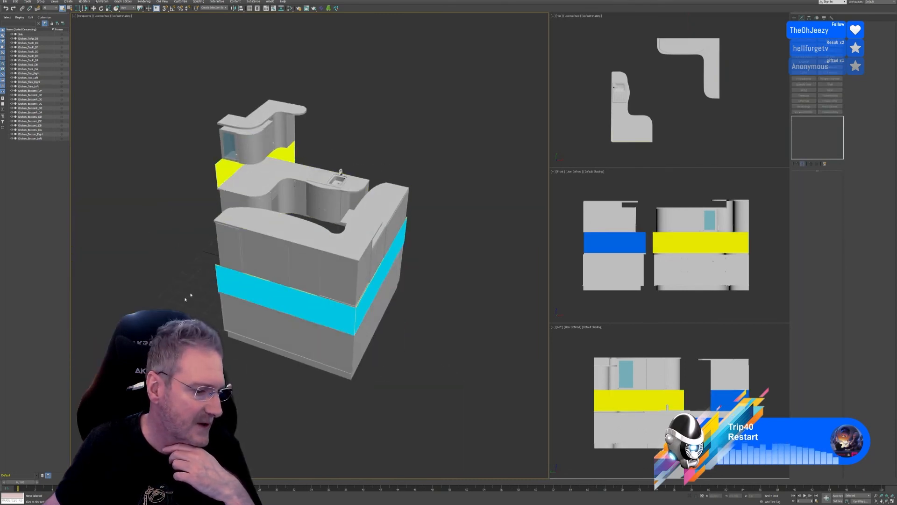
mouse_move(171, 299)
middle_mouse_down("alt")
mouse_move(202, 305)
mouse_move(176, 299)
middle_mouse_up("alt")
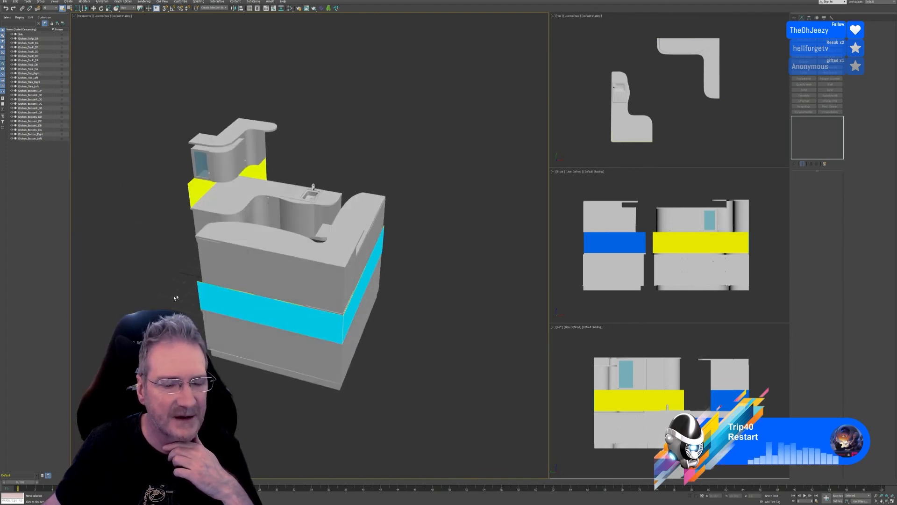
left_click(276, 195)
middle_click_drag(437, 310, 367, 323, "alt")
middle_click_drag(265, 258, 328, 325)
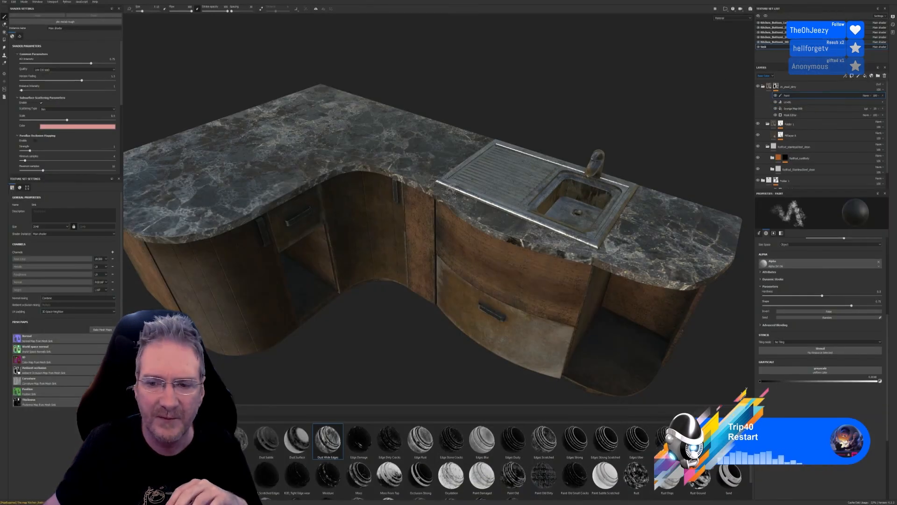
Switch to Substance 3D Painter and save the project with the textured sink unit
left_click(5, 2)
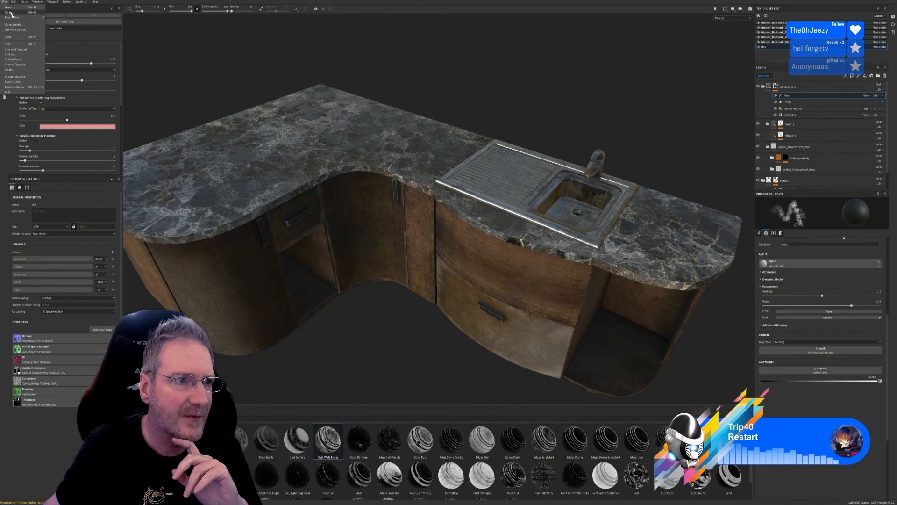
left_click(11, 44)
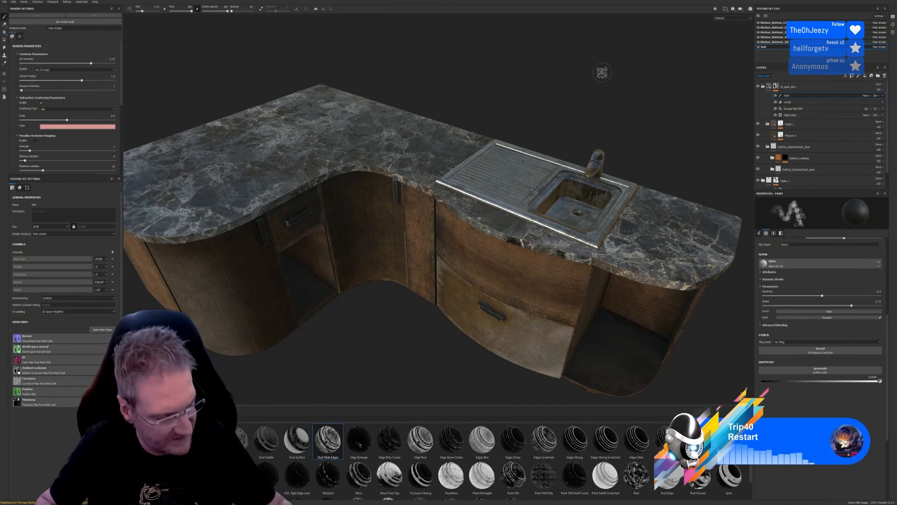